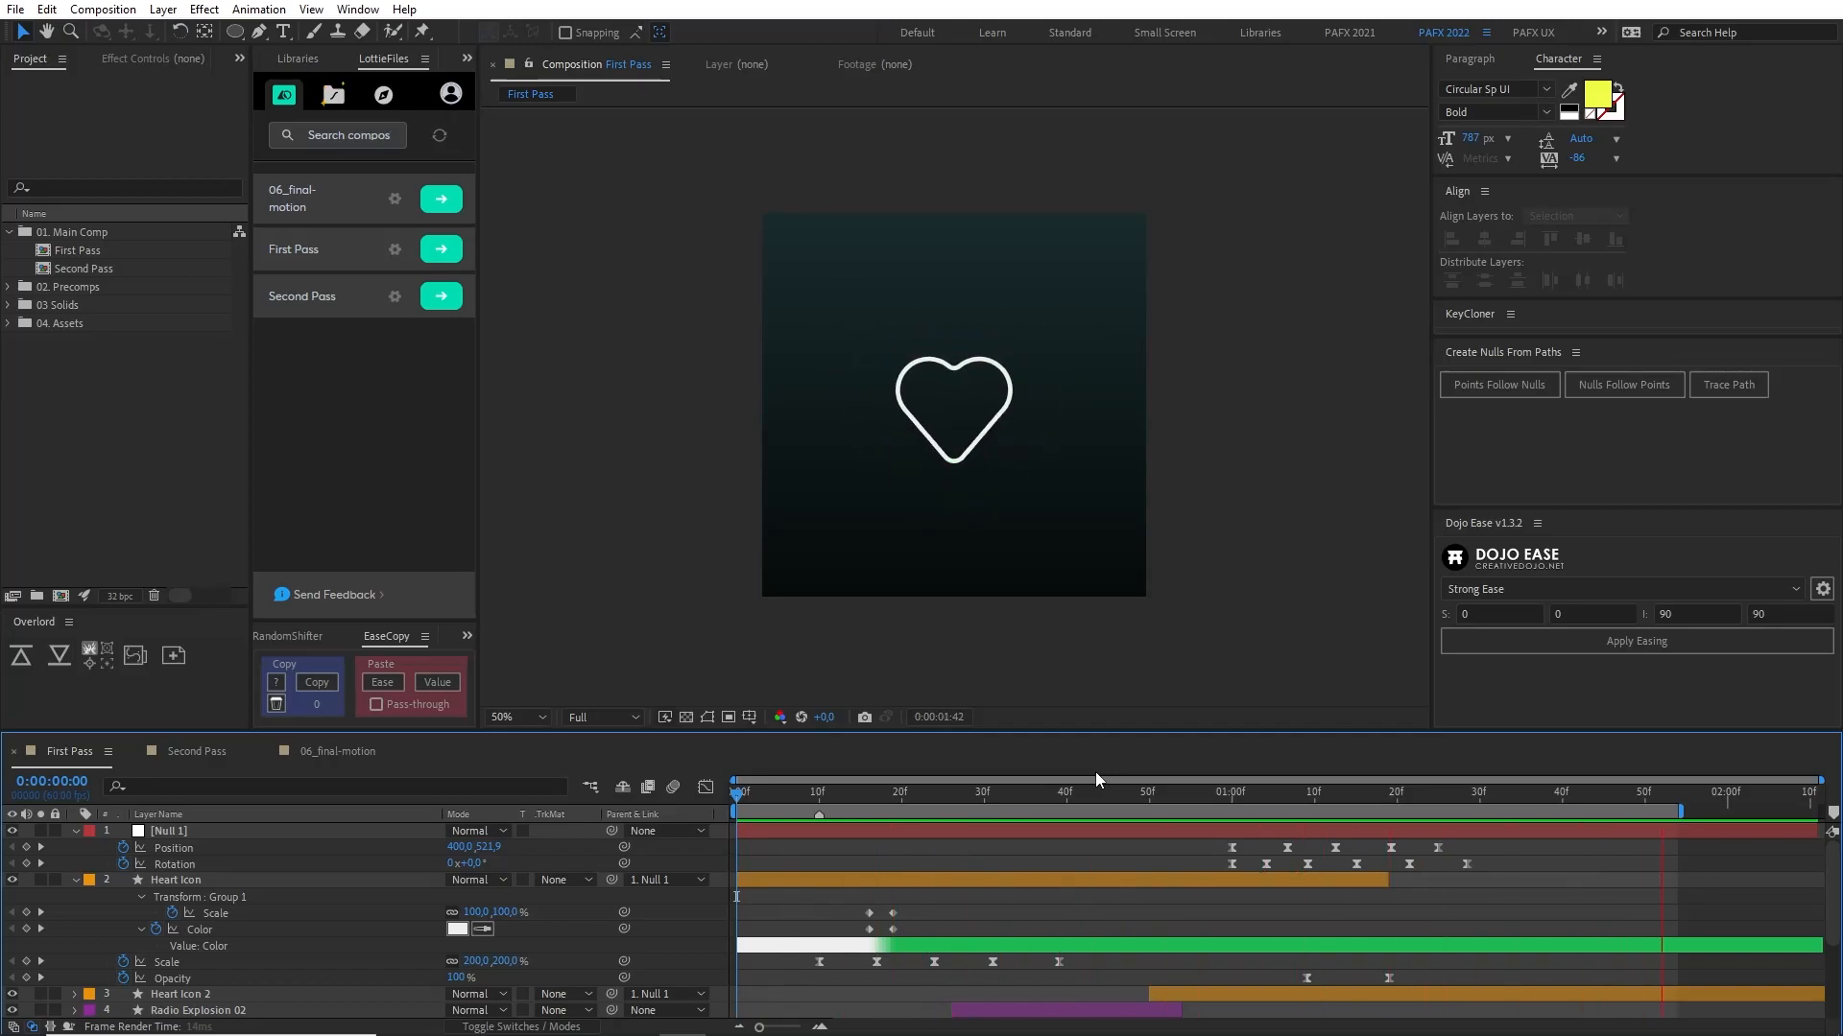
# Step: Preview the First Pass composition's heart animation, park the playhead at frame 49 and select the Heart Icon layer
pyautogui.press('space')
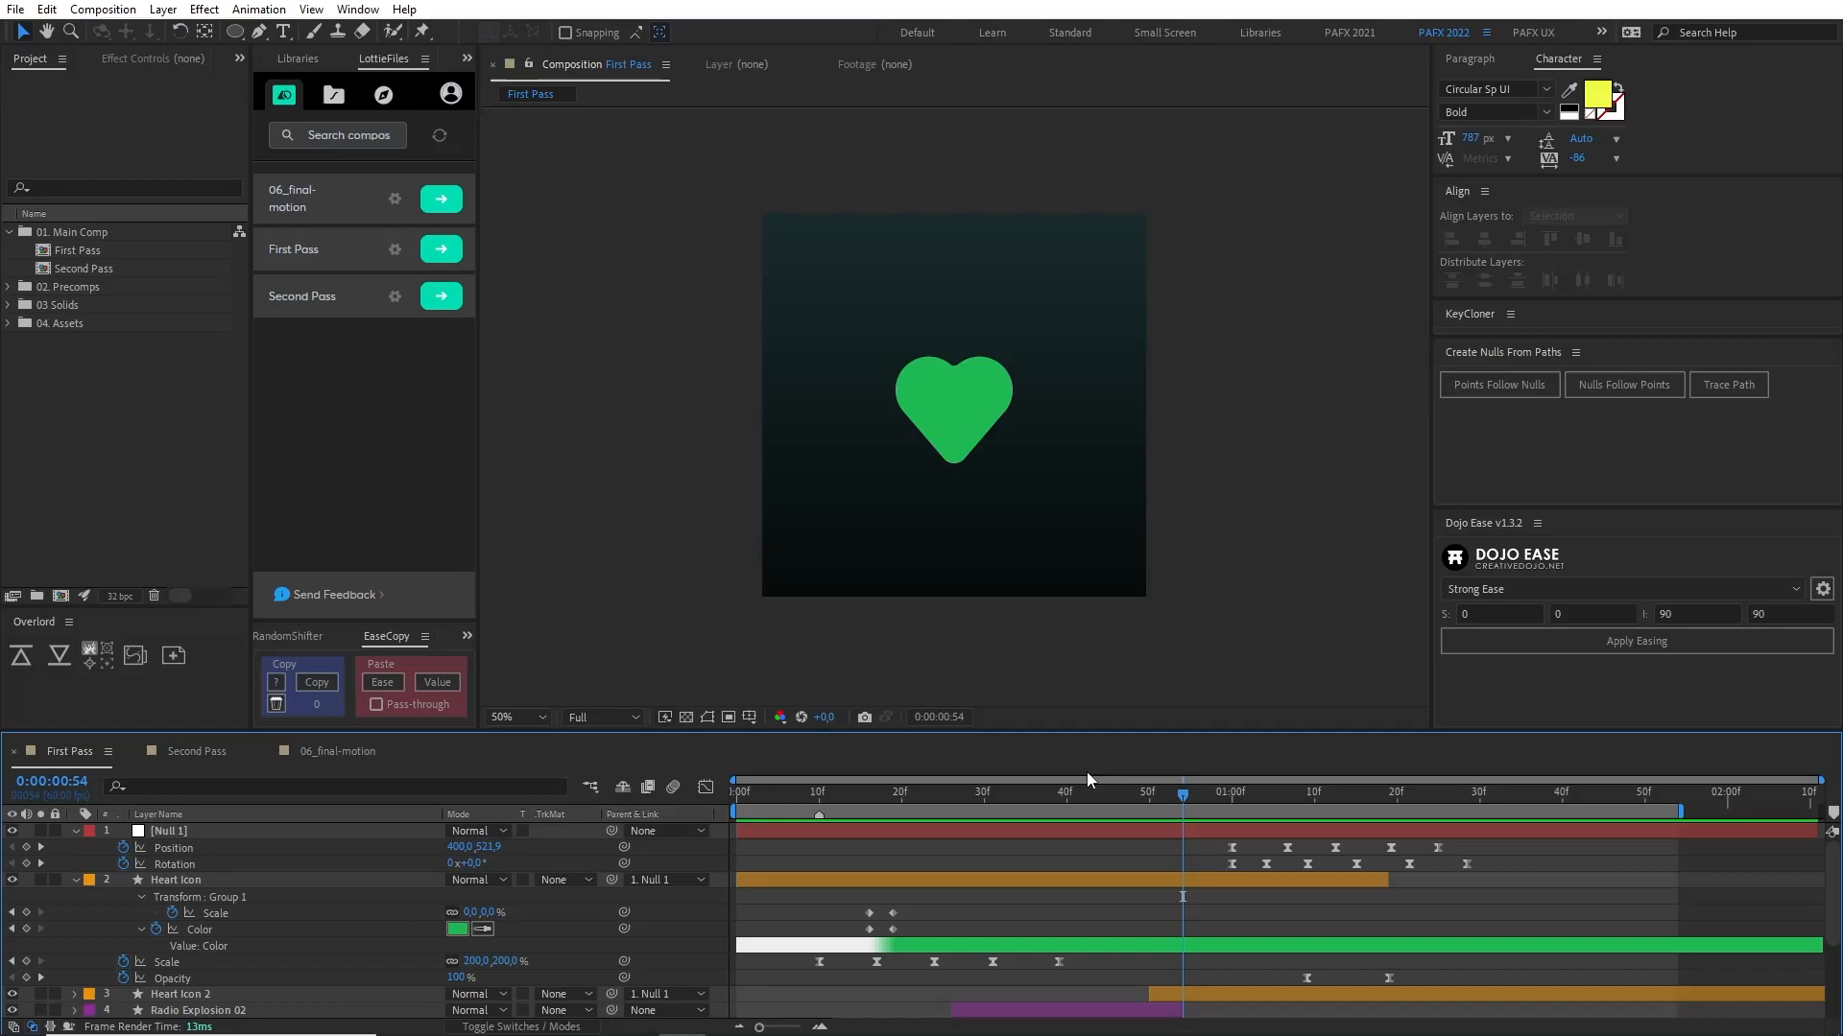
pyautogui.click(1141, 798)
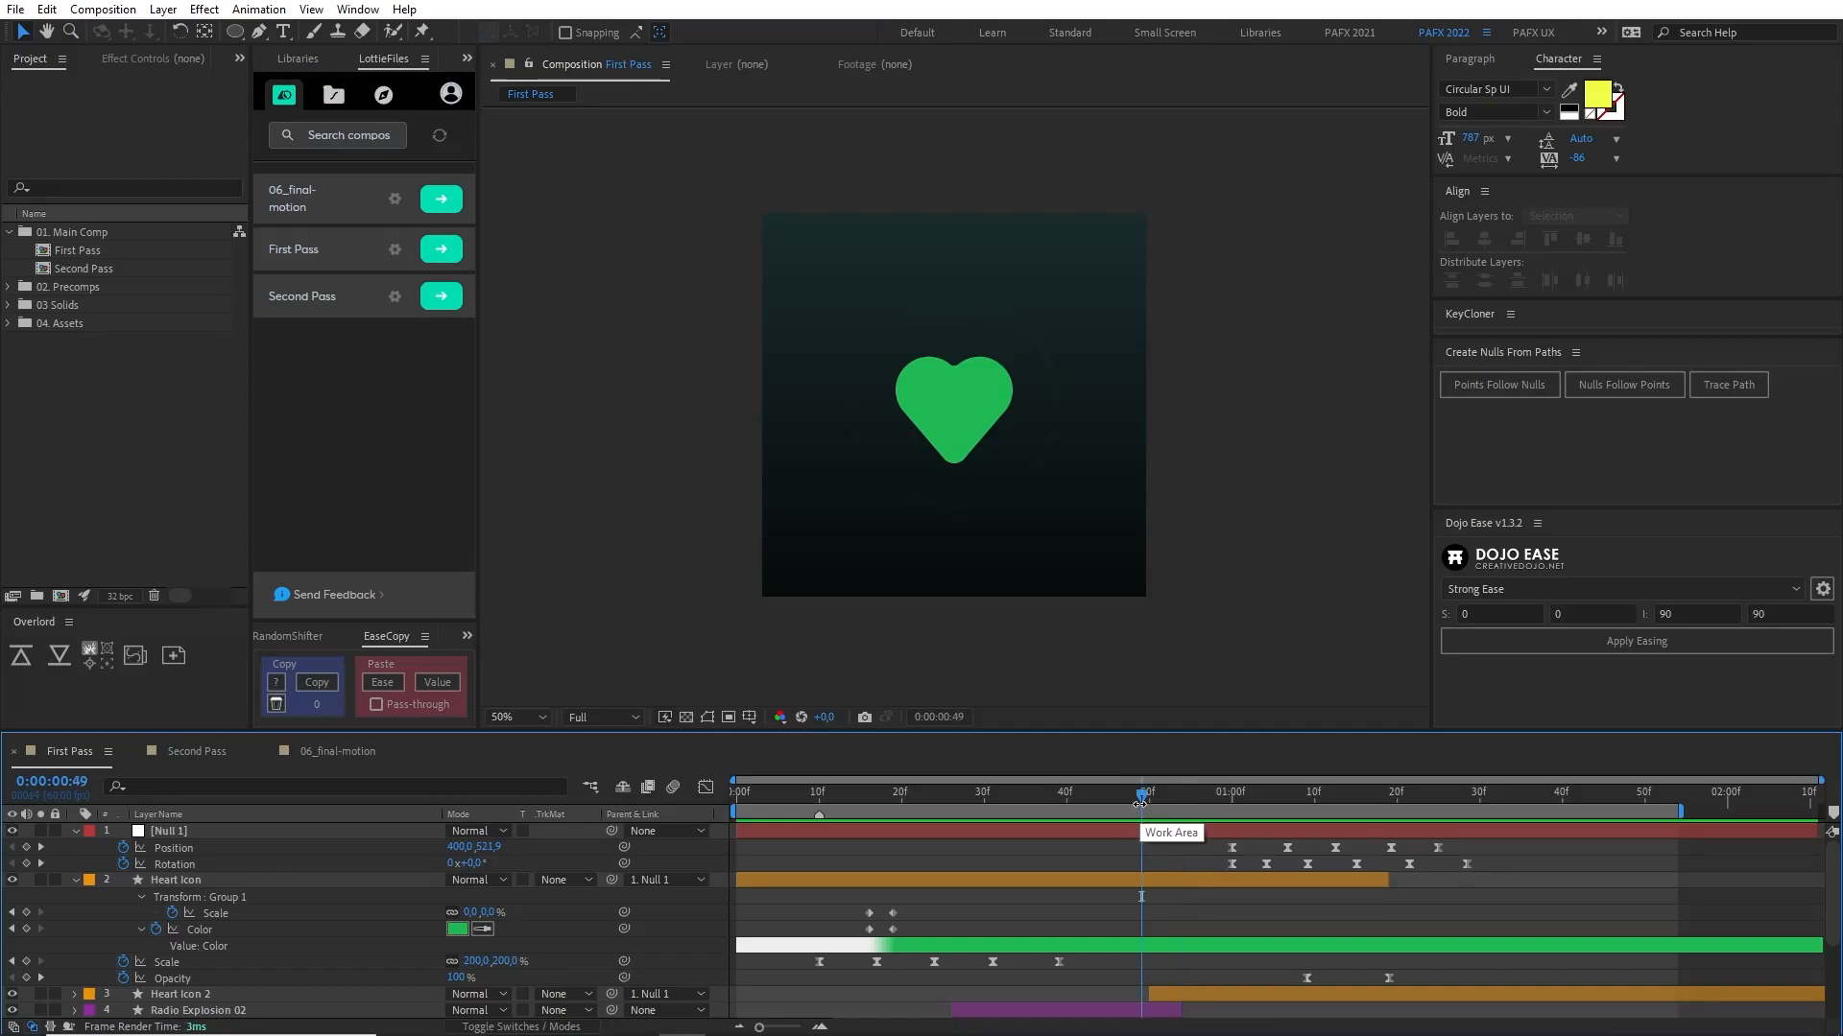
pyautogui.click(209, 877)
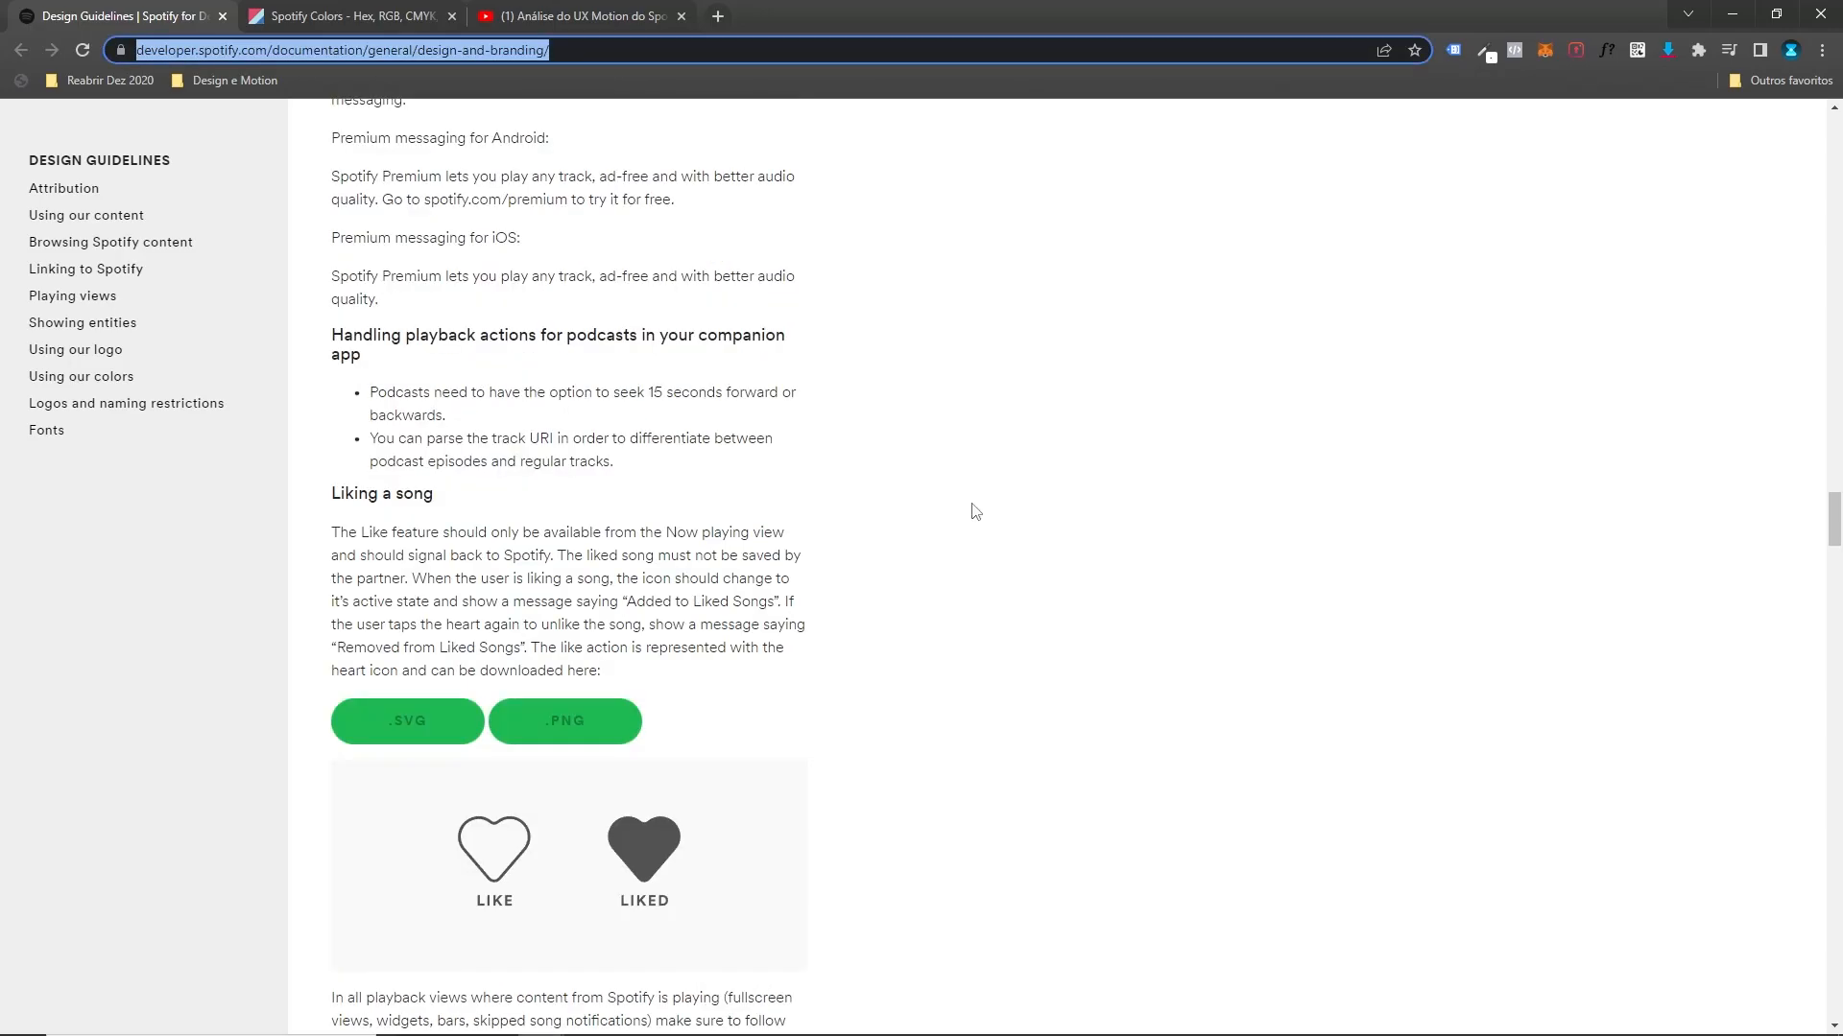
# Step: Switch to the browser and review the "Liking a song" section of Spotify's design guidelines
pyautogui.scroll(-2, 989, 499)
pyautogui.scroll(6, 1060, 518)
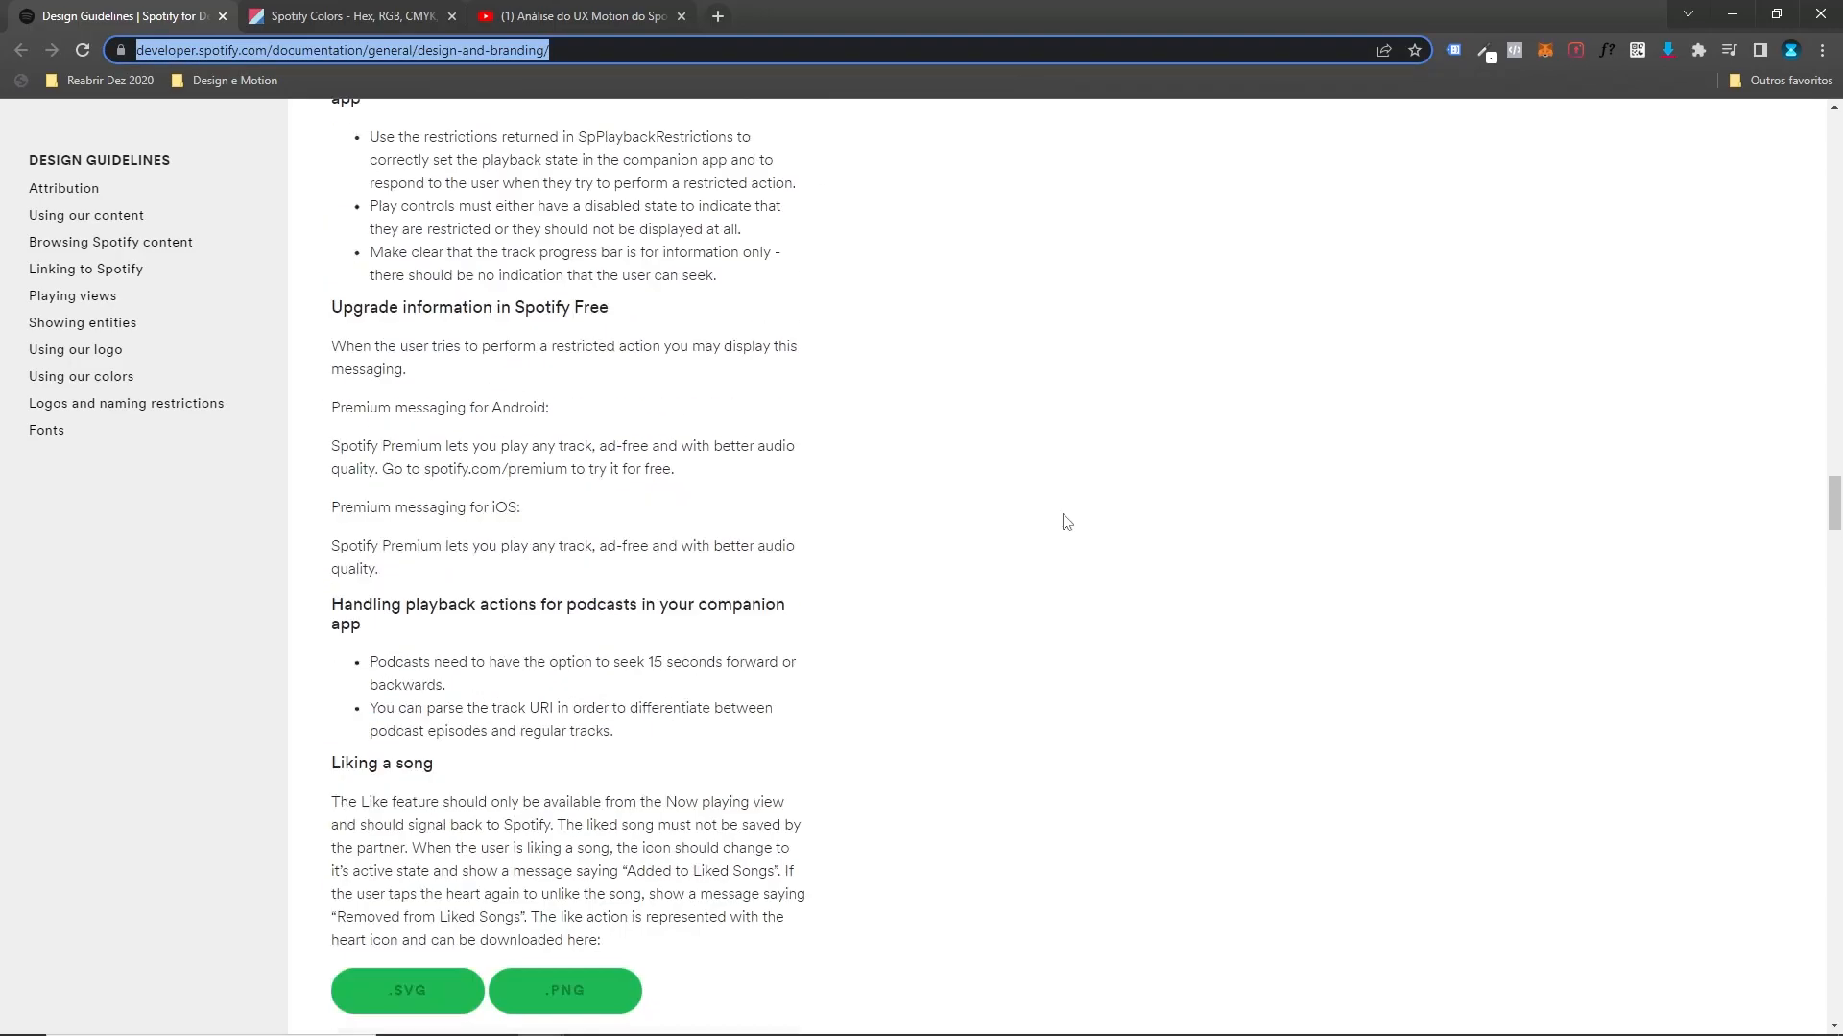
pyautogui.scroll(-7, 1056, 518)
pyautogui.click(991, 498)
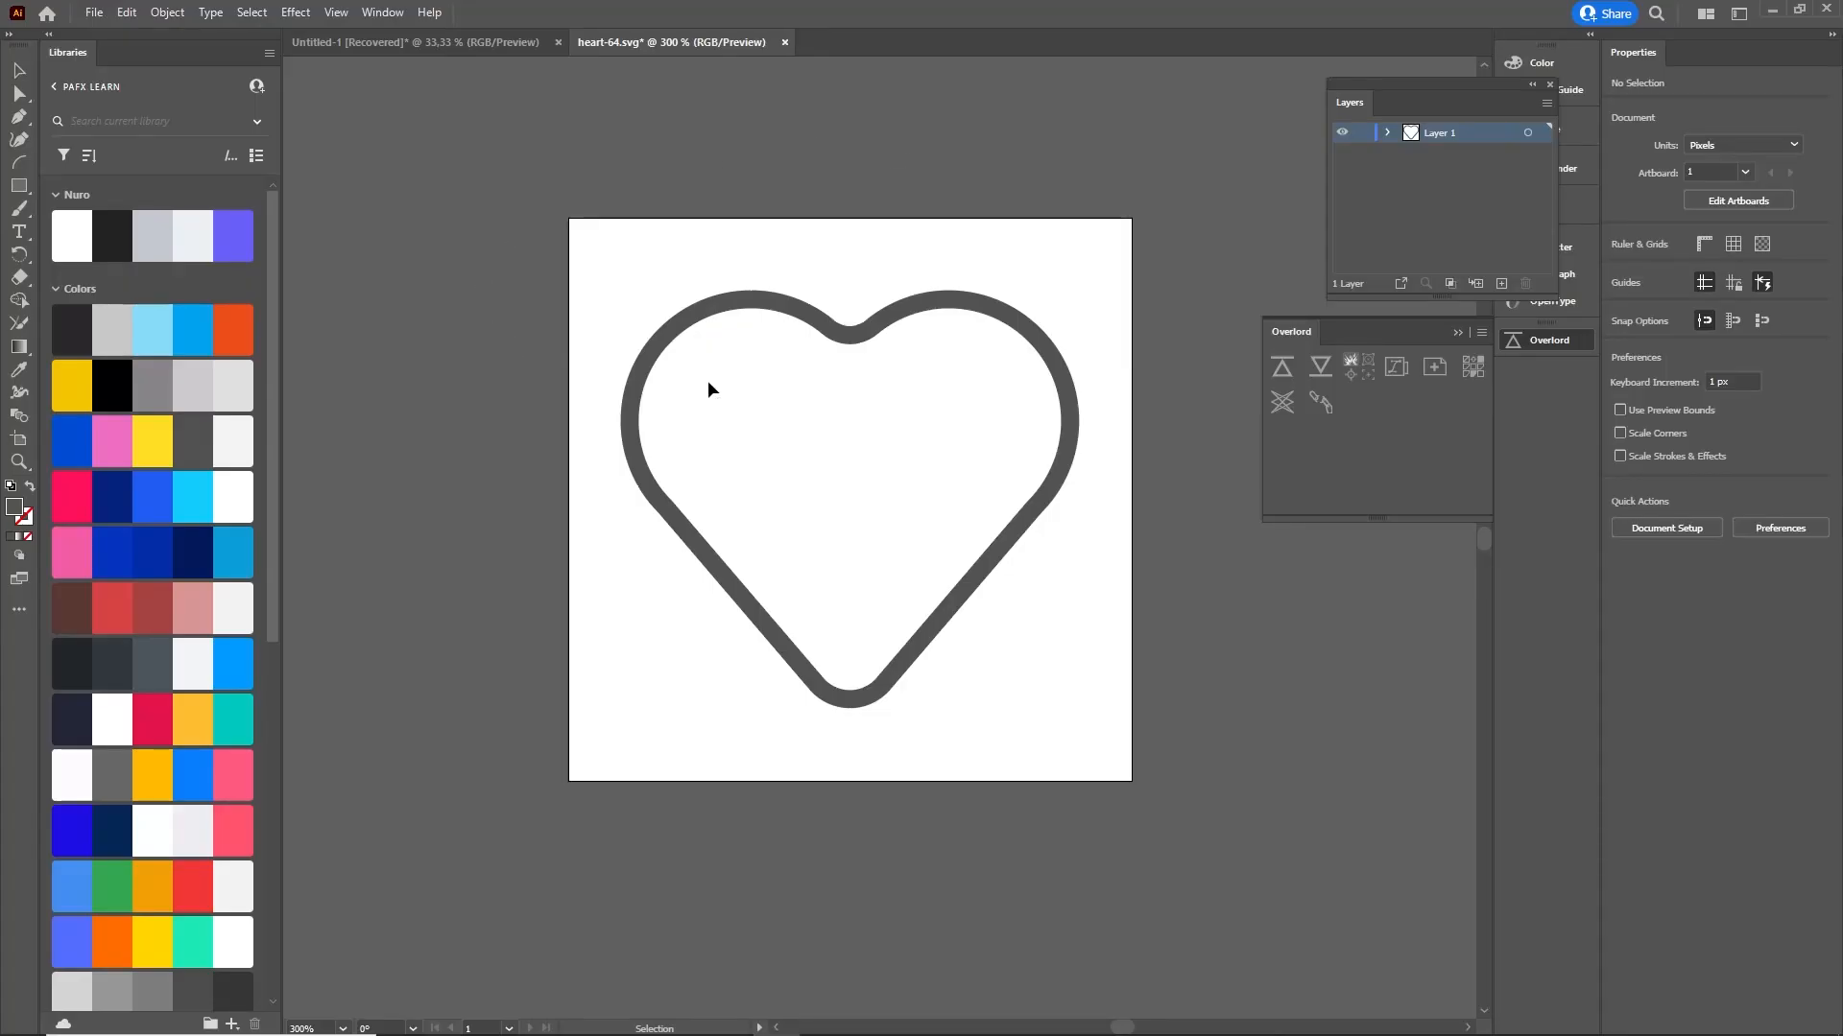
# Step: Switch to Illustrator and select the heart outline in heart-64.svg
pyautogui.moveTo(708, 390); pyautogui.dragTo(660, 471)
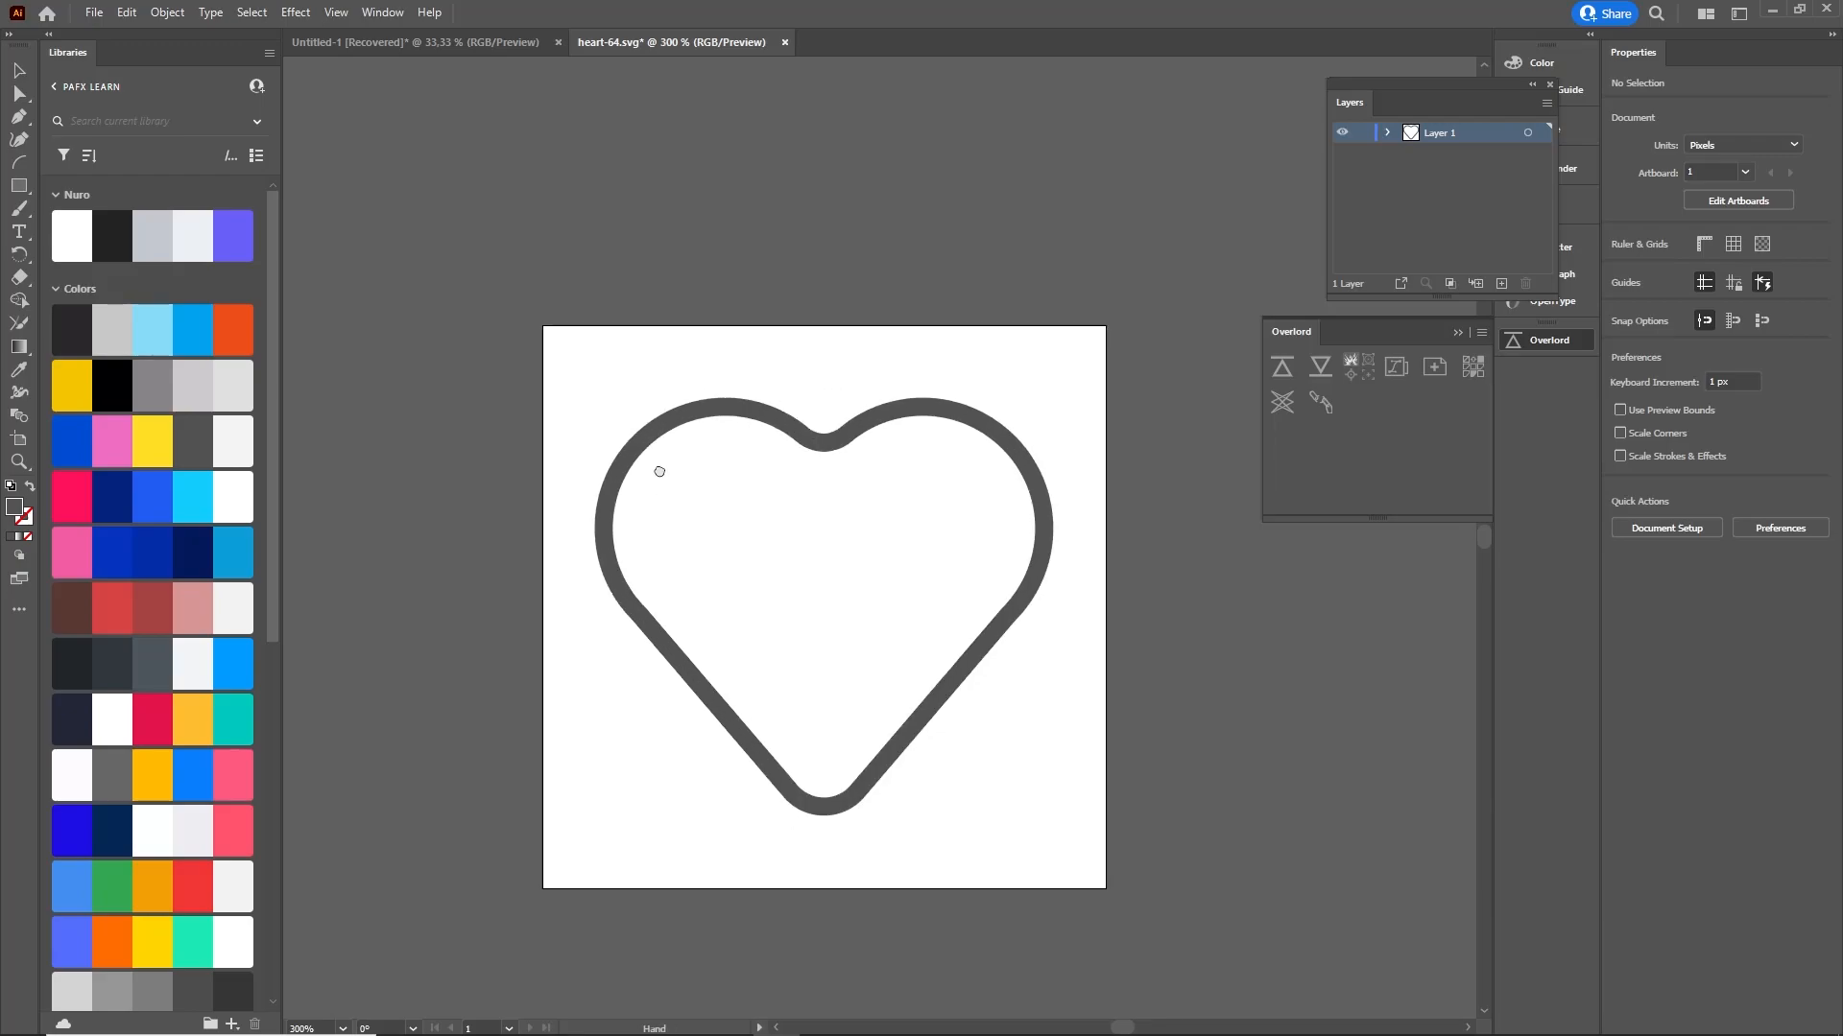
pyautogui.click(691, 420)
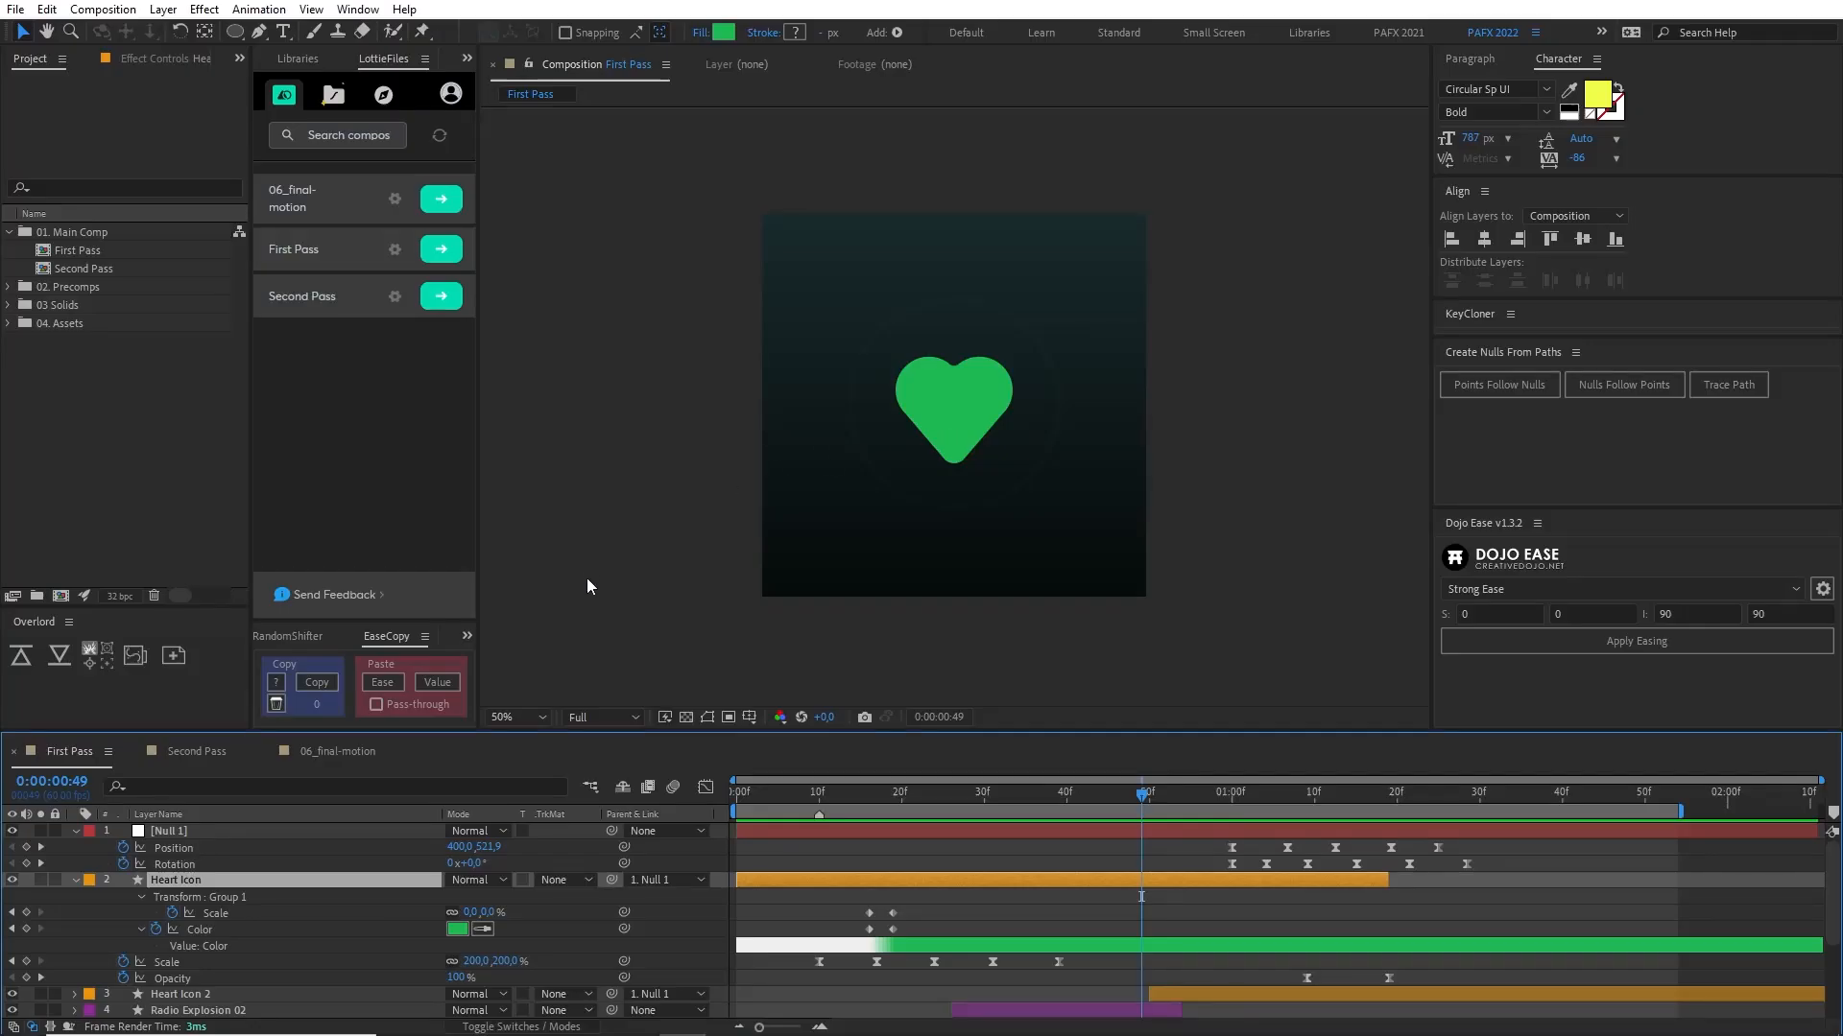
# Step: Switch to After Effects, open the Second Pass composition and extend its duration in the composition settings
pyautogui.click(202, 751)
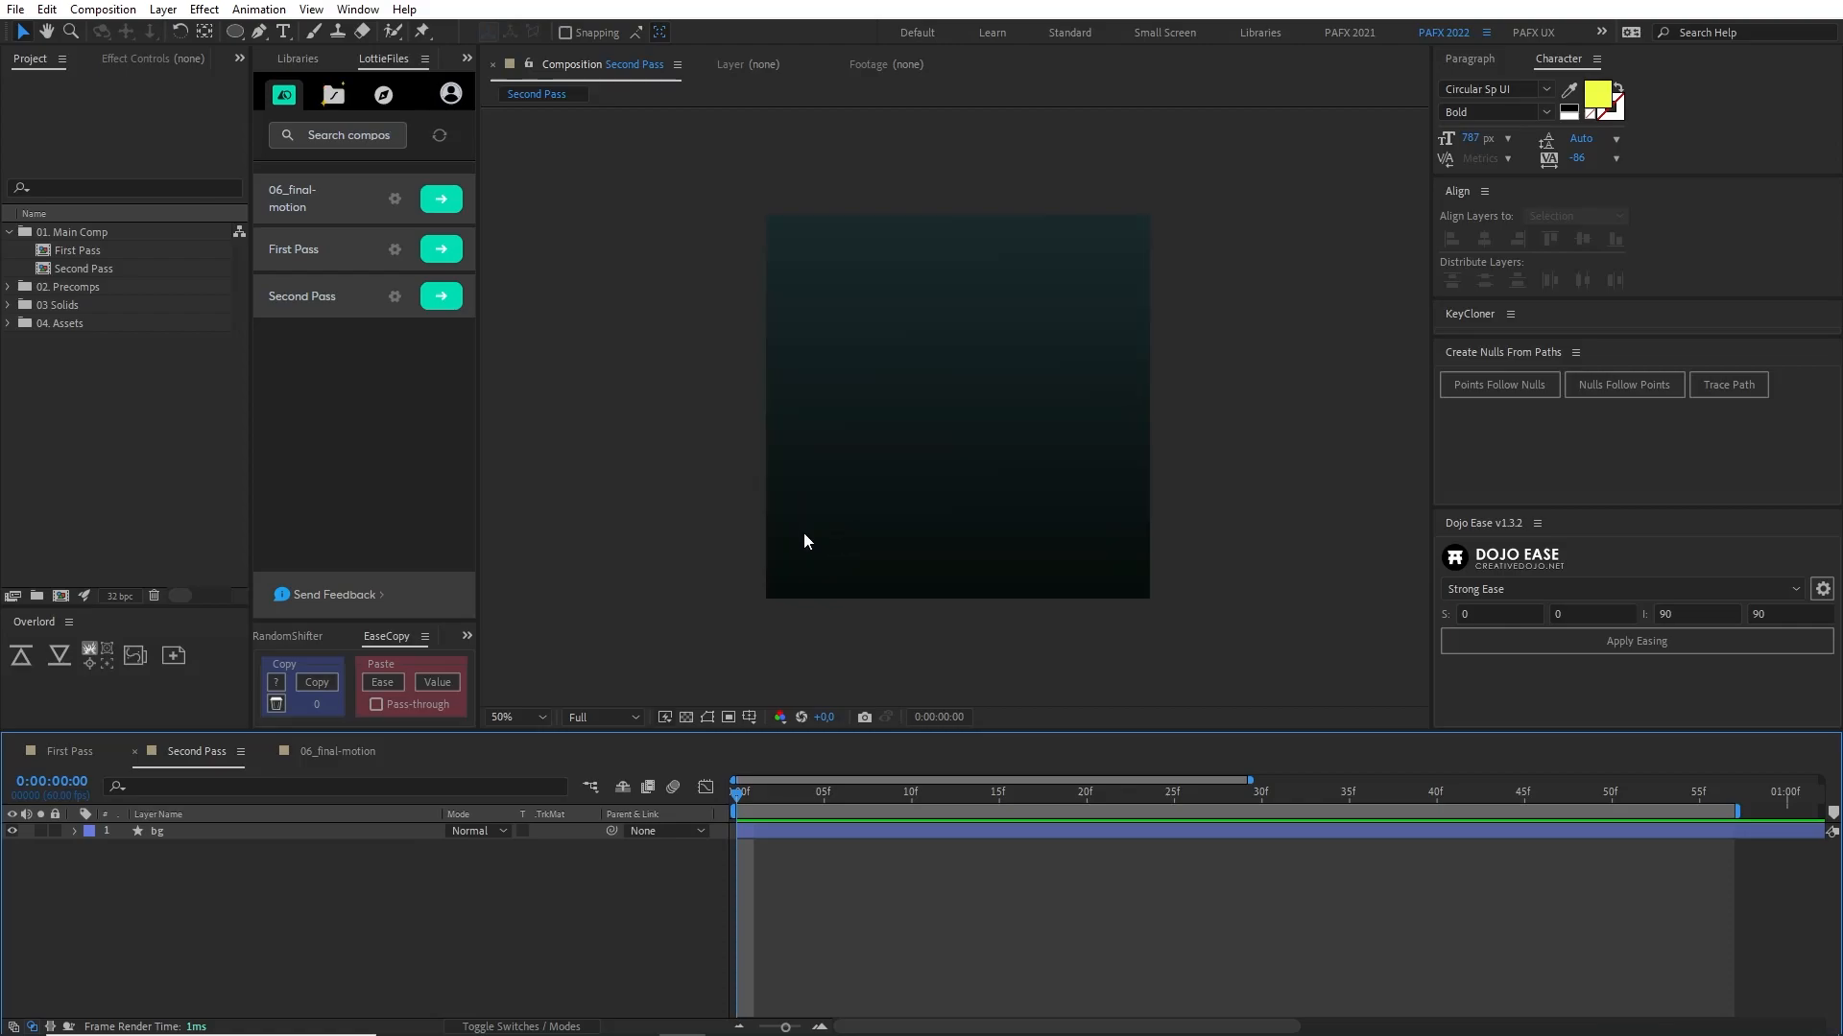
pyautogui.hotkey('ctrl', 'k')
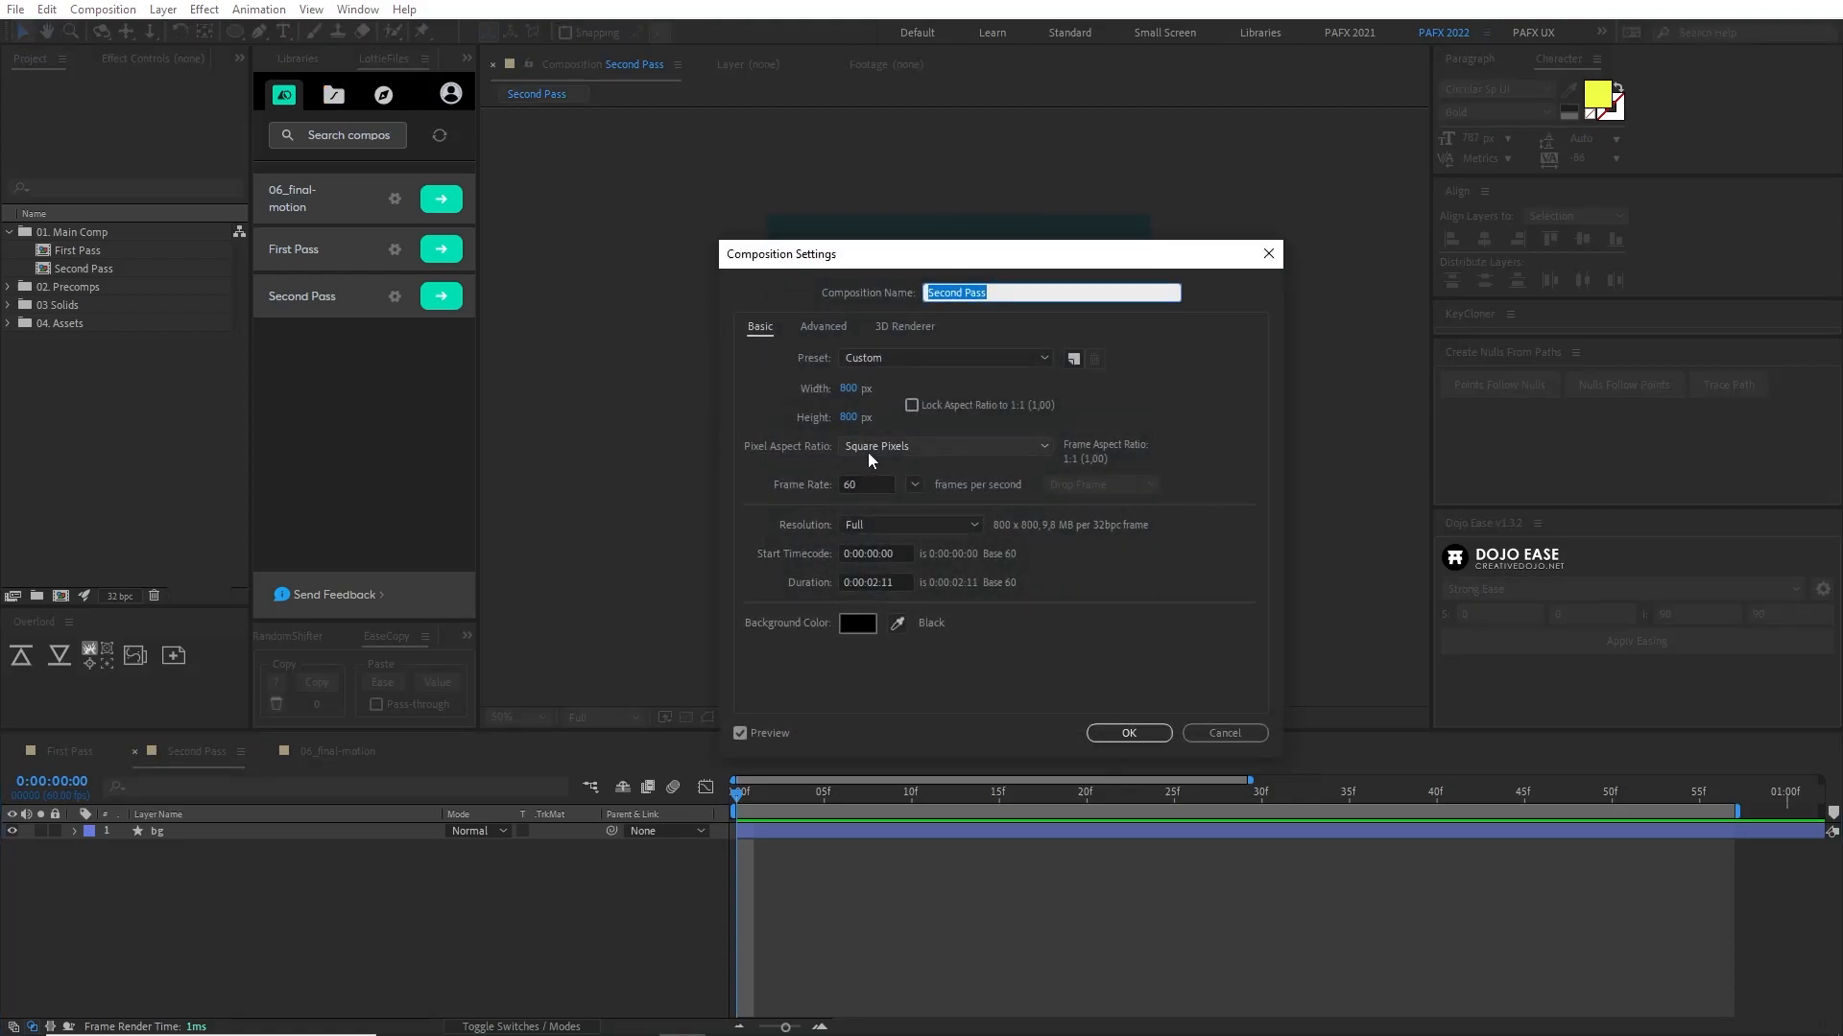
pyautogui.click(872, 493)
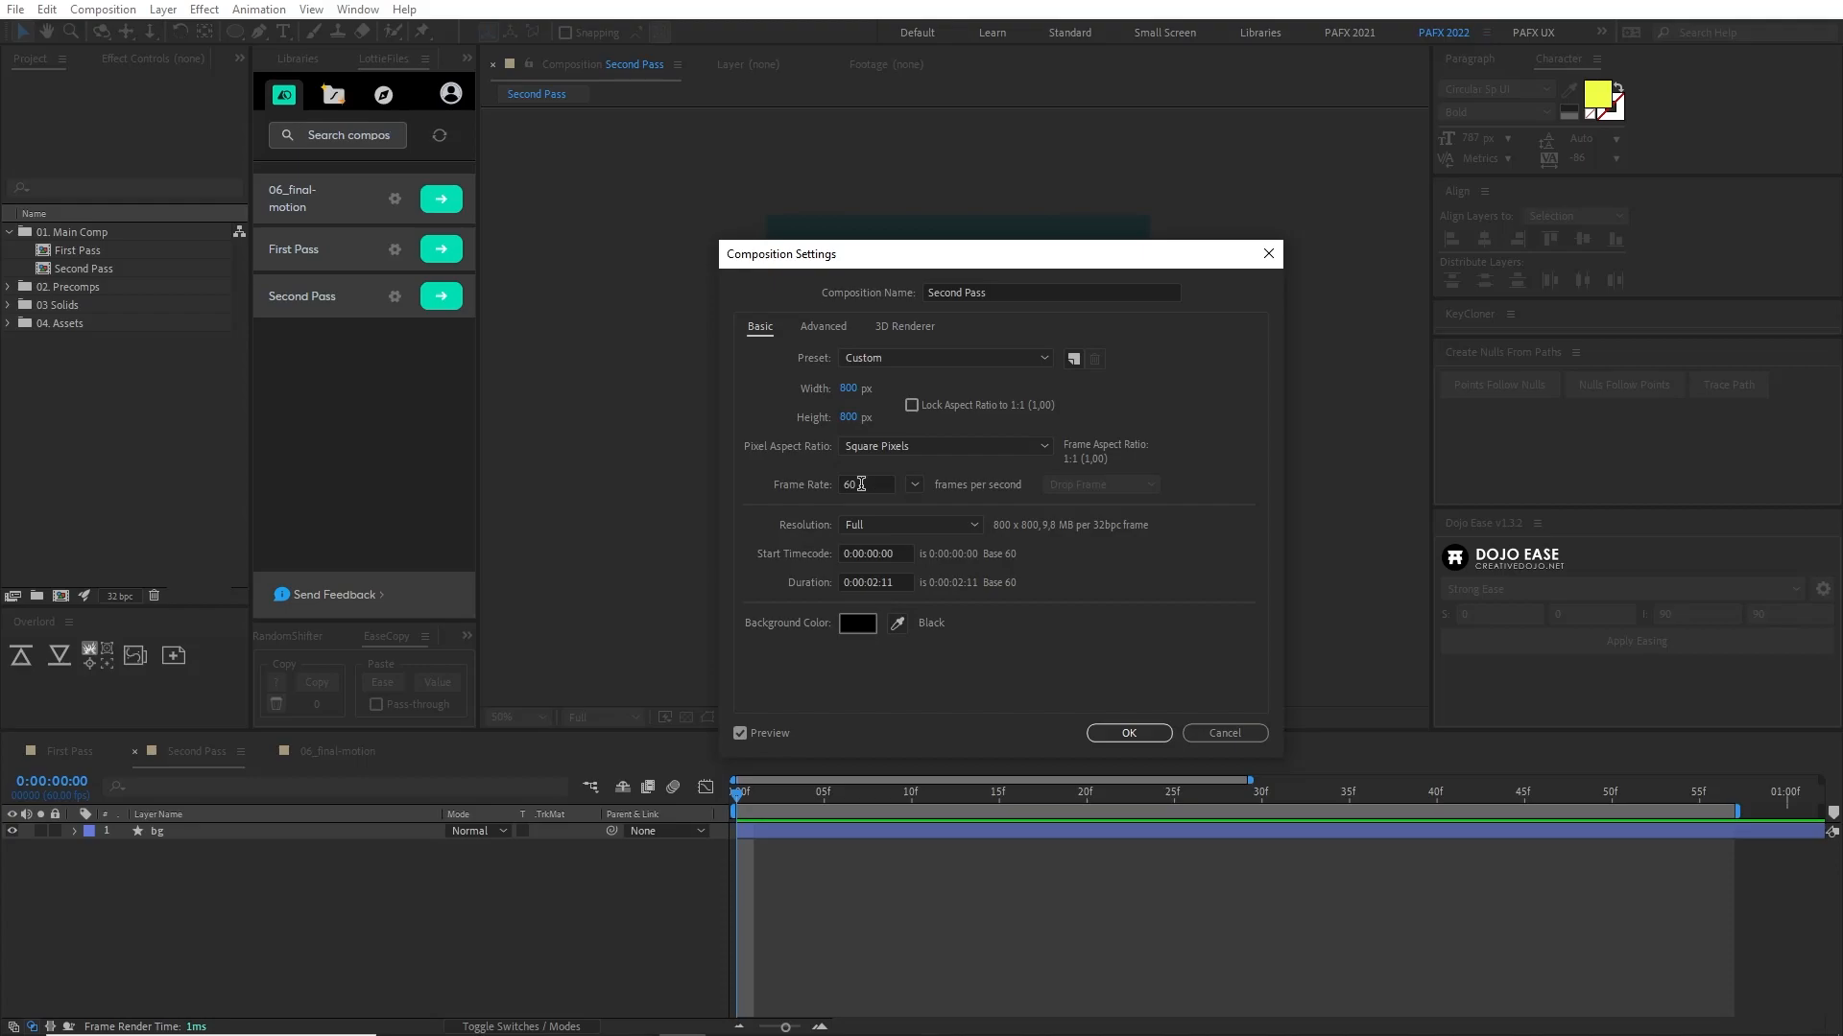
pyautogui.click(878, 583)
pyautogui.press('BackSpace')
pyautogui.press('Return')
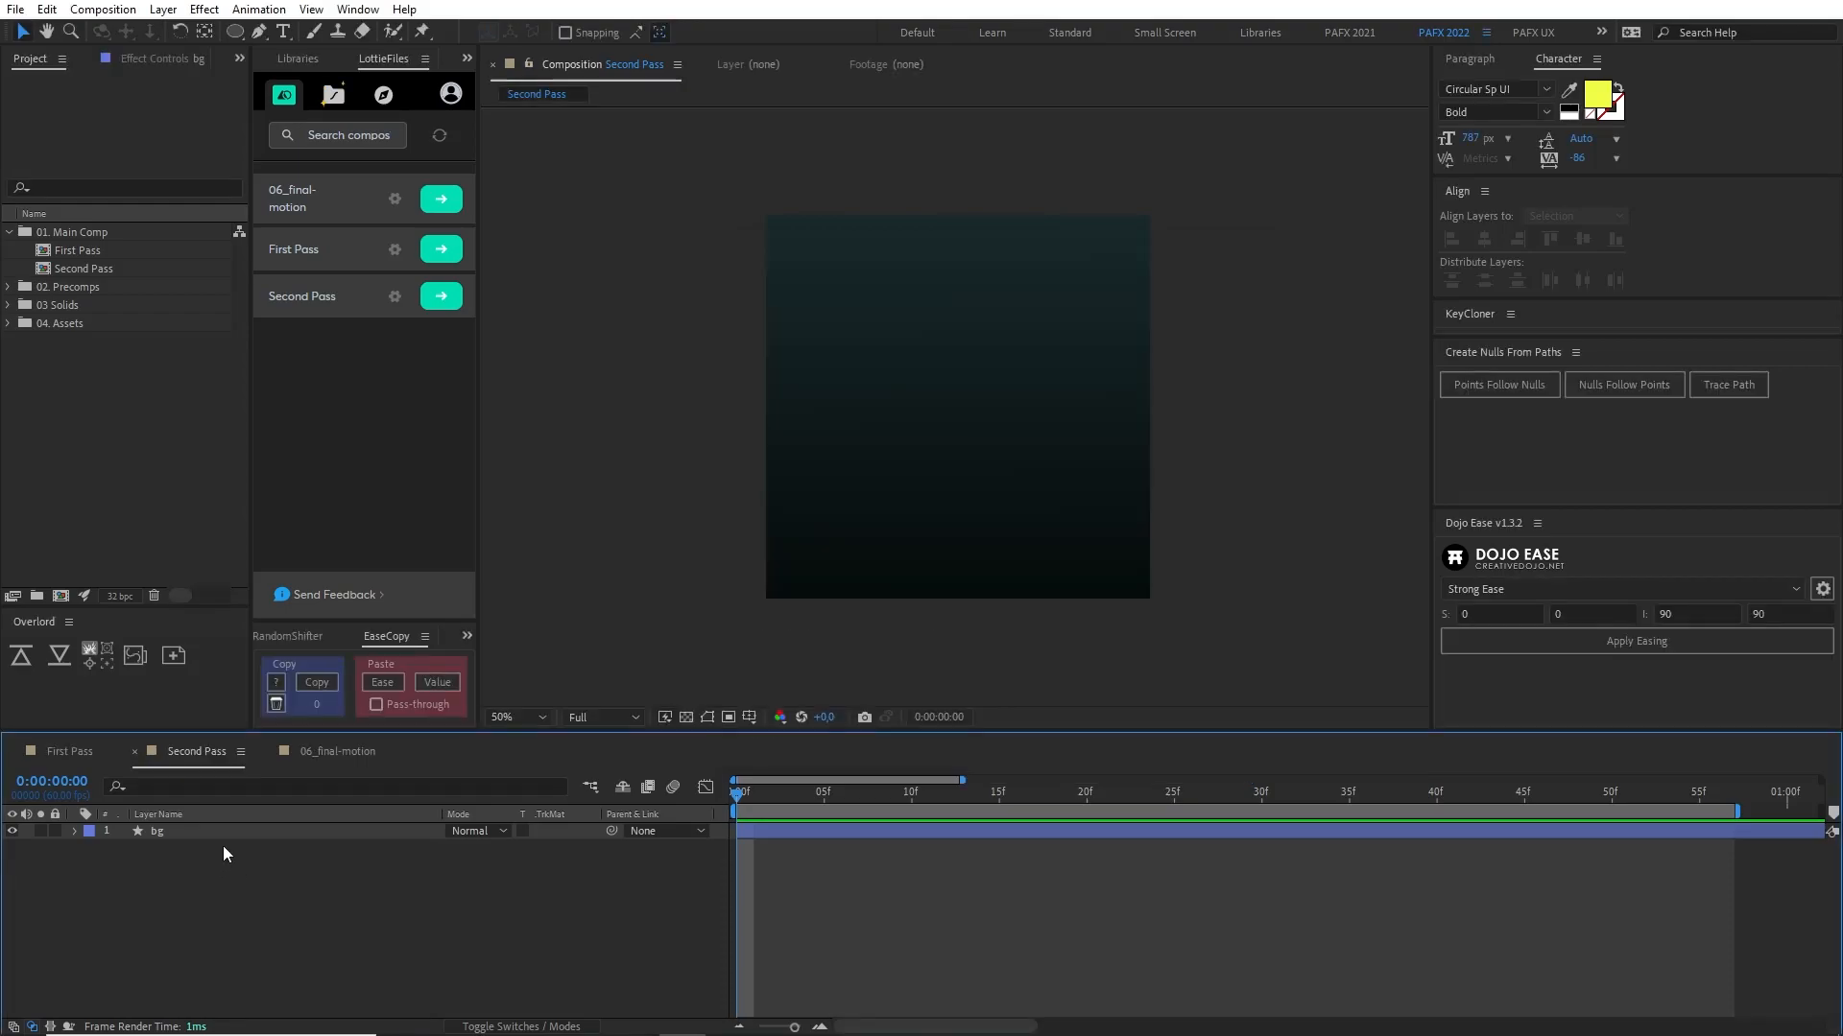
# Step: Play the reference animation in the 06_final-motion composition
pyautogui.click(245, 829)
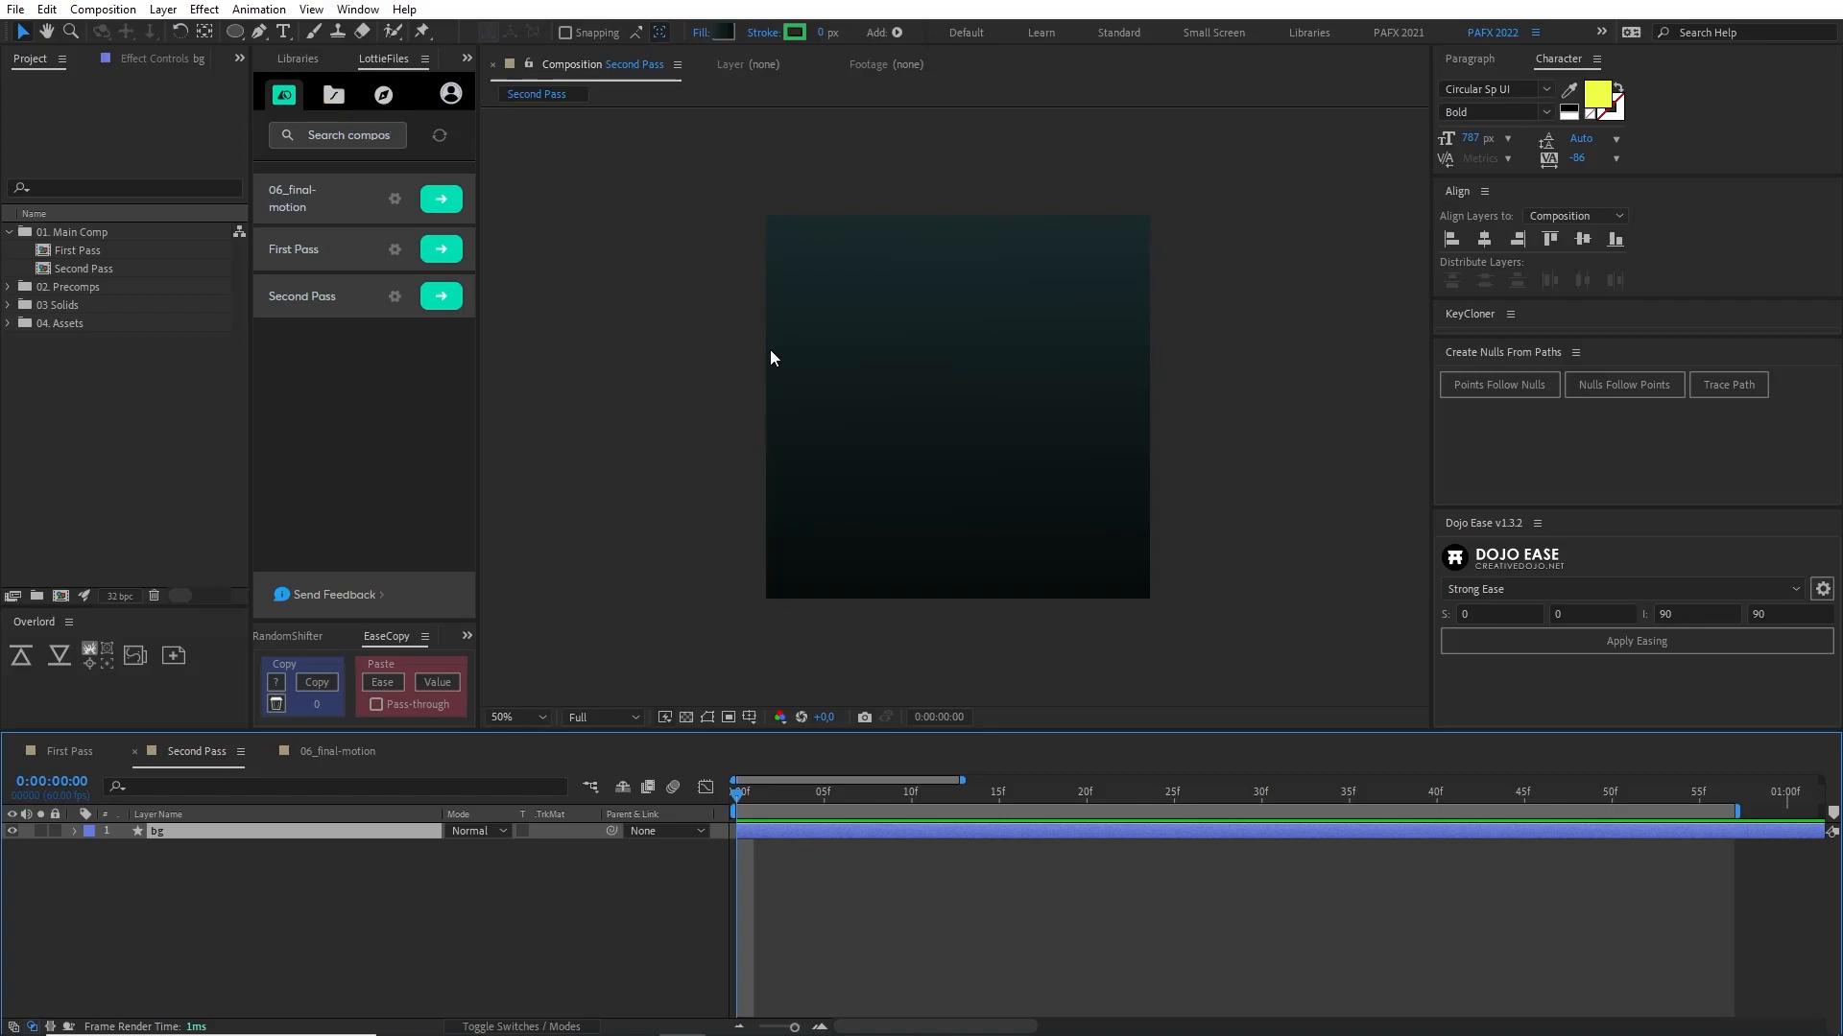
pyautogui.click(337, 751)
pyautogui.press('space')
# Step: Switch to Illustrator and transfer the selected heart outline into the Second Pass composition with Overlord
pyautogui.hotkey('alt', 'Tab')
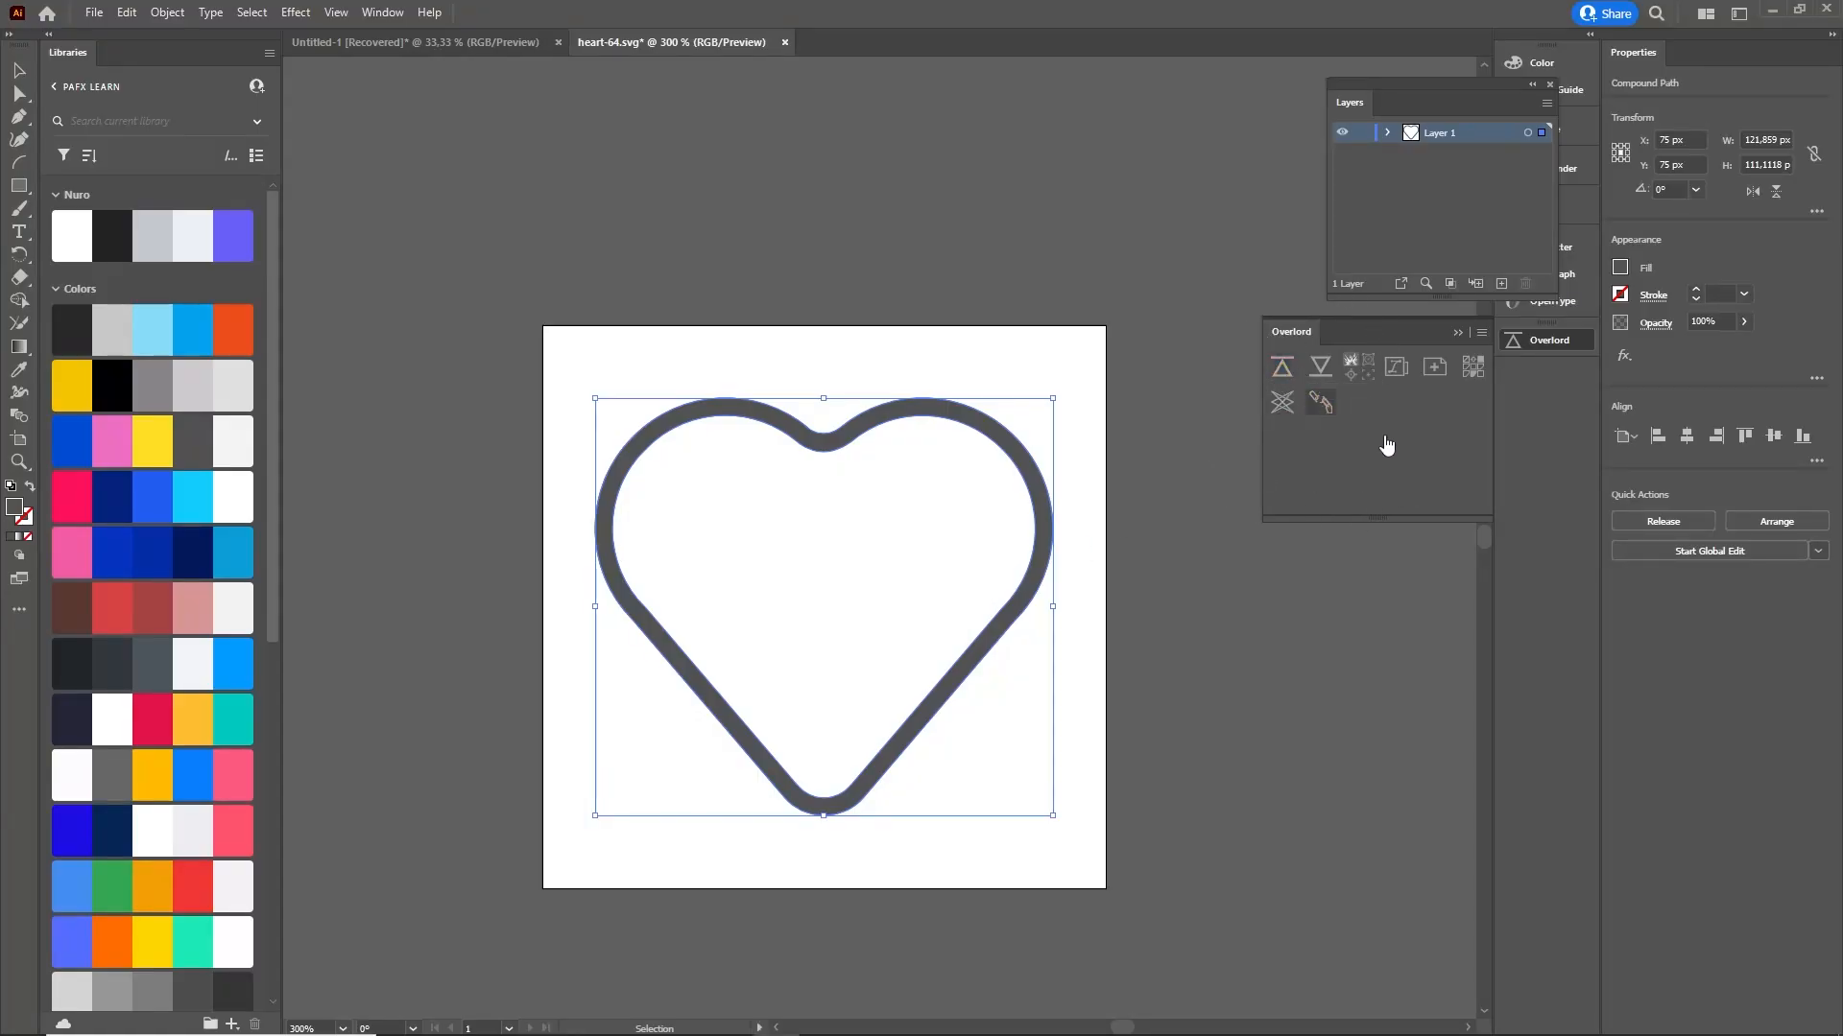
pyautogui.click(1282, 367)
pyautogui.scroll(3, 973, 440)
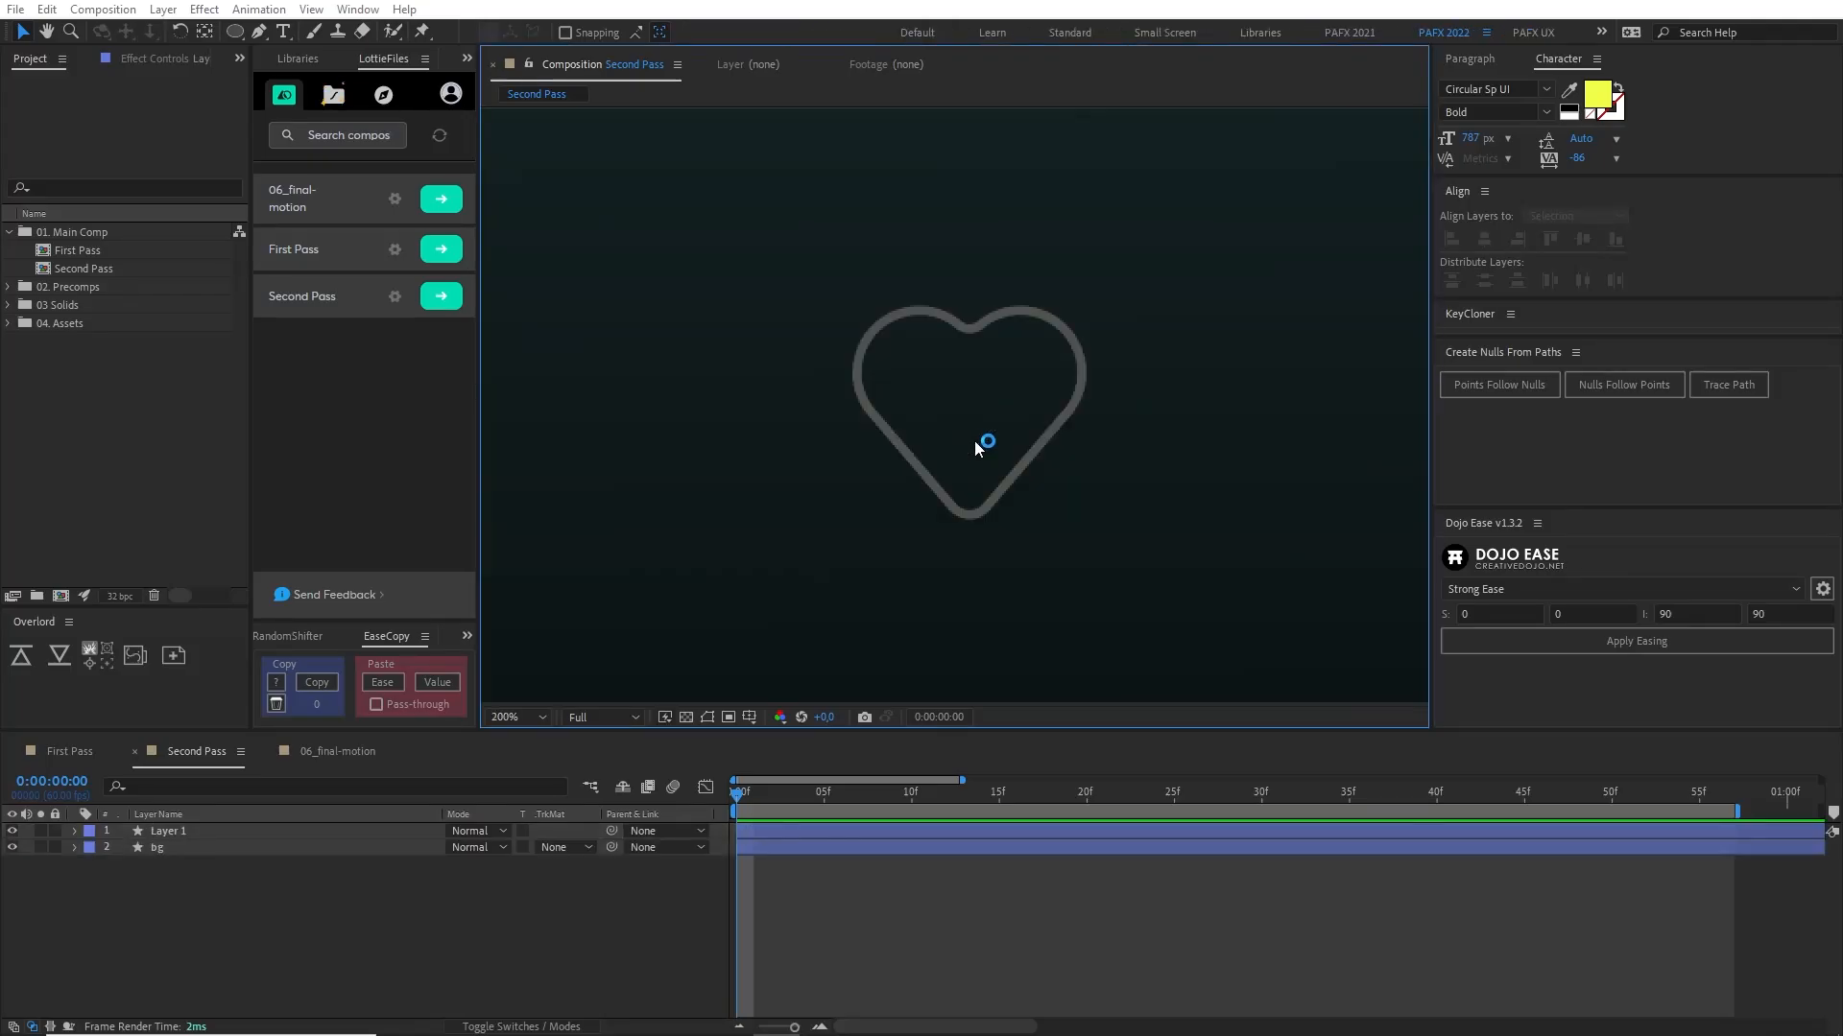
pyautogui.scroll(-1, 975, 440)
pyautogui.click(970, 444)
pyautogui.scroll(1, 966, 447)
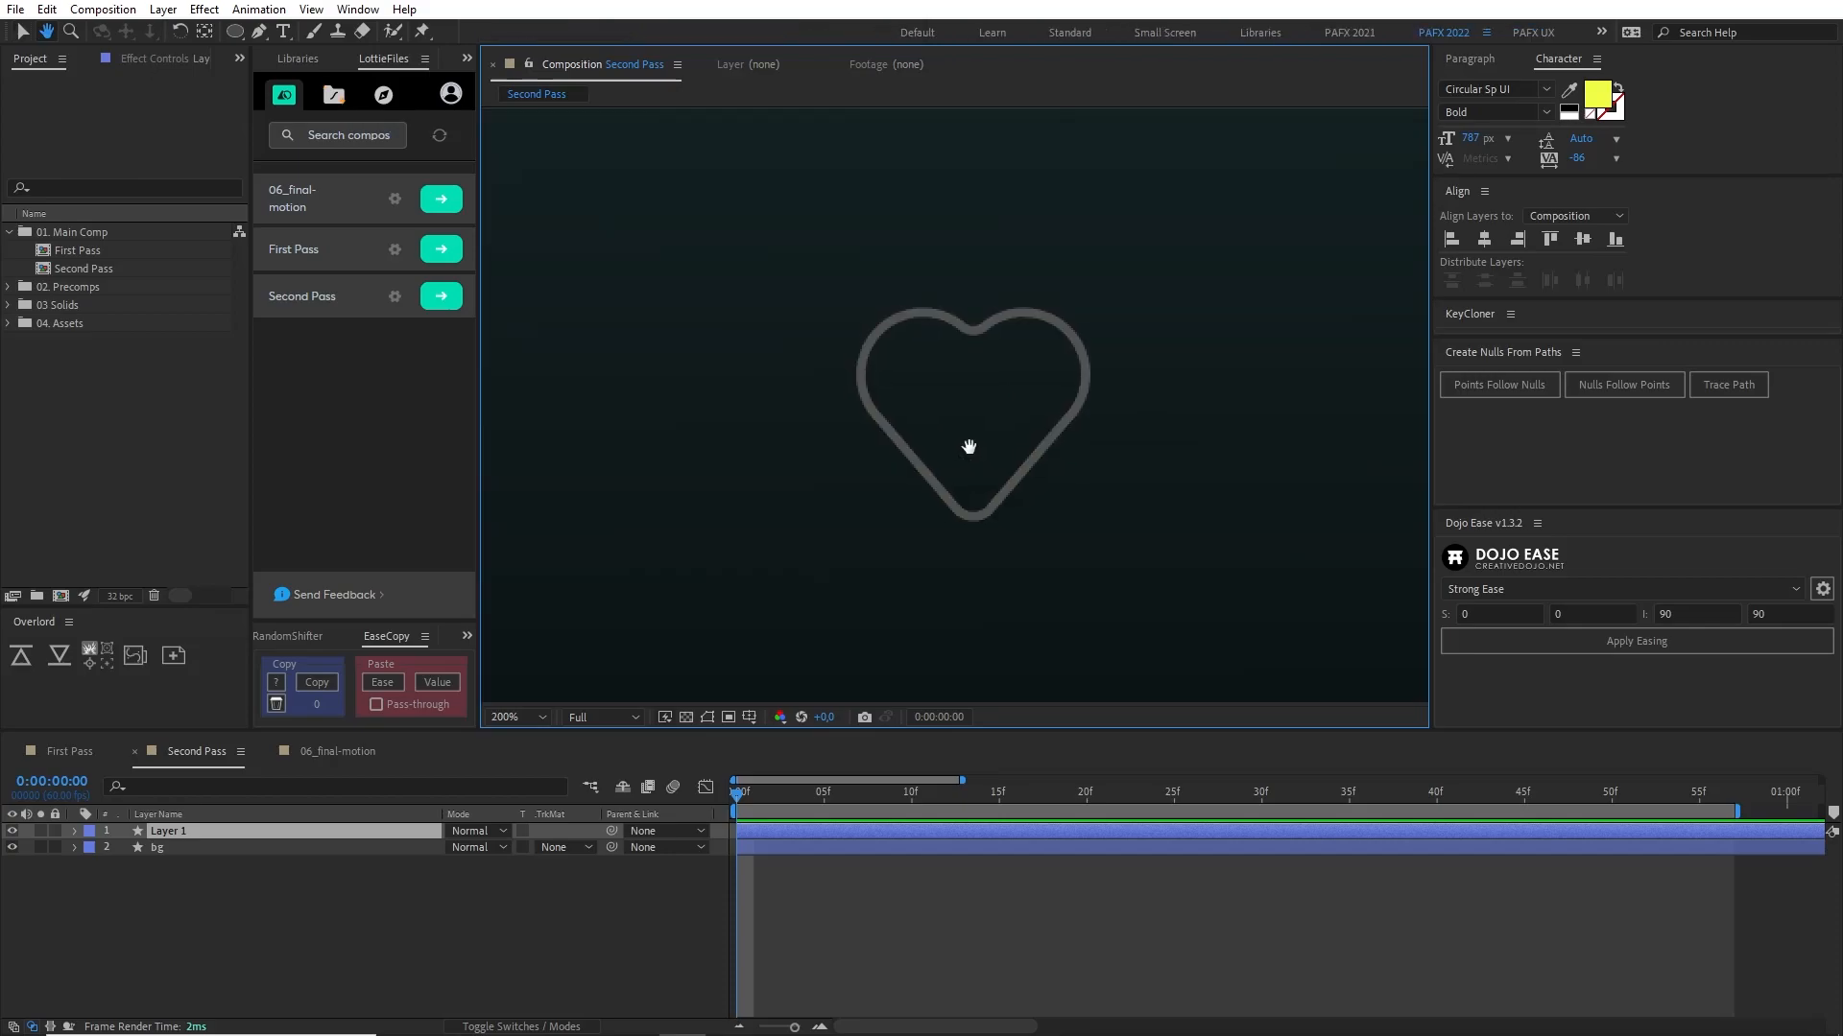
# Step: Set the heart shape's fill color to white (FFFFFF)
pyautogui.click(723, 32)
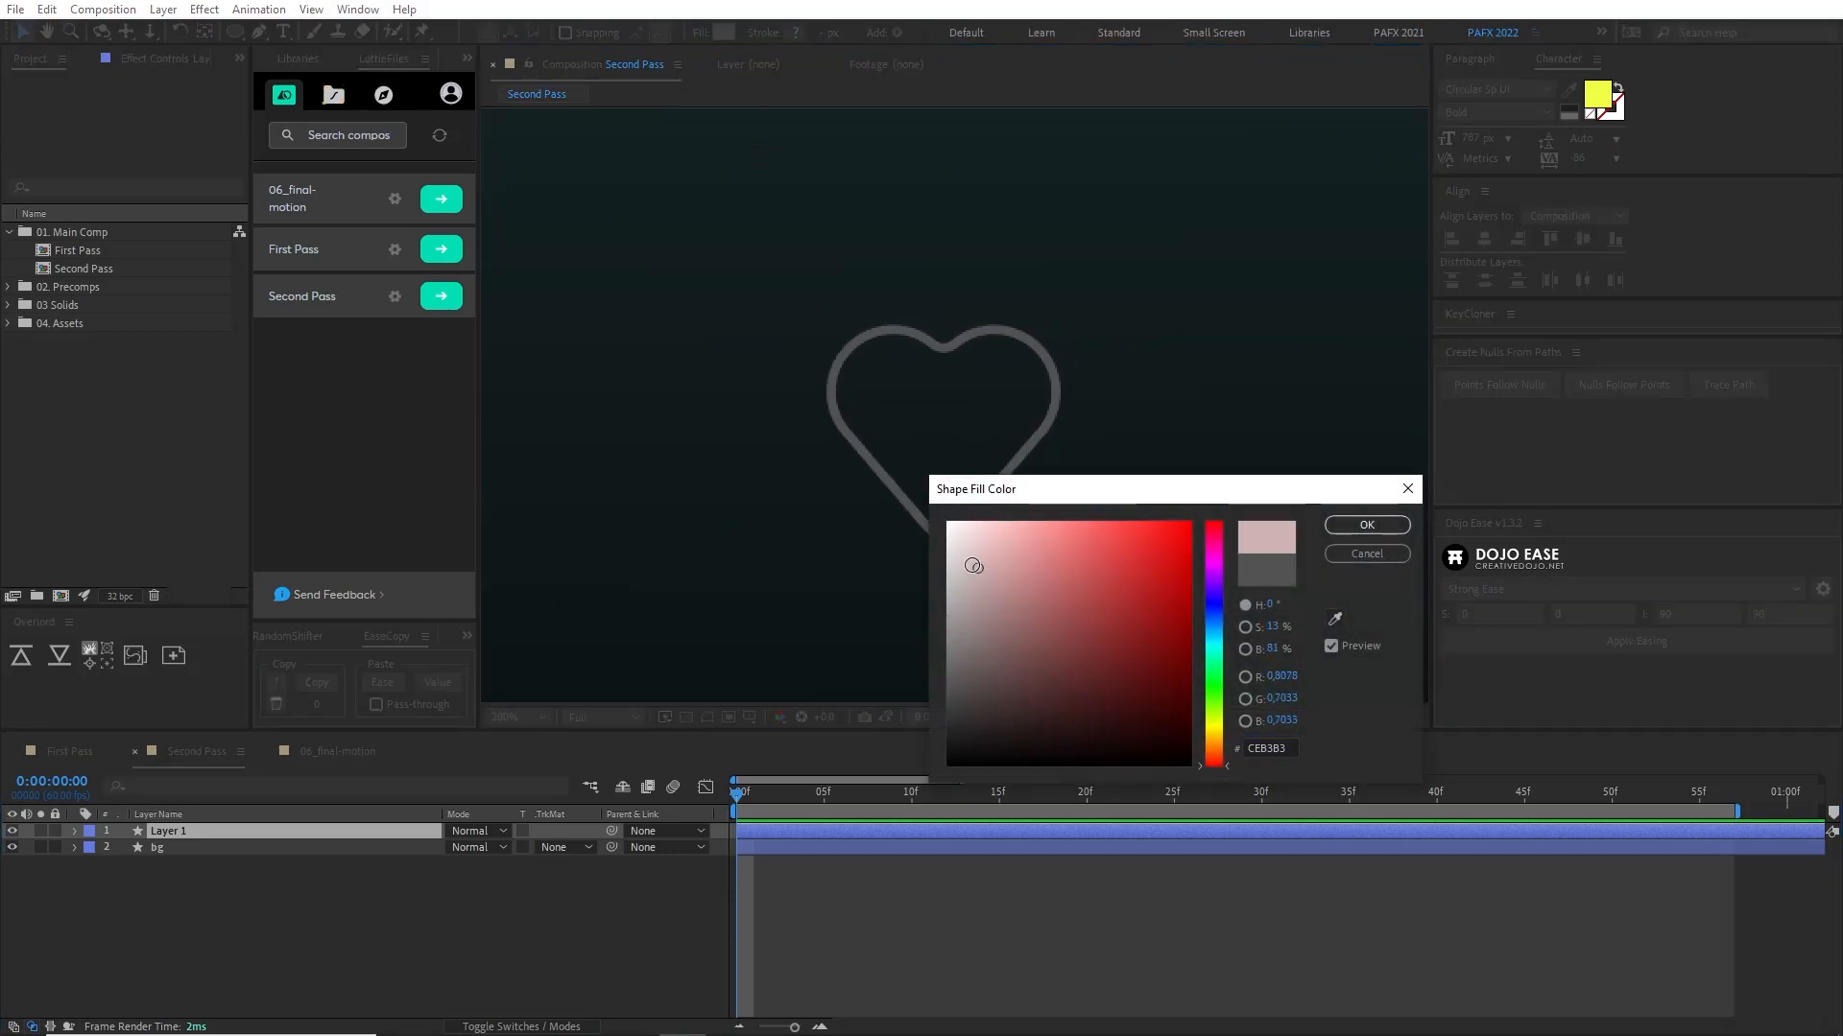
pyautogui.click(947, 536)
pyautogui.moveTo(947, 564); pyautogui.dragTo(845, 472)
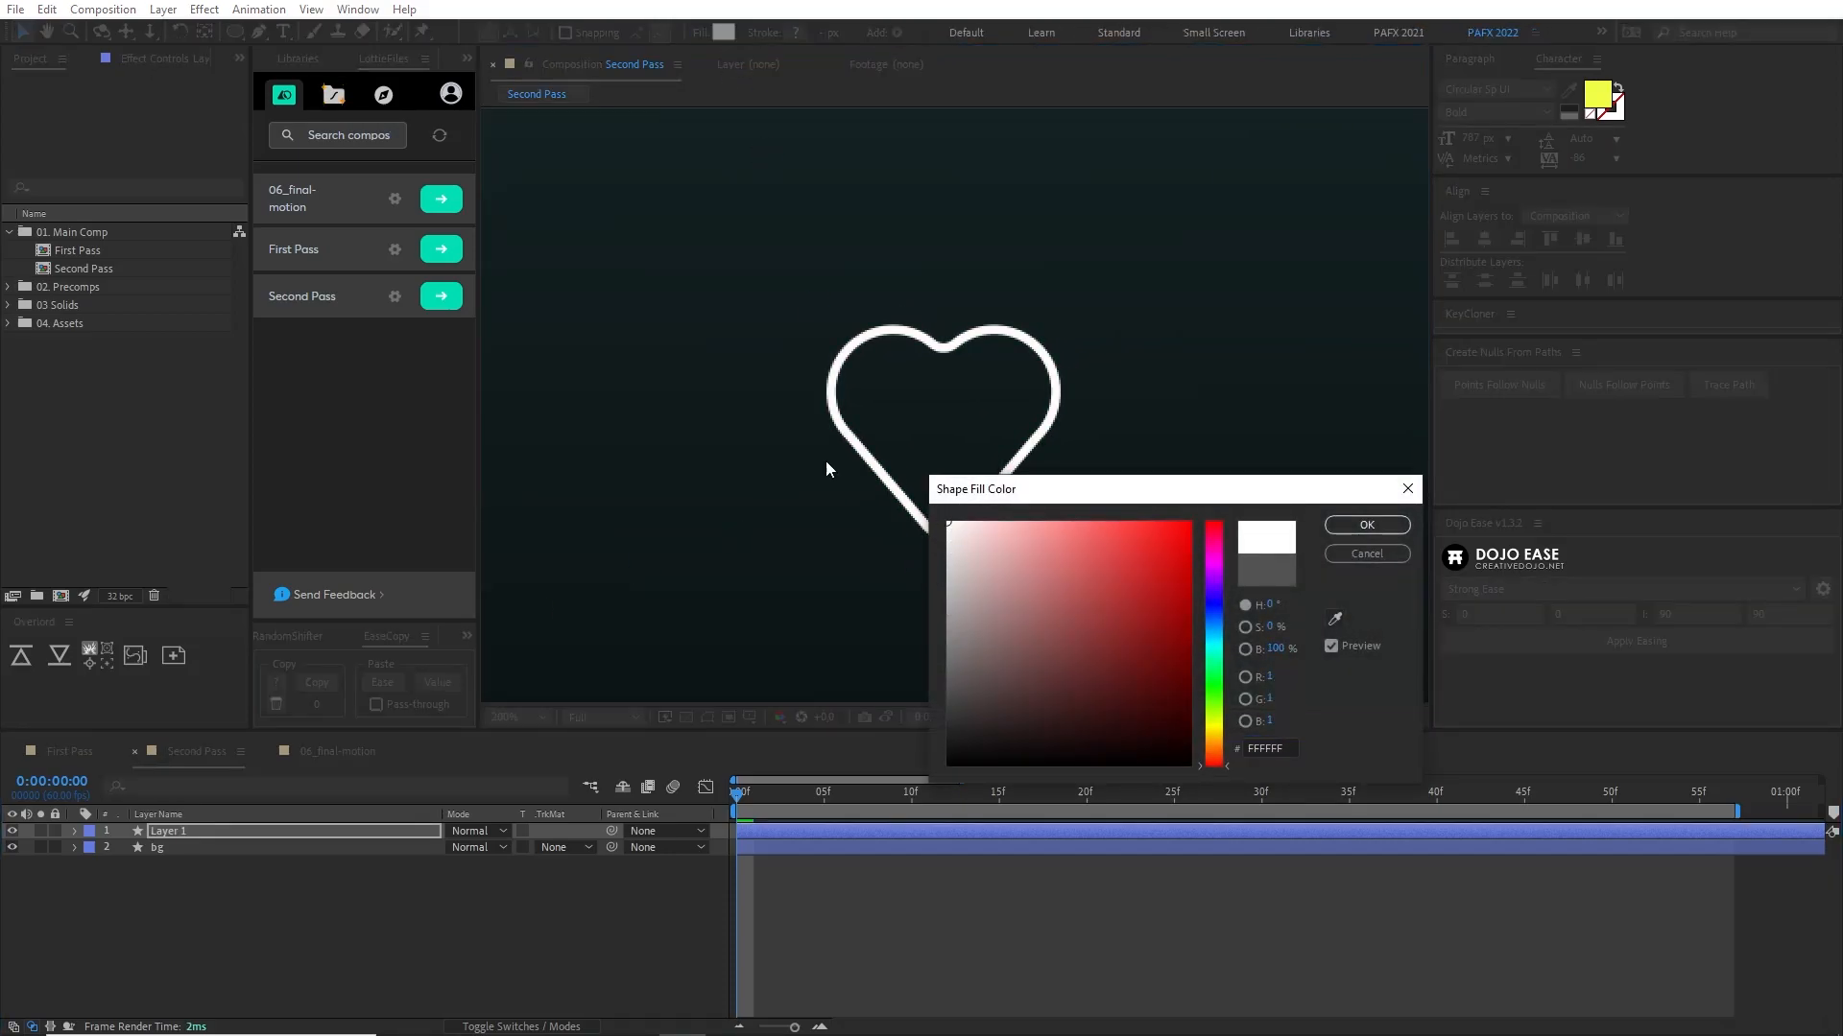
pyautogui.moveTo(966, 539)
pyautogui.mouseDown()
pyautogui.moveTo(930, 530)
pyautogui.moveTo(966, 533)
pyautogui.moveTo(947, 533)
pyautogui.mouseUp()
pyautogui.click(1336, 528)
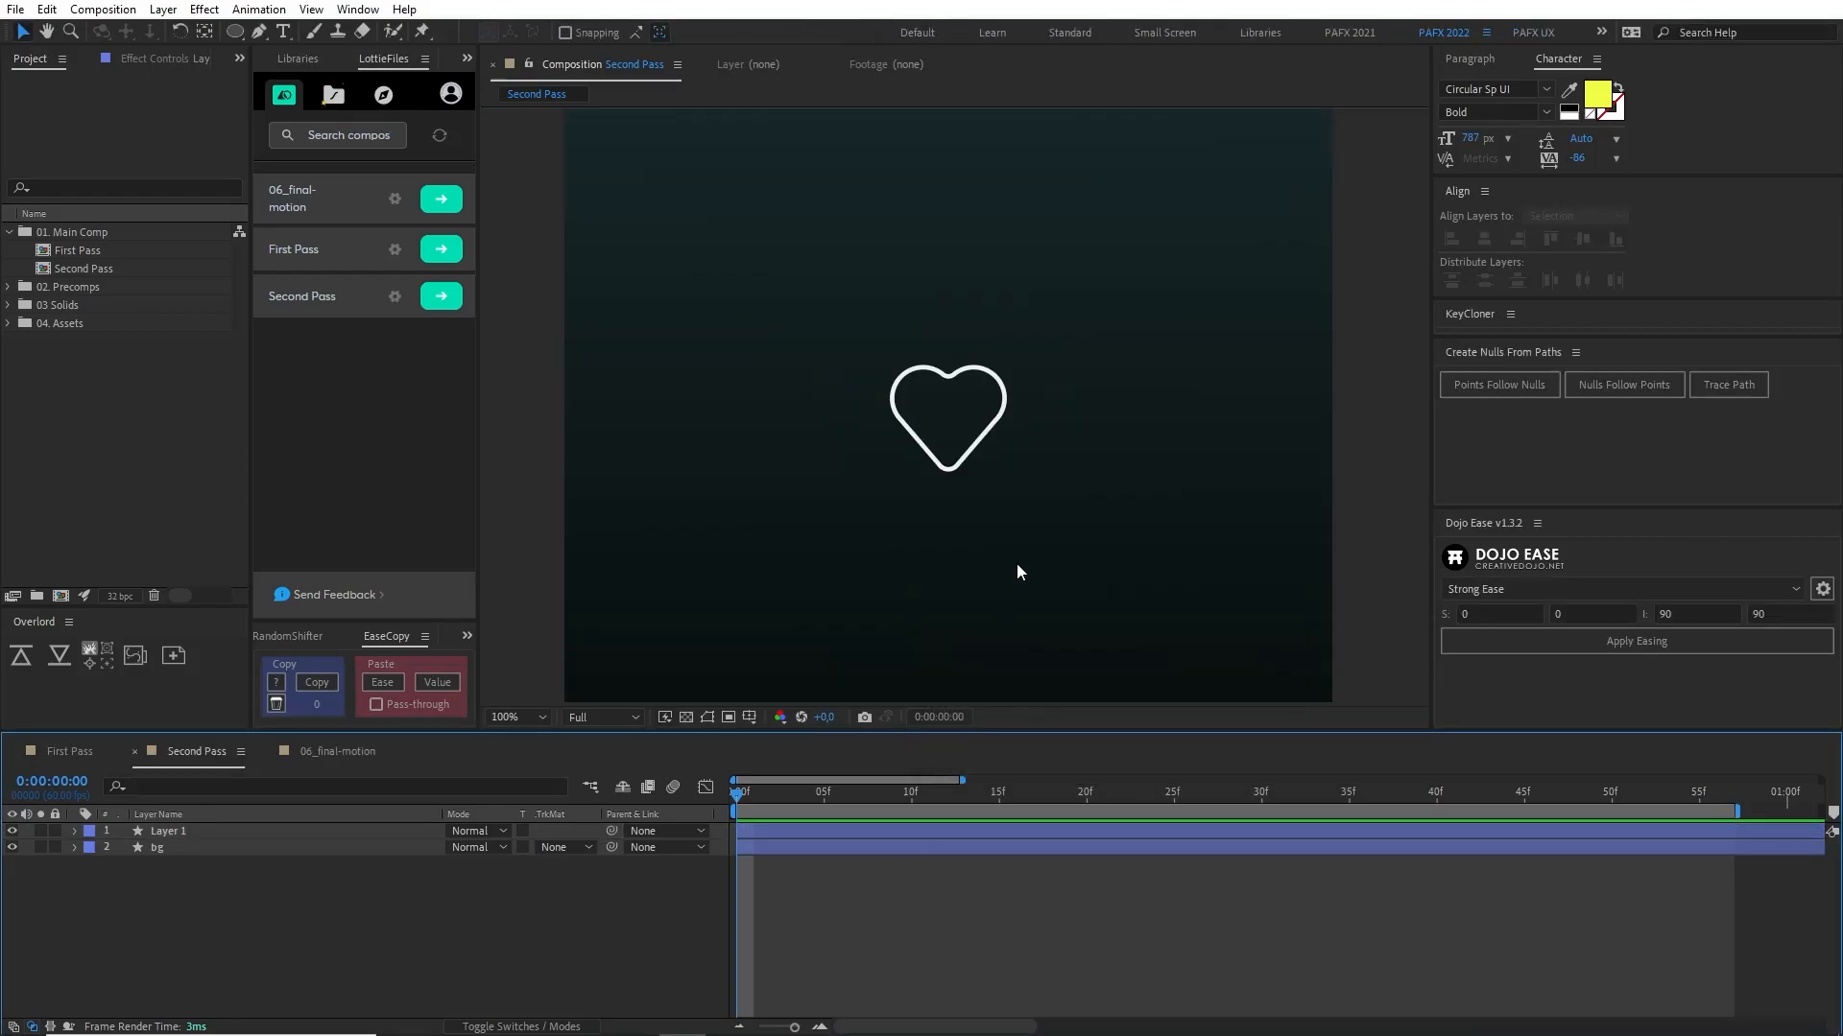
# Step: Examine the like animation in the 06_final-motion reference from the start to frame 15
pyautogui.click(344, 752)
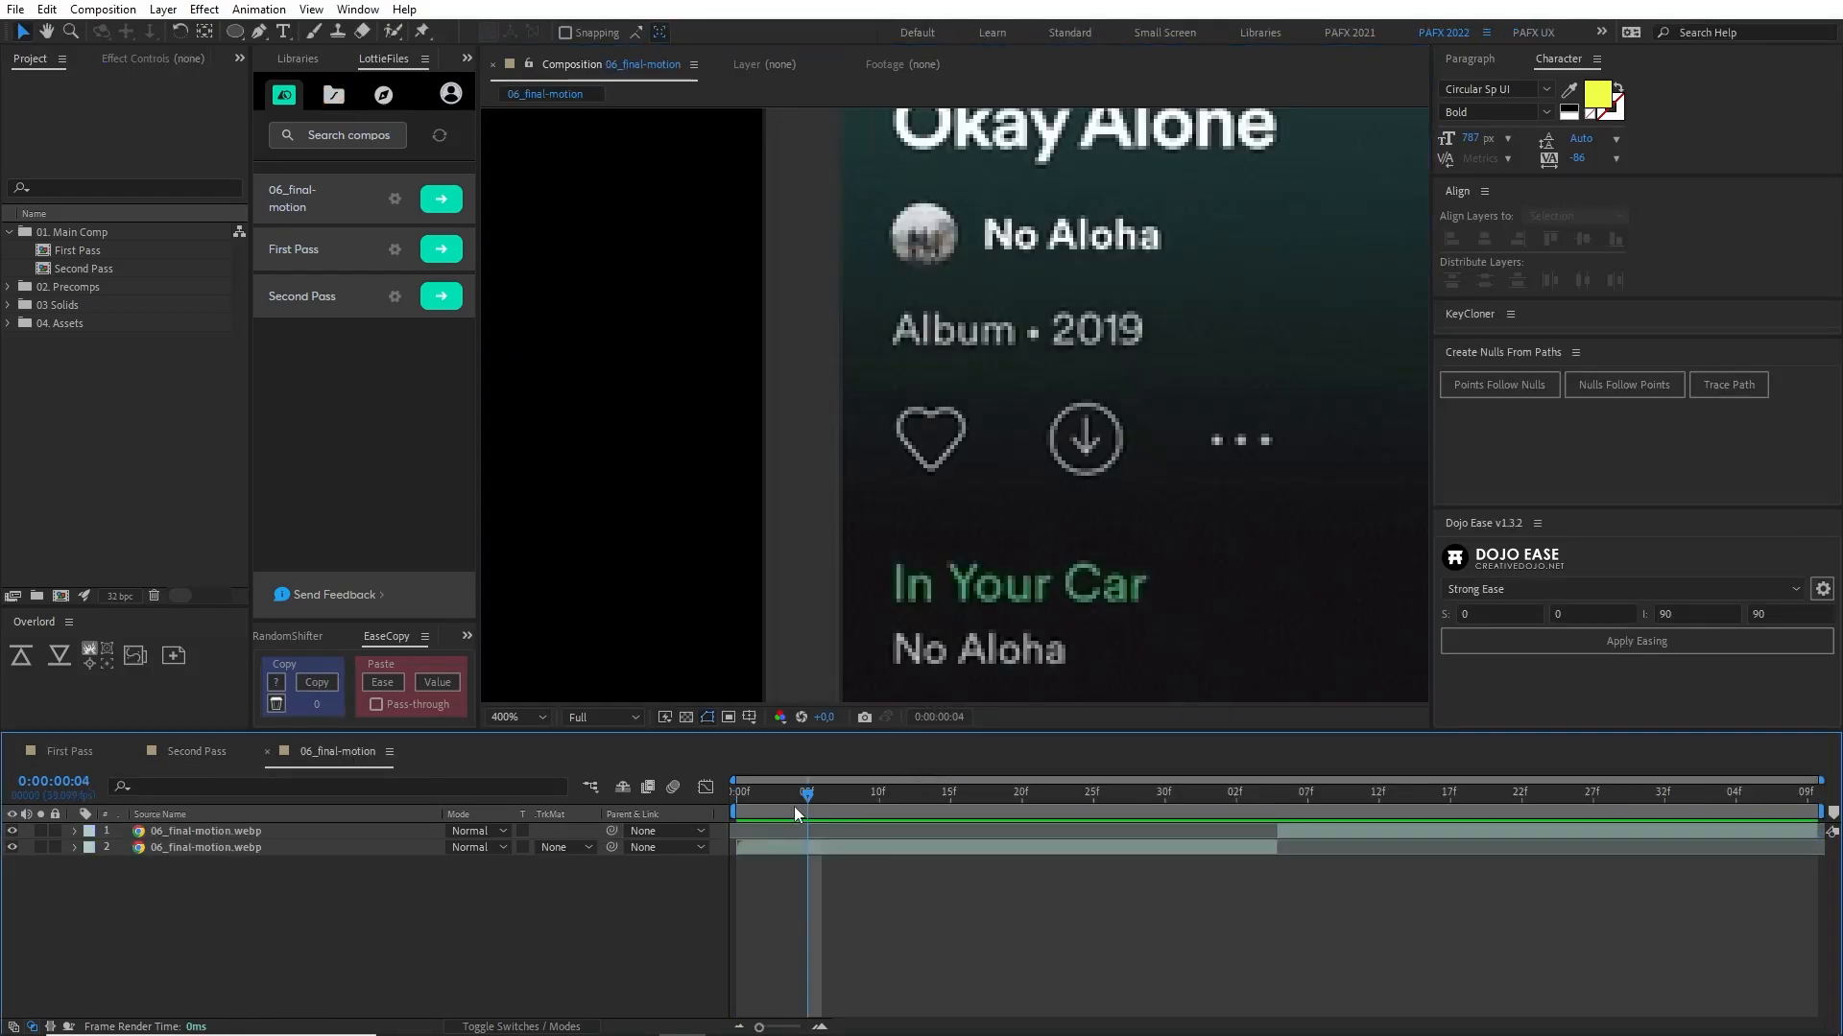
pyautogui.moveTo(741, 795); pyautogui.dragTo(964, 803)
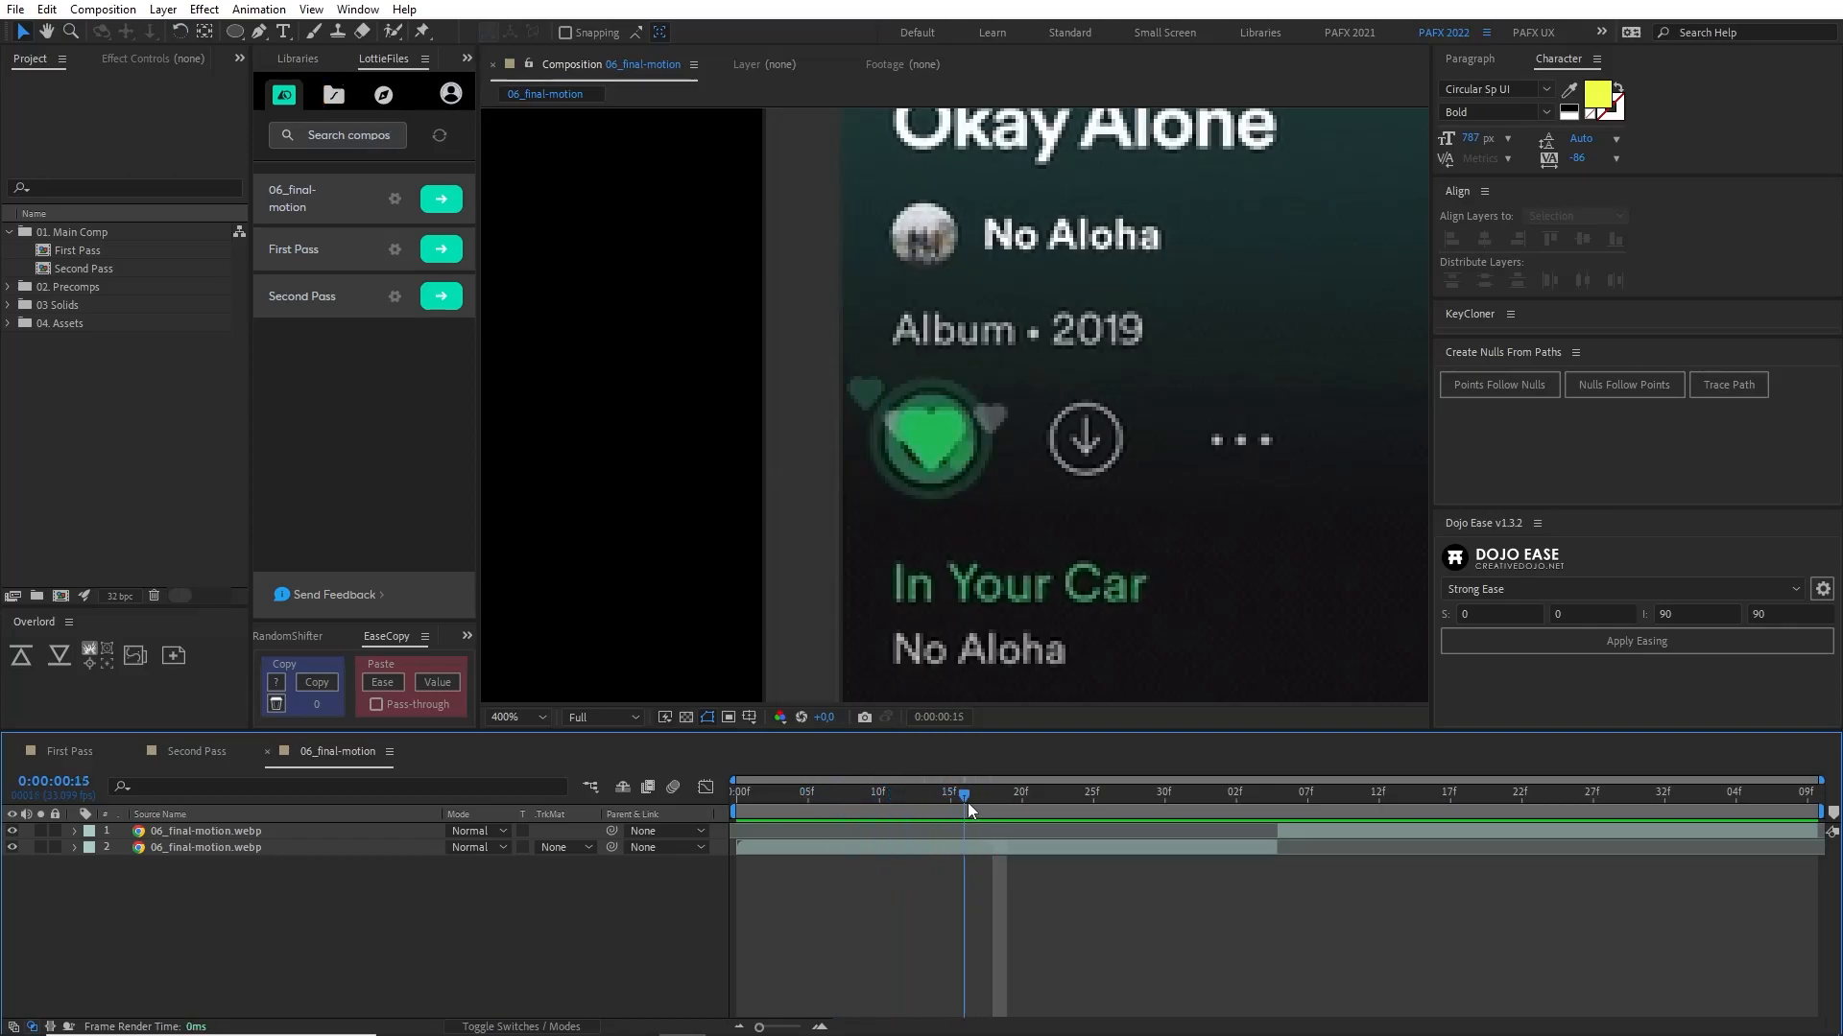
pyautogui.press('.')
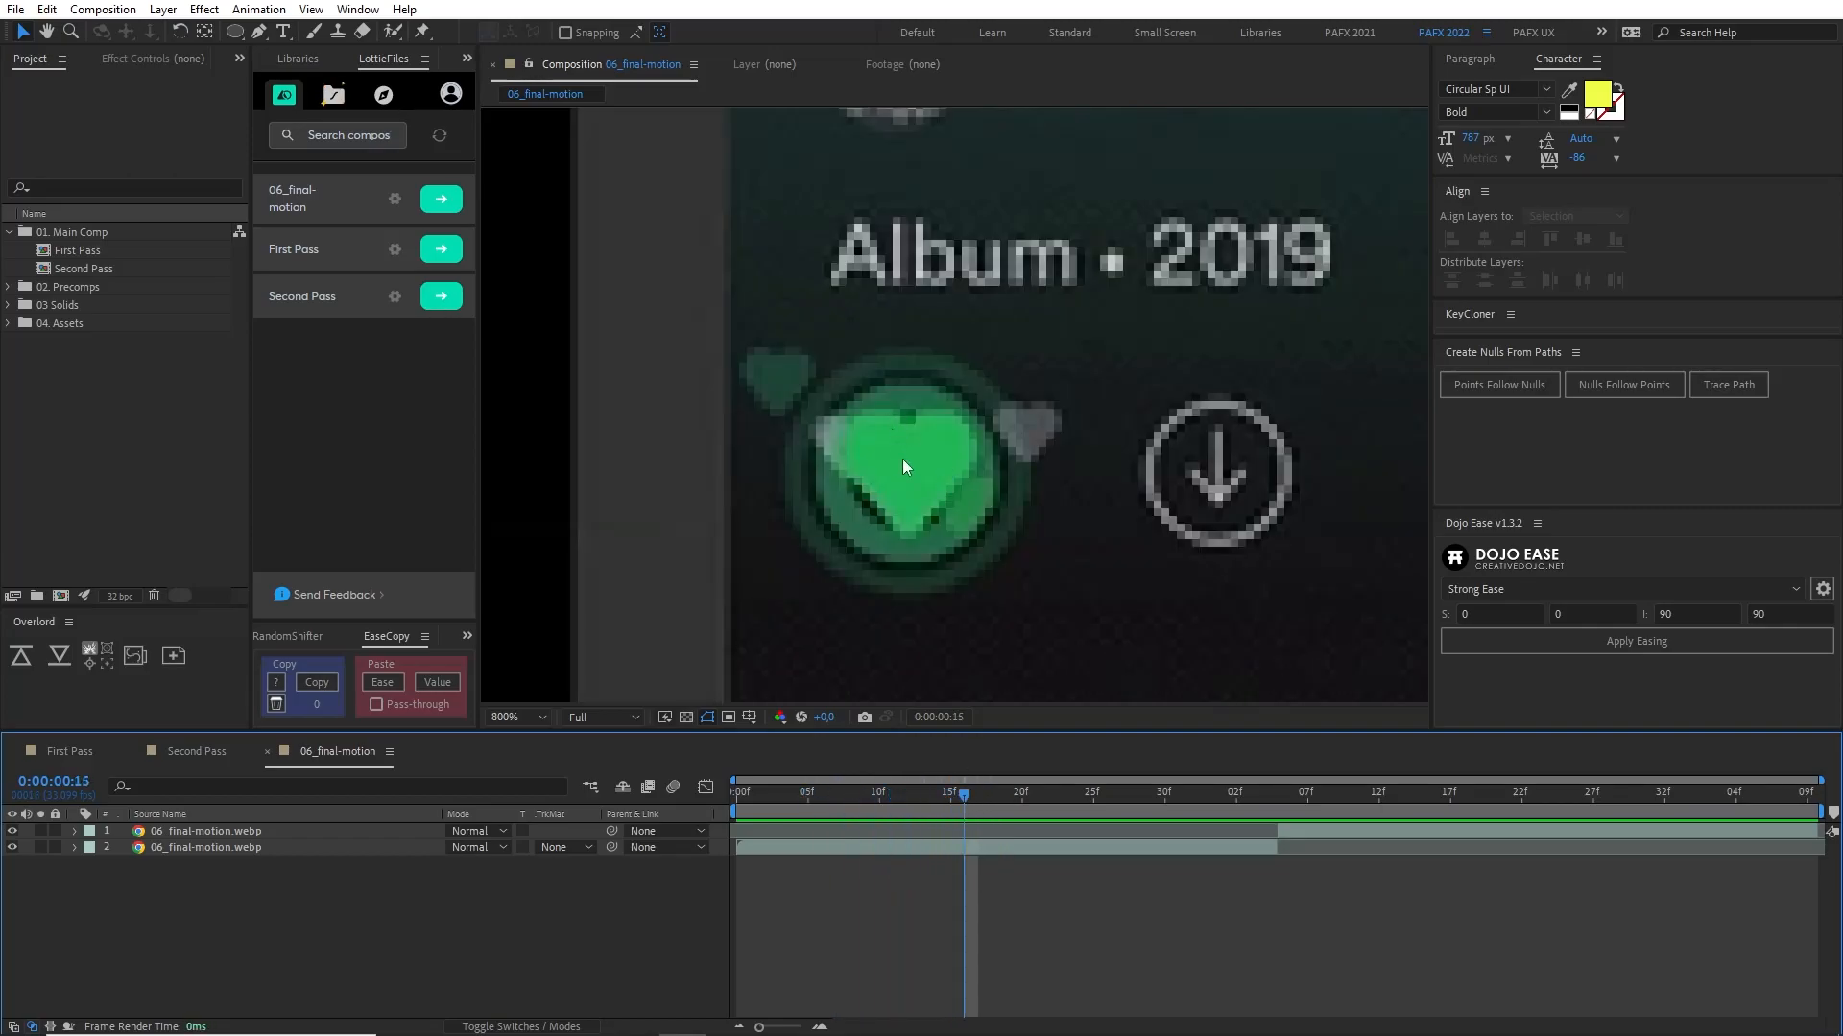
pyautogui.press(',')
# Step: Start the reference composition's work area at 0:00:01:11, preview the unlike animation and return the playhead to the start
pyautogui.moveTo(965, 793); pyautogui.dragTo(1372, 858)
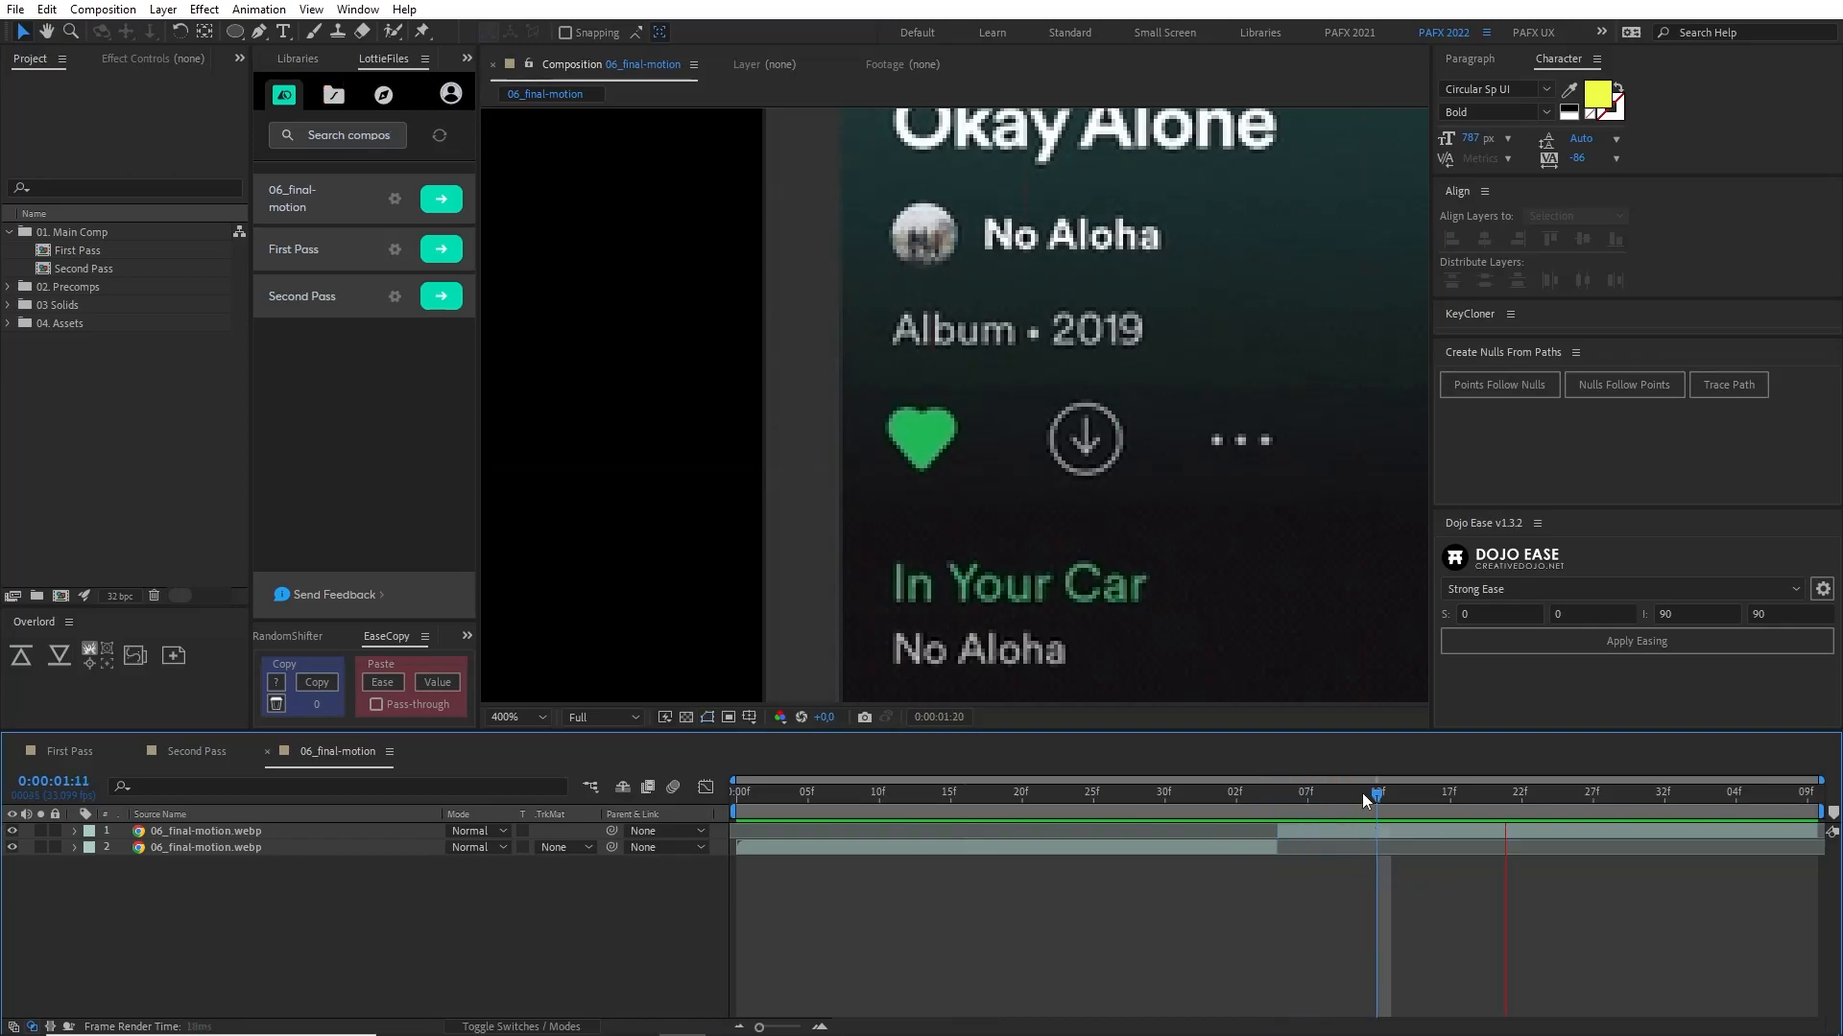
pyautogui.press('b')
pyautogui.press('space')
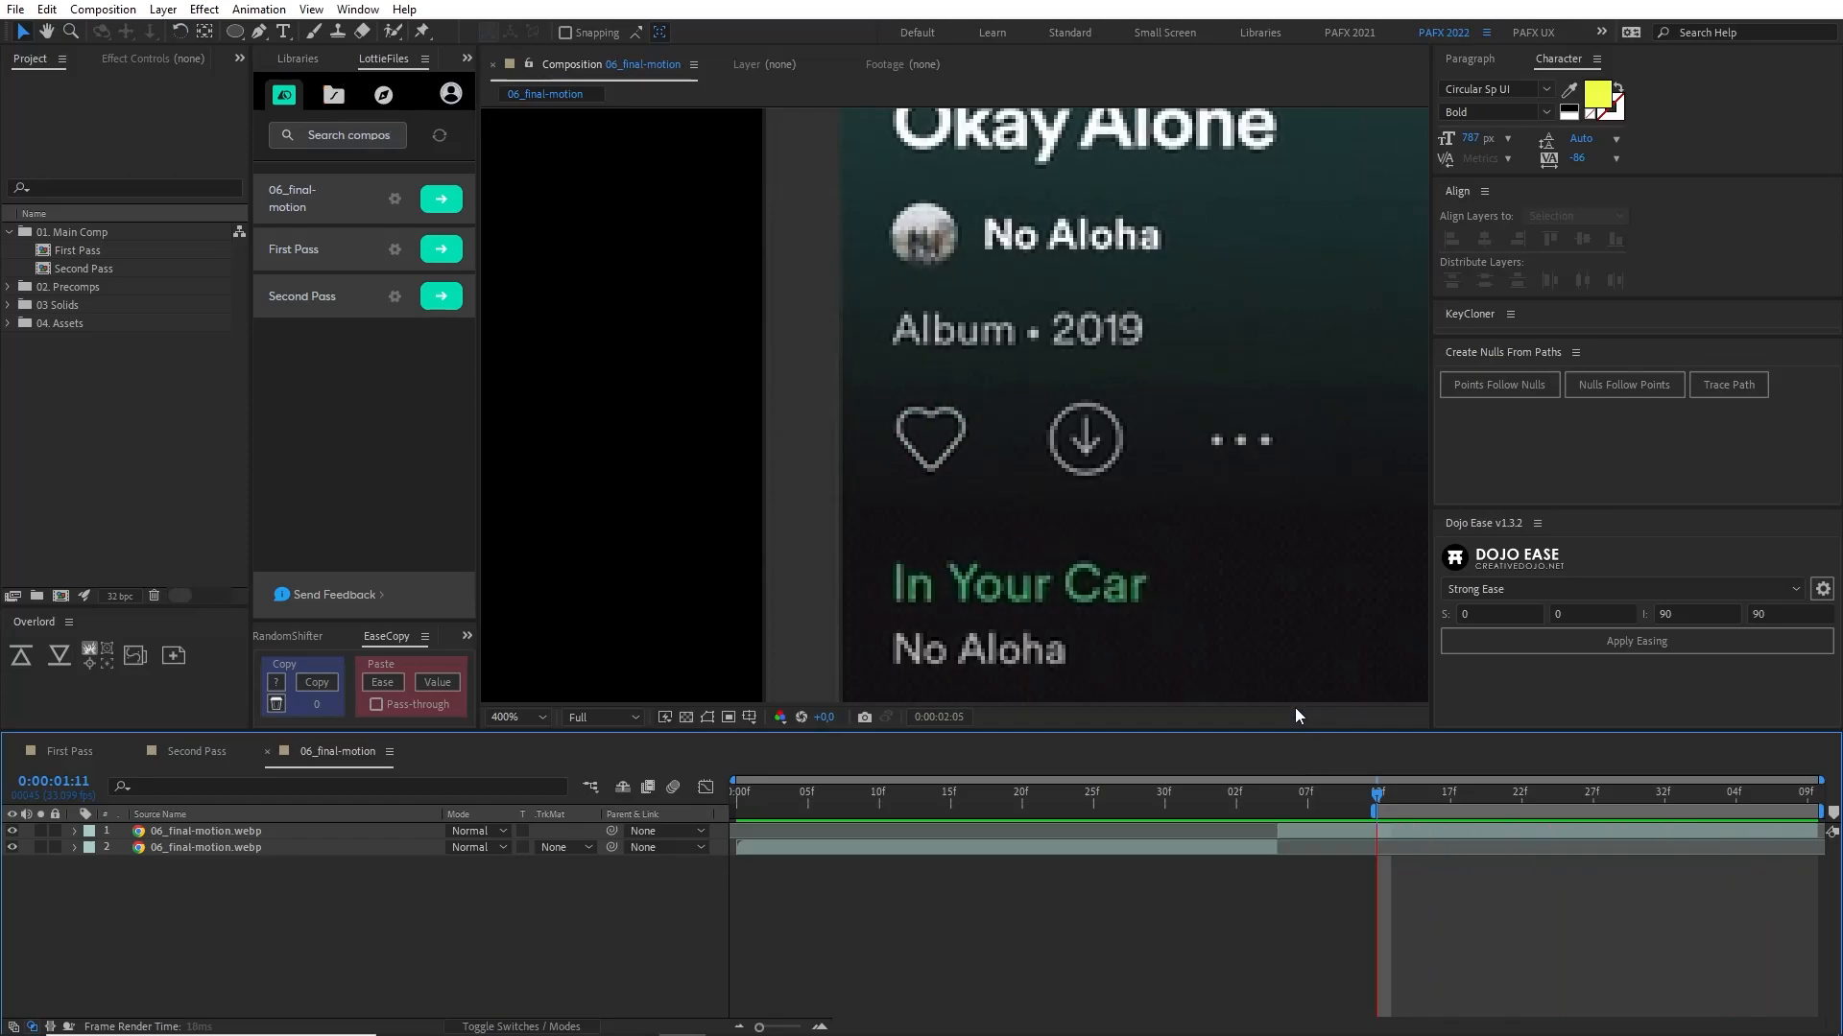
pyautogui.click(1476, 793)
pyautogui.moveTo(1476, 793)
pyautogui.mouseDown()
pyautogui.moveTo(1526, 795)
pyautogui.moveTo(1461, 798)
pyautogui.moveTo(1503, 805)
pyautogui.mouseUp()
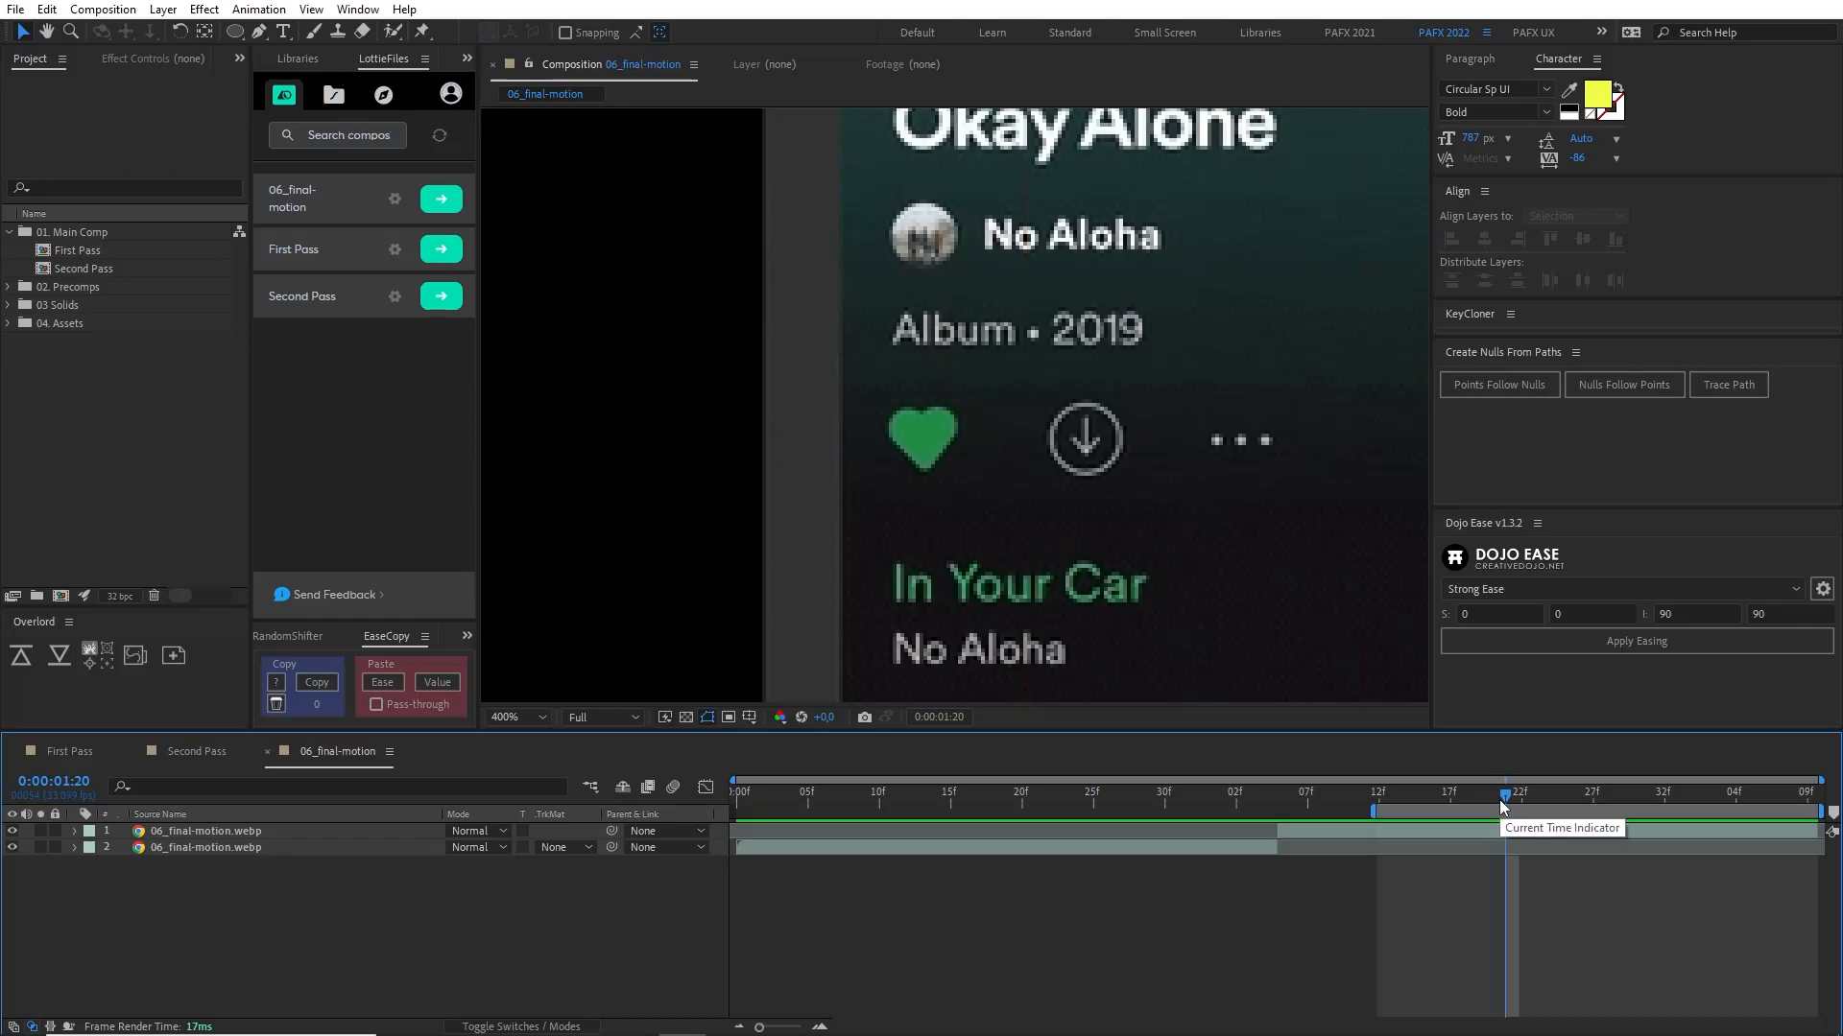
pyautogui.press('space')
pyautogui.click(760, 804)
pyautogui.click(734, 804)
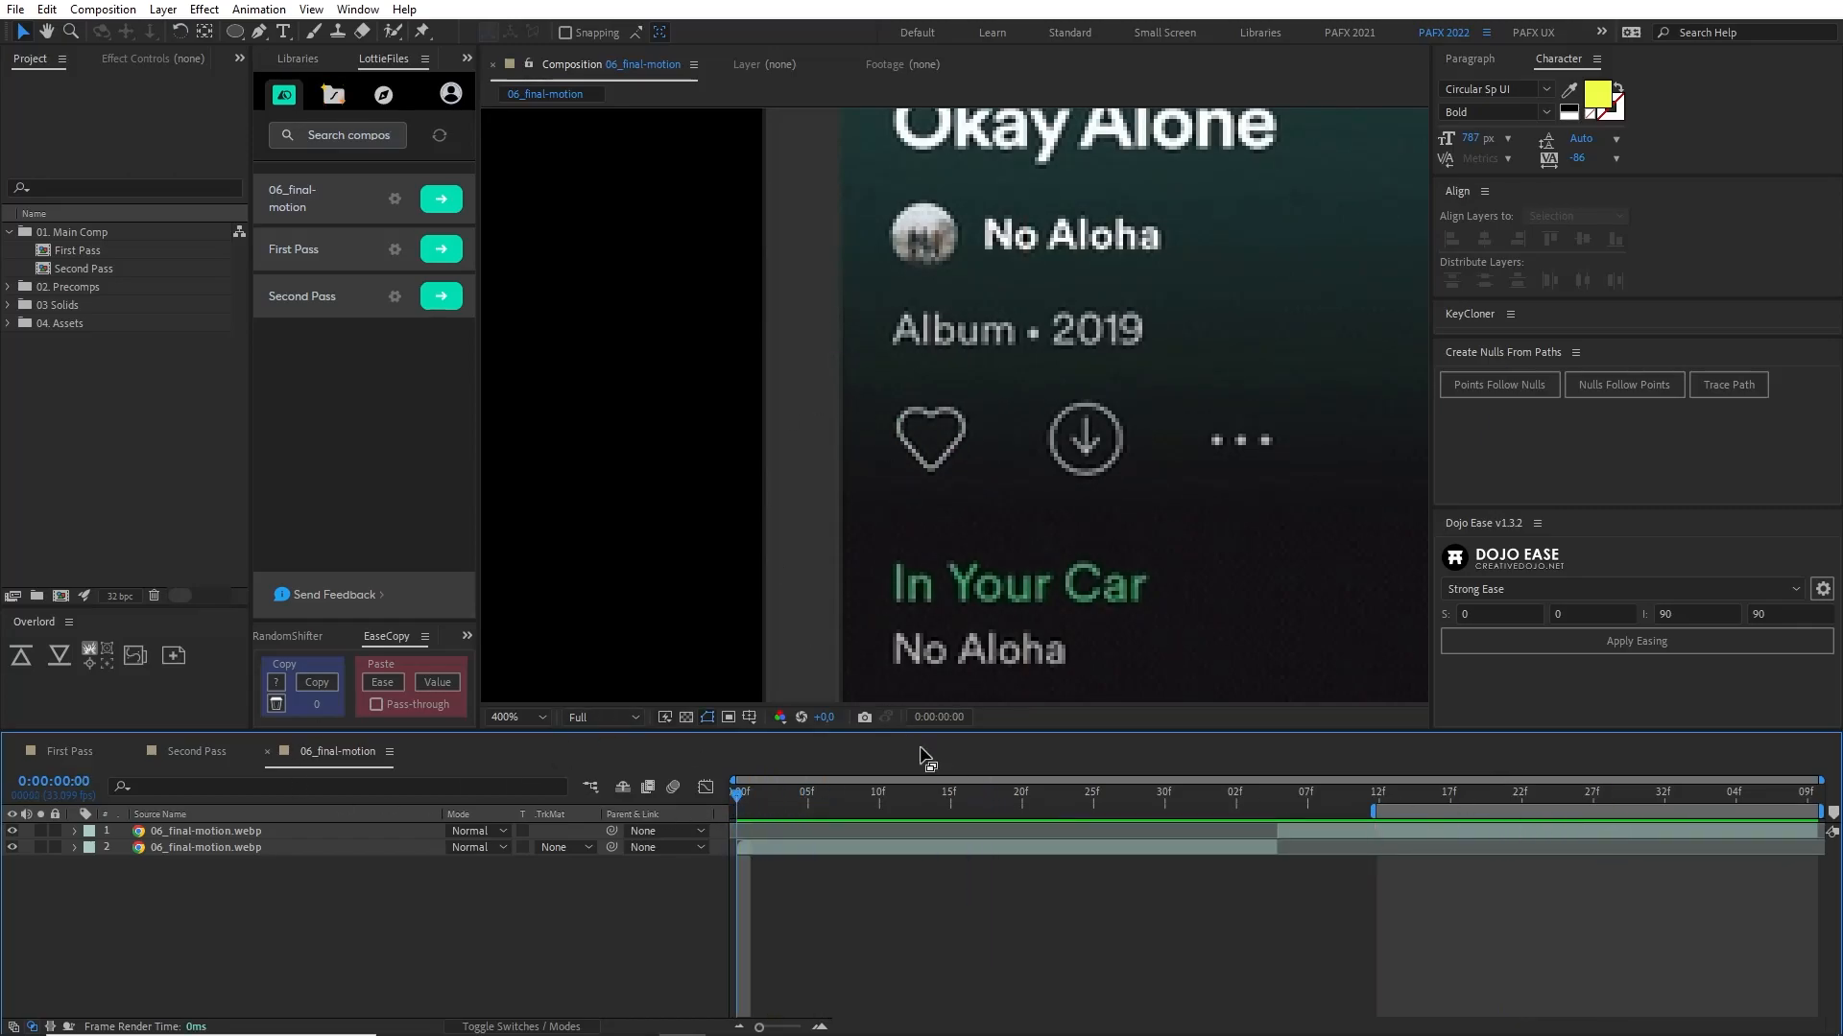
pyautogui.moveTo(751, 802)
pyautogui.mouseDown()
pyautogui.moveTo(867, 793)
pyautogui.moveTo(736, 792)
pyautogui.mouseUp()
# Step: Rename the heart layer in the Second Pass composition as Heart 01
pyautogui.click(197, 751)
pyautogui.click(424, 833)
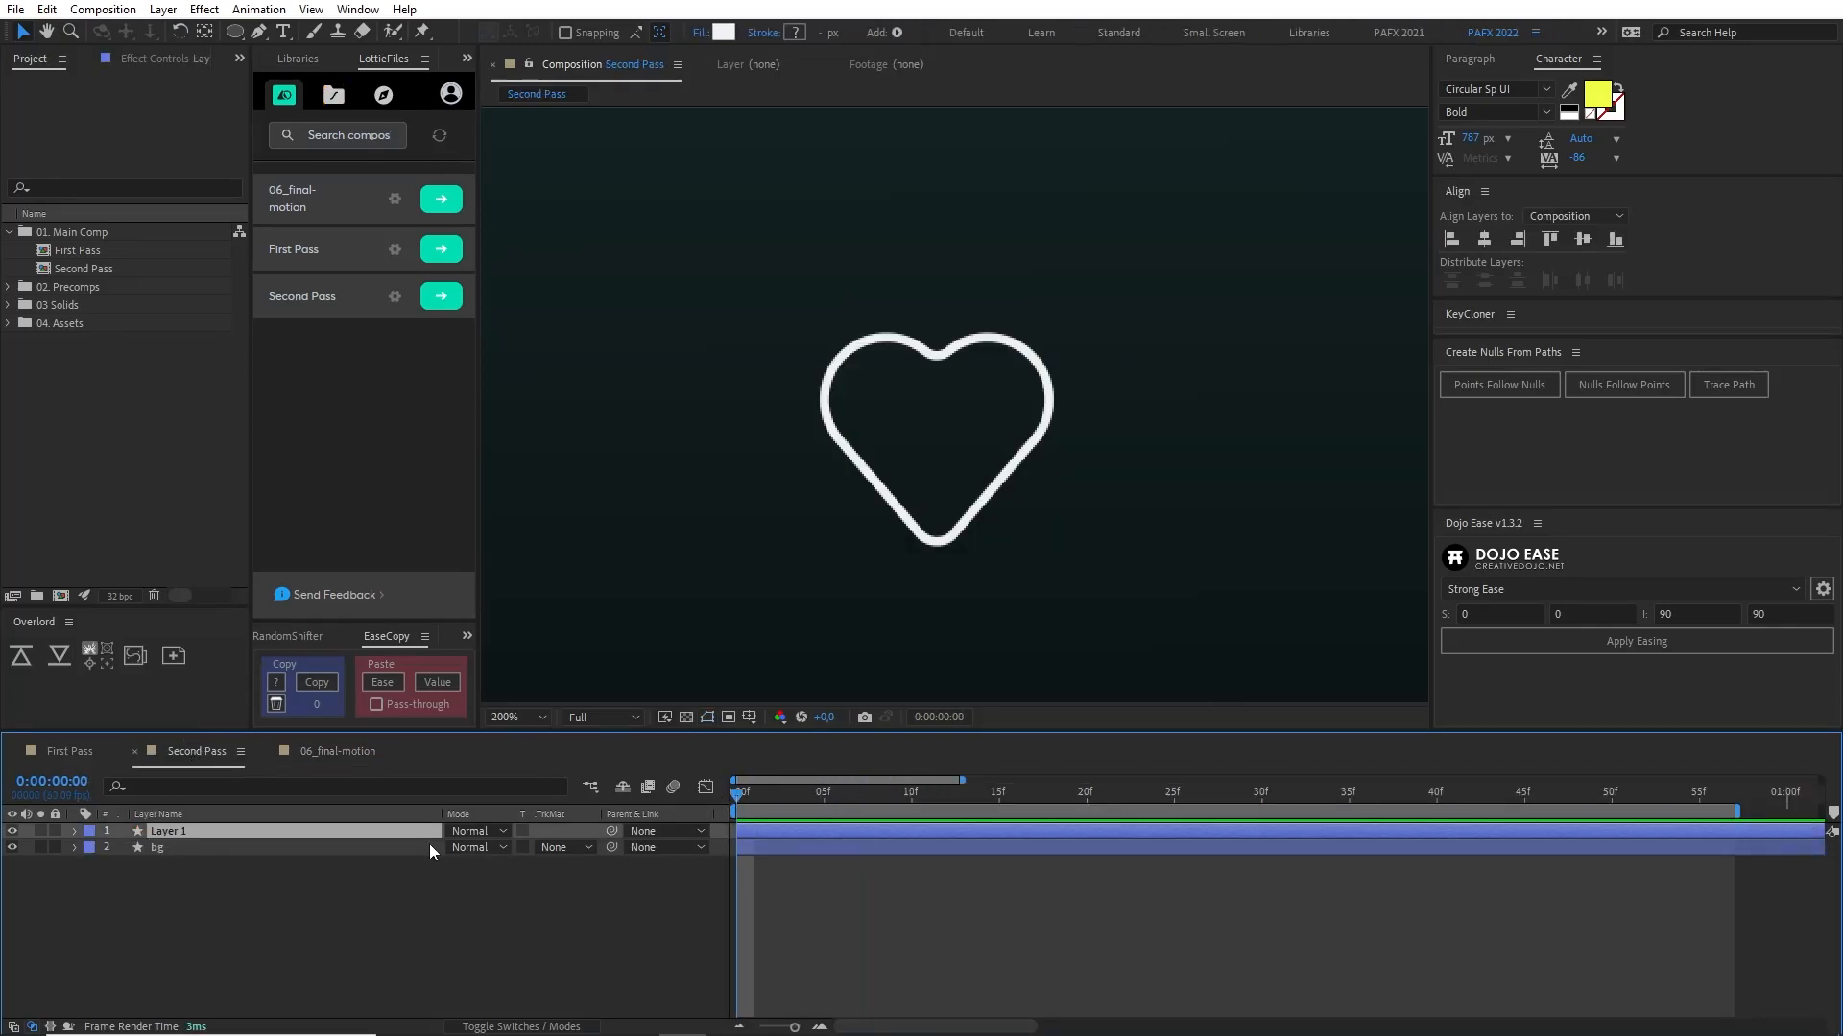
pyautogui.press('Return')
pyautogui.write('Heart')
pyautogui.write(' )1')
pyautogui.press('Return')
pyautogui.press('Return')
pyautogui.write('Heart01')
pyautogui.press('BackSpace')
pyautogui.press('BackSpace')
pyautogui.press('Return')
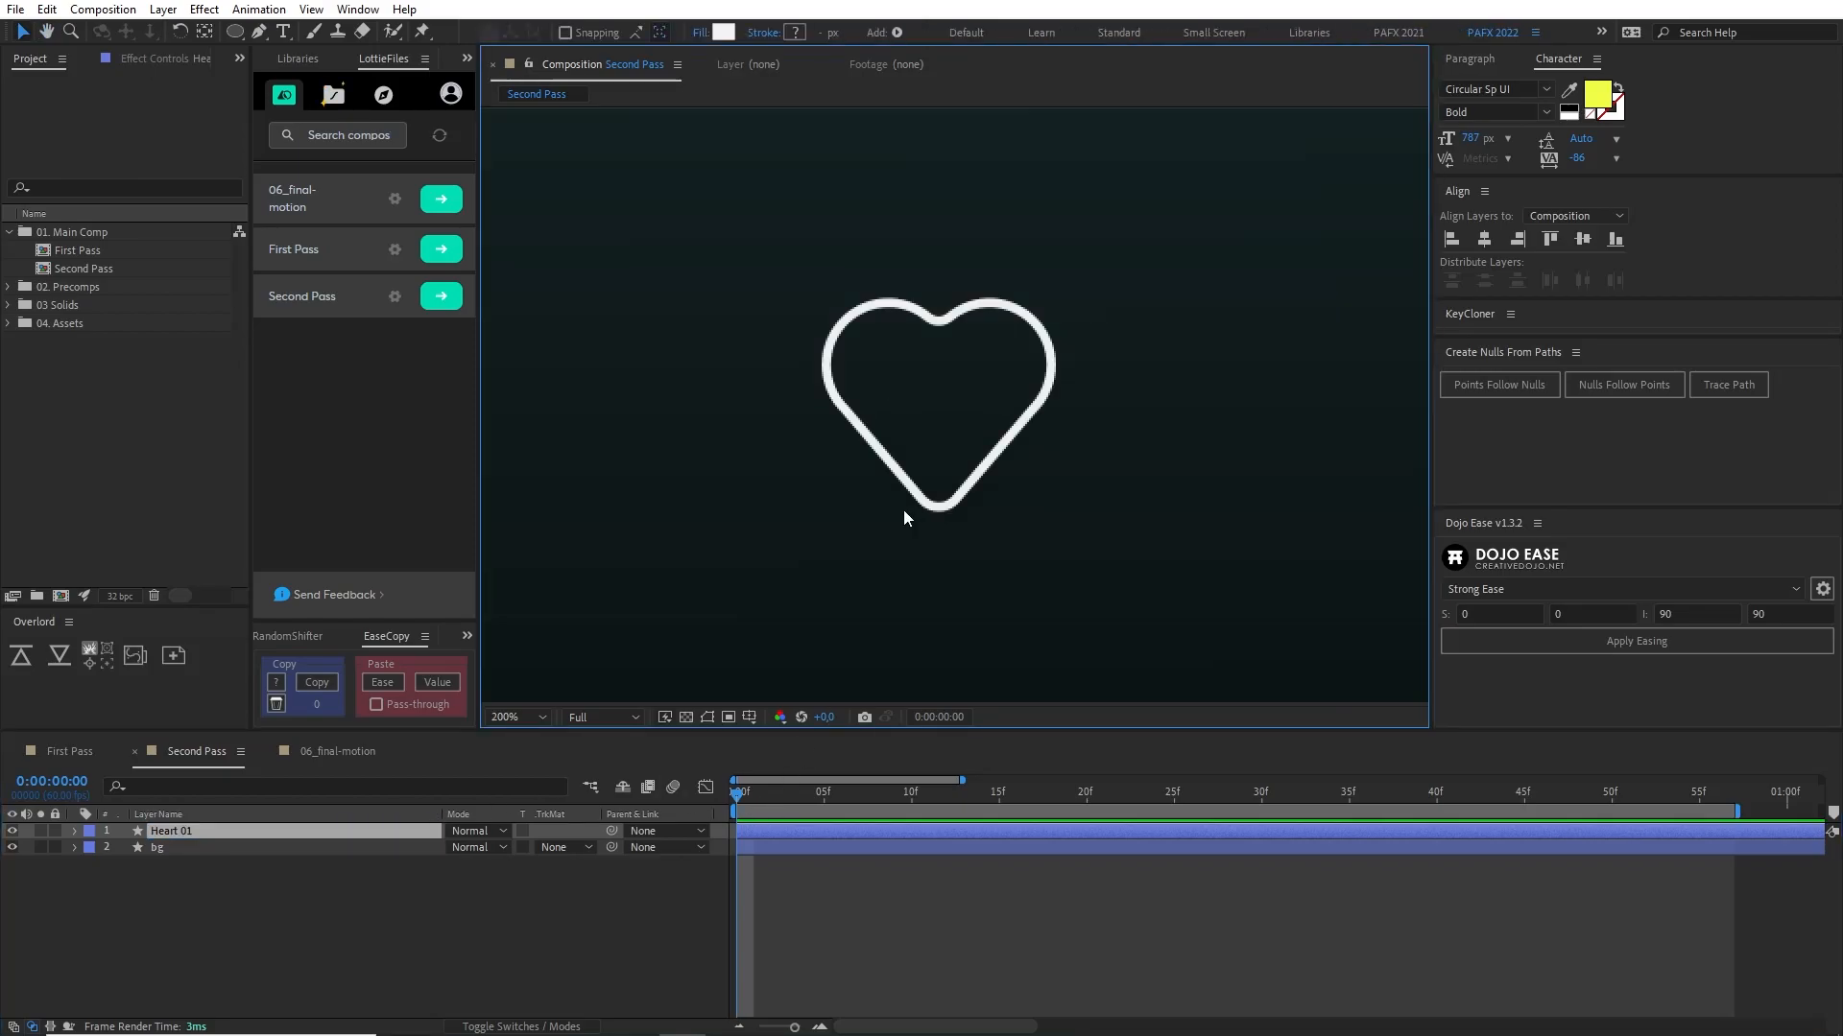
# Step: Add a Scale keyframe to the Heart 01 layer at frame 10, keeping the 100% value
pyautogui.click(813, 796)
pyautogui.moveTo(814, 794); pyautogui.dragTo(916, 810)
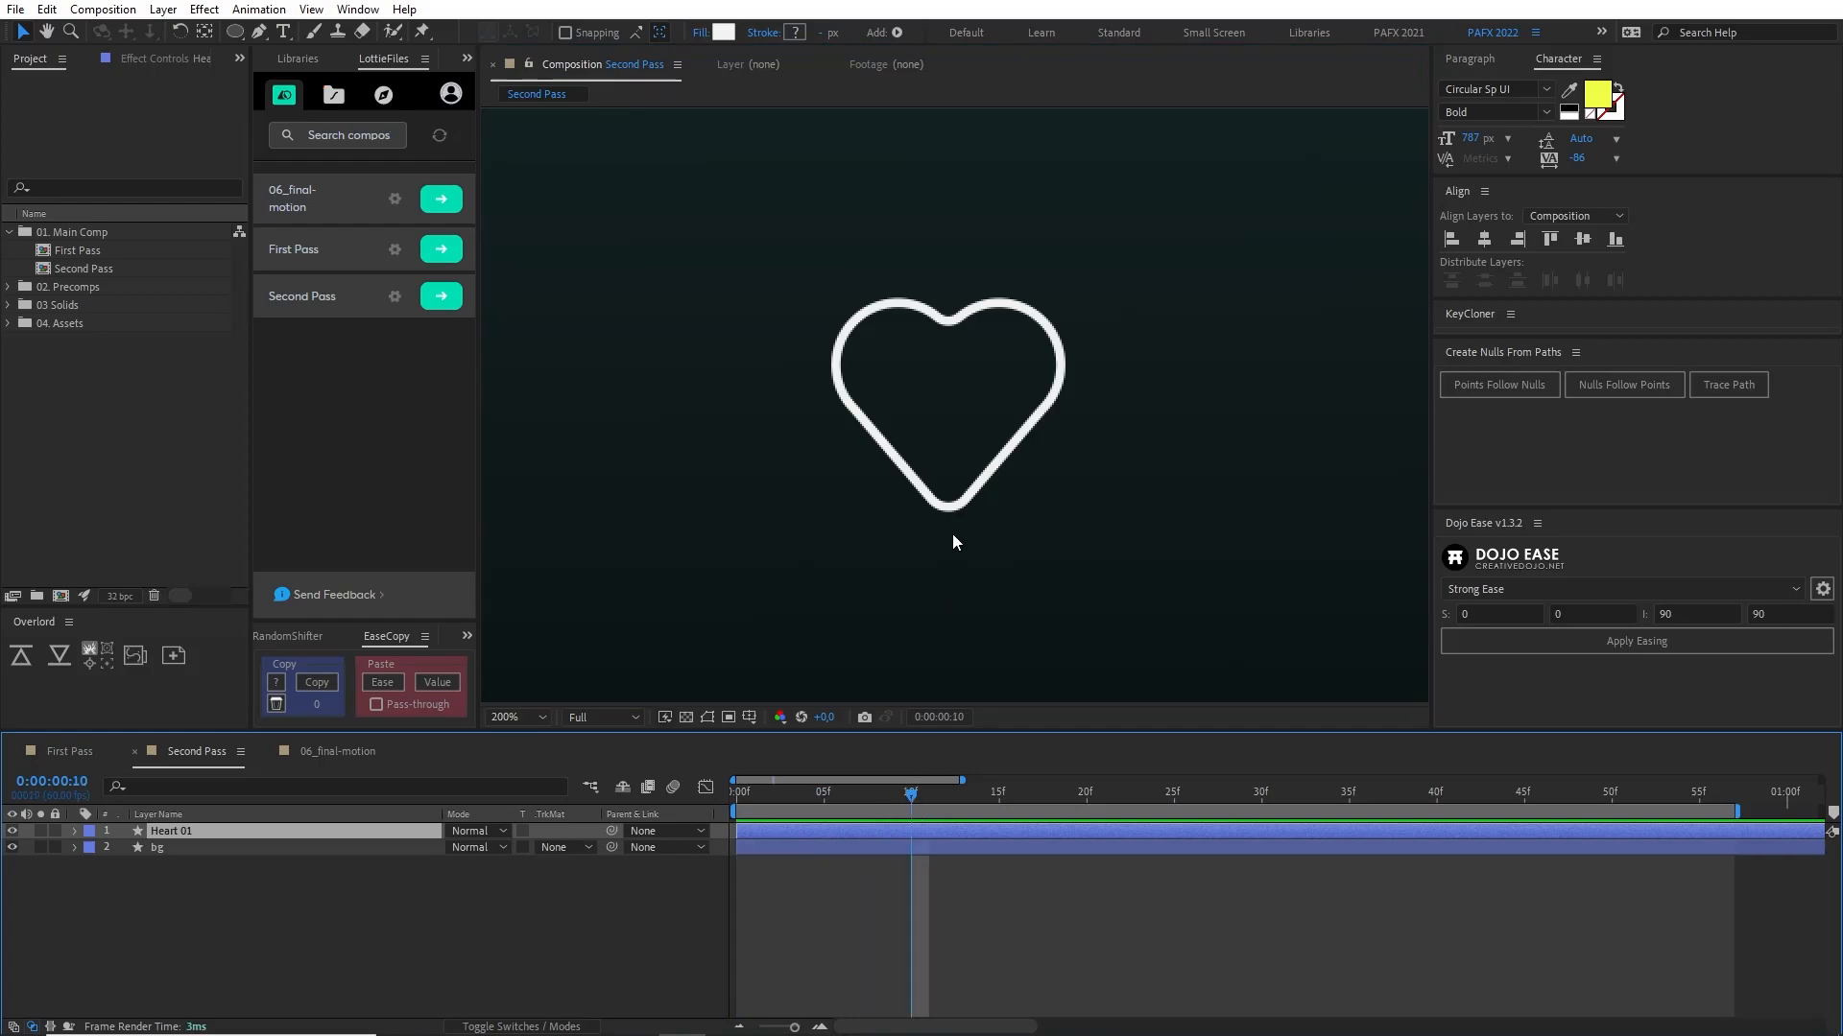
pyautogui.press('s')
pyautogui.click(122, 847)
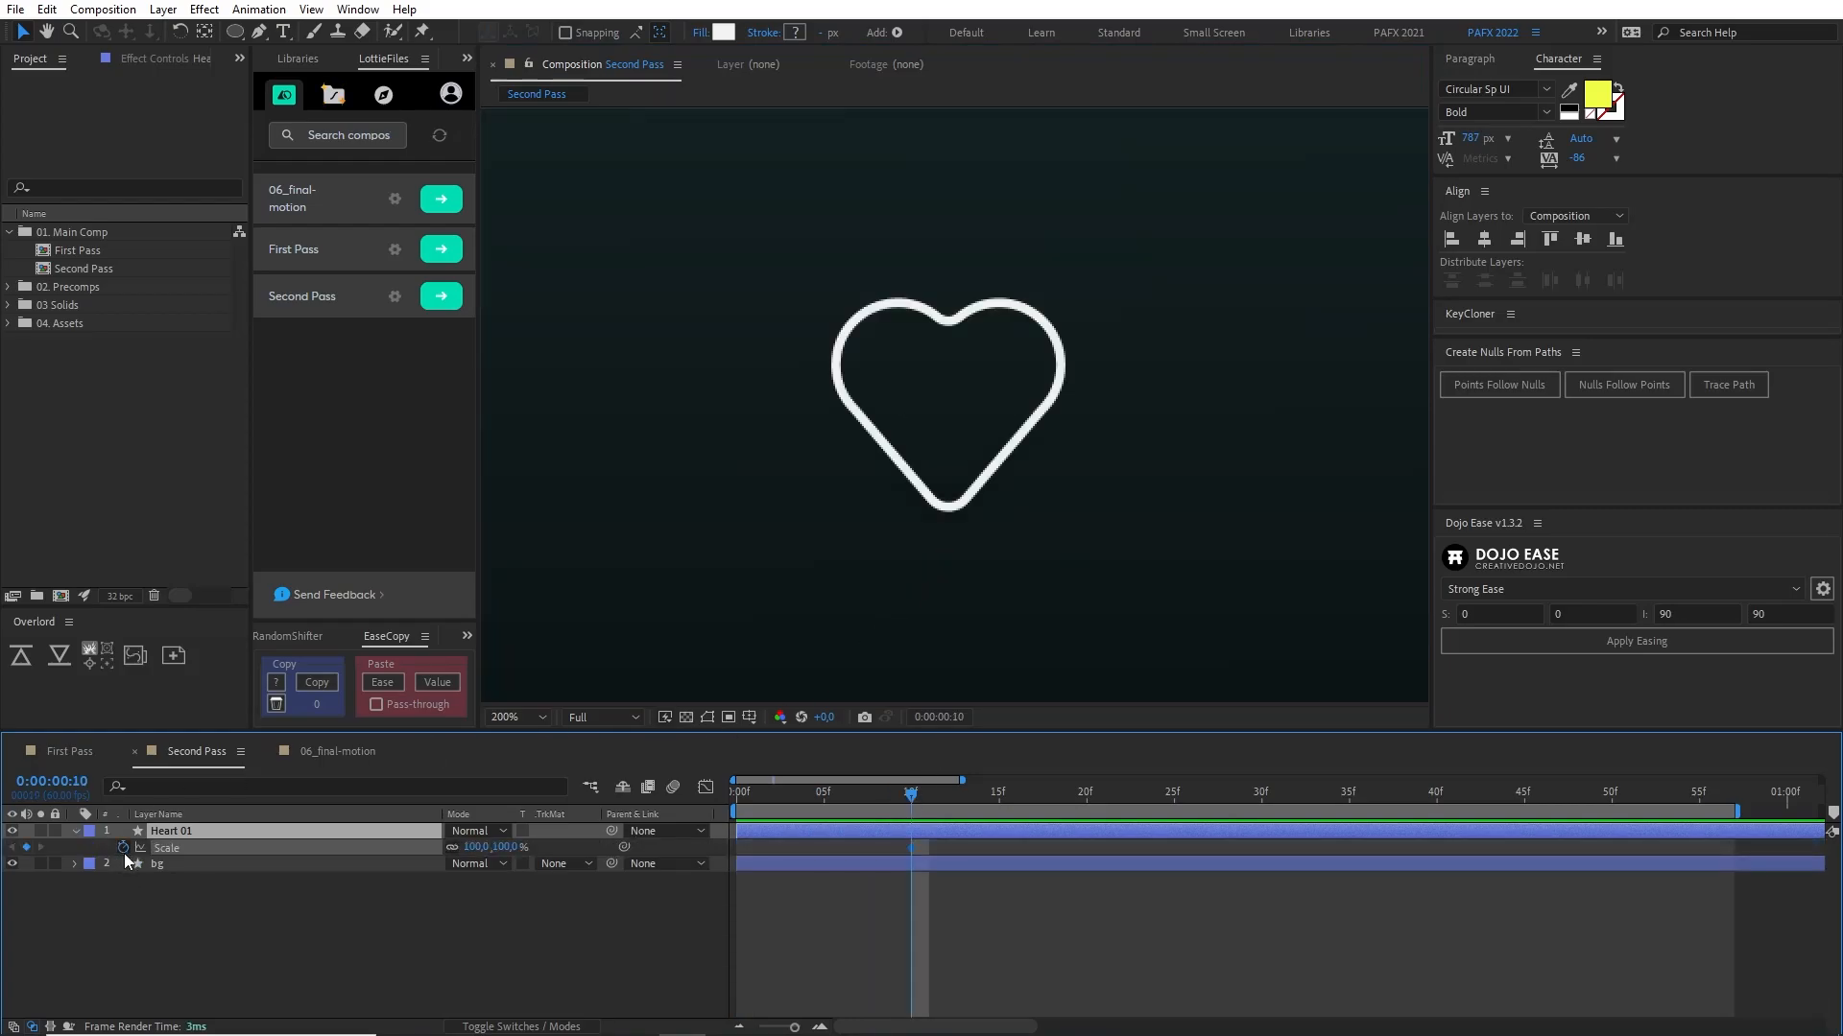
pyautogui.hotkey('ctrl', 'k')
pyautogui.press('Escape')
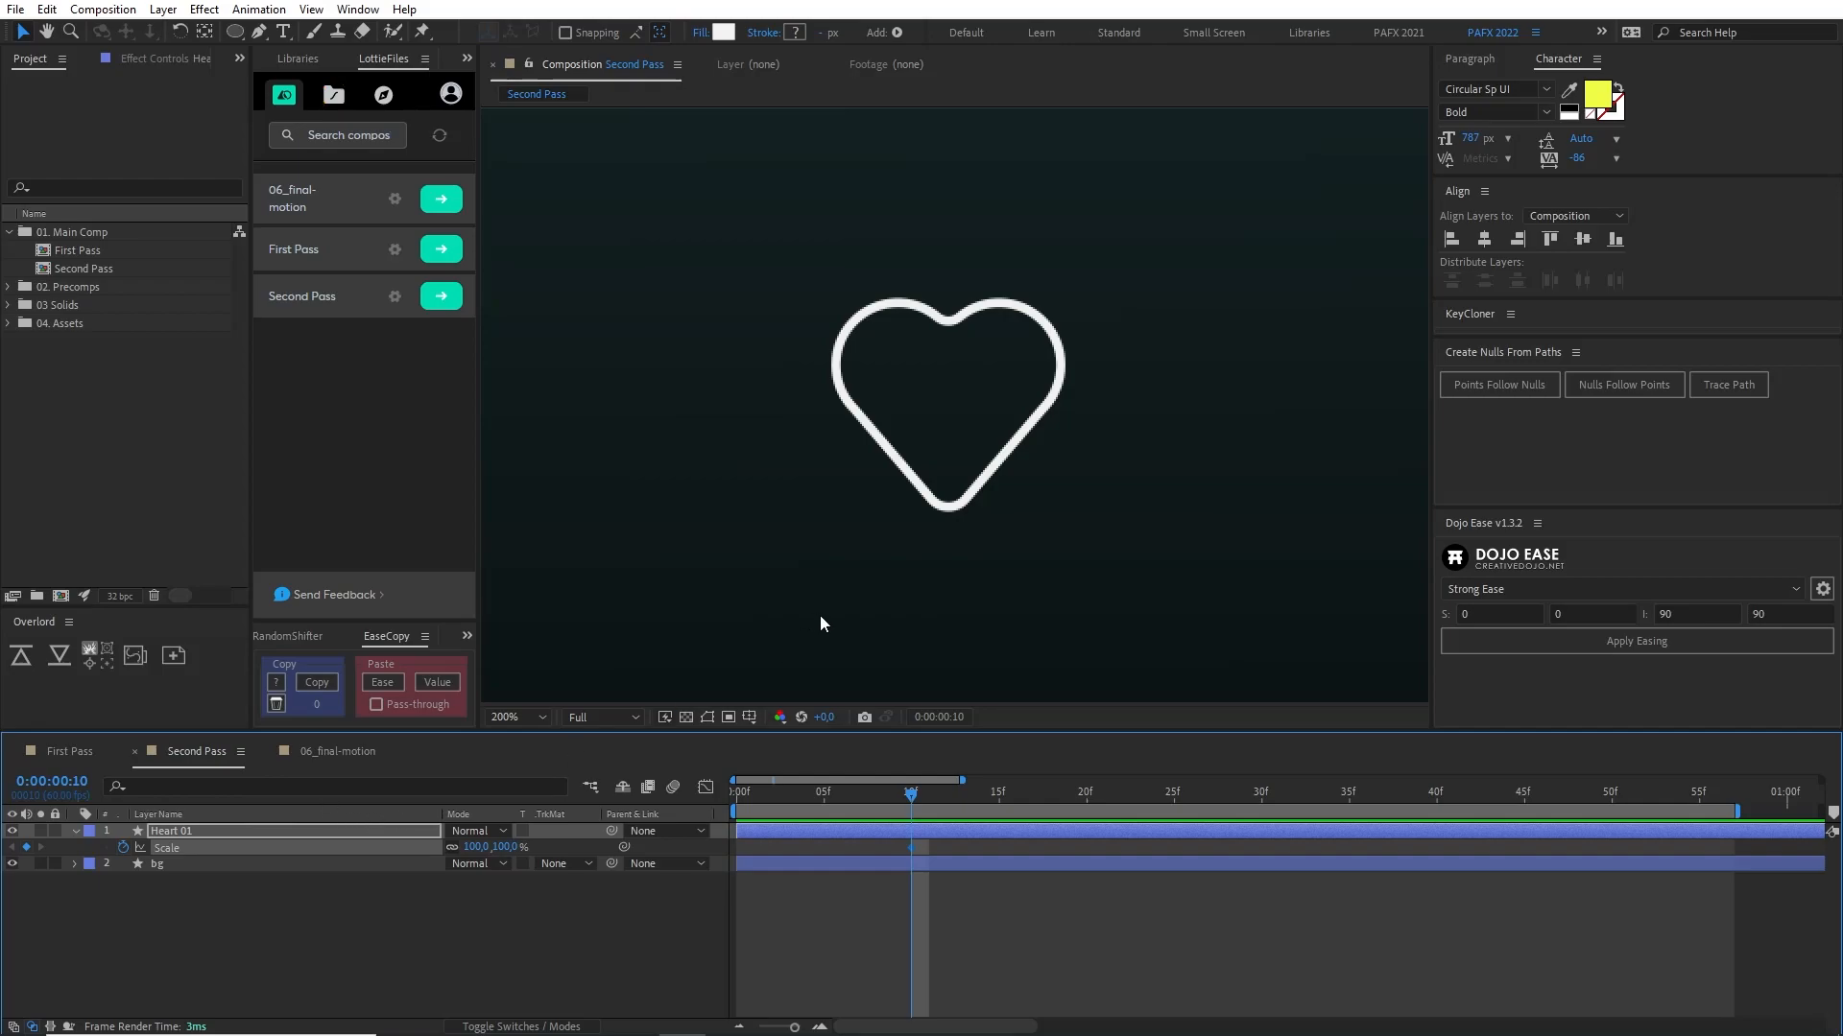
# Step: Add a Scale keyframe of 75% to the Heart 01 layer at frame 20
pyautogui.hotkey('shift', 'pagedown')
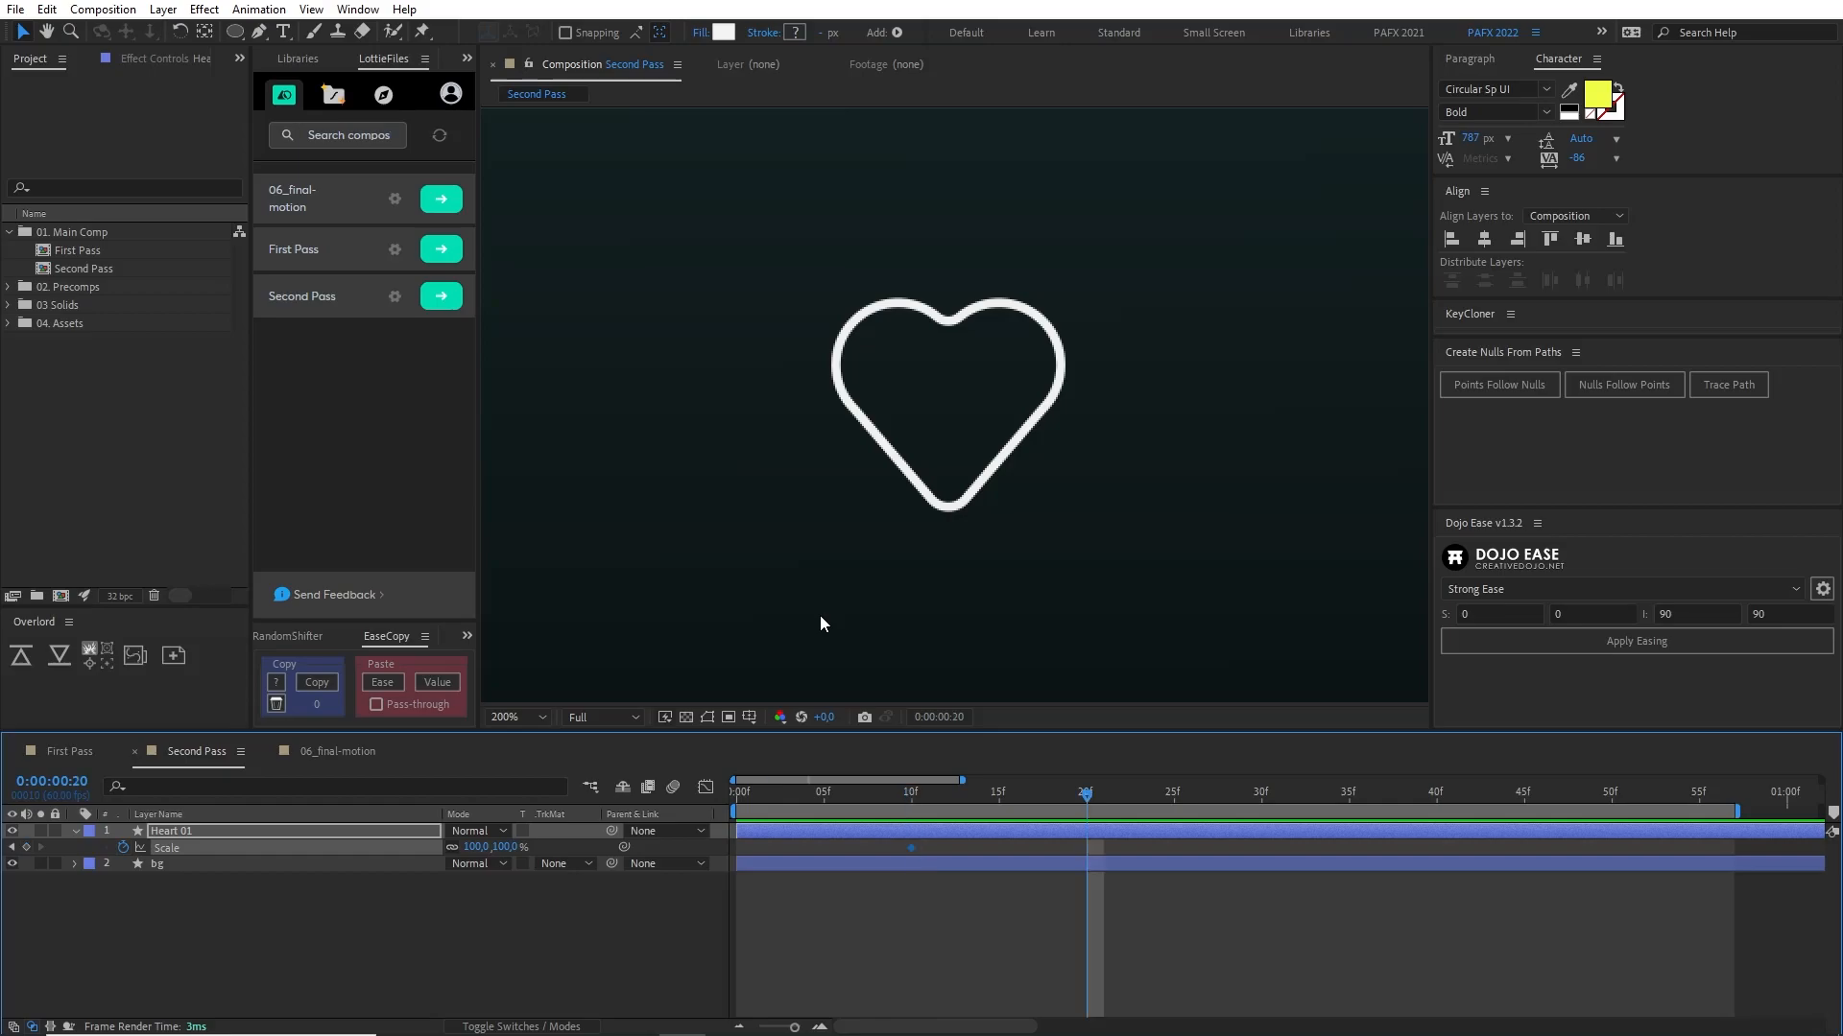
pyautogui.click(483, 846)
pyautogui.press('Return')
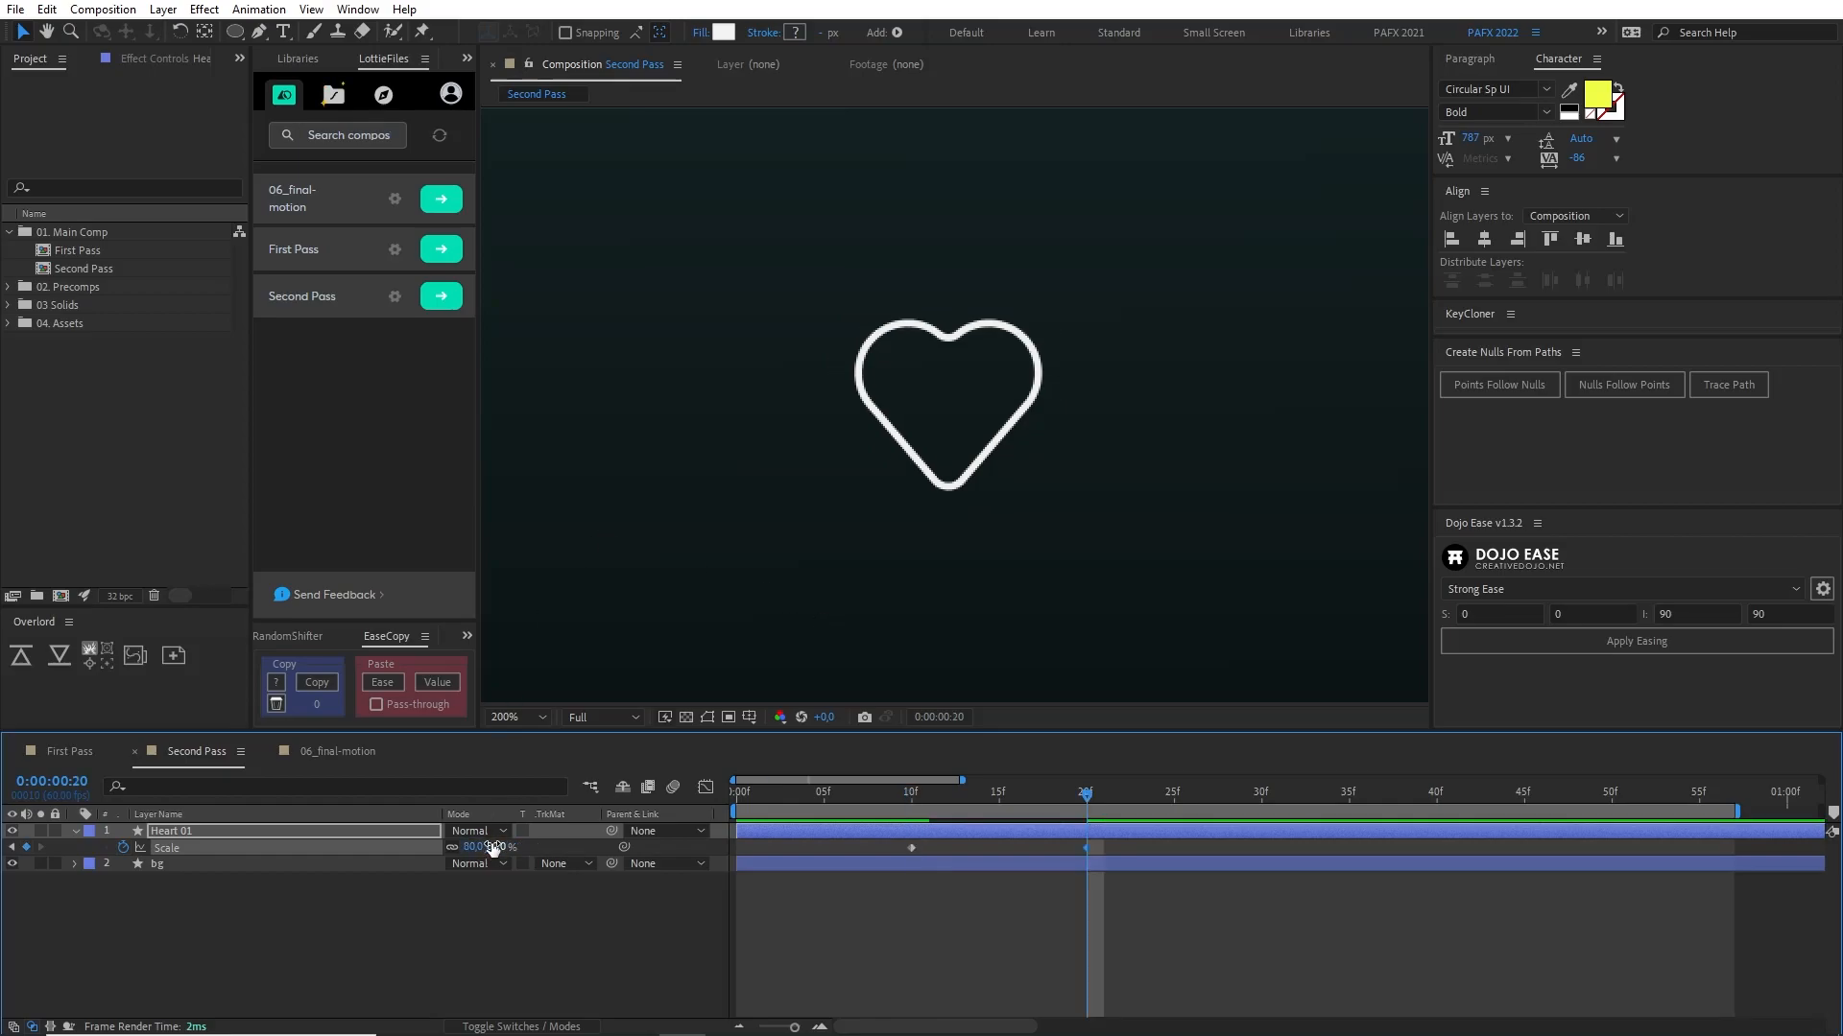
pyautogui.click(474, 847)
pyautogui.write('75')
pyautogui.press('Return')
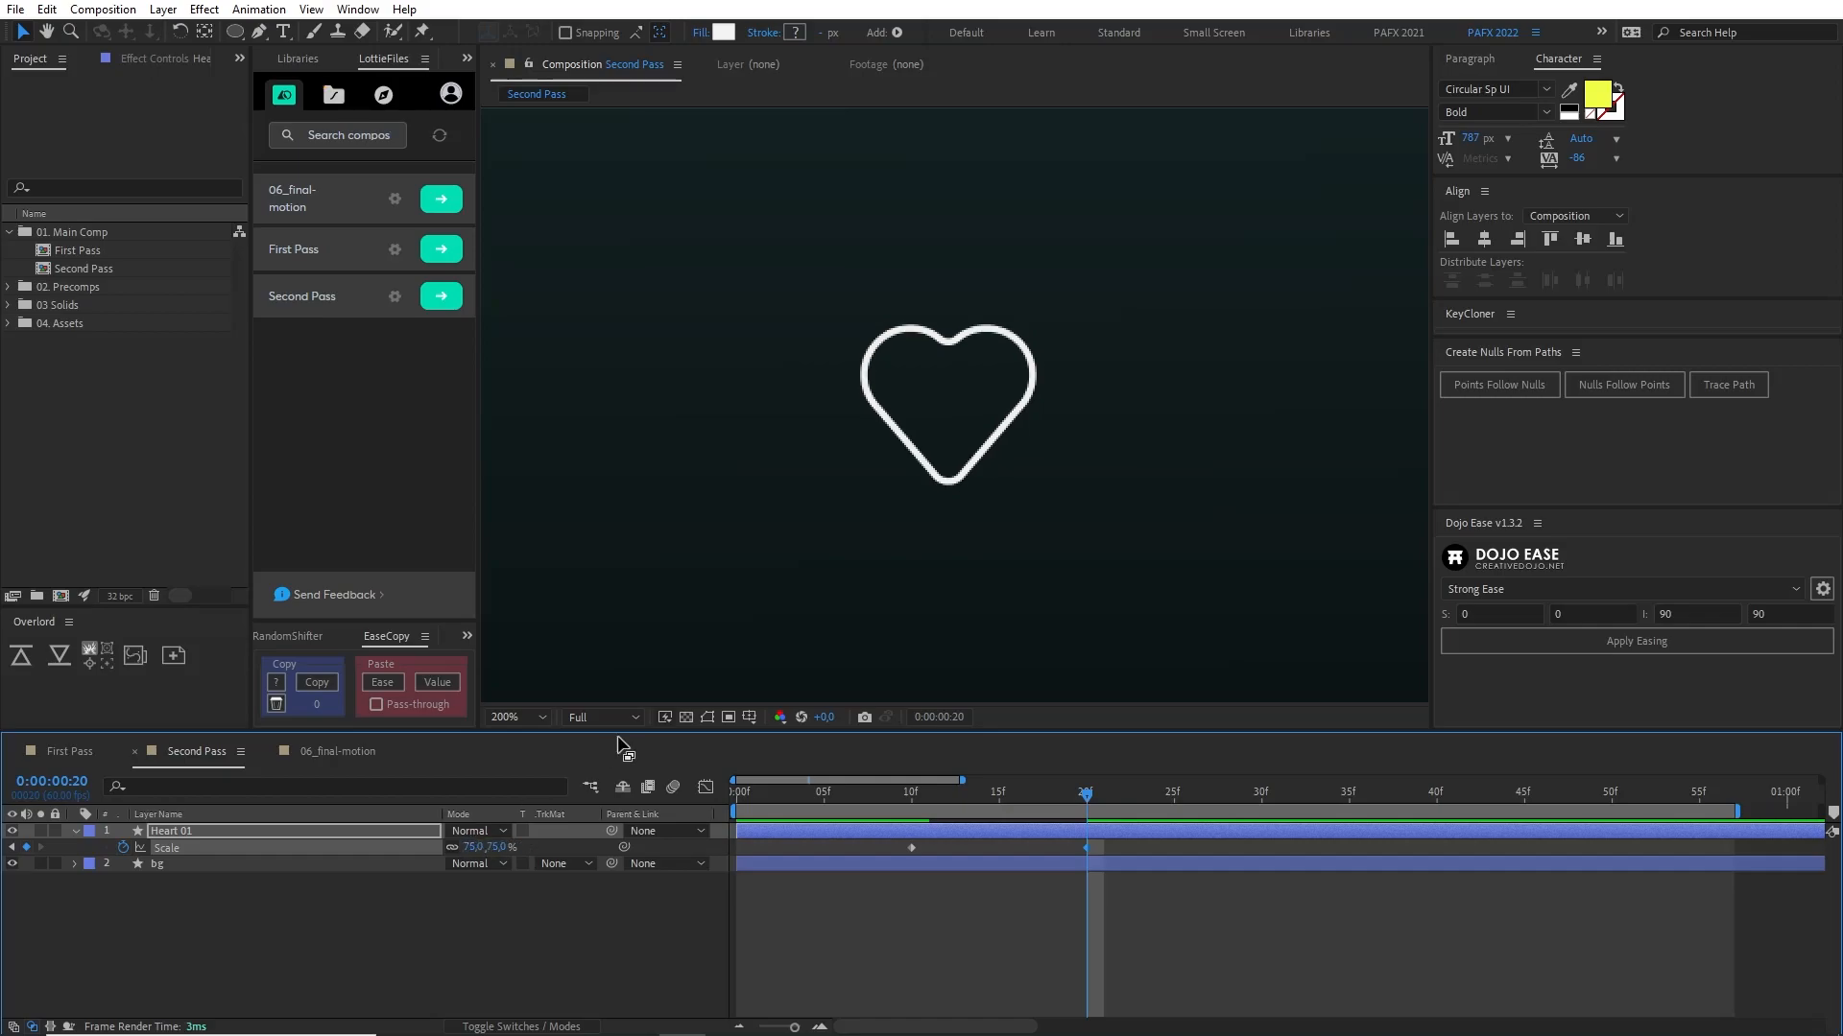
# Step: Add a Scale keyframe of 150% to the Heart 01 layer at frame 30
pyautogui.hotkey('shift', 'pagedown')
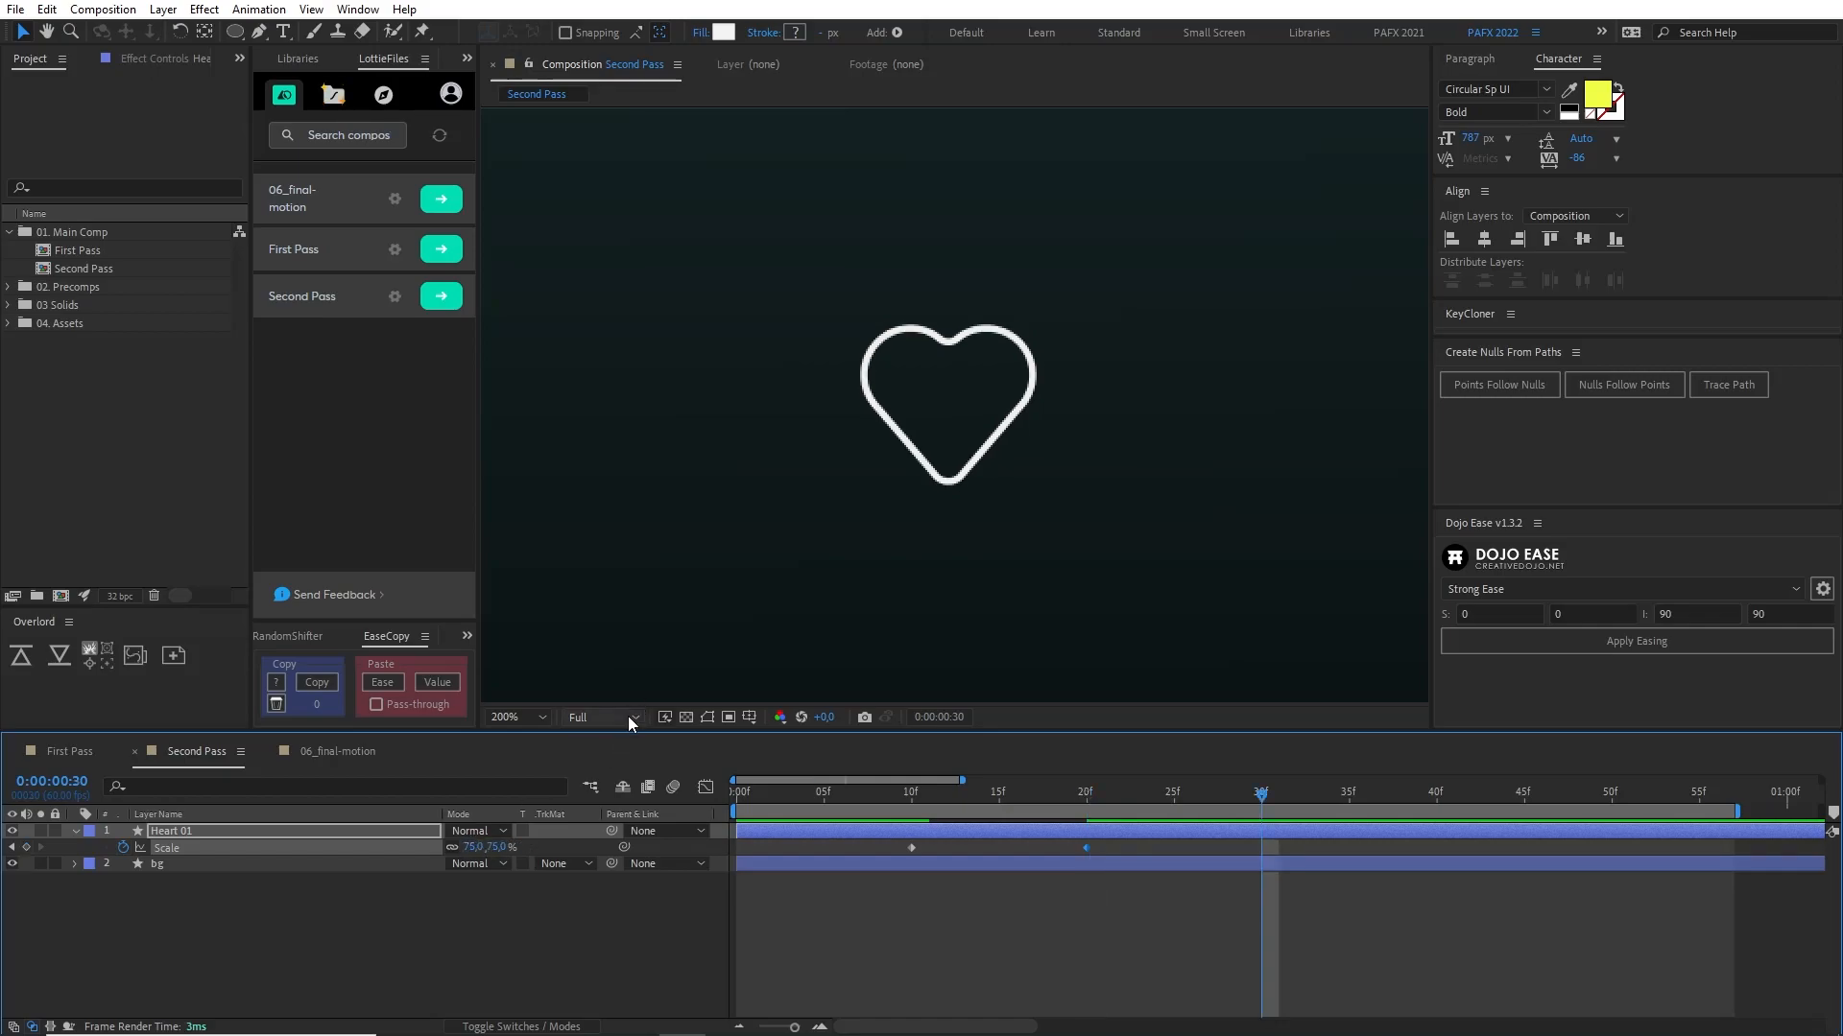
pyautogui.click(477, 848)
pyautogui.write('150')
pyautogui.press('Return')
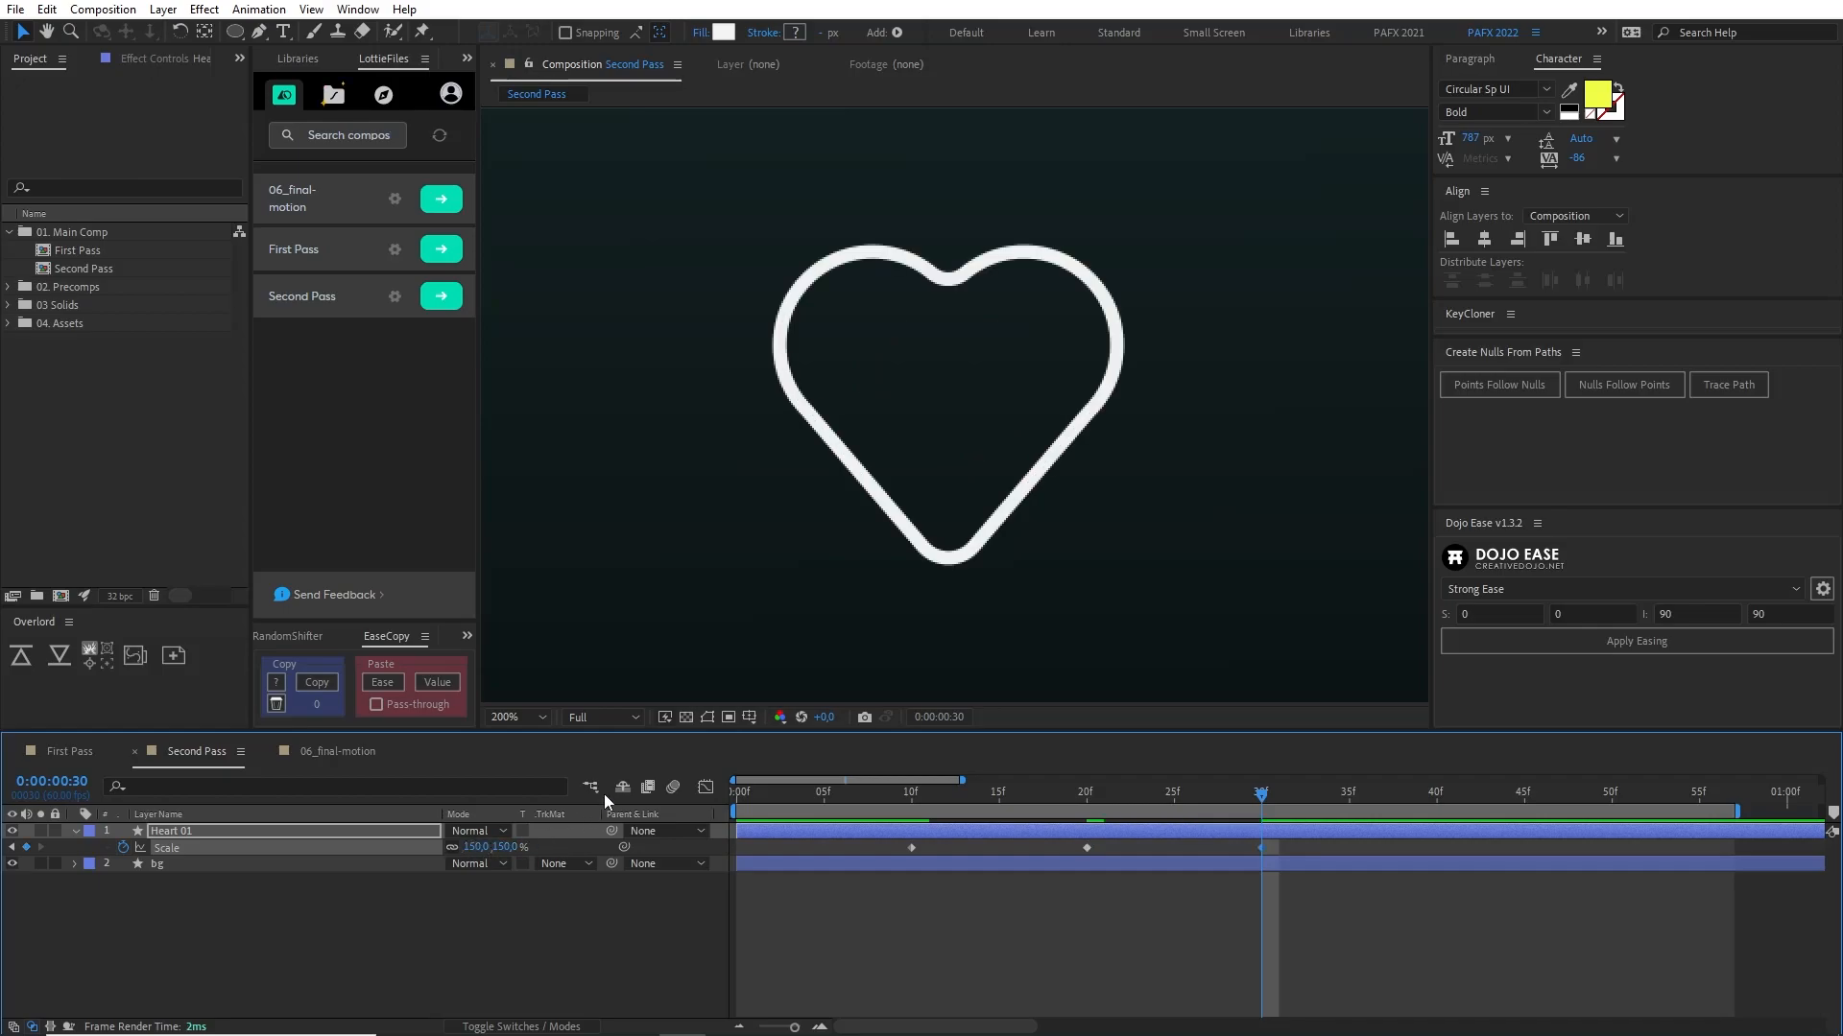
# Step: Set the Heart 01 Scale keyframe at frame 30 to 130%
pyautogui.click(470, 848)
pyautogui.write('130')
pyautogui.press('Return')
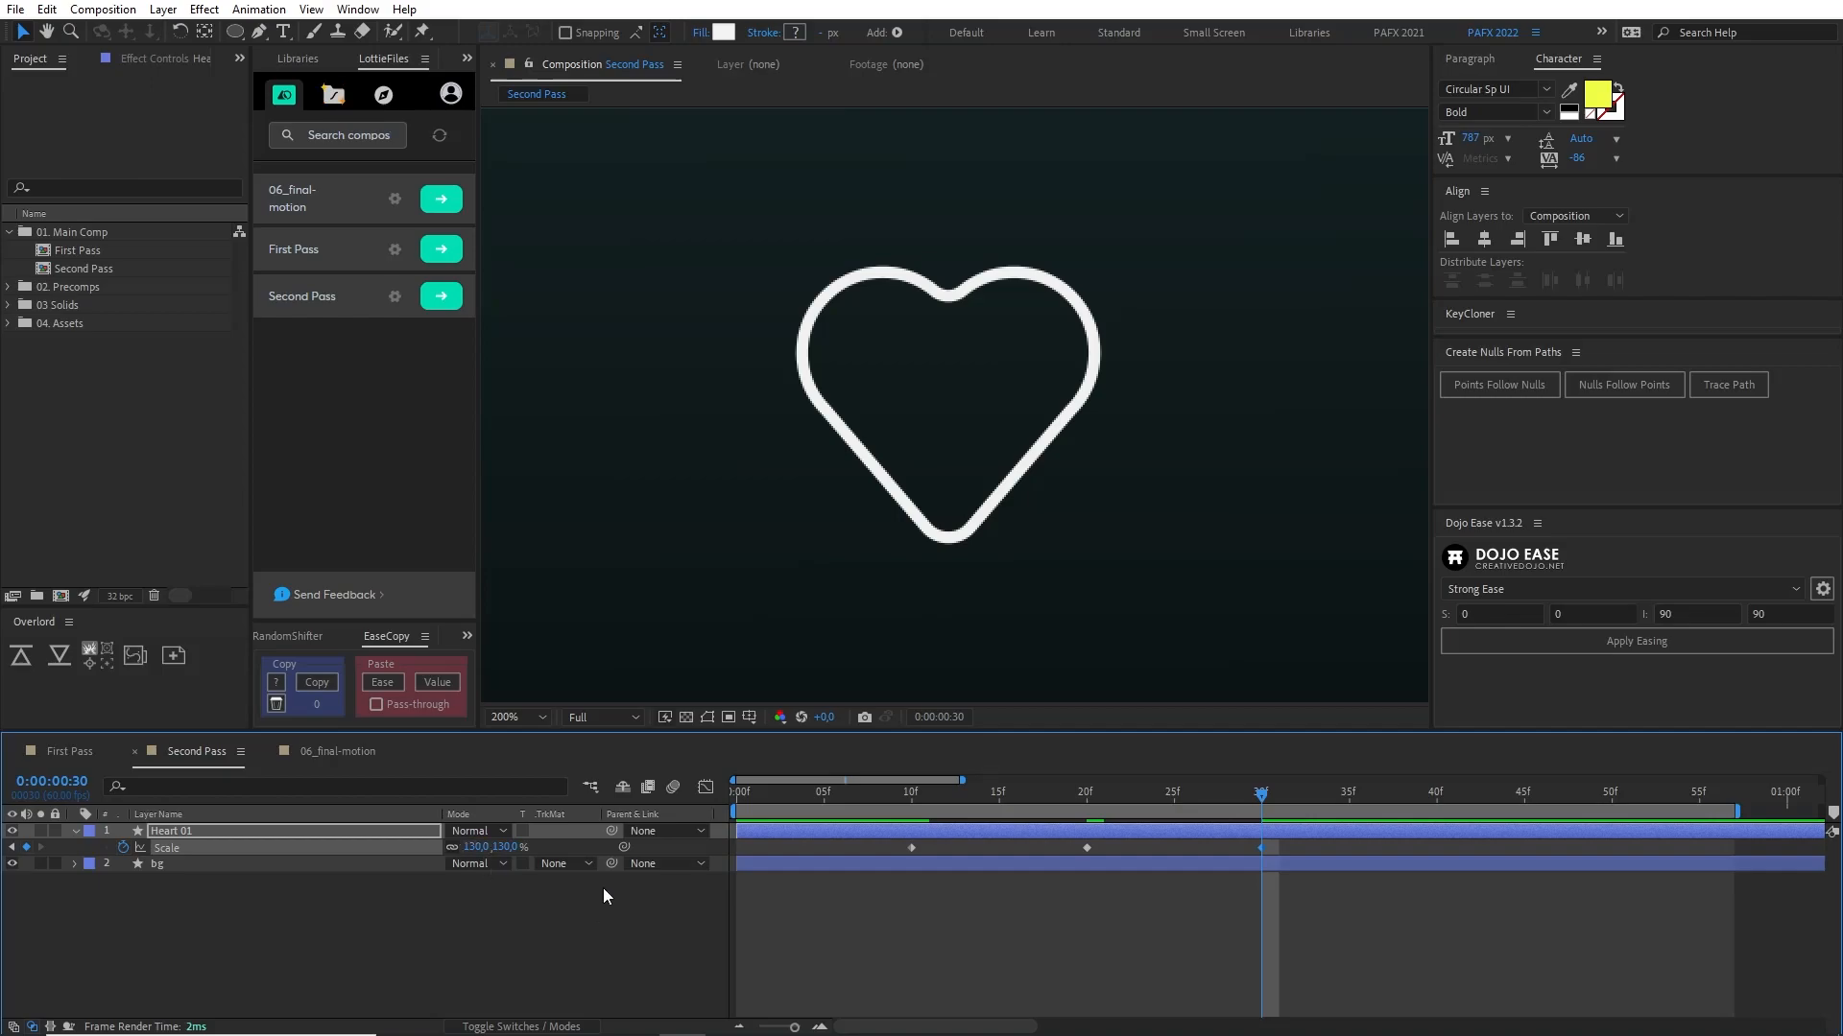
# Step: Copy the Scale keyframe of Heart 01 at frame 10 and paste it at frame 40
pyautogui.hotkey('shift', 'pagedown')
pyautogui.click(912, 849)
pyautogui.hotkey('ctrl', 'c')
pyautogui.hotkey('ctrl', 'v')
# Step: Apply Easy Ease to all Scale keyframes of Heart 01 and preview the animation
pyautogui.moveTo(829, 844); pyautogui.dragTo(1489, 952)
pyautogui.press('F9')
pyautogui.click(861, 792)
pyautogui.press('space')
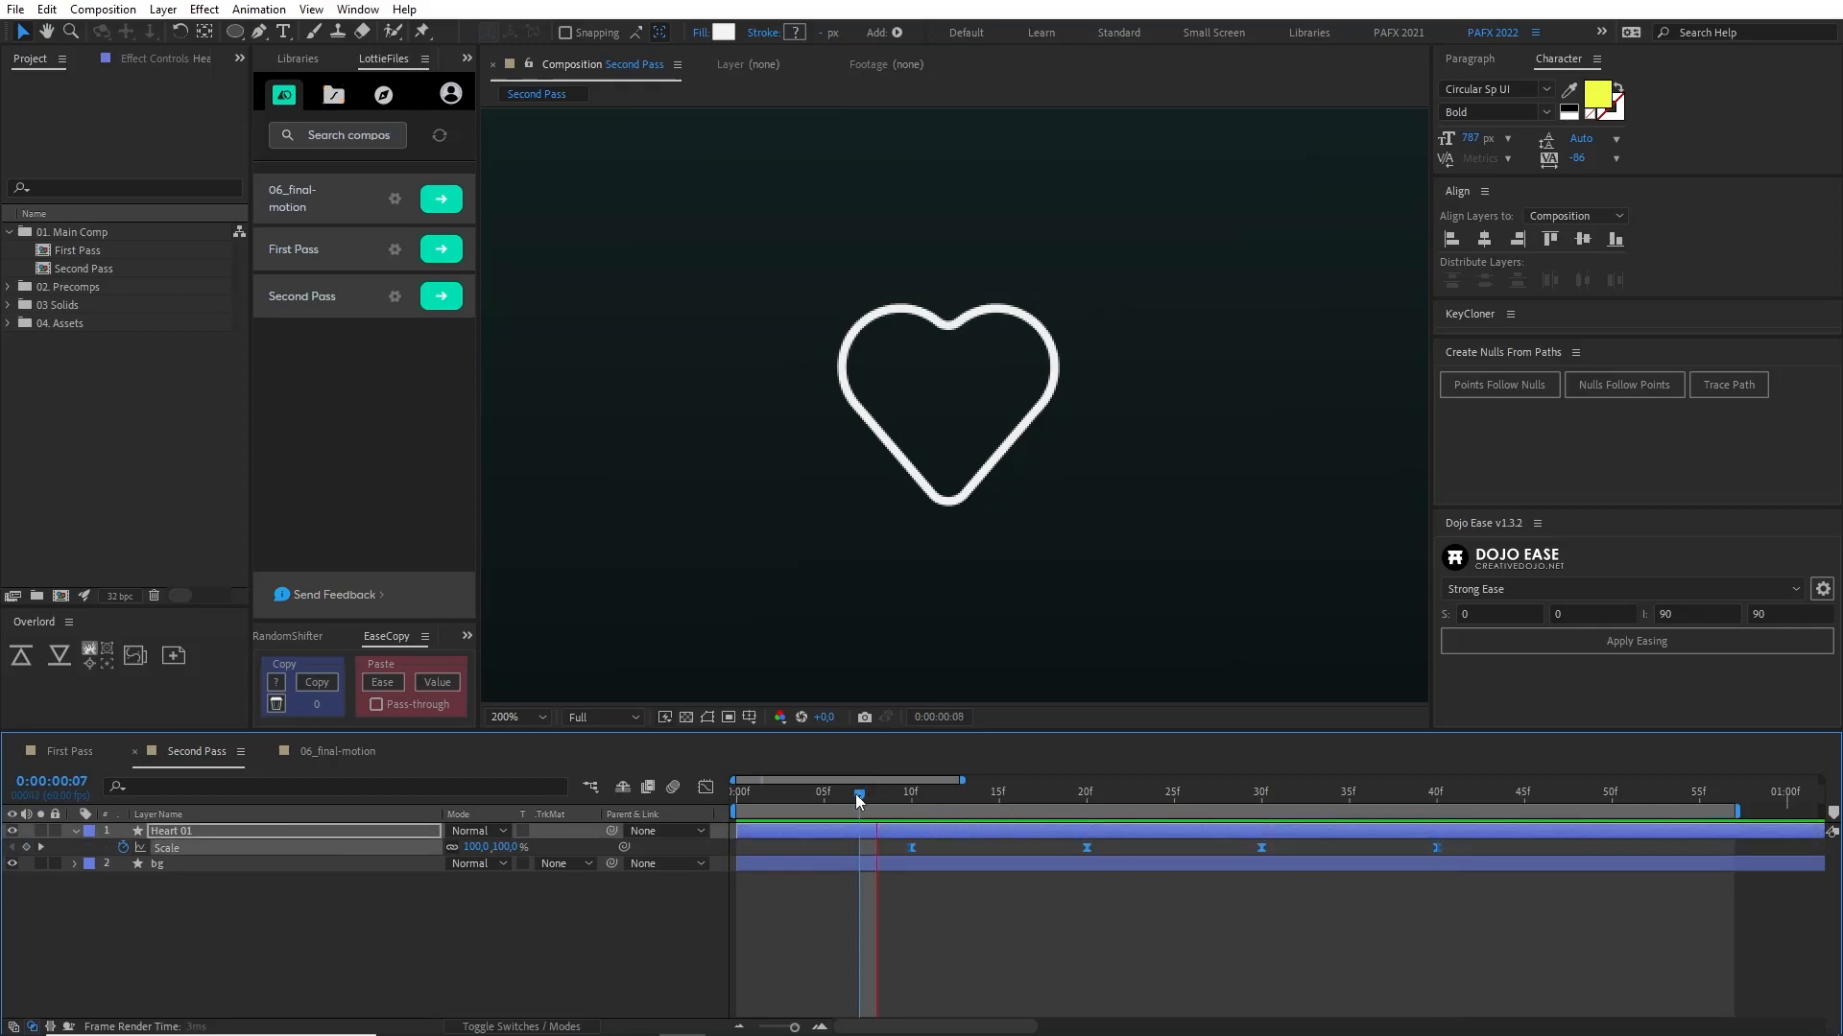
pyautogui.press('space')
pyautogui.moveTo(1437, 795); pyautogui.dragTo(1155, 808)
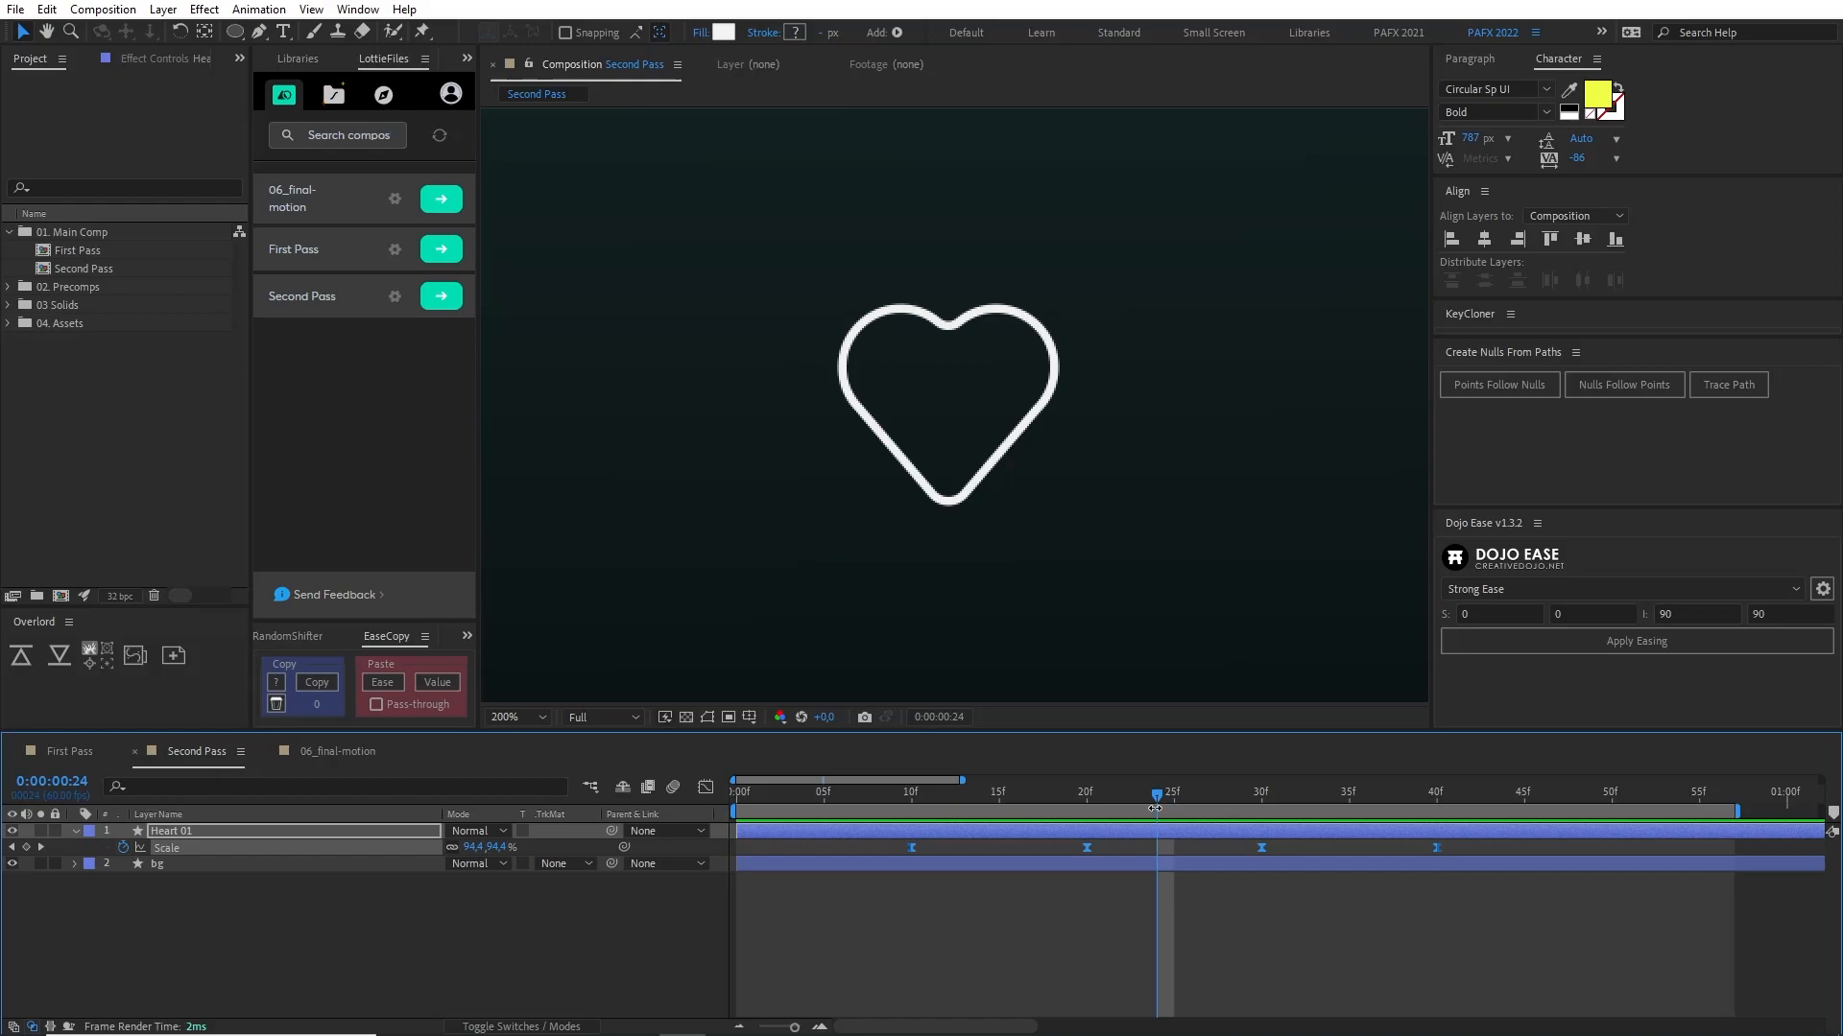
pyautogui.moveTo(1224, 796); pyautogui.dragTo(1436, 792)
# Step: Copy the Scale keyframe of Heart 01 at frame 40 and paste it at frame 50
pyautogui.click(1485, 941)
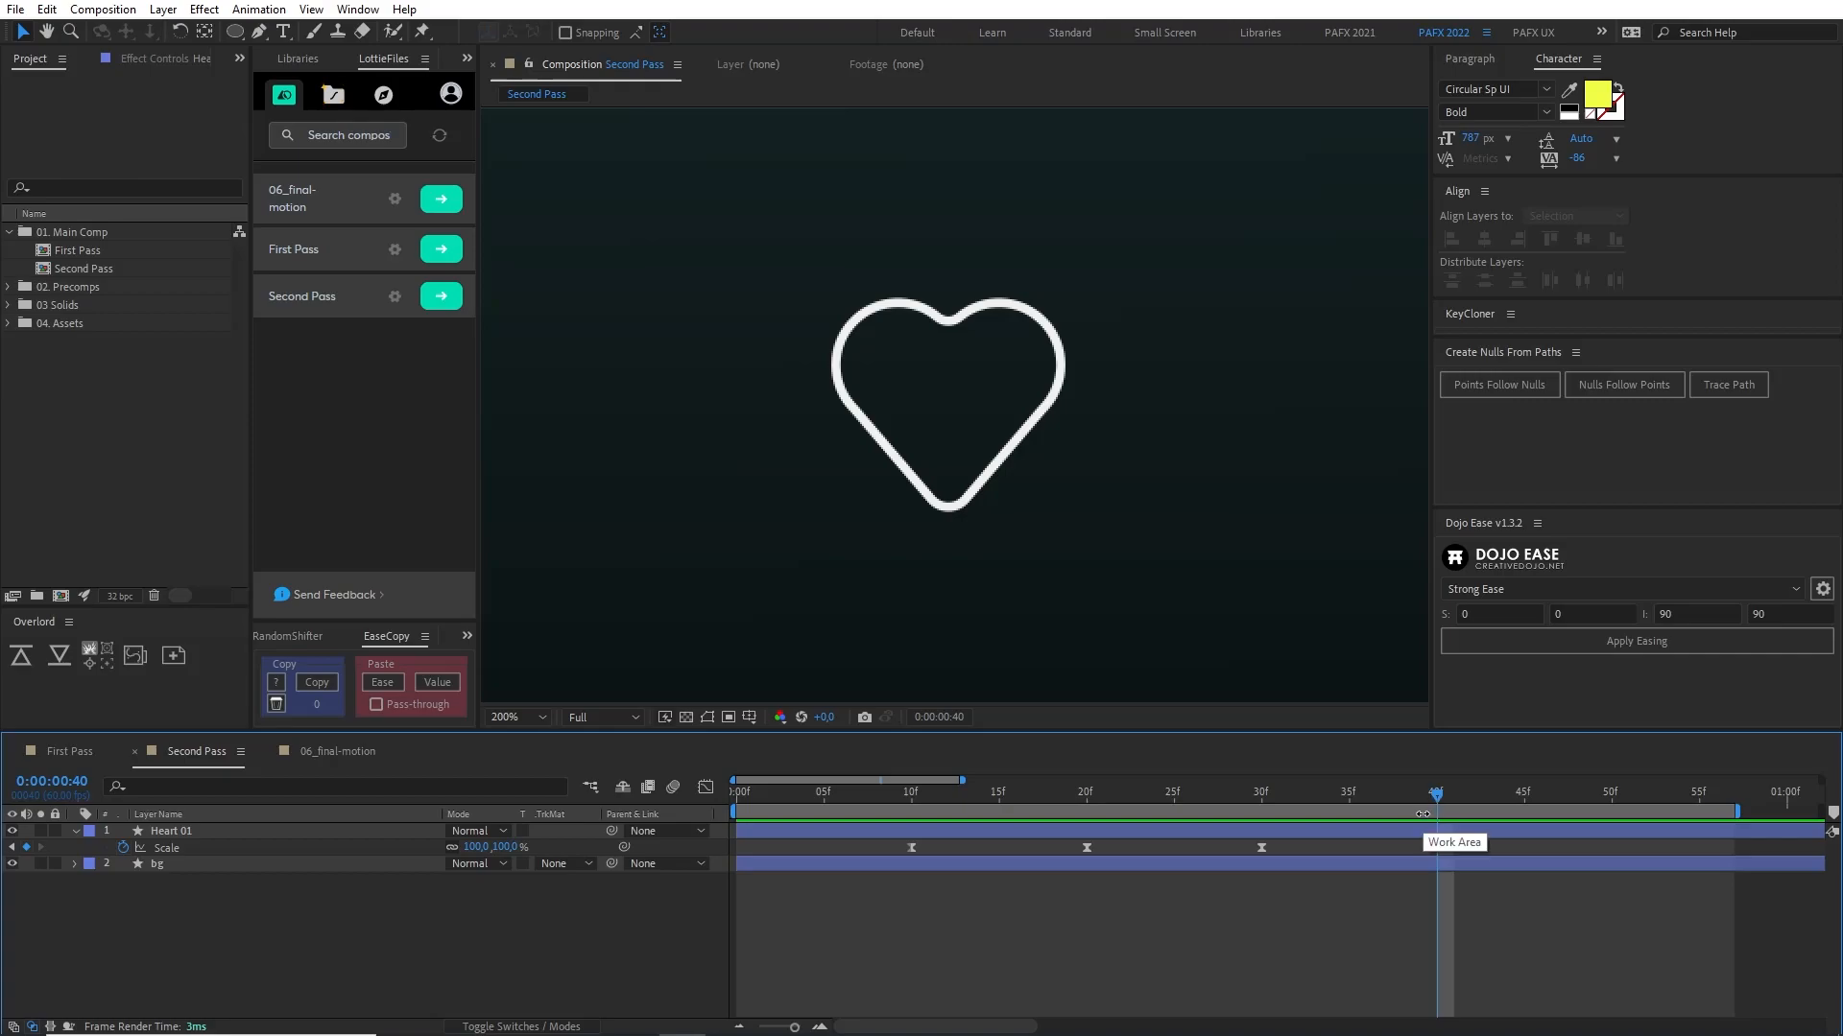
pyautogui.press('-')
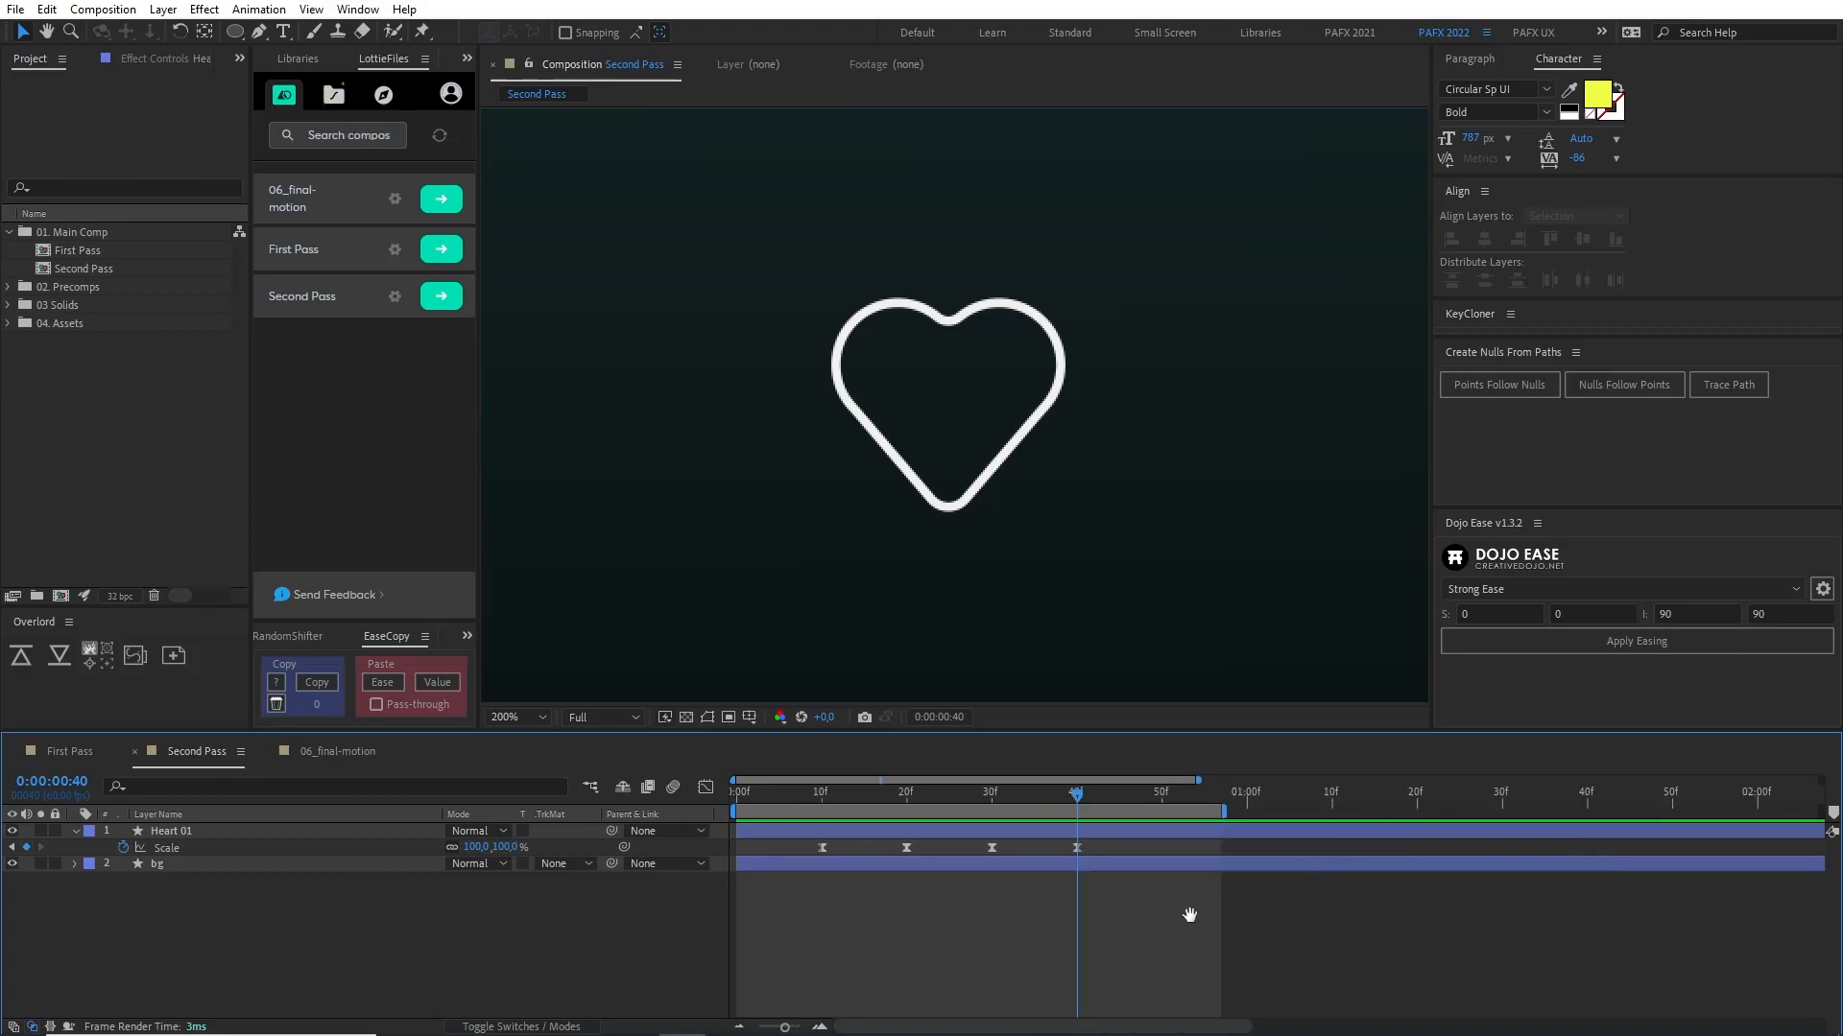
pyautogui.moveTo(1084, 798)
pyautogui.mouseDown()
pyautogui.moveTo(1139, 792)
pyautogui.moveTo(1079, 797)
pyautogui.mouseUp()
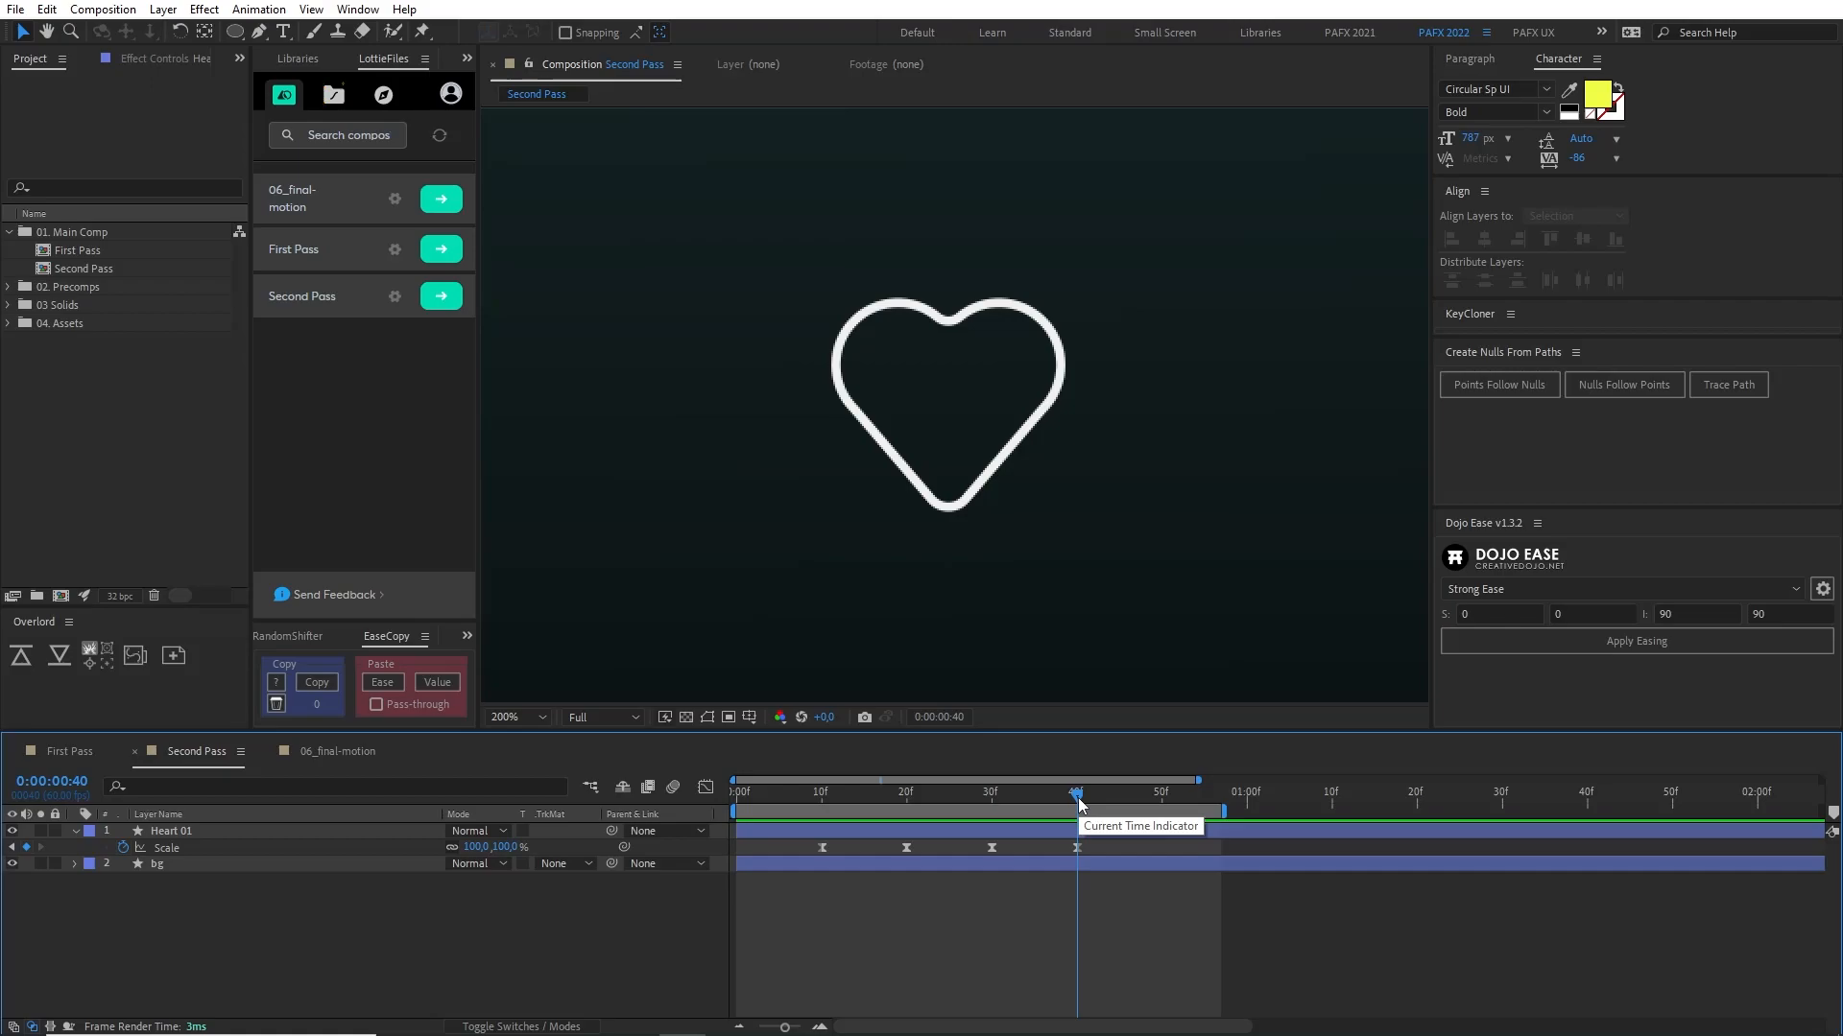
pyautogui.hotkey('shift', 'pagedown')
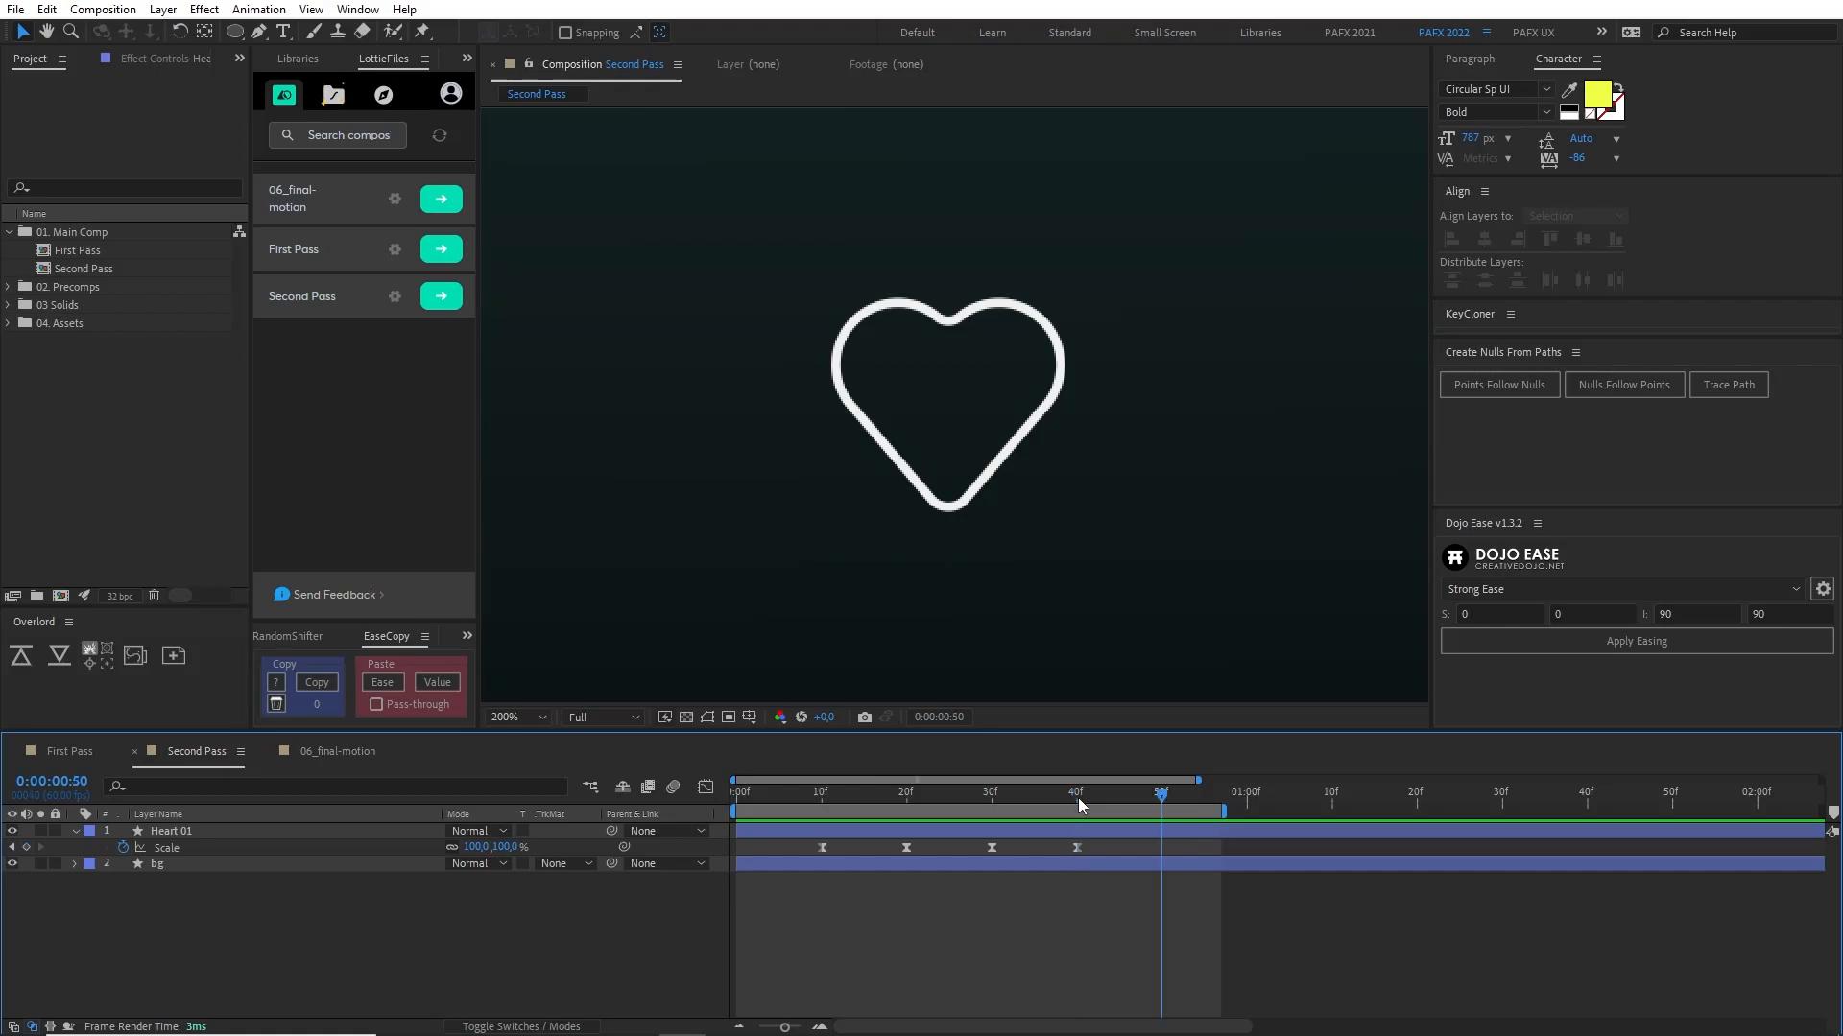
pyautogui.moveTo(1044, 845); pyautogui.dragTo(1126, 843)
pyautogui.hotkey('ctrl', 'c')
pyautogui.hotkey('ctrl', 'v')
# Step: Set the Heart 01 Scale keyframe at frame 40 to 95%, trying 90% as an alternative
pyautogui.click(1076, 792)
pyautogui.click(475, 846)
pyautogui.write('95')
pyautogui.press('Return')
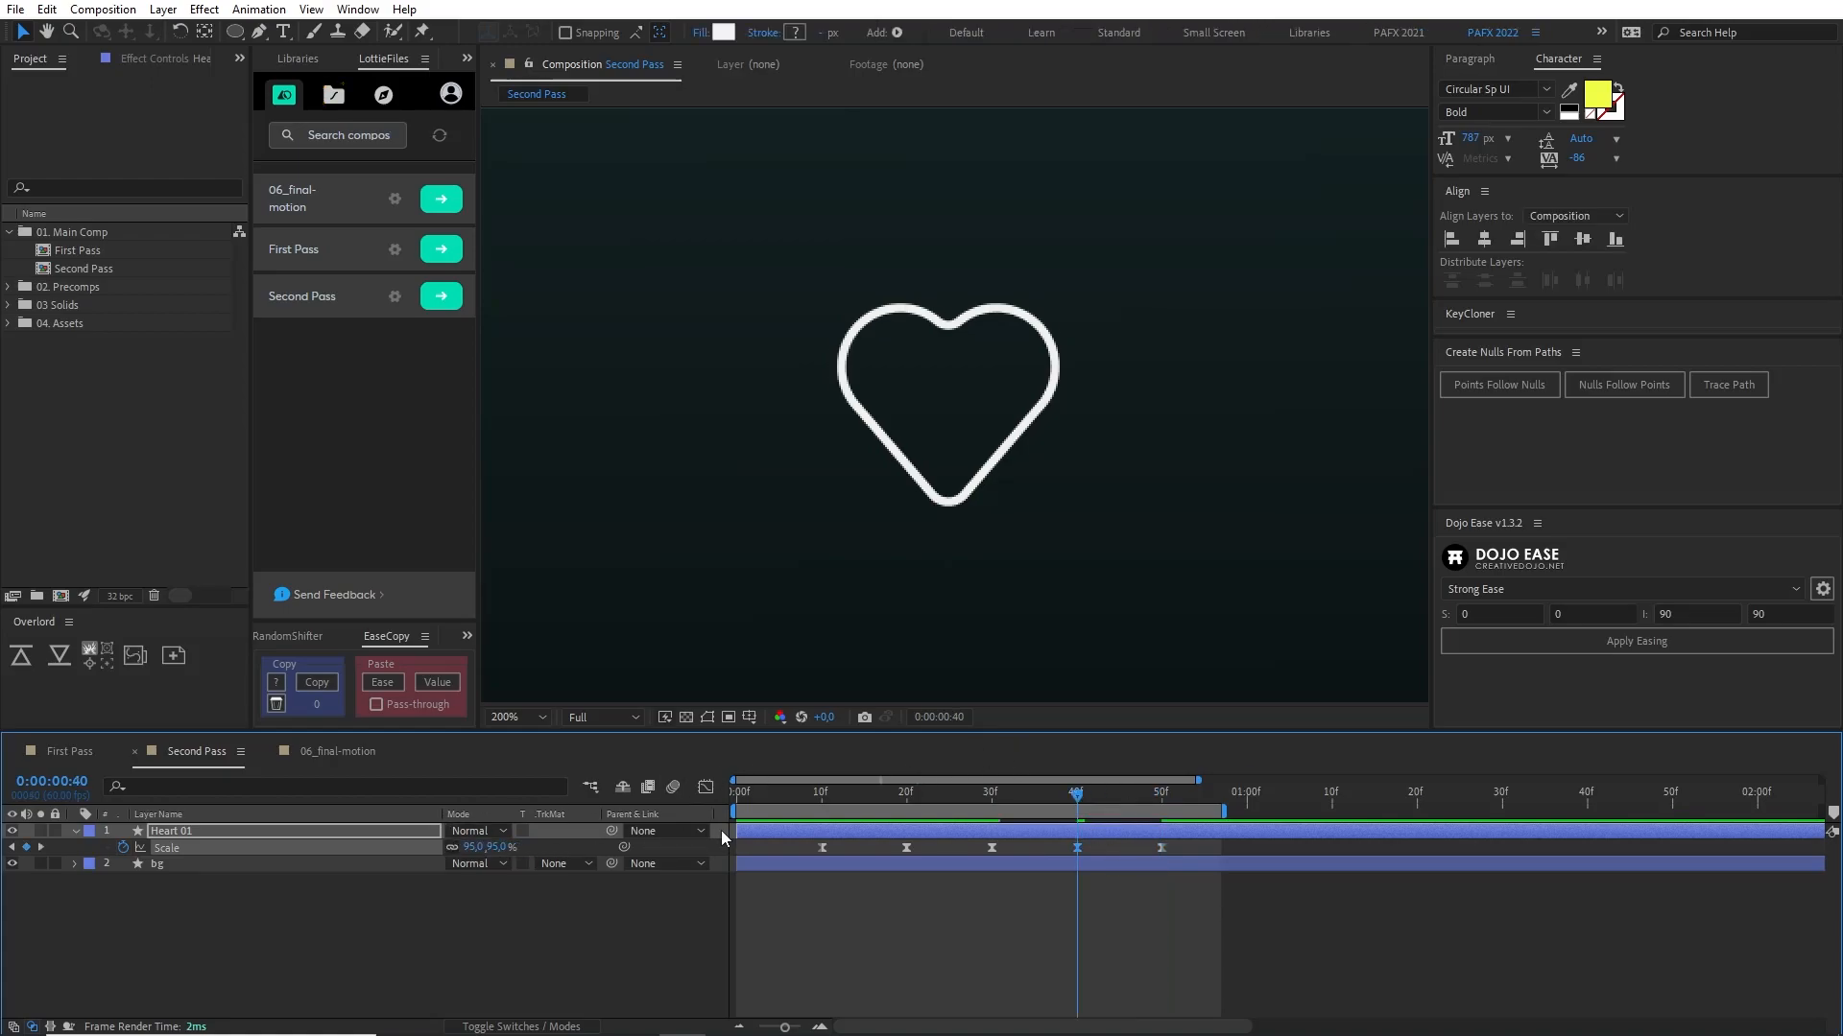
pyautogui.click(473, 846)
pyautogui.write('90')
pyautogui.press('Return')
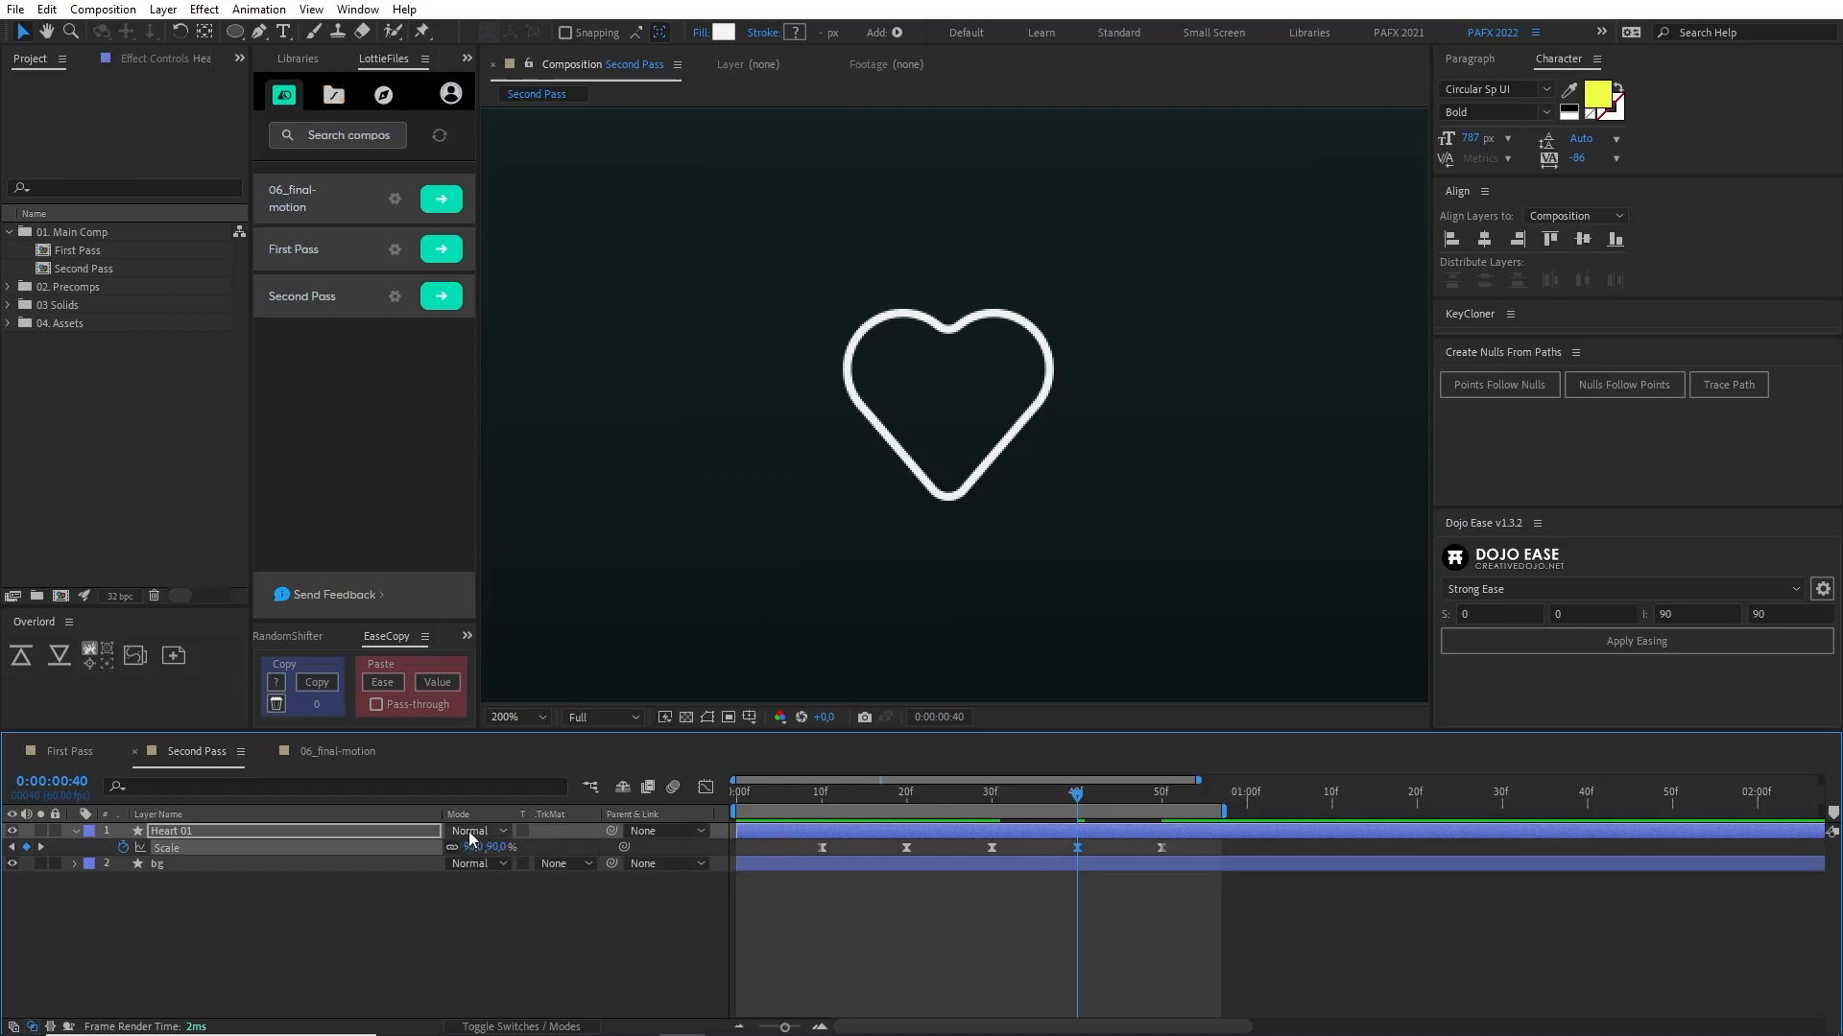
pyautogui.click(473, 847)
pyautogui.write('95')
pyautogui.press('Return')
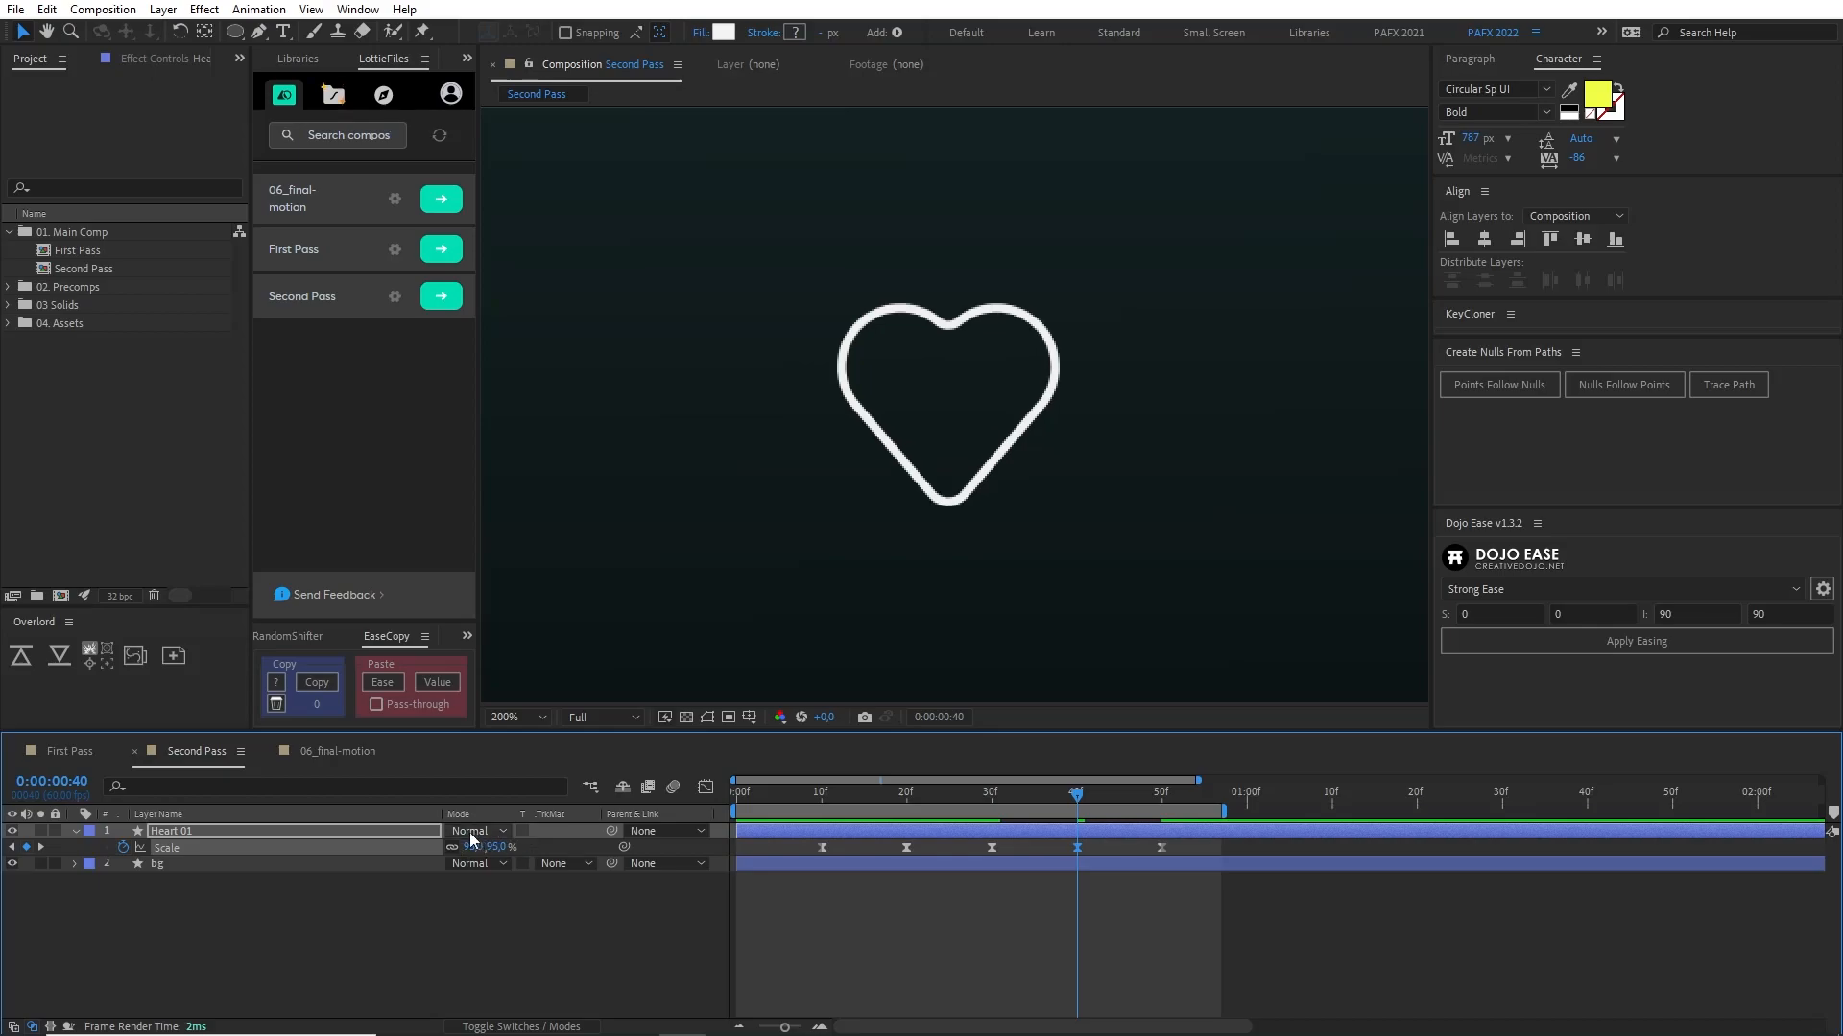
# Step: Play the heart animation and compare its timing with the reference clip in the 06_final-motion composition
pyautogui.moveTo(774, 855); pyautogui.dragTo(1253, 910)
pyautogui.press('space')
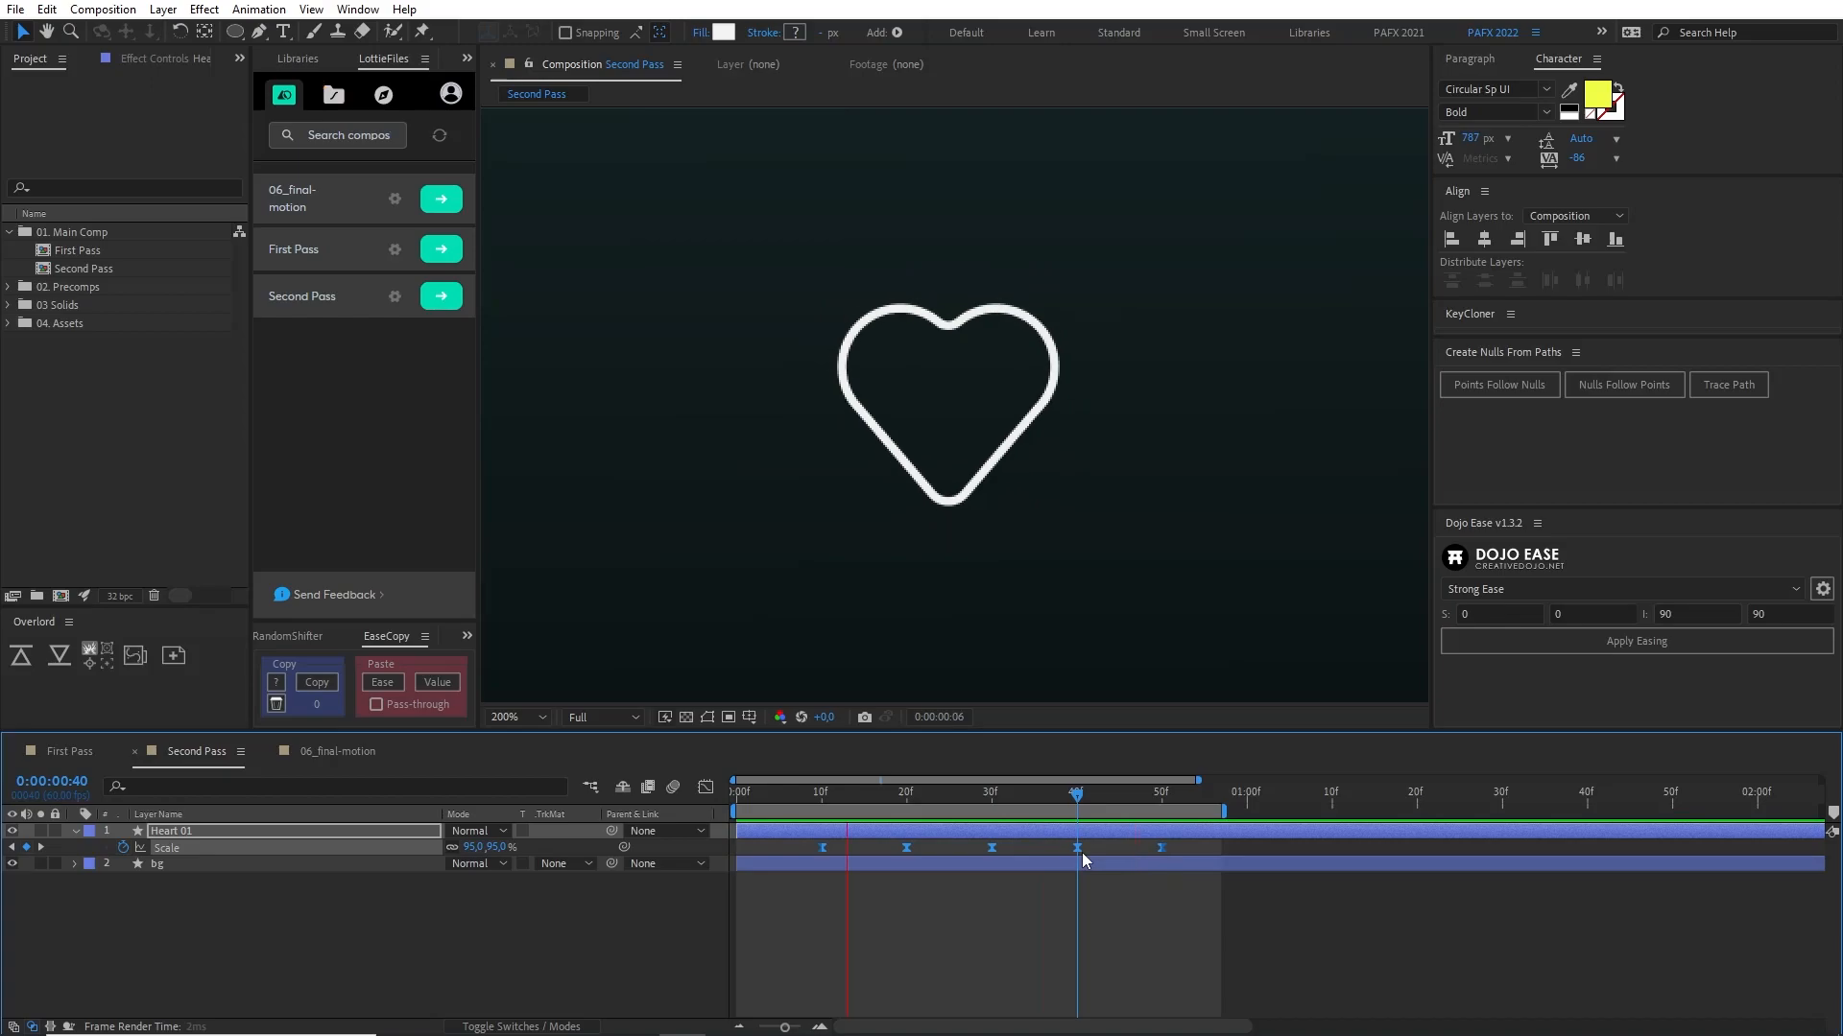
pyautogui.click(338, 752)
pyautogui.press('space')
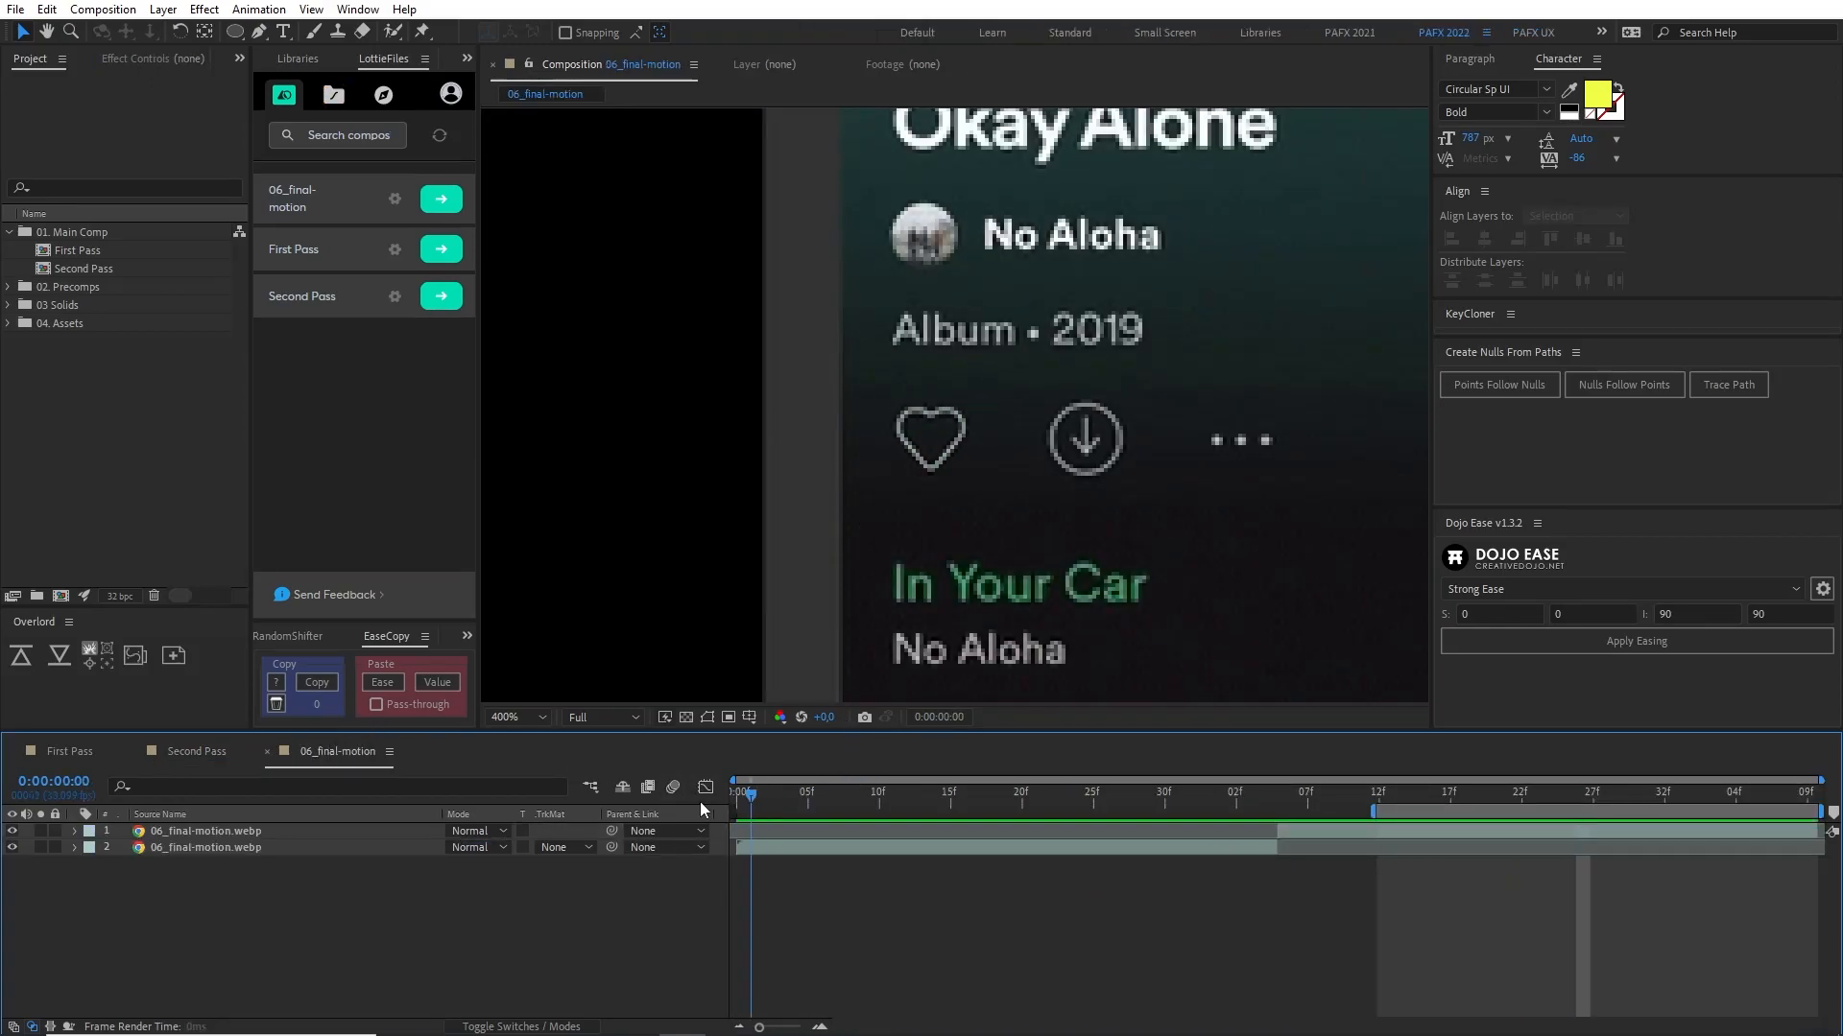
pyautogui.press('space')
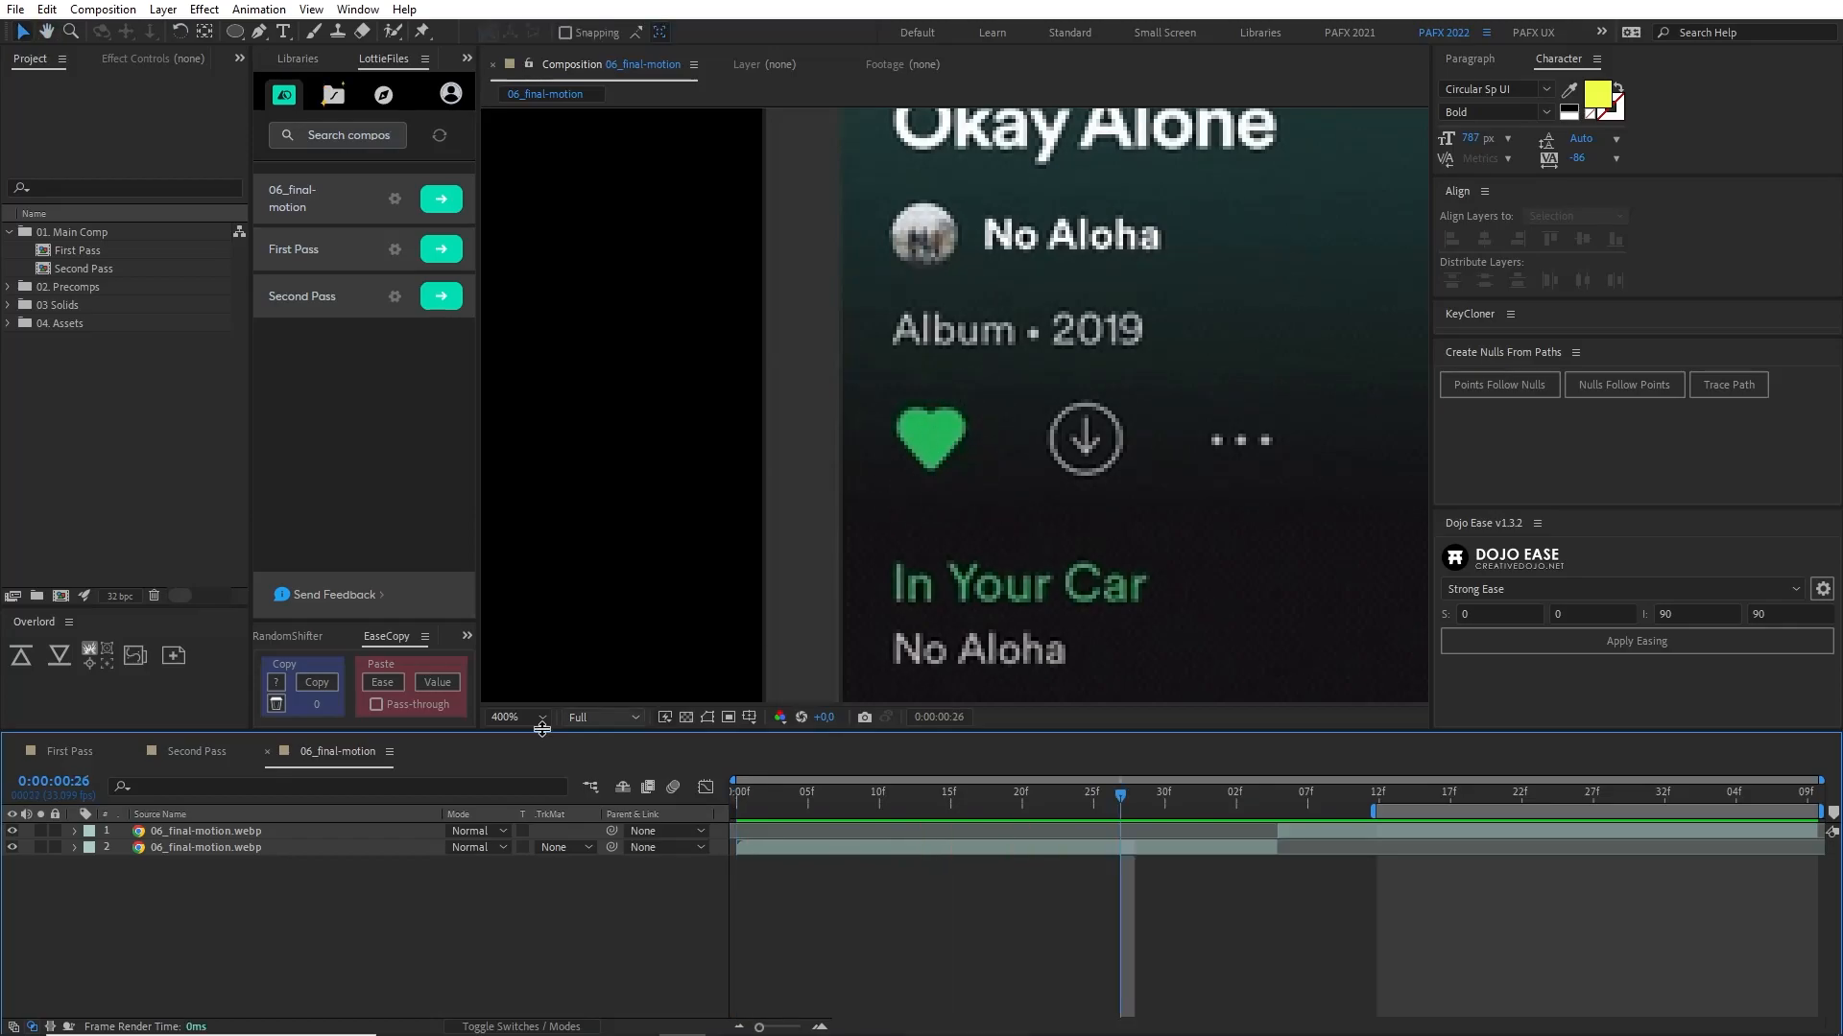
pyautogui.click(197, 751)
pyautogui.moveTo(893, 785); pyautogui.dragTo(822, 795)
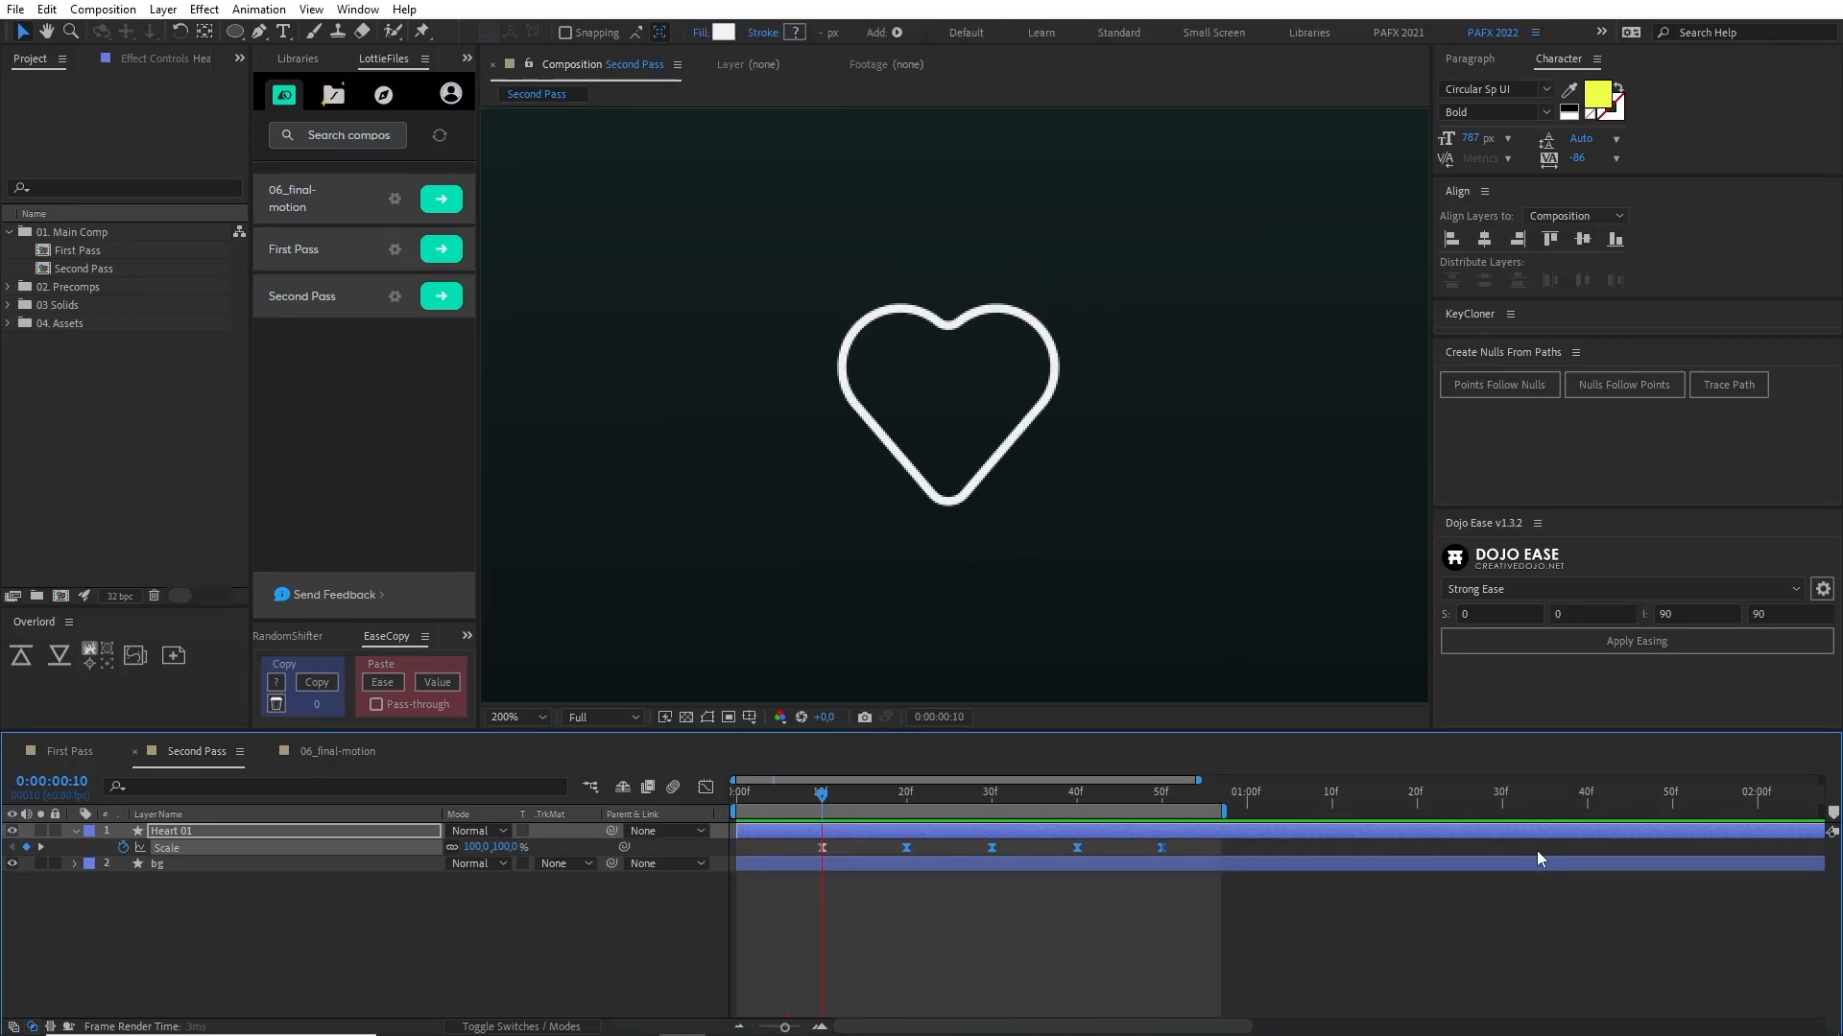
# Step: Move the Heart 01 Scale keyframes that follow frame 10 three frames earlier, so they start at frame 17
pyautogui.hotkey('alt', 'Left')
pyautogui.hotkey('alt', 'Left')
pyautogui.hotkey('alt', 'Left')
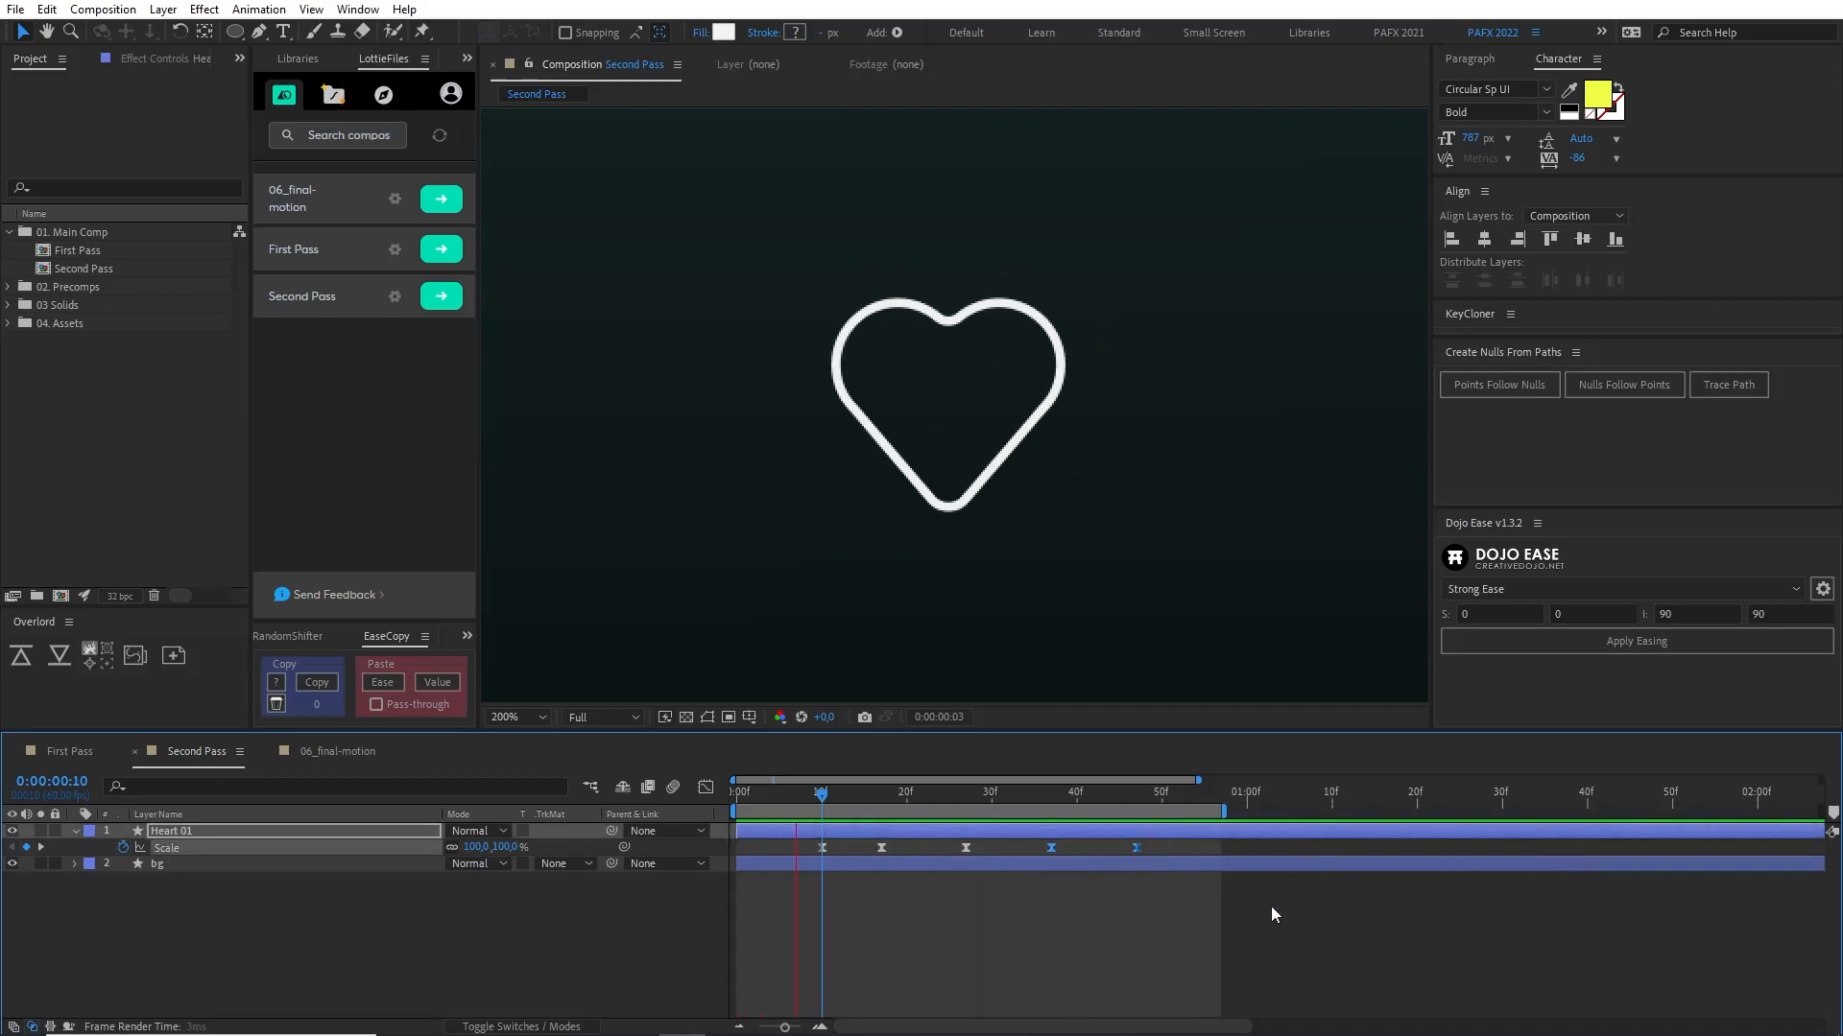
# Step: Move the last two Scale keyframes of Heart 01 three frames earlier, to frames 34 and 44
pyautogui.hotkey('alt', 'Left')
pyautogui.hotkey('alt', 'Left')
pyautogui.hotkey('alt', 'Left')
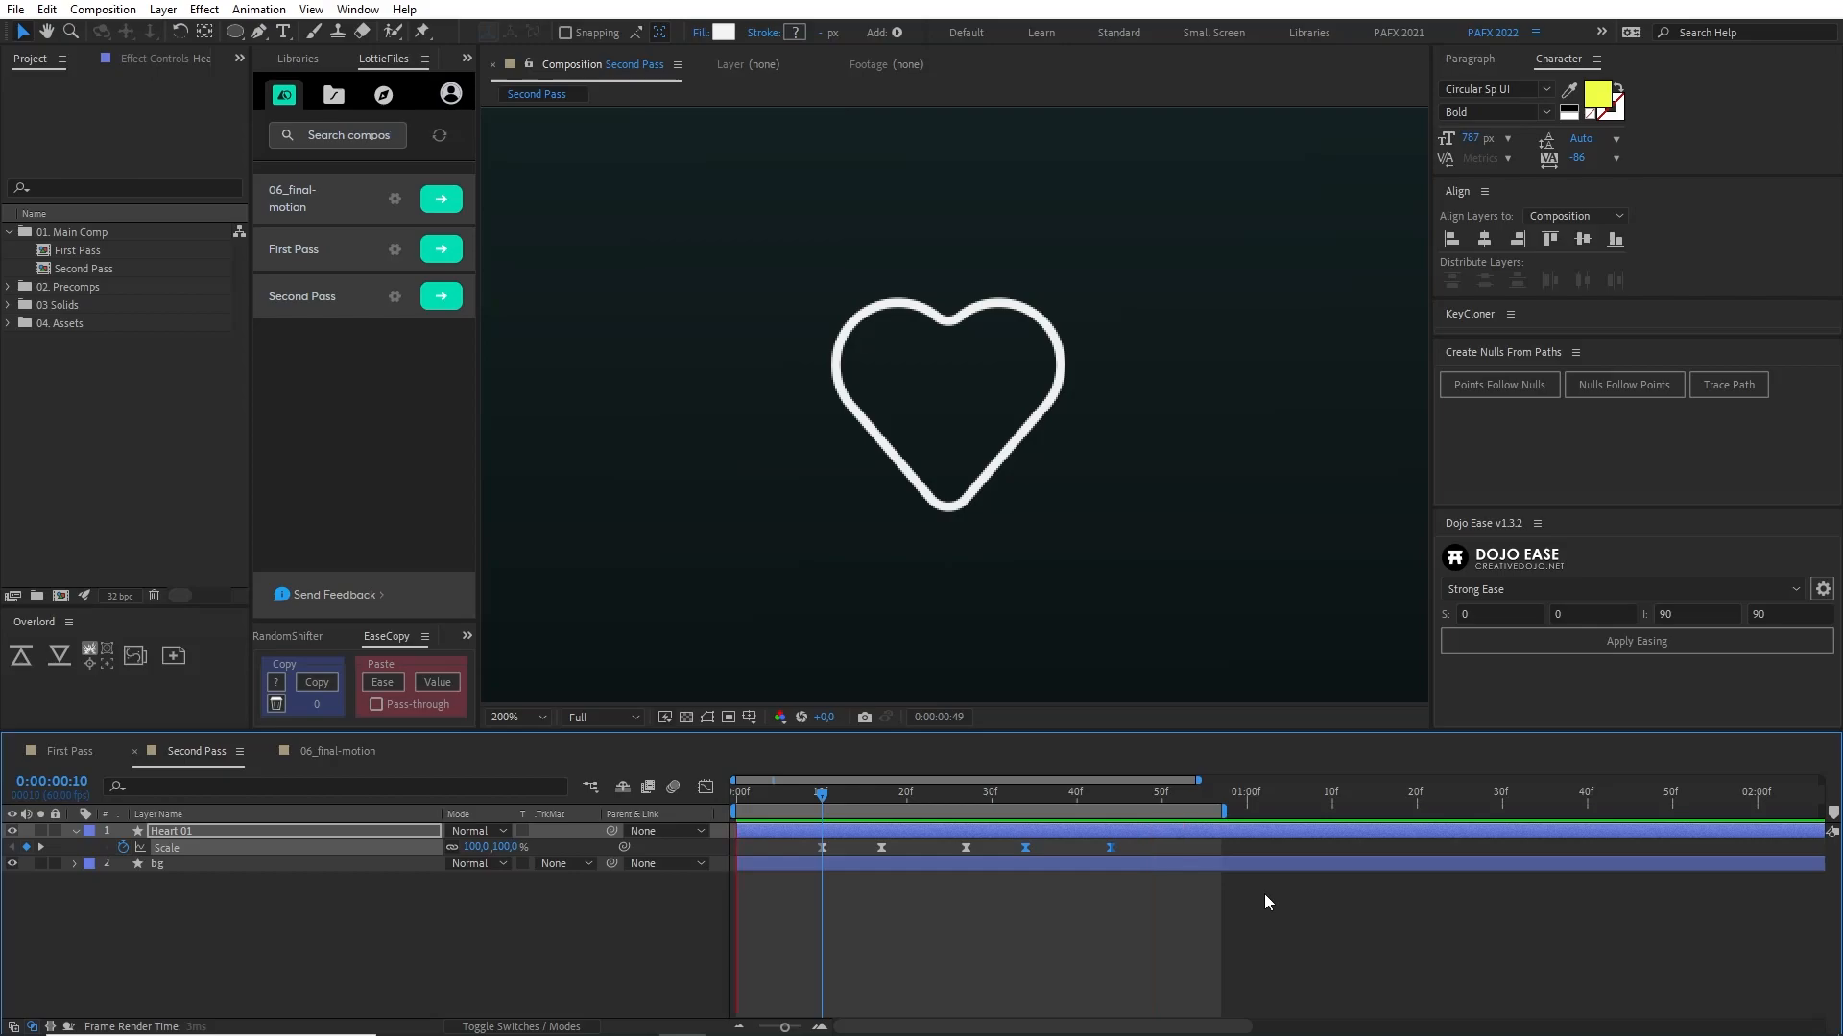
# Step: Move the last three Scale keyframes of Heart 01 two frames earlier, to frames 25, 32 and 42
pyautogui.click(1196, 929)
pyautogui.hotkey('ctrl', 'z')
pyautogui.hotkey('alt', 'Left')
pyautogui.hotkey('alt', 'Left')
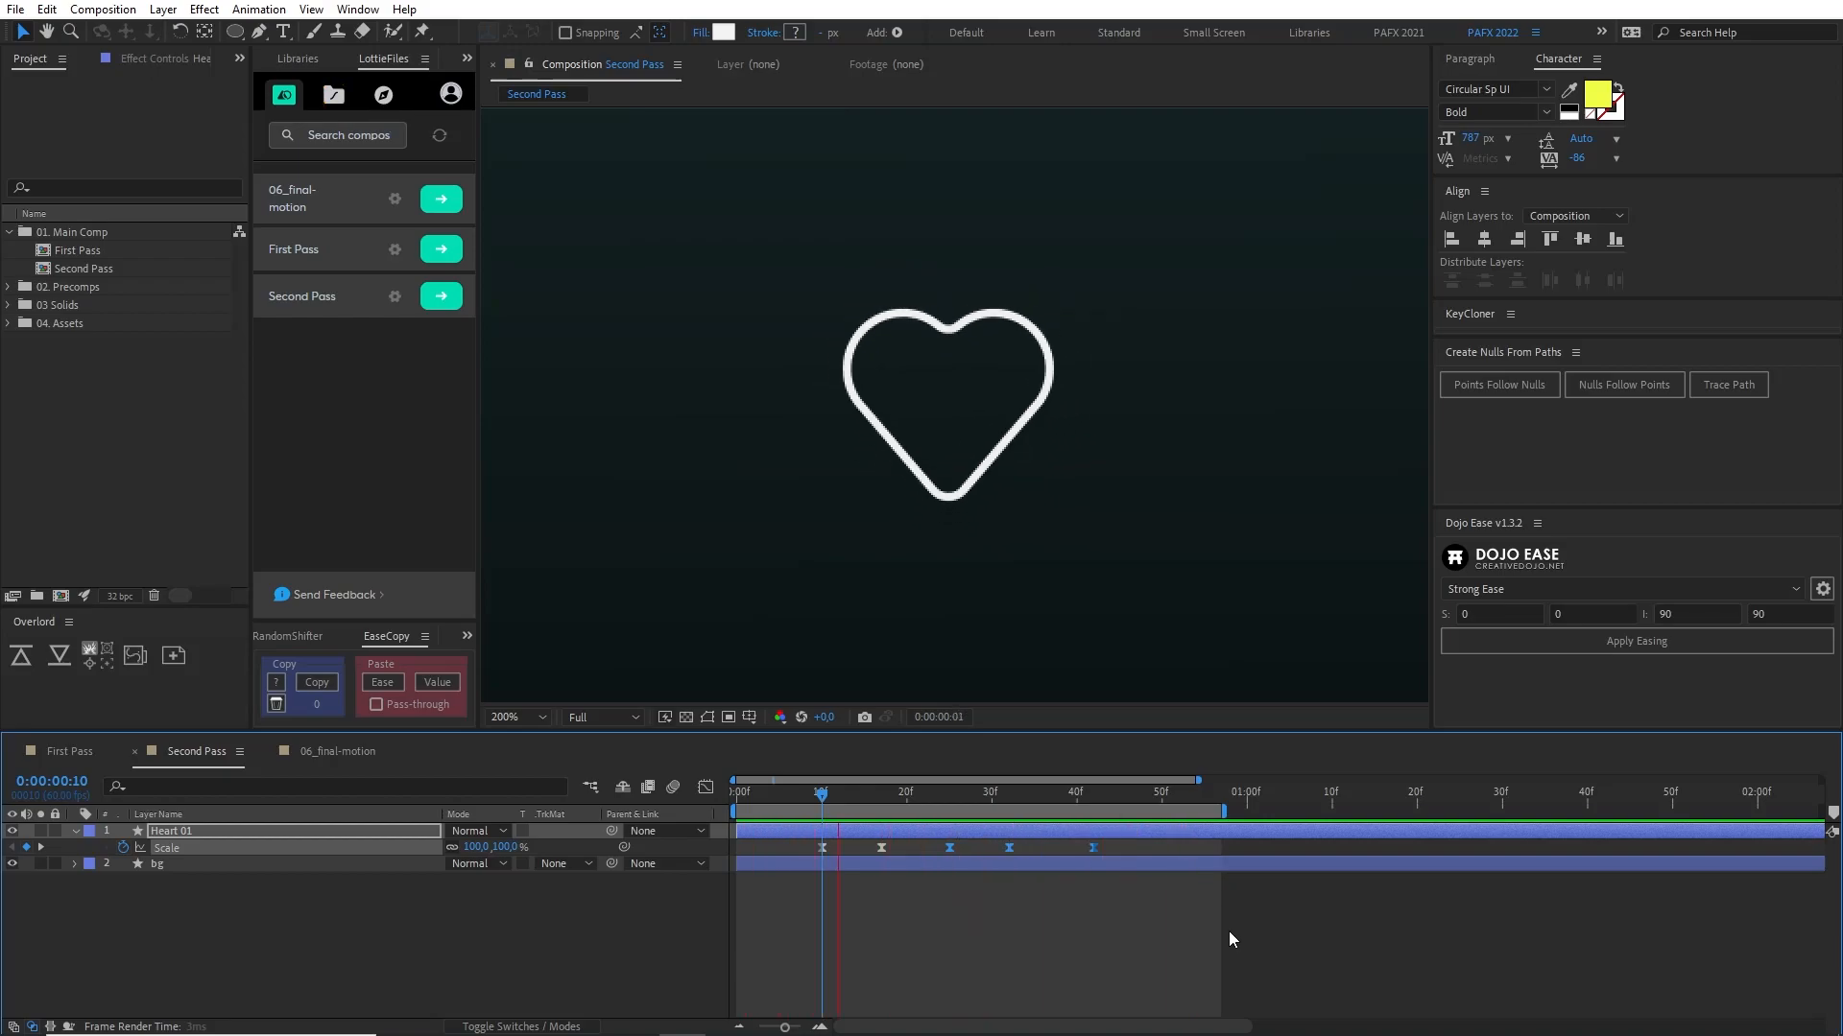
# Step: Move the final Scale keyframe of Heart 01 three frames later, to frame 45, and check the playback
pyautogui.click(1144, 870)
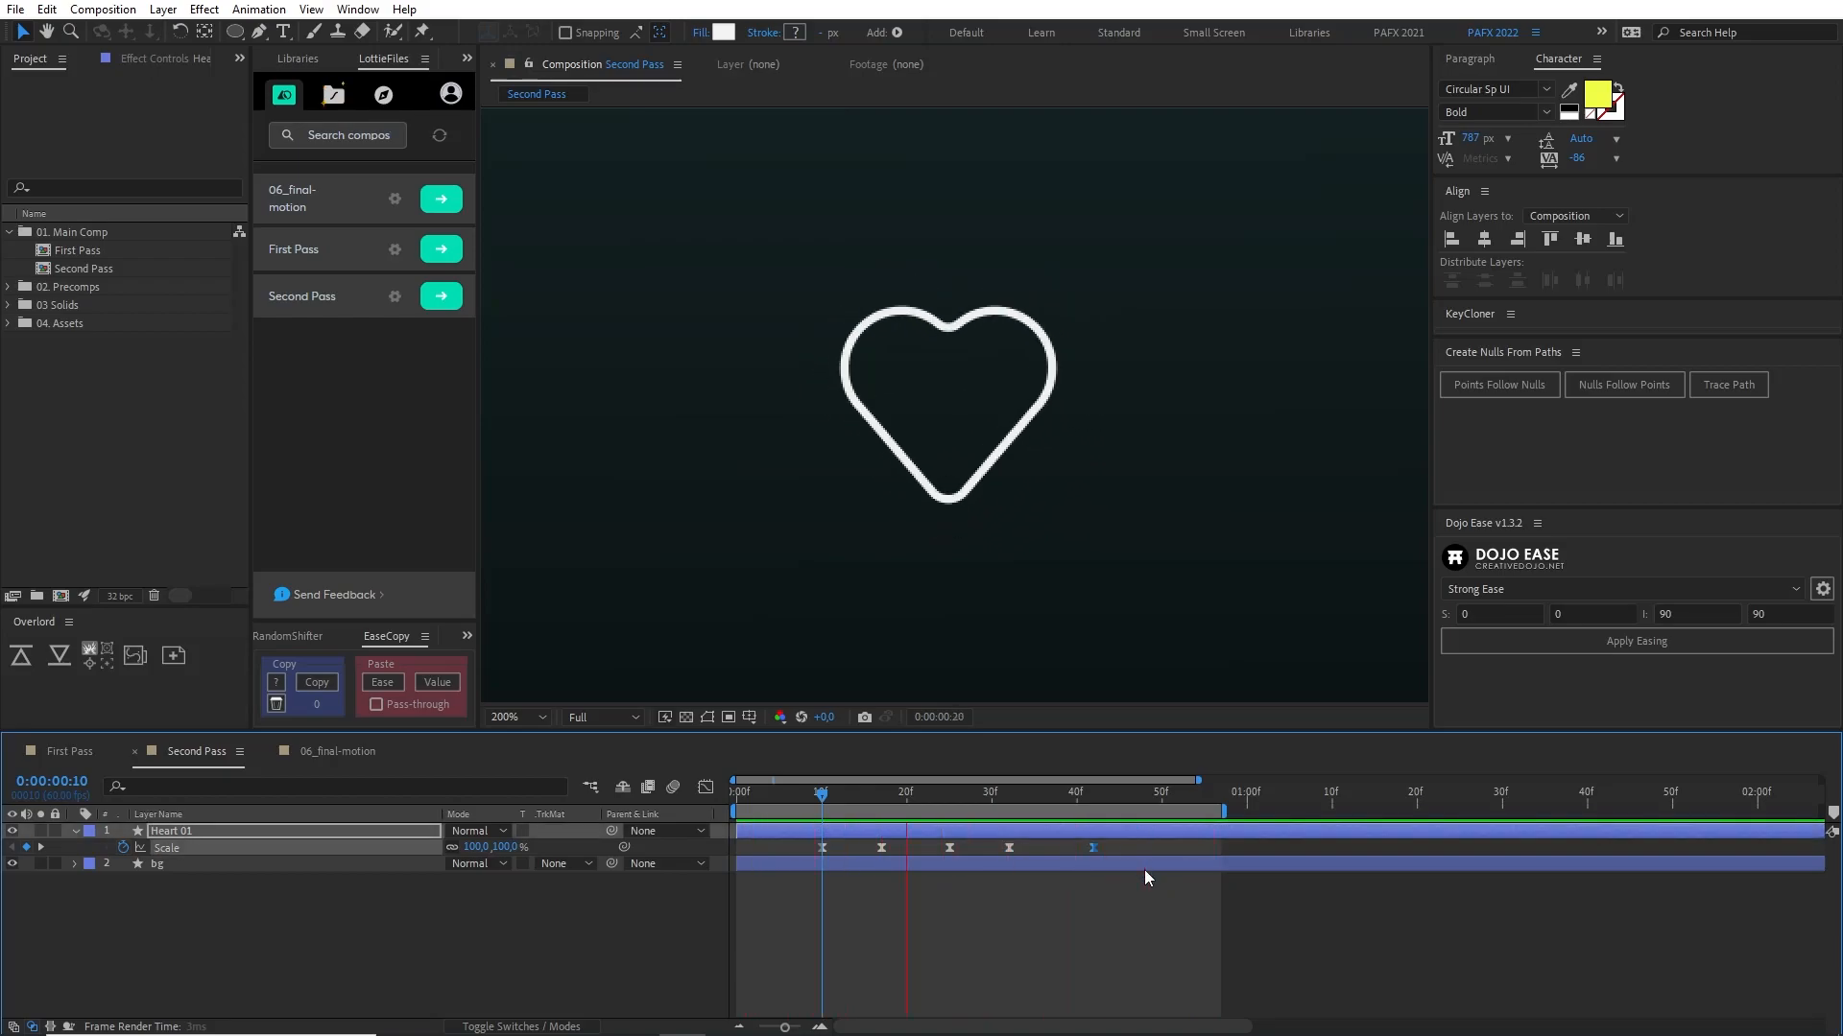
pyautogui.hotkey('alt', 'Right')
pyautogui.hotkey('alt', 'Right')
pyautogui.hotkey('alt', 'Right')
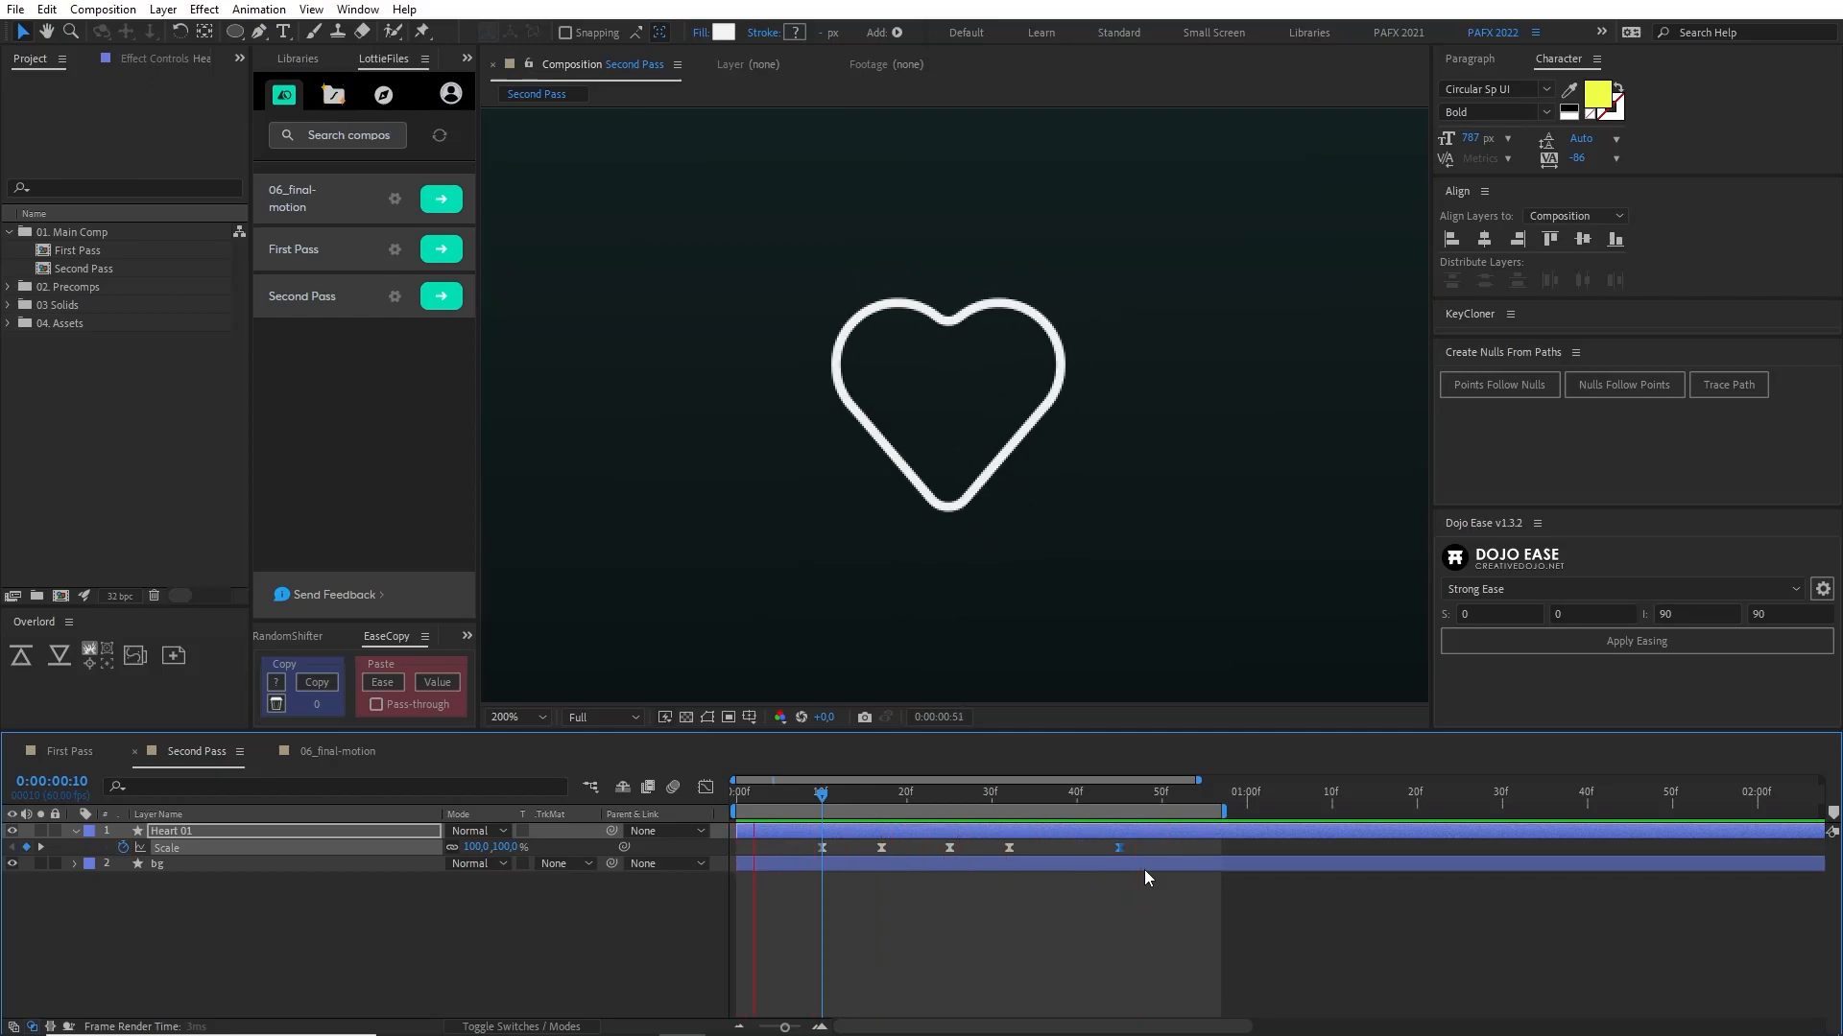
pyautogui.press(',')
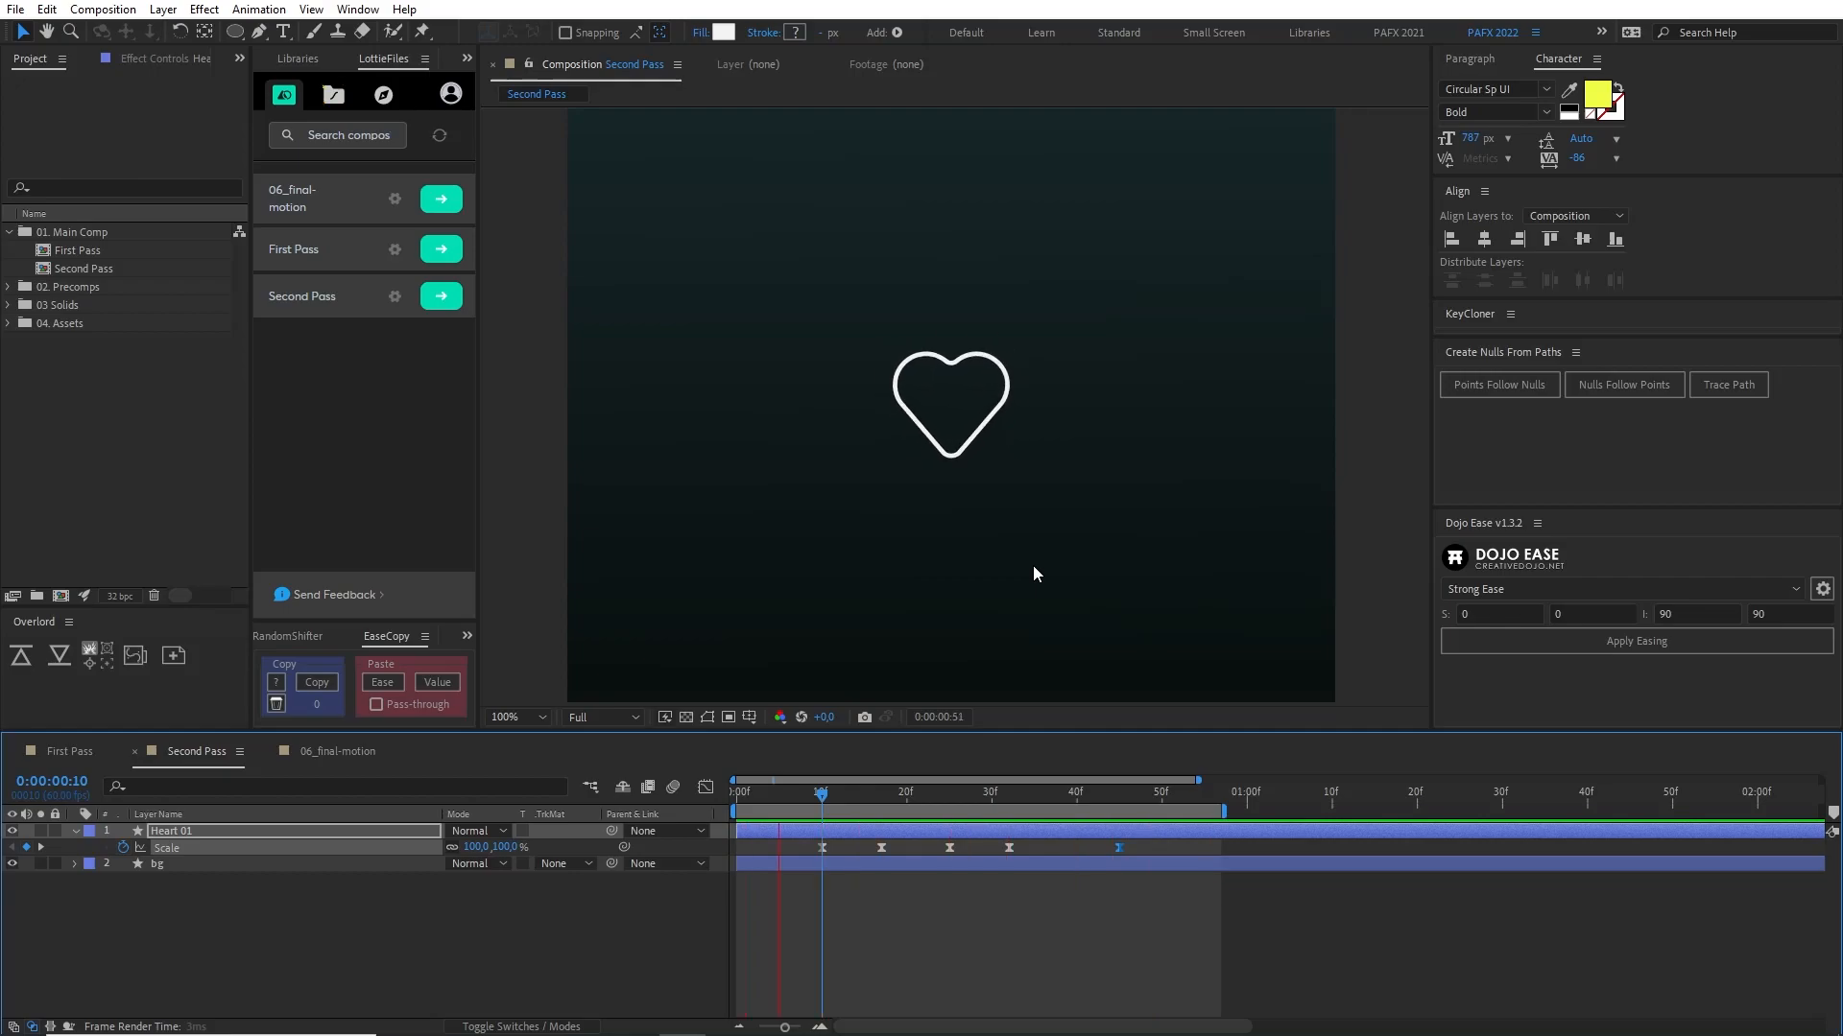
# Step: Set the Heart 01 Scale keyframe at frame 17 to 70%
pyautogui.moveTo(864, 792); pyautogui.dragTo(878, 800)
pyautogui.click(514, 890)
pyautogui.click(472, 847)
pyautogui.write('70')
pyautogui.press('Return')
# Step: Scrub through the heart's initial shrink and compare it with the reference clip in the 06_final-motion composition
pyautogui.click(771, 792)
pyautogui.moveTo(816, 793); pyautogui.dragTo(890, 797)
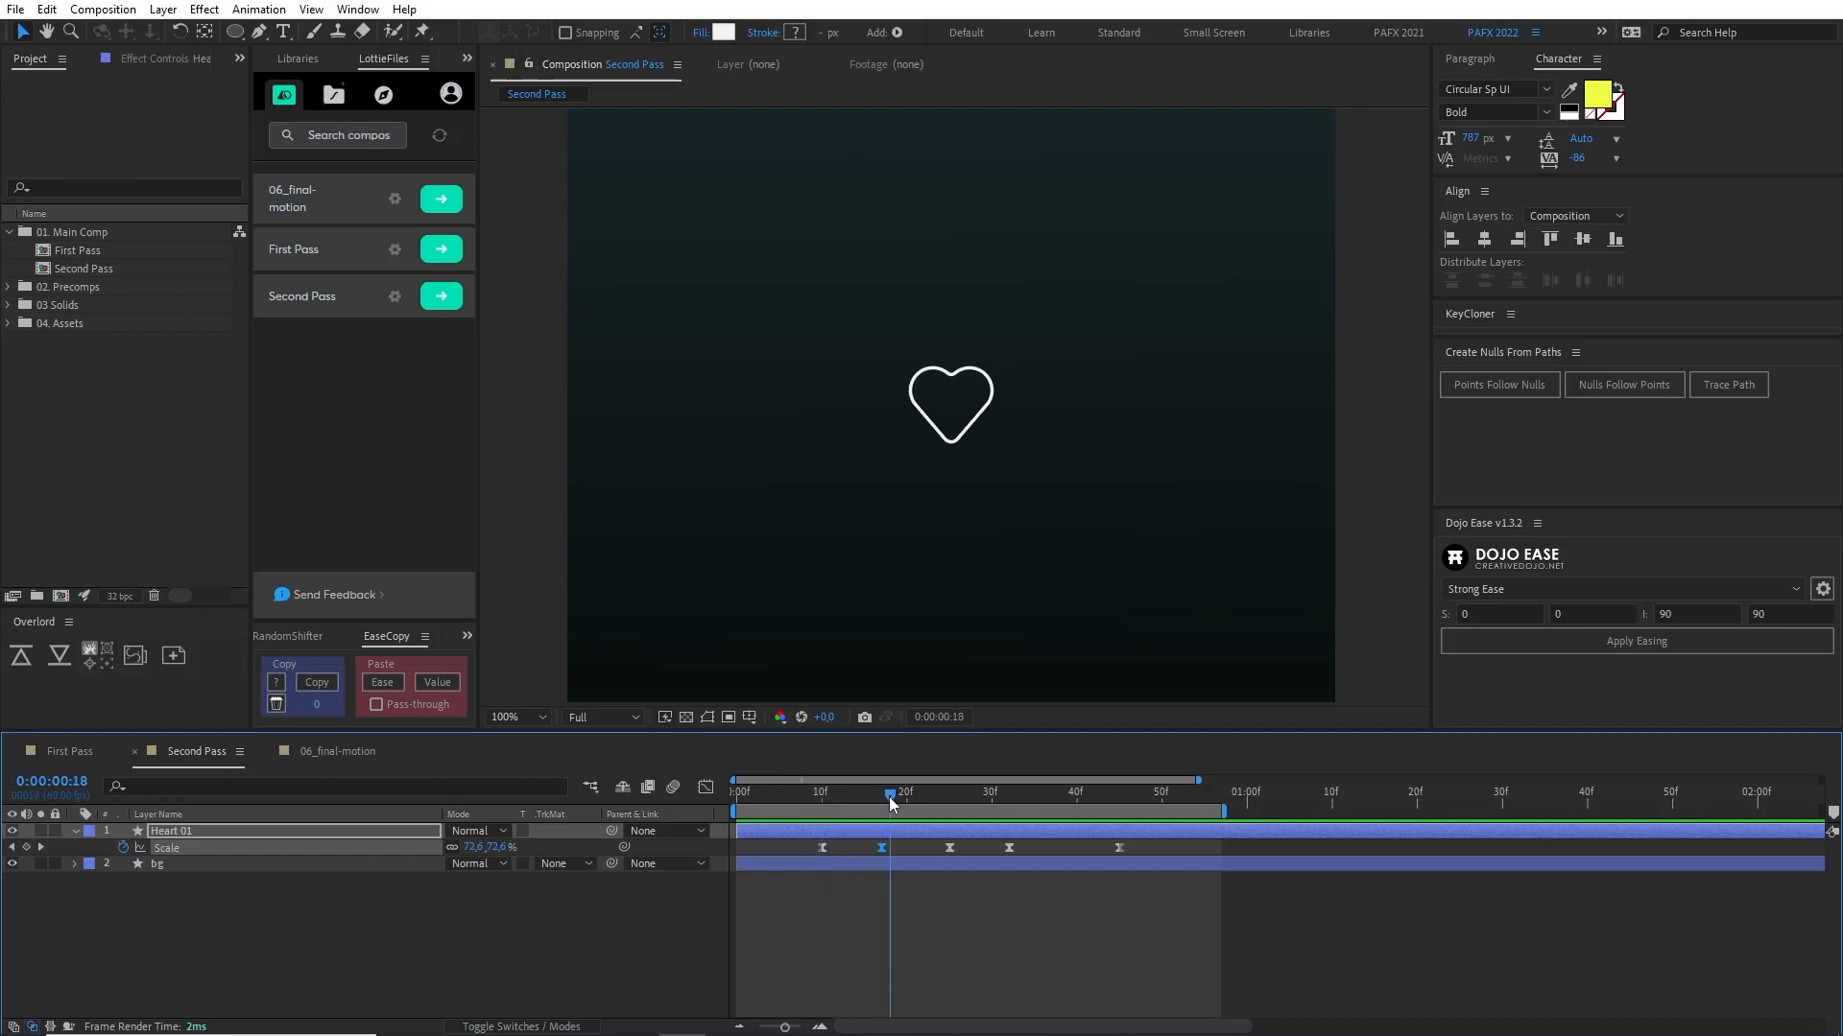
pyautogui.click(346, 750)
pyautogui.moveTo(738, 794); pyautogui.dragTo(758, 845)
pyautogui.click(196, 751)
# Step: Expand the contents of the Heart 01 layer down to Group 1 and view Path 1 up close
pyautogui.click(171, 832)
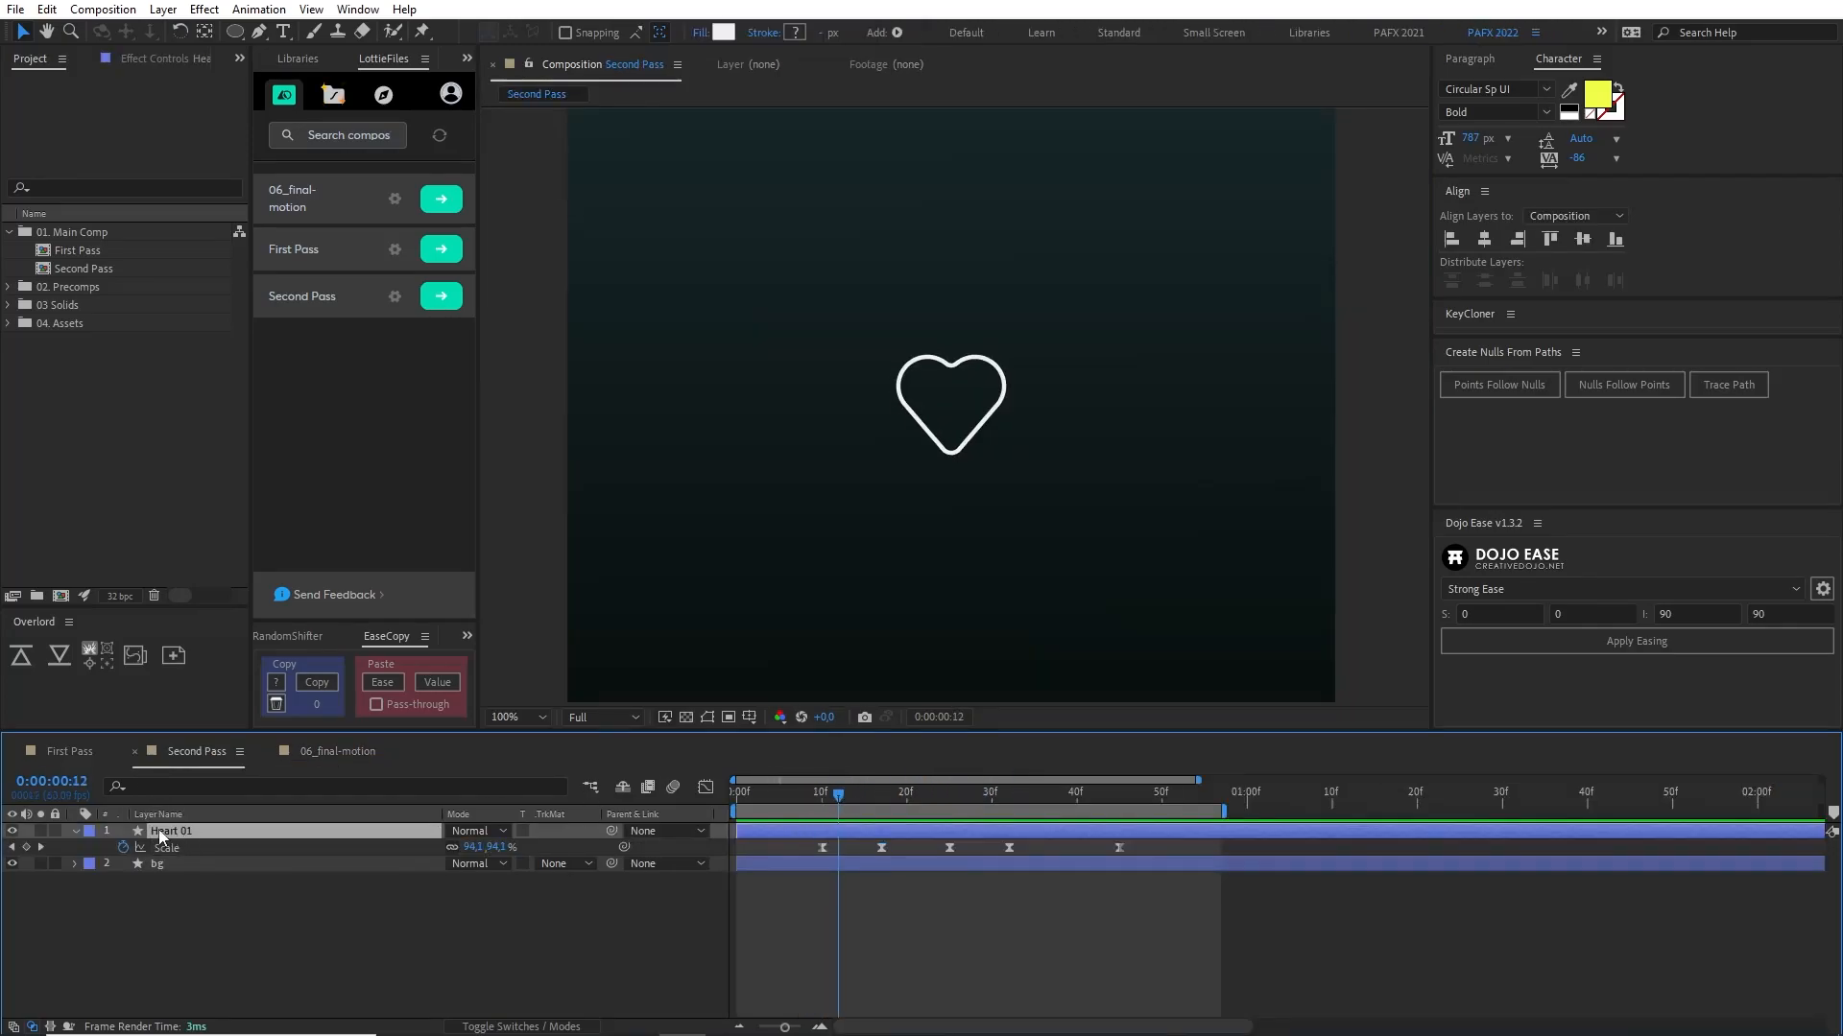
pyautogui.click(75, 831)
pyautogui.click(88, 845)
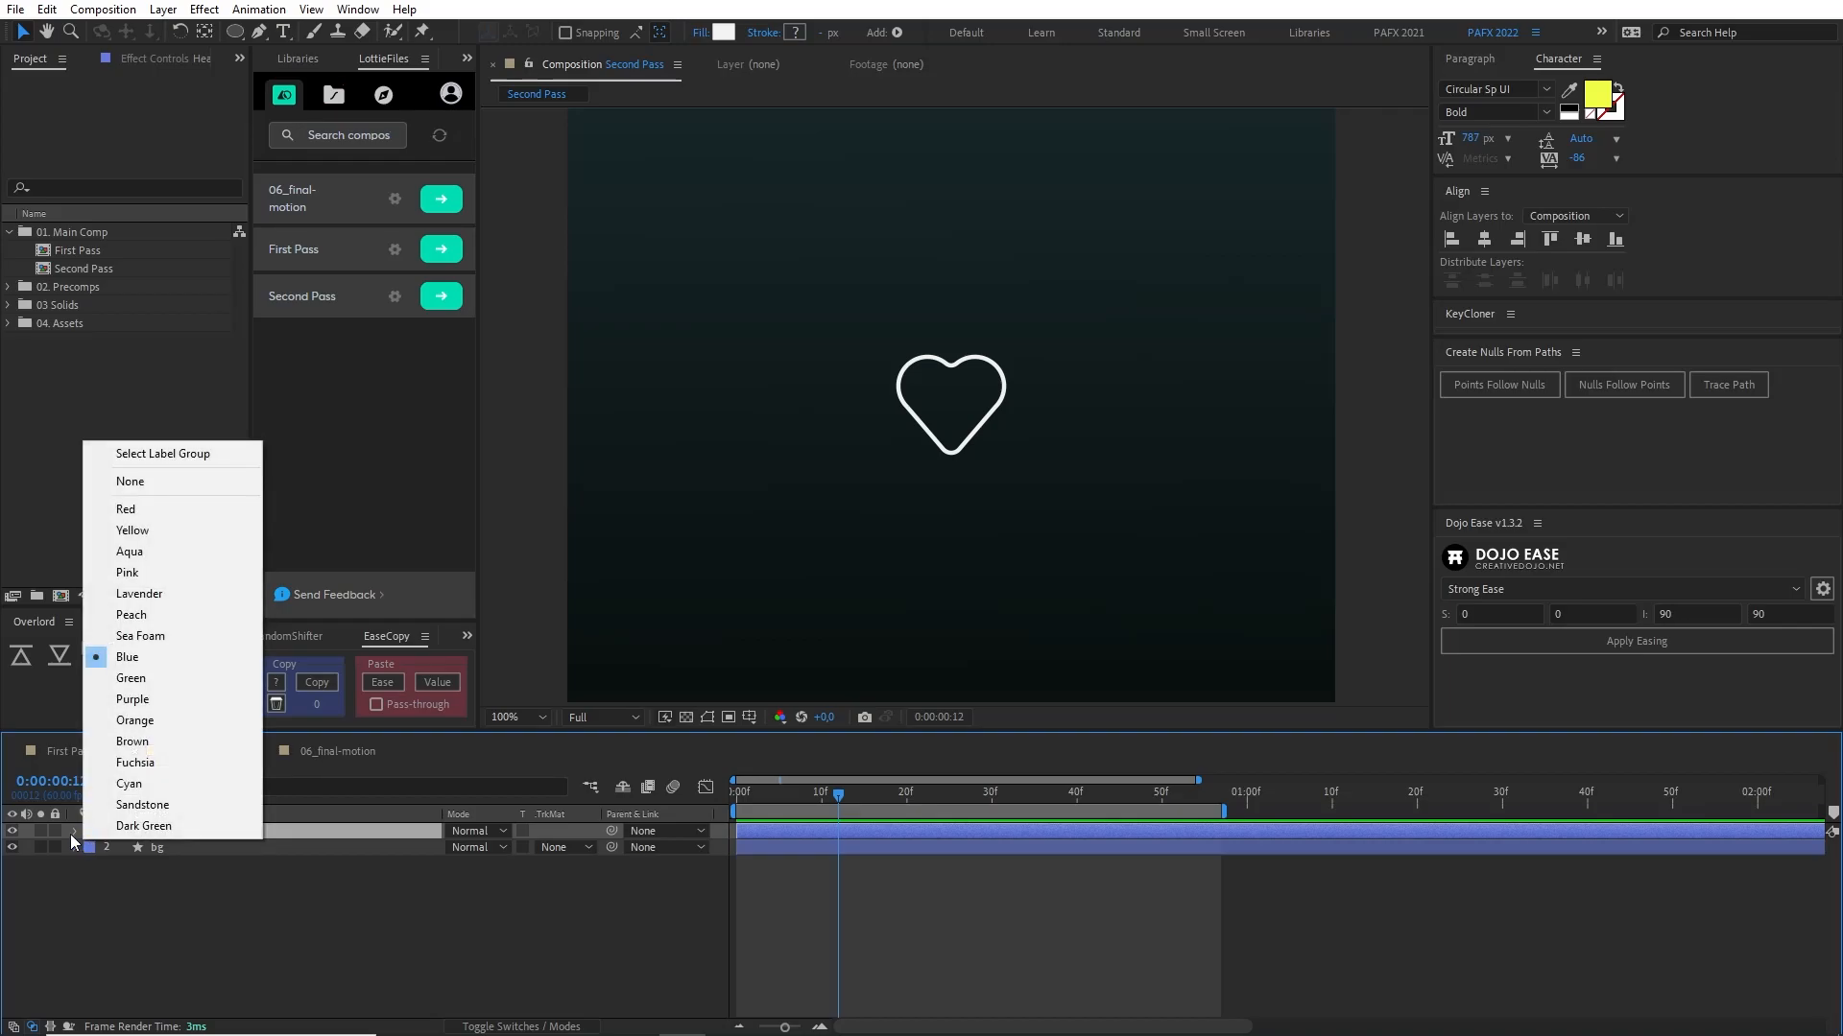
pyautogui.click(76, 832)
pyautogui.click(93, 848)
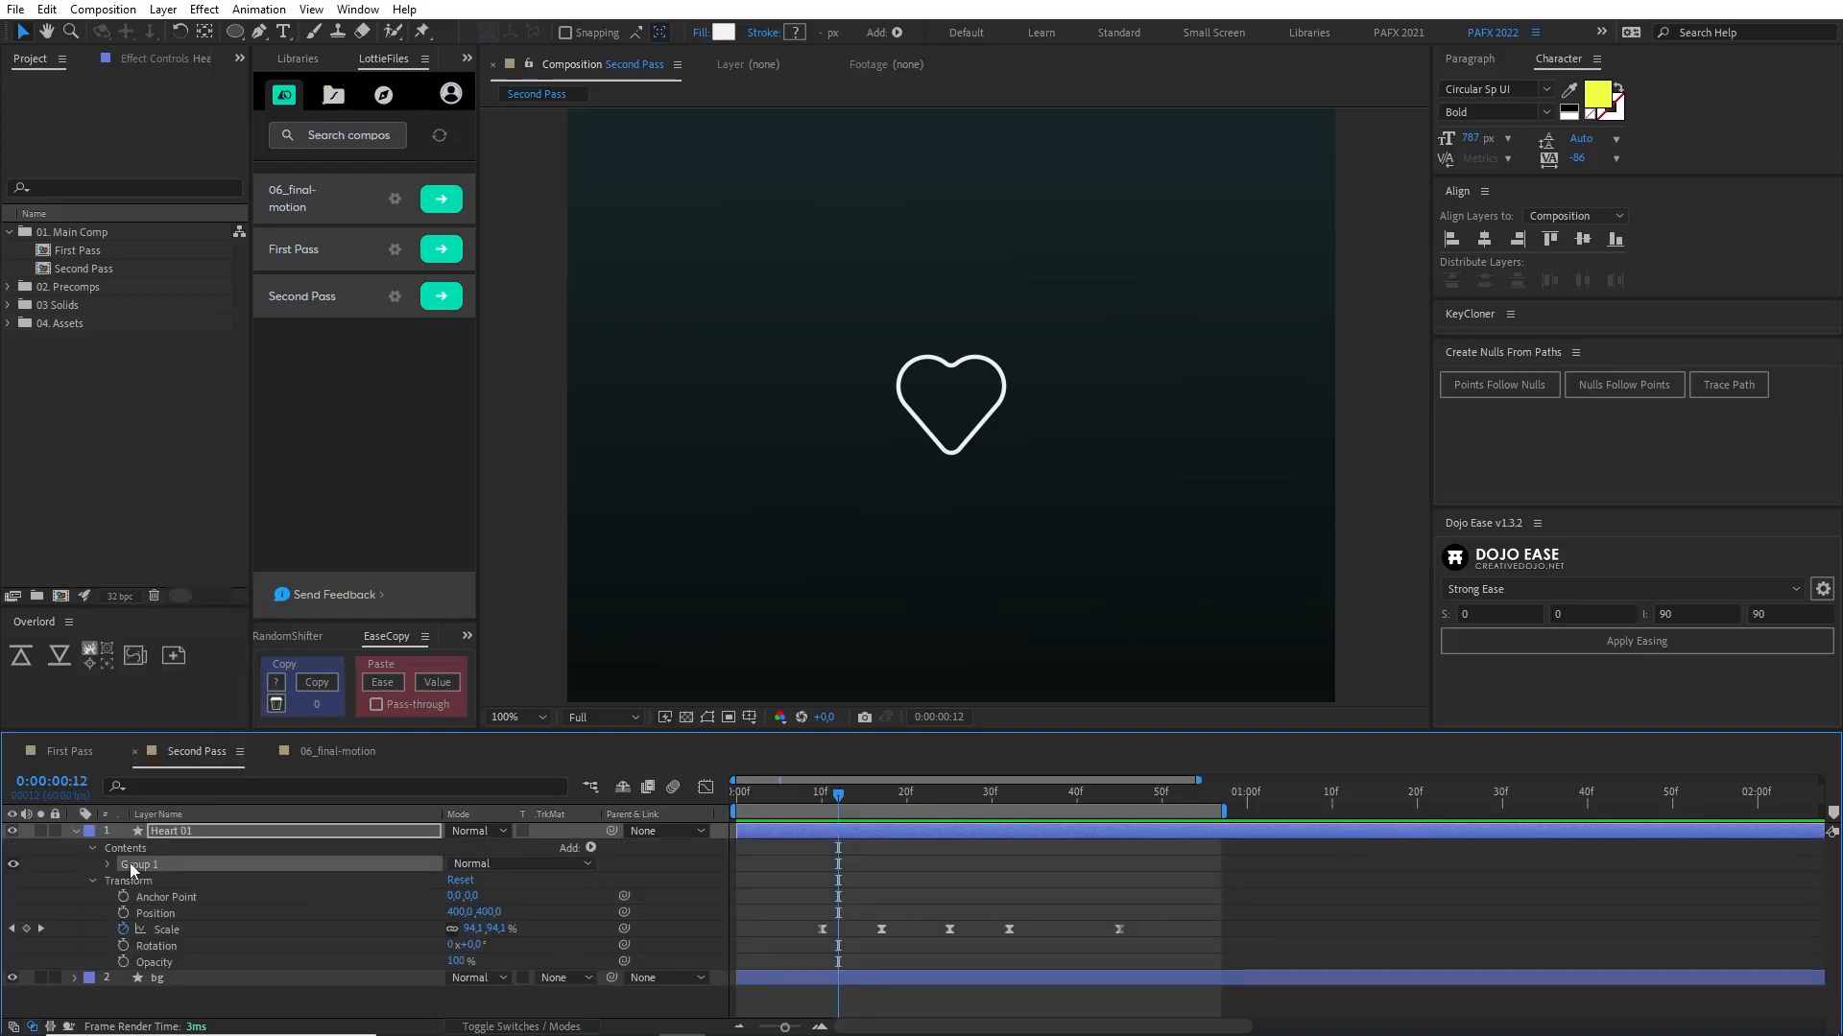
pyautogui.click(109, 864)
pyautogui.click(151, 881)
pyautogui.press('.')
pyautogui.click(1005, 454)
pyautogui.scroll(2, 998, 442)
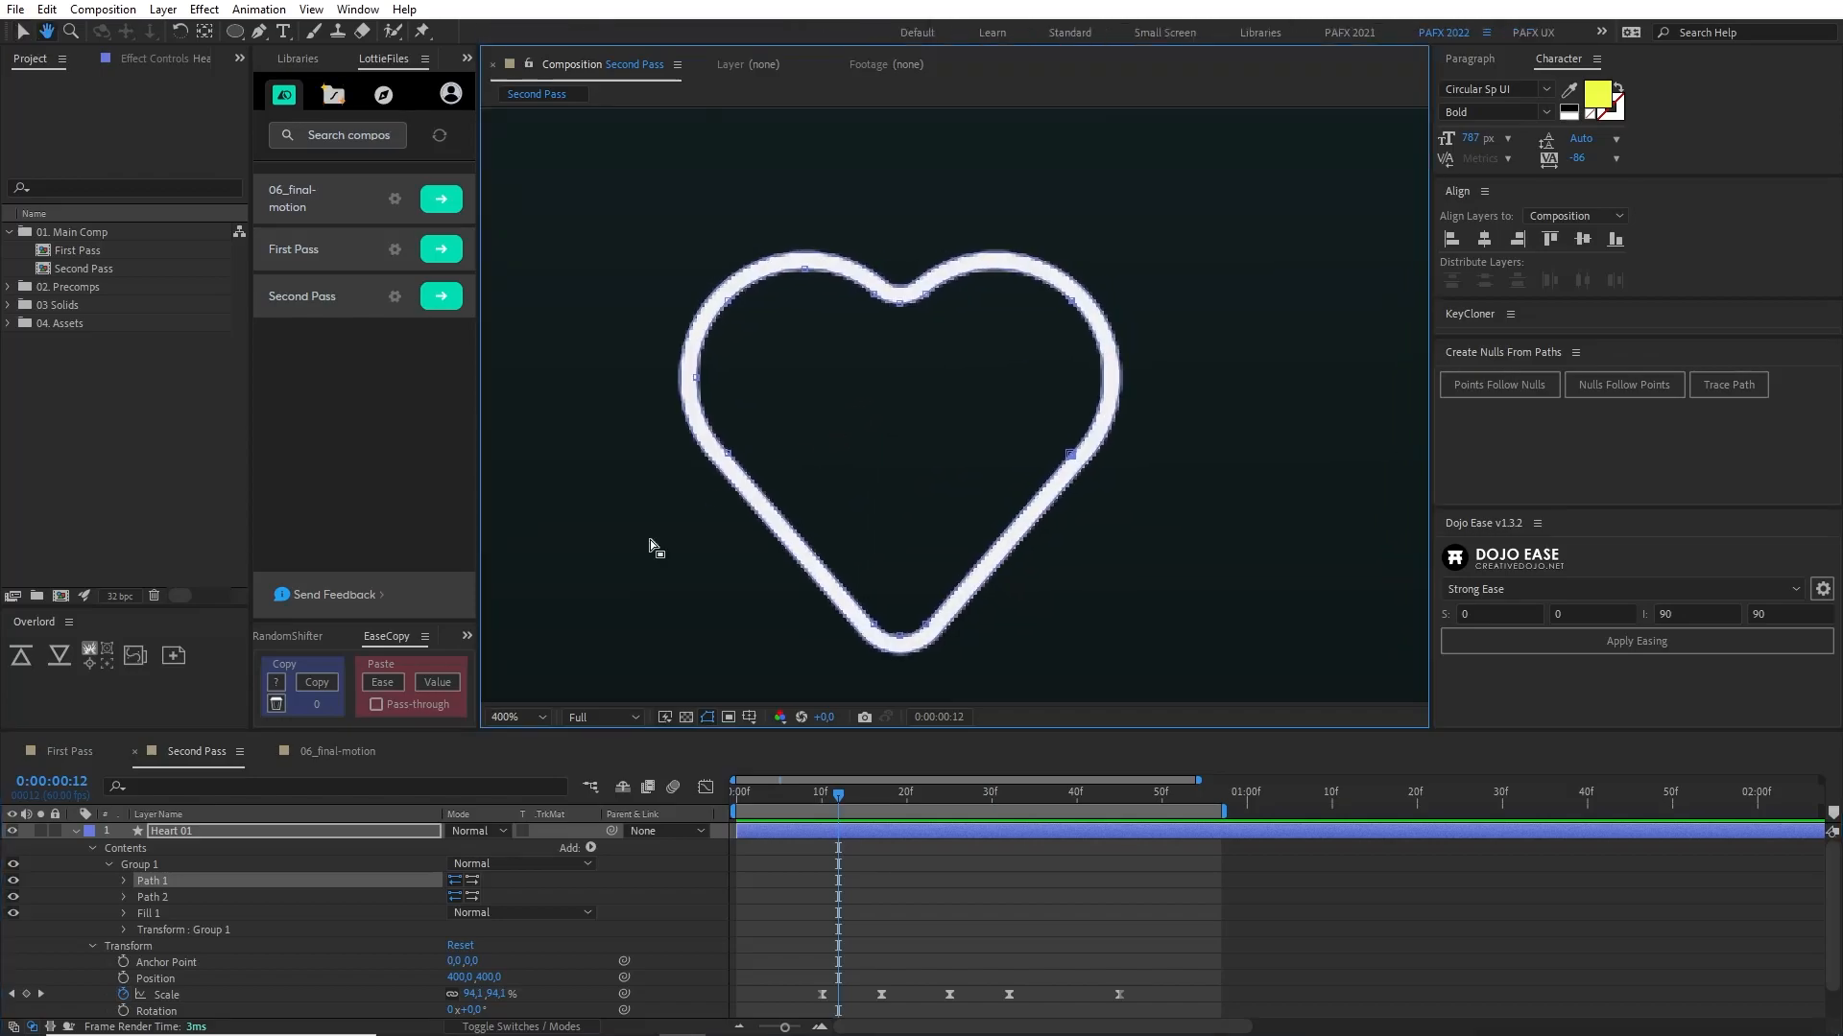
# Step: Examine how Path 1, Path 2 and Fill 1 in Group 1 form the heart outline
pyautogui.click(186, 899)
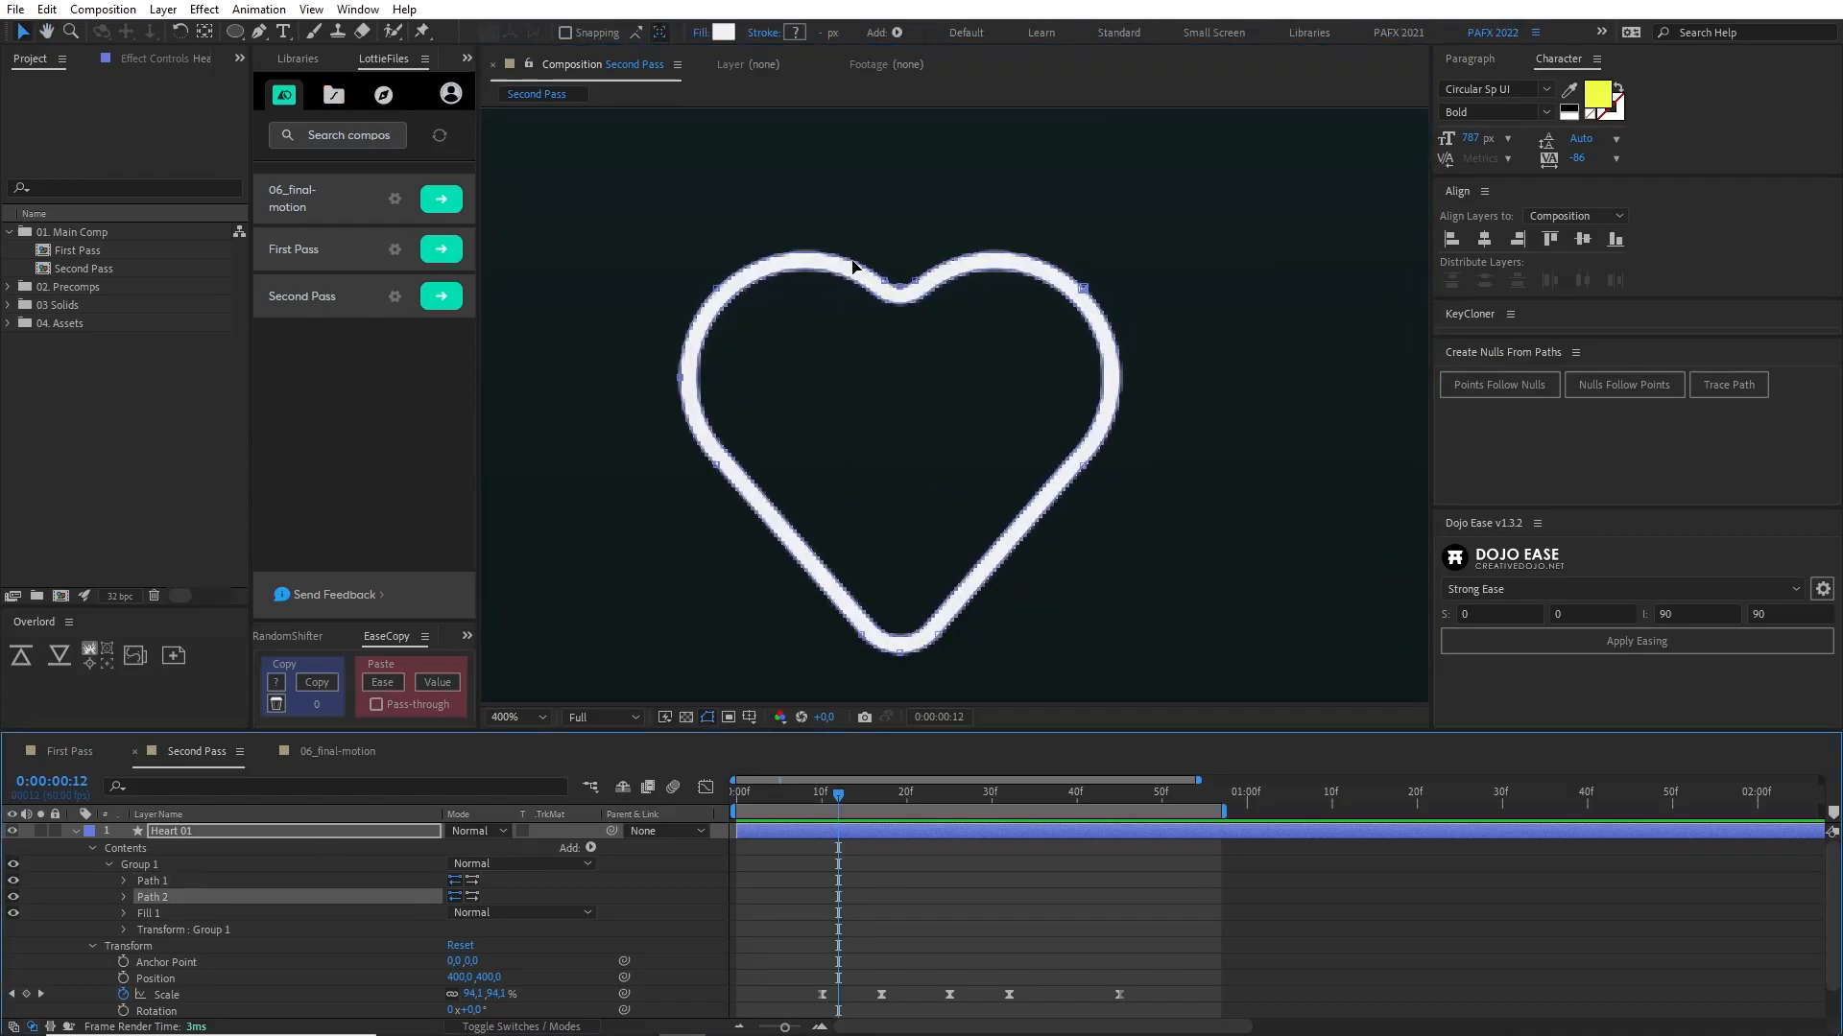
pyautogui.click(204, 883)
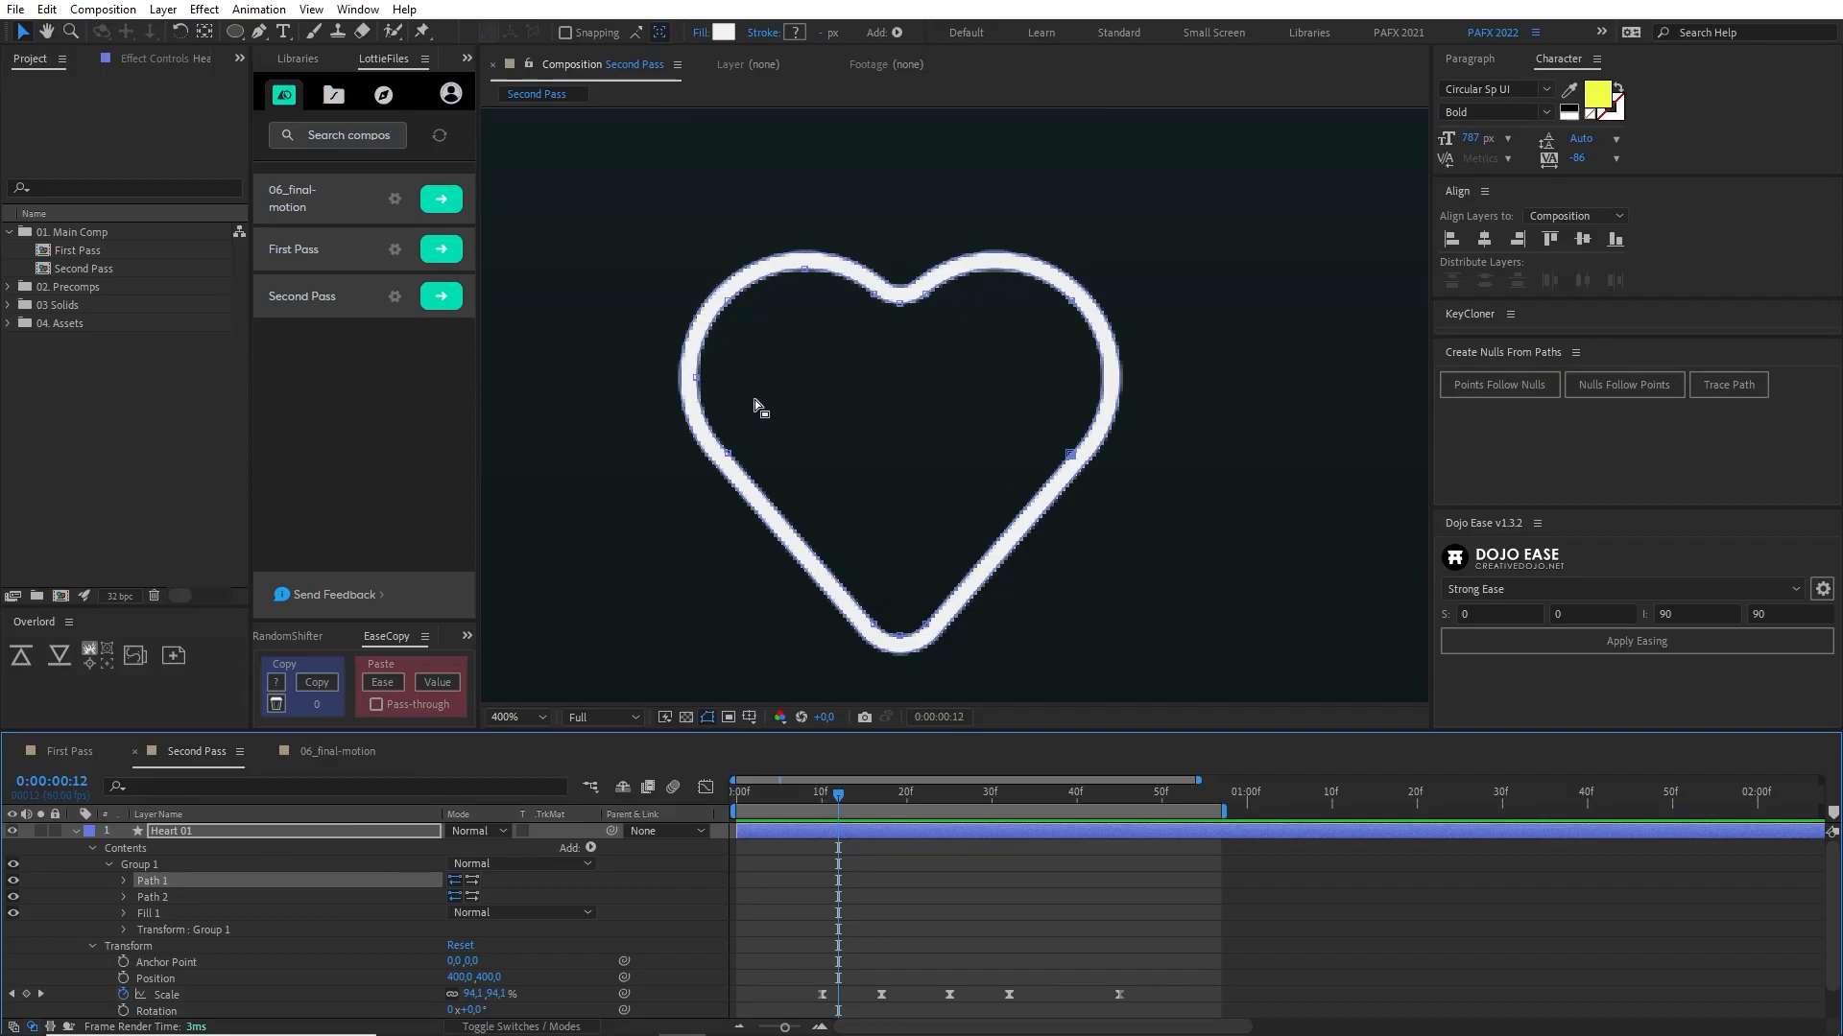
pyautogui.click(153, 913)
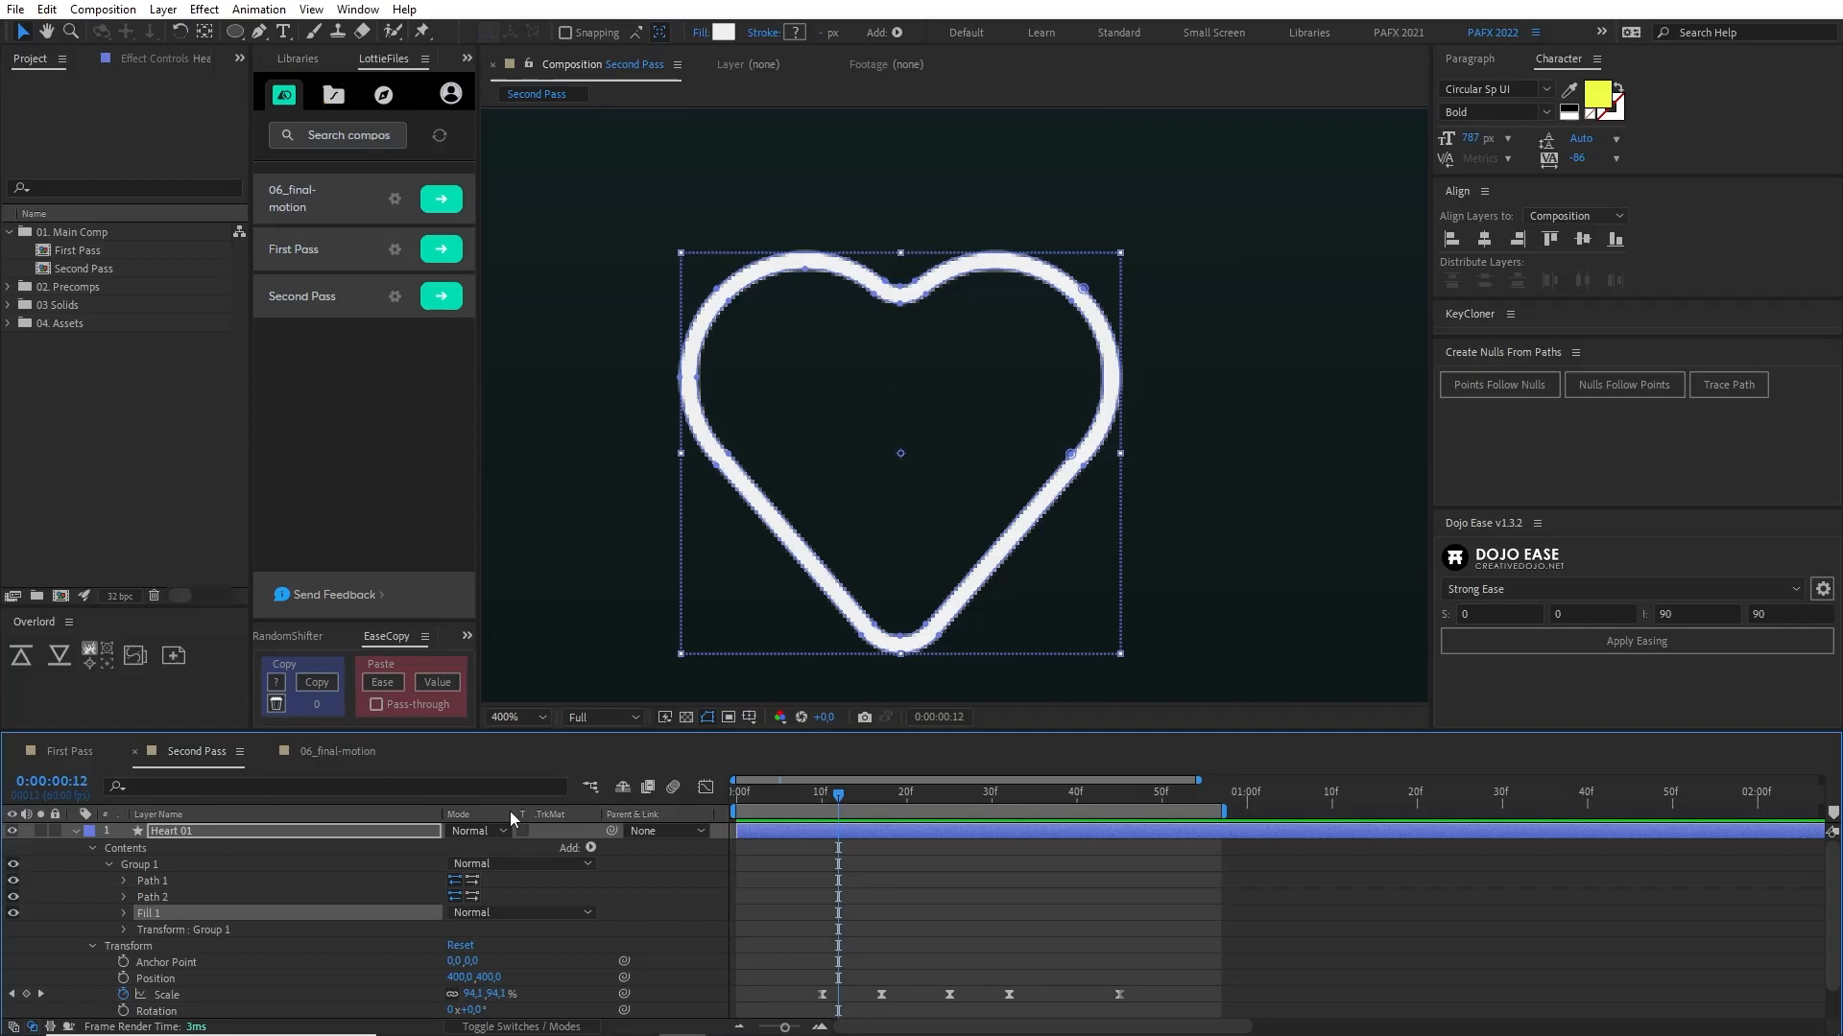
pyautogui.click(205, 831)
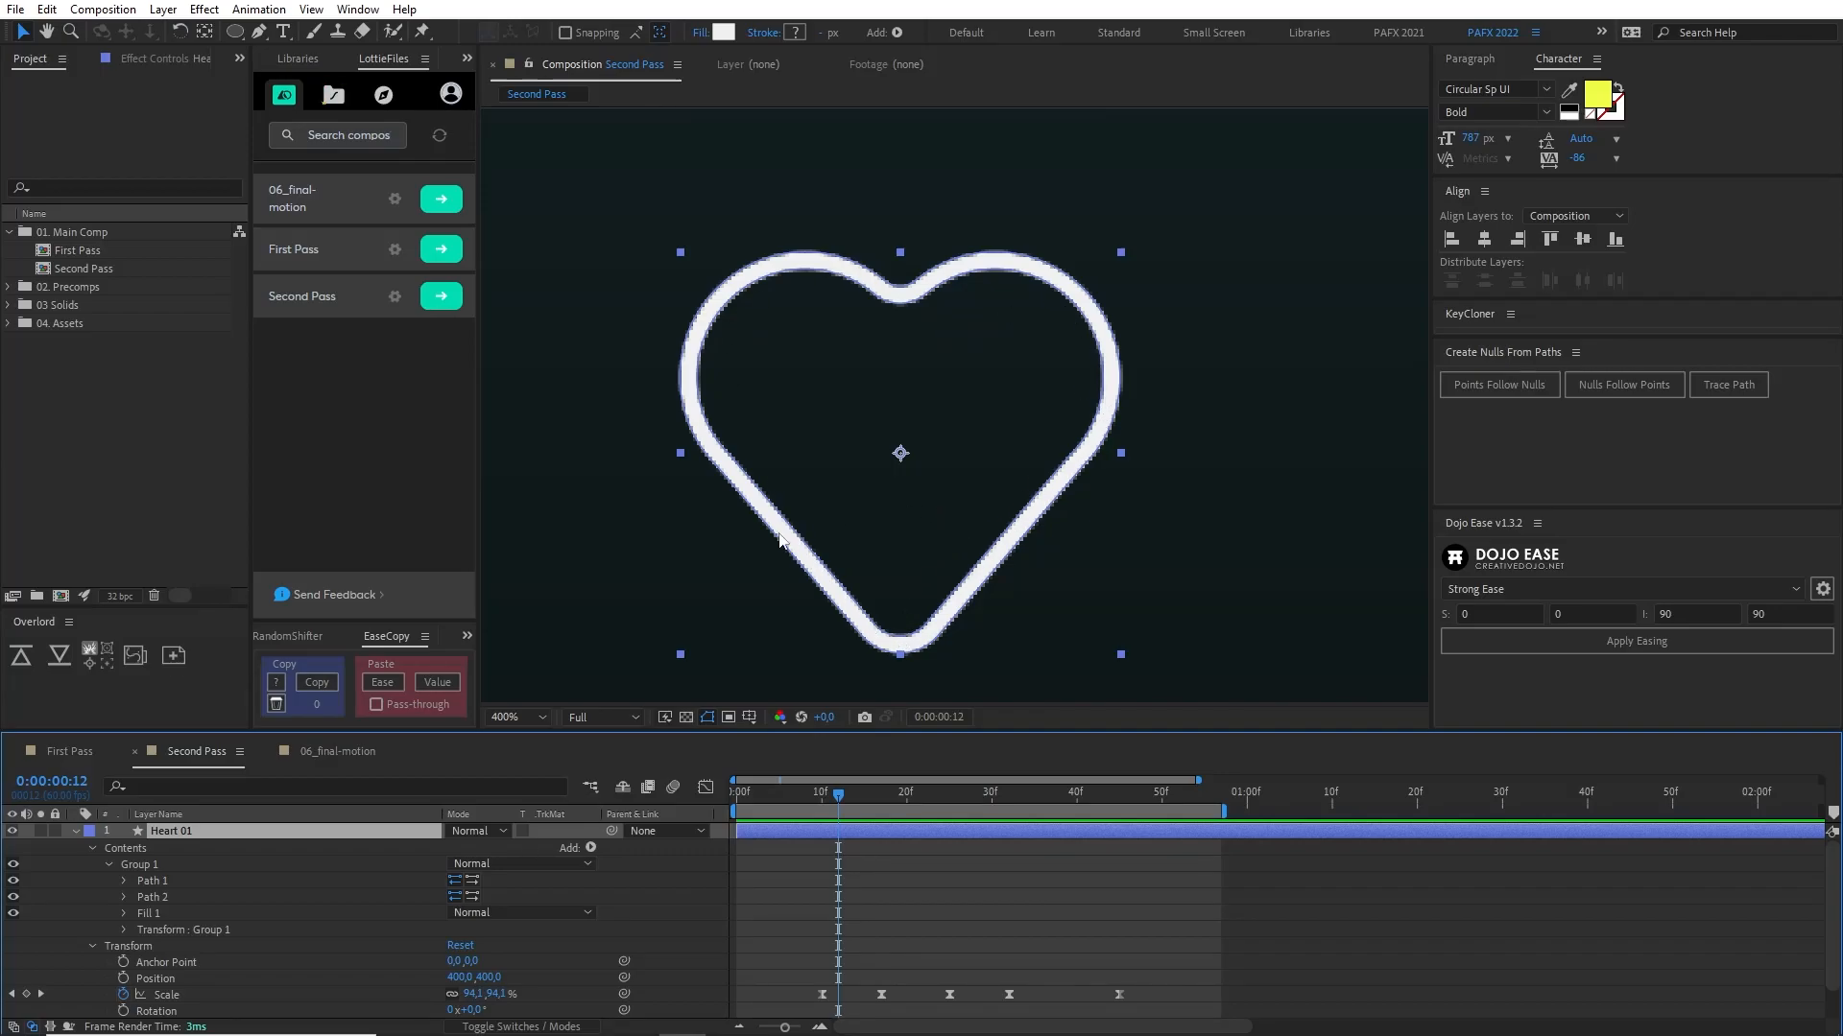
pyautogui.click(142, 864)
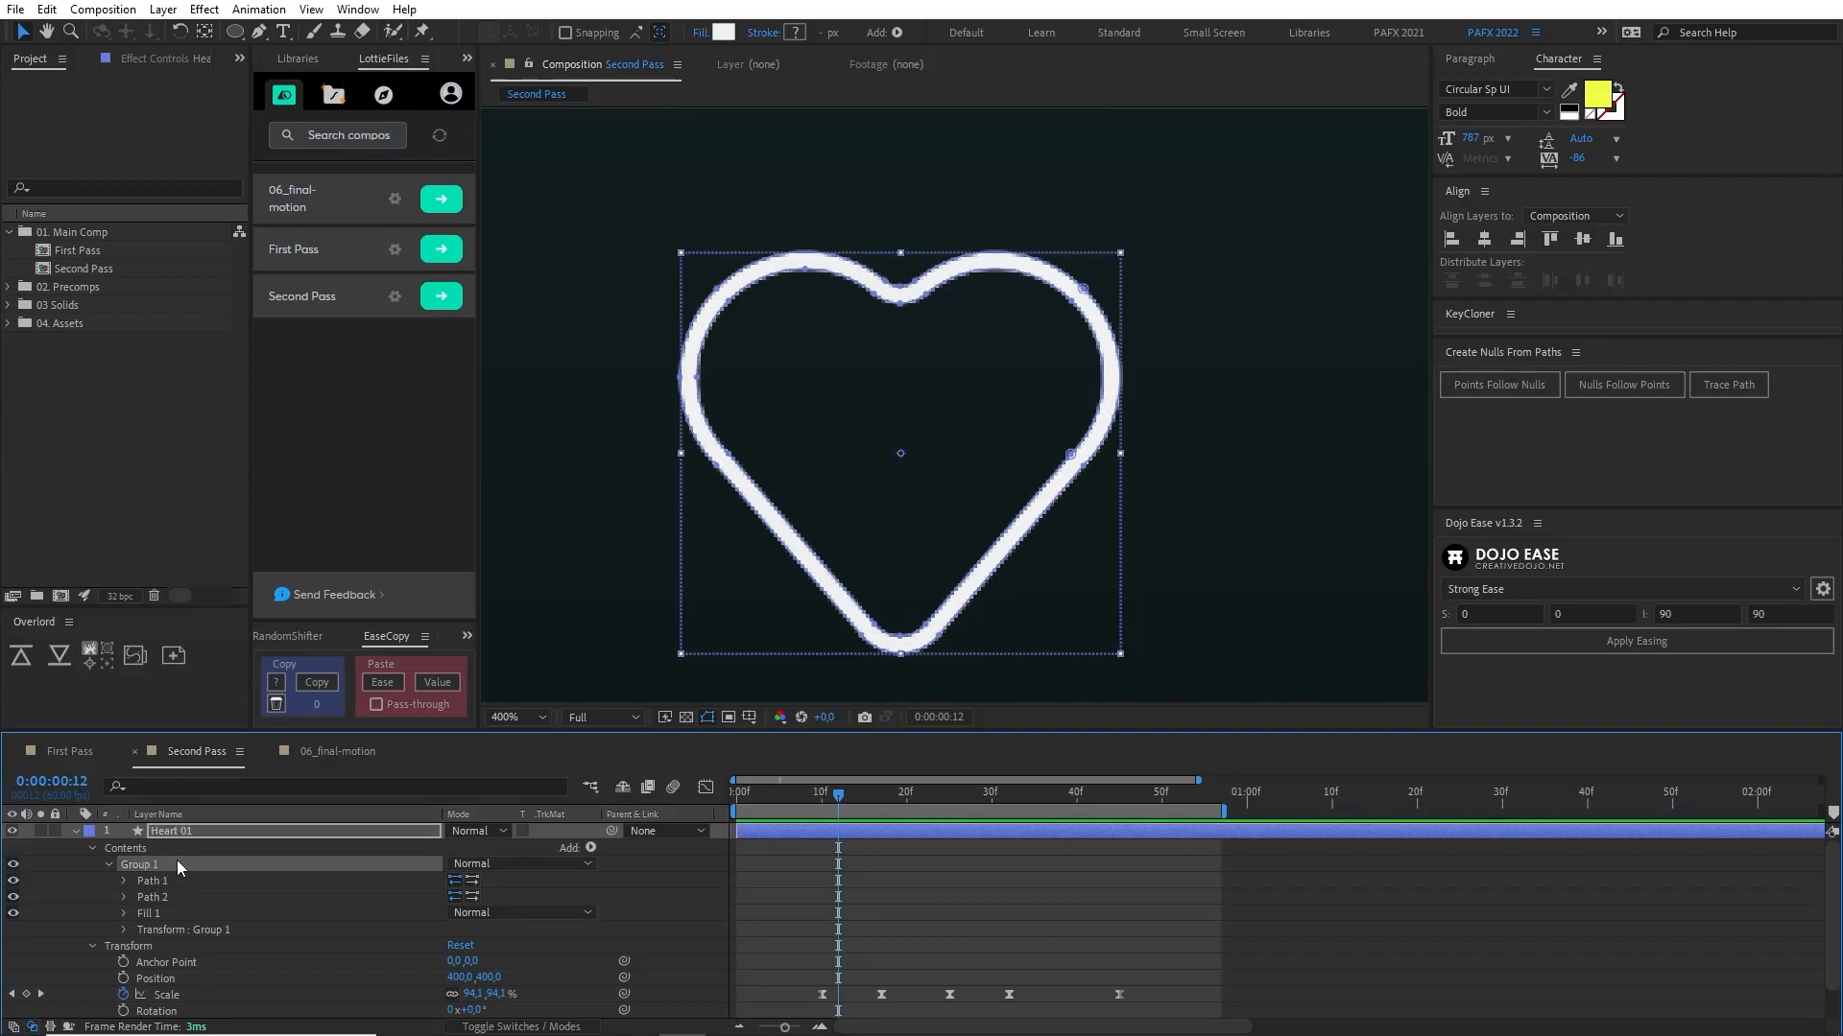
pyautogui.click(149, 882)
pyautogui.click(157, 897)
pyautogui.click(161, 882)
pyautogui.click(166, 898)
pyautogui.click(168, 881)
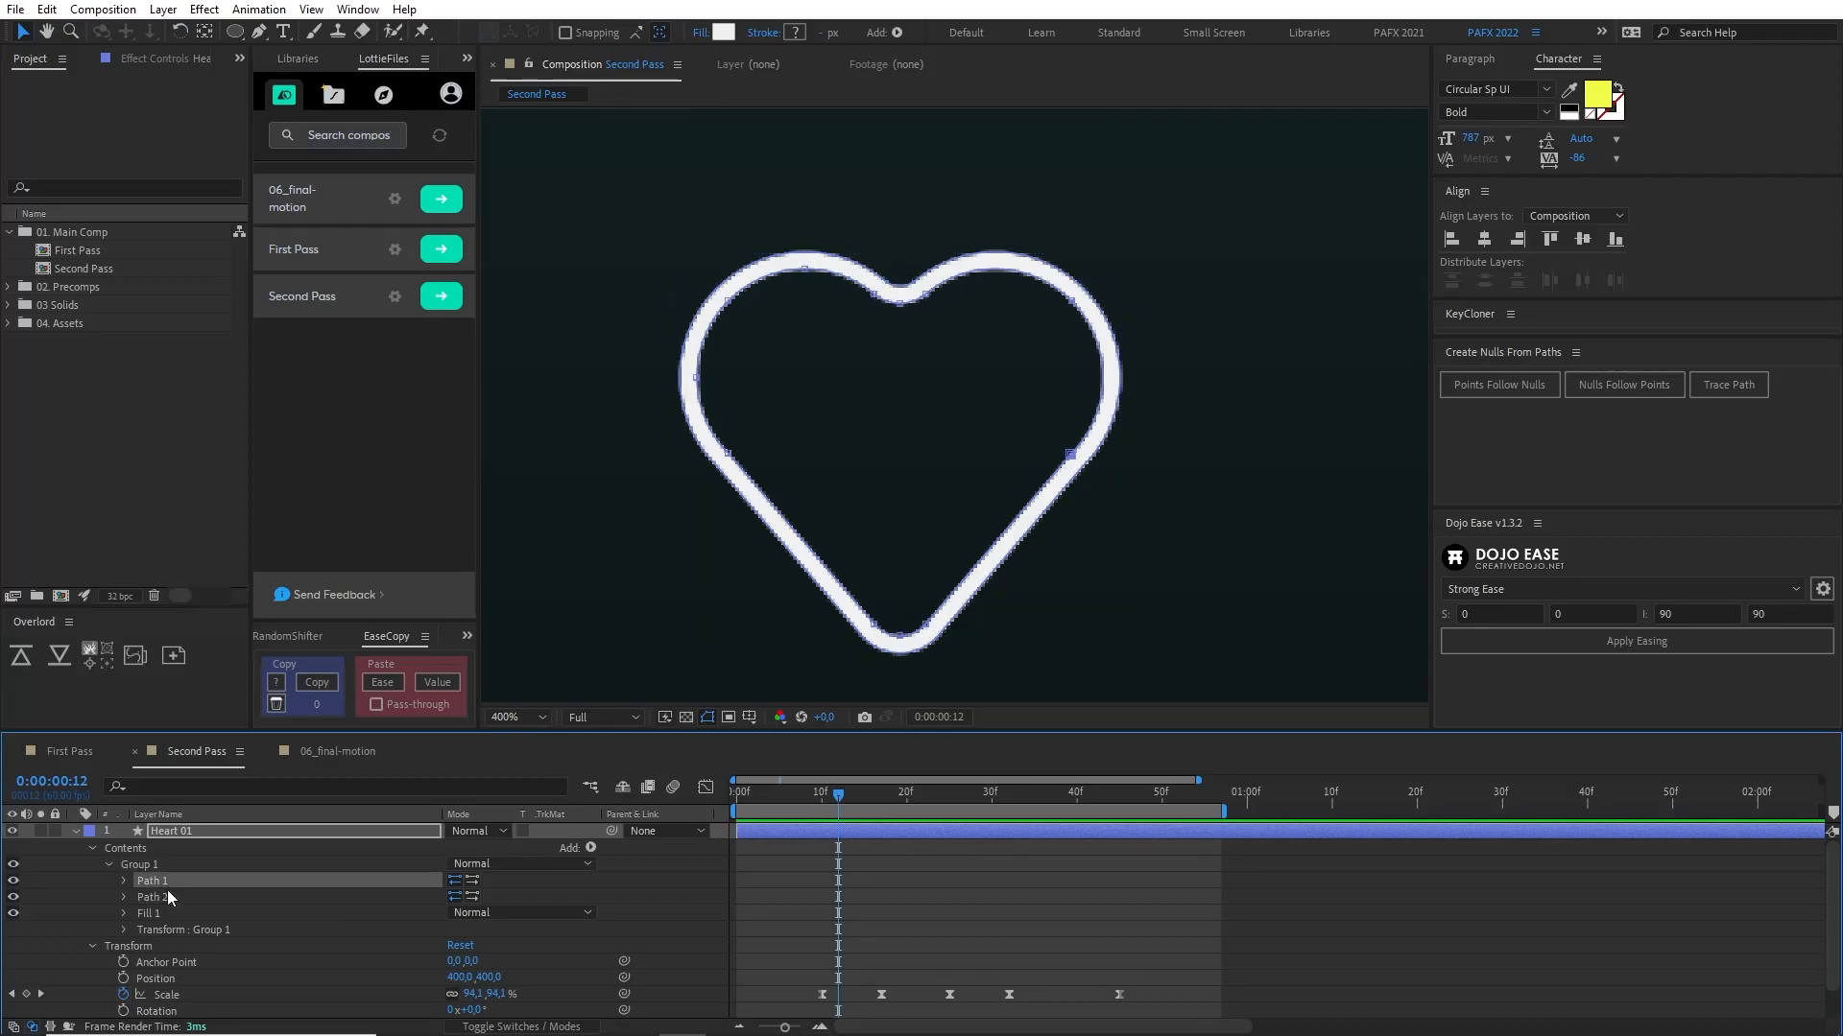
pyautogui.click(166, 899)
# Step: Inspect Group 1's transform properties and compare its inner and outer heart paths again
pyautogui.click(158, 930)
pyautogui.click(123, 928)
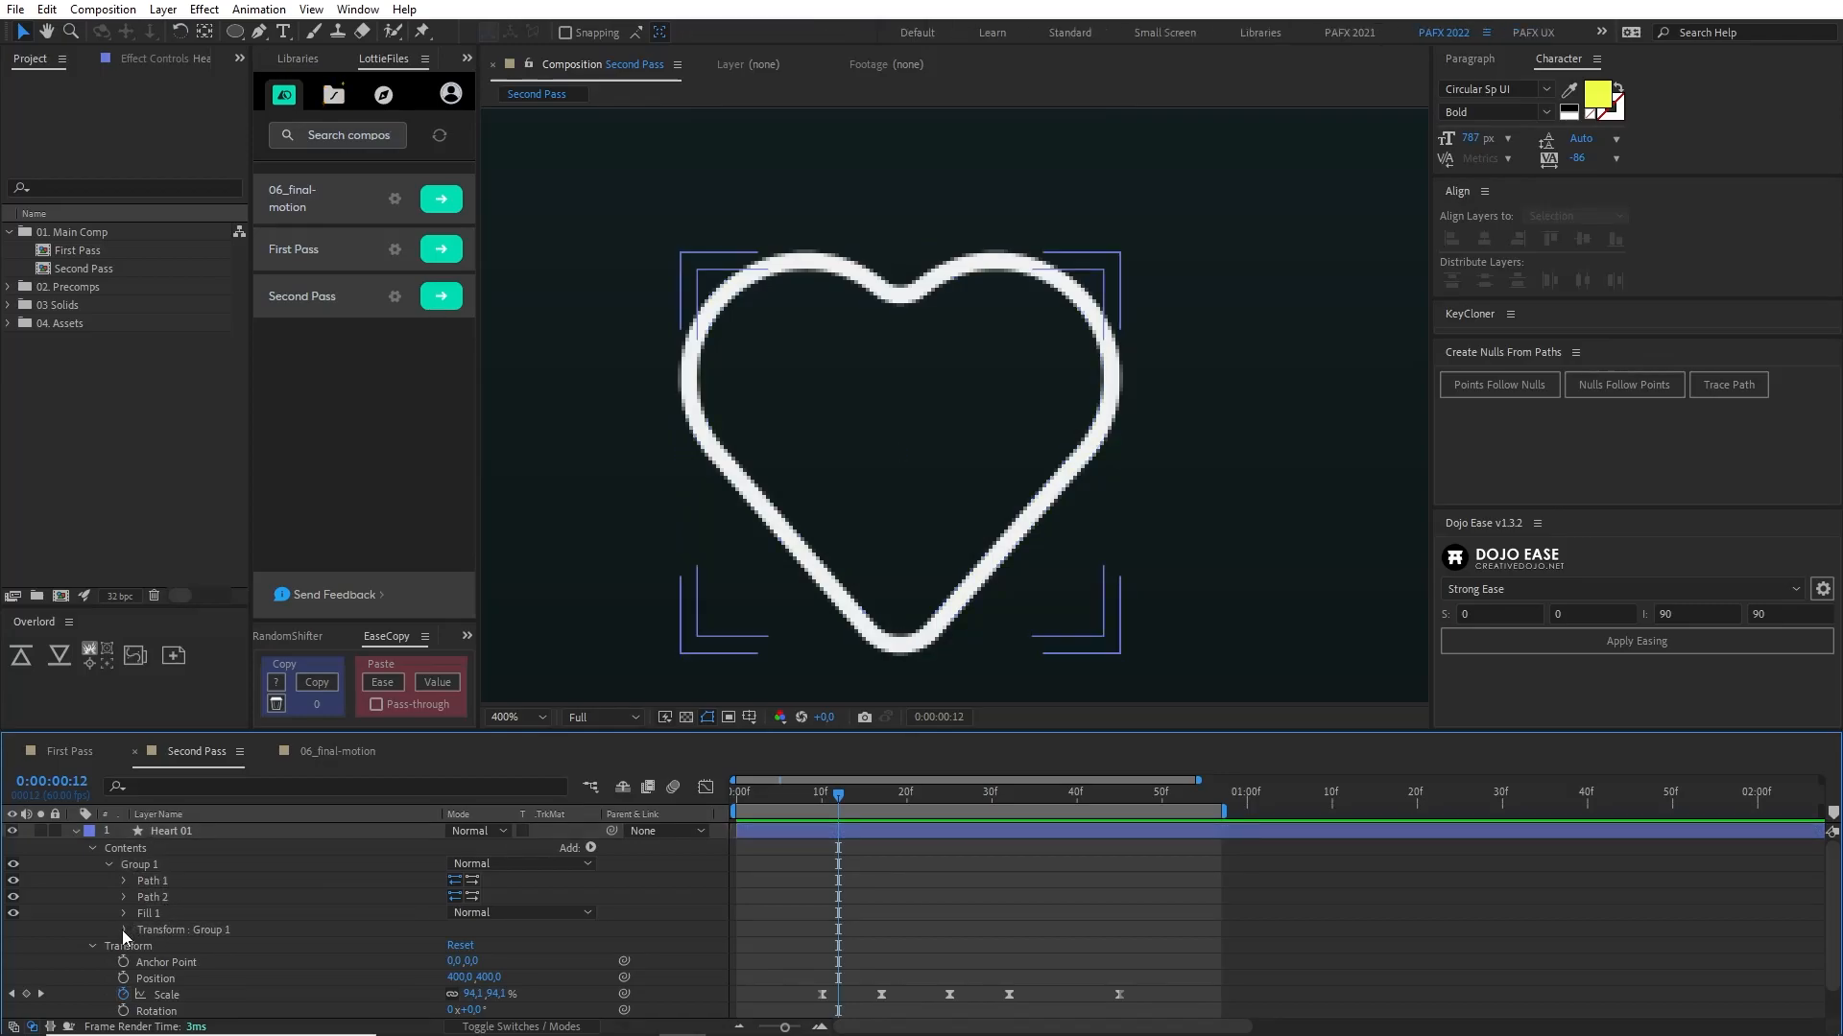
pyautogui.click(123, 930)
pyautogui.scroll(-1, 122, 921)
pyautogui.click(125, 898)
pyautogui.click(174, 901)
pyautogui.scroll(1, 134, 868)
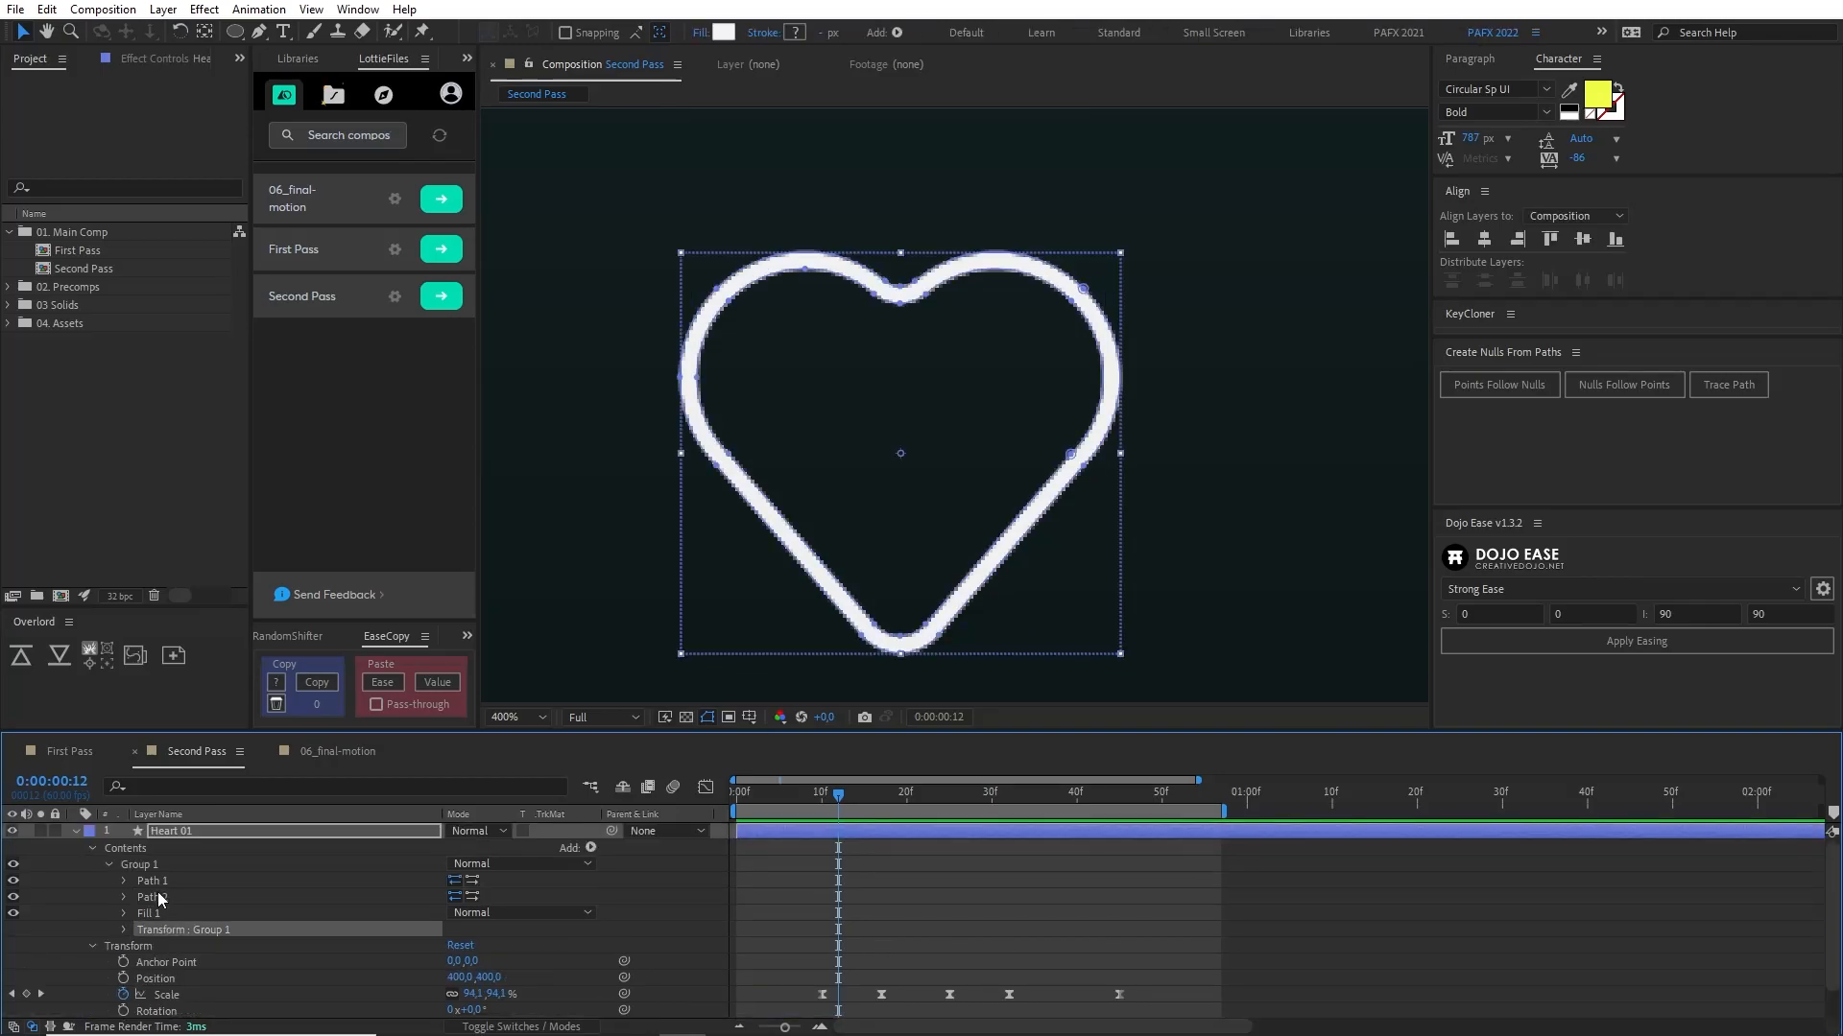
pyautogui.click(132, 864)
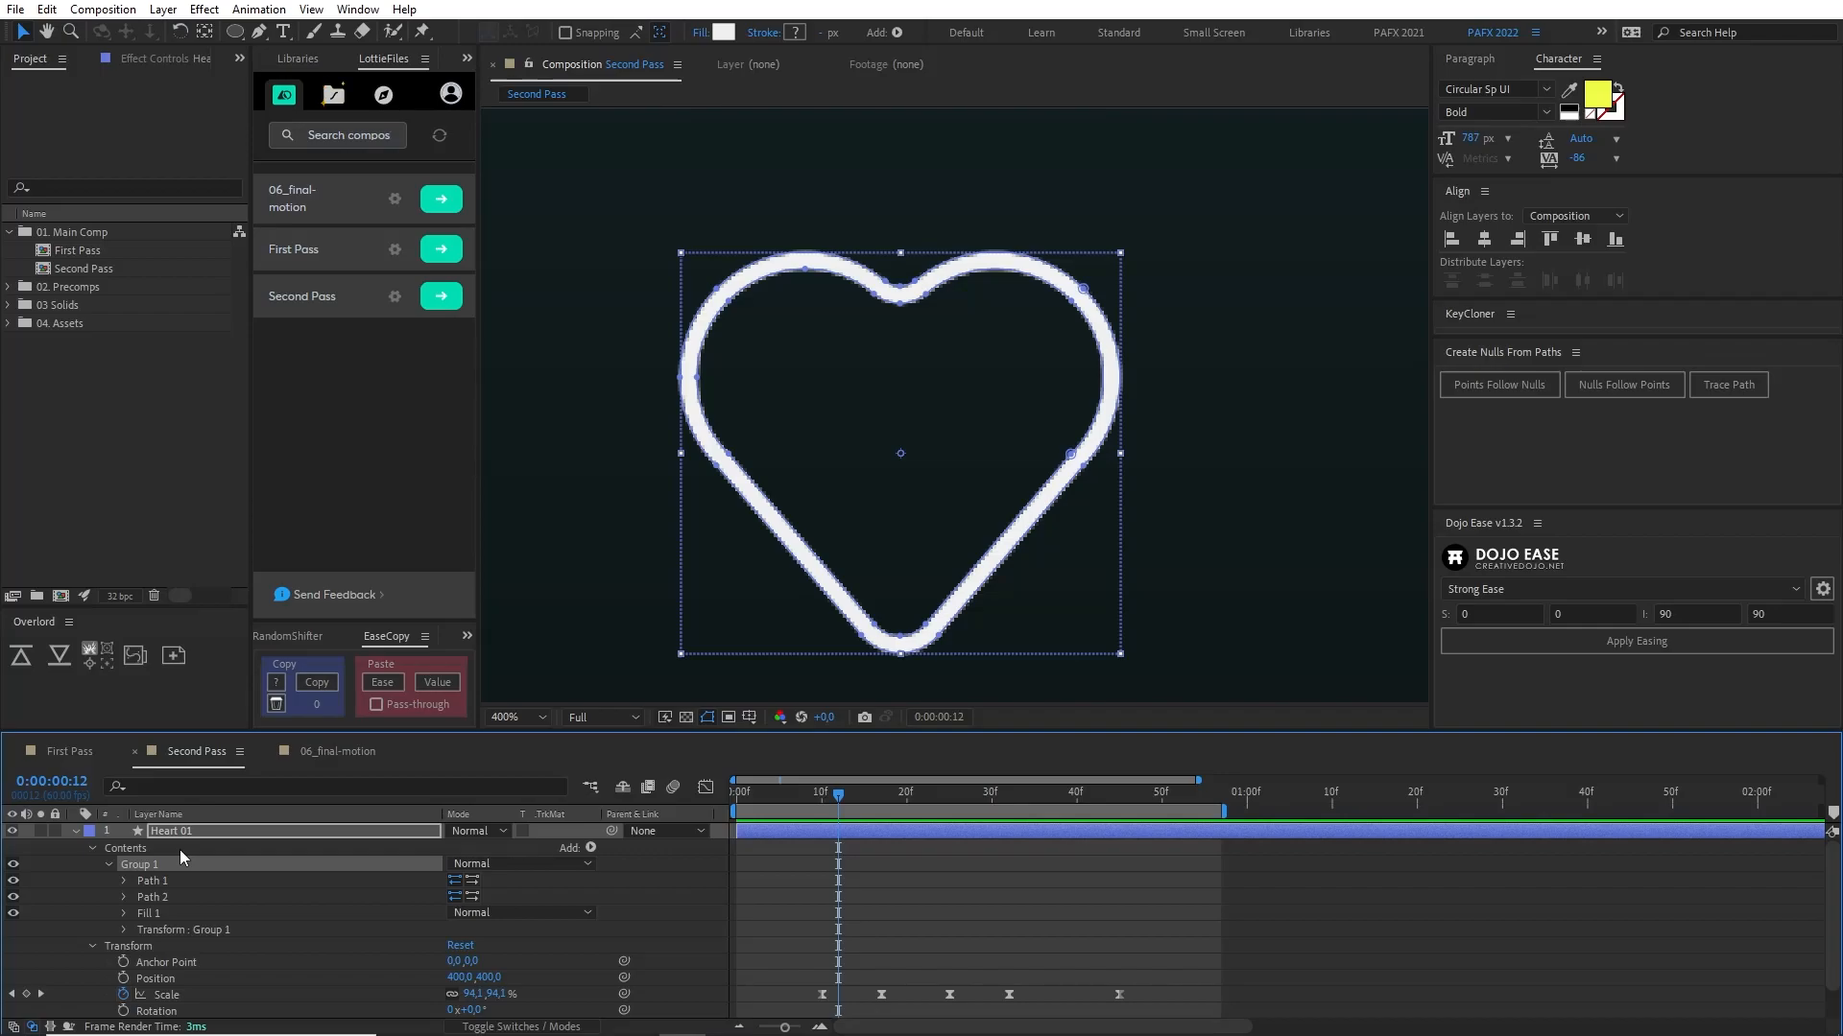
pyautogui.click(173, 880)
pyautogui.click(175, 892)
pyautogui.click(178, 882)
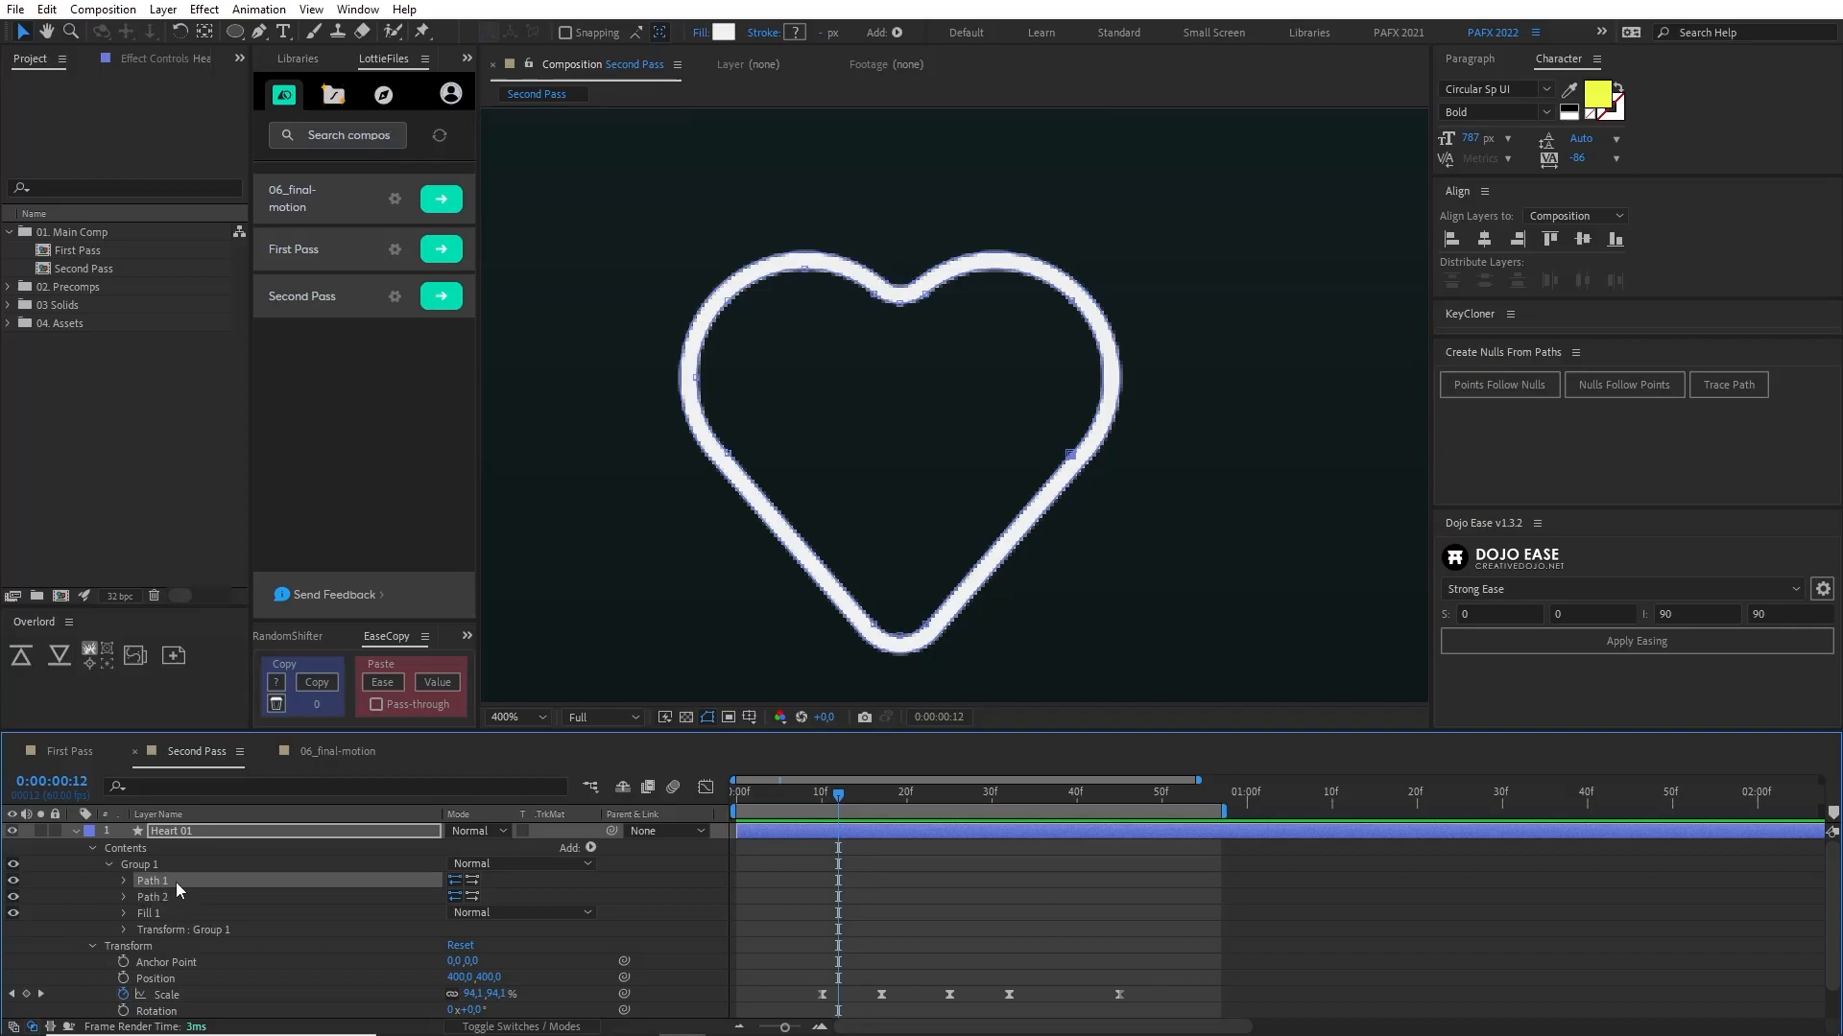
# Step: Put Path 1 and Path 2 of the Heart 01 layer each into a separate shape group of its own
pyautogui.hotkey('ctrl', 'g')
pyautogui.click(165, 898)
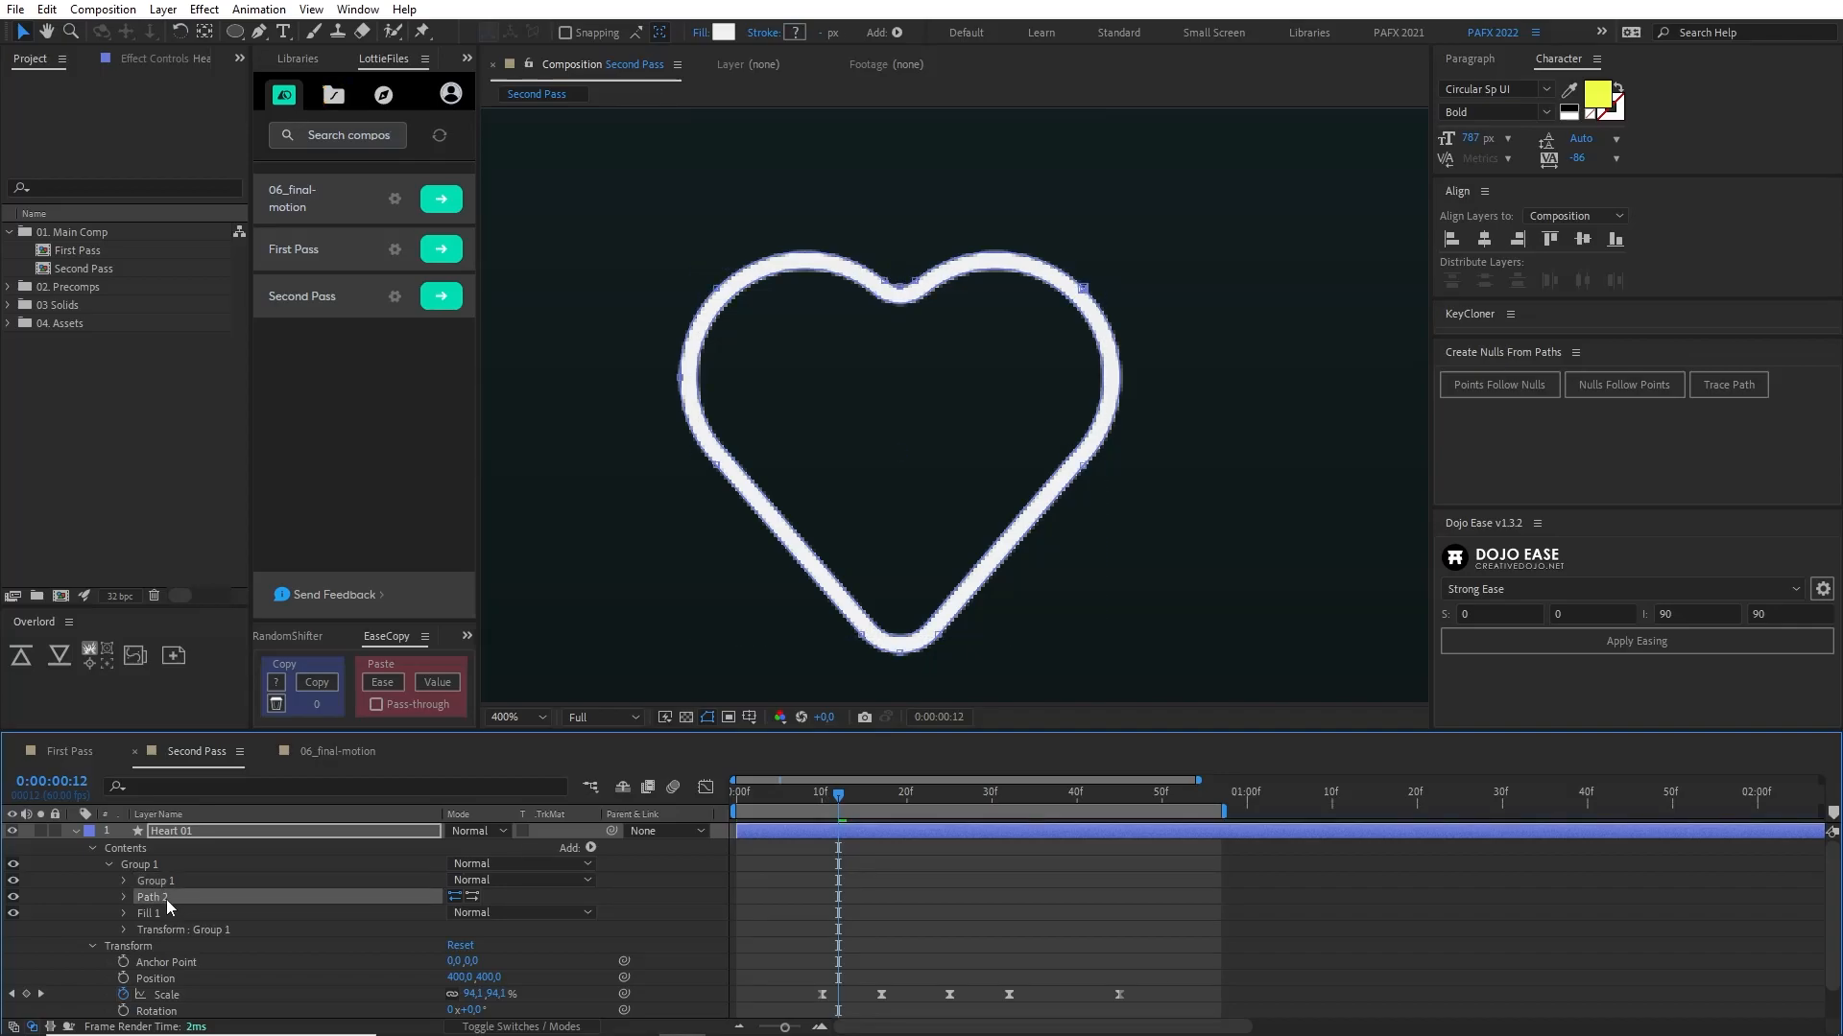
pyautogui.hotkey('ctrl', 'g')
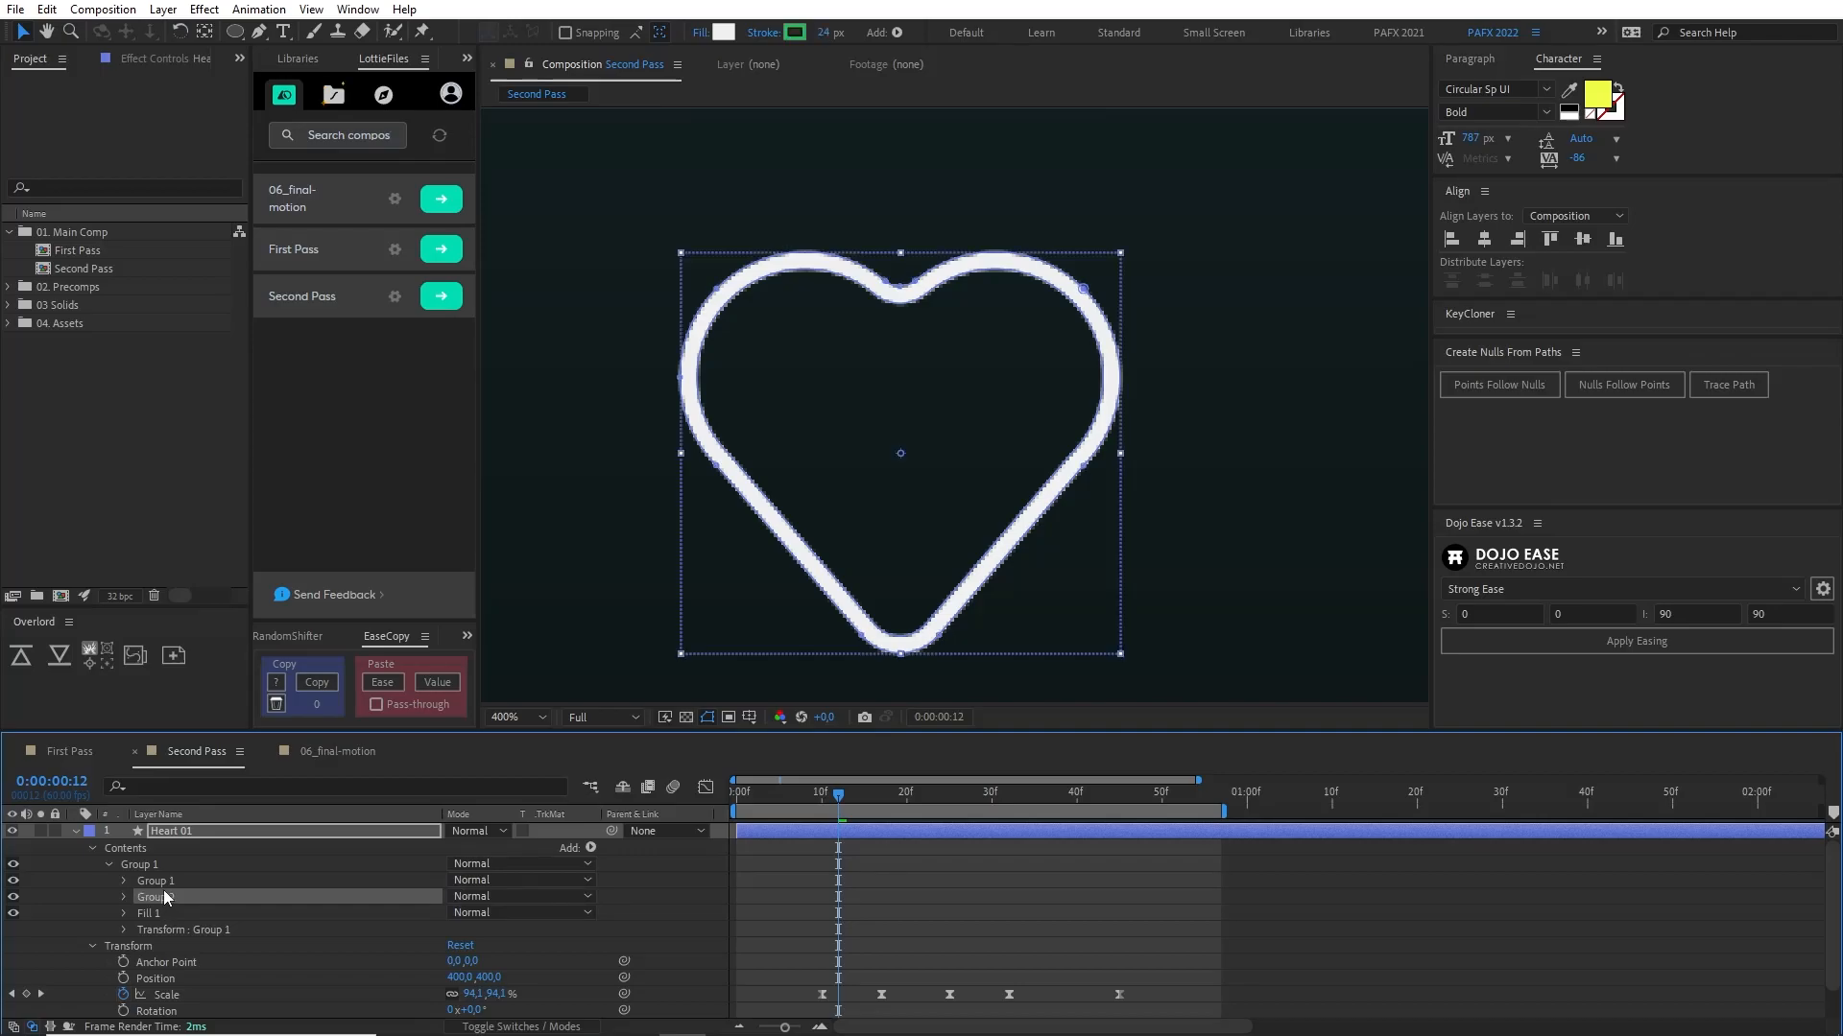
# Step: Rename the outer heart path's group "Path de Fora" and the inner heart path's group "Path de Dentro"
pyautogui.press('Return')
pyautogui.write('Path de Fora')
pyautogui.press('Return')
pyautogui.press('Return')
pyautogui.press('Return')
pyautogui.click(174, 884)
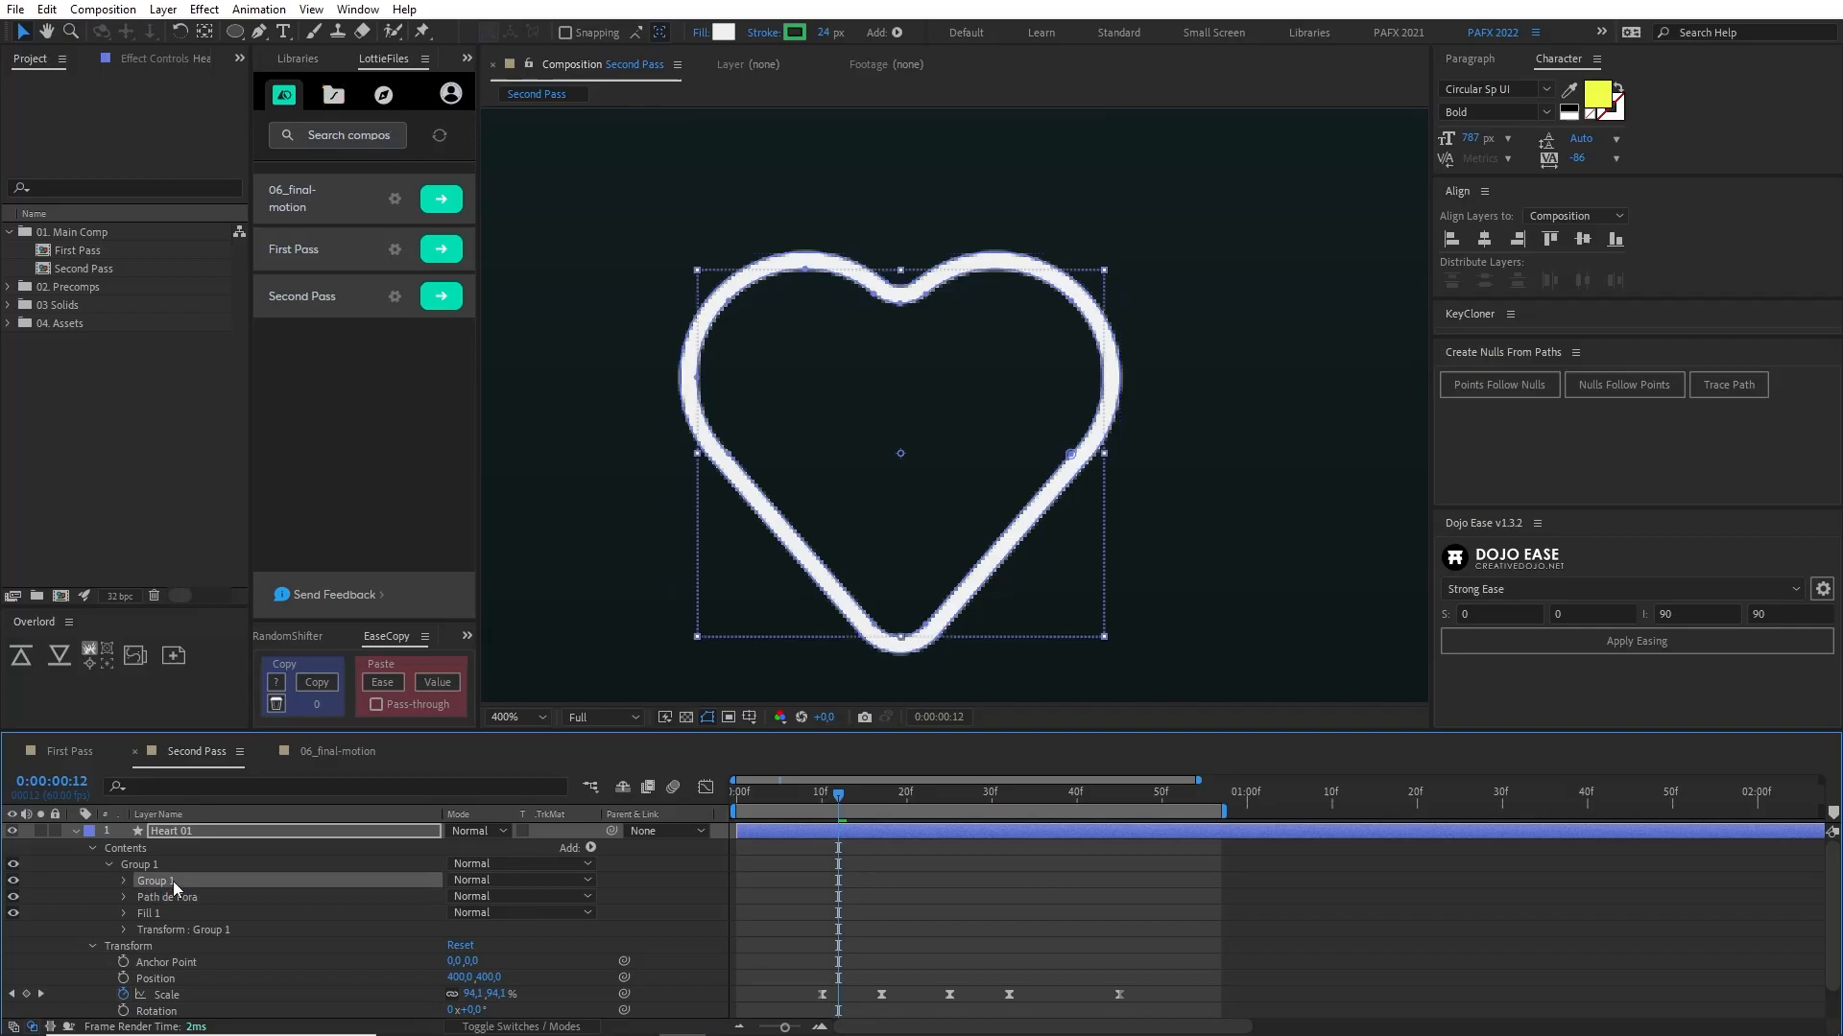
pyautogui.press('Return')
pyautogui.write('Path')
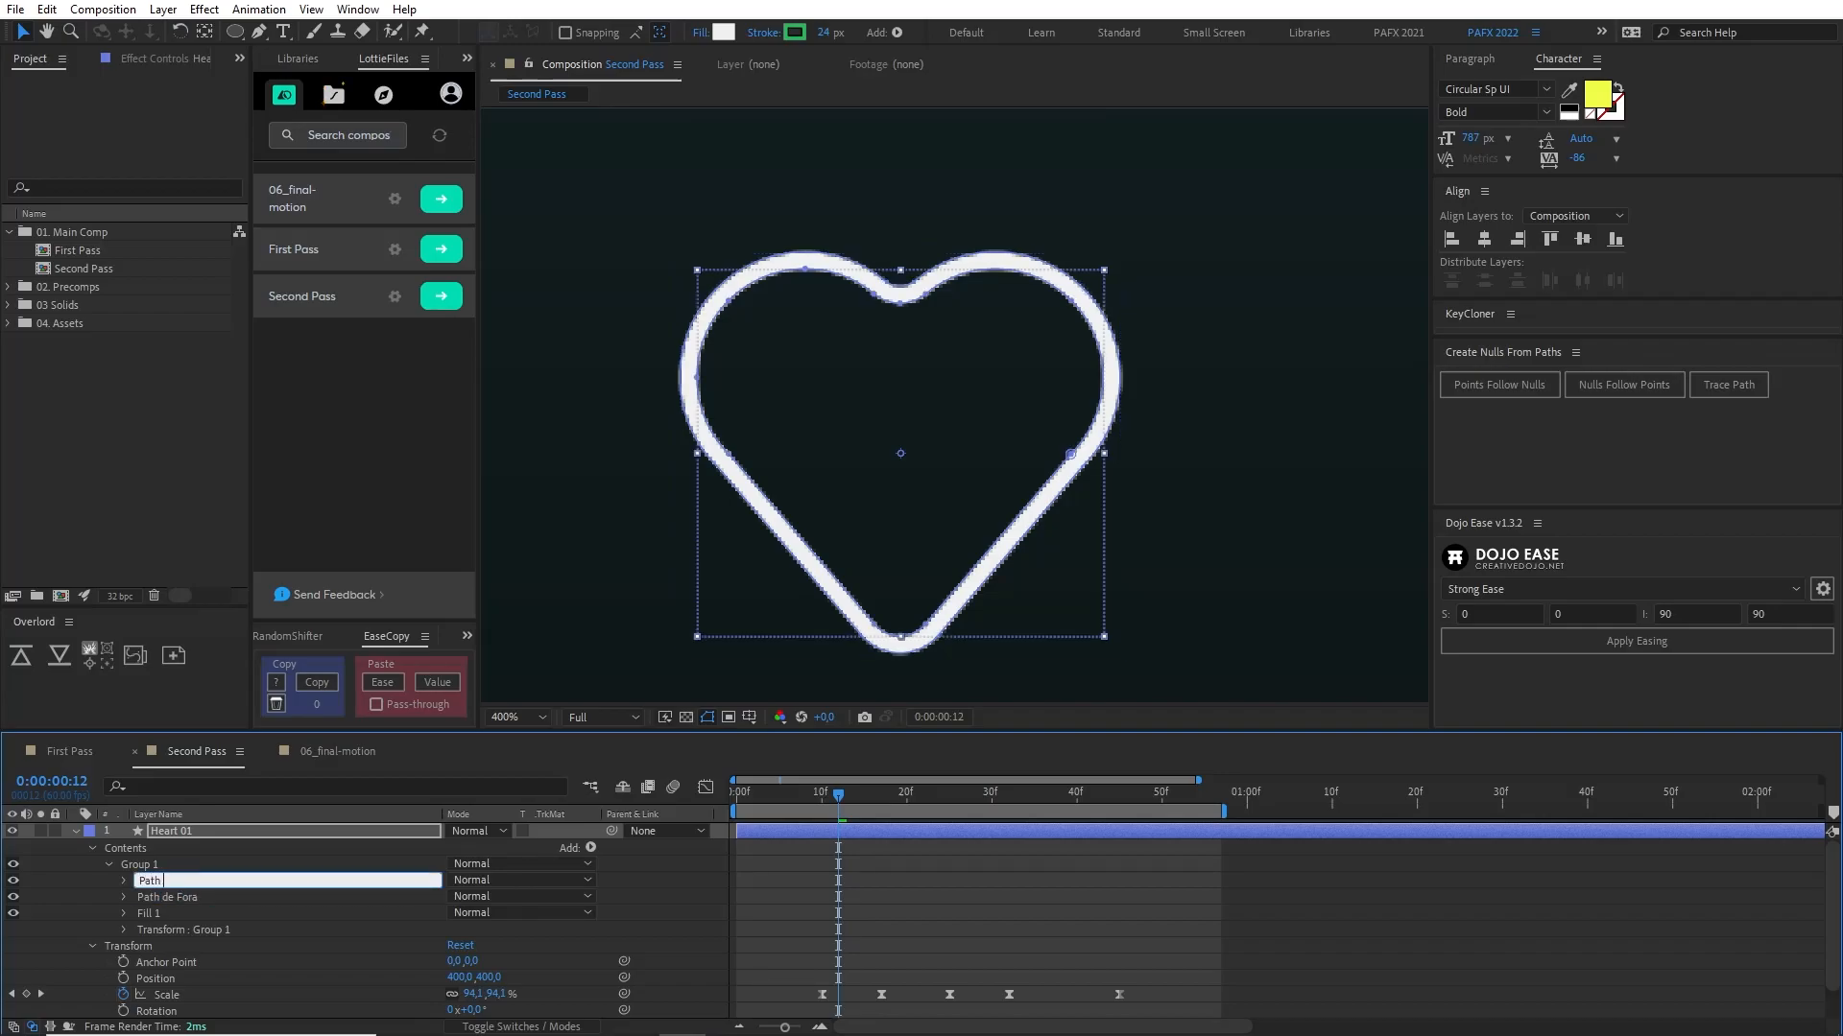
pyautogui.write(' de Dentro')
pyautogui.press('Return')
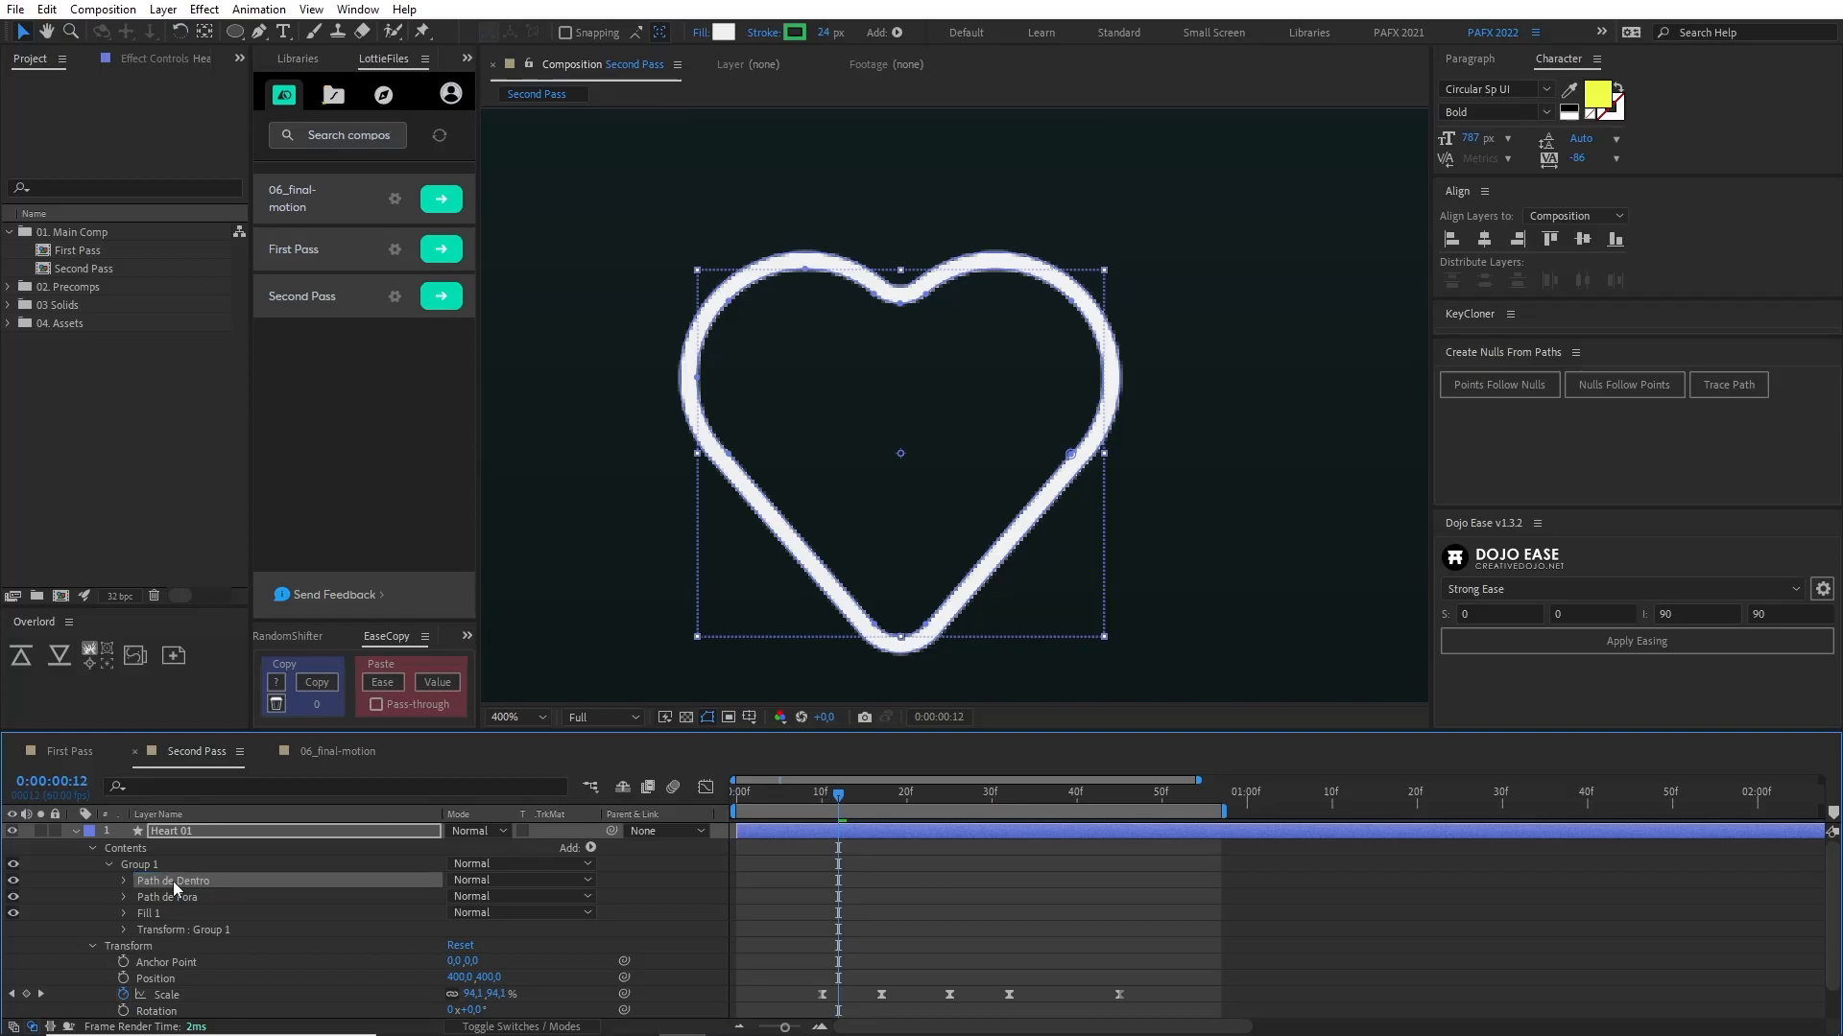
# Step: Compare the Path de Dentro and Path de Fora outlines and expand Path de Dentro's transform properties
pyautogui.click(180, 895)
pyautogui.click(184, 881)
pyautogui.click(184, 899)
pyautogui.click(200, 878)
pyautogui.click(123, 881)
pyautogui.click(222, 912)
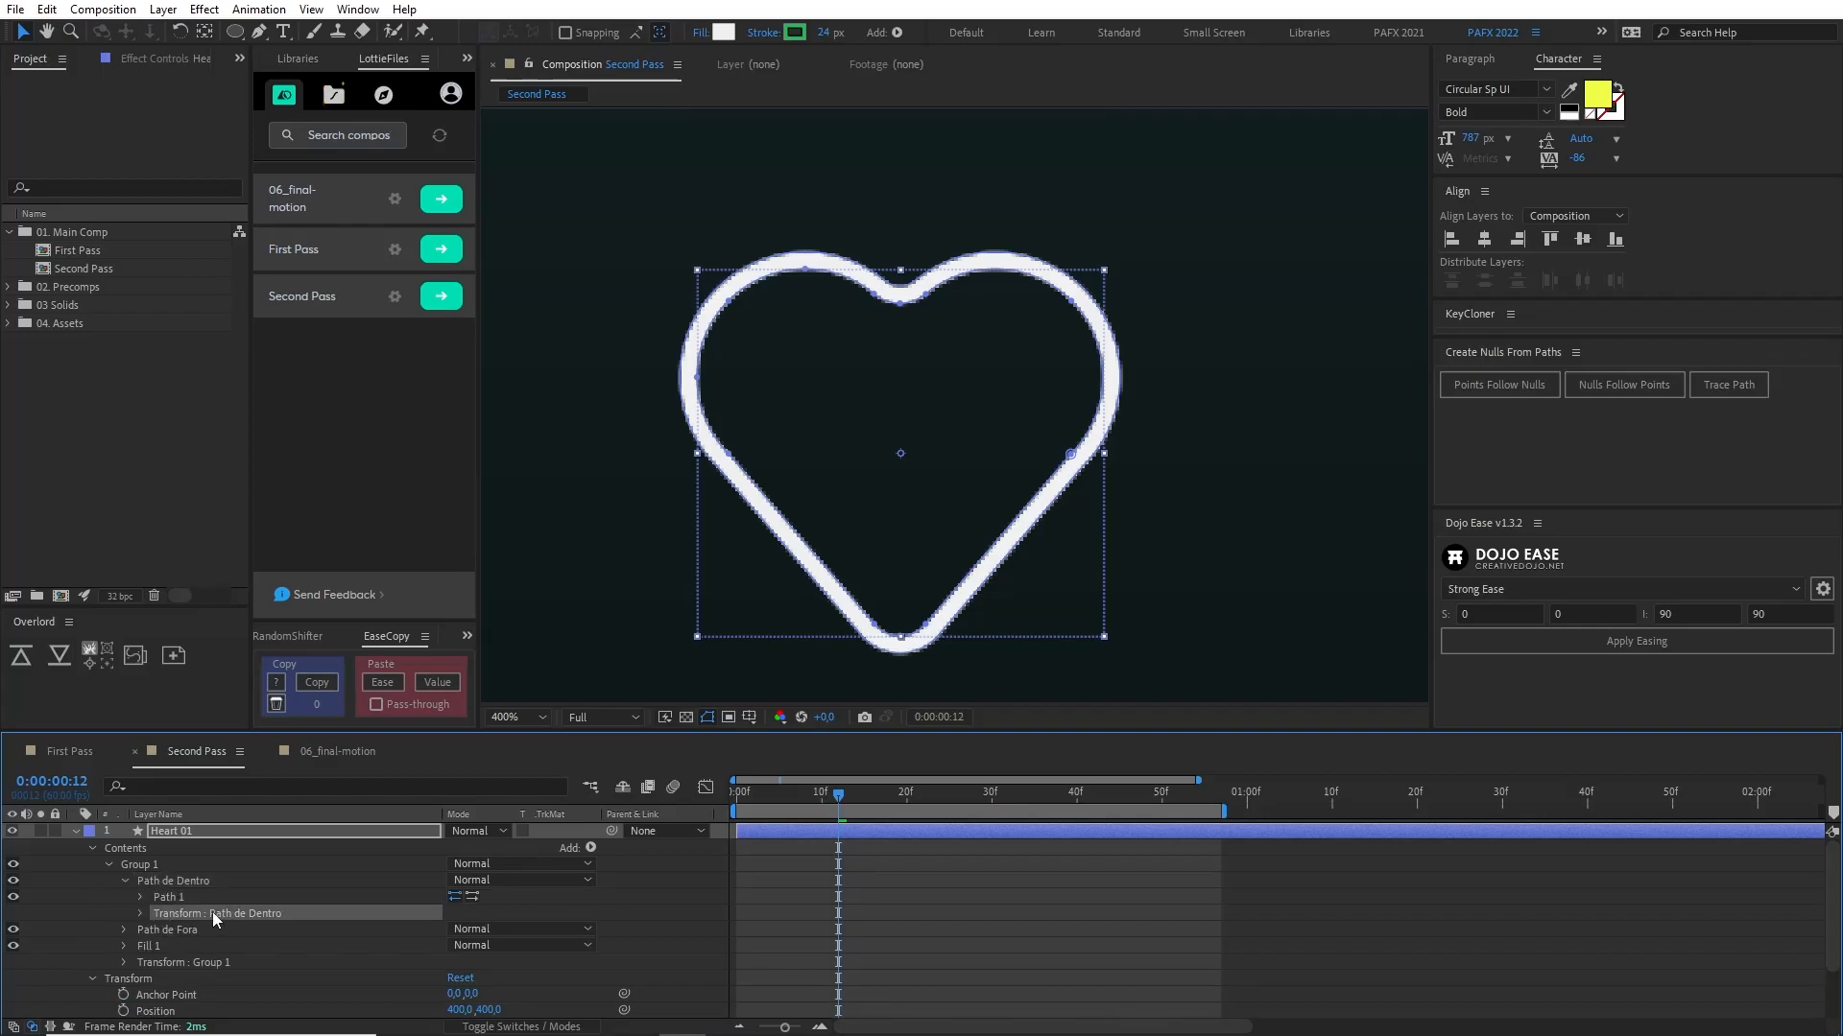
pyautogui.click(141, 915)
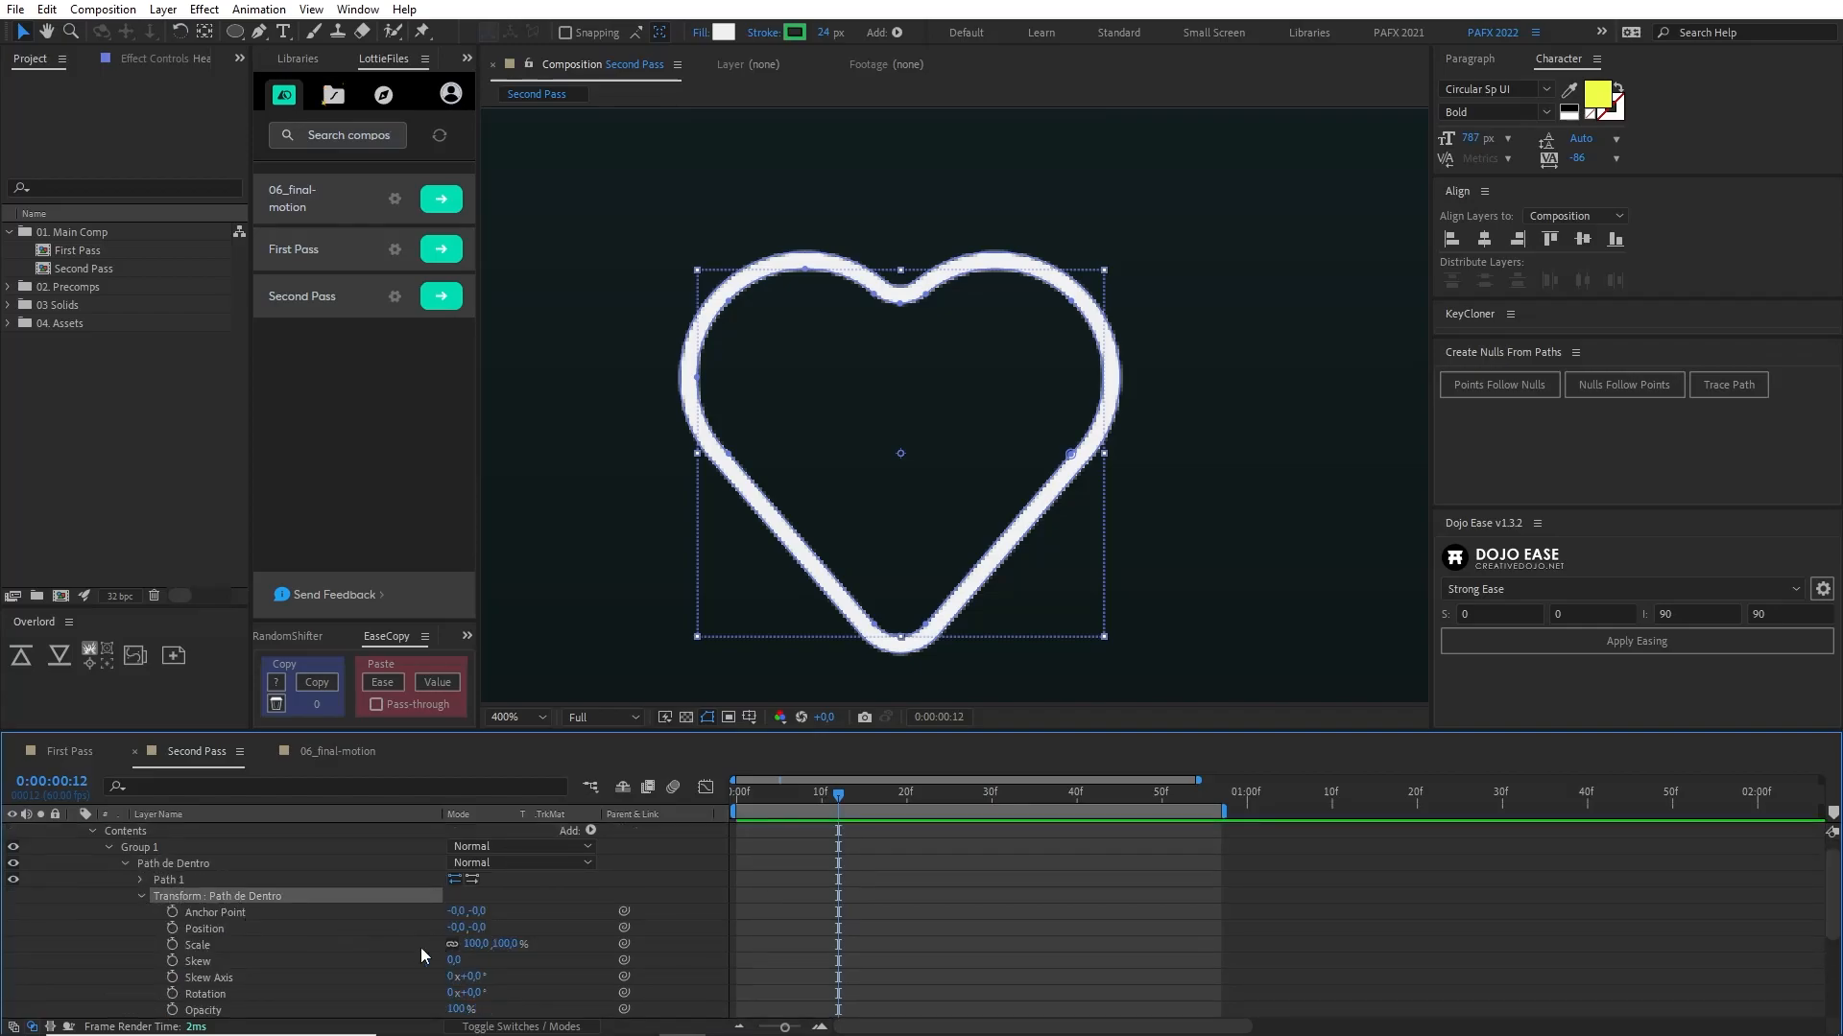
# Step: Try shrinking Path de Dentro, undo it, and place a 100% Scale keyframe for the group at frame 15
pyautogui.moveTo(469, 950); pyautogui.dragTo(413, 954)
pyautogui.hotkey('ctrl', 'z')
pyautogui.click(174, 945)
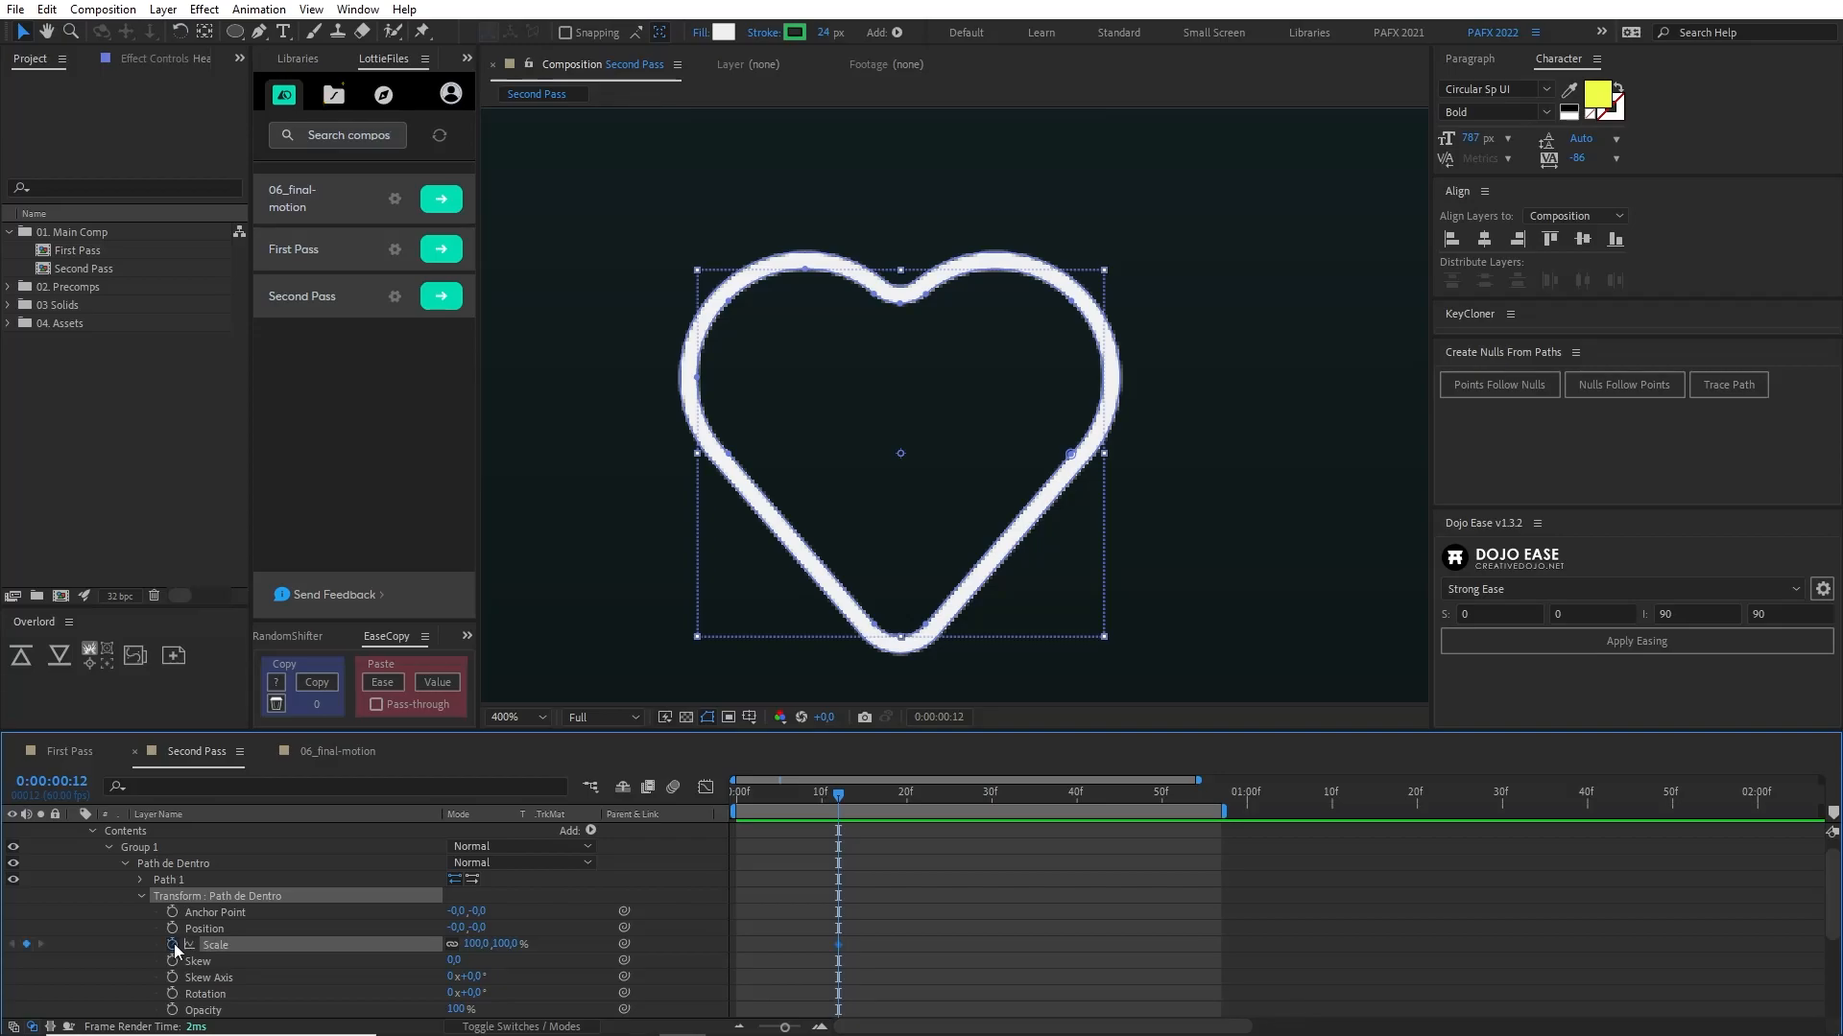
pyautogui.press('u')
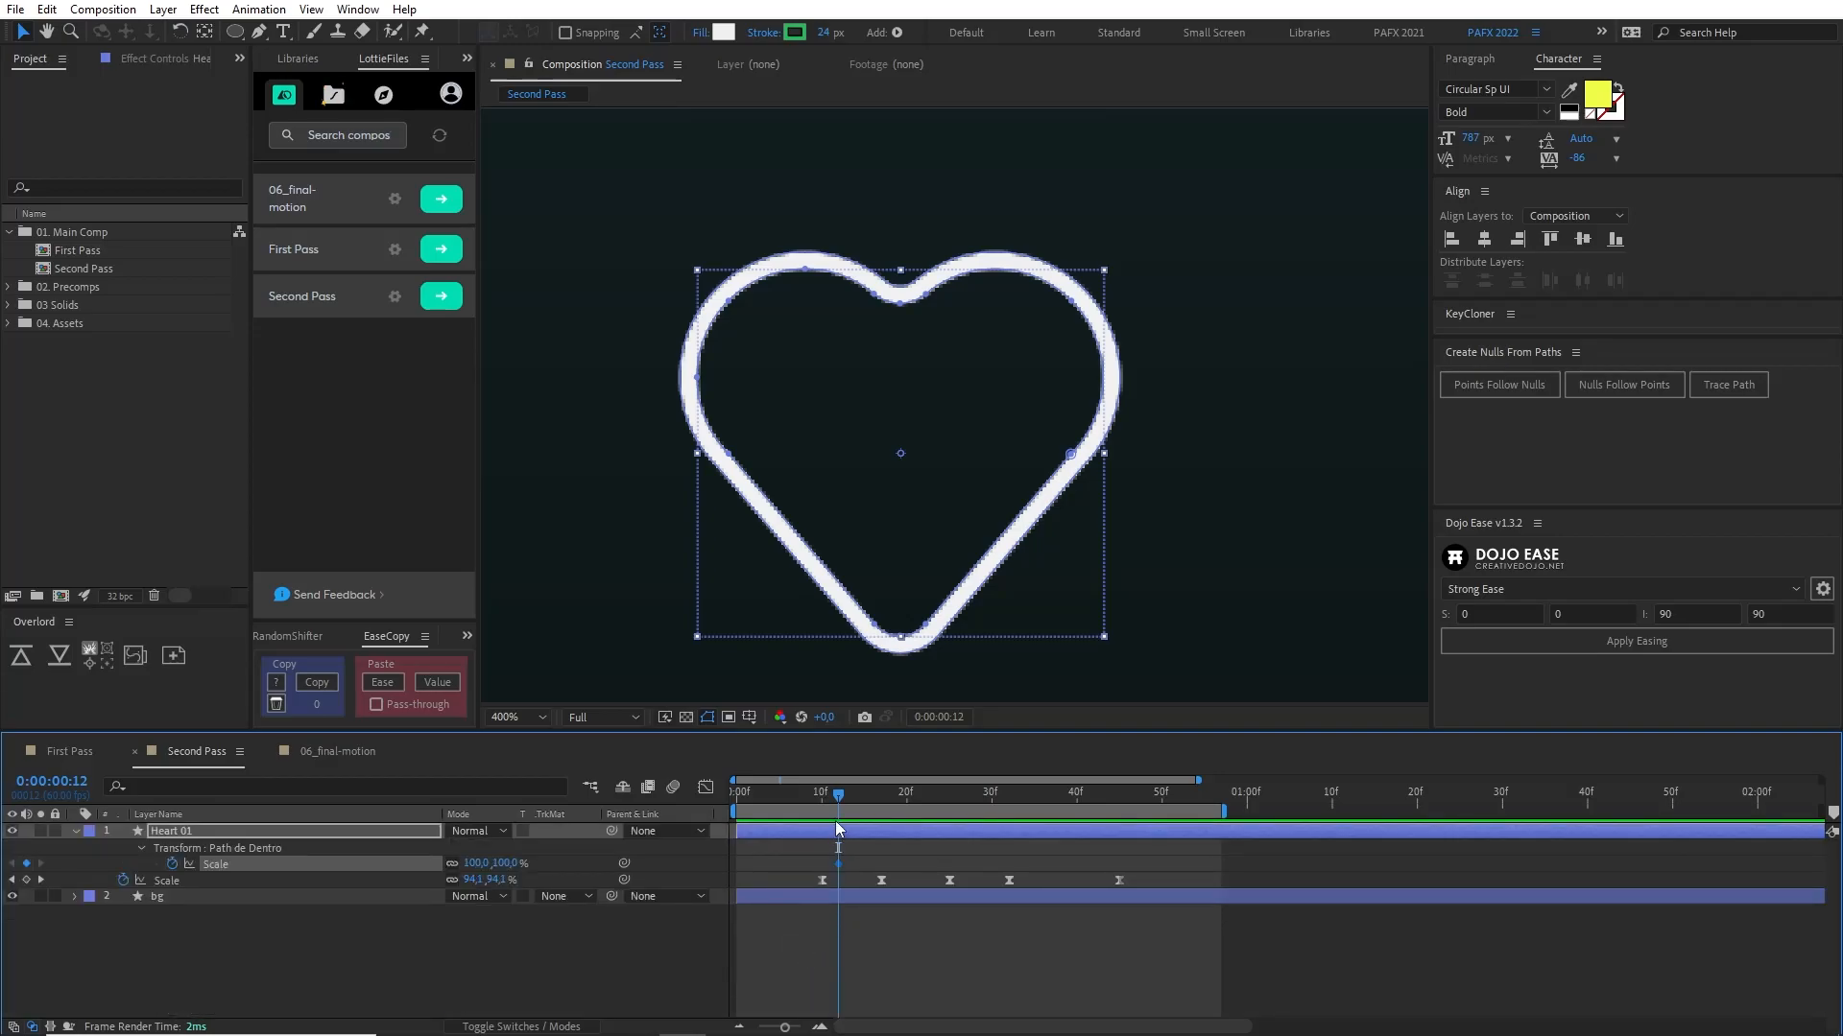
pyautogui.moveTo(843, 793); pyautogui.dragTo(881, 806)
pyautogui.moveTo(839, 864); pyautogui.dragTo(884, 875)
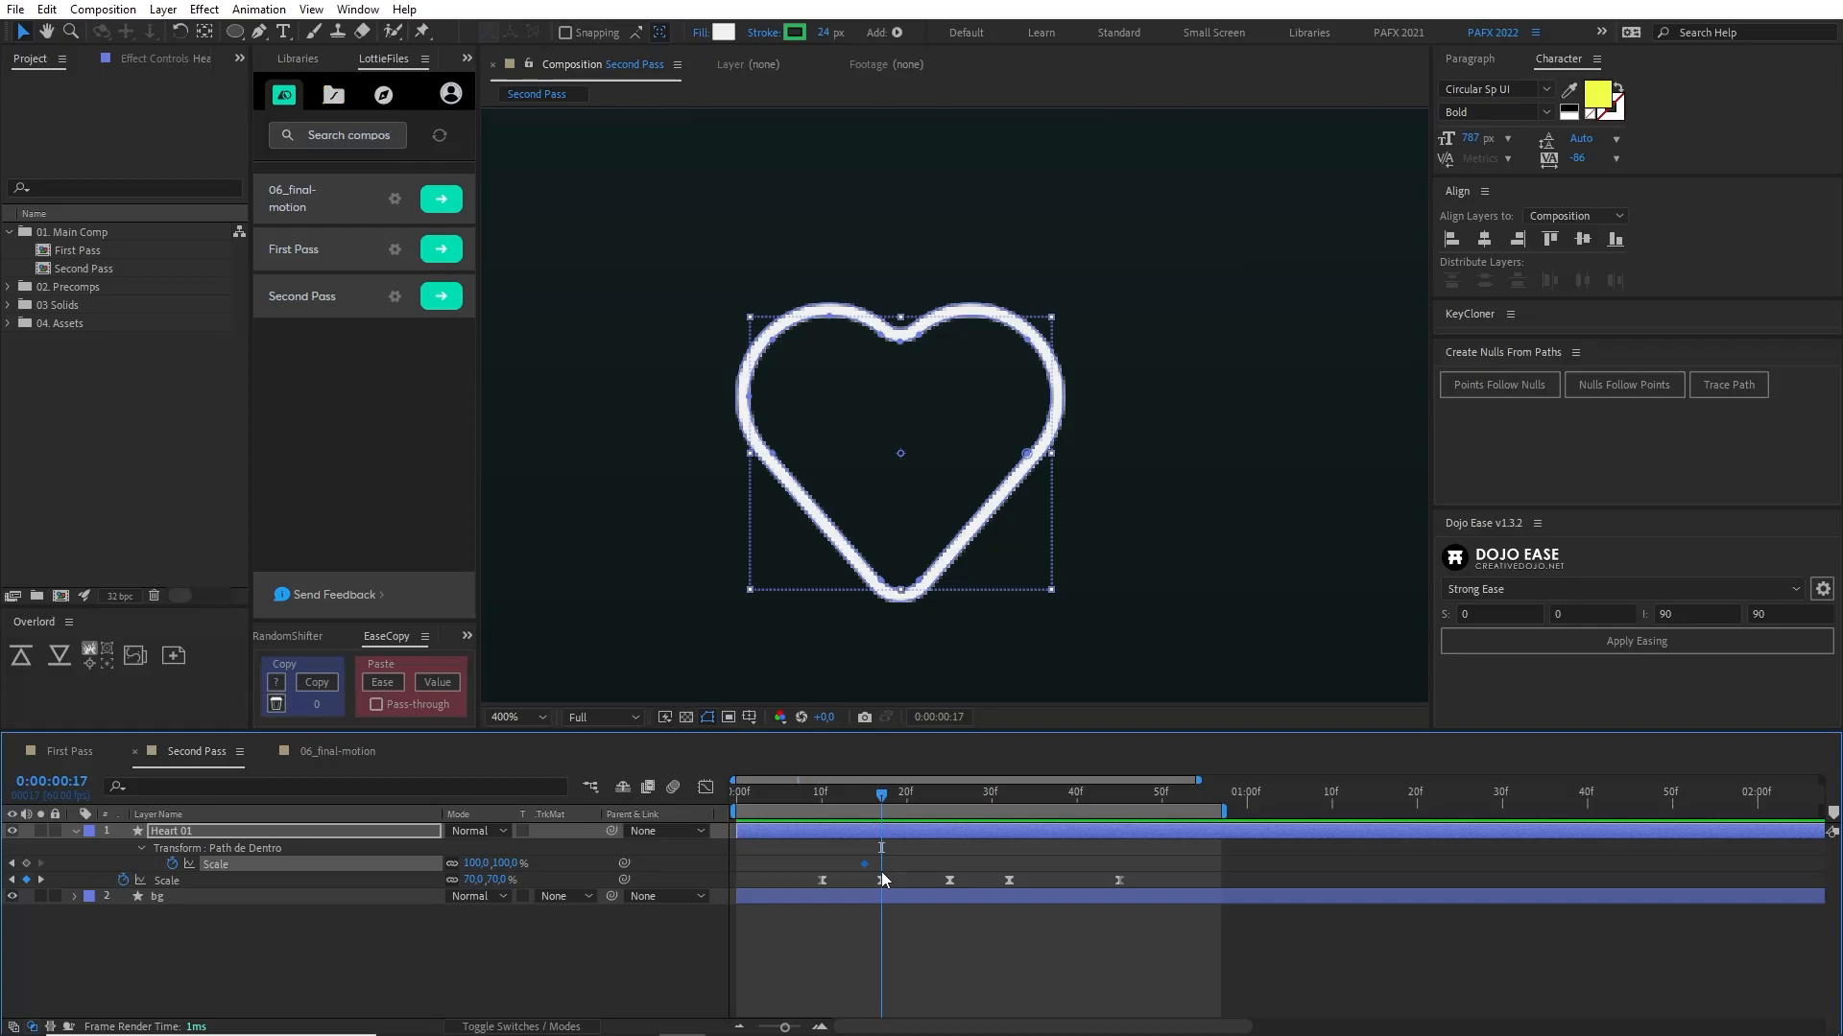
# Step: Set Path de Dentro's Scale to 0% at frame 19 so the heart fills in
pyautogui.press('pagedown')
pyautogui.press('pagedown')
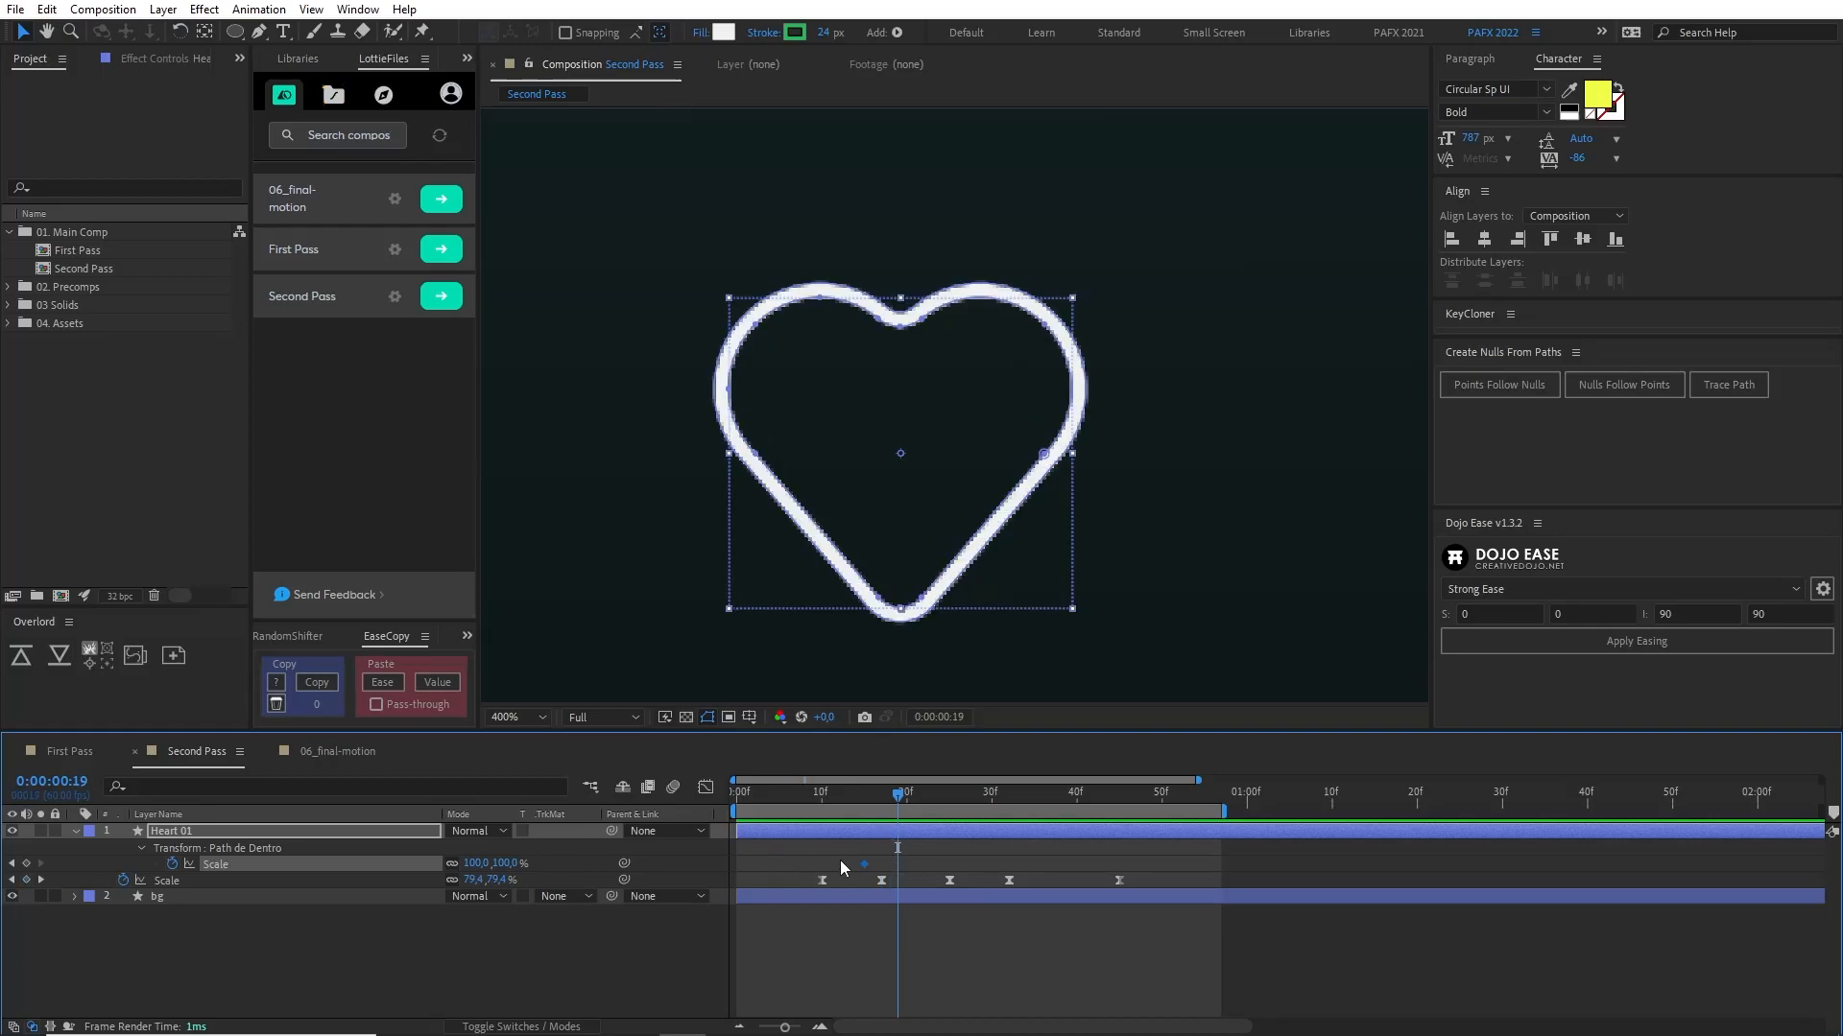
pyautogui.click(476, 863)
pyautogui.write('0')
pyautogui.press('Return')
# Step: Preview the heart filling in and compare it with the reference clip in the 06_final-motion composition
pyautogui.moveTo(820, 792); pyautogui.dragTo(770, 797)
pyautogui.press('space')
pyautogui.hotkey('shift', '/')
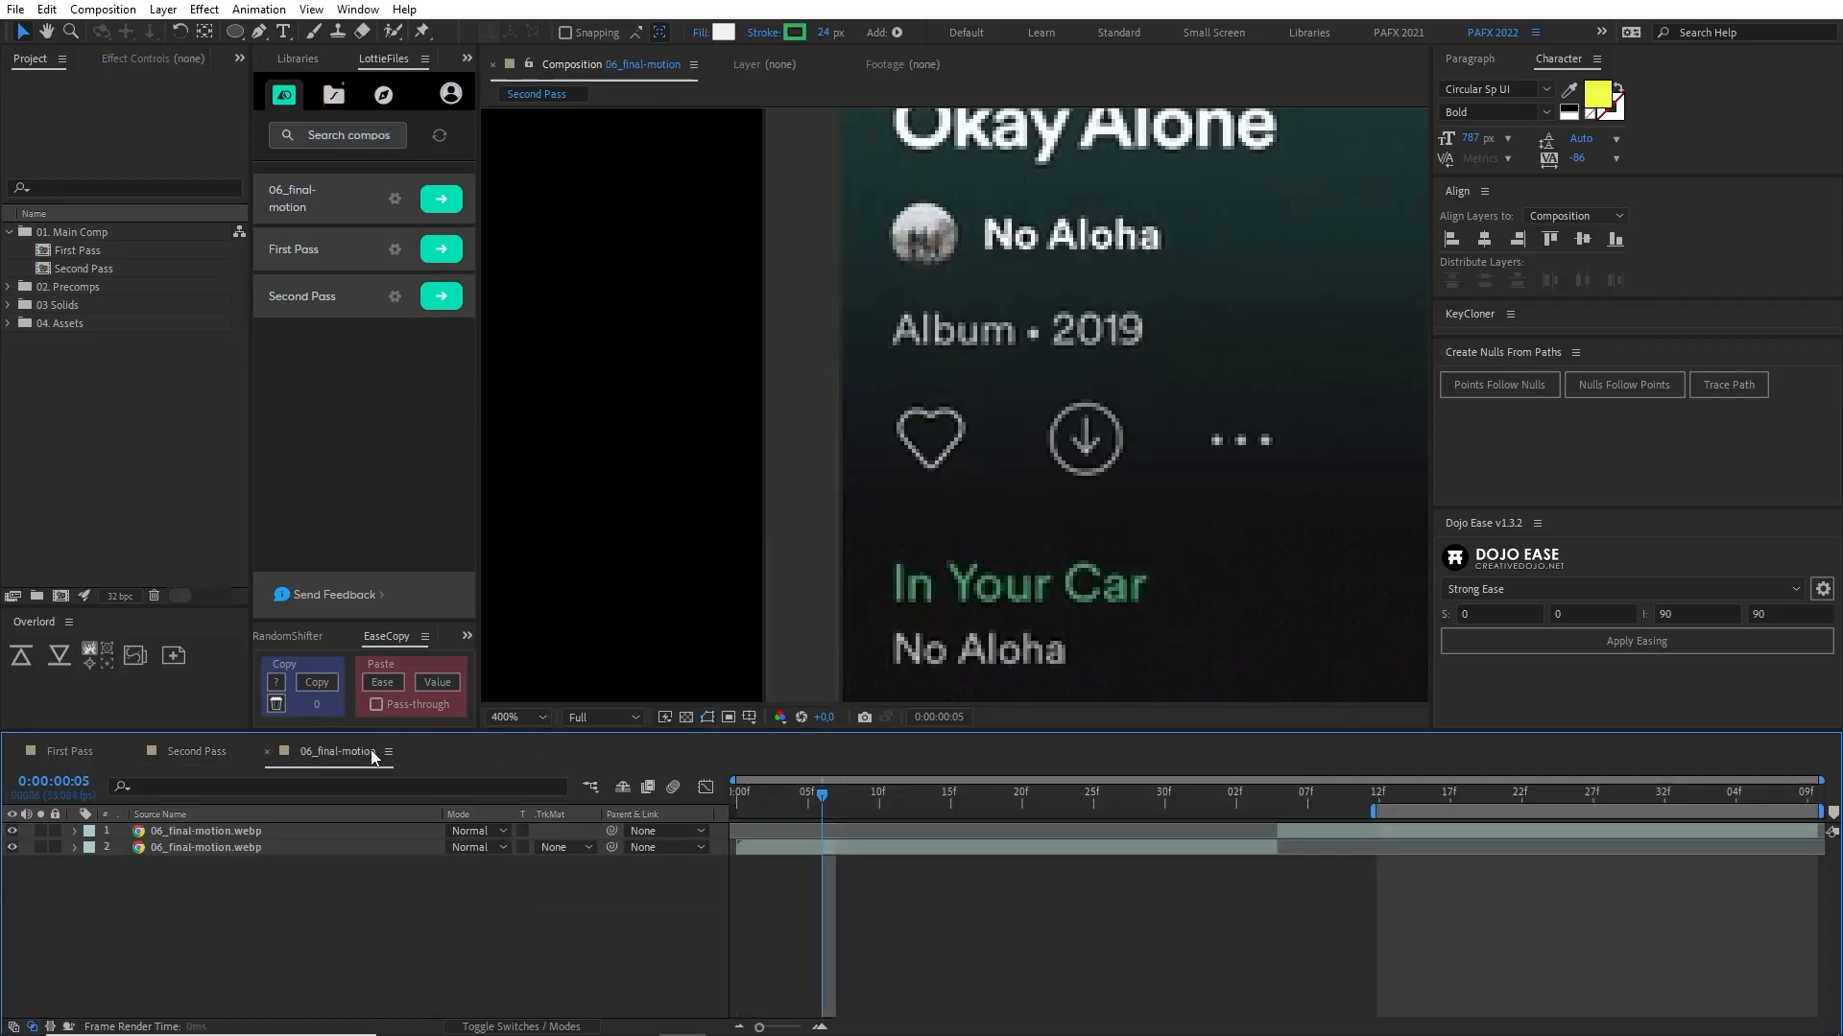
pyautogui.click(355, 752)
pyautogui.moveTo(818, 797); pyautogui.dragTo(865, 812)
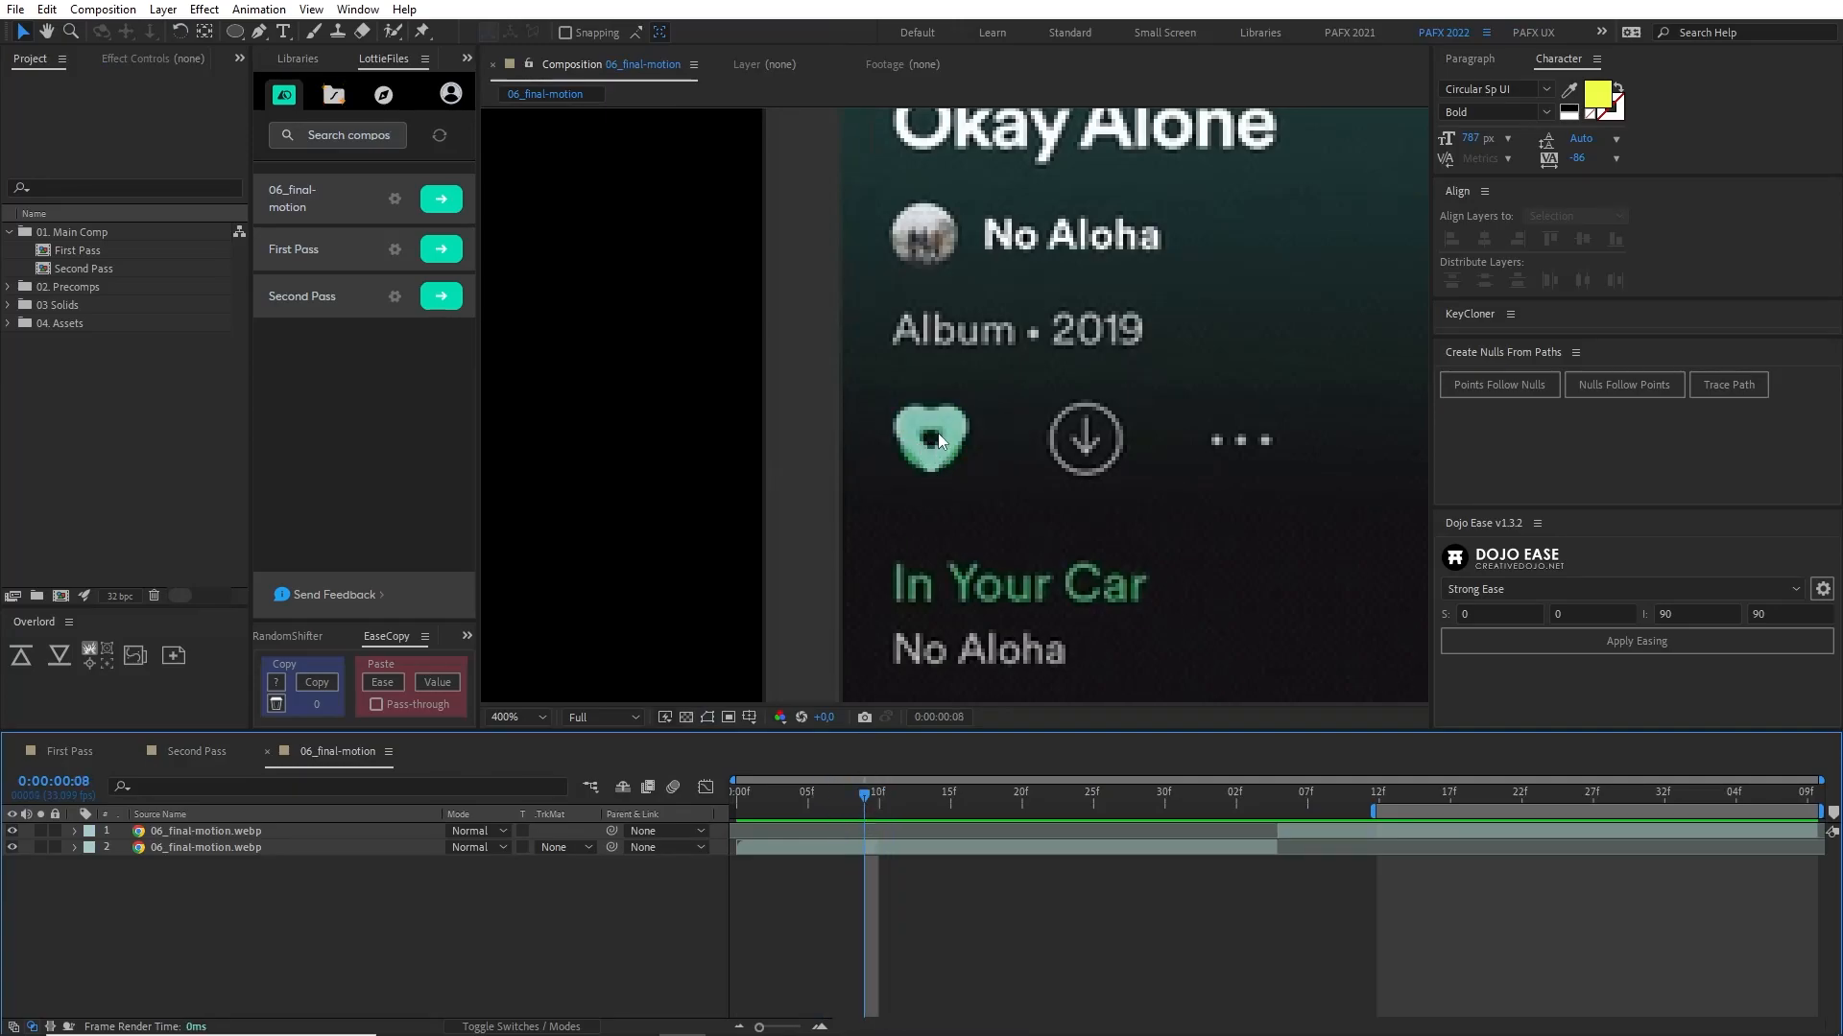
pyautogui.click(248, 758)
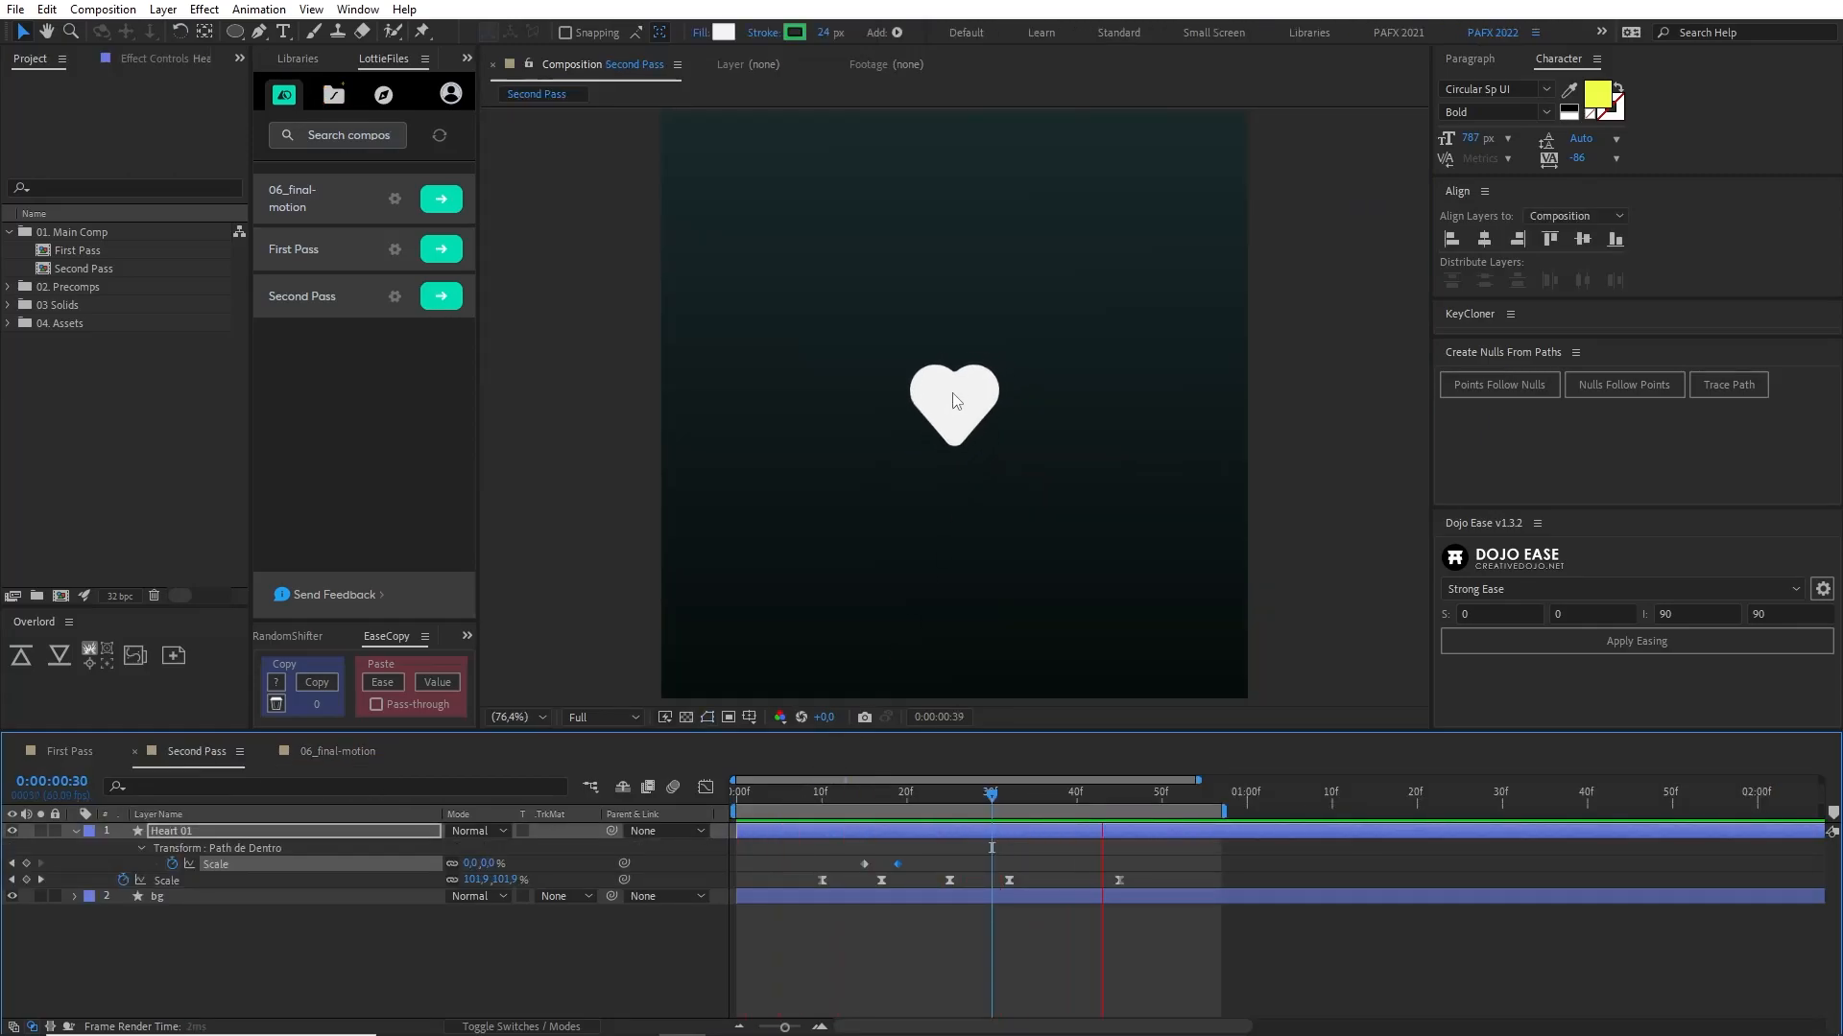
# Step: Add a Color keyframe with the current white to Heart 01's Fill 1 at frame 15 and show only the animated properties
pyautogui.click(864, 797)
pyautogui.moveTo(863, 797)
pyautogui.mouseDown()
pyautogui.moveTo(1119, 799)
pyautogui.moveTo(864, 804)
pyautogui.mouseUp()
pyautogui.click(217, 845)
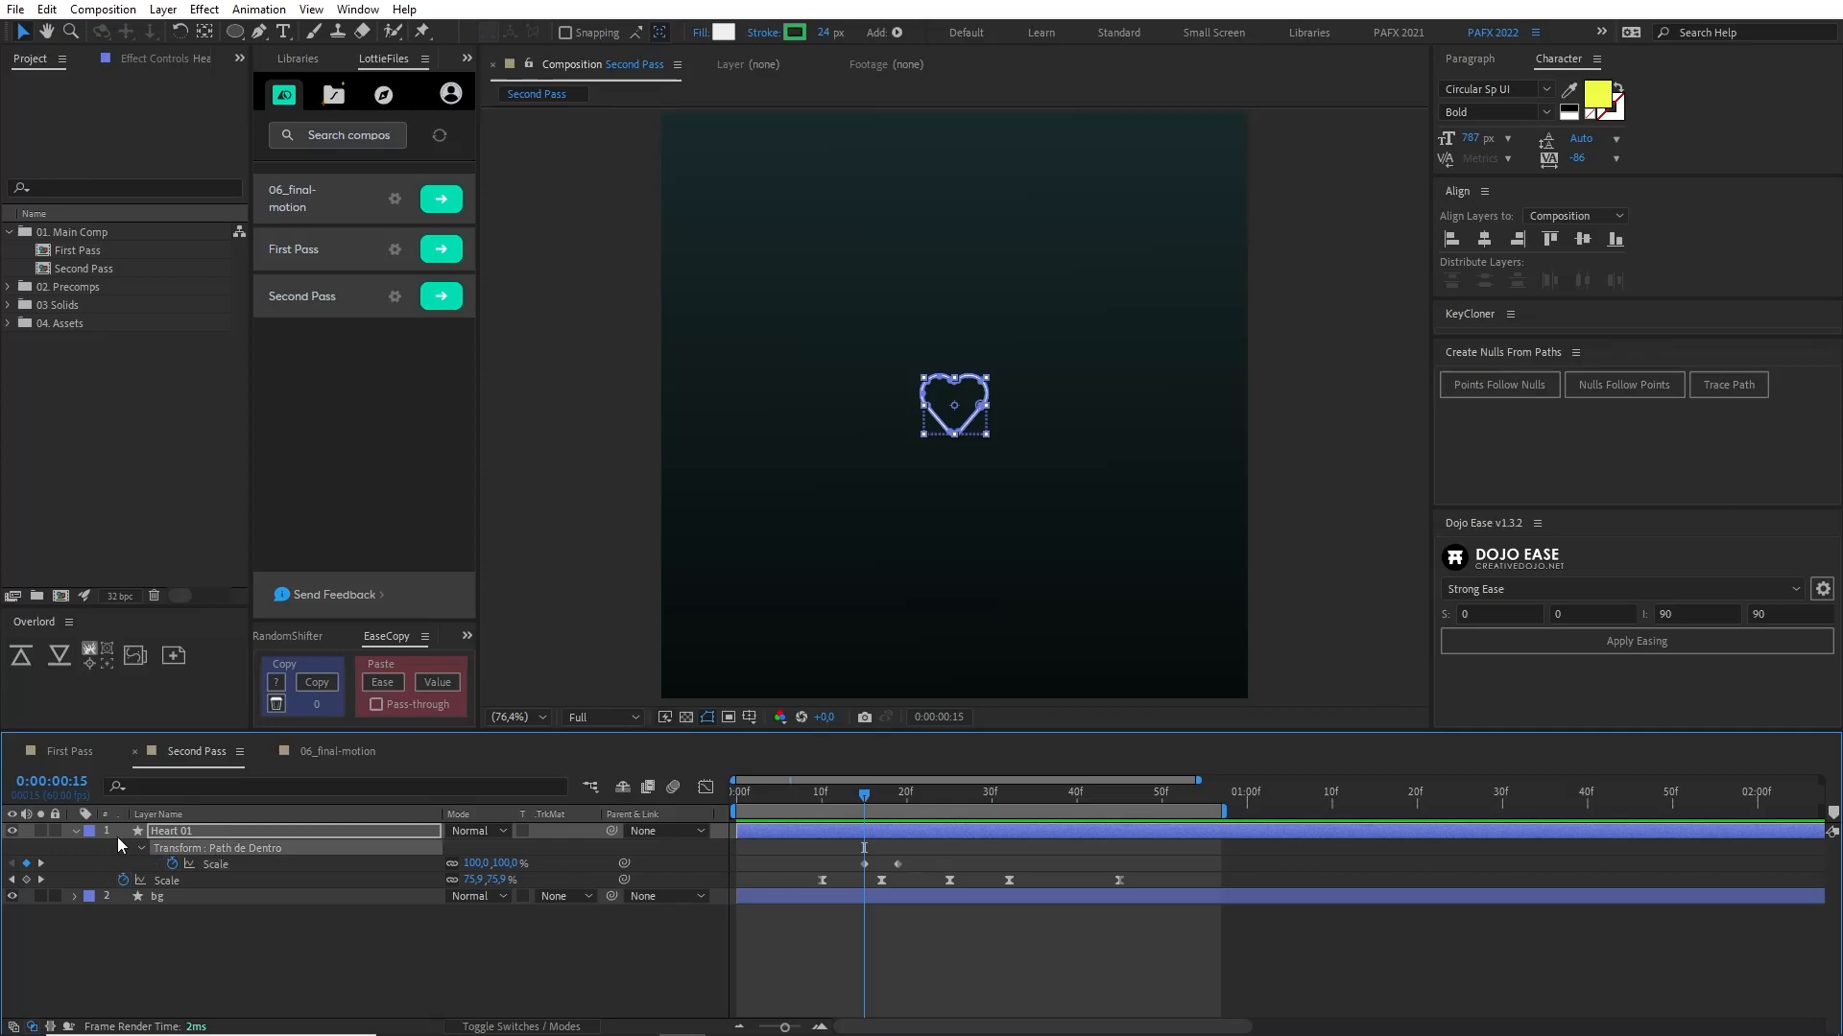
pyautogui.click(77, 832)
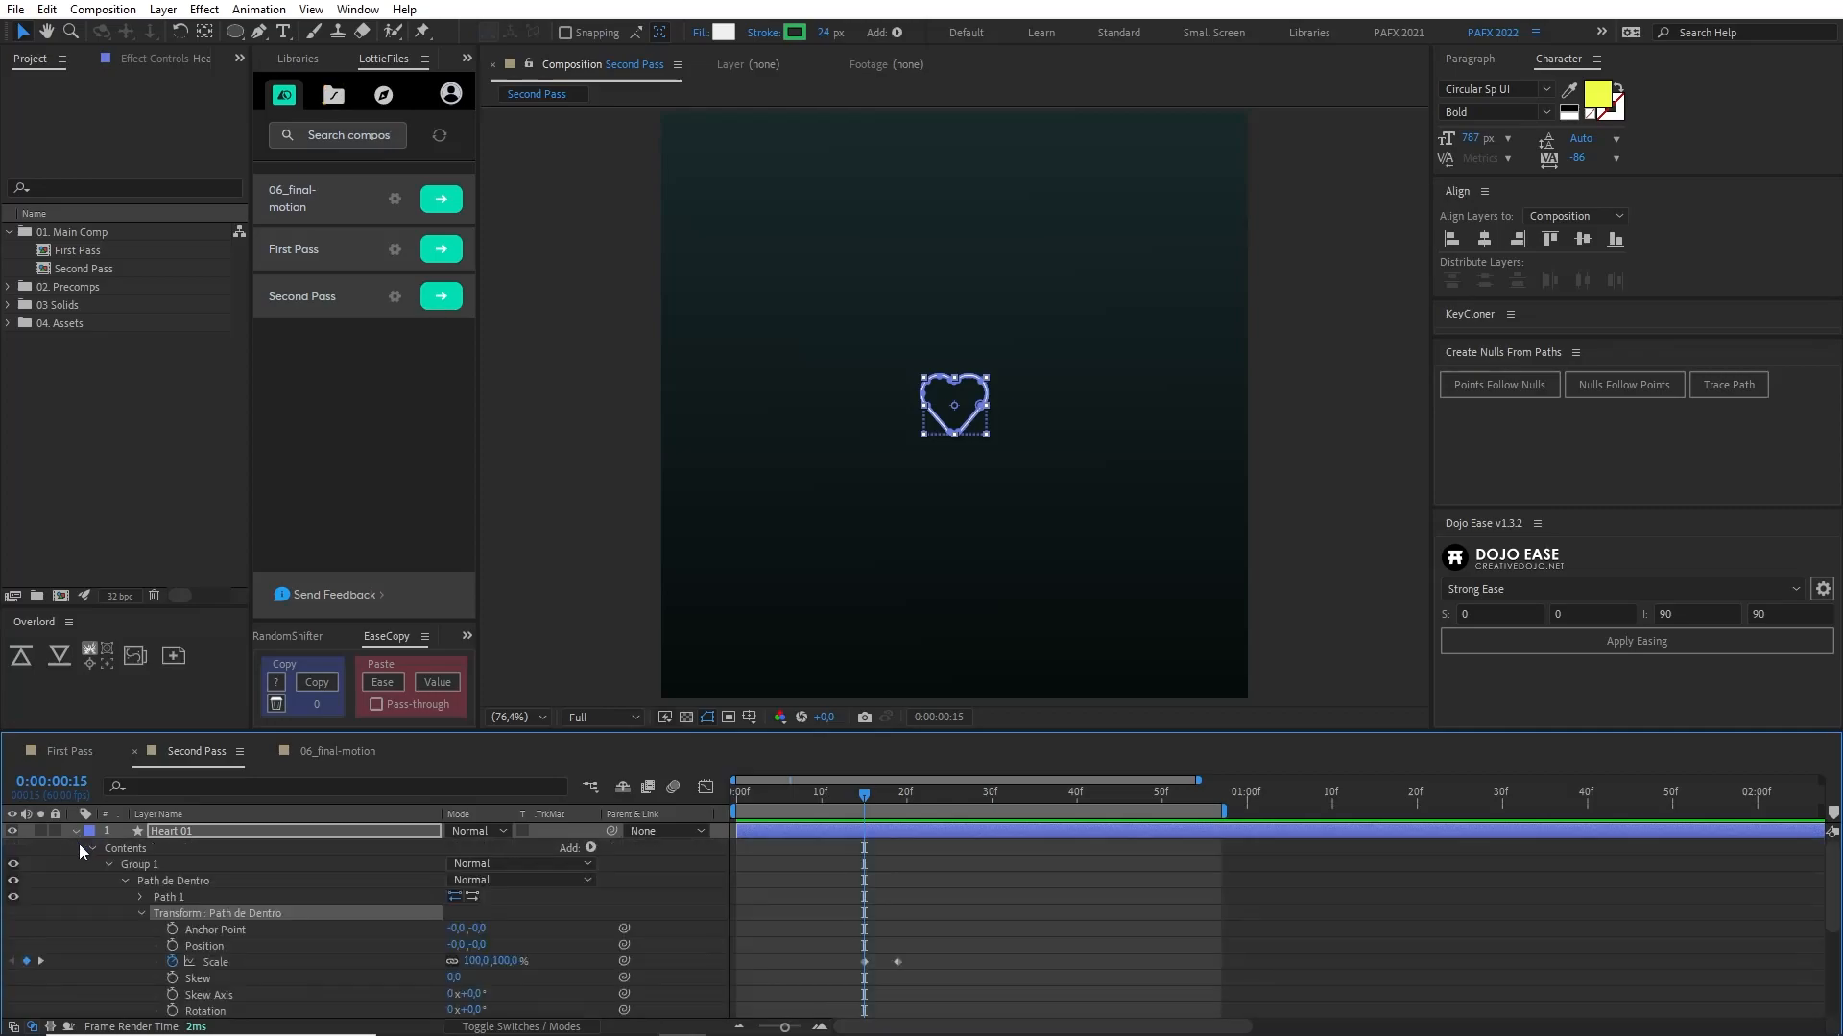
pyautogui.scroll(-2, 110, 869)
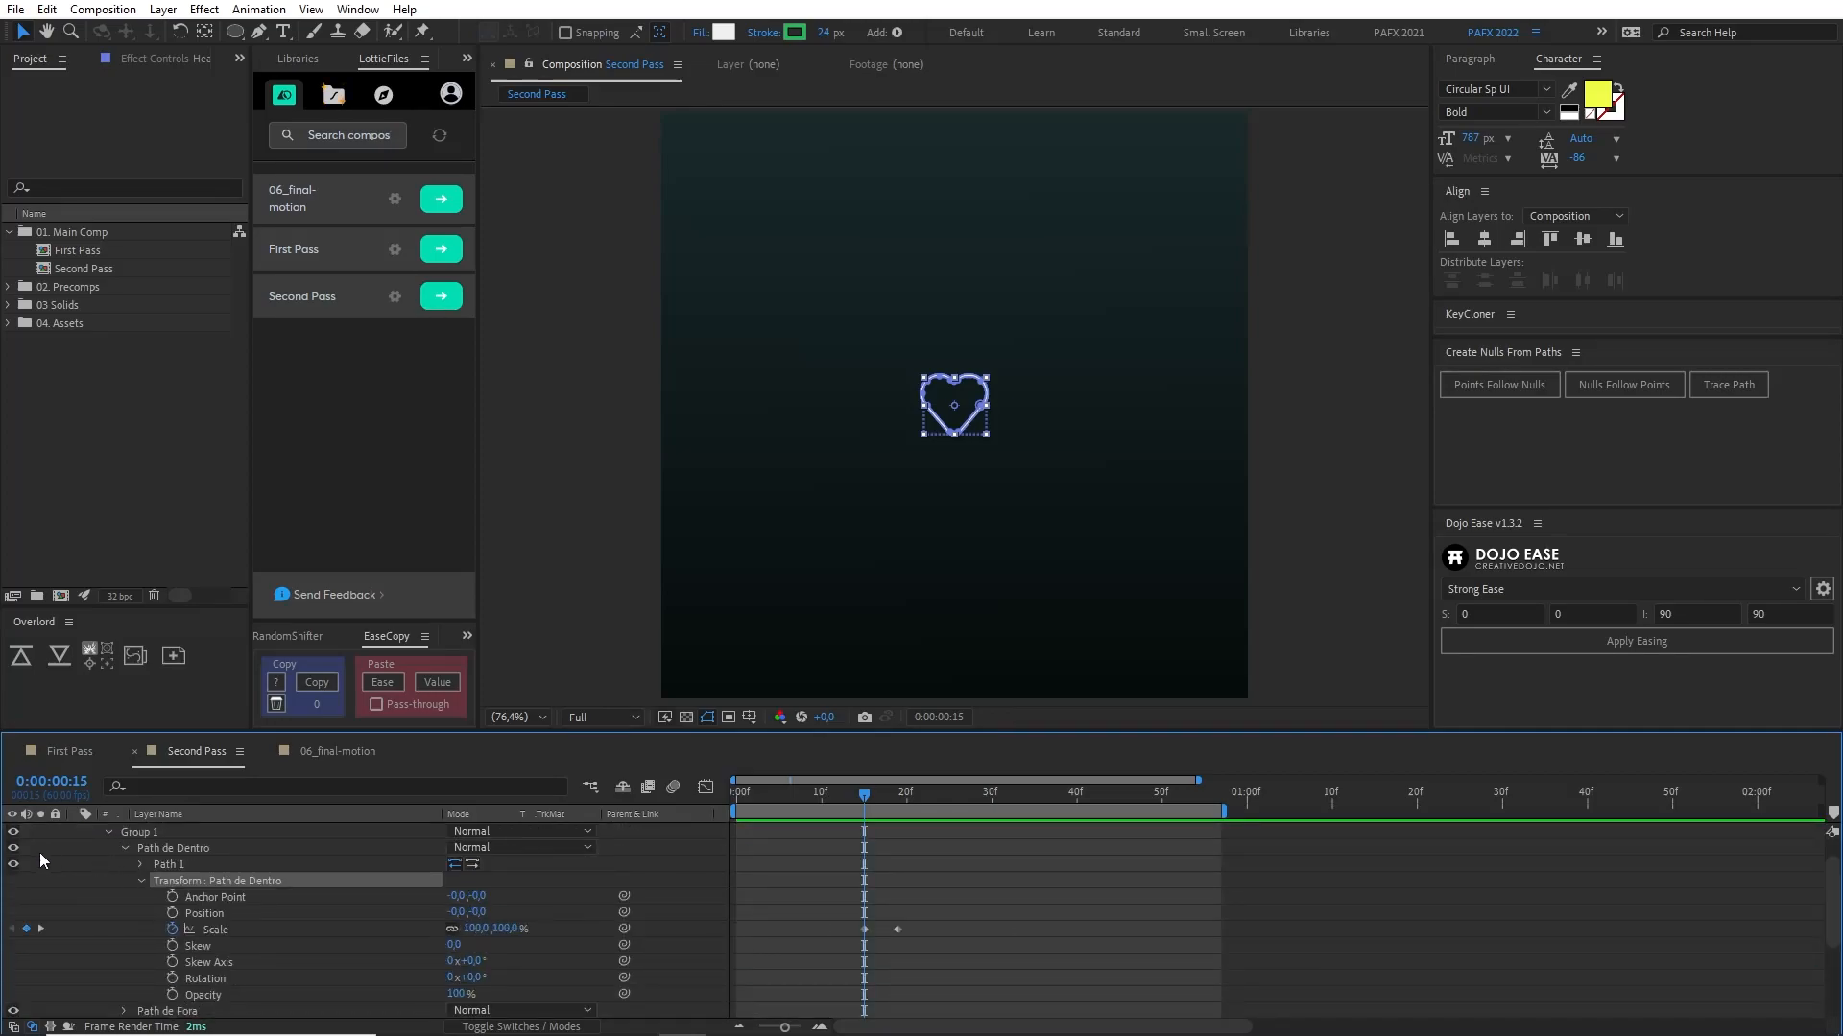
pyautogui.click(141, 880)
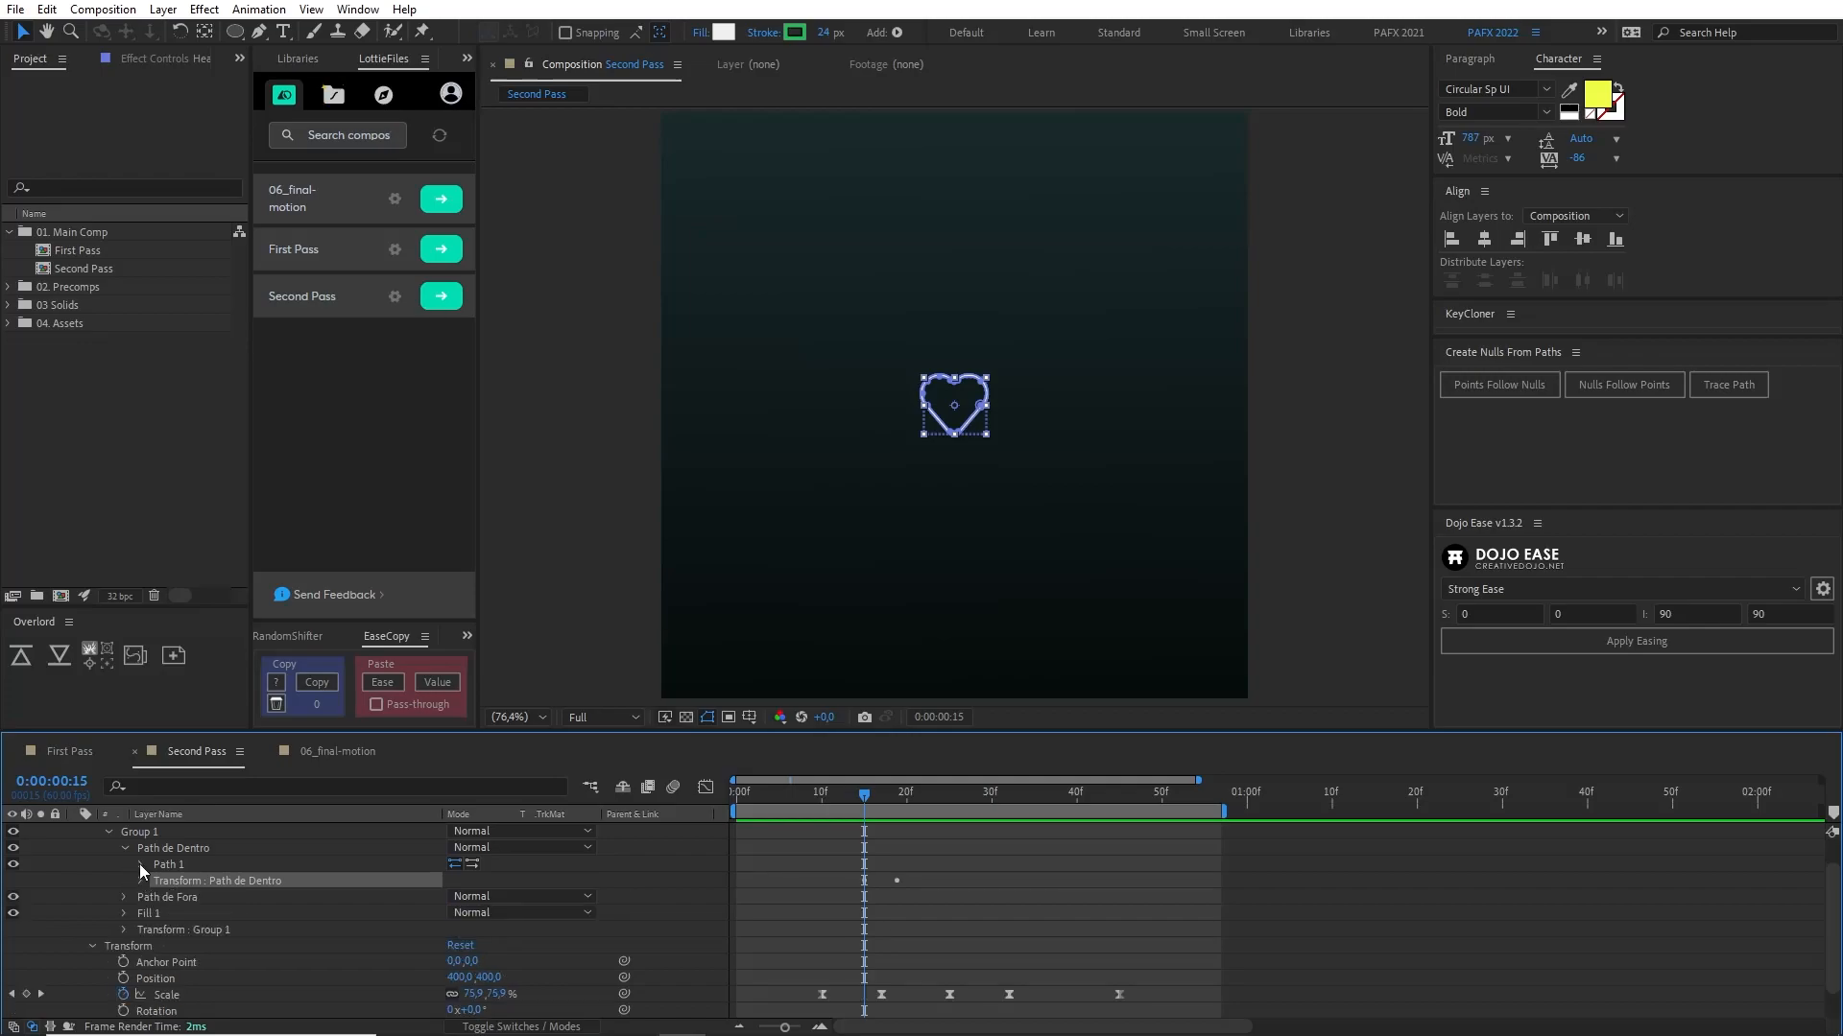
pyautogui.click(125, 848)
pyautogui.click(170, 850)
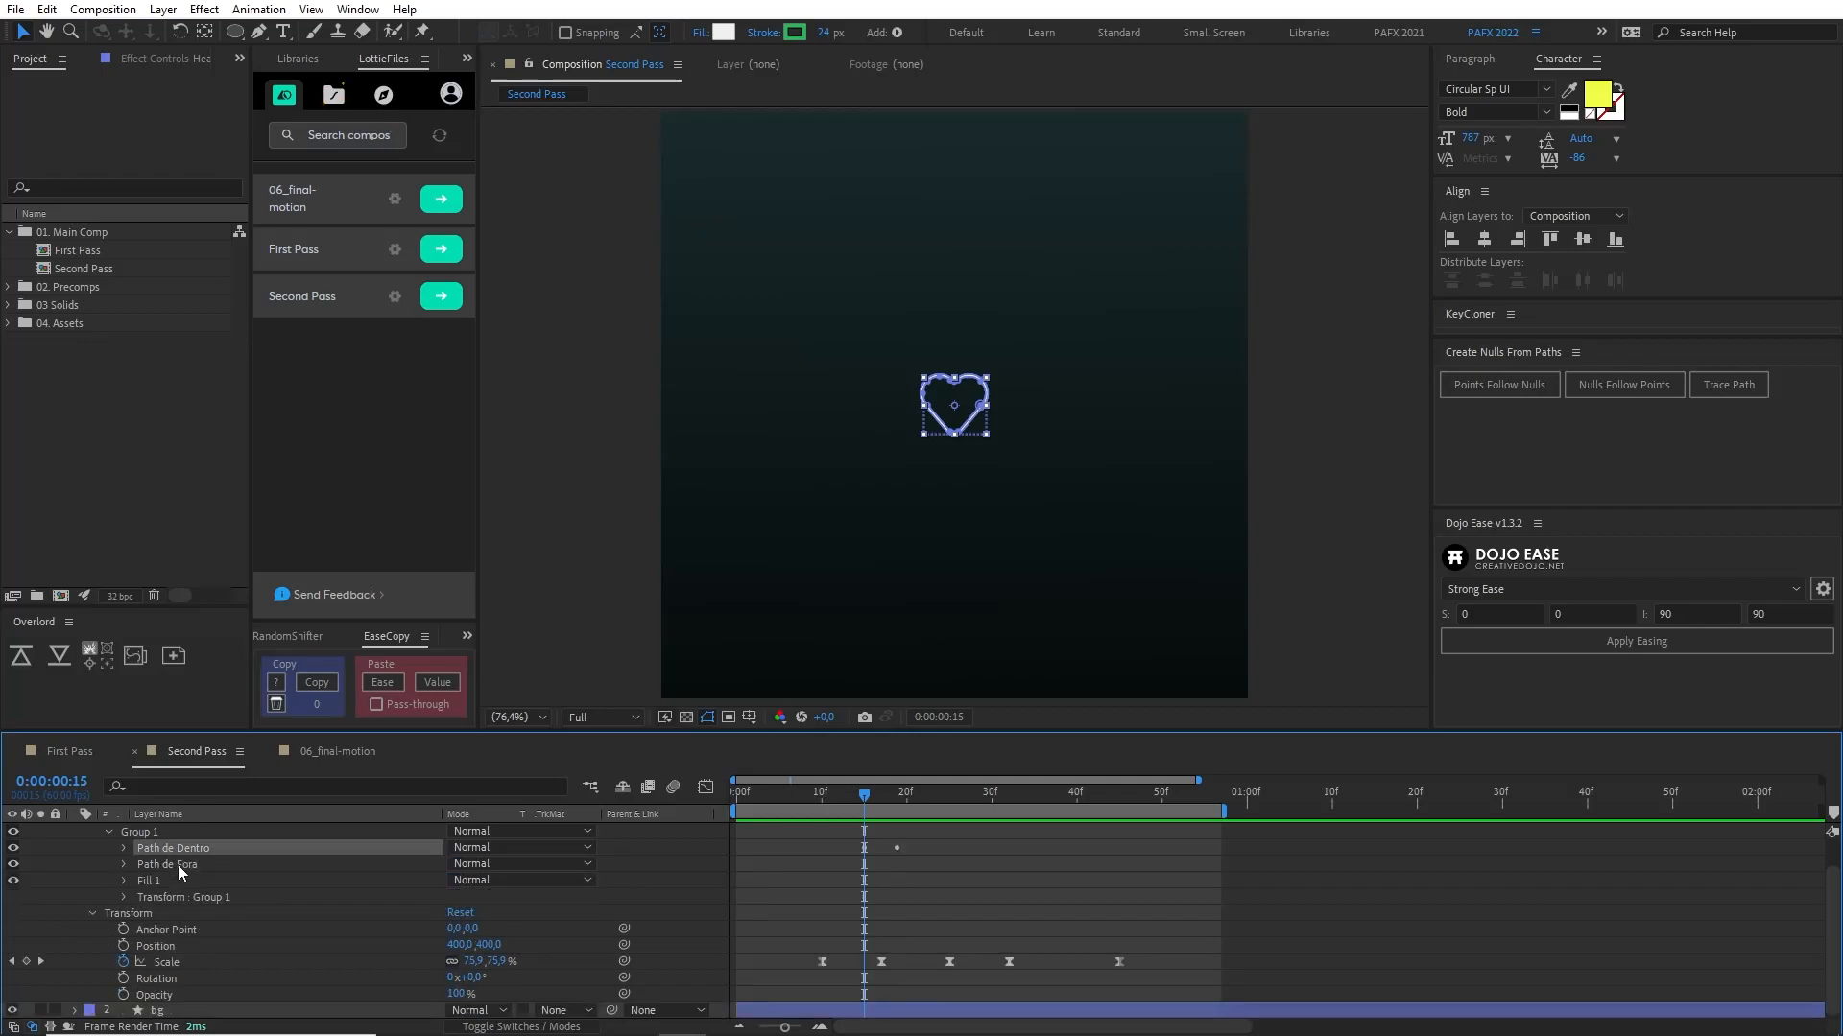
pyautogui.click(177, 865)
pyautogui.click(149, 879)
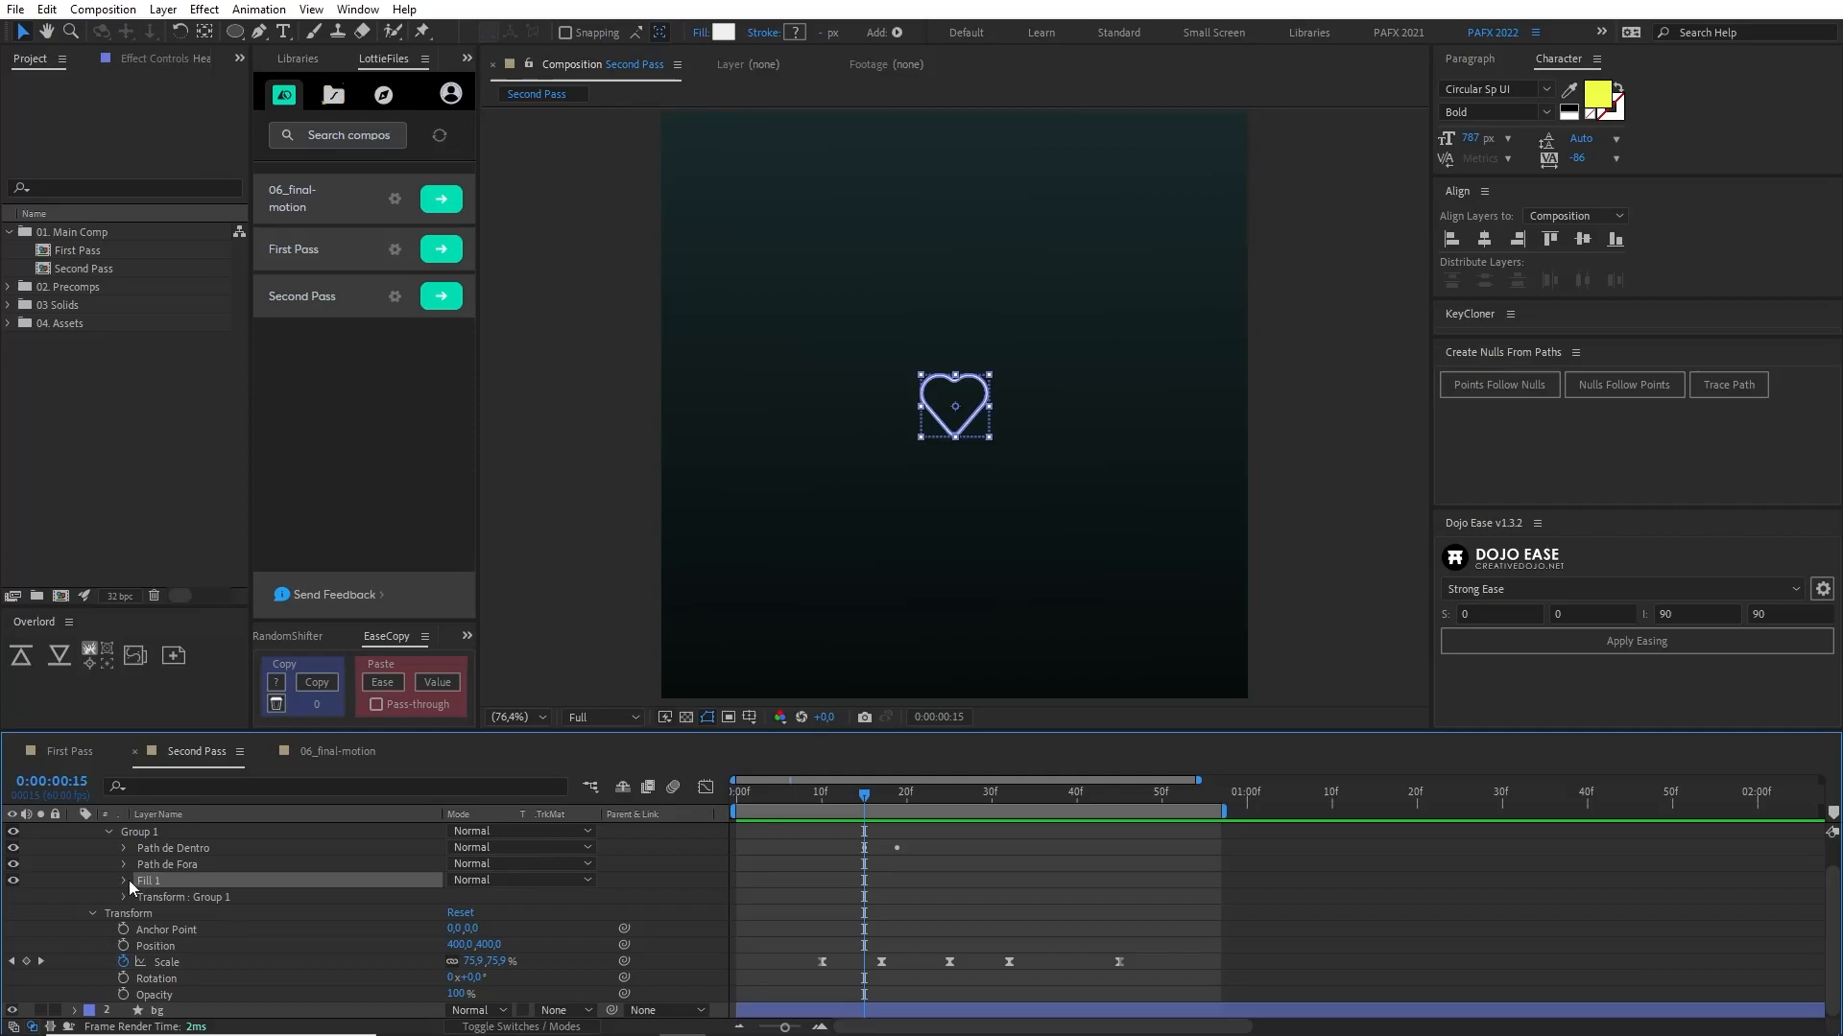
pyautogui.click(124, 880)
pyautogui.click(156, 930)
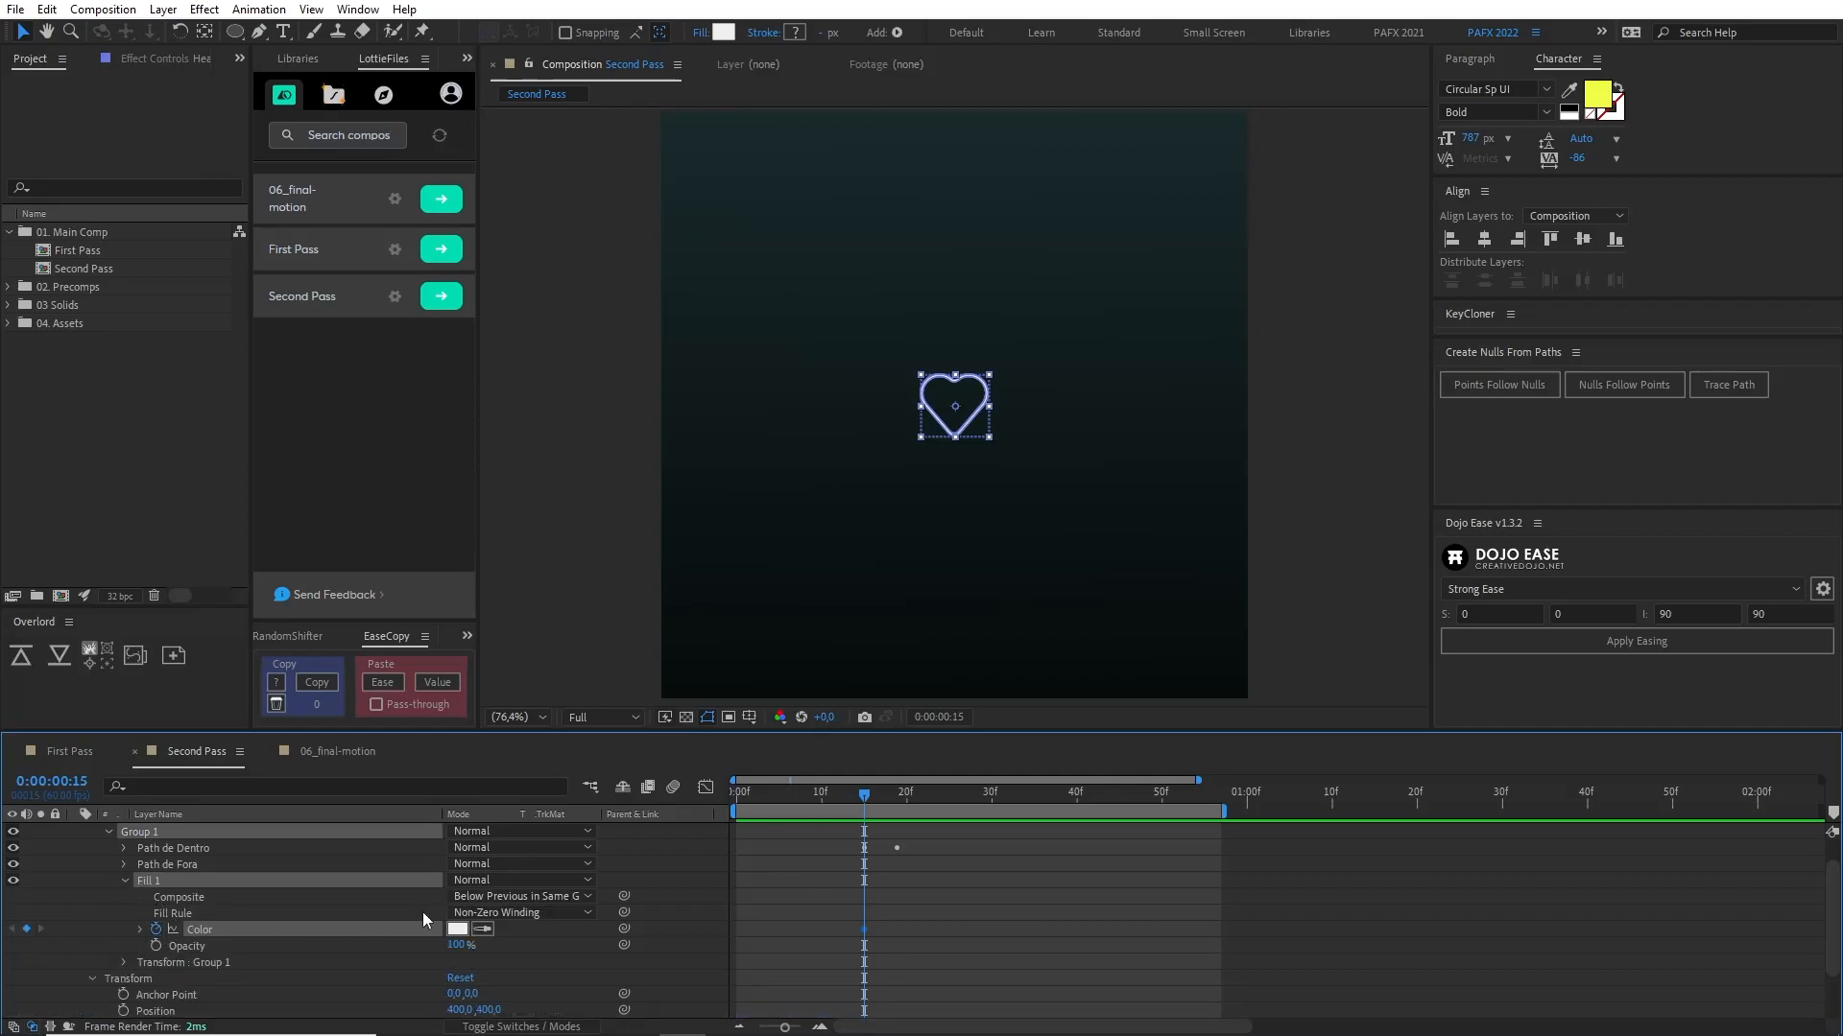
pyautogui.press('u')
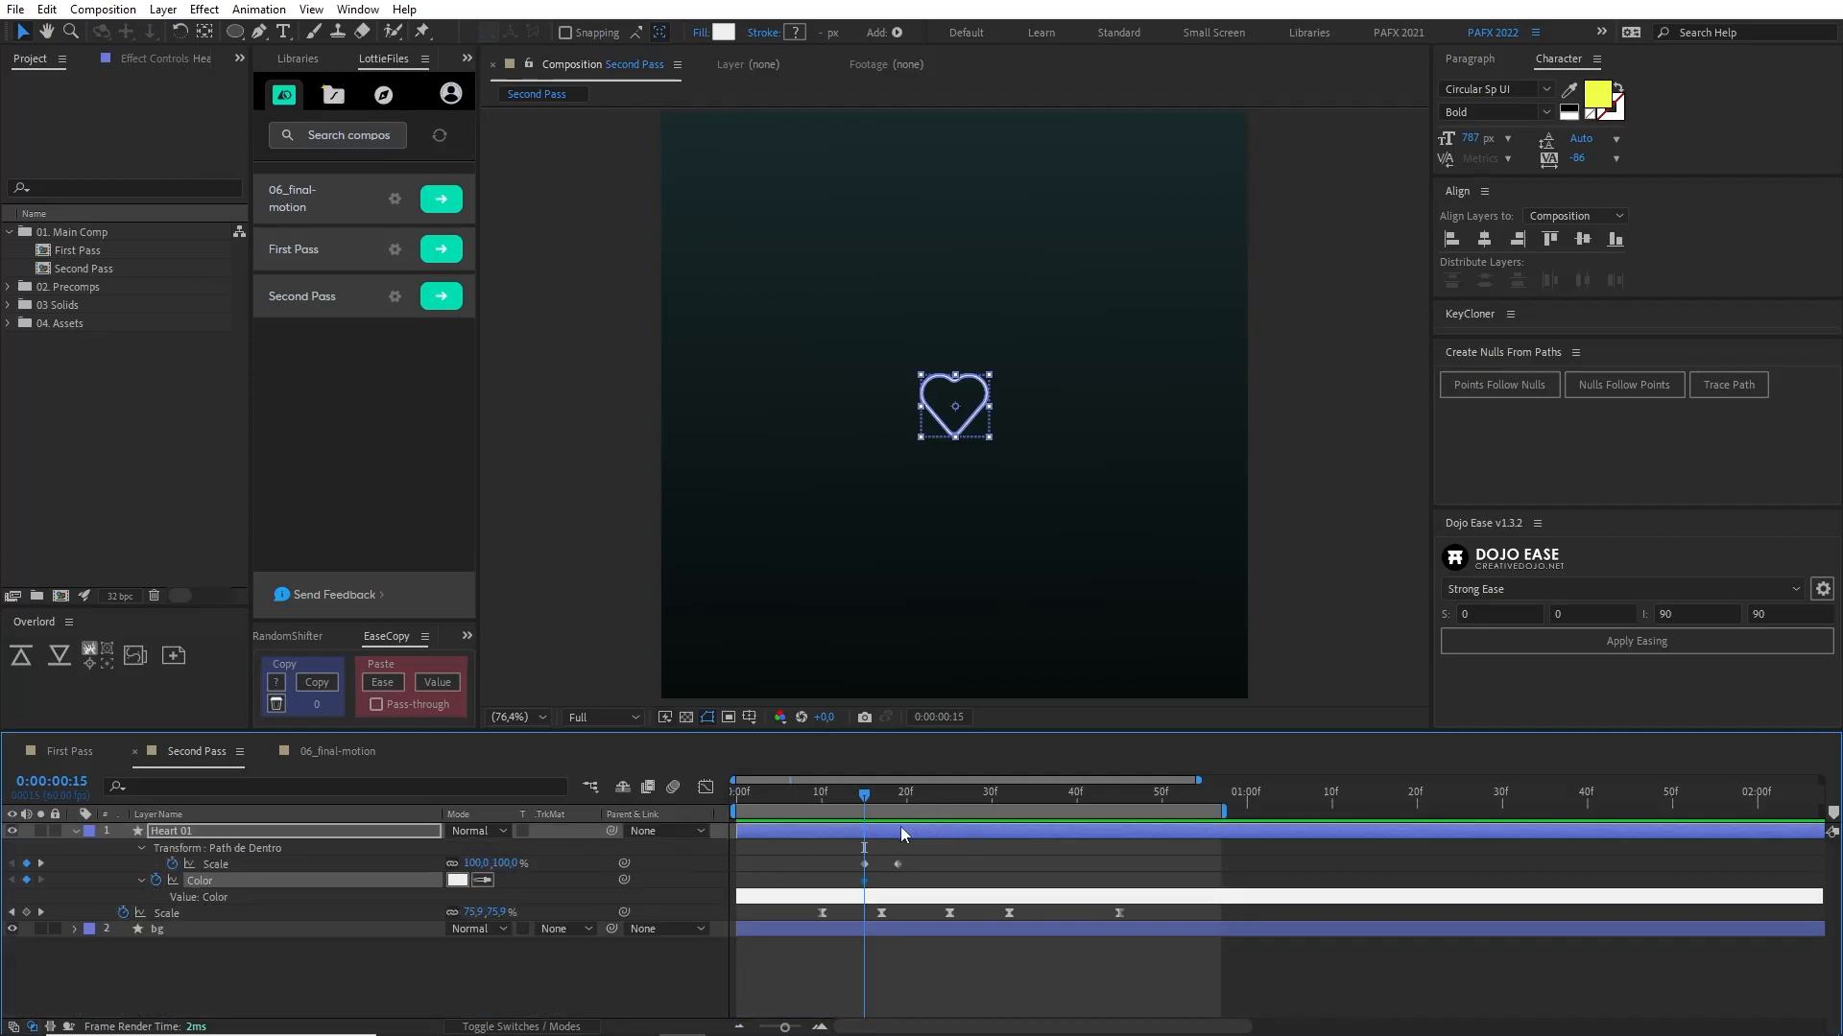
# Step: Go to frame 19 and copy Spotify's green hex code 1DB954 from the Spotify Colors page in the browser
pyautogui.moveTo(865, 799); pyautogui.dragTo(898, 831)
pyautogui.click(831, 893)
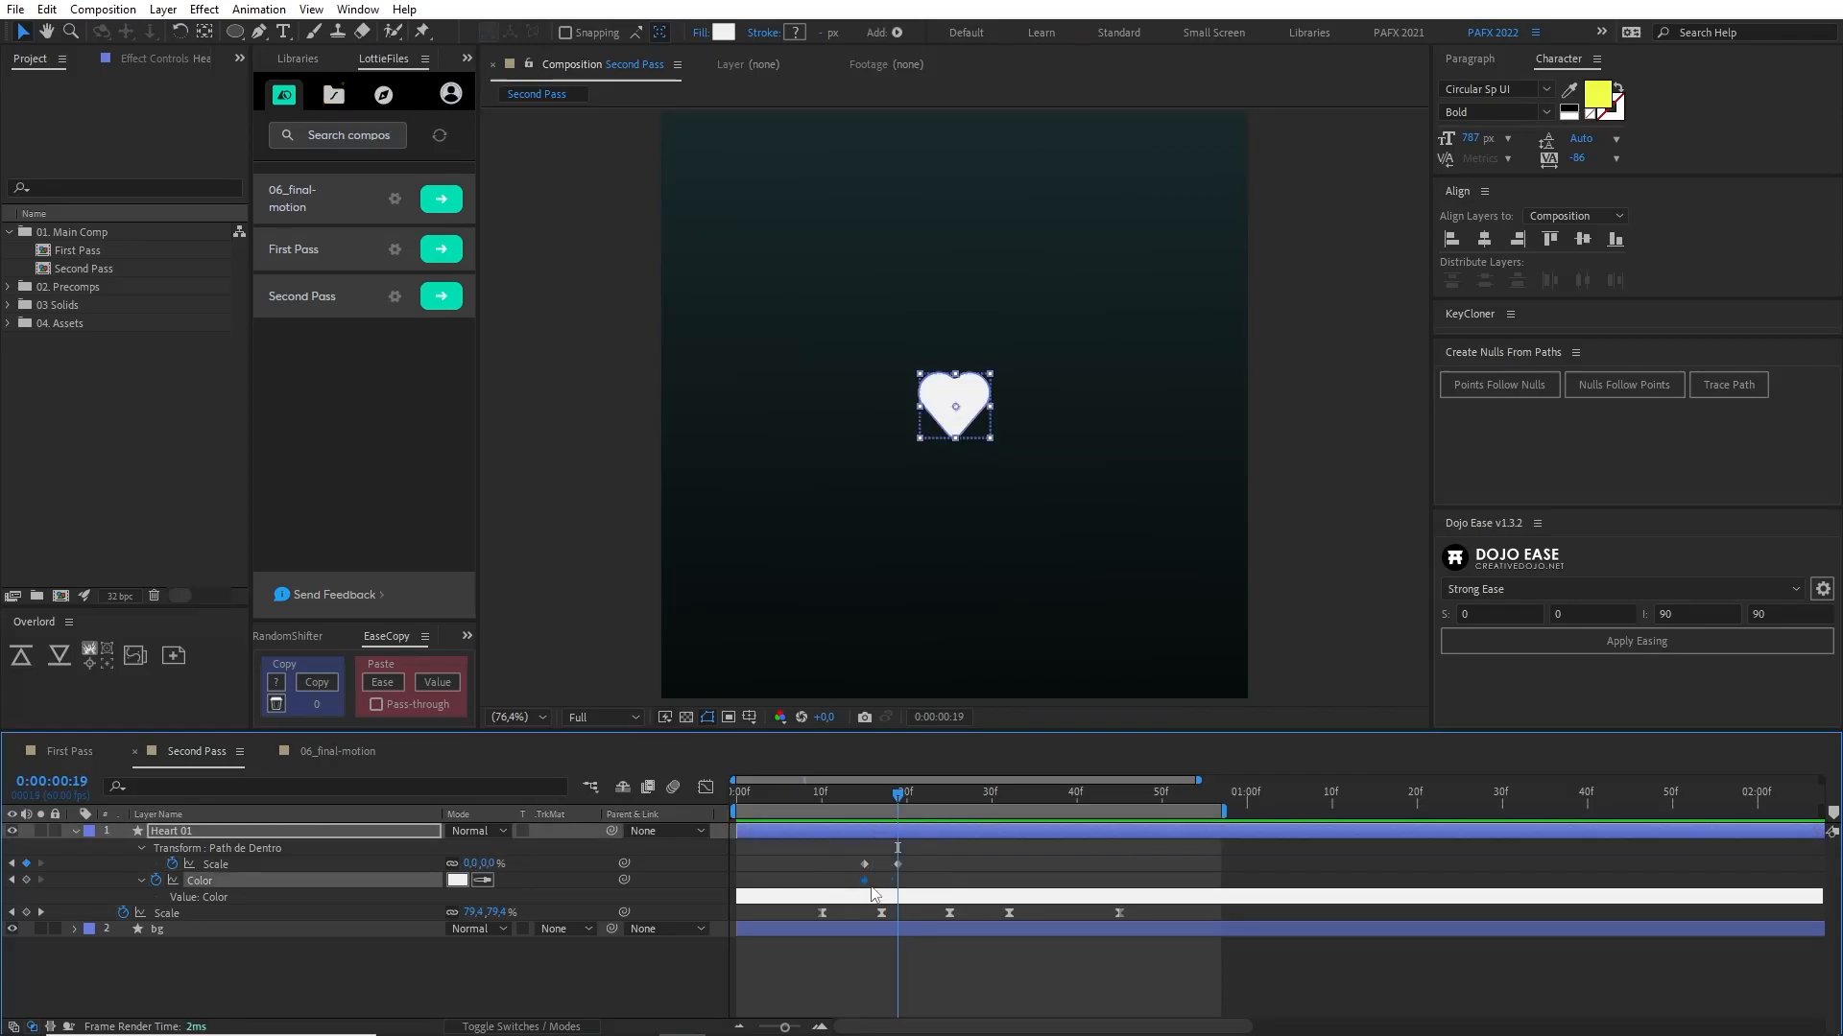
pyautogui.hotkey('alt', 'Tab')
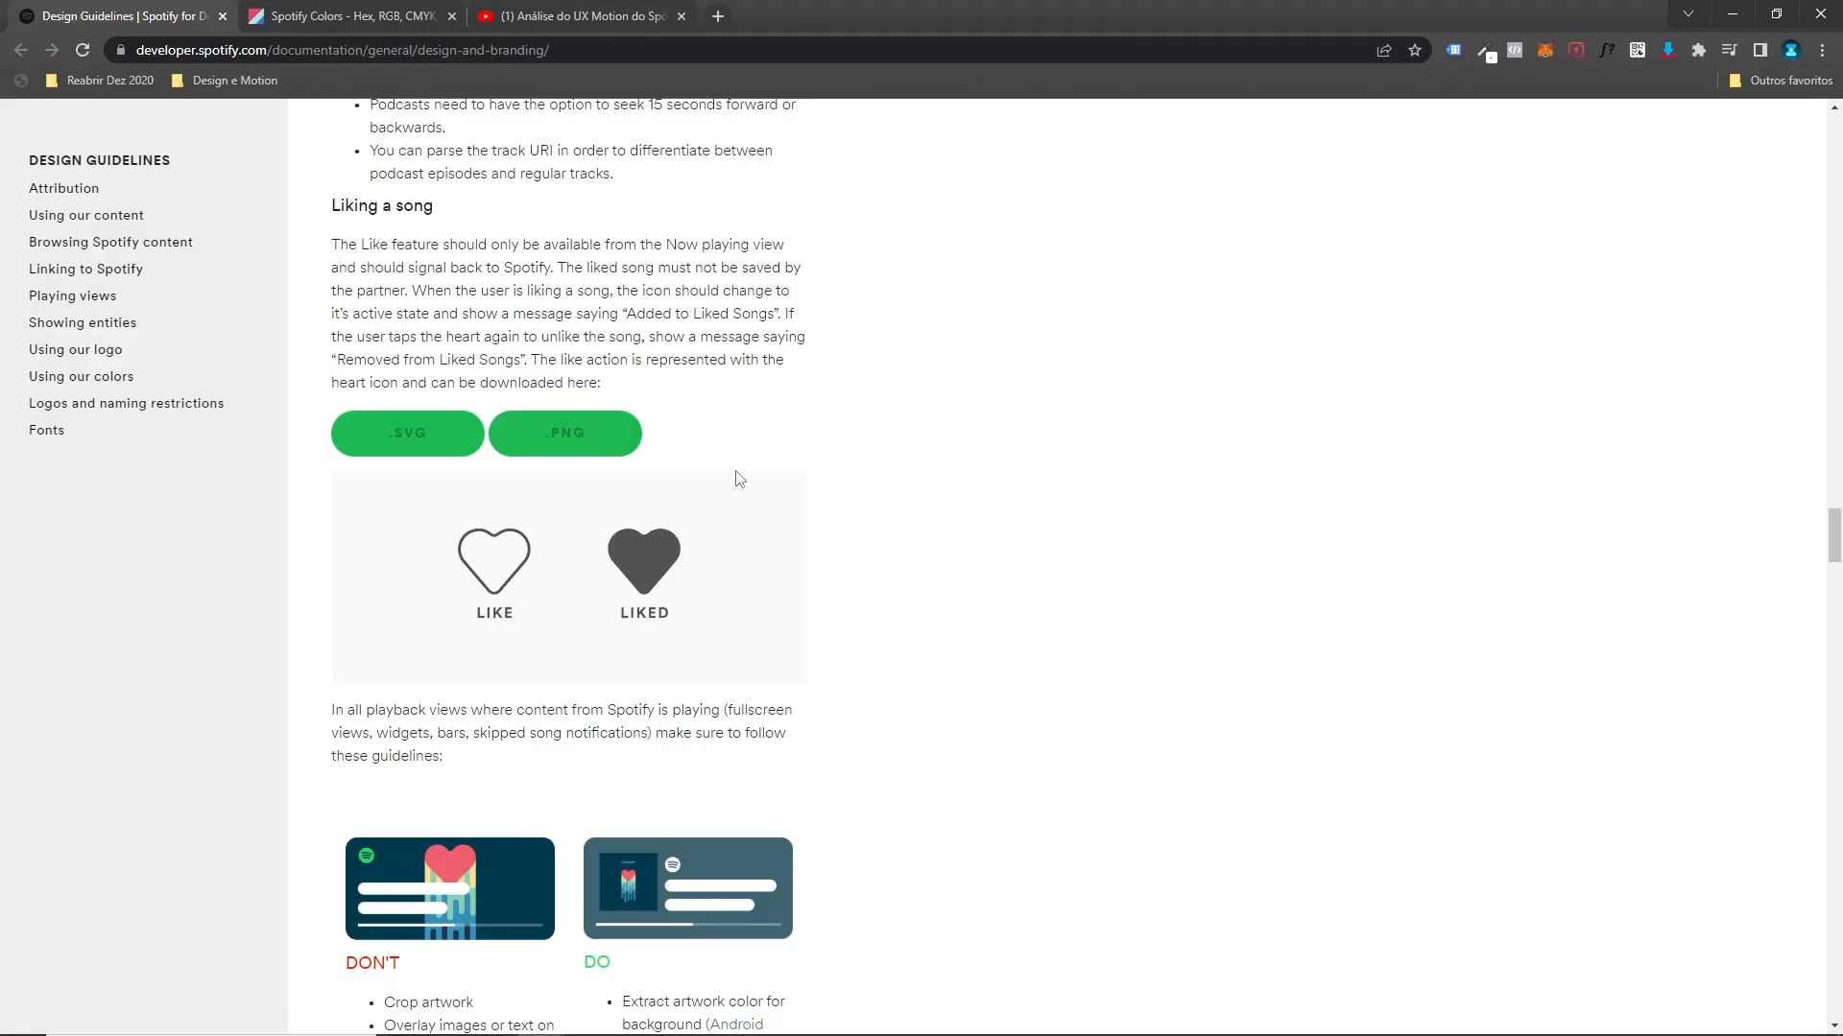
pyautogui.click(314, 14)
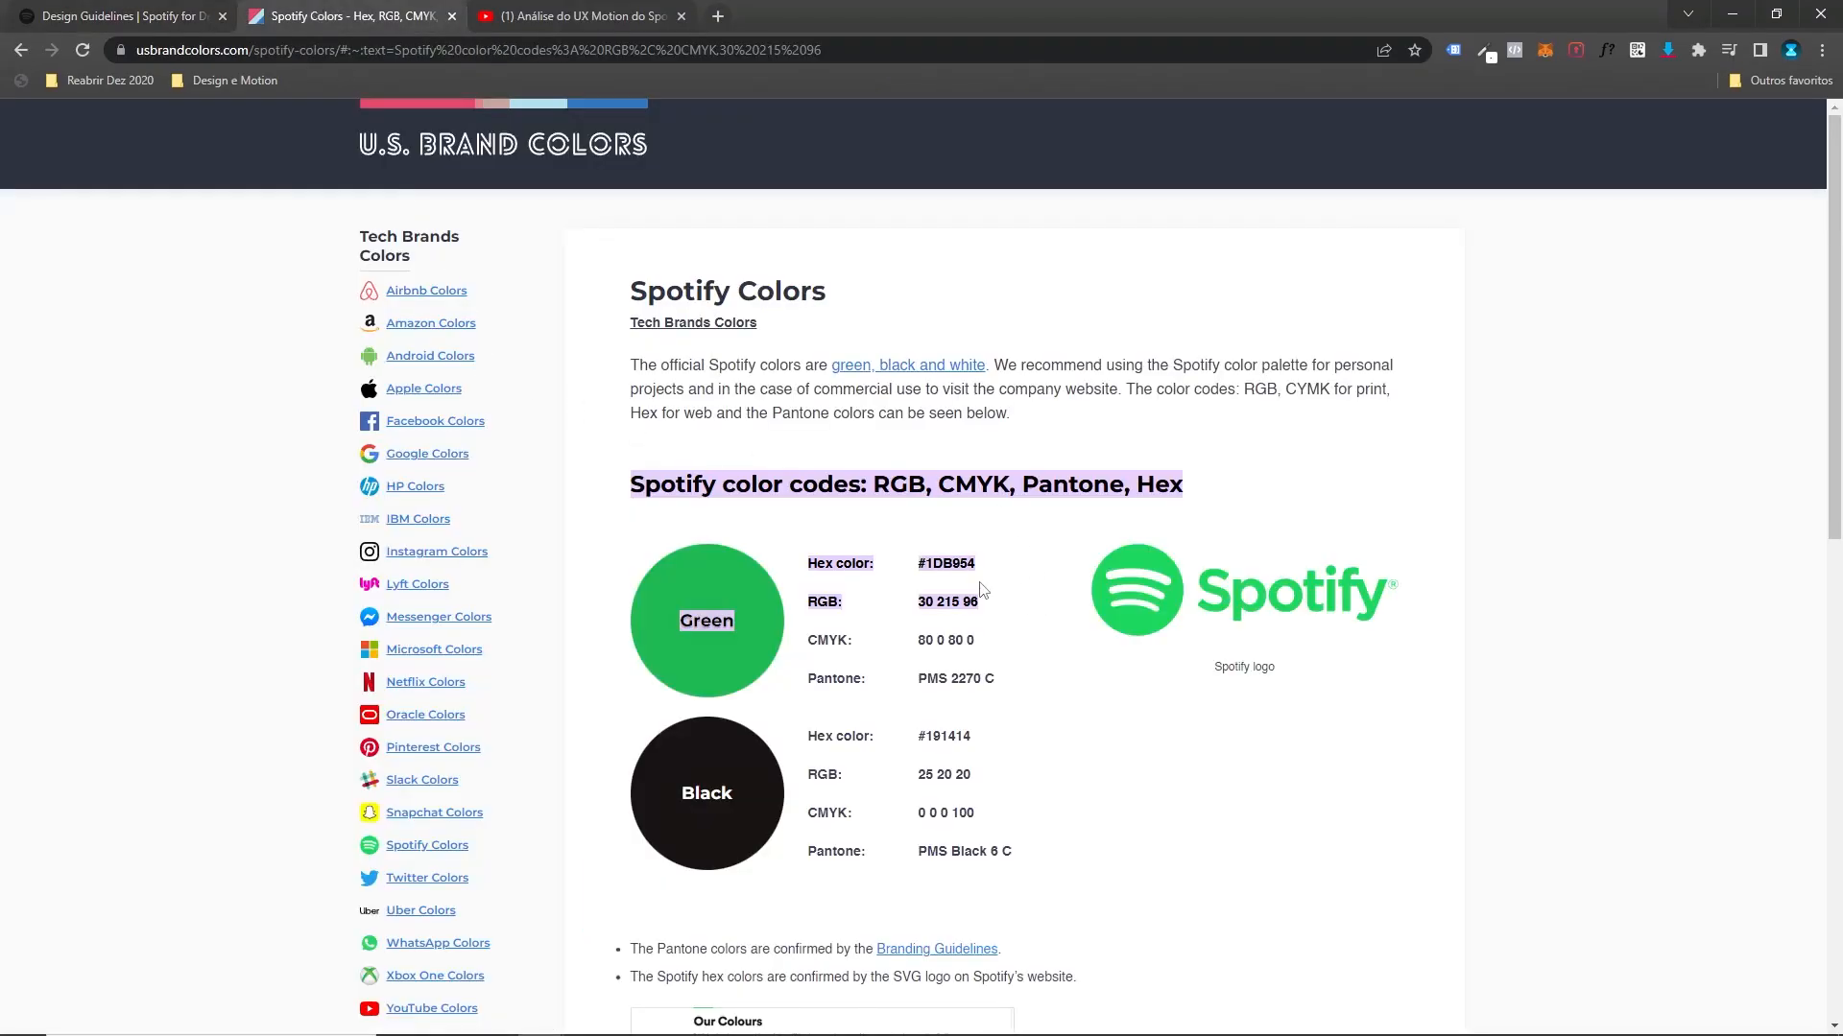
pyautogui.moveTo(985, 568); pyautogui.dragTo(917, 574)
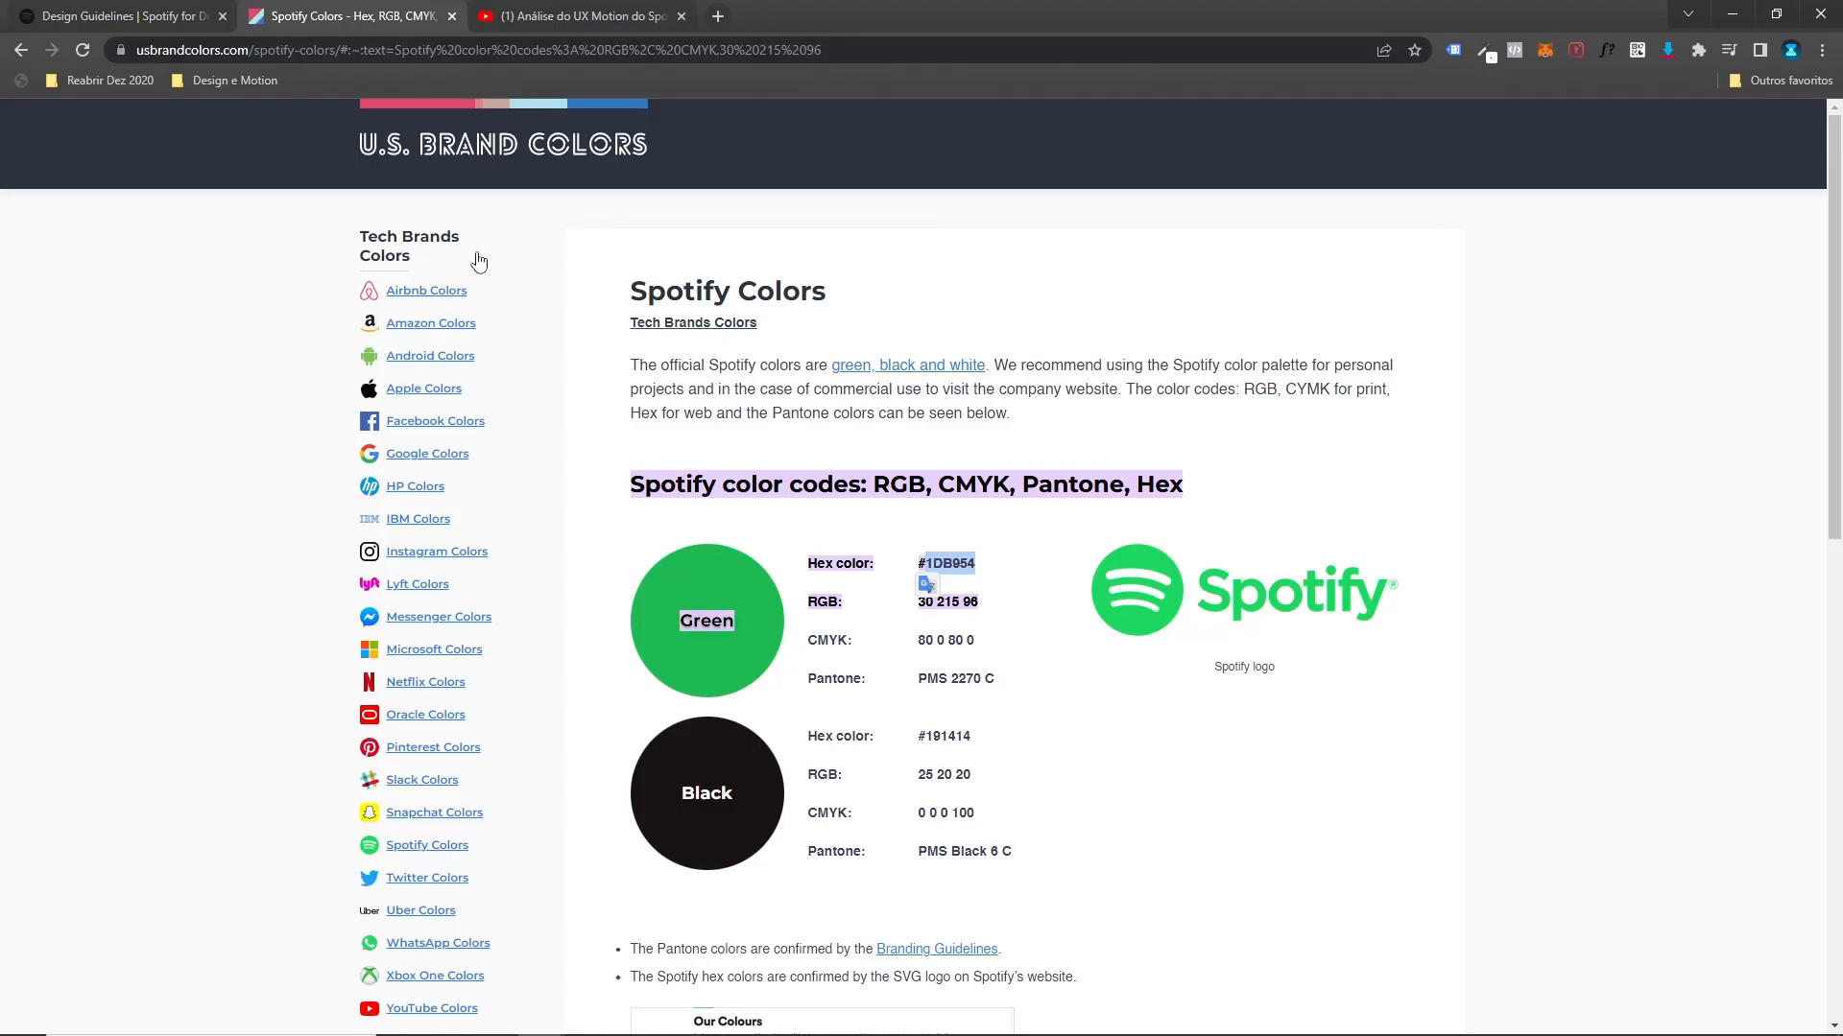
pyautogui.hotkey('alt', 'Tab')
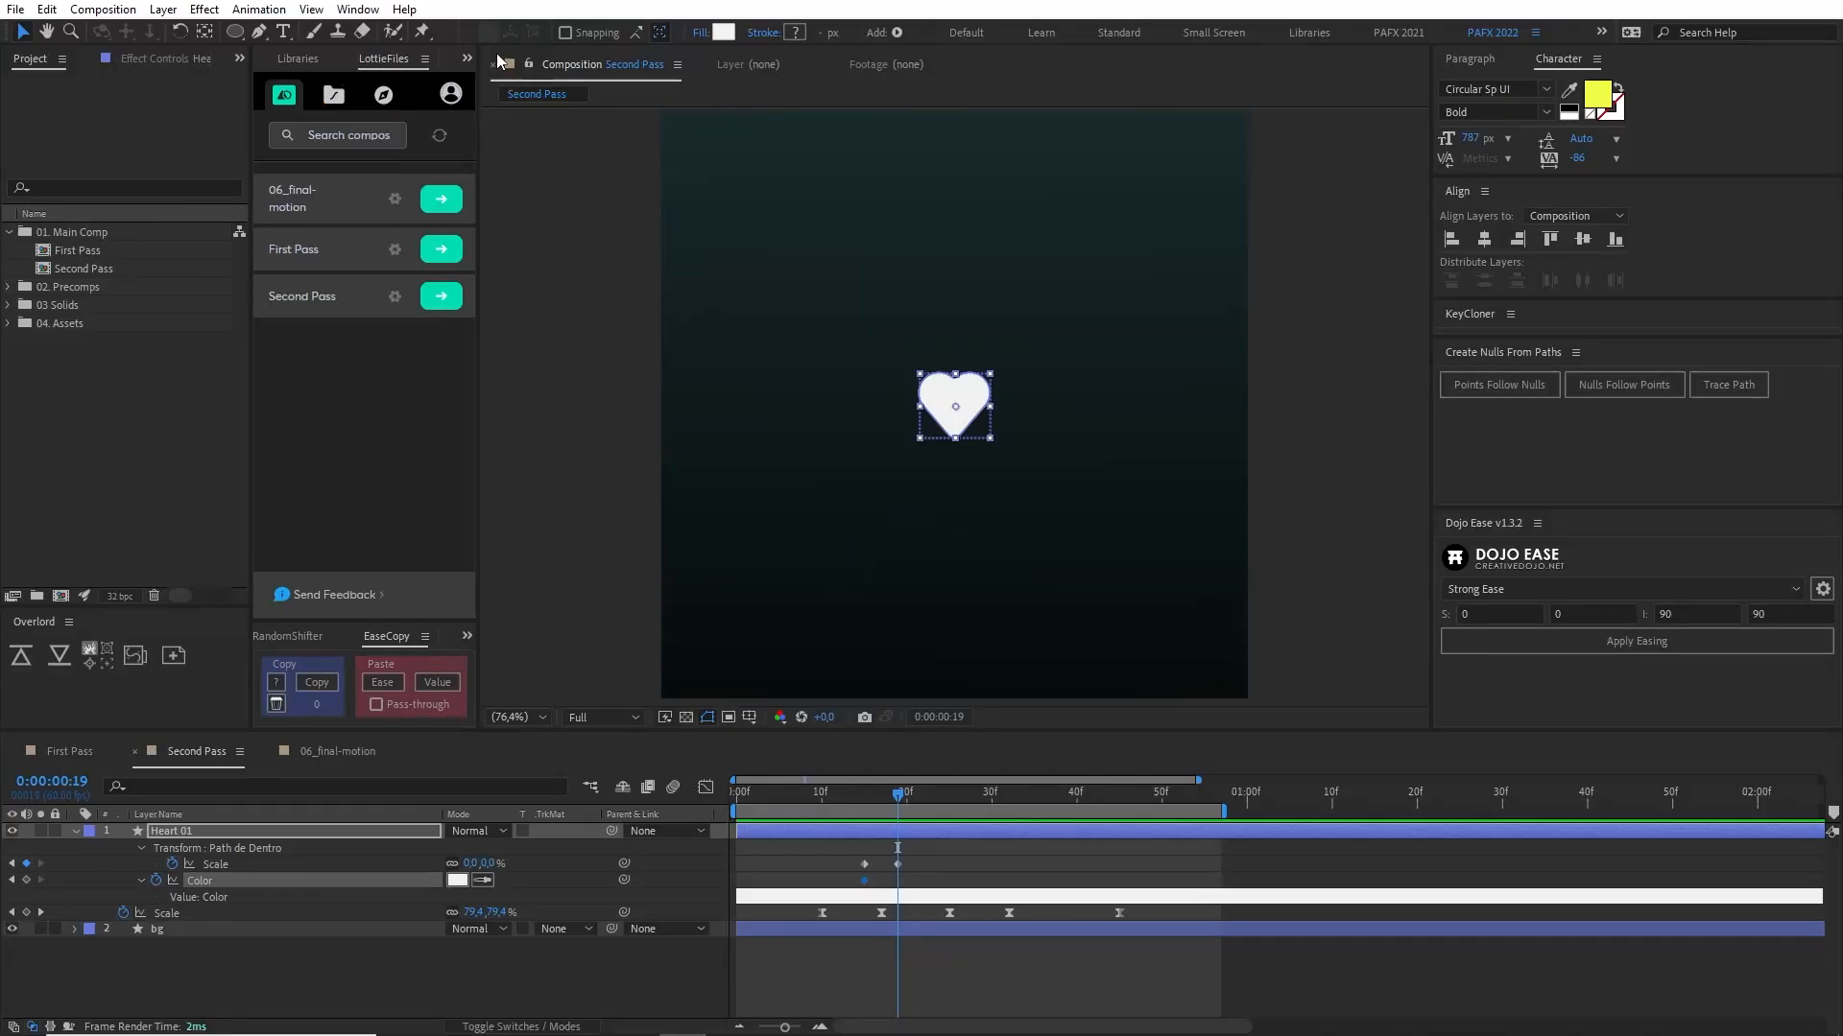
# Step: Back in After Effects, set the Fill 1 color to 1DB954 at frame 19 and preview the animation from the start
pyautogui.click(457, 880)
pyautogui.hotkey('ctrl', 'v')
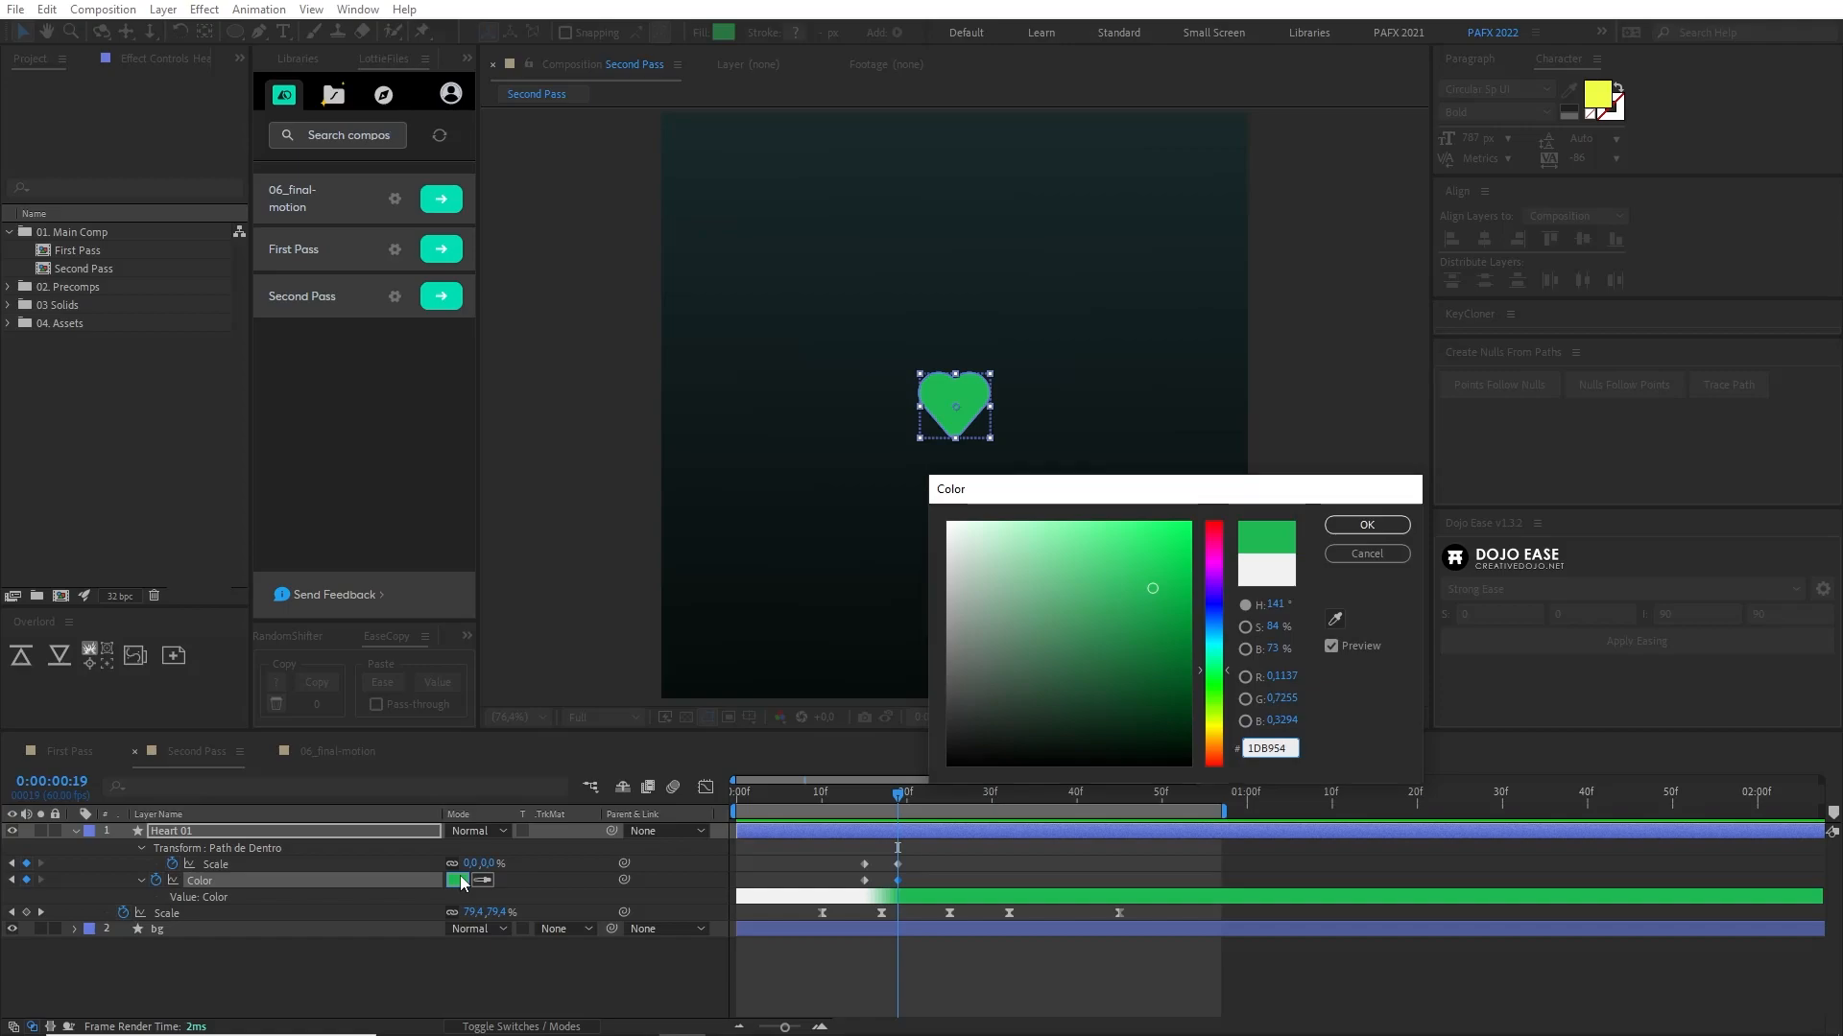
pyautogui.press('Return')
pyautogui.press('Home')
pyautogui.press('space')
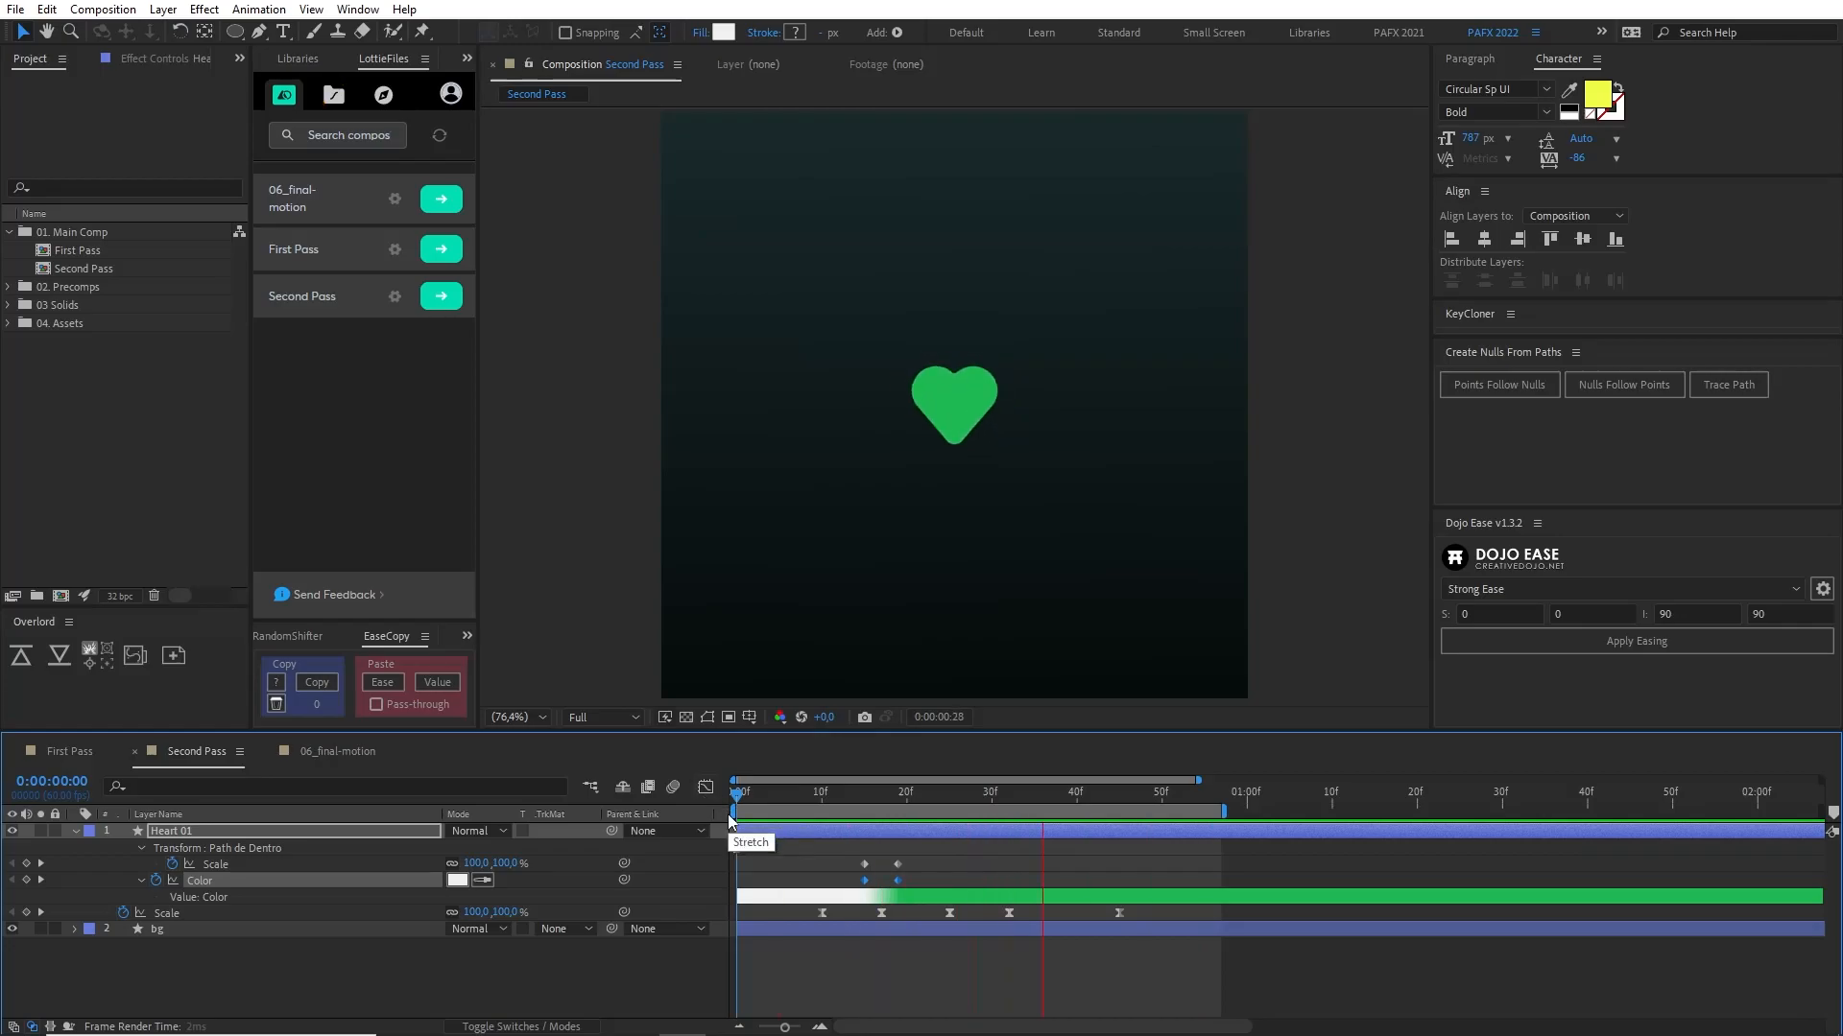
# Step: Shift Heart 01's final Scale keyframe two frames earlier, and its last three Scale keyframes together one more frame earlier
pyautogui.click(1118, 913)
pyautogui.hotkey('alt', 'Left')
pyautogui.hotkey('alt', 'Left')
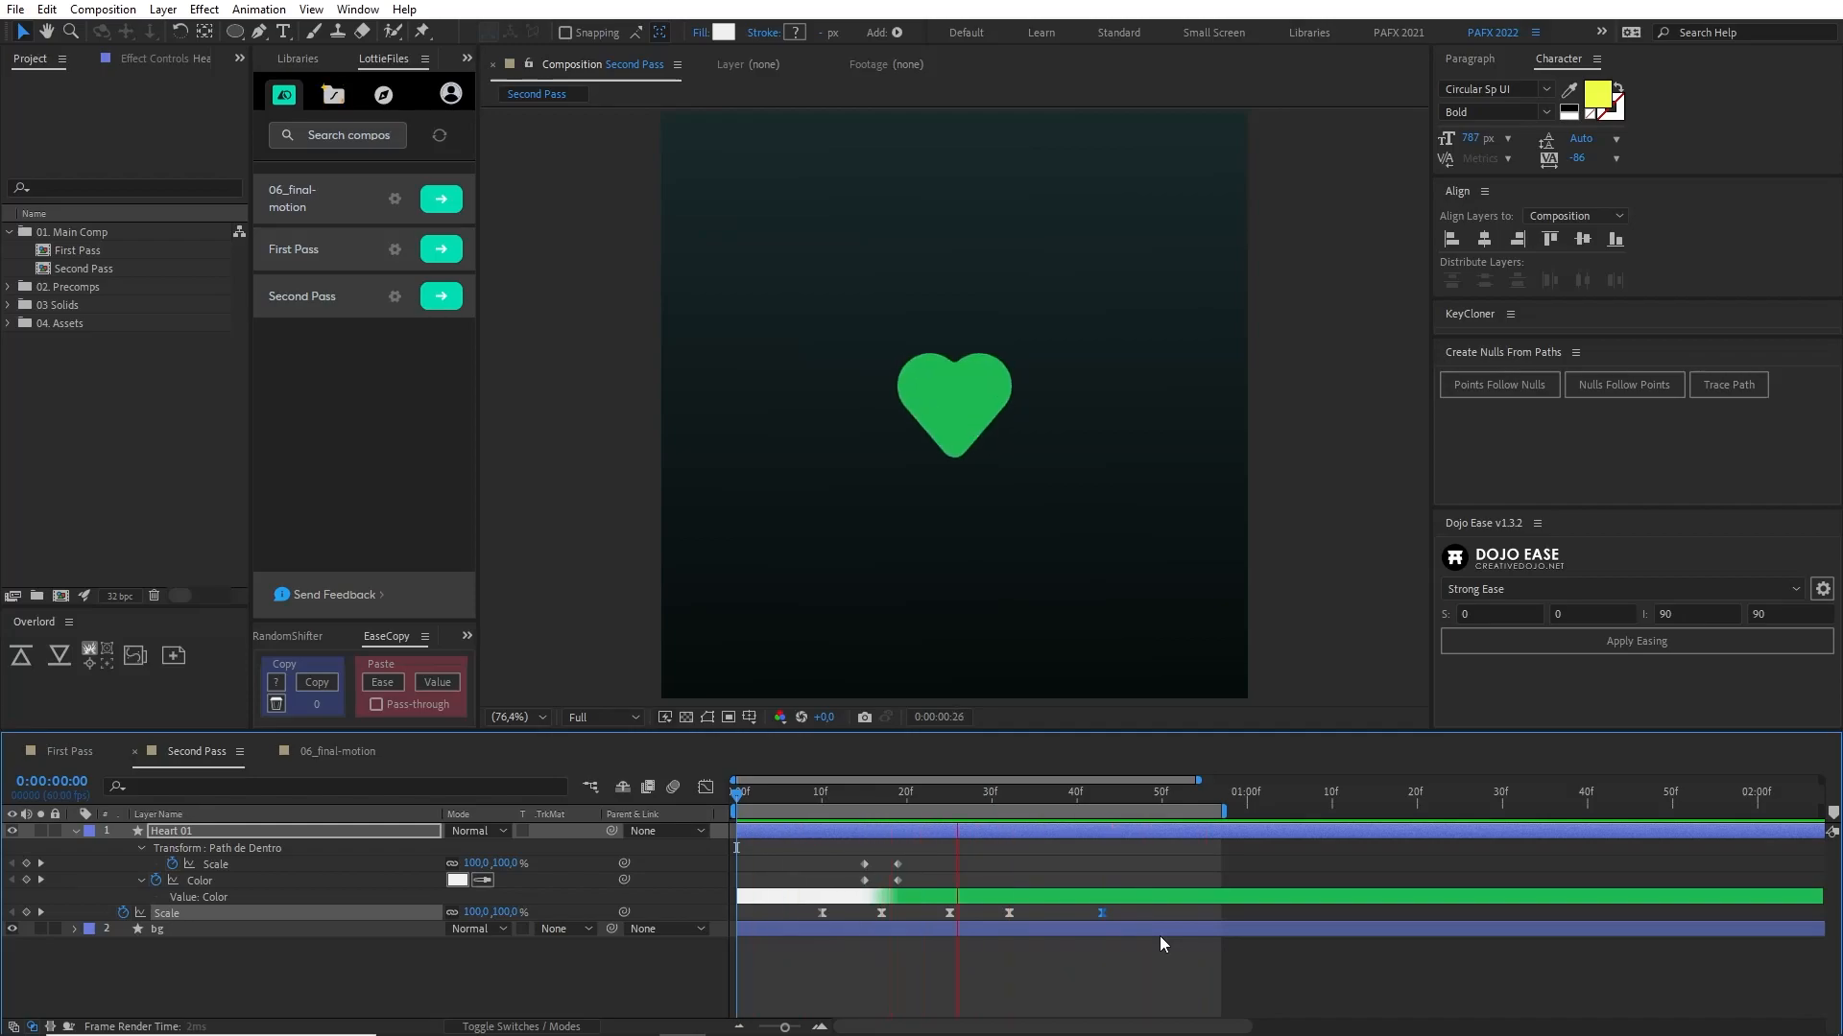
pyautogui.moveTo(889, 795); pyautogui.dragTo(956, 798)
pyautogui.moveTo(917, 910); pyautogui.dragTo(1207, 964)
pyautogui.hotkey('alt', 'Left')
pyautogui.press('space')
# Step: Limit the work area from frame 7 to just past the final Scale keyframe and preview the heart animation
pyautogui.moveTo(1115, 798); pyautogui.dragTo(1129, 798)
pyautogui.press('n')
pyautogui.click(804, 794)
pyautogui.click(794, 791)
pyautogui.press('b')
pyautogui.press('space')
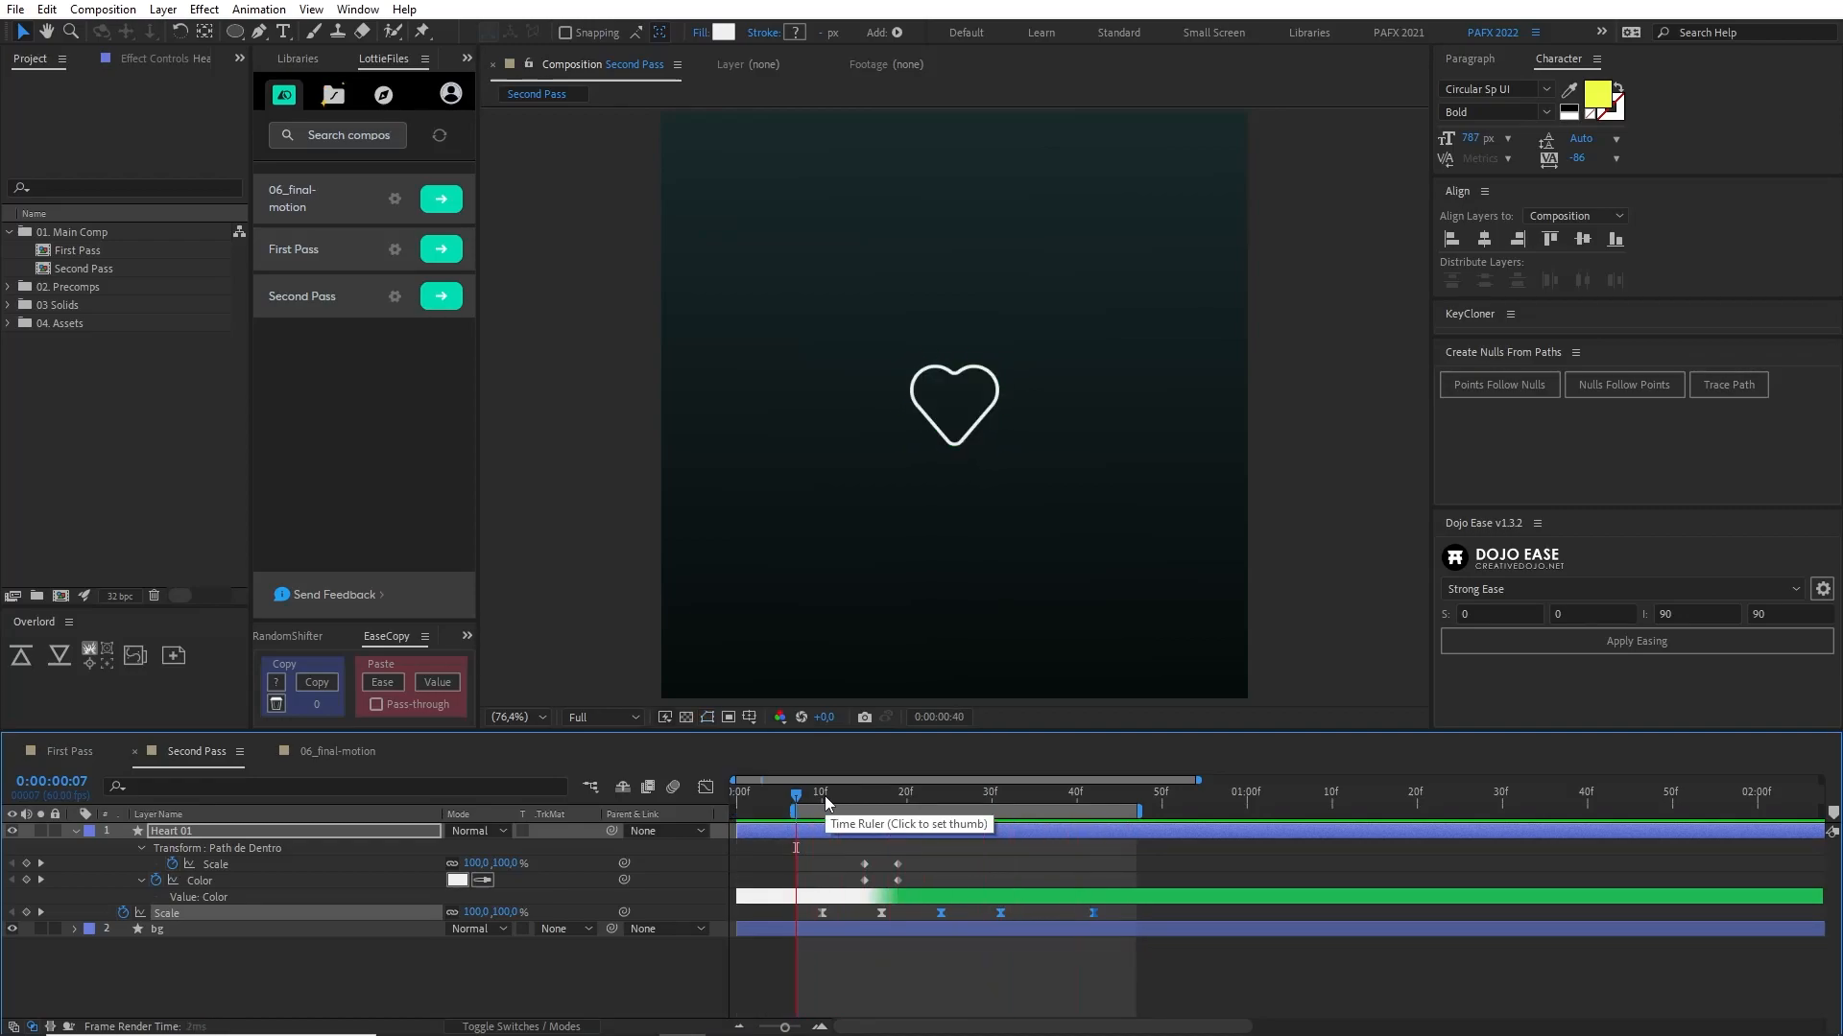
pyautogui.press('space')
# Step: Extend the work area from the composition's start to 0:00:01:02 and preview the full like animation
pyautogui.press('Home')
pyautogui.press('b')
pyautogui.moveTo(1051, 797); pyautogui.dragTo(1261, 804)
pyautogui.press('n')
pyautogui.press('space')
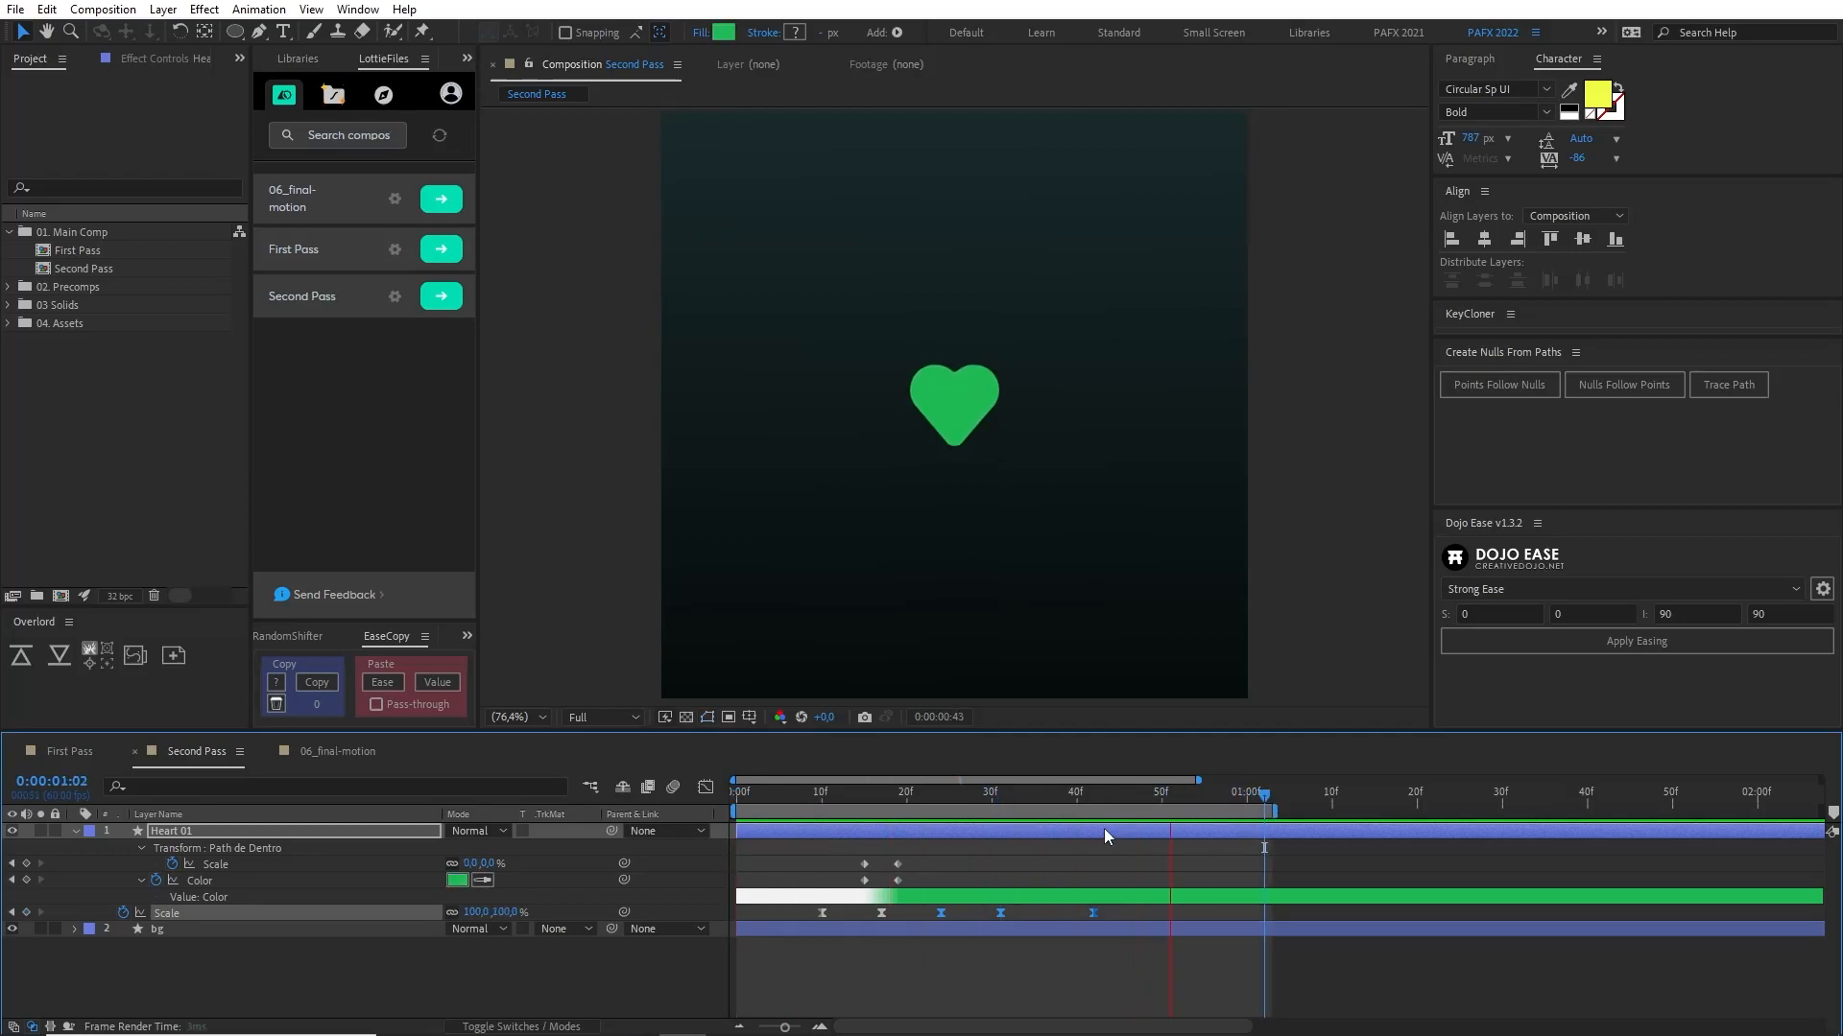
pyautogui.press('space')
# Step: At 0:00:01:10, duplicate the Heart 01 layer and reveal the duplicate's animated properties
pyautogui.moveTo(1267, 805); pyautogui.dragTo(1333, 814)
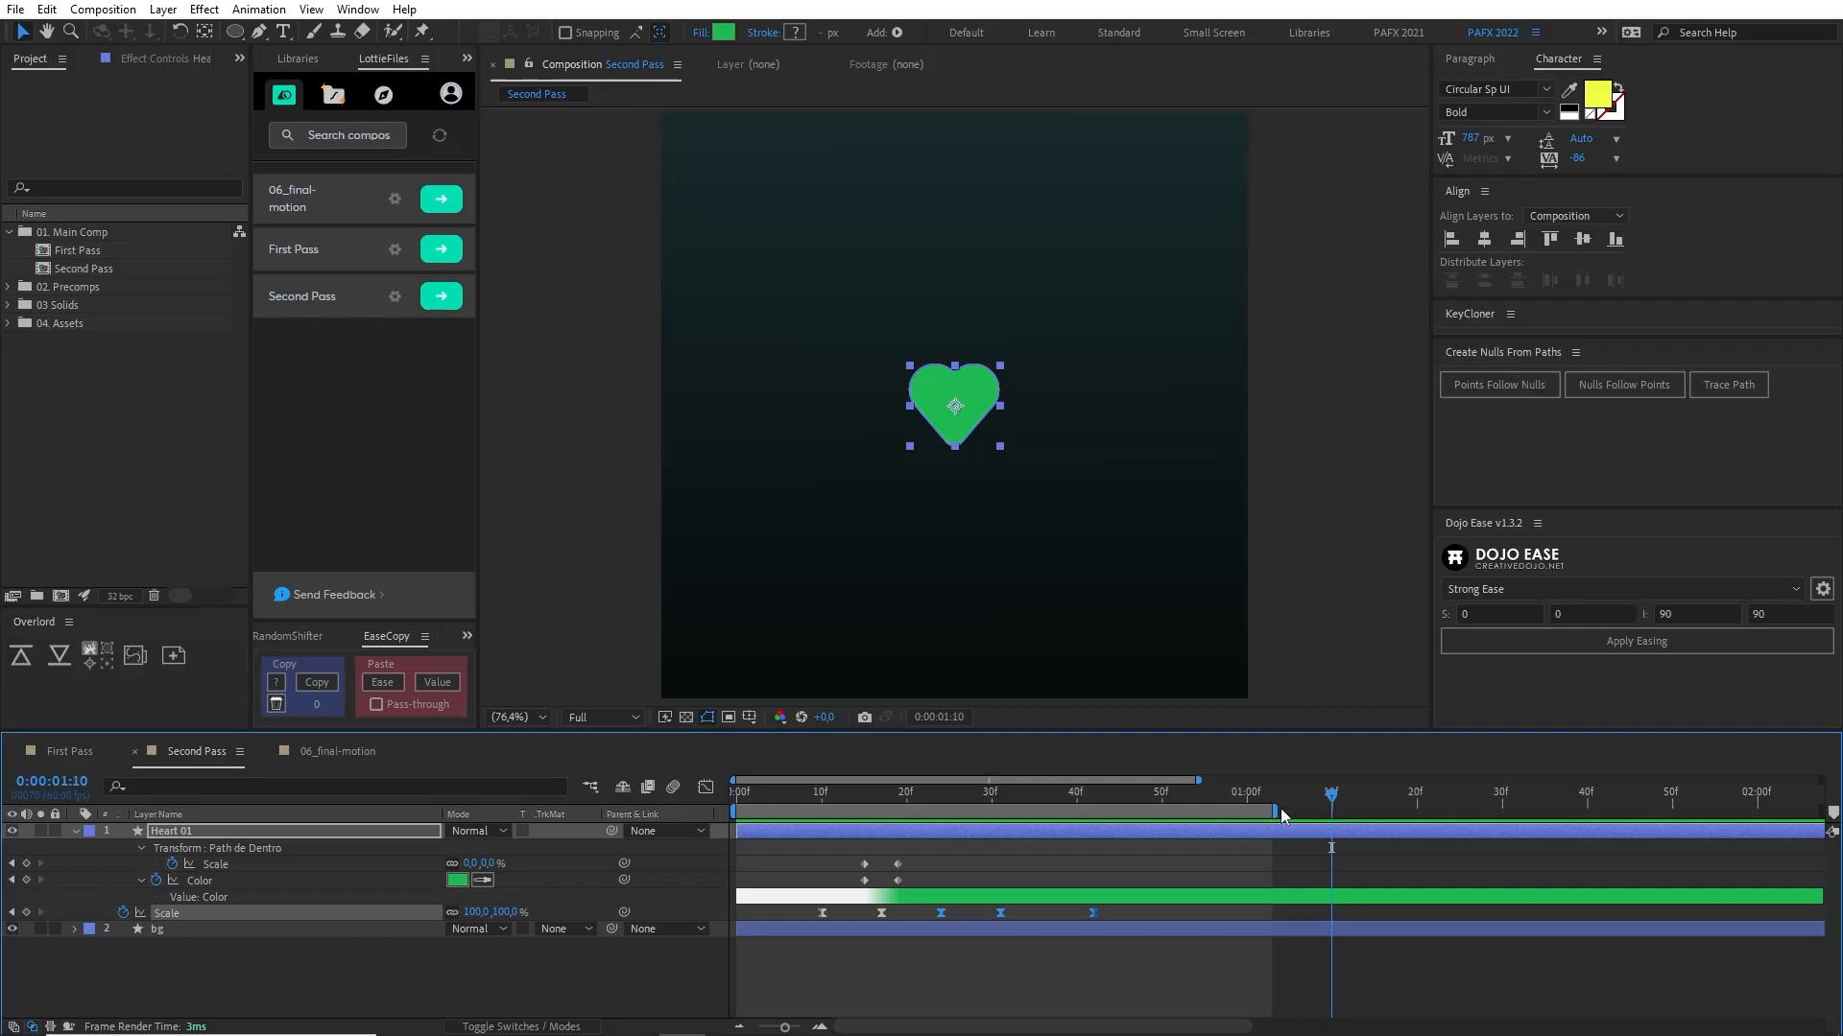
pyautogui.hscroll(3, 1280, 808)
pyautogui.scroll(1, 902, 485)
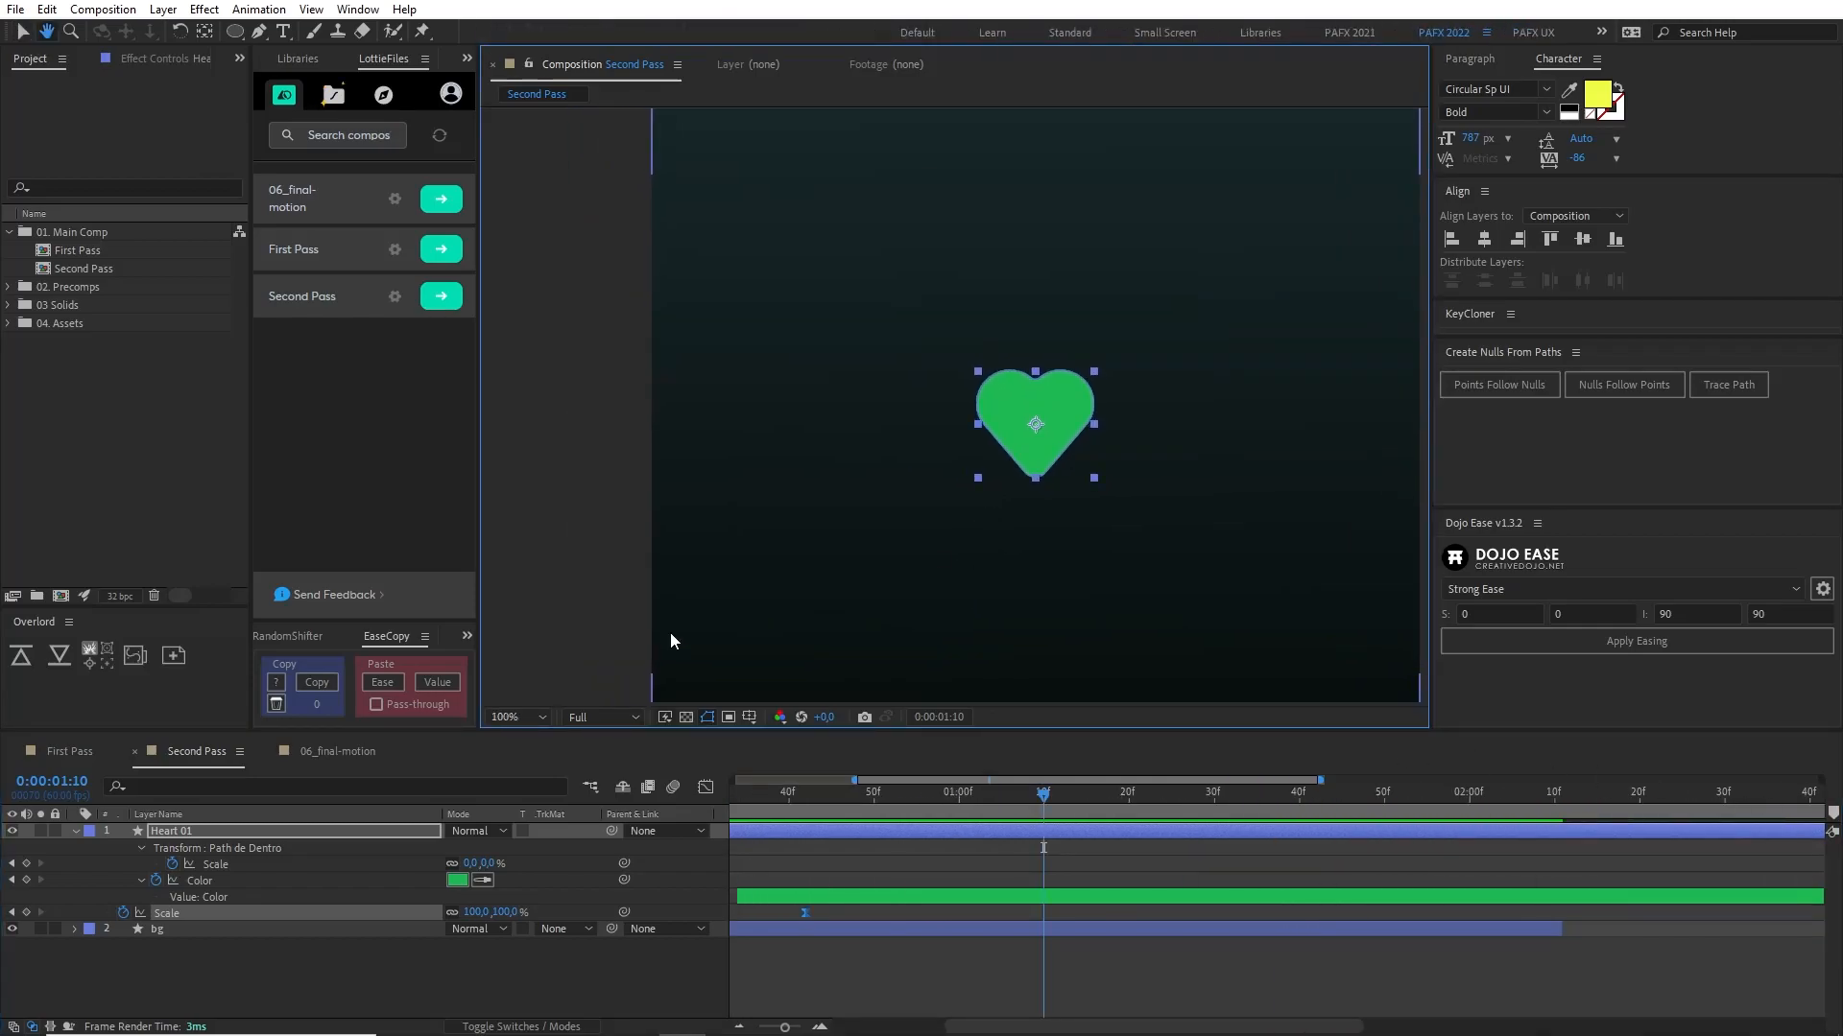
pyautogui.scroll(-1, 912, 561)
pyautogui.scroll(1, 1004, 572)
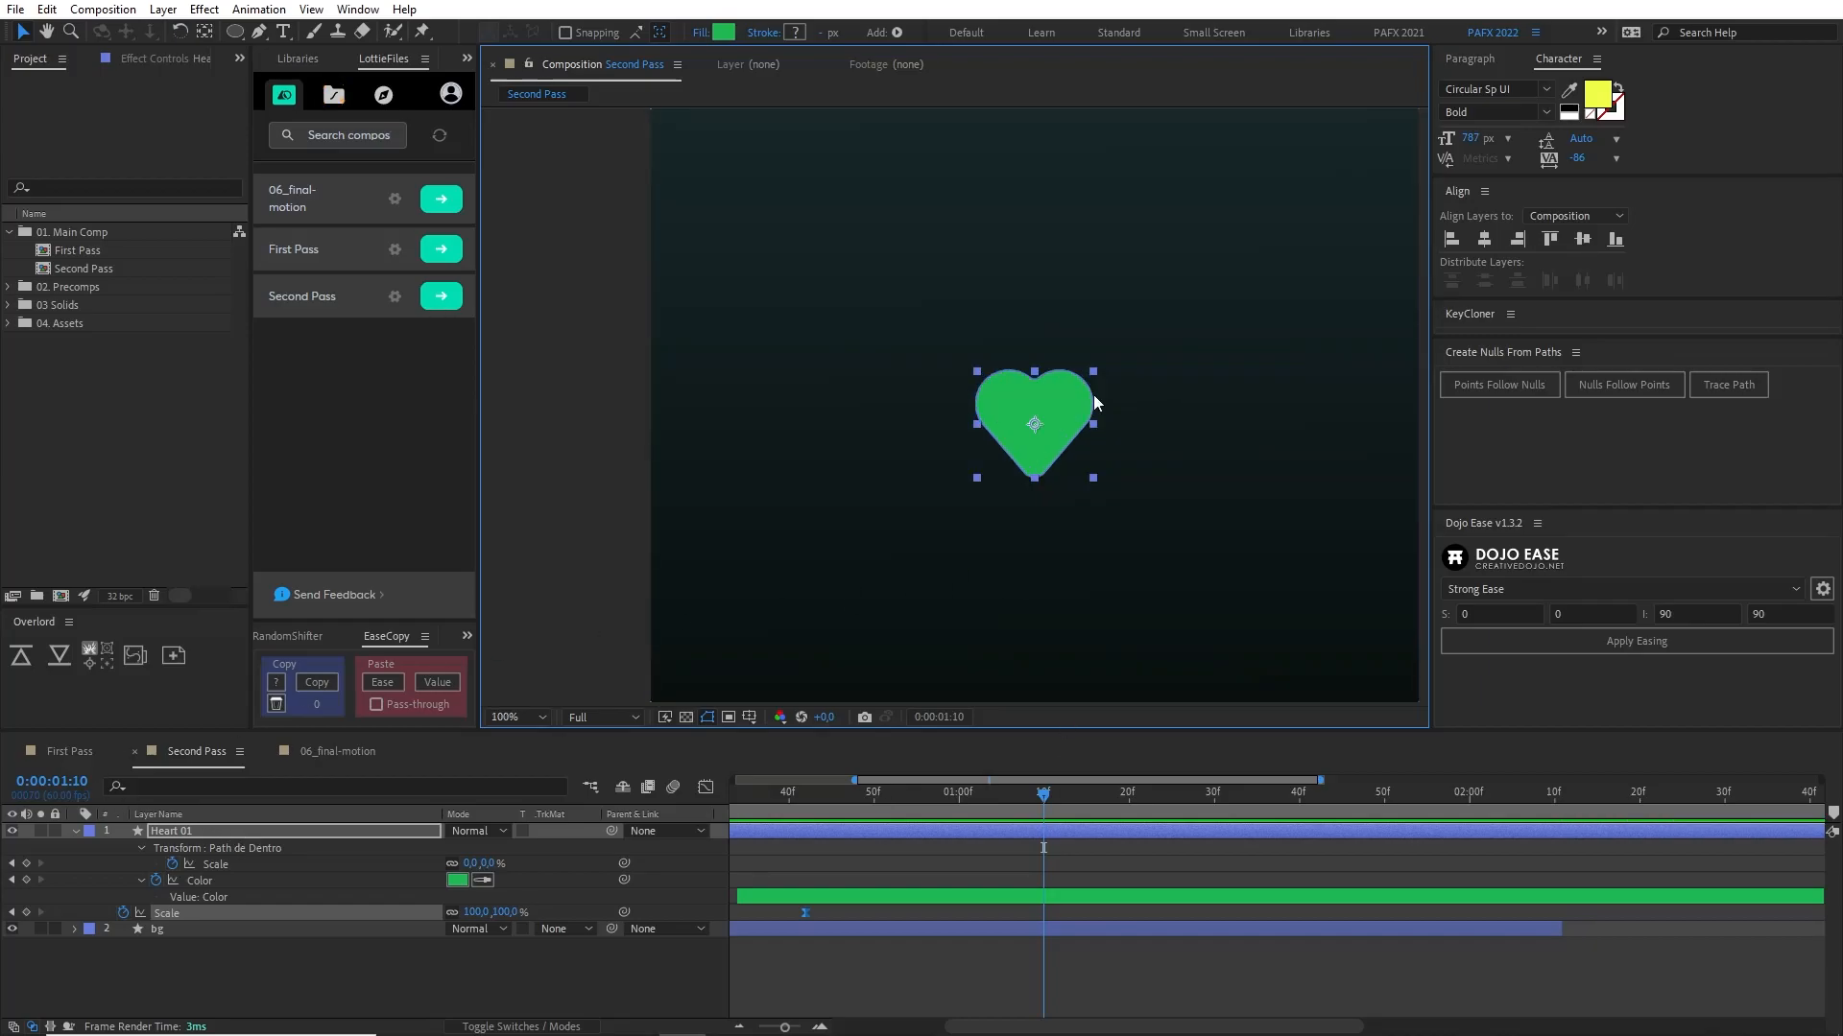
pyautogui.click(257, 833)
pyautogui.hotkey('ctrl', 'd')
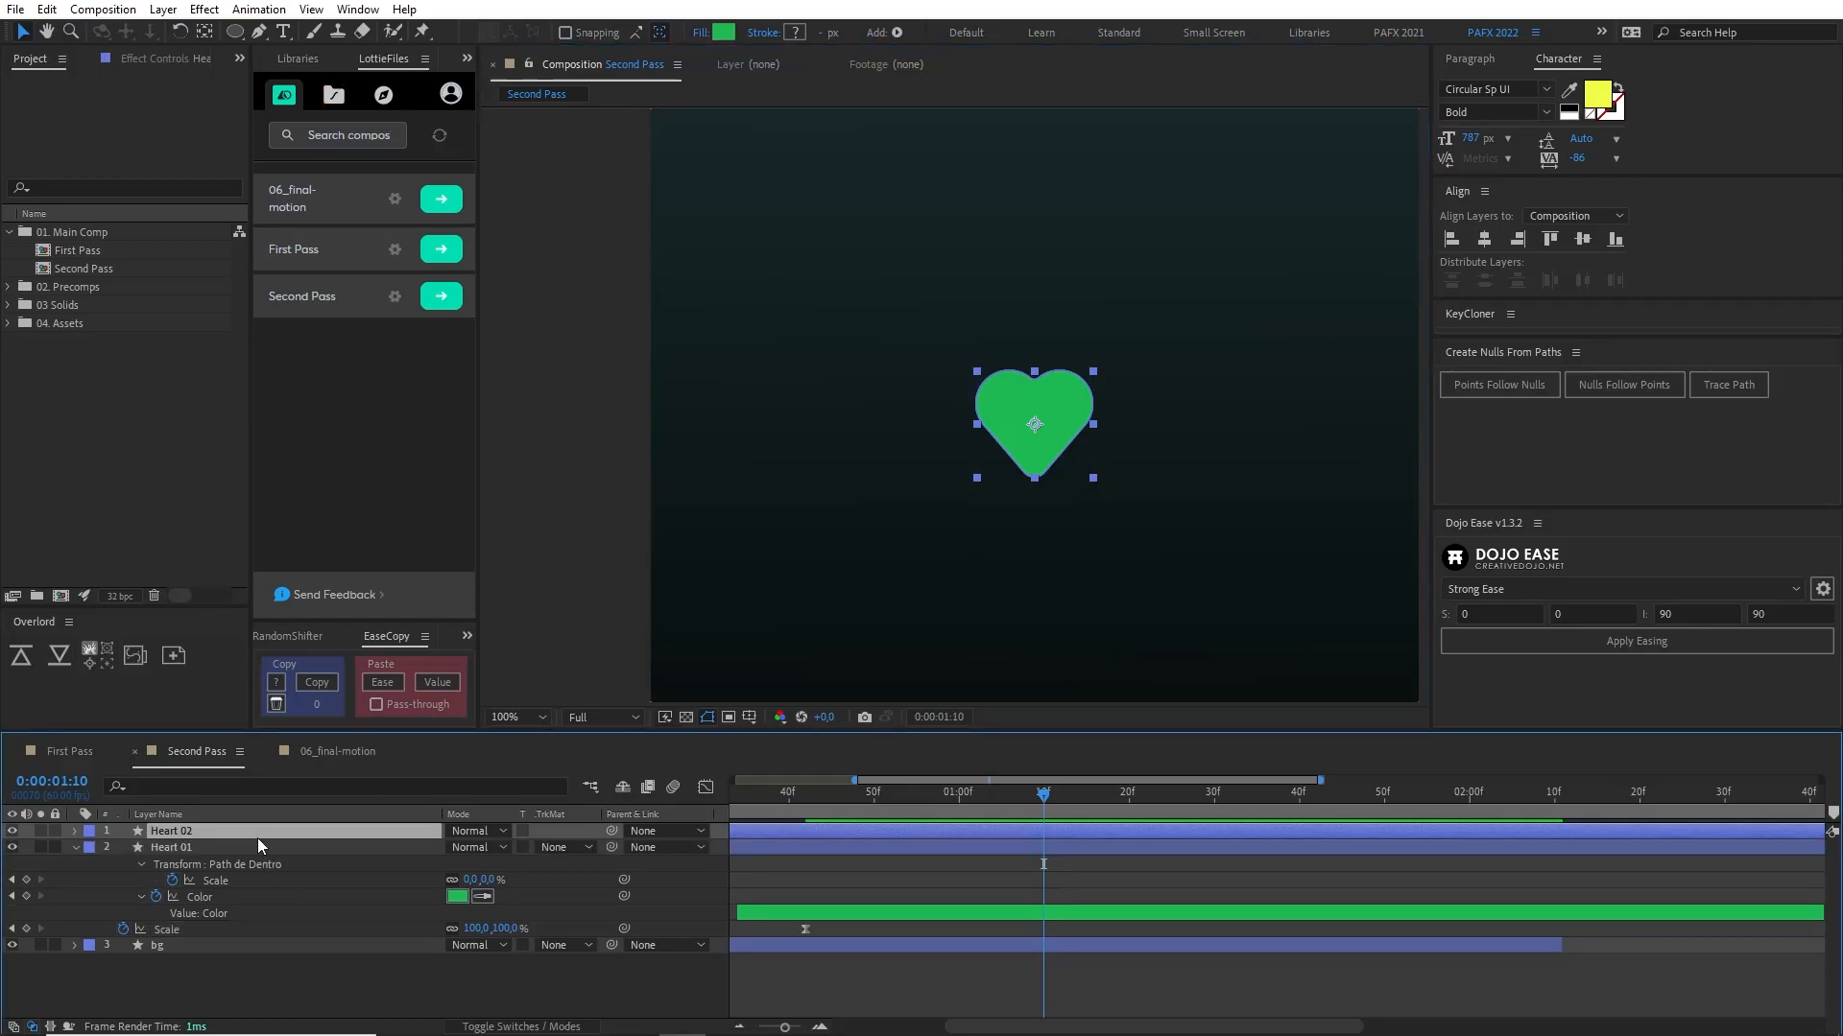
pyautogui.press('u')
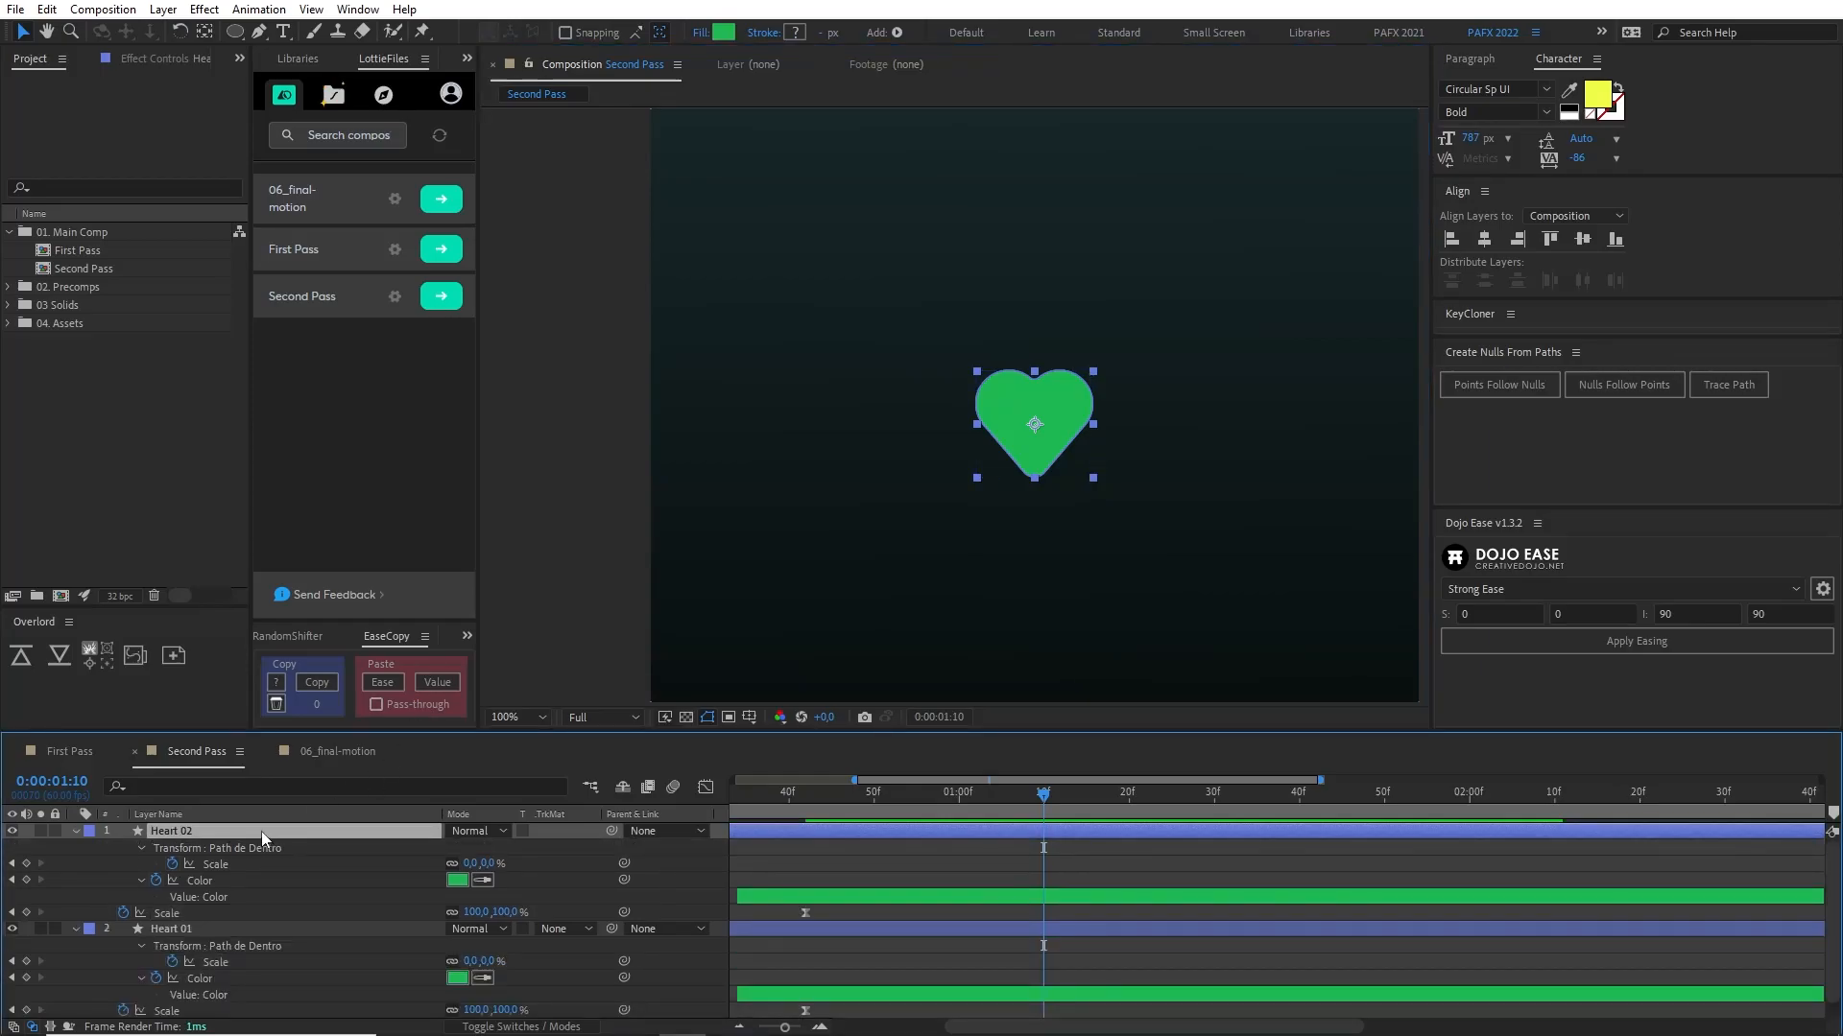
# Step: Remove all Path de Dentro scale, Color and layer Scale keyframes from Heart 02, leaving its fill white
pyautogui.click(174, 865)
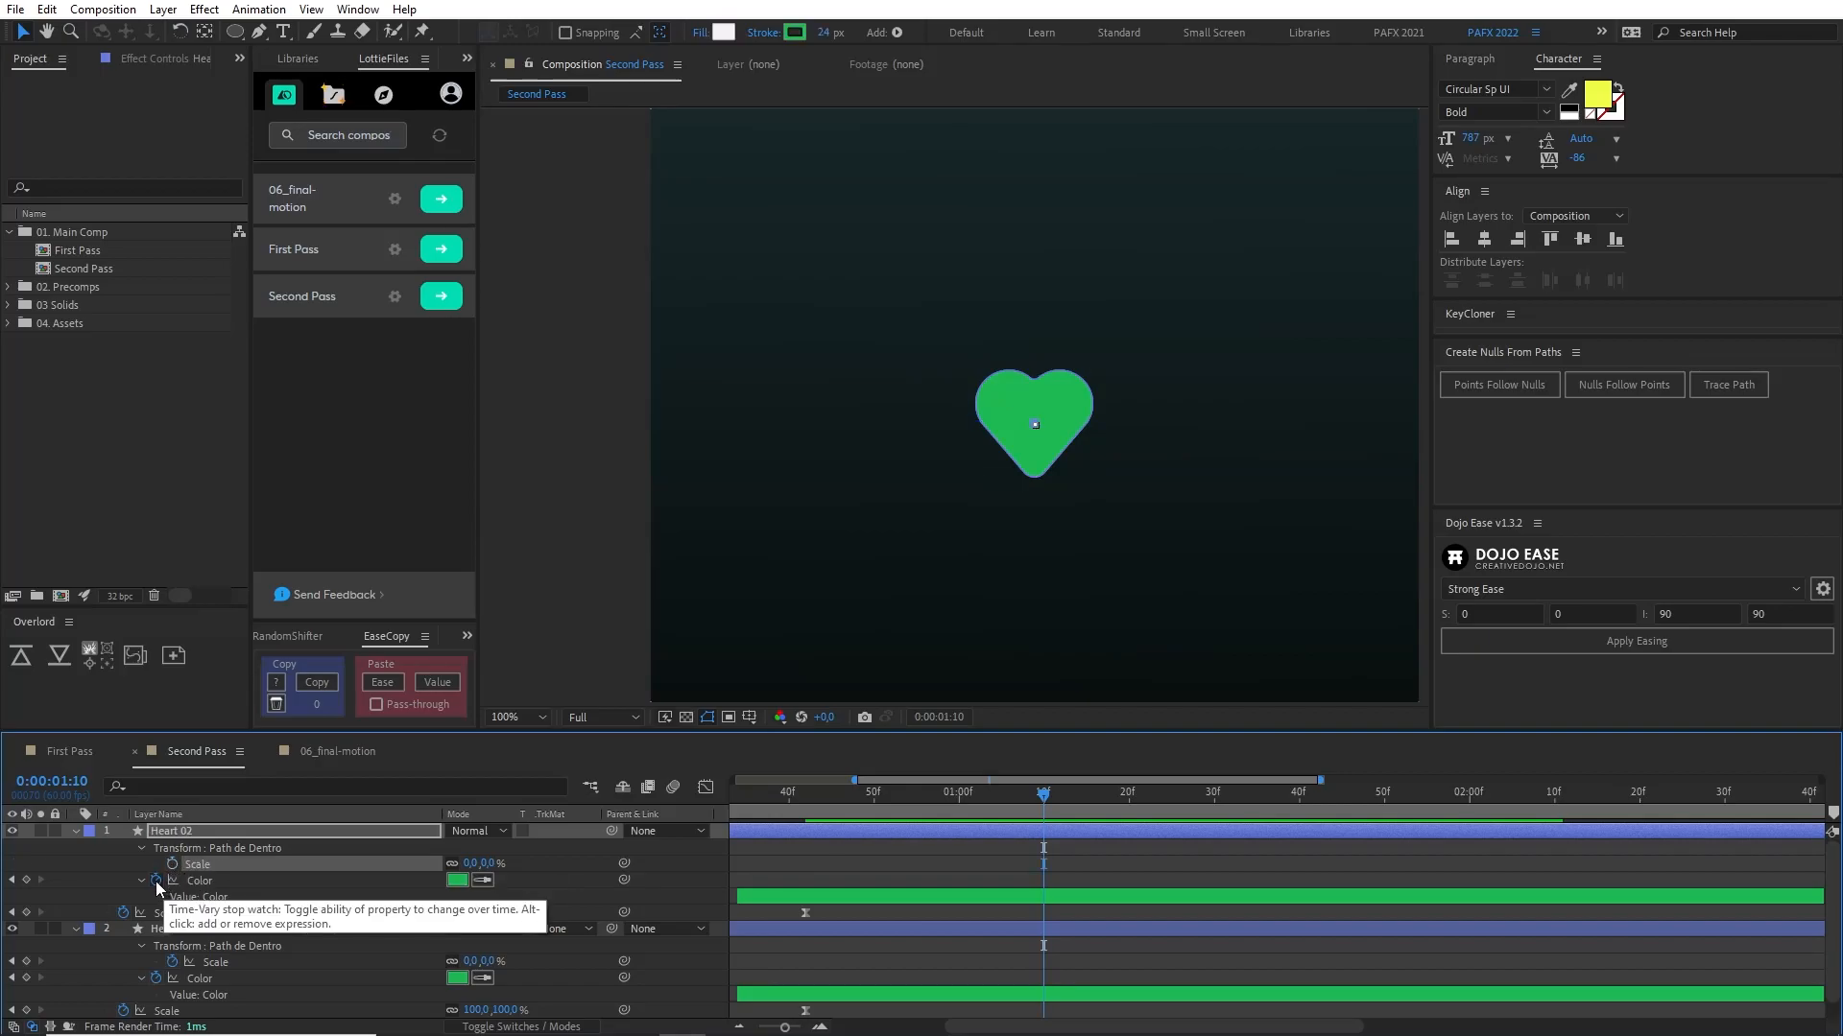
pyautogui.click(155, 880)
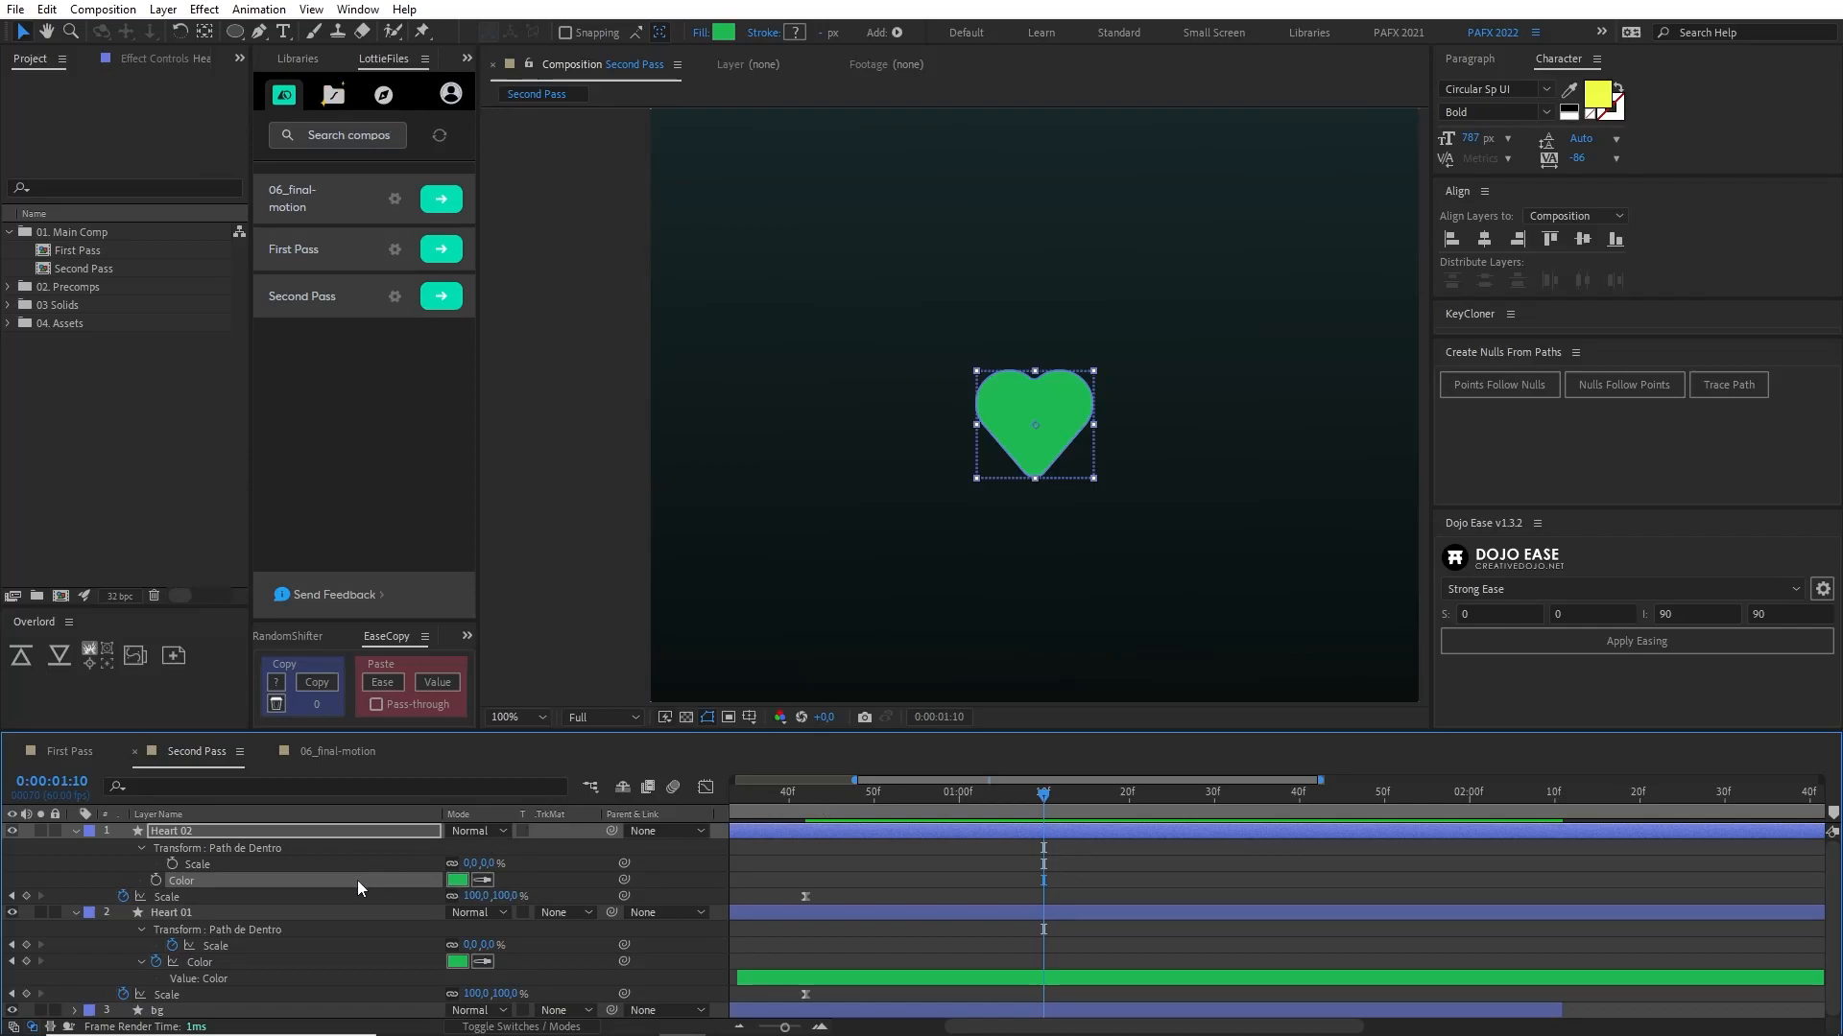
pyautogui.click(977, 859)
pyautogui.press('u')
pyautogui.press('u')
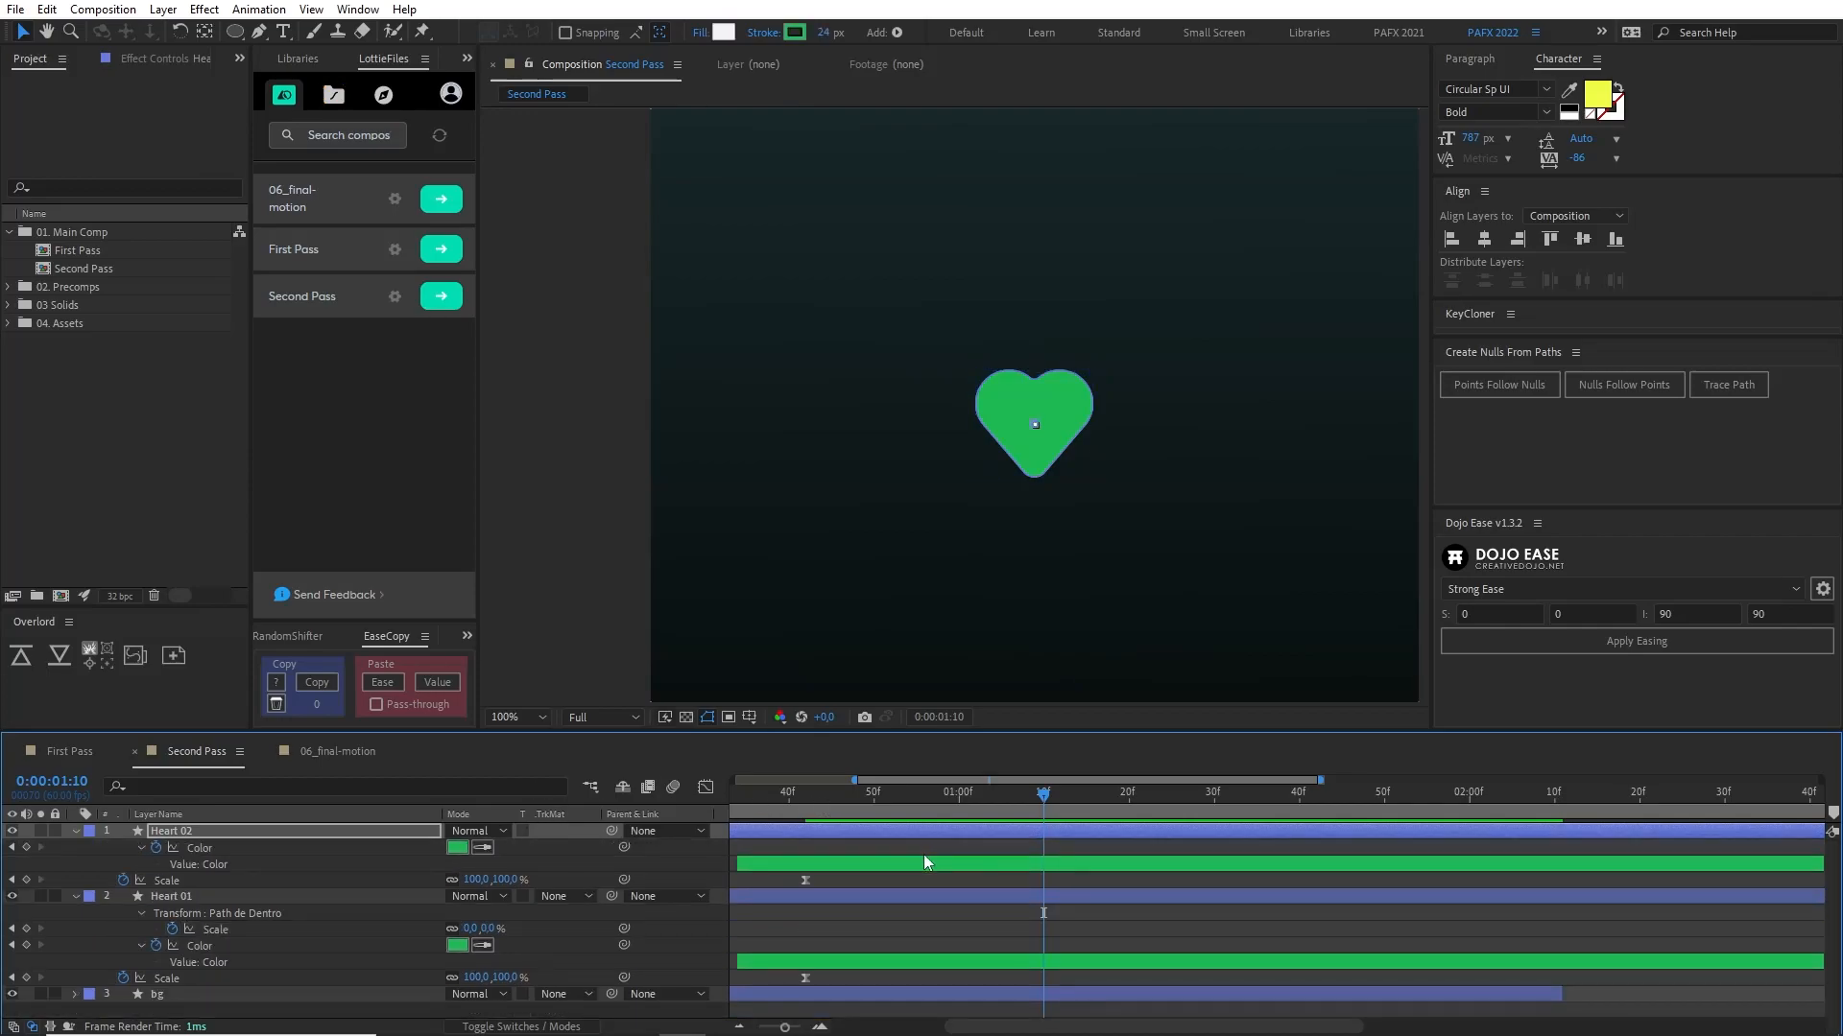
pyautogui.scroll(-3, 908, 881)
pyautogui.press('space')
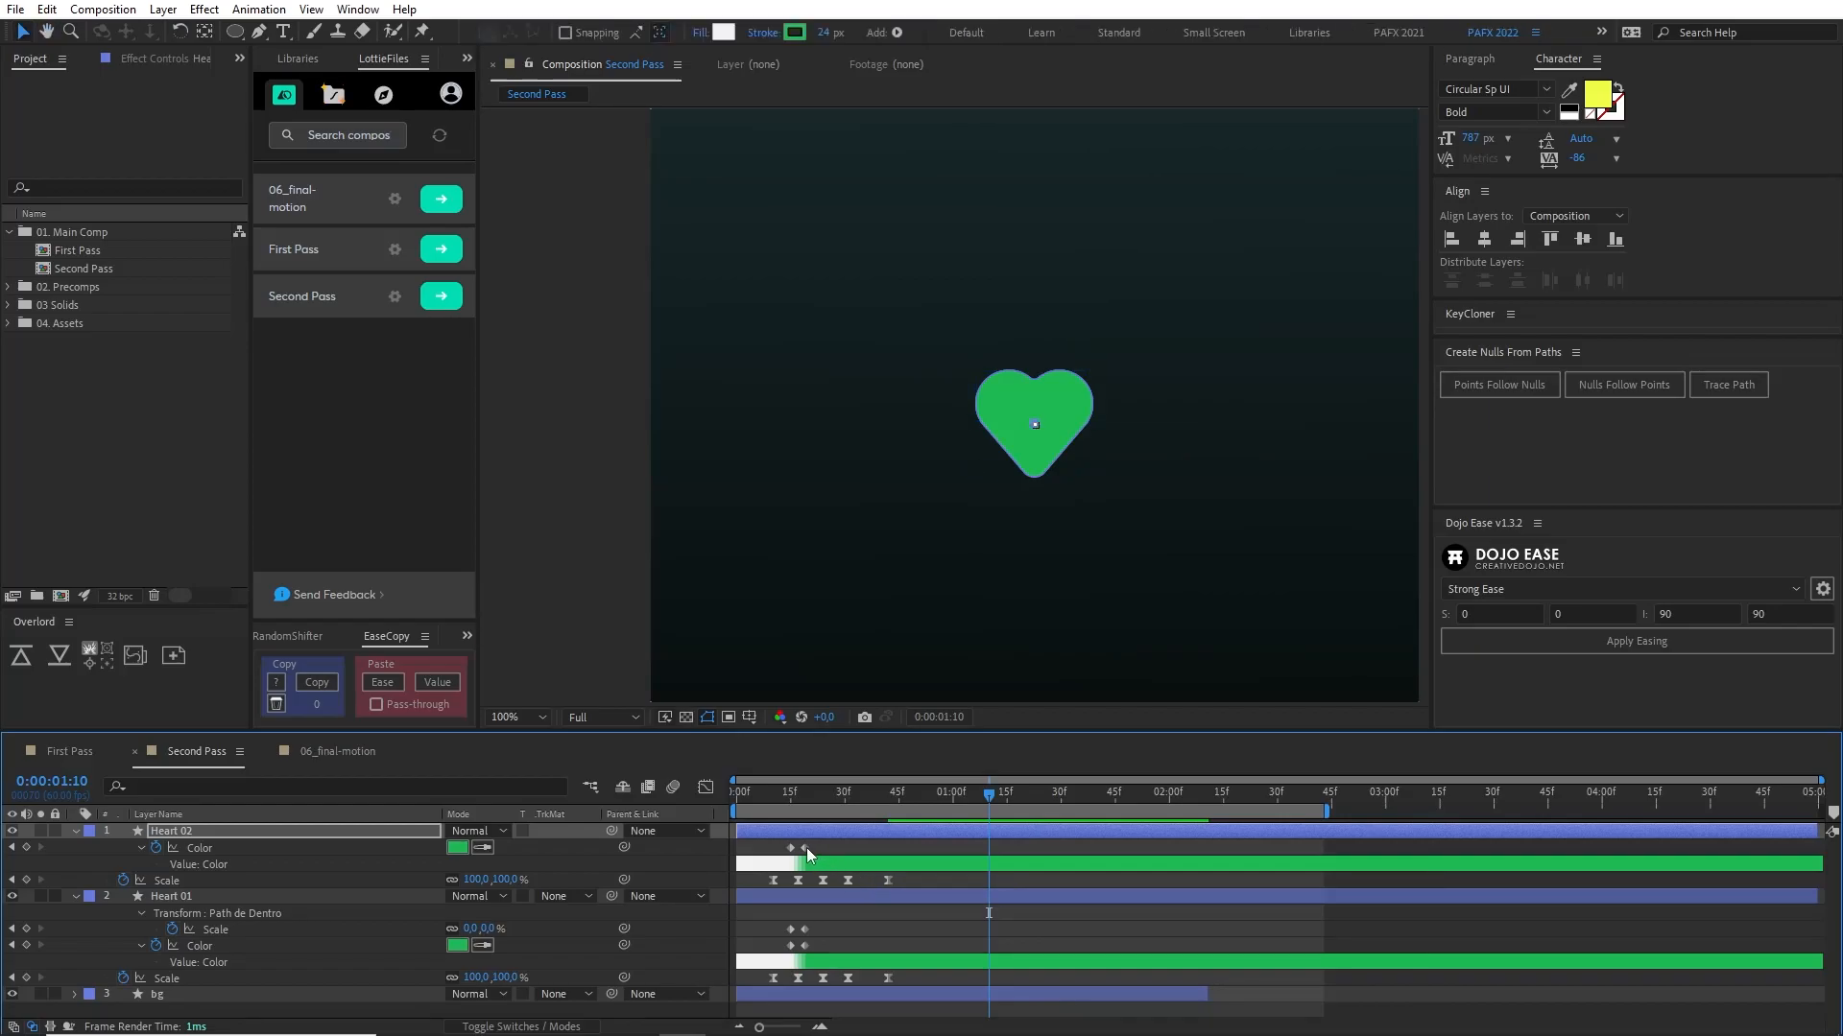
pyautogui.click(805, 848)
pyautogui.press('Delete')
pyautogui.moveTo(779, 850); pyautogui.dragTo(833, 857)
pyautogui.press('Delete')
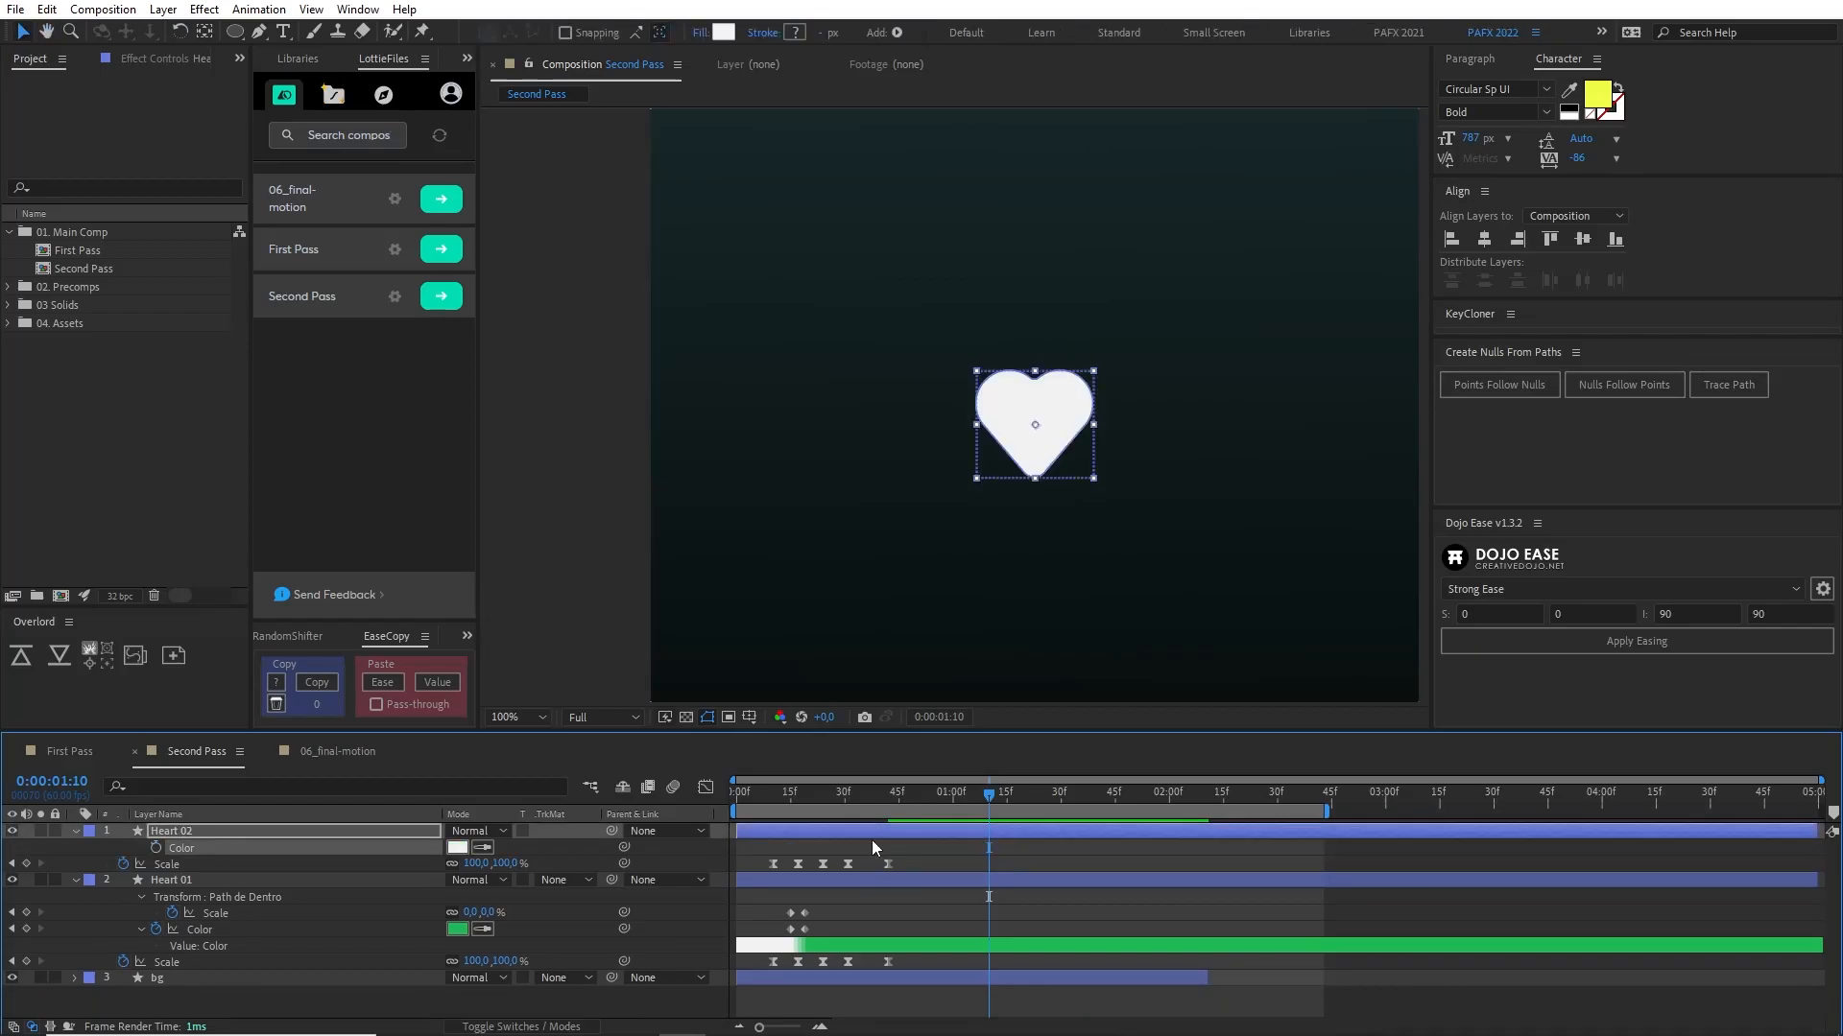
pyautogui.click(123, 864)
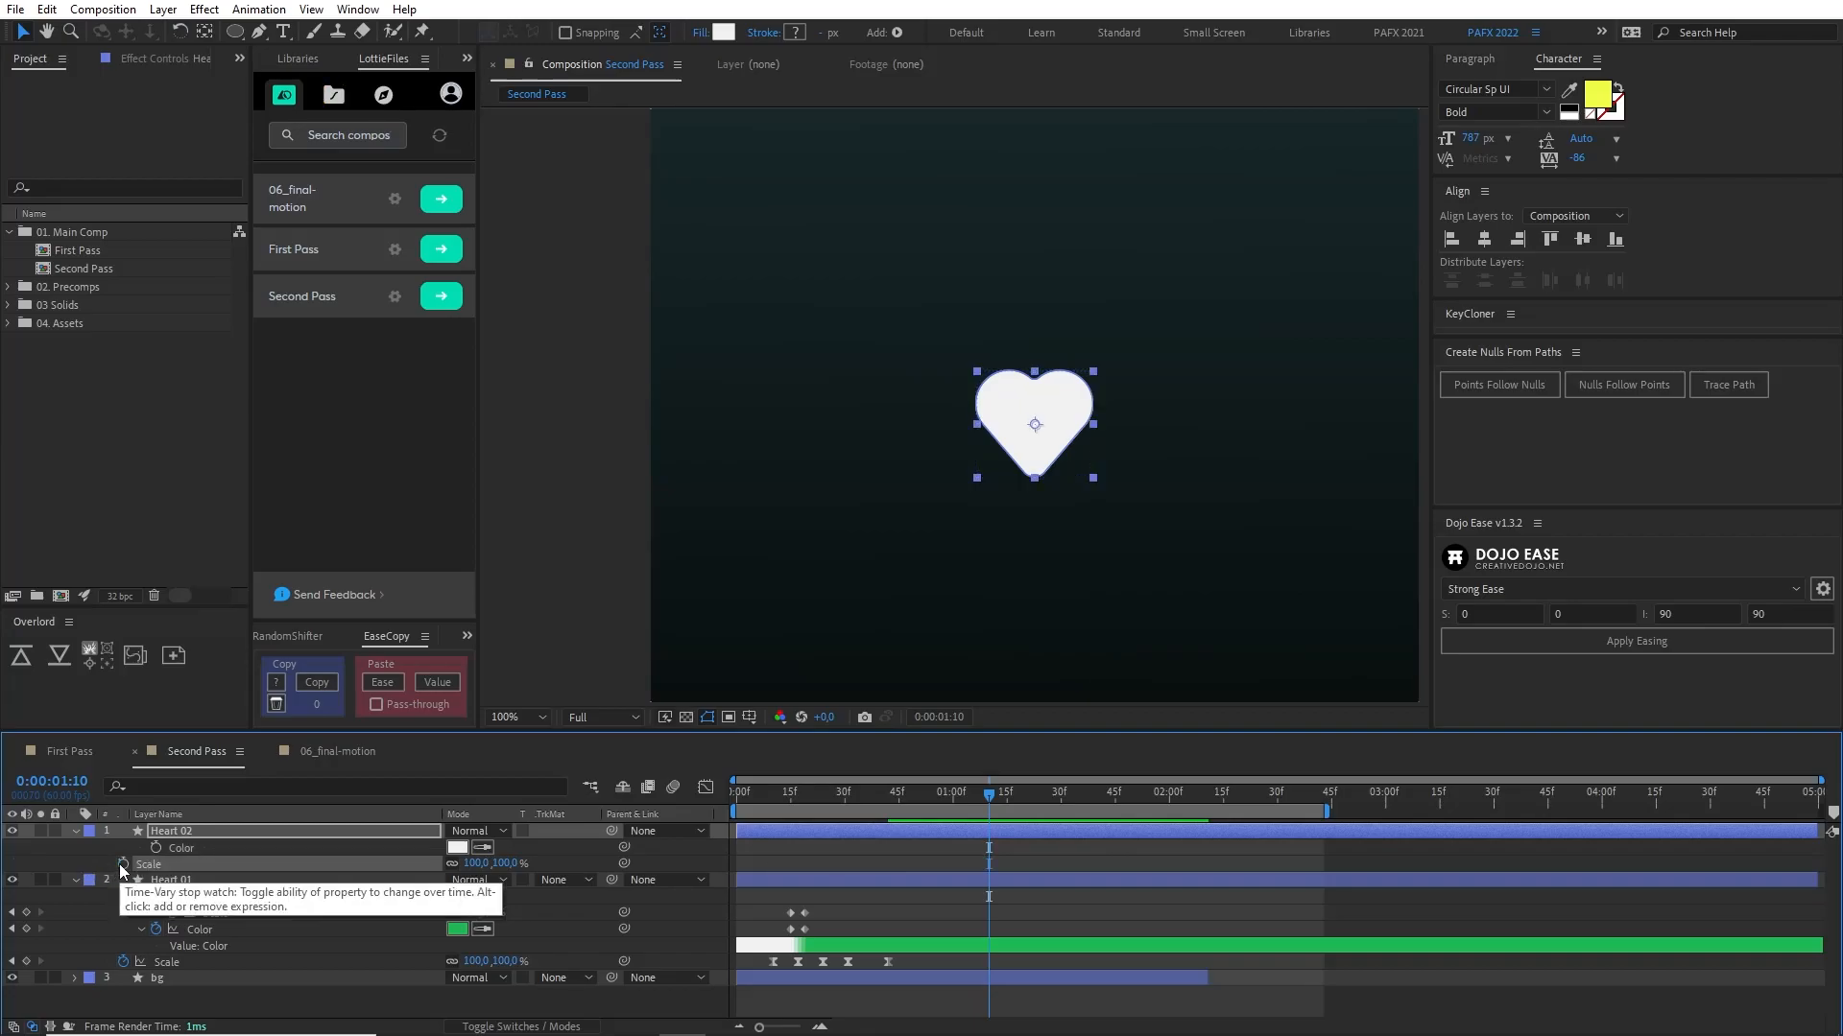
# Step: In Heart 02's Group 1, set the Path de Dentro scale to 100% and collapse the layer
pyautogui.click(231, 831)
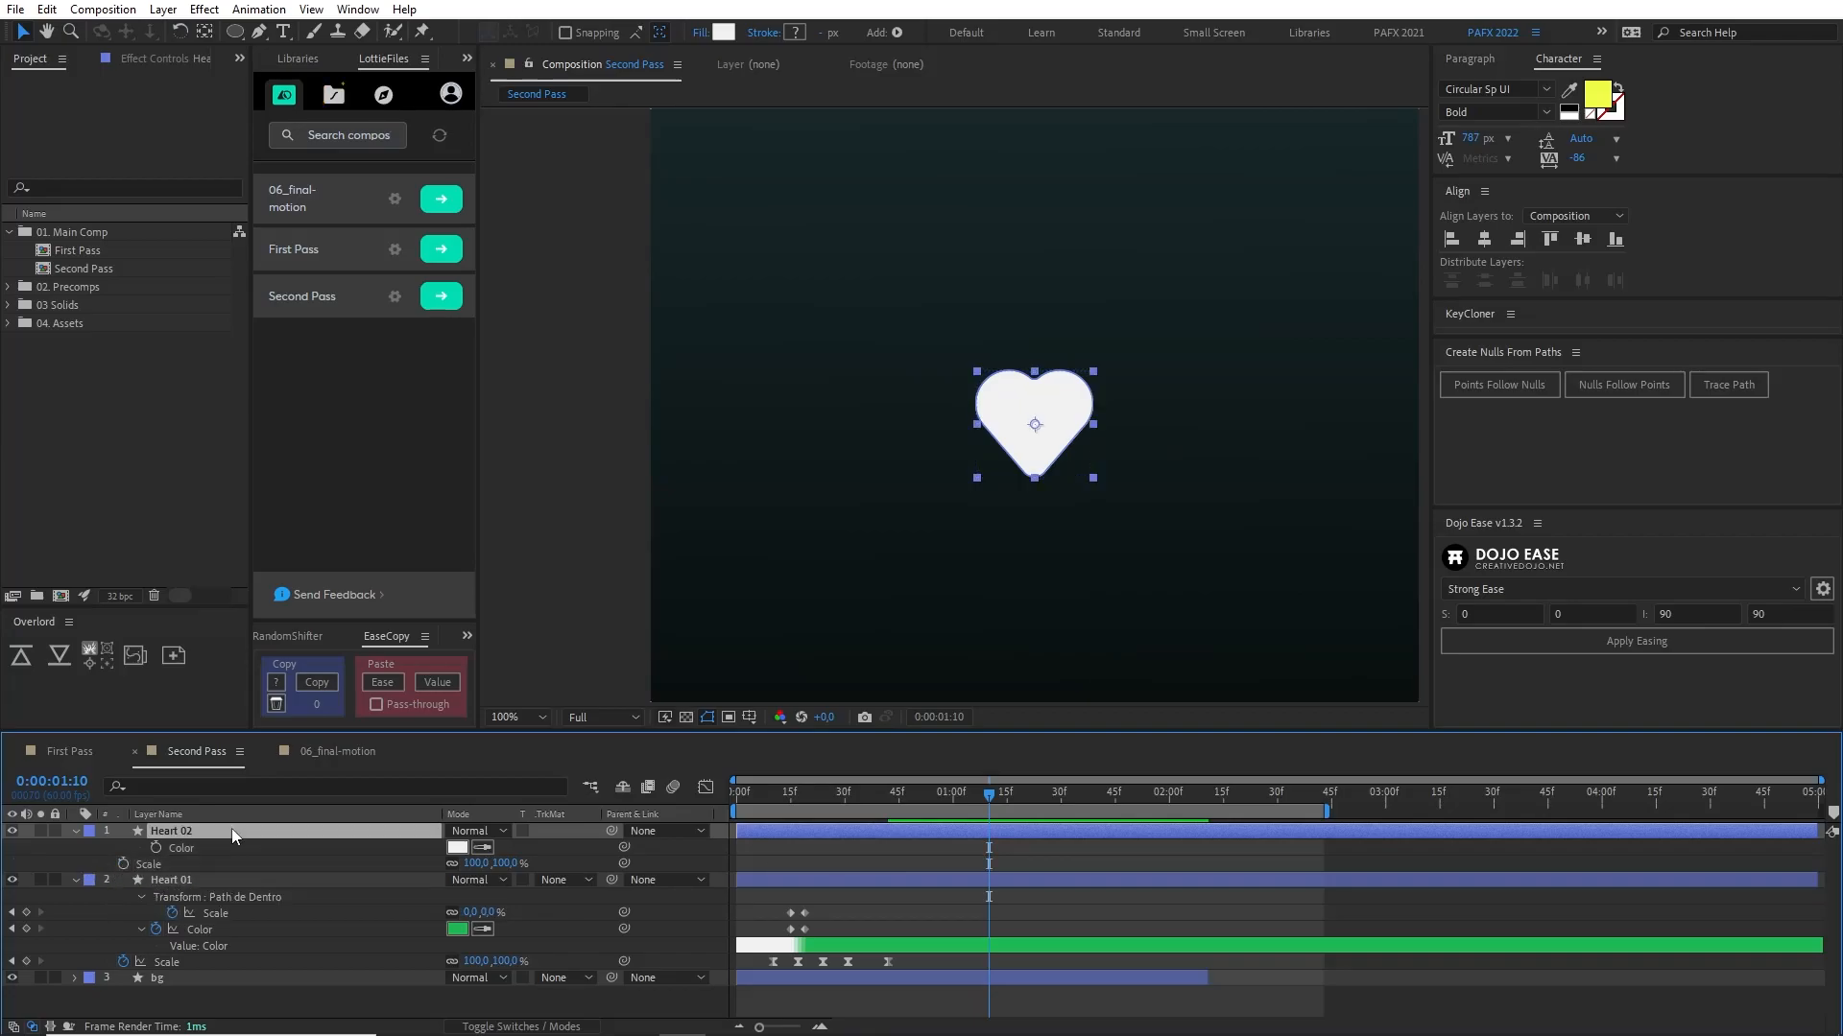
pyautogui.click(77, 831)
pyautogui.click(77, 831)
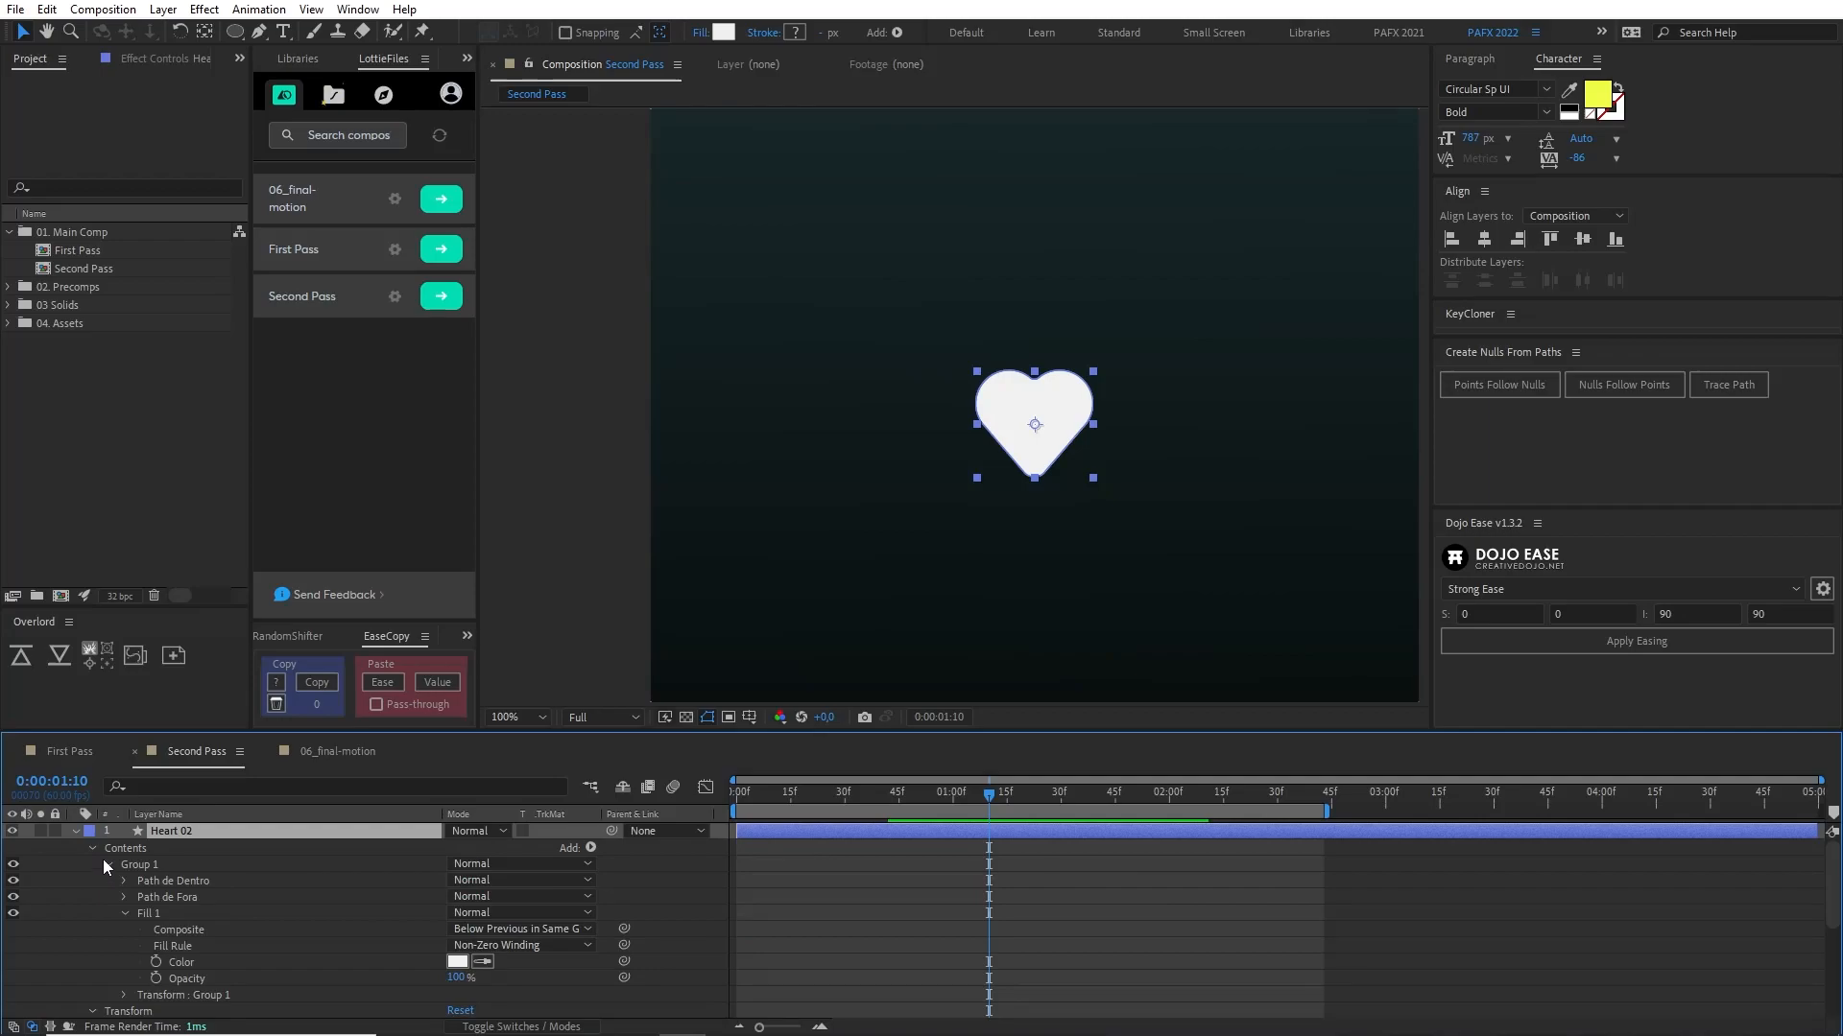
pyautogui.click(154, 910)
pyautogui.click(146, 879)
pyautogui.click(142, 898)
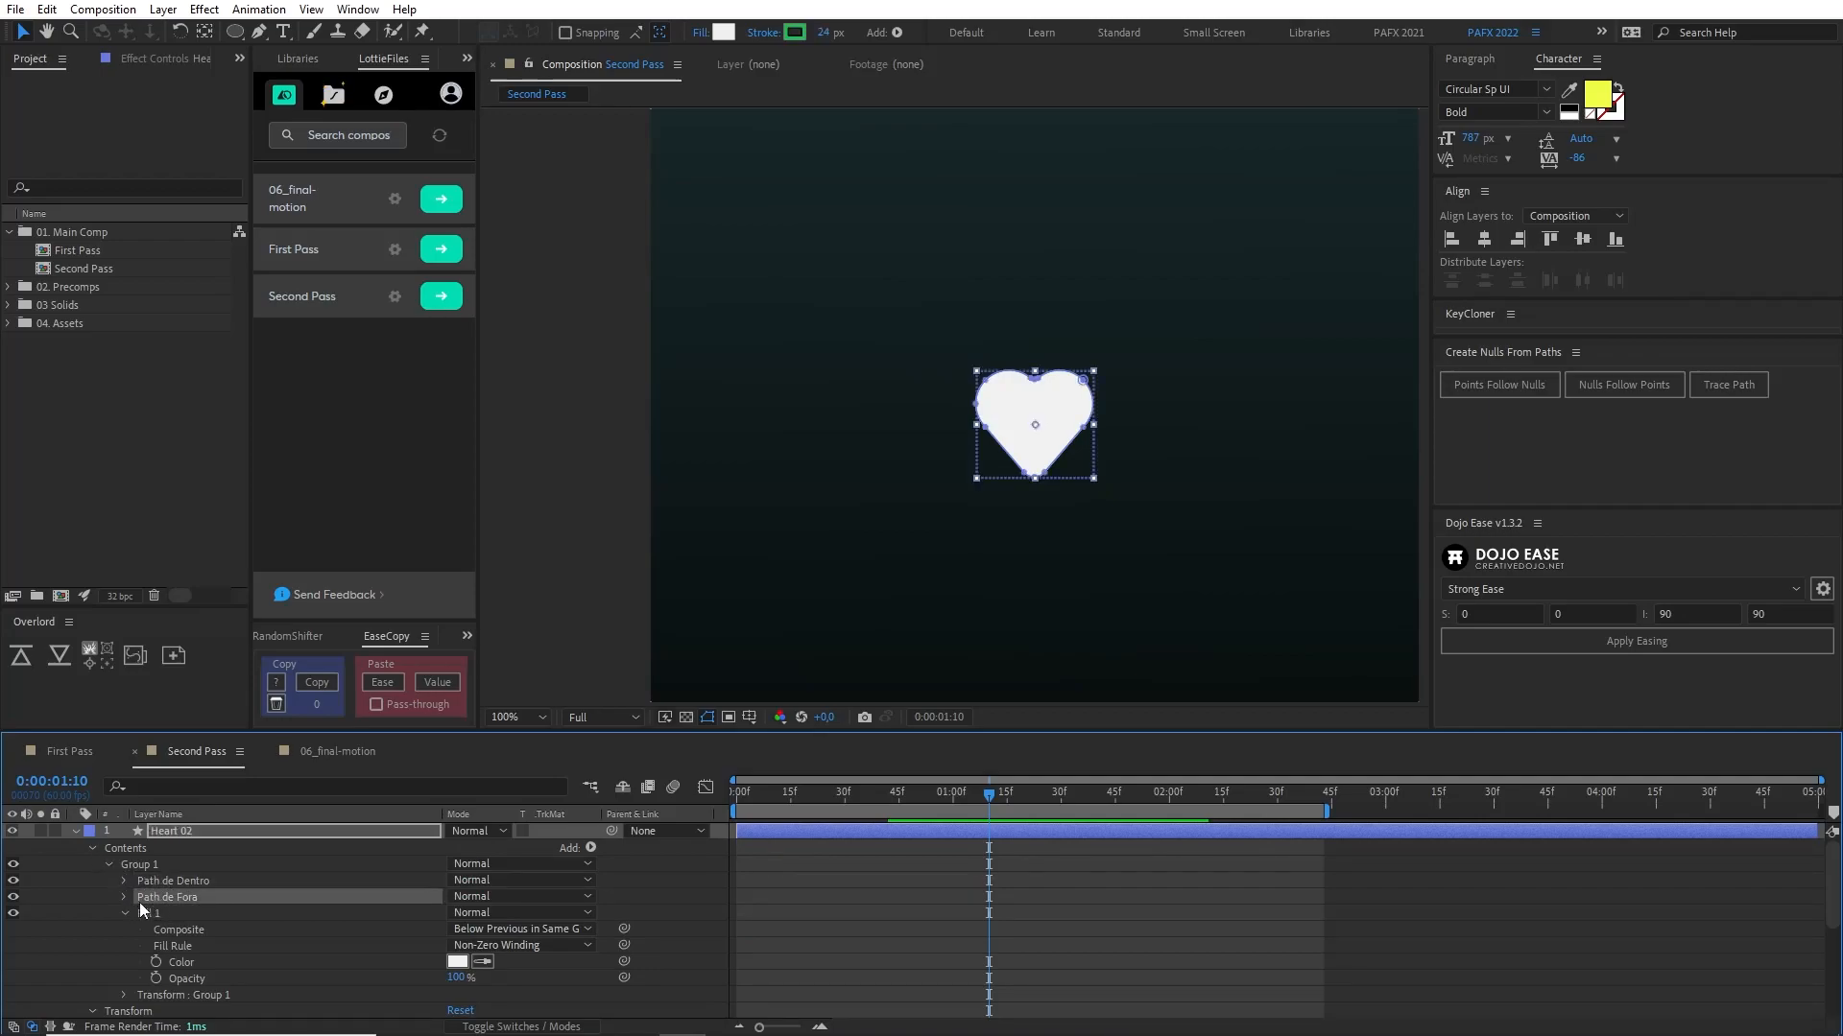
pyautogui.click(142, 912)
pyautogui.click(123, 880)
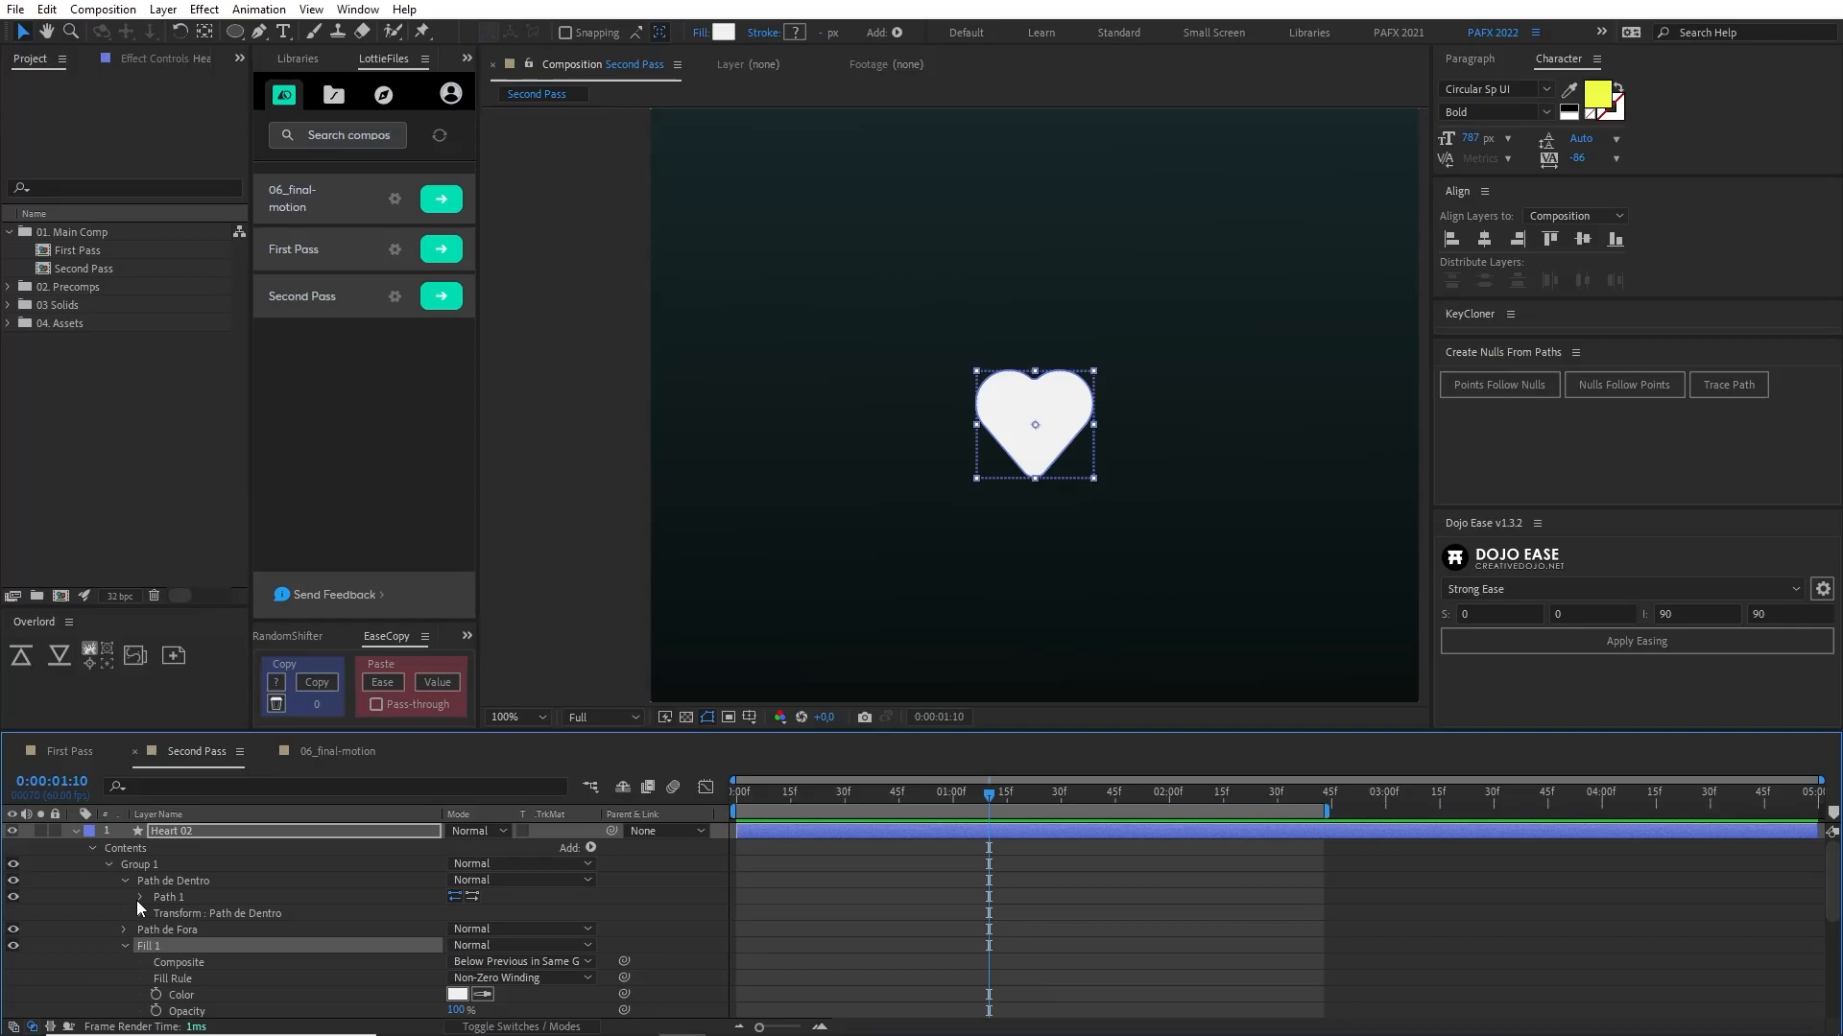
pyautogui.click(142, 913)
pyautogui.click(467, 946)
pyautogui.write('100')
pyautogui.press('Return')
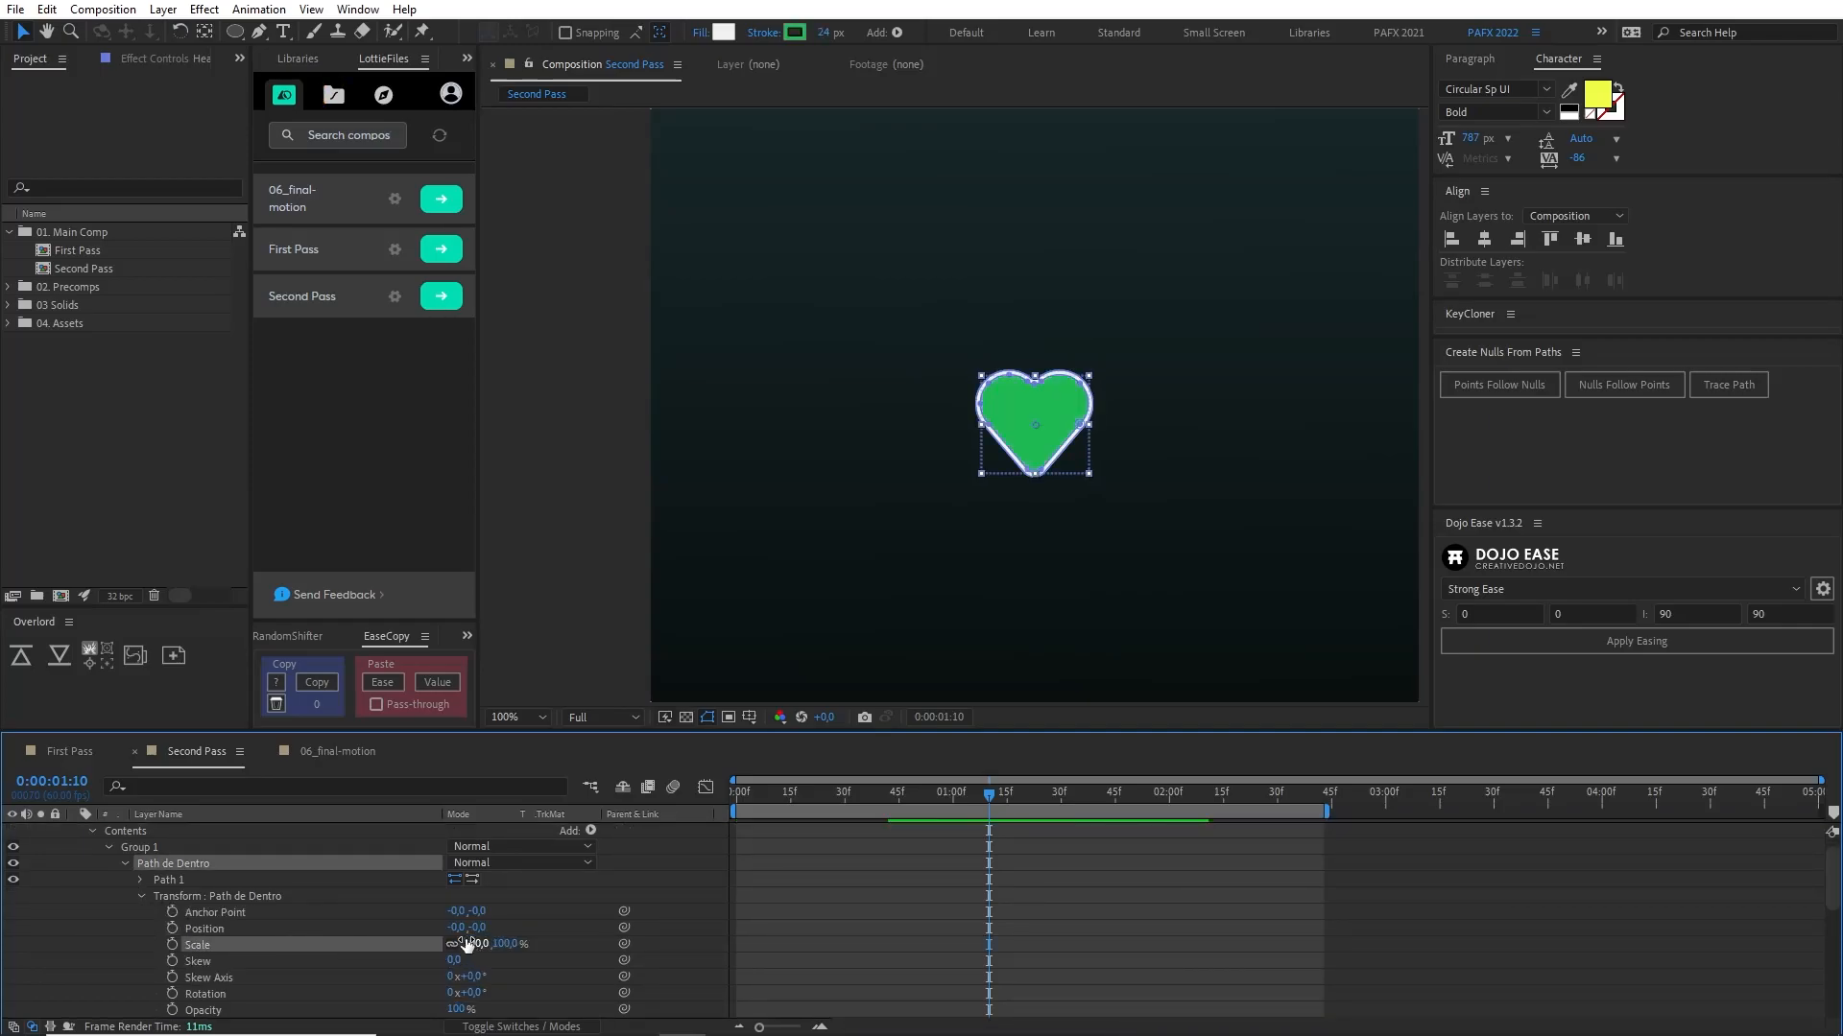
pyautogui.scroll(1, 117, 860)
pyautogui.click(100, 827)
pyautogui.click(167, 831)
pyautogui.click(74, 831)
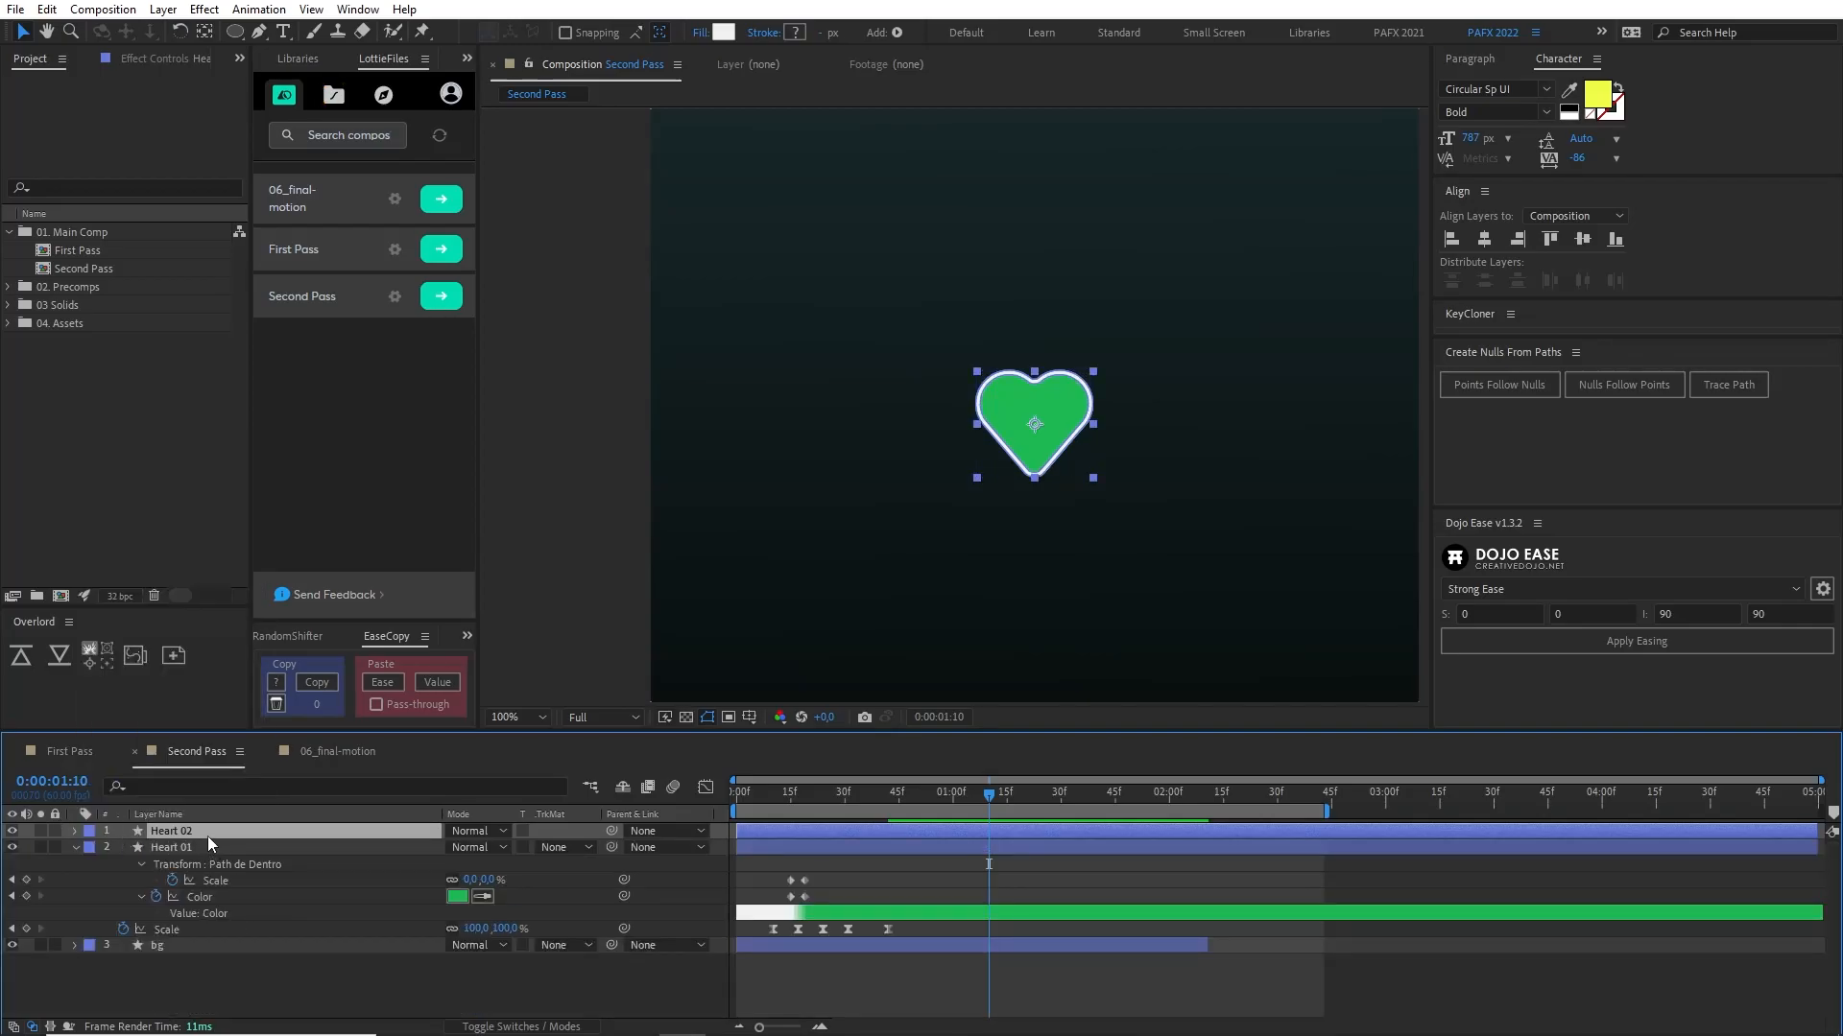
# Step: Move the Heart 02 layer below Heart 01 and trim its start to 0:00:01:10
pyautogui.click(207, 845)
pyautogui.click(217, 813)
pyautogui.moveTo(228, 832); pyautogui.dragTo(252, 883)
pyautogui.hotkey('alt', '[')
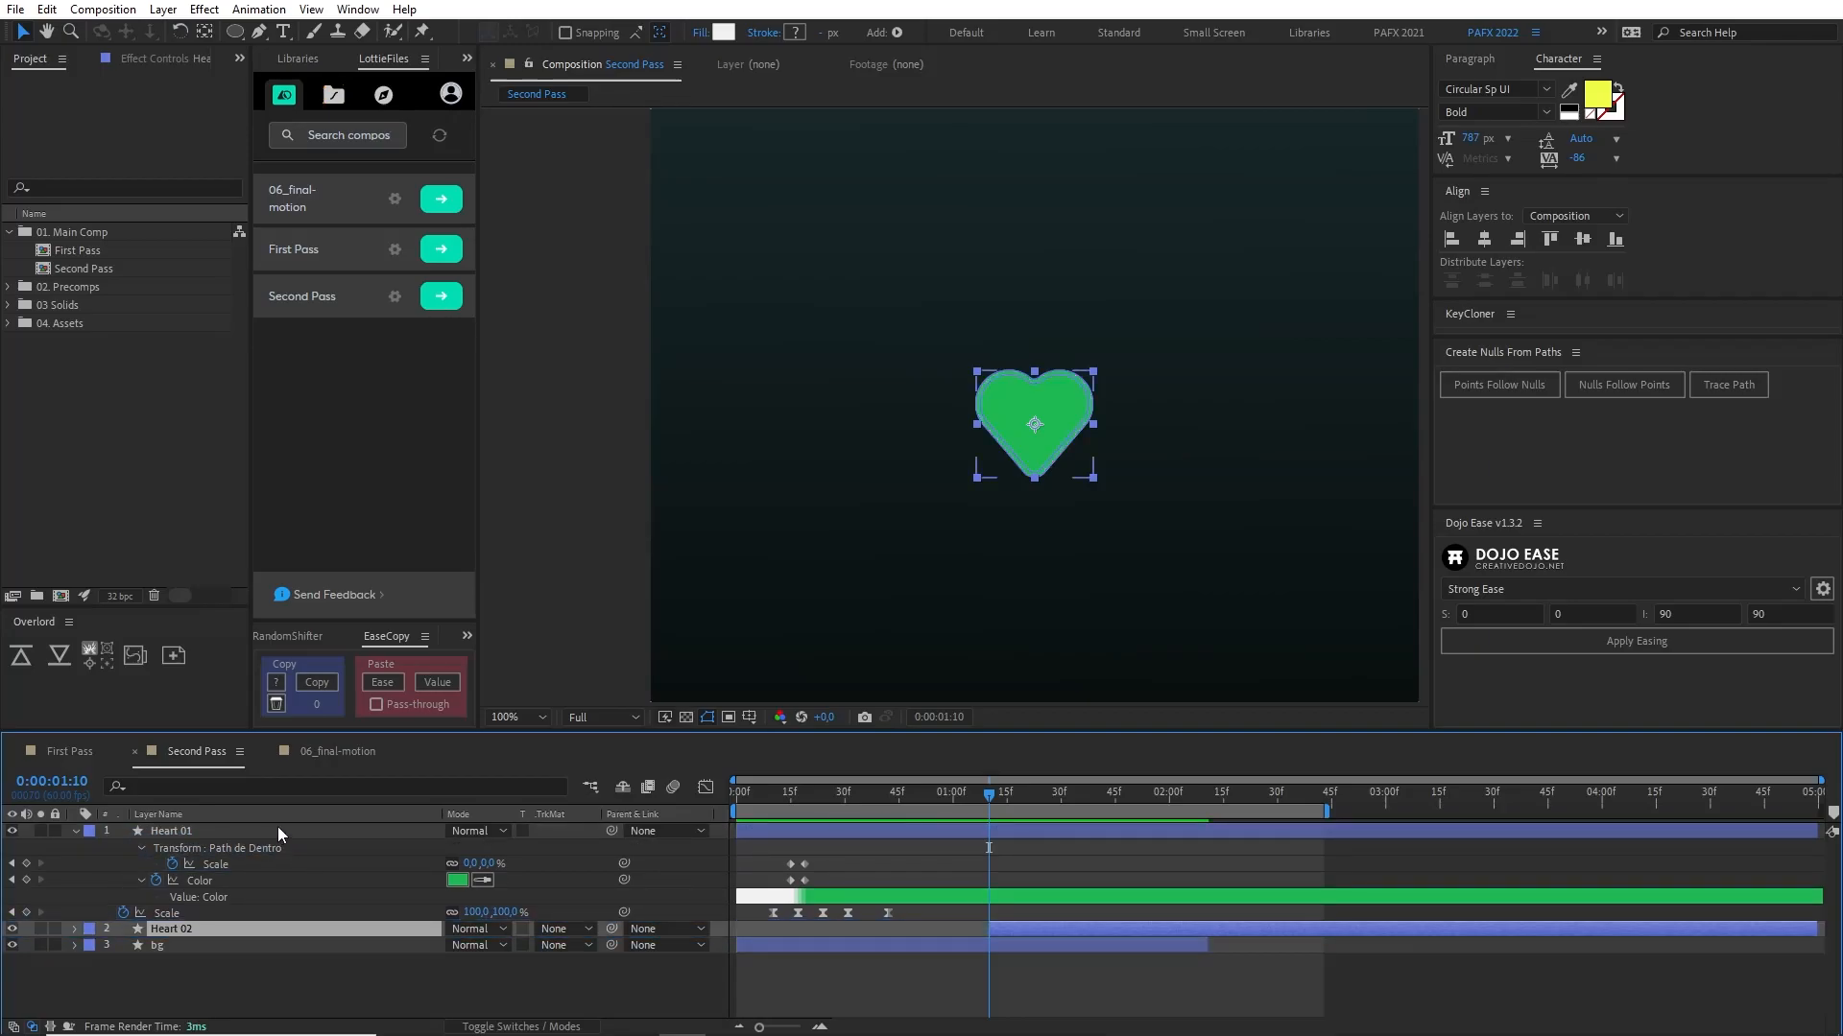
# Step: Keyframe Heart 01's layer opacity at 100% on 0:00:01:10 and 0% on 0:00:01:14
pyautogui.click(279, 827)
pyautogui.press('t')
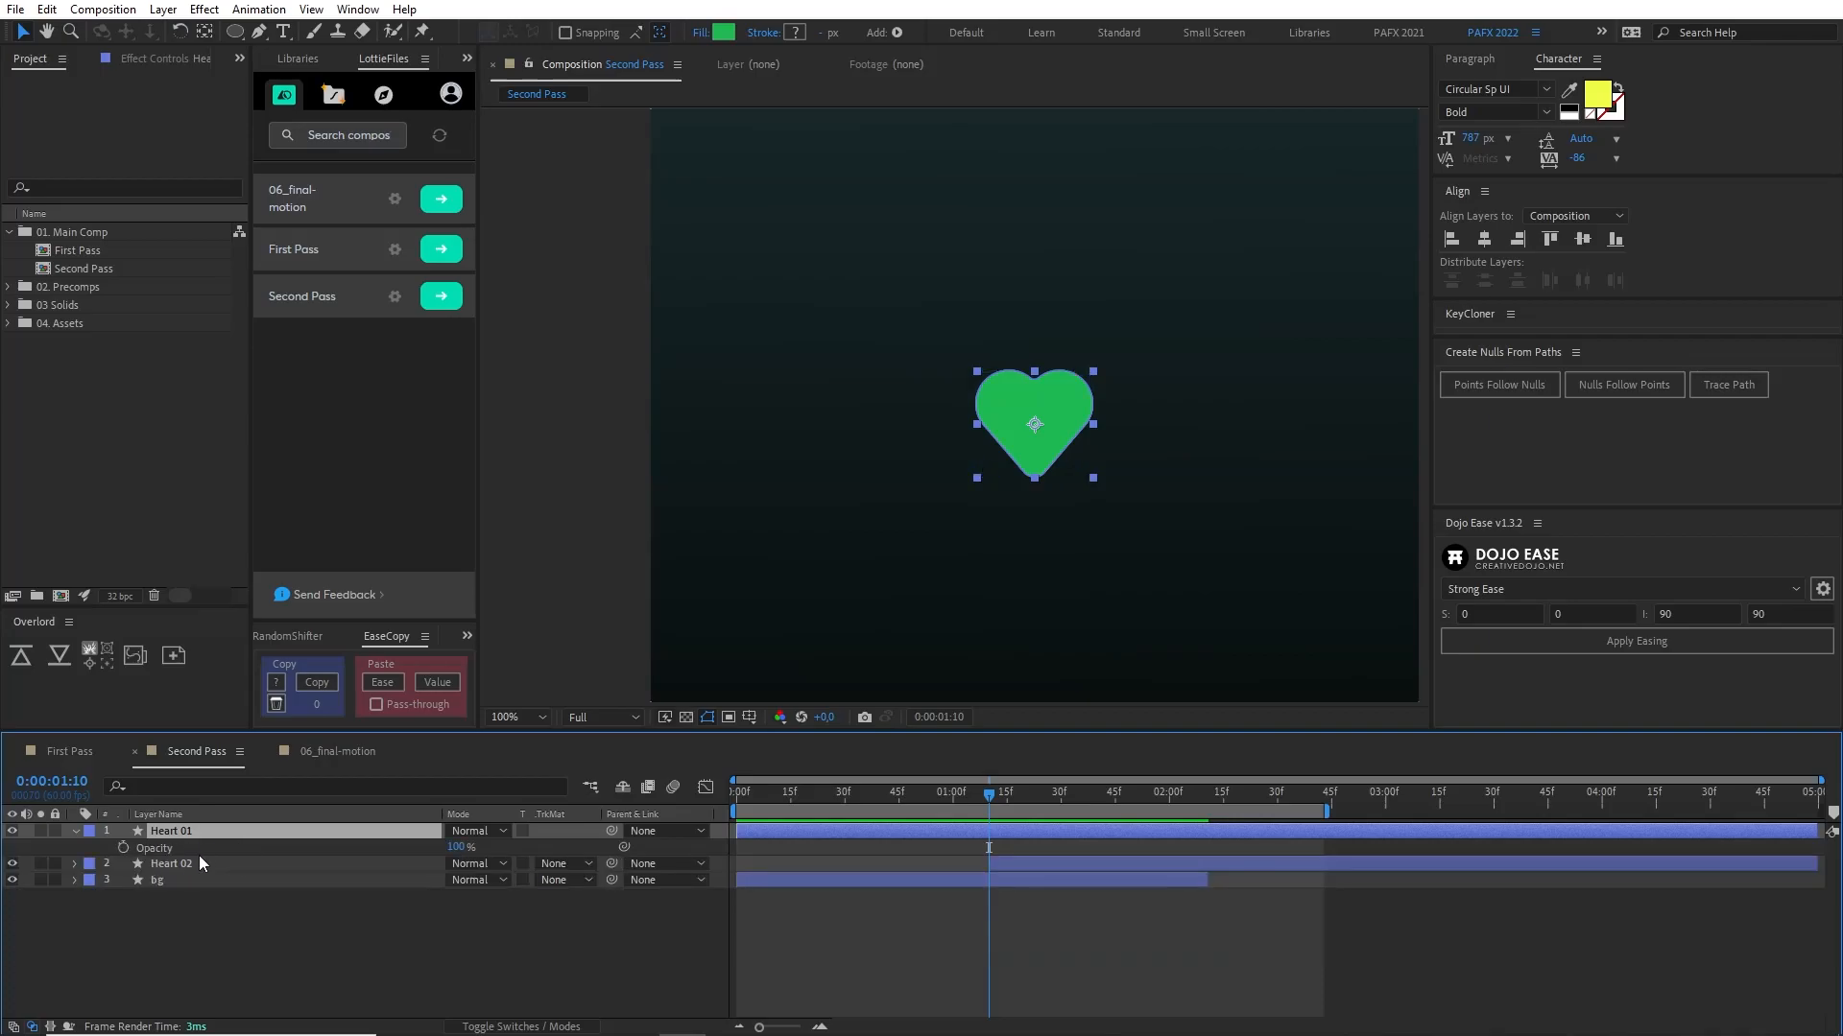
pyautogui.click(125, 849)
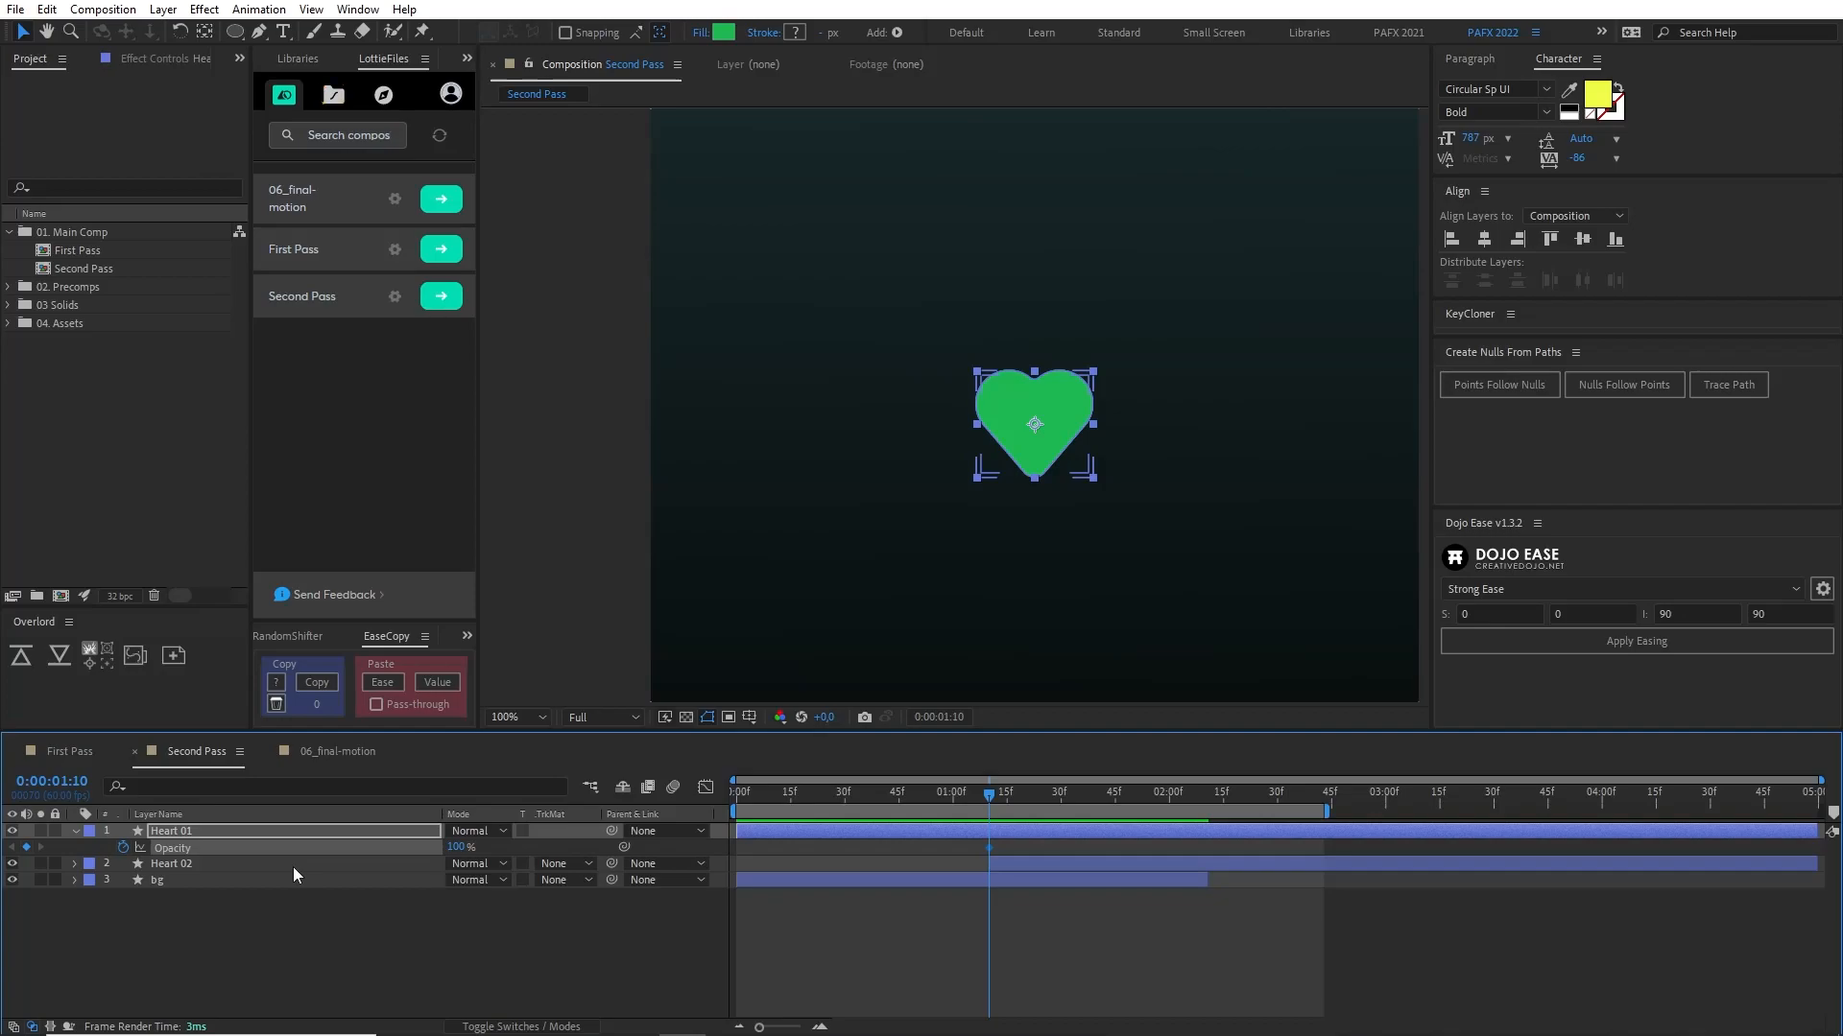
pyautogui.press('pagedown')
pyautogui.press('pagedown')
pyautogui.press('pagedown')
pyautogui.press('pagedown')
pyautogui.moveTo(456, 848); pyautogui.dragTo(336, 866)
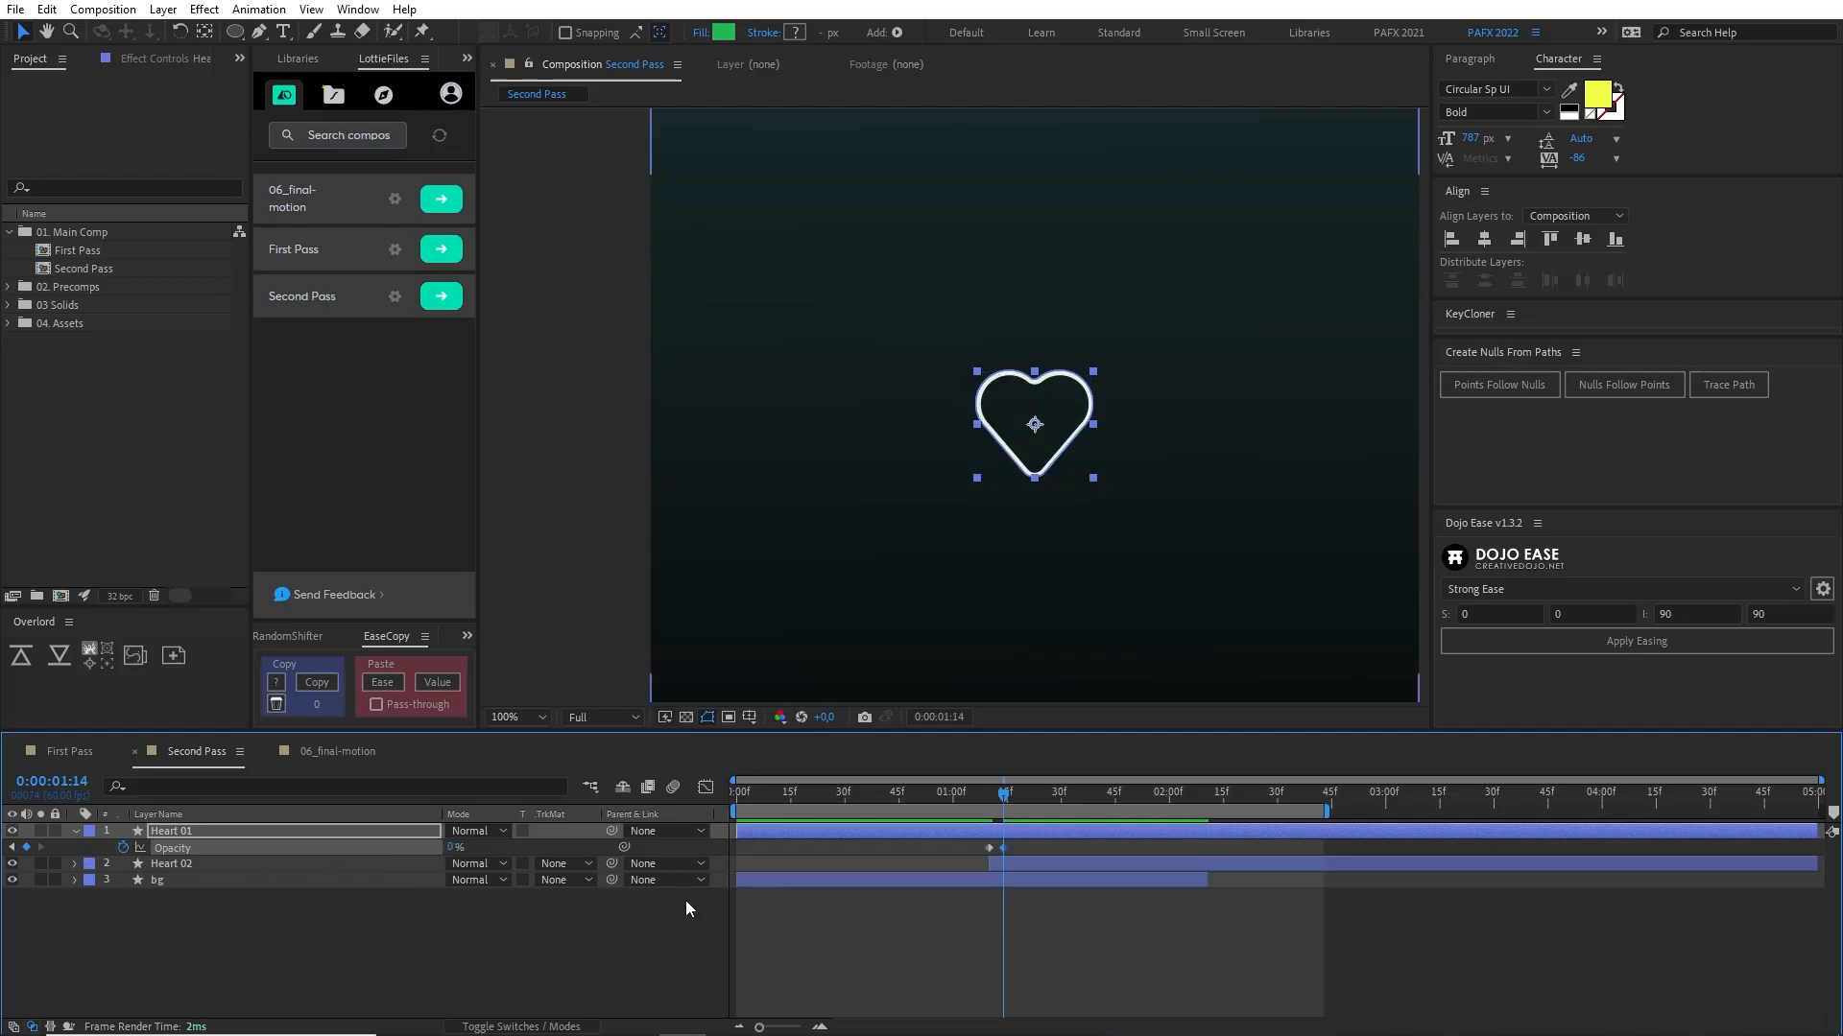
# Step: Apply Easy Ease to both Heart 01 Opacity keyframes and shift the last one a frame later while previewing
pyautogui.click(610, 903)
pyautogui.click(960, 796)
pyautogui.moveTo(977, 844); pyautogui.dragTo(1056, 835)
pyautogui.press('F9')
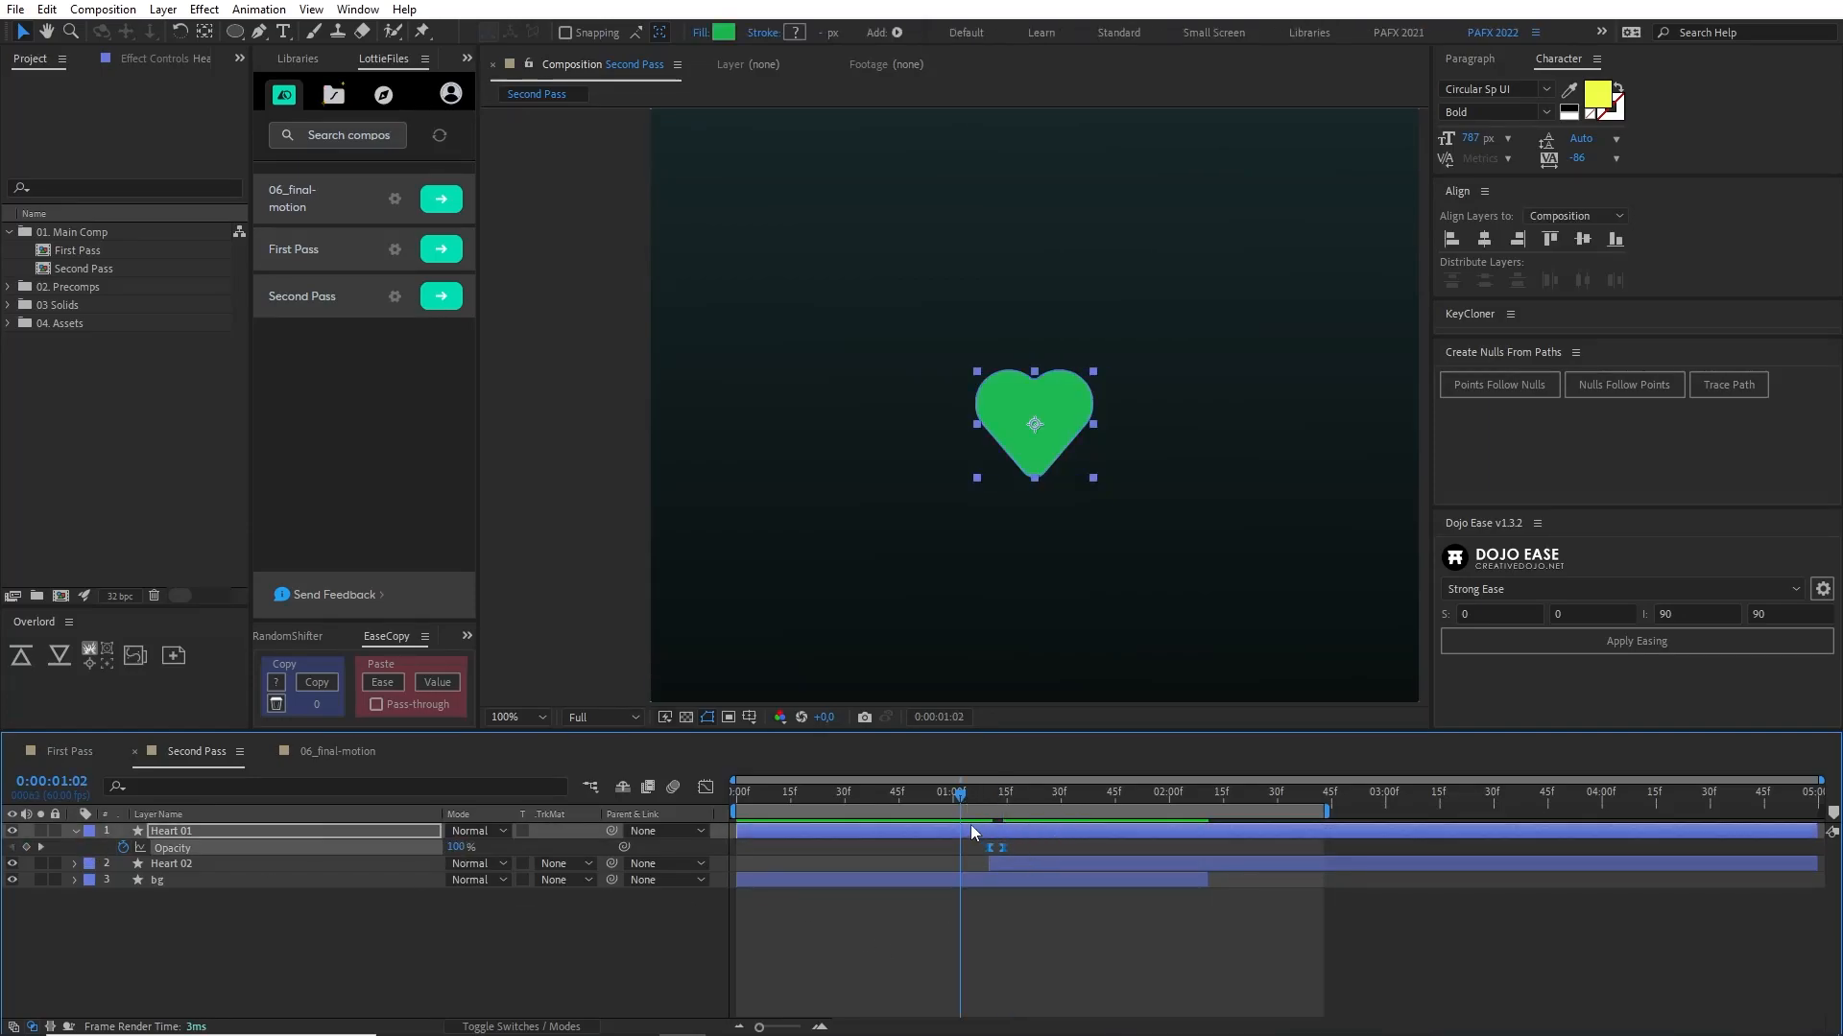
pyautogui.press('space')
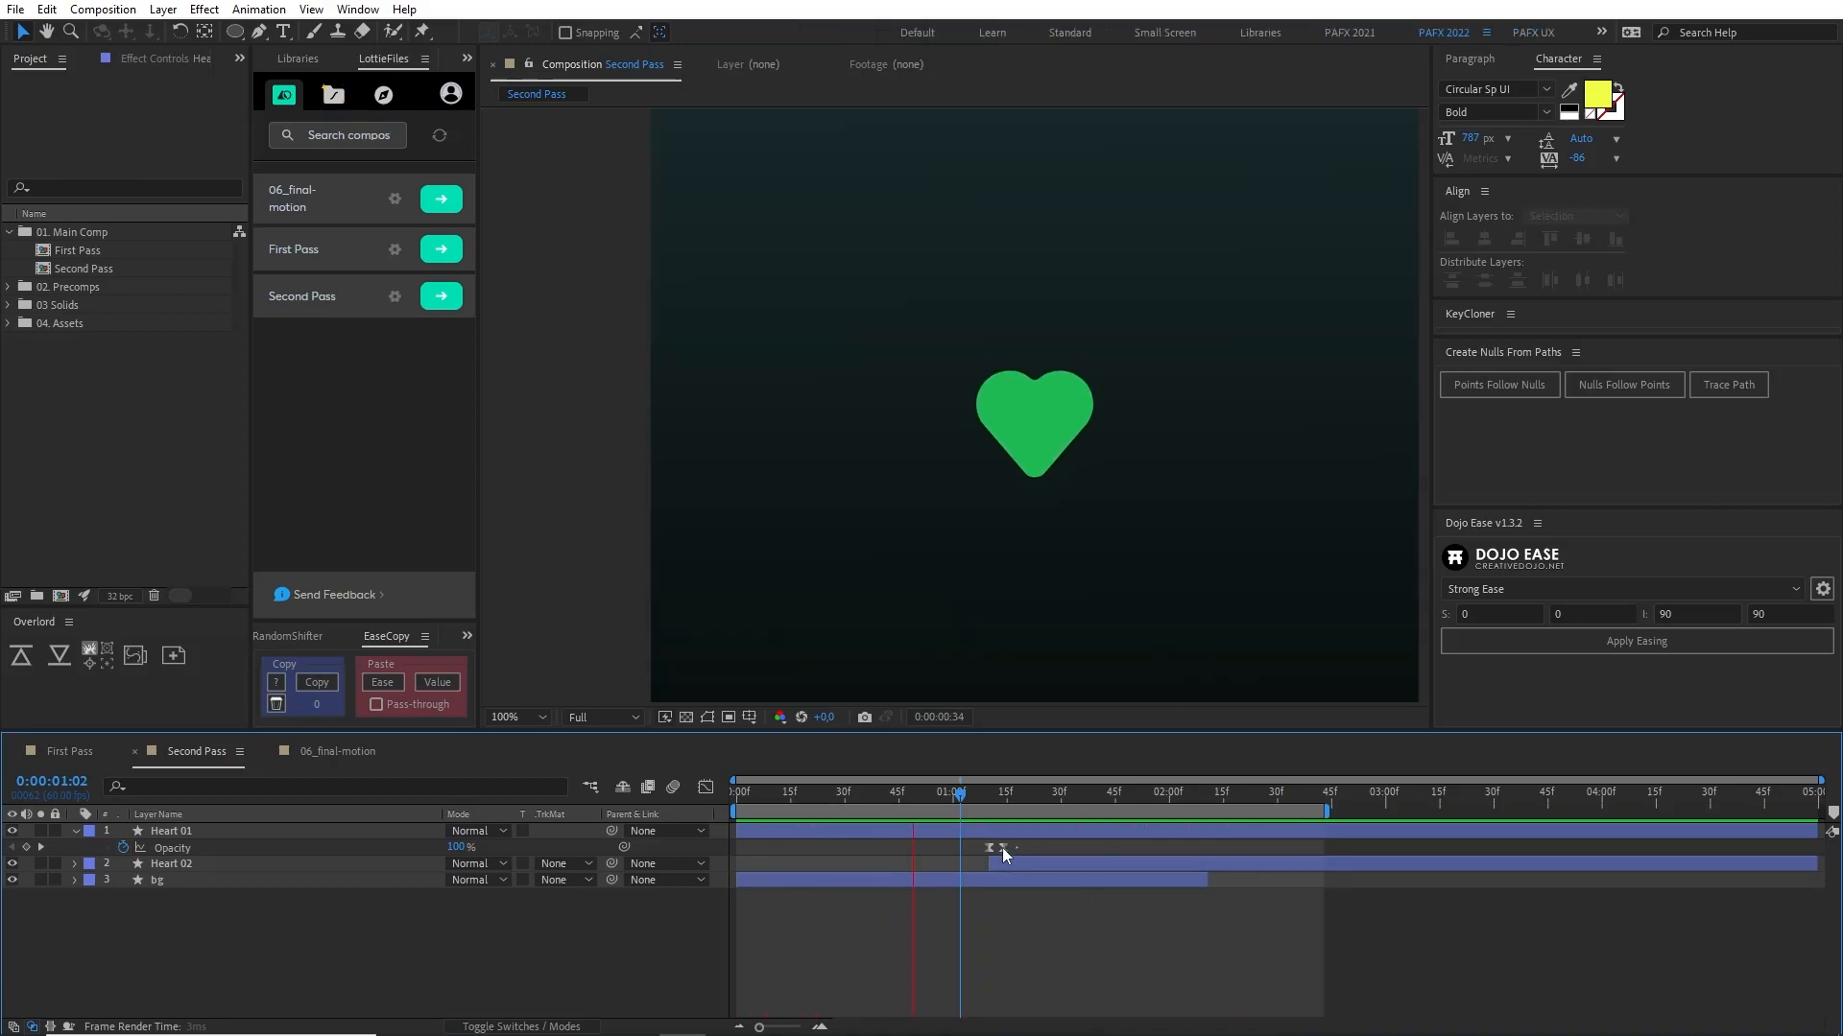
pyautogui.click(1002, 849)
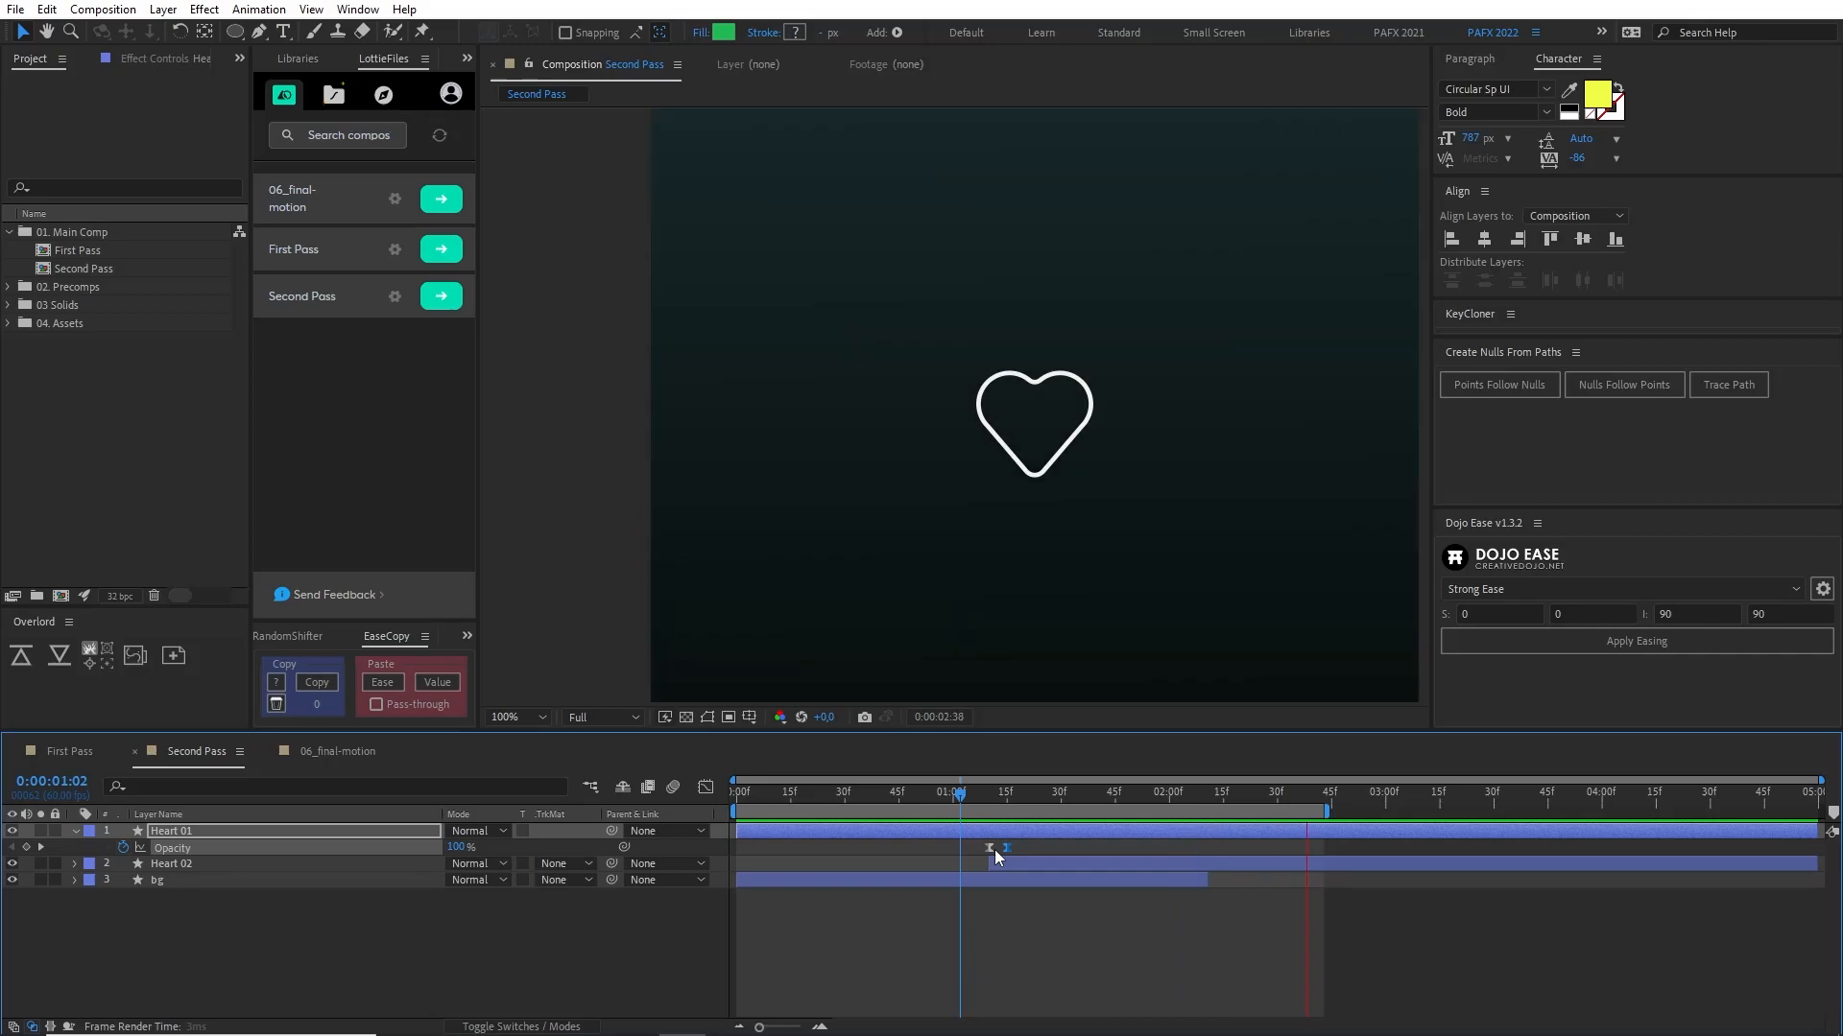
pyautogui.press('space')
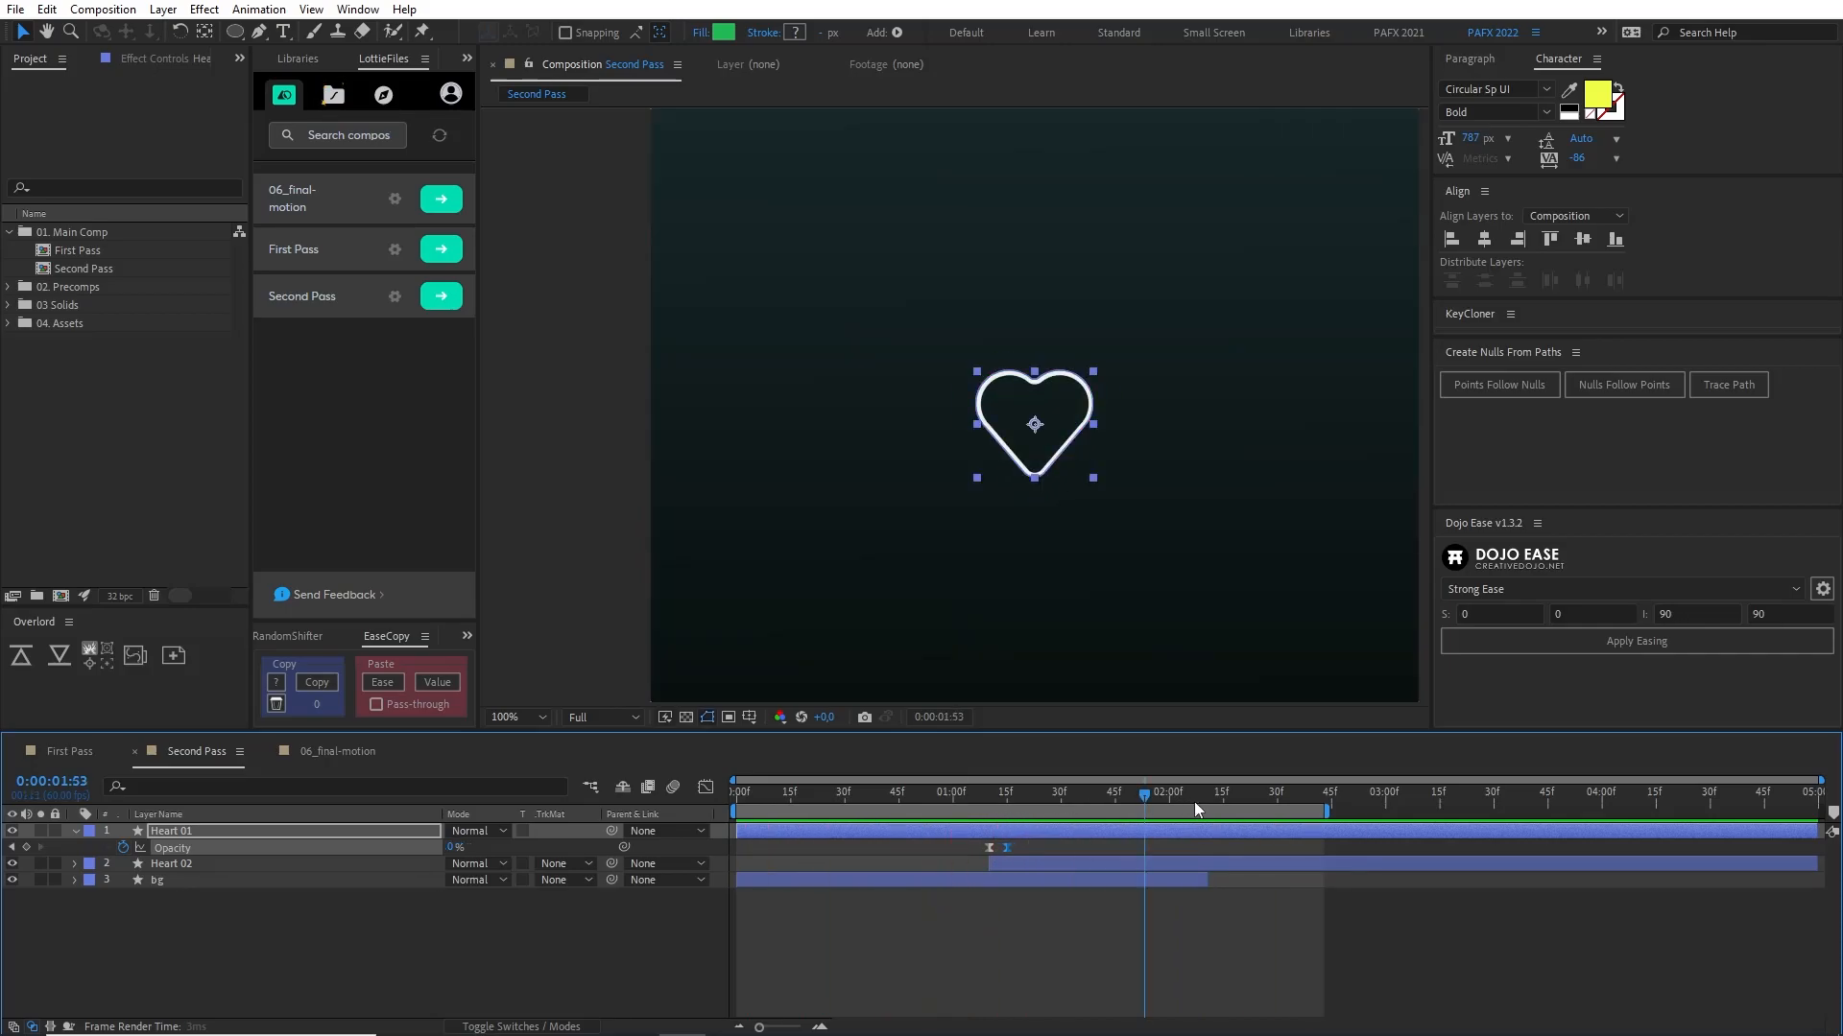
# Step: End the work area at 0:00:02:00, trim the composition to it and preview the full loop
pyautogui.click(1170, 797)
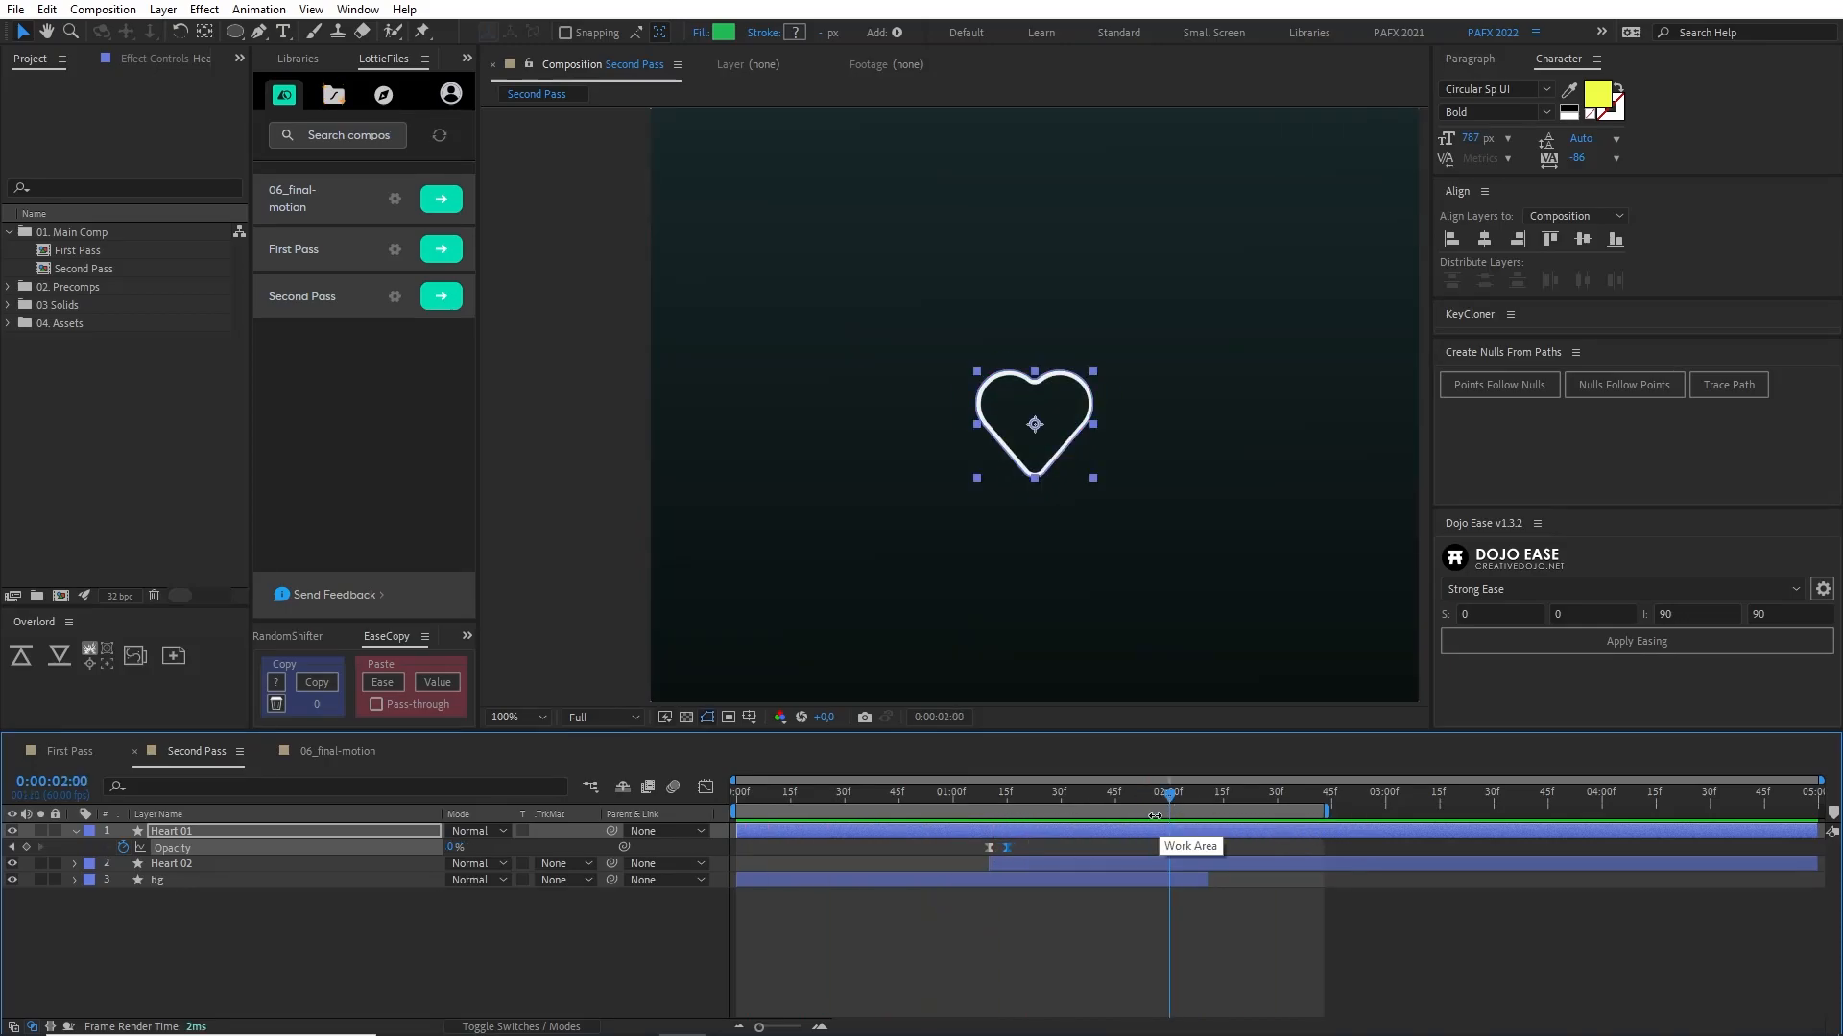
pyautogui.press('n')
pyautogui.rightClick(1128, 807)
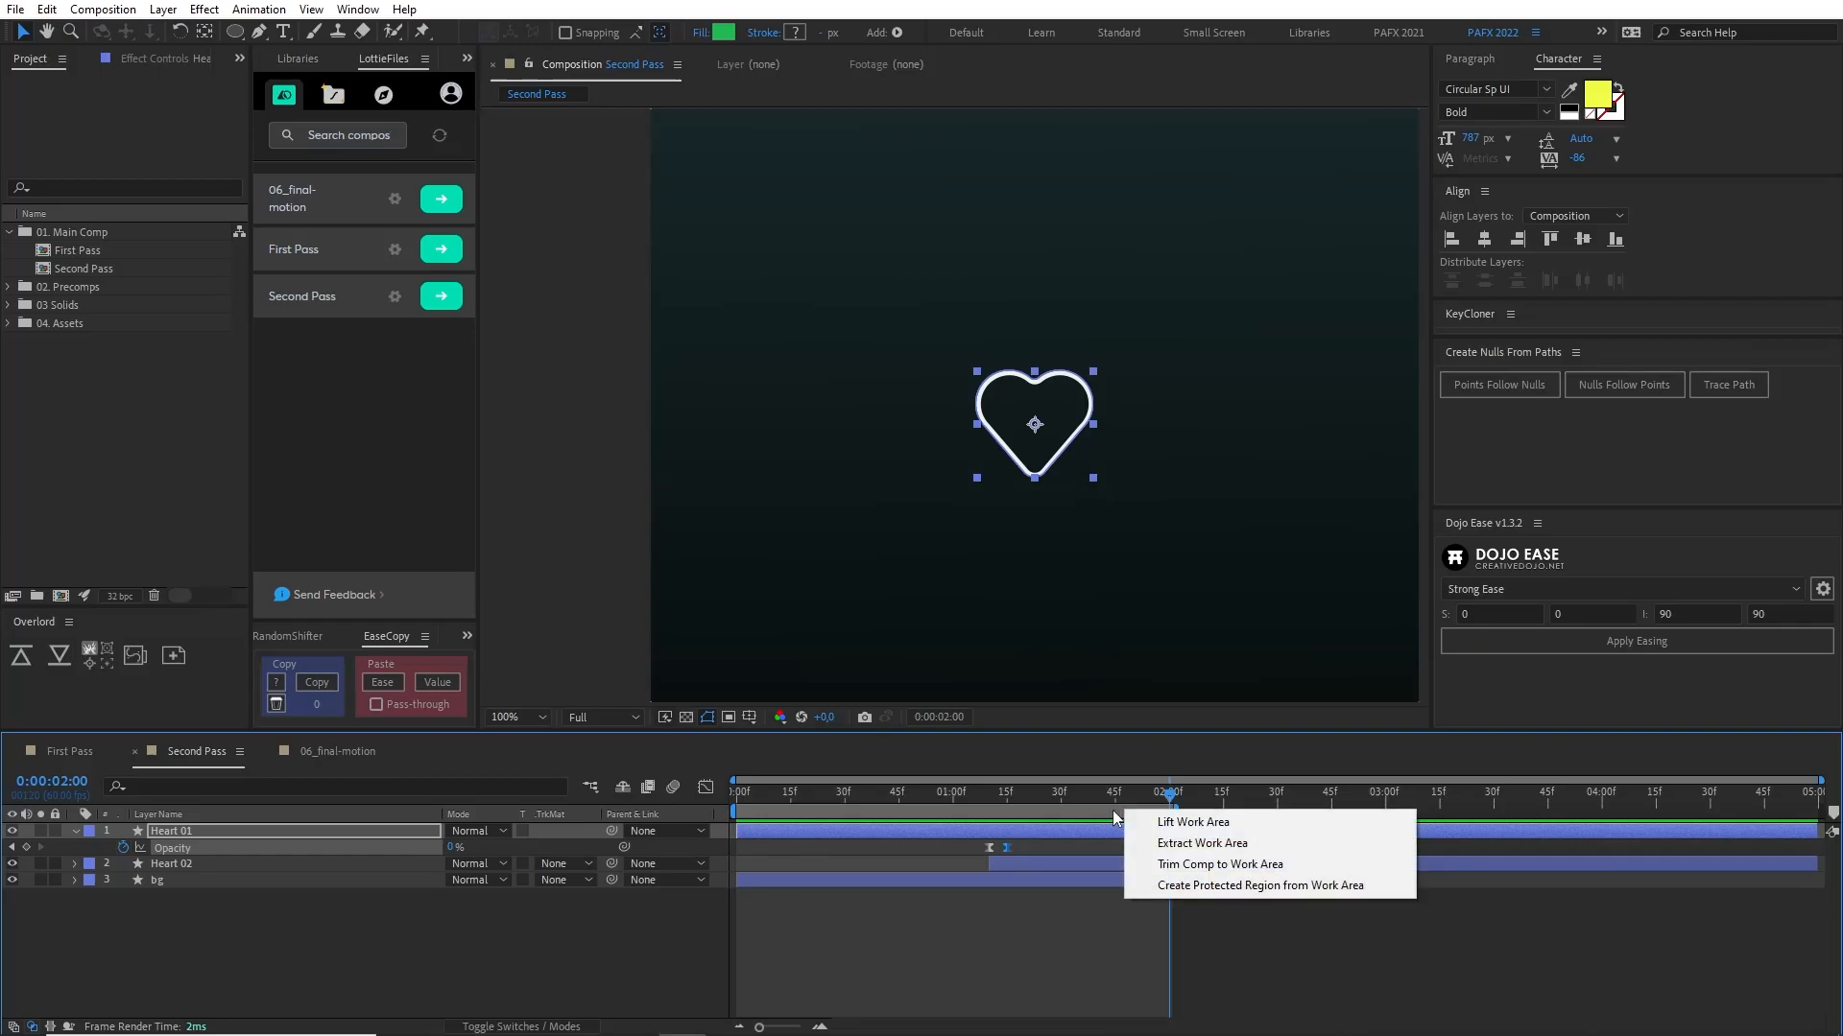
pyautogui.click(1166, 861)
pyautogui.press('space')
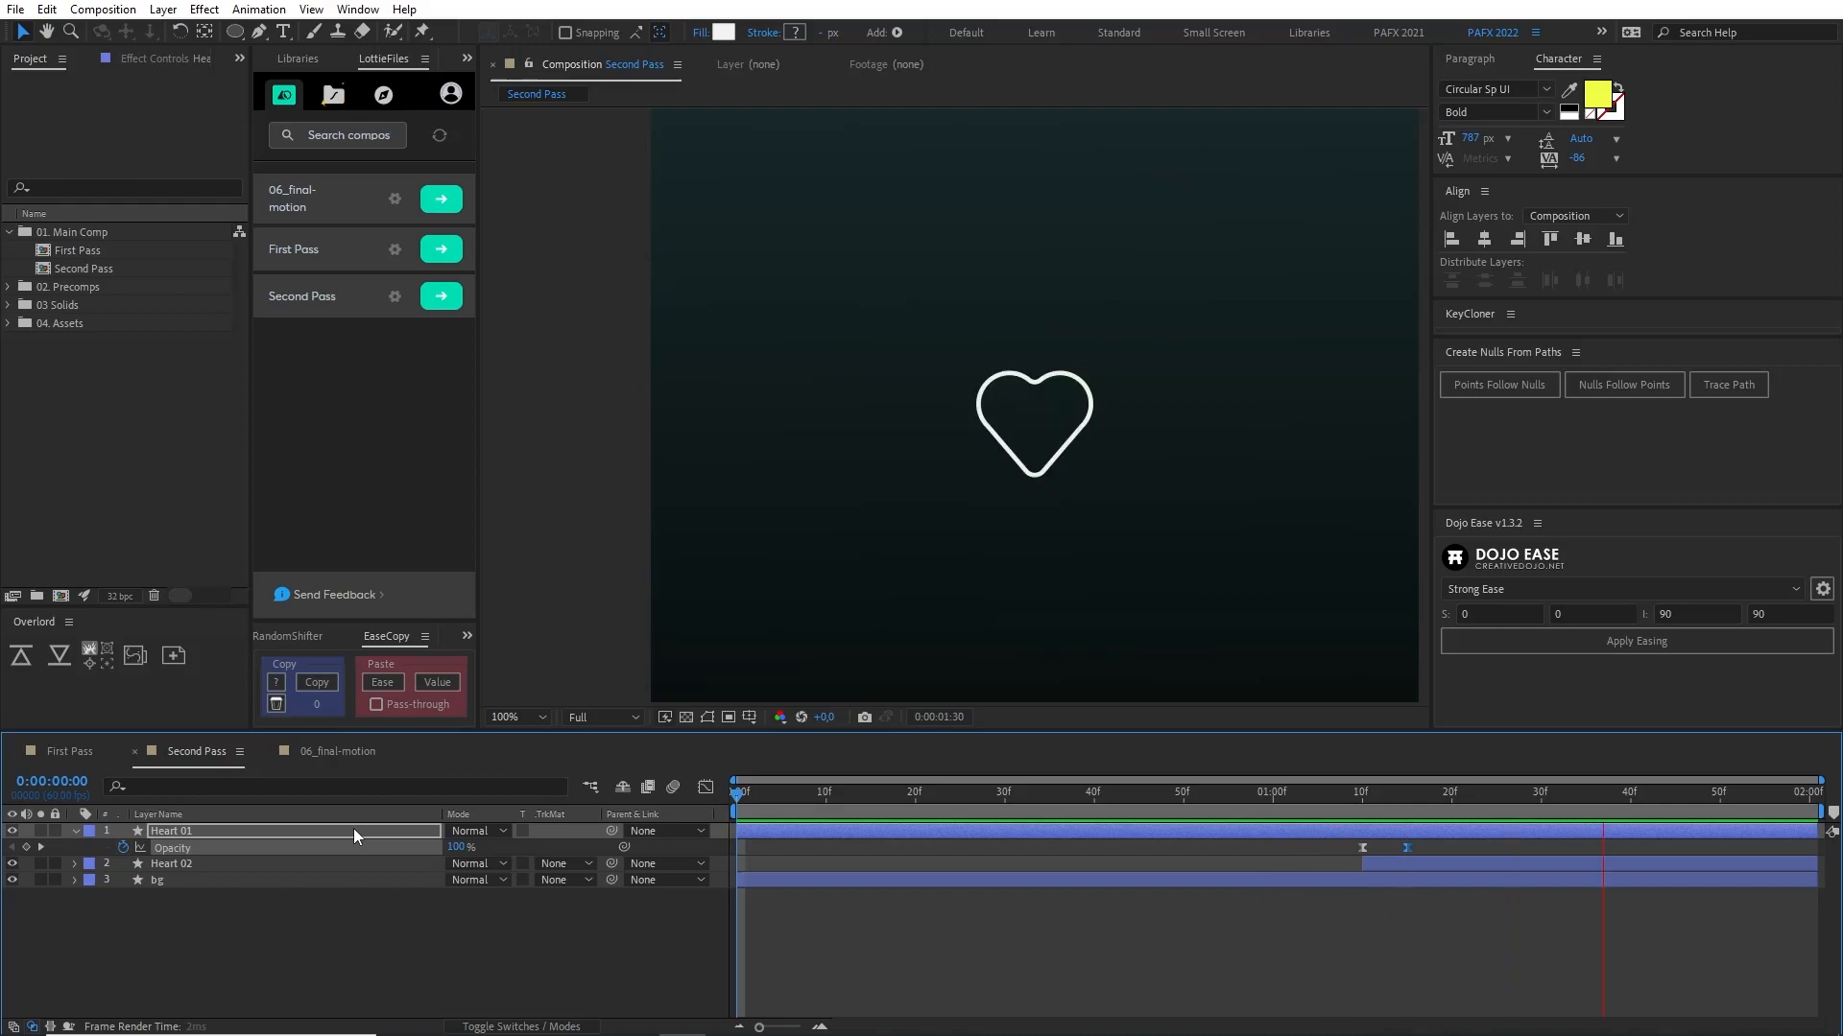
pyautogui.hotkey('shift', '/')
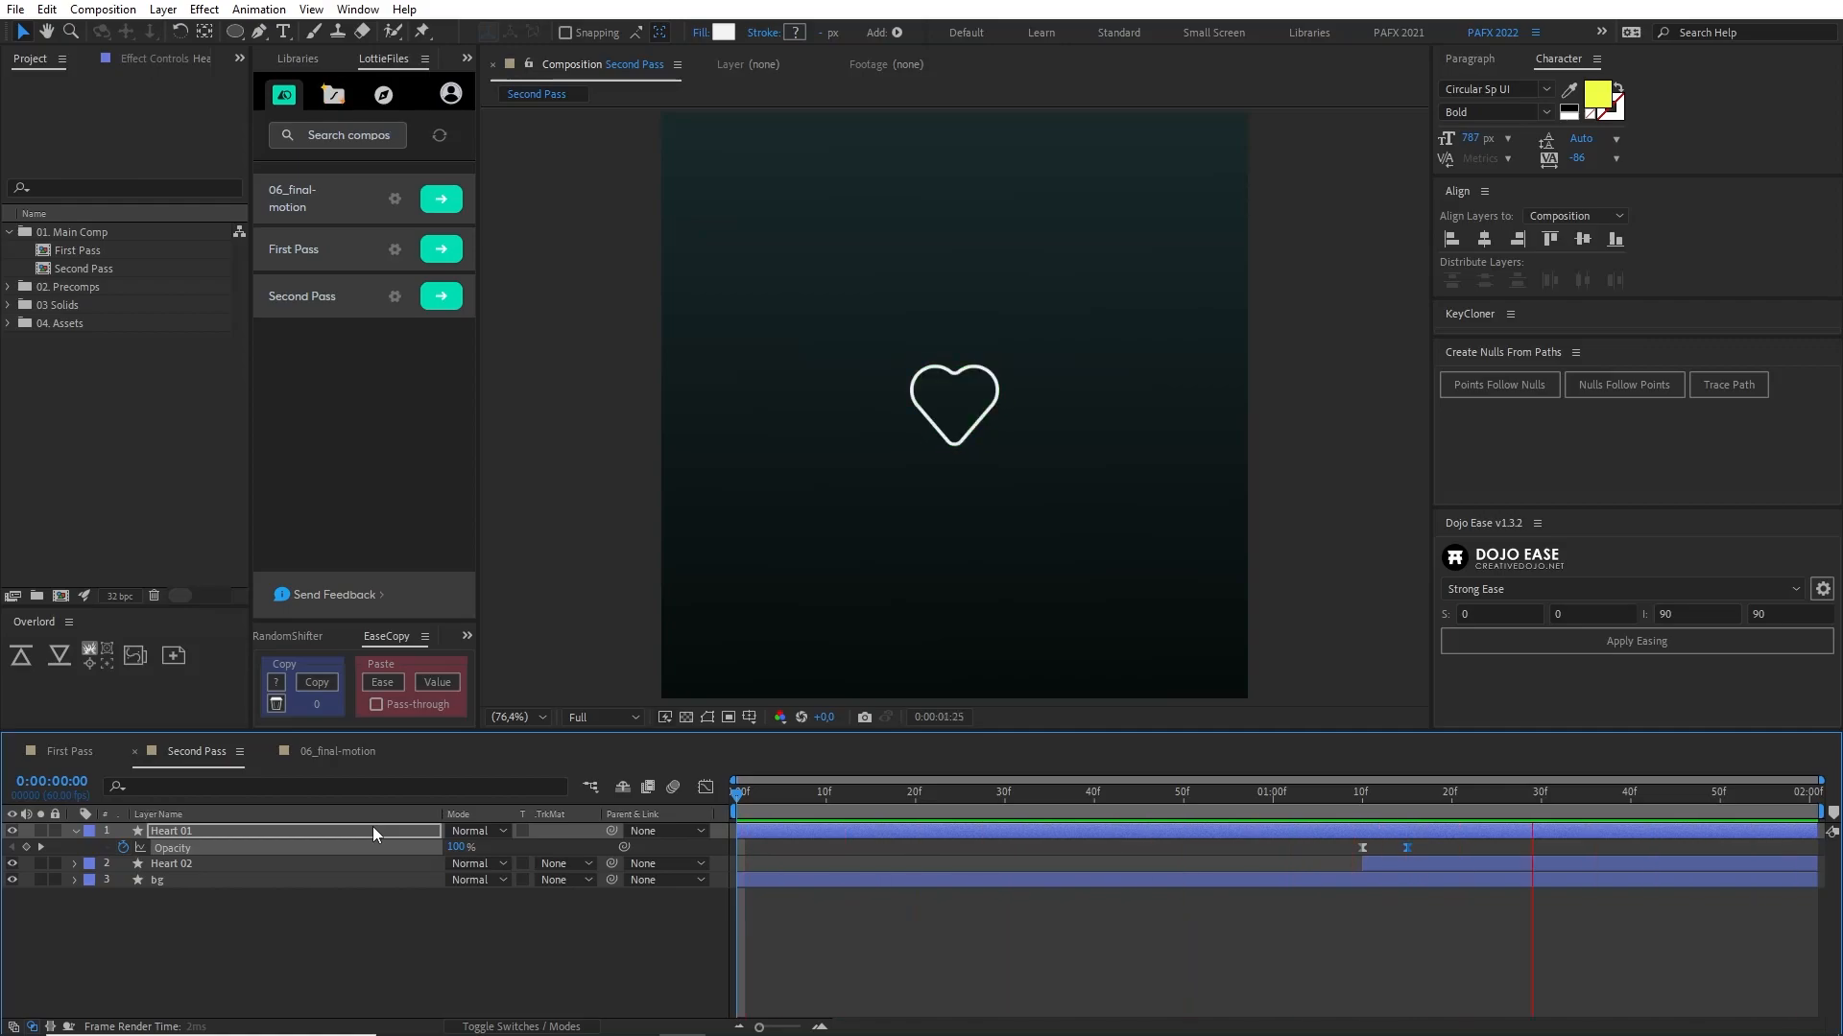
pyautogui.press('space')
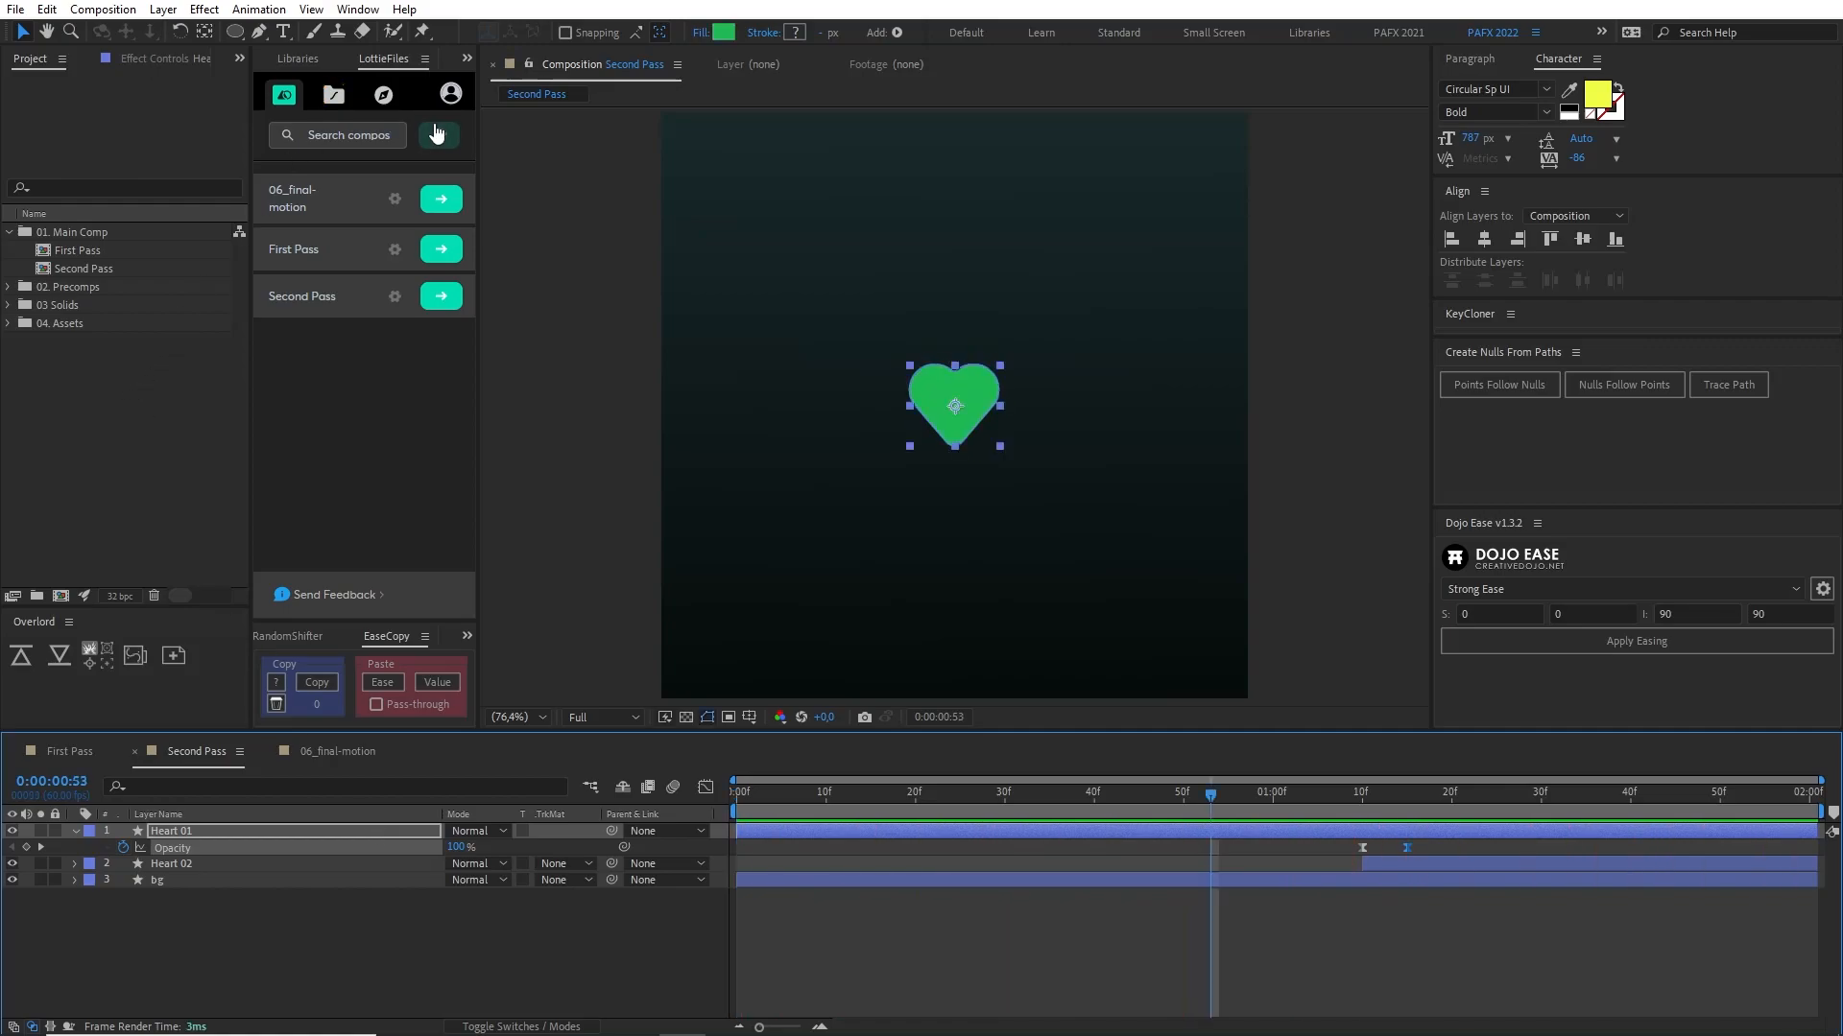
# Step: Refresh the LottieFiles composition list, render Second Pass as a Lottie preview and widen the preview area
pyautogui.click(441, 138)
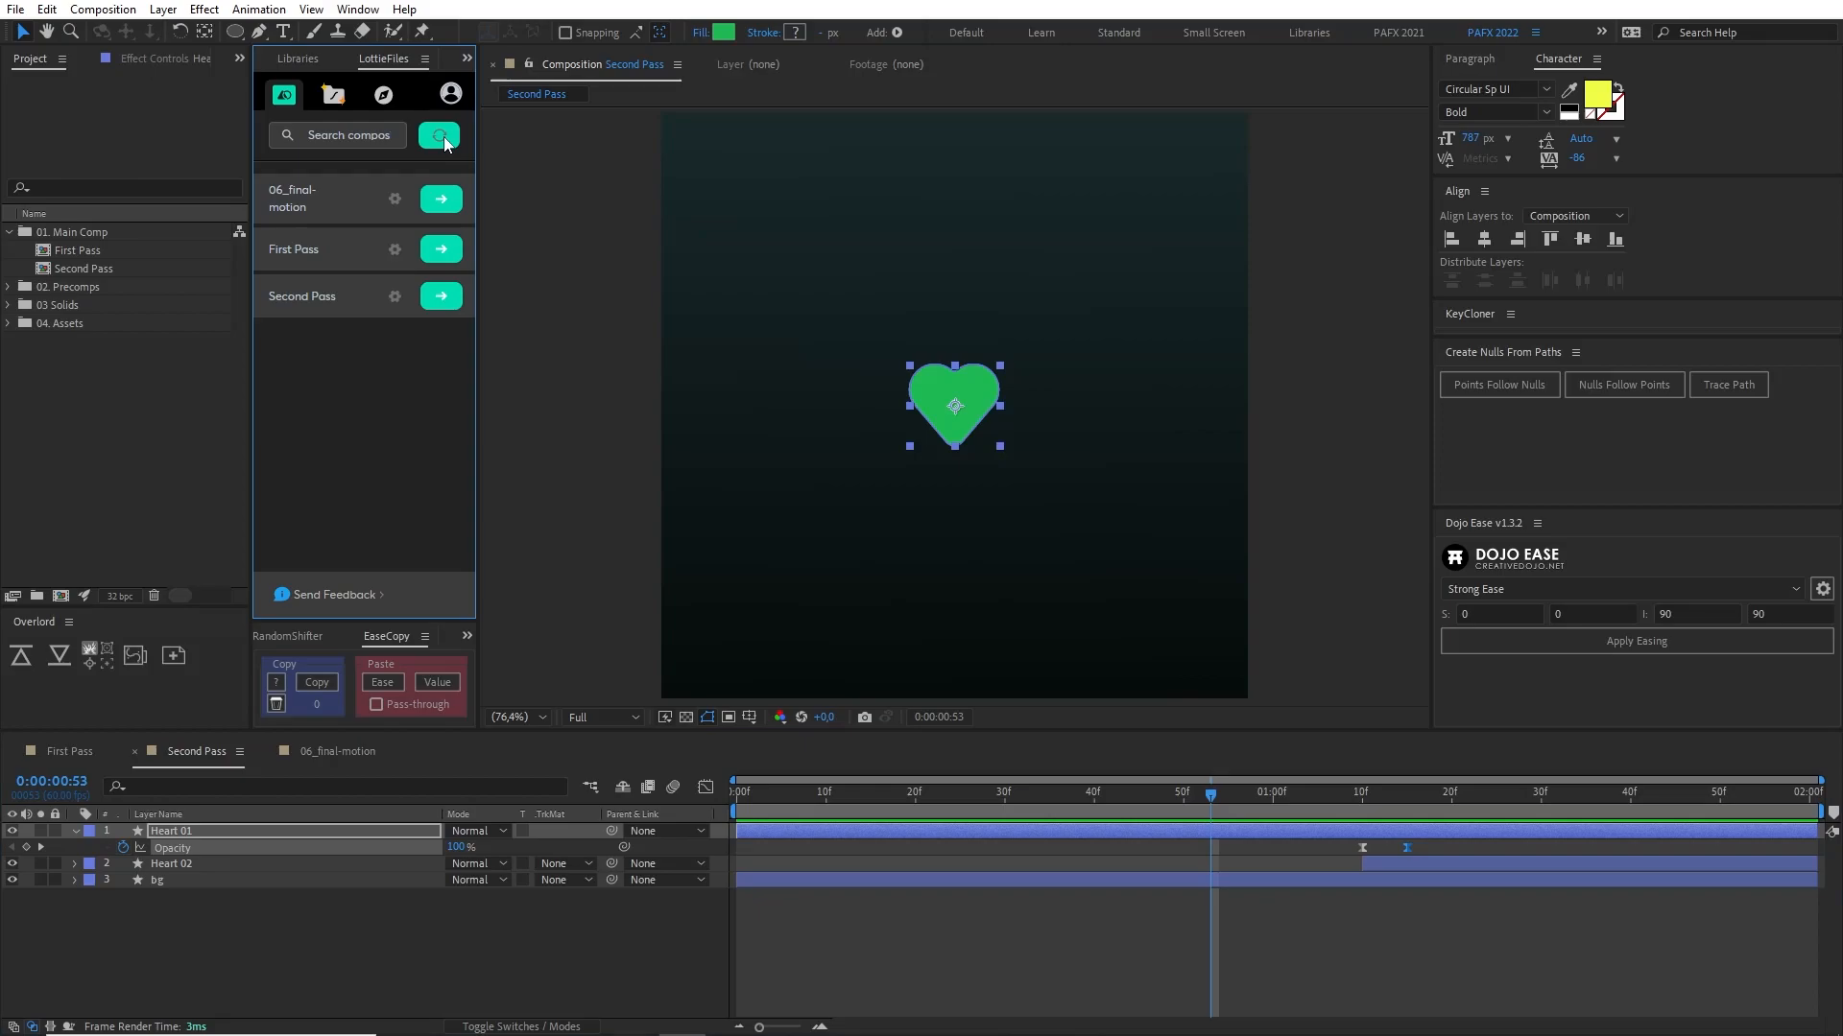
pyautogui.click(440, 297)
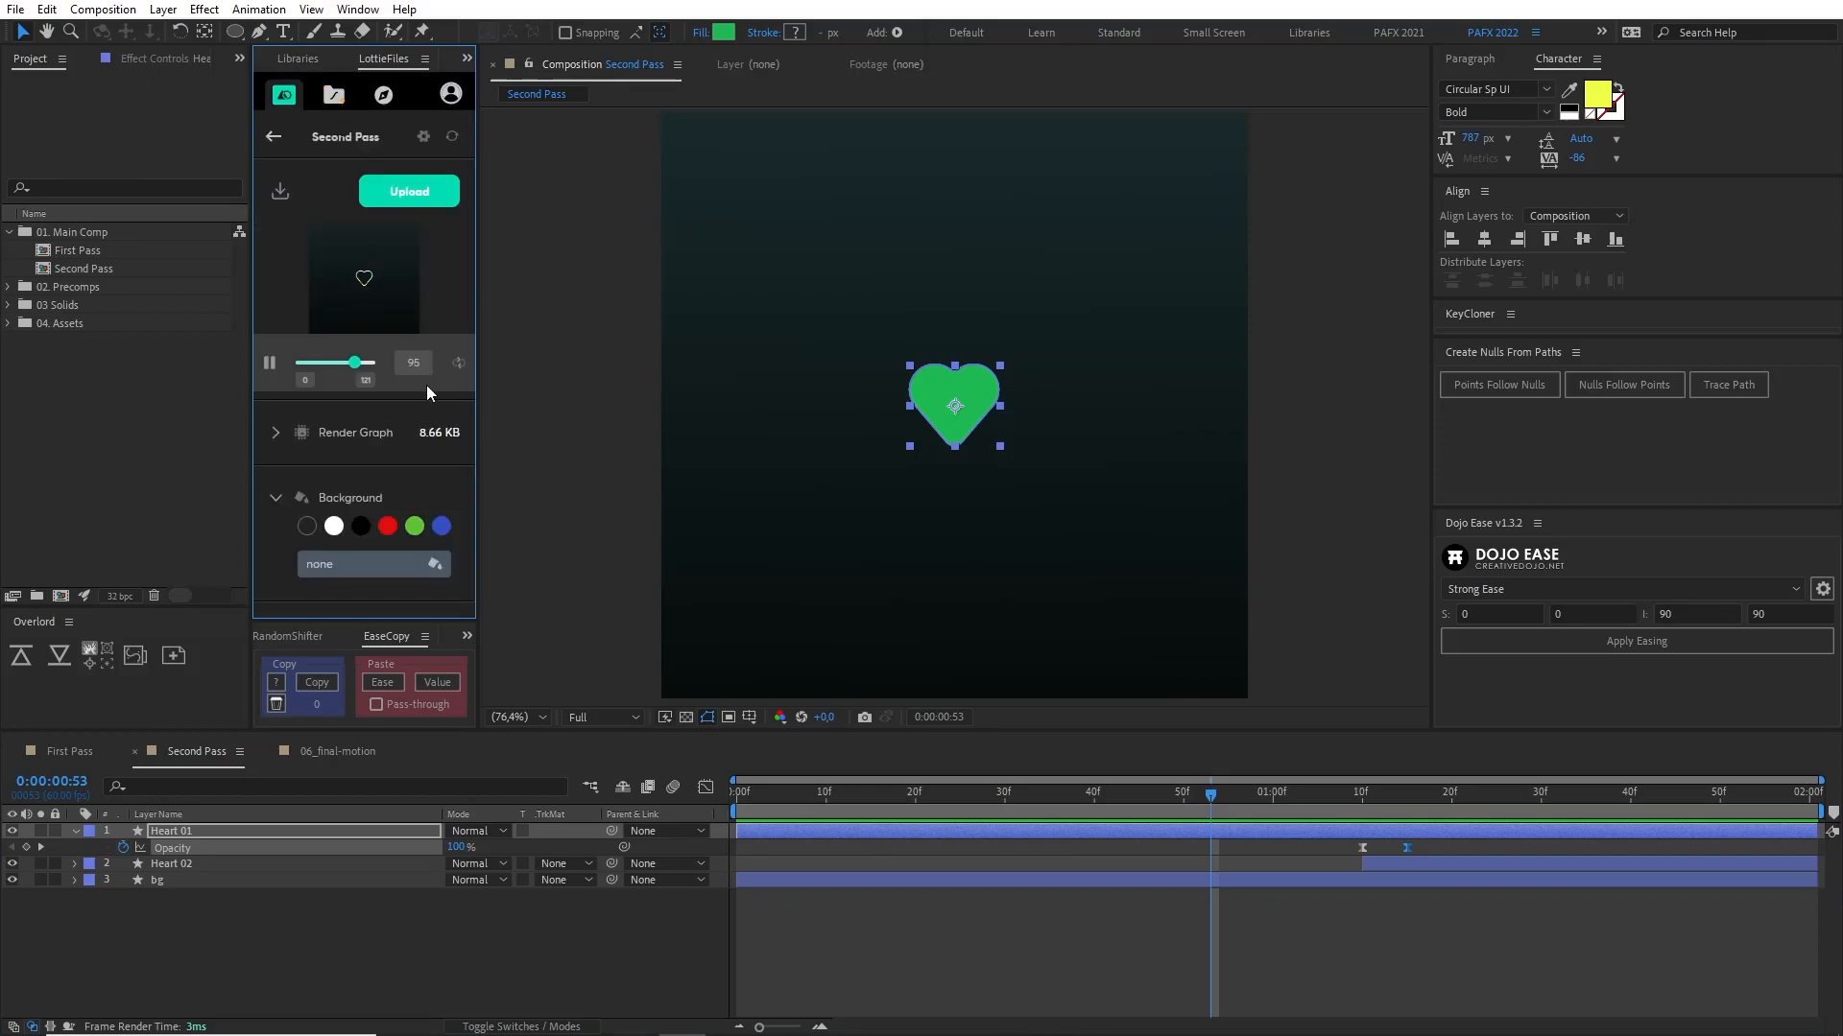
pyautogui.moveTo(474, 340); pyautogui.dragTo(563, 345)
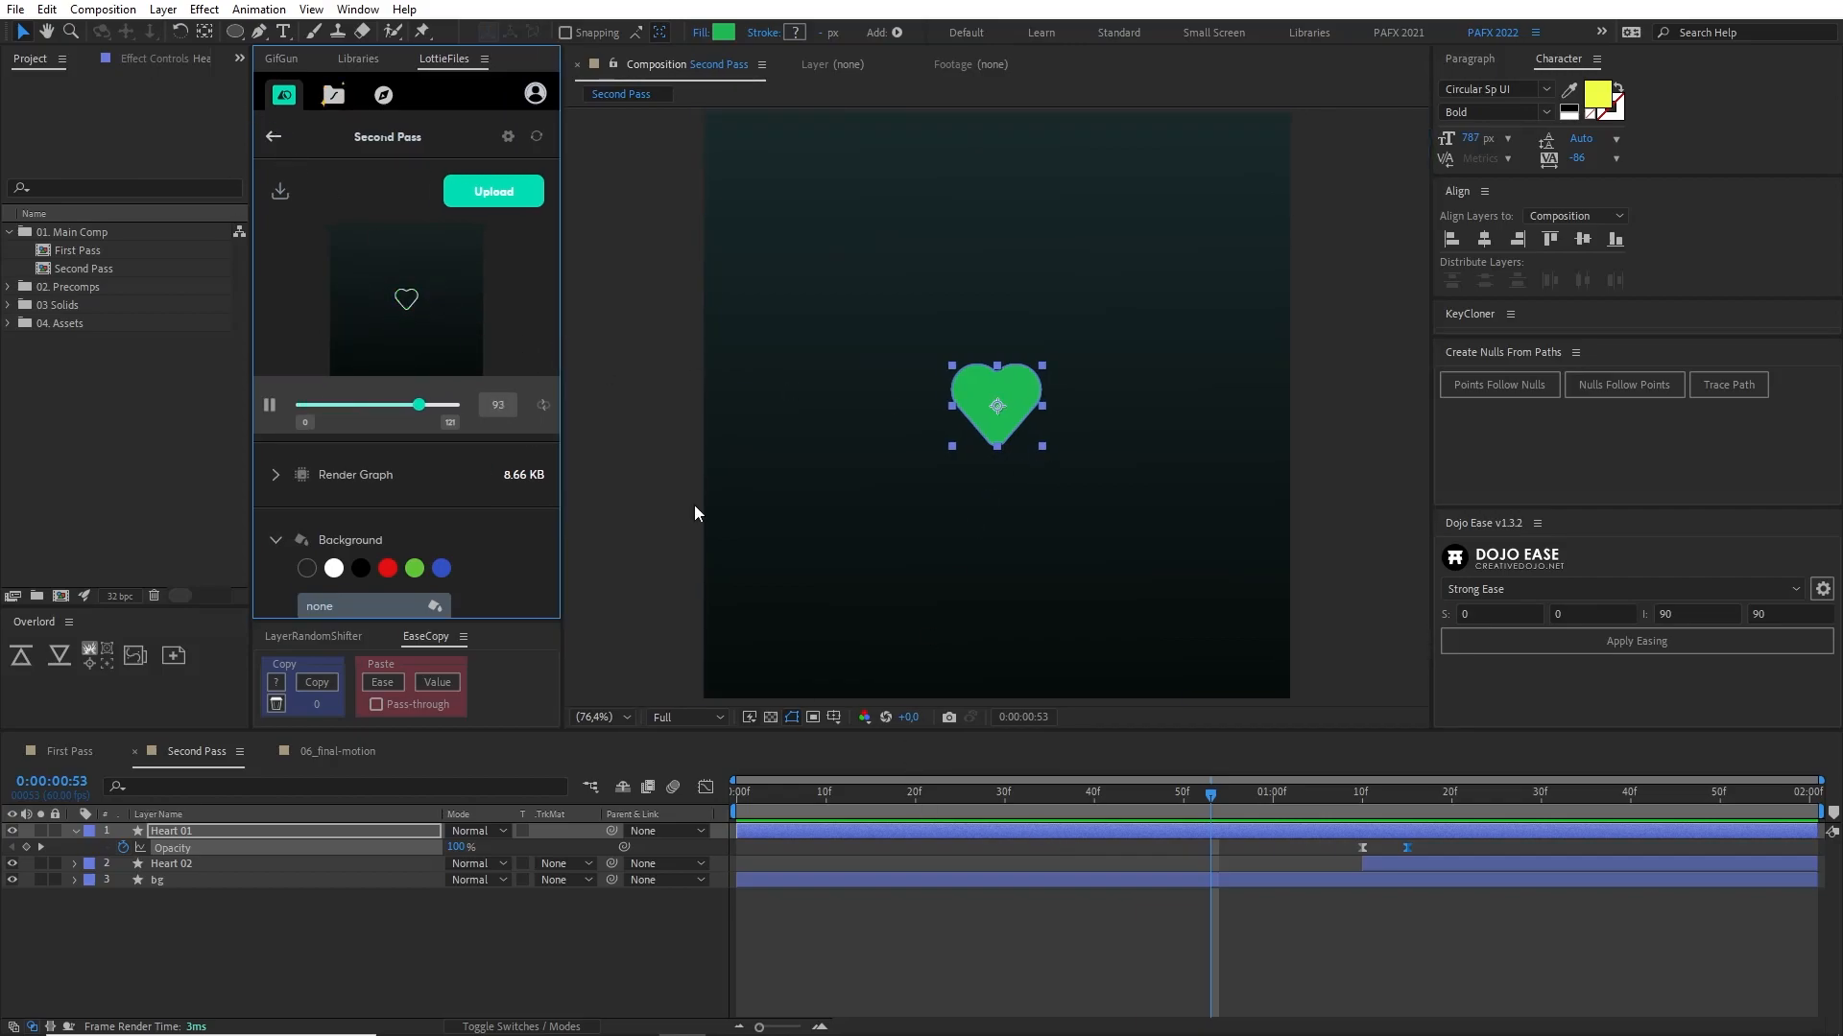
# Step: Switch to the 06_final-motion reference composition and examine the heart animation at frame 9
pyautogui.click(338, 751)
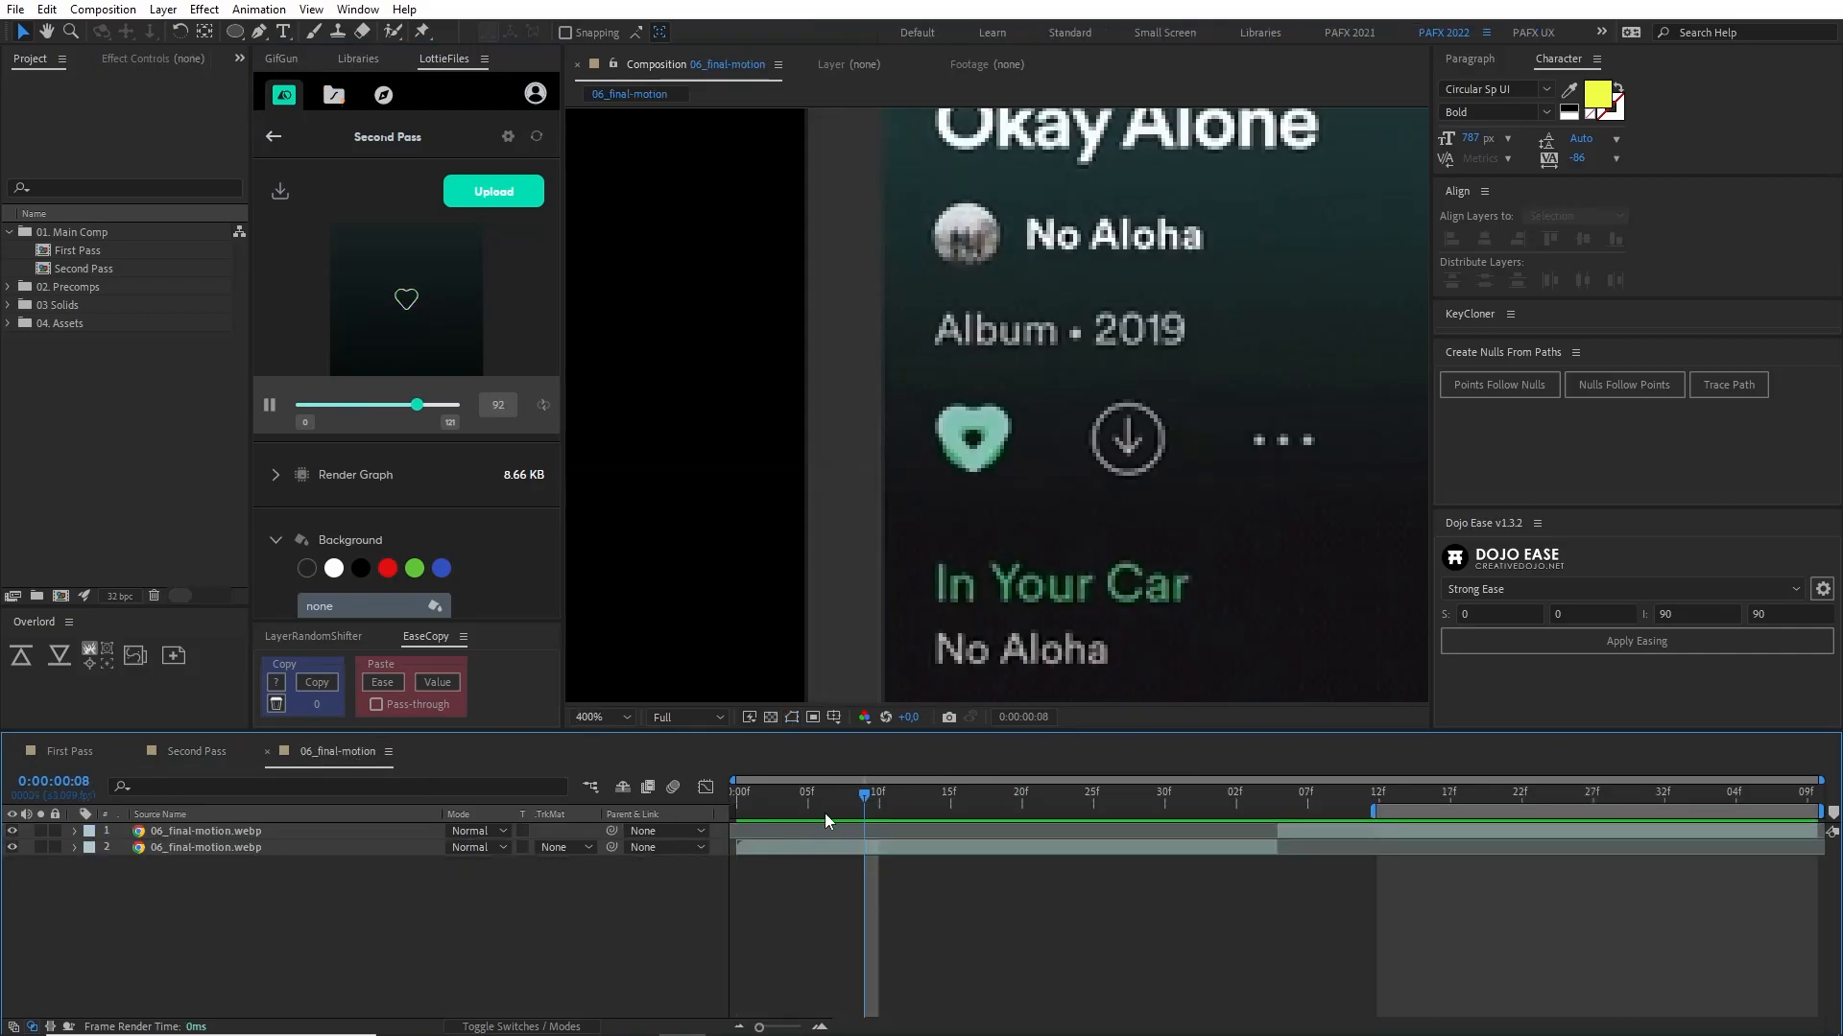
pyautogui.moveTo(852, 802)
pyautogui.mouseDown()
pyautogui.moveTo(689, 785)
pyautogui.moveTo(1027, 811)
pyautogui.moveTo(862, 827)
pyautogui.moveTo(972, 824)
pyautogui.moveTo(948, 843)
pyautogui.moveTo(876, 827)
pyautogui.mouseUp()
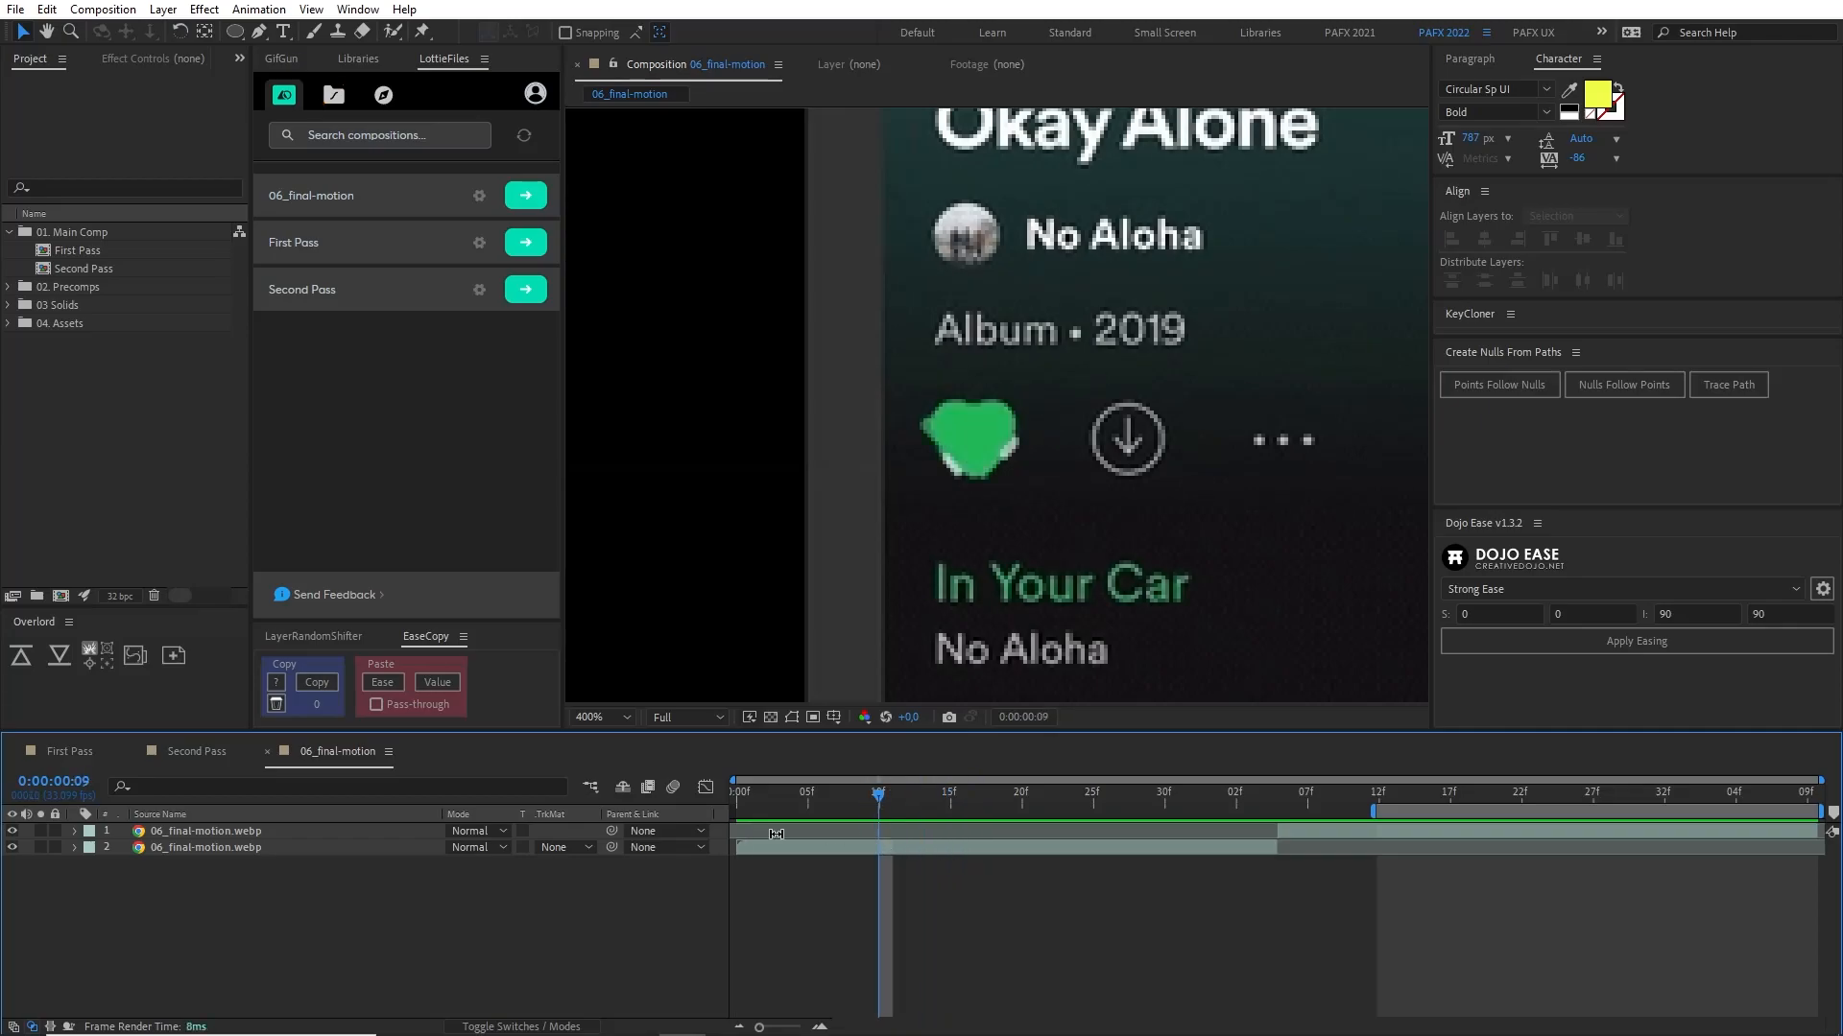
# Step: Return to the Second Pass composition, duplicate the Heart 01 layer and reveal the copy's keyframed properties
pyautogui.click(197, 754)
pyautogui.moveTo(950, 777); pyautogui.dragTo(904, 802)
pyautogui.click(338, 752)
pyautogui.click(190, 750)
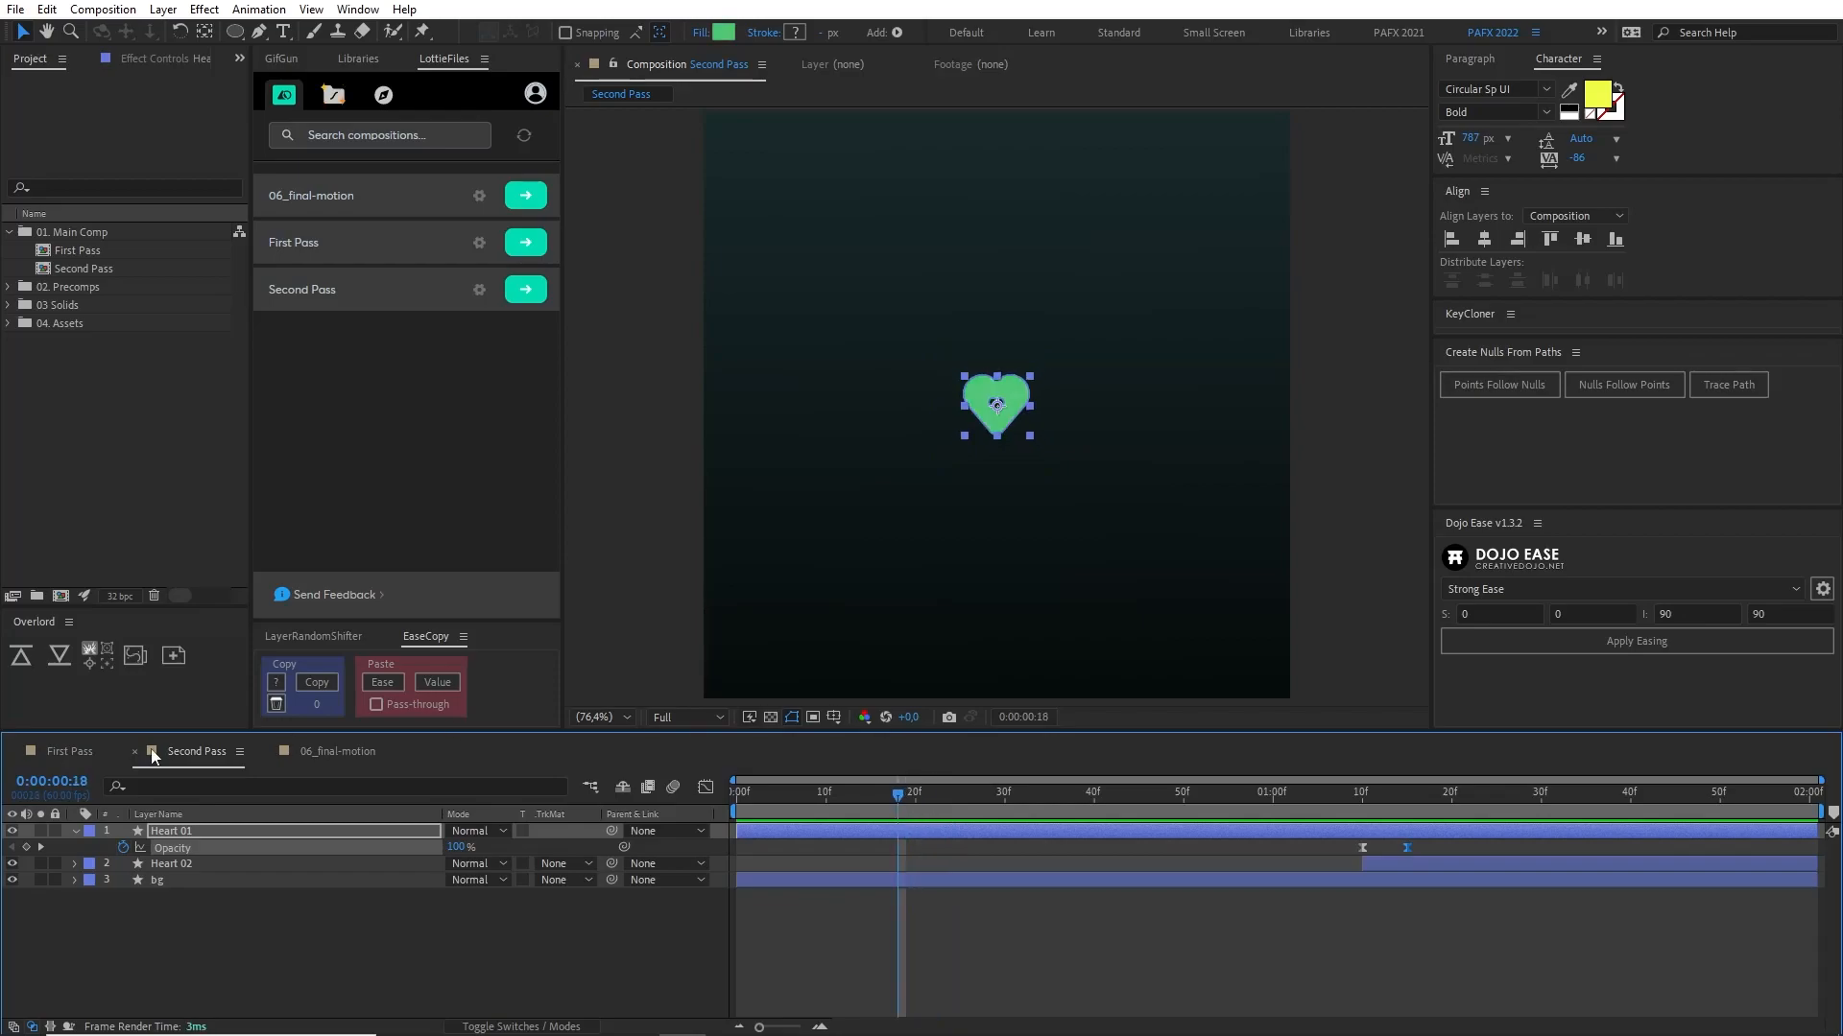
pyautogui.click(221, 832)
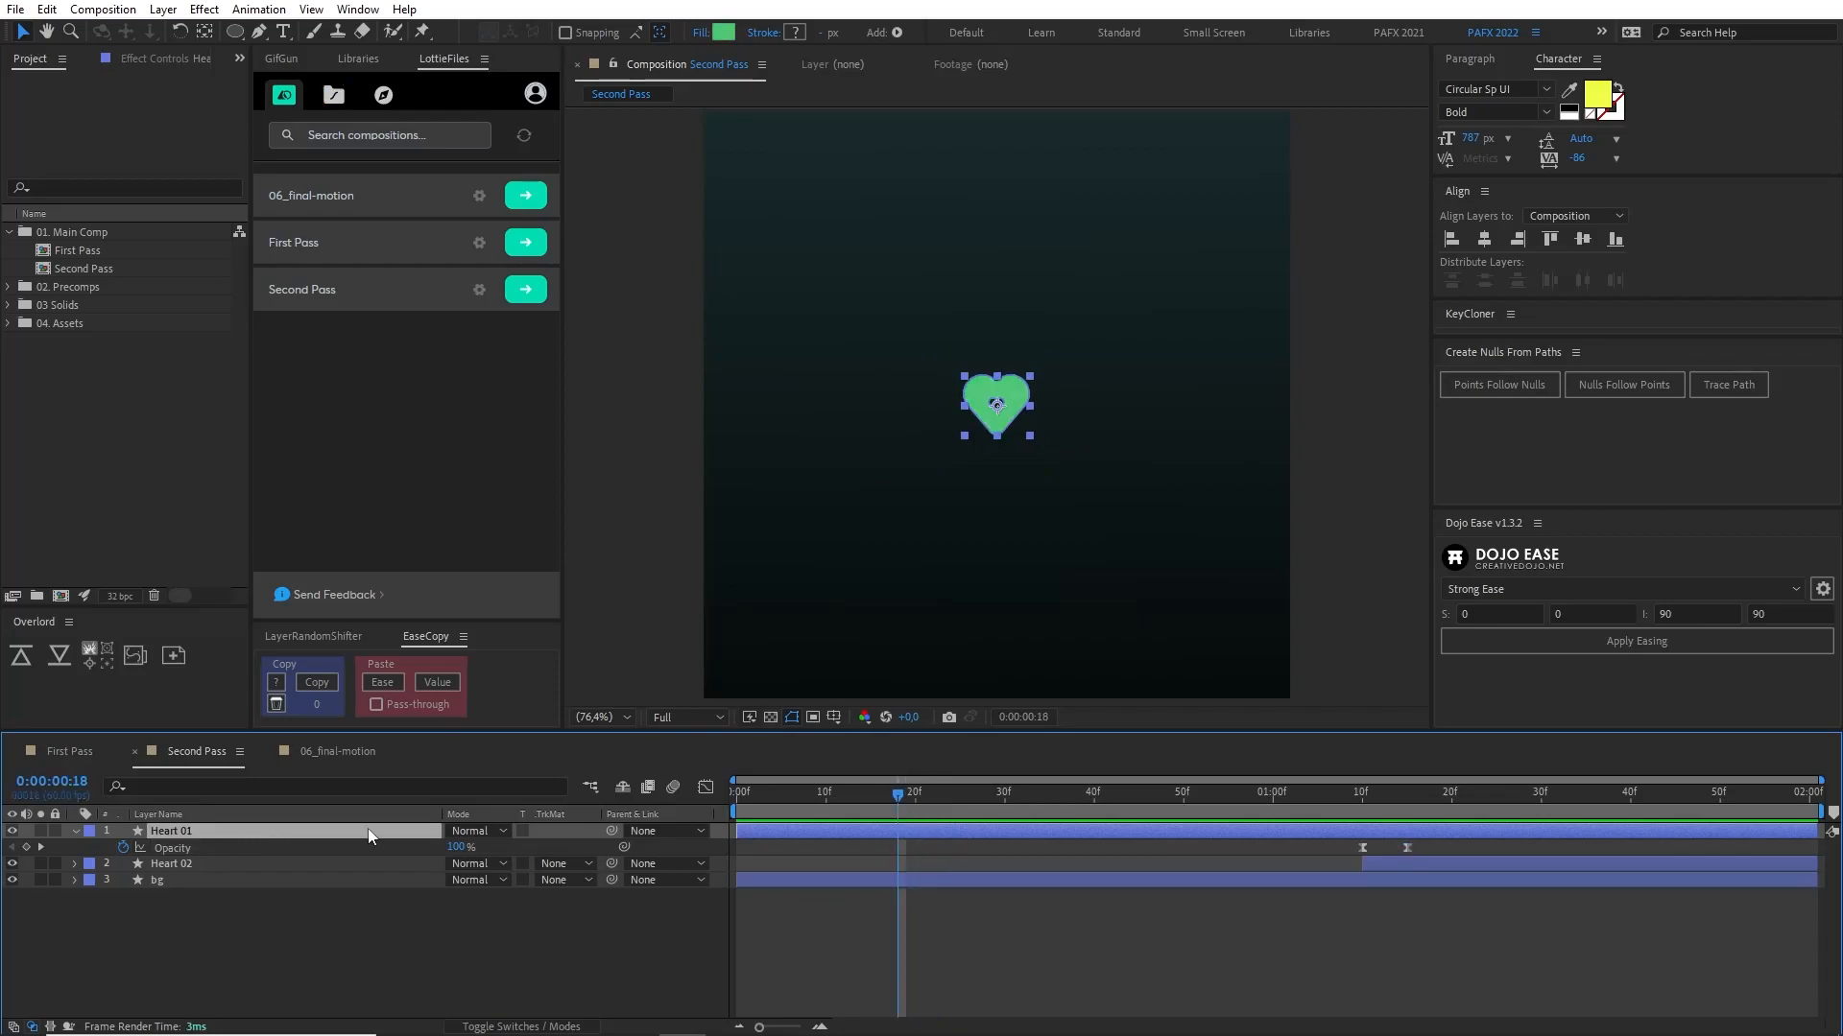
pyautogui.click(275, 862)
pyautogui.click(267, 831)
pyautogui.hotkey('ctrl', 'd')
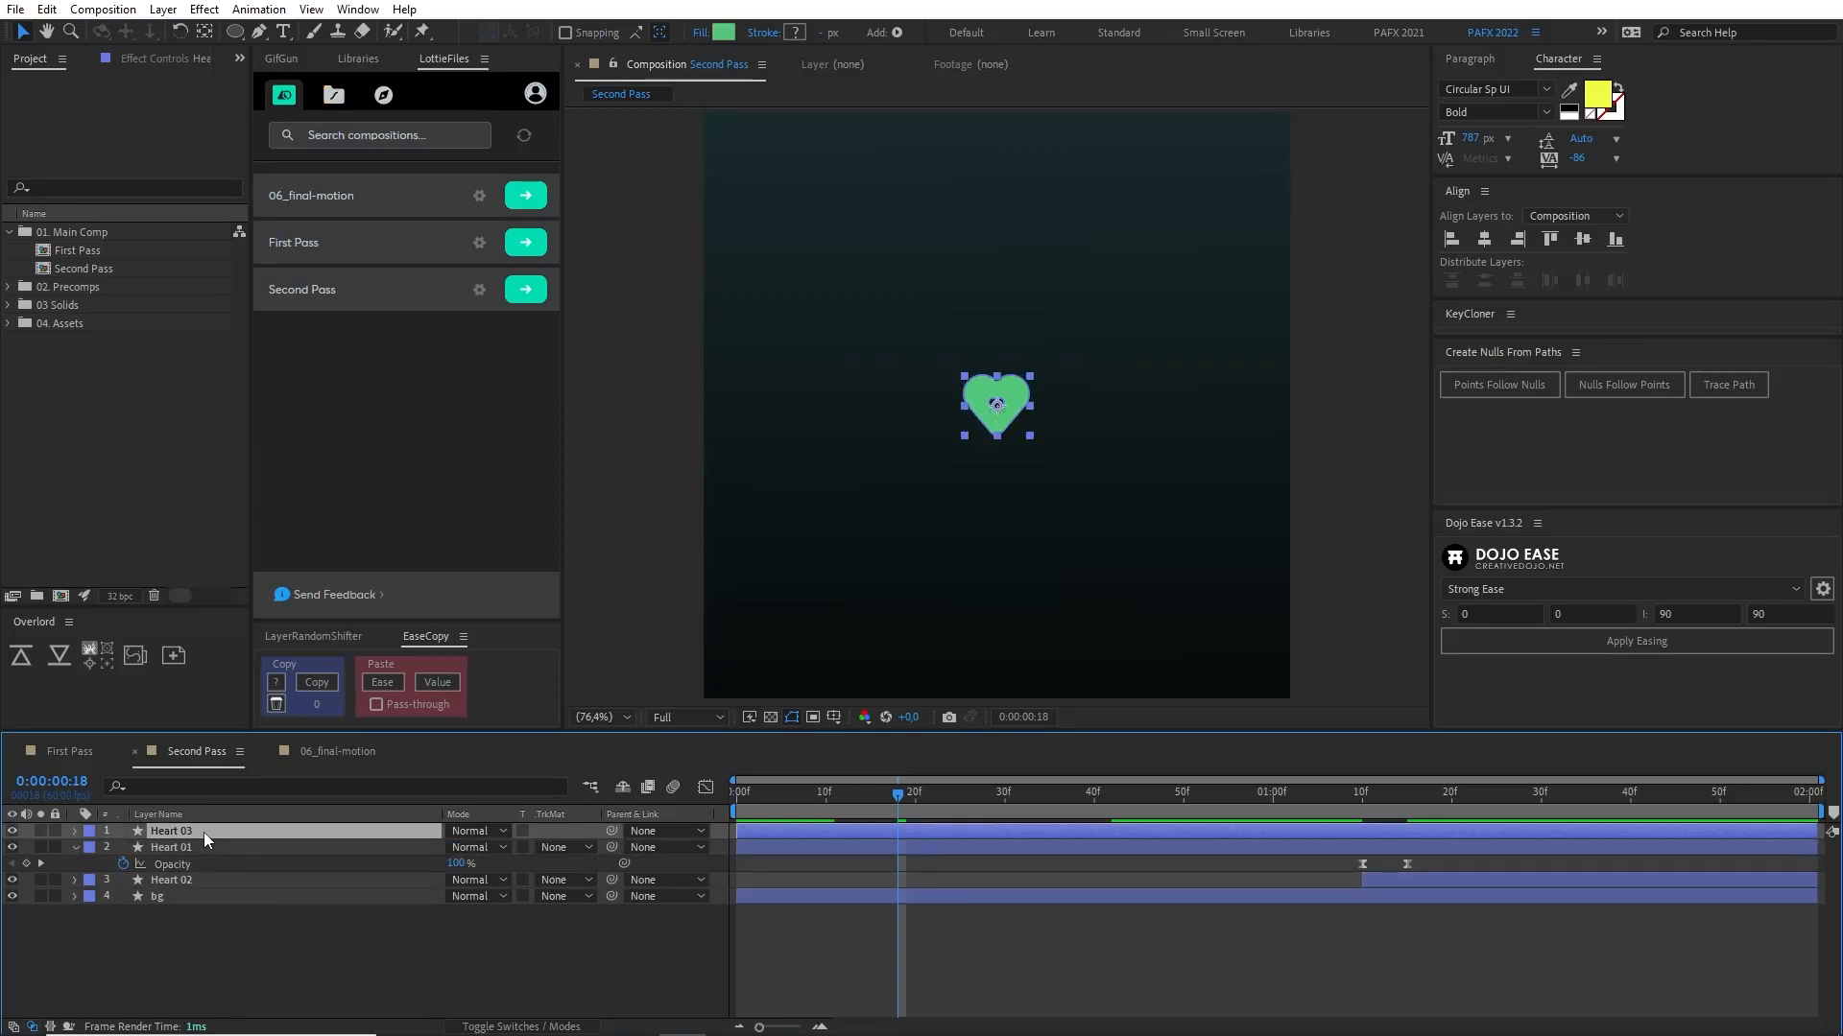
pyautogui.press('u')
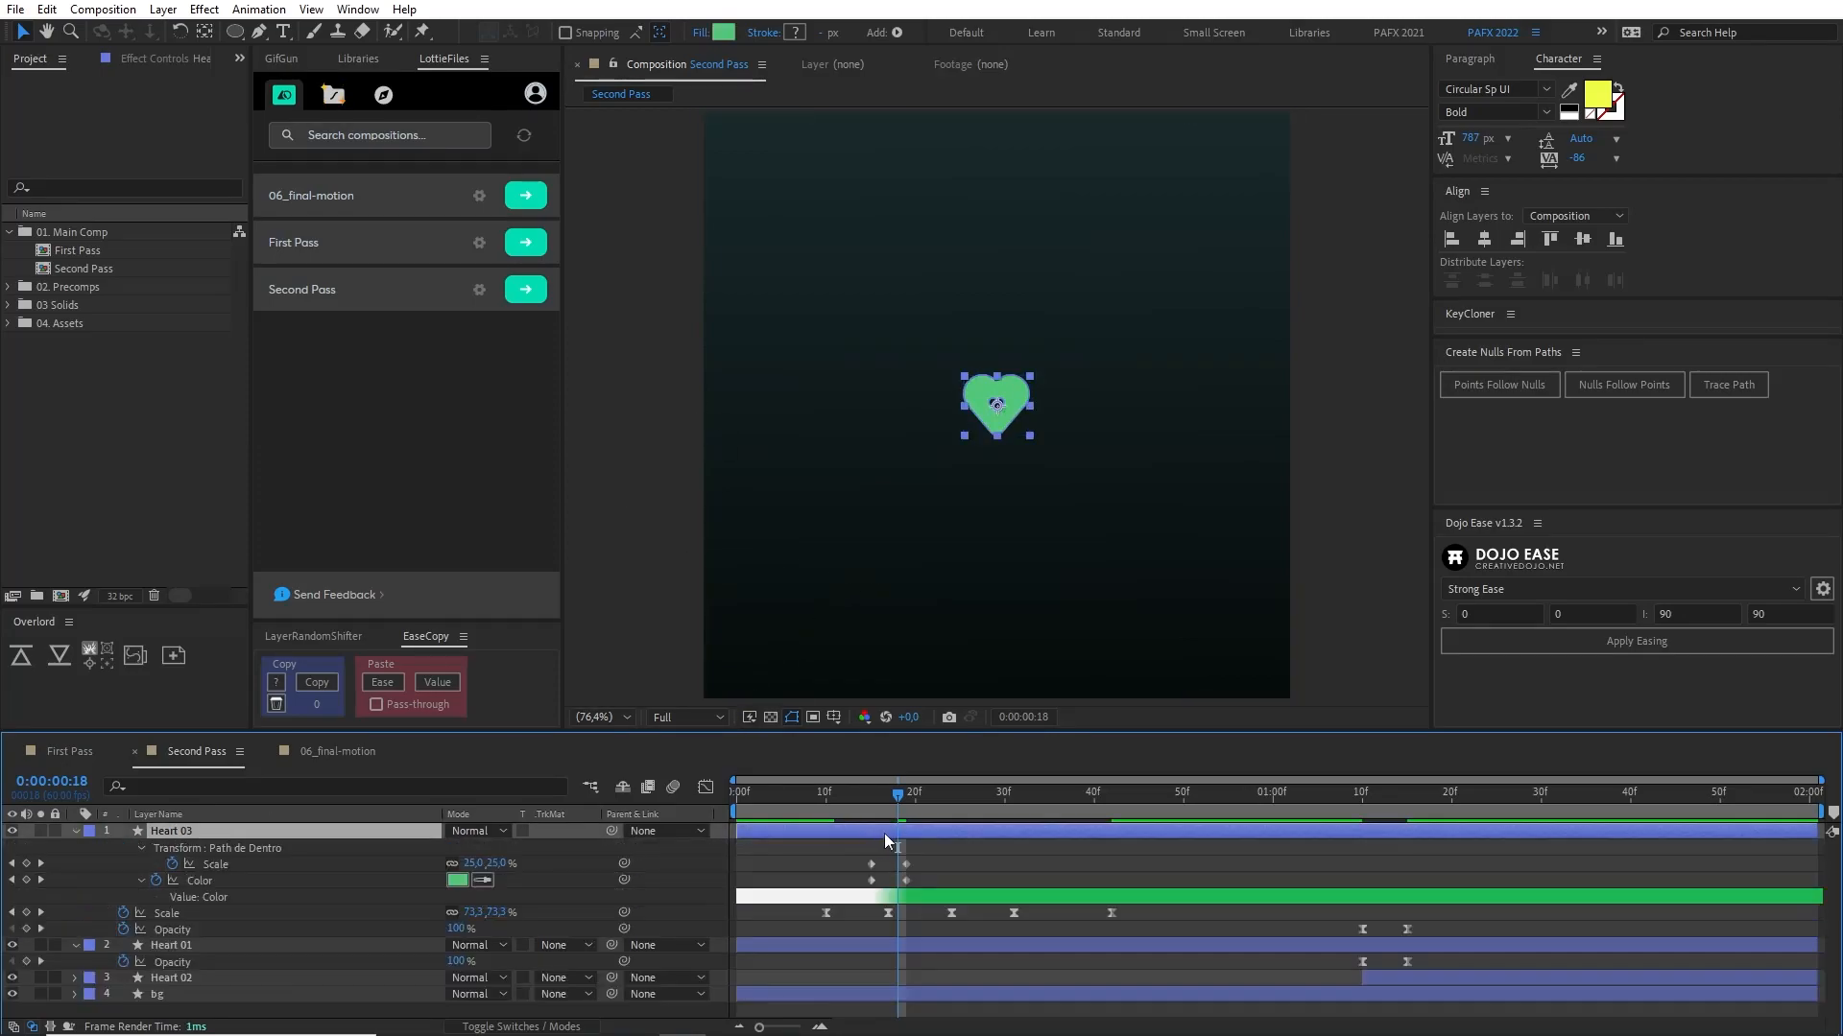
# Step: Slide the Heart 03 layer about 27 frames earlier and remove all its Scale, Color and Opacity keyframes
pyautogui.moveTo(975, 828); pyautogui.dragTo(762, 829)
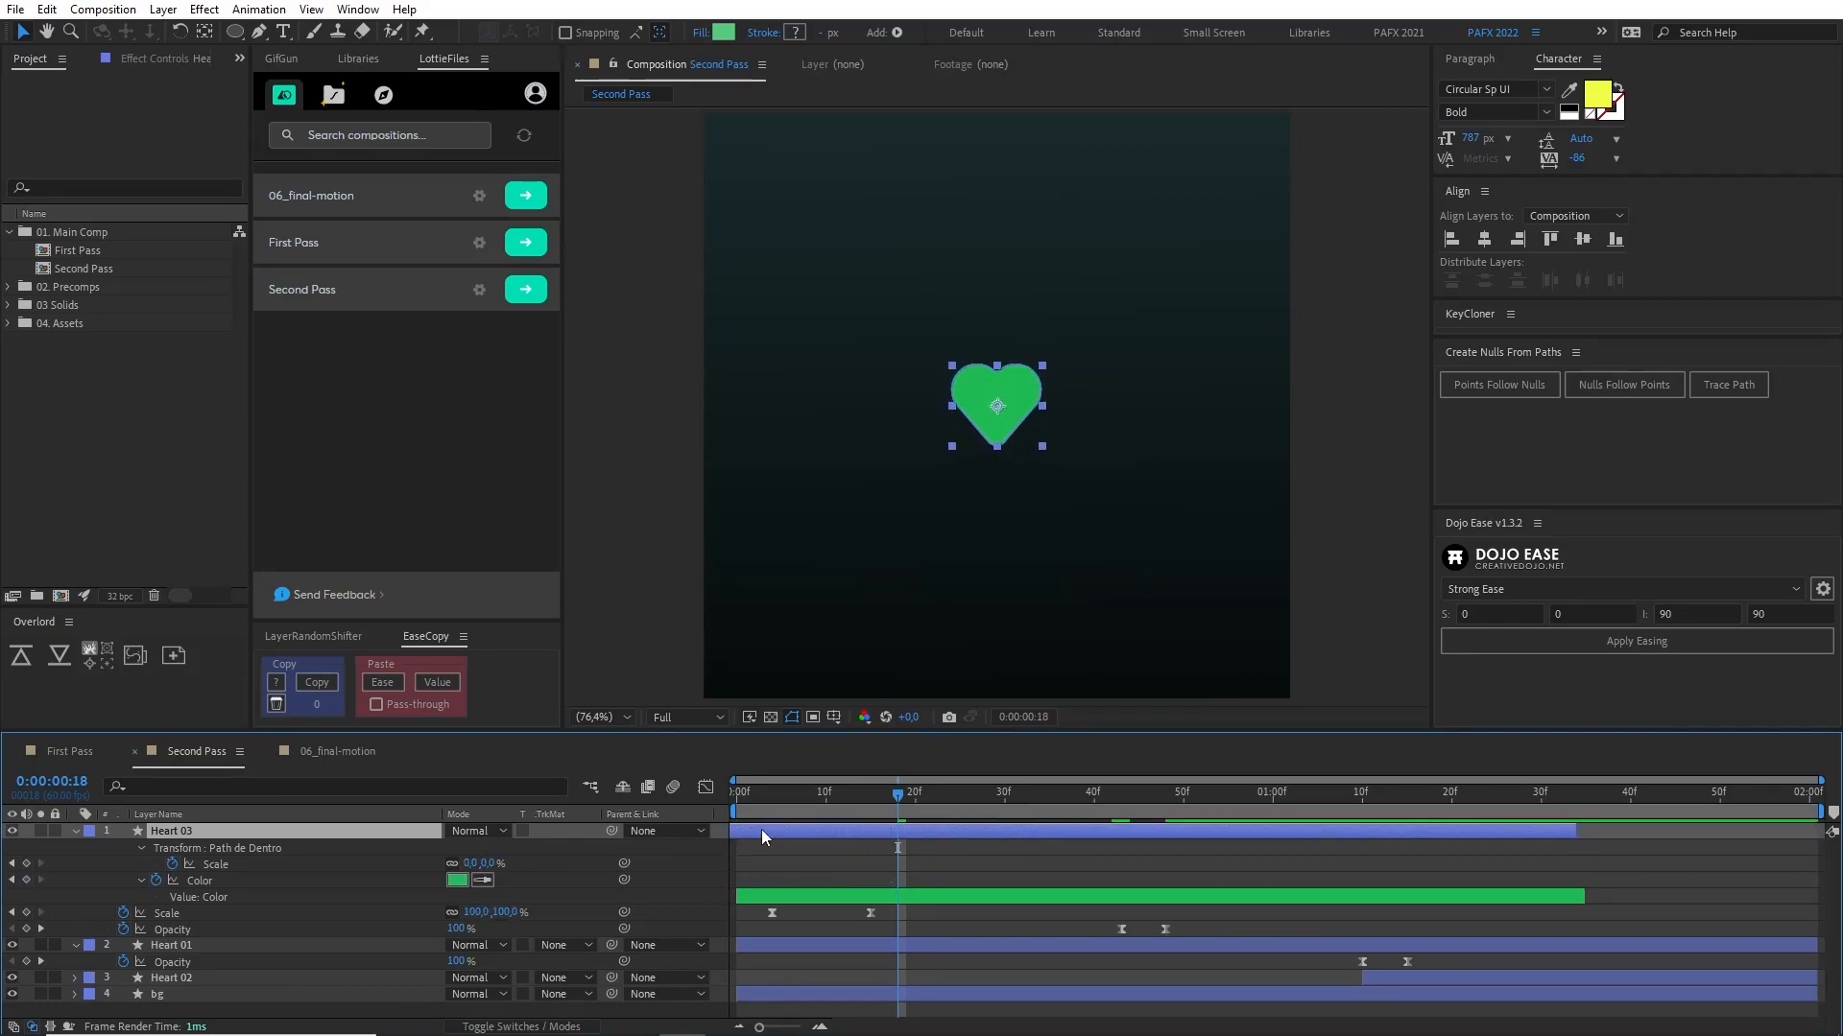
pyautogui.click(174, 865)
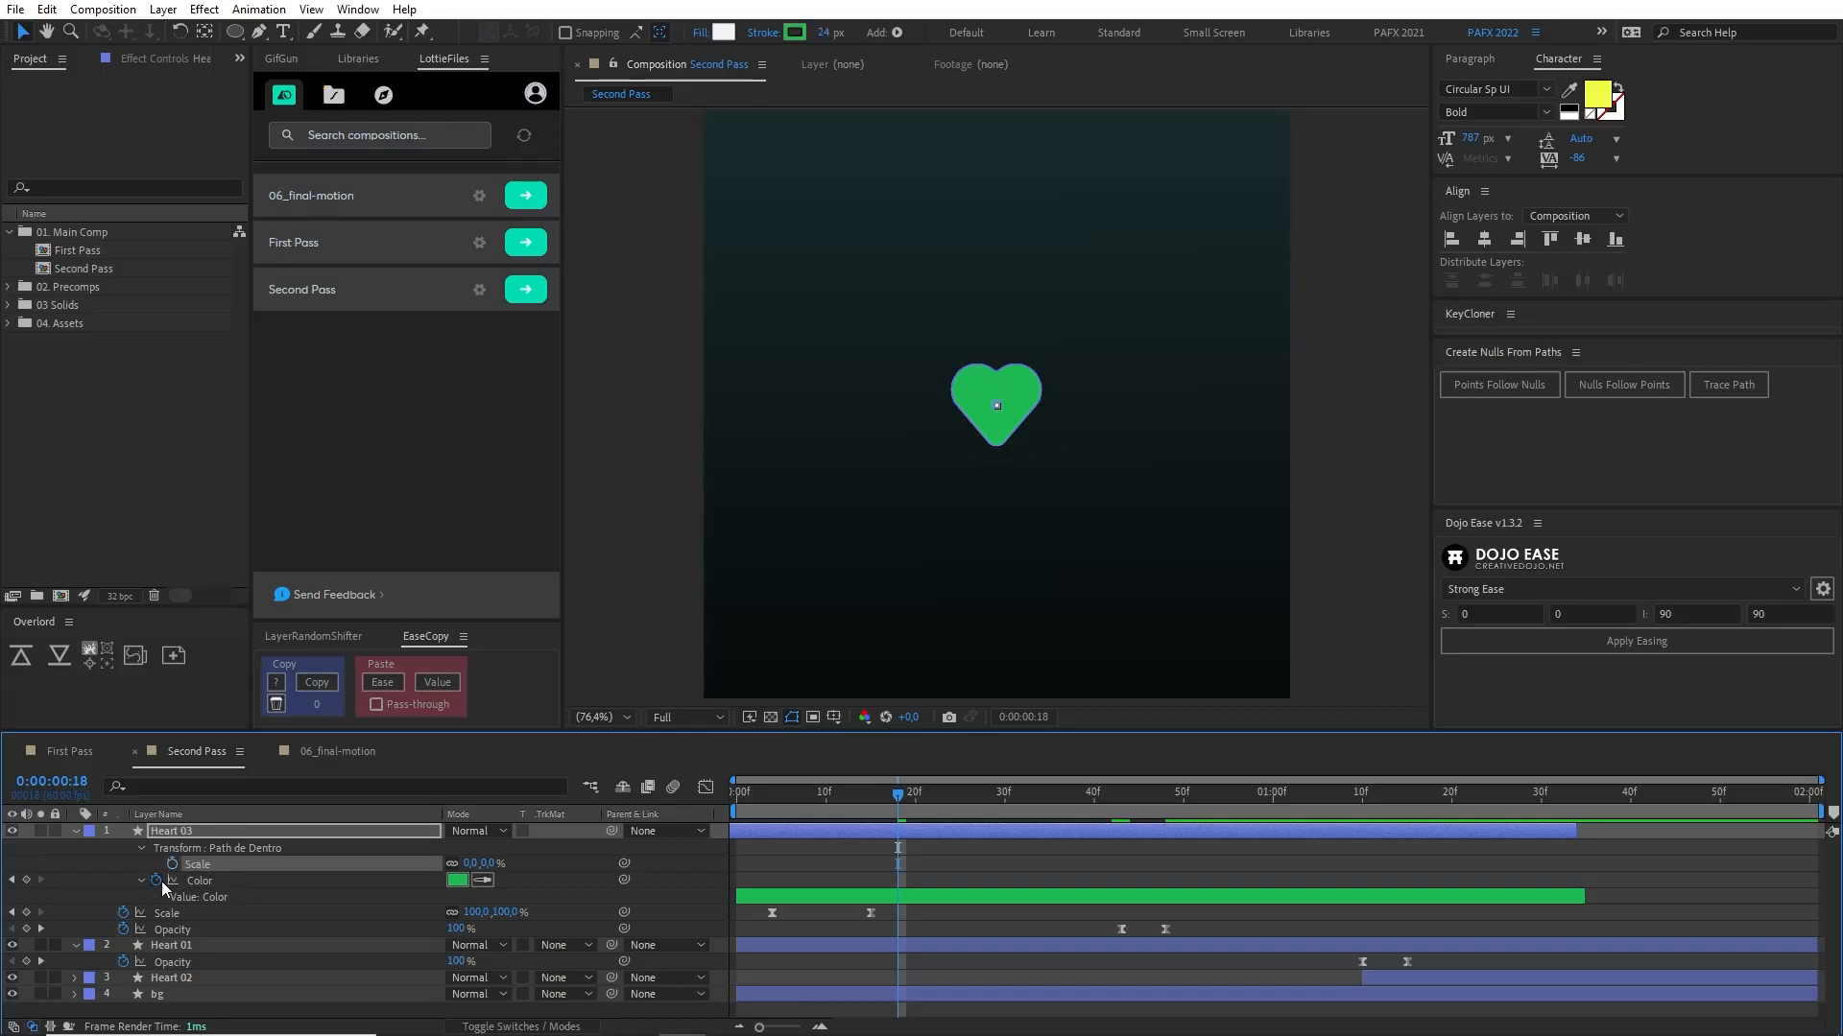
pyautogui.click(157, 880)
pyautogui.click(121, 896)
pyautogui.click(123, 913)
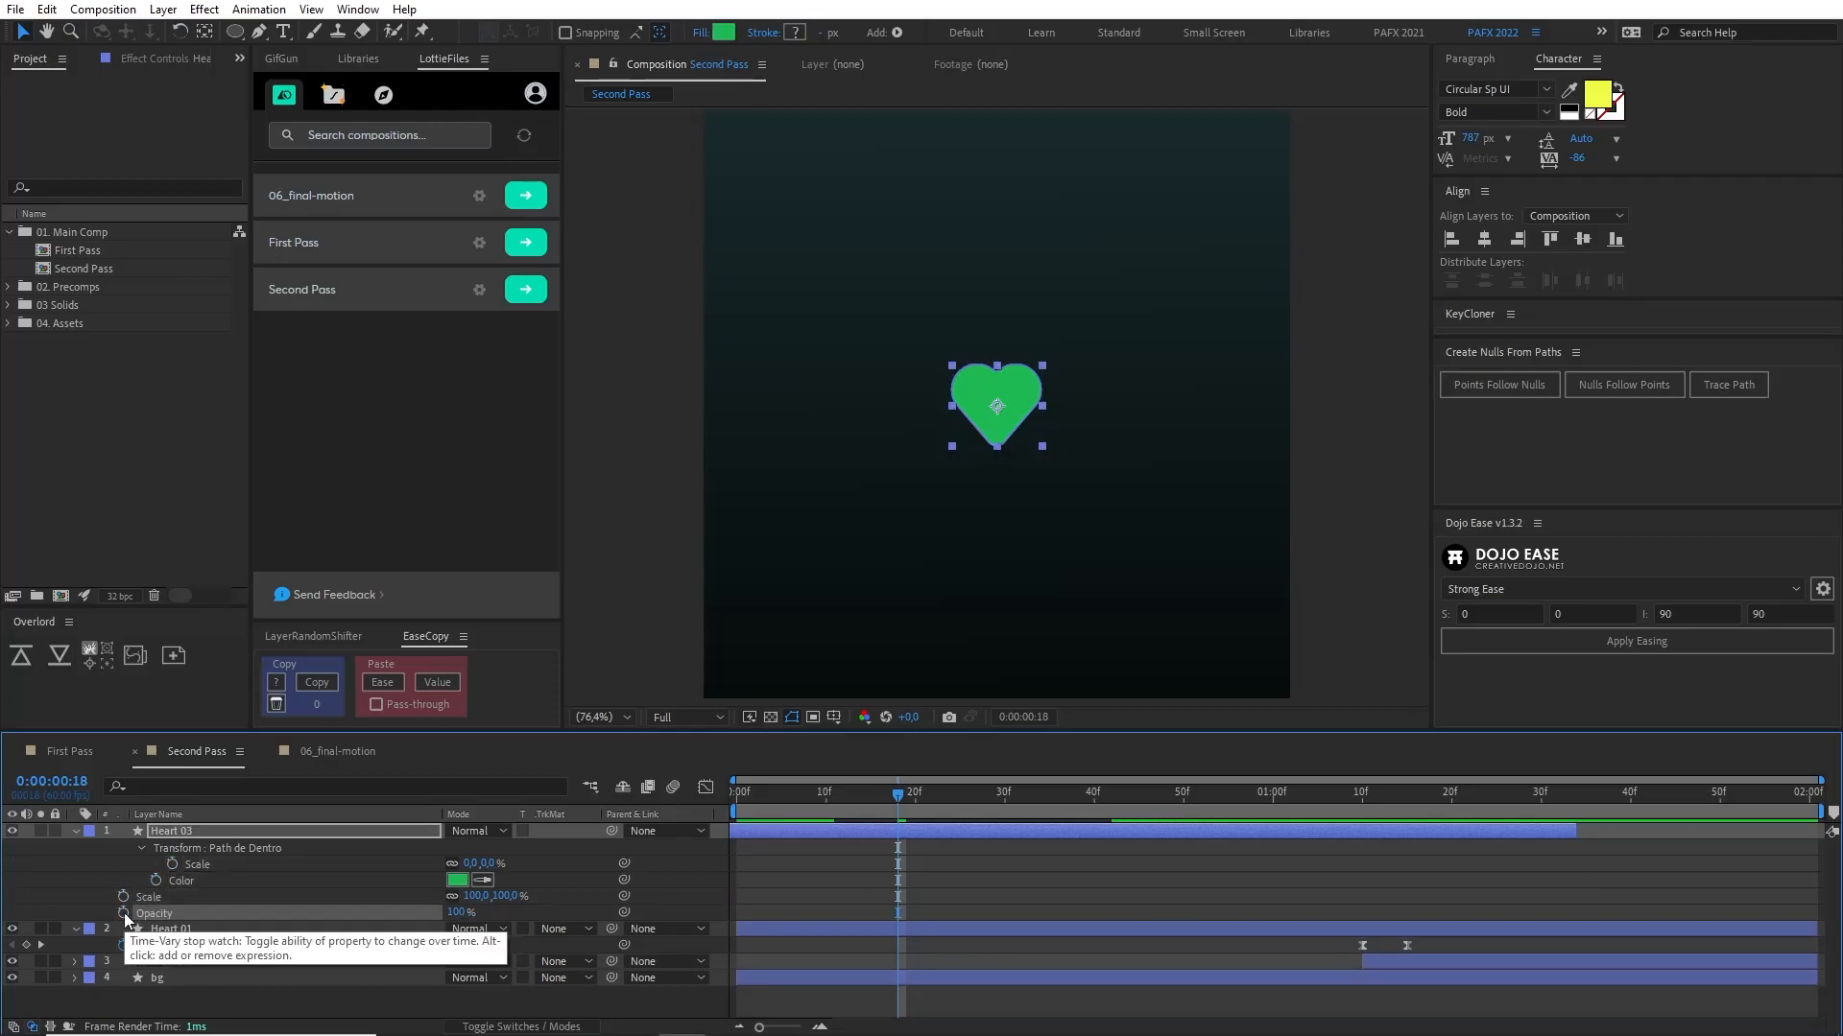
pyautogui.click(845, 796)
pyautogui.press('u')
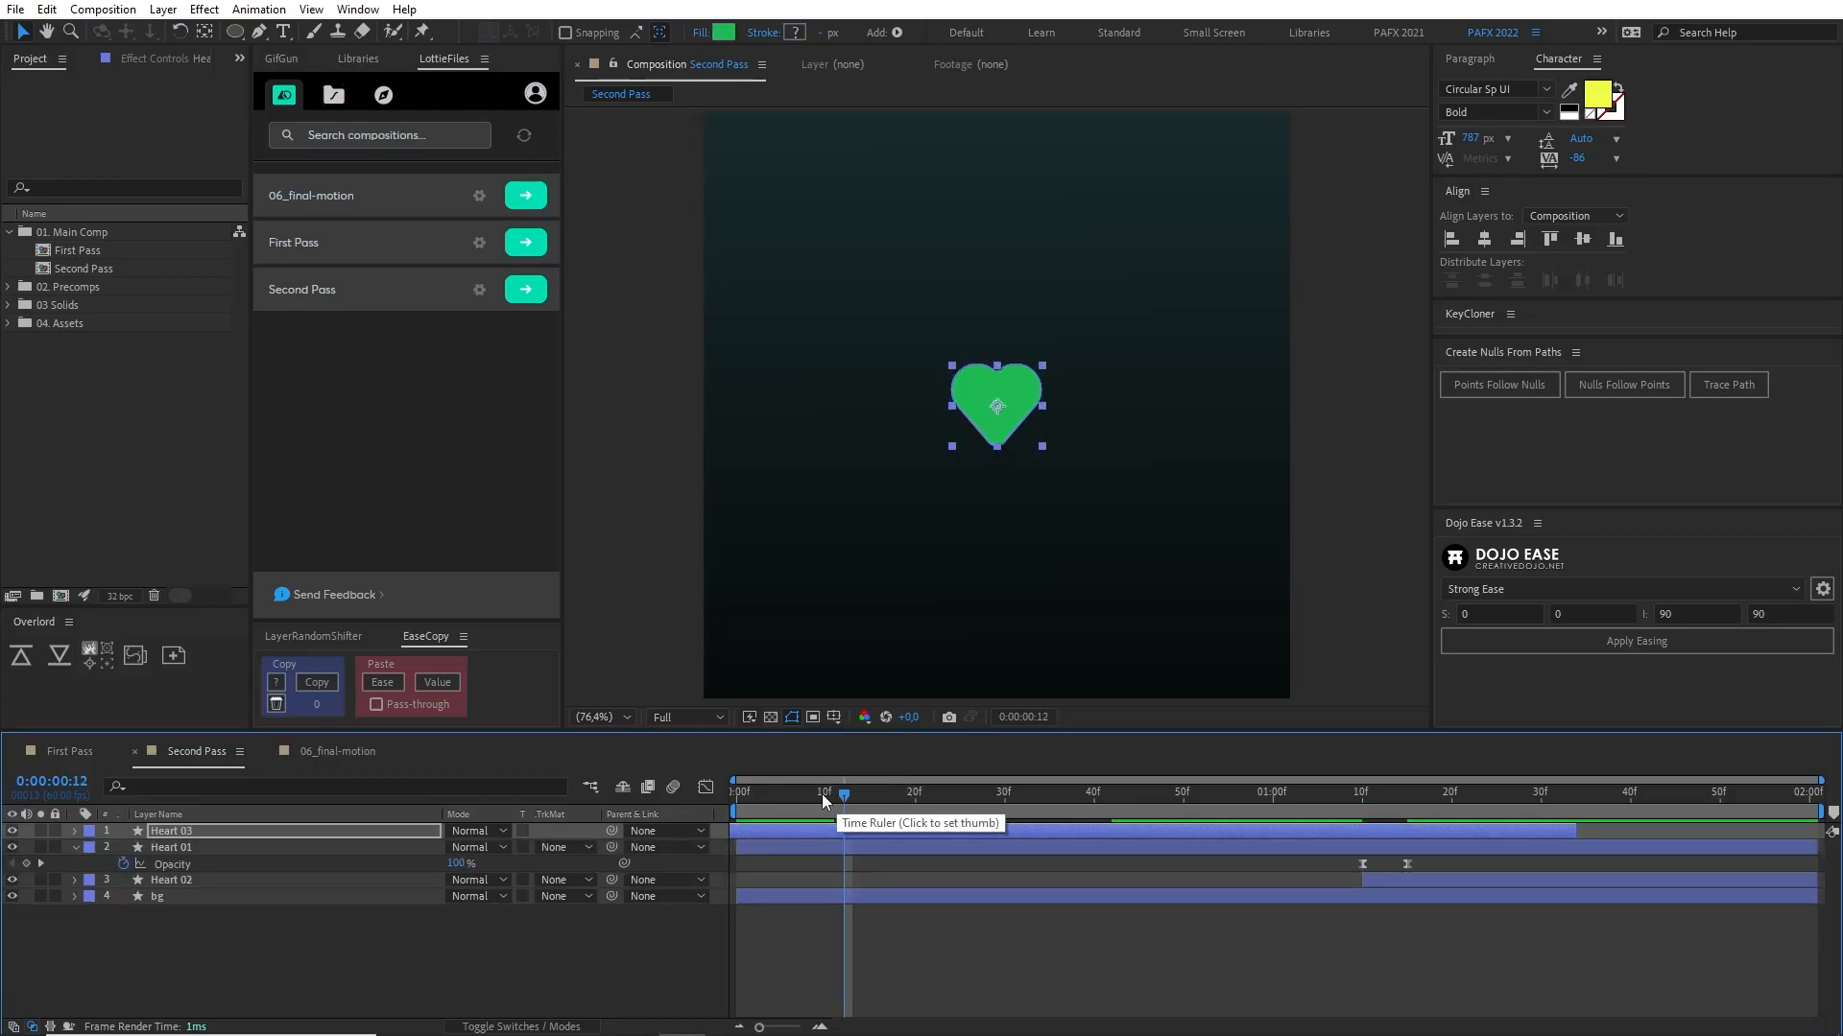
# Step: Check the burst hearts' size around frame 13 of the 06_final-motion reference, and set Heart 03's Scale to 50% in Second Pass
pyautogui.press('s')
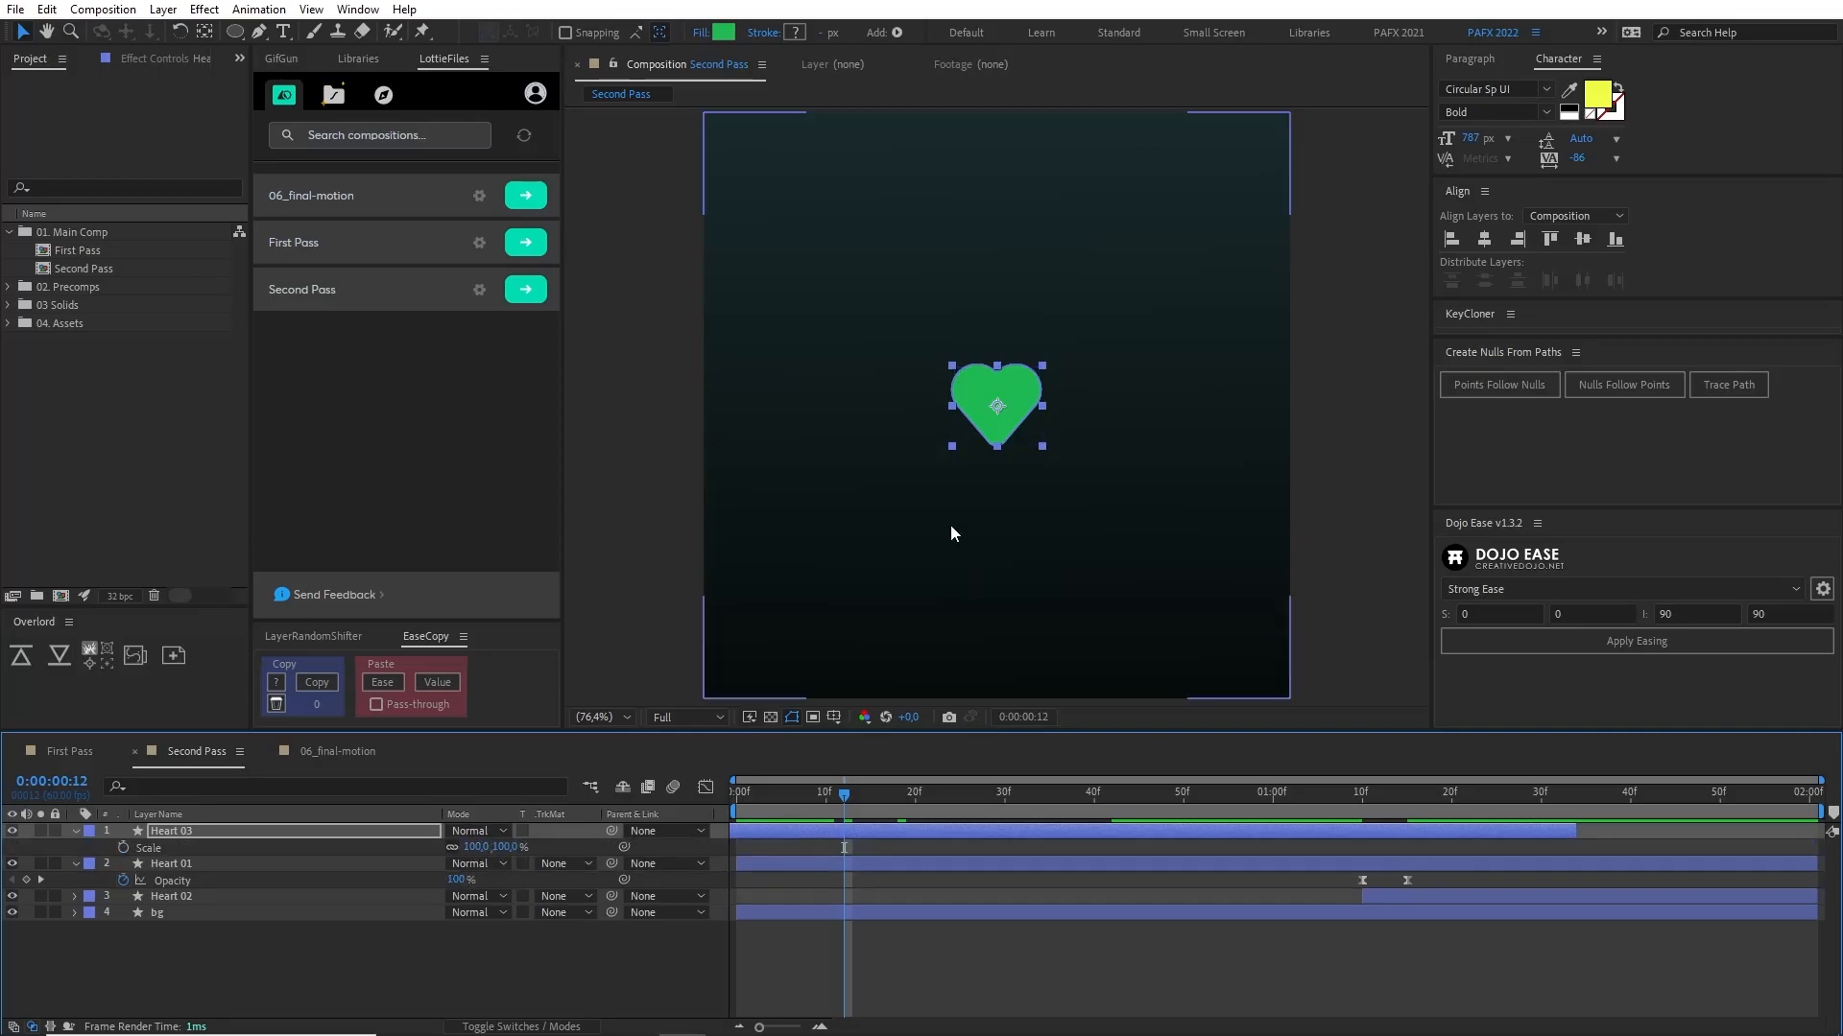
pyautogui.click(329, 751)
pyautogui.moveTo(857, 792); pyautogui.dragTo(936, 823)
pyautogui.press('.')
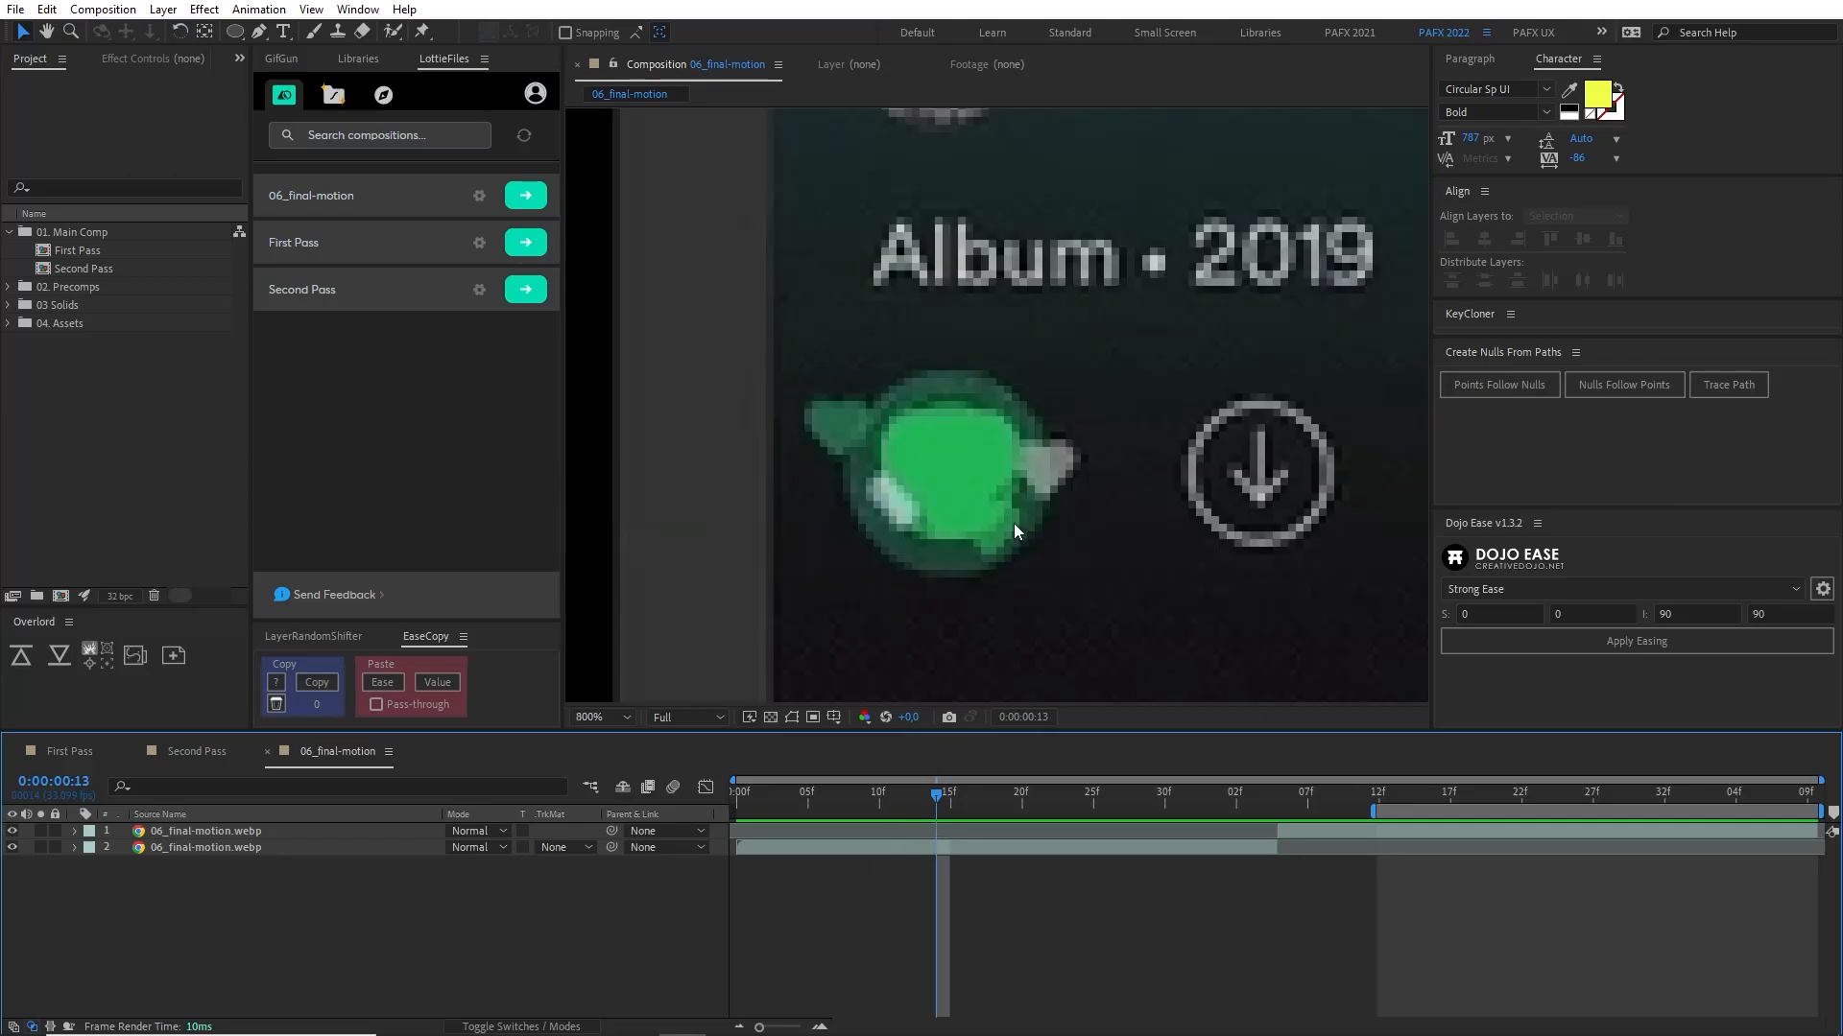
pyautogui.press(',')
pyautogui.click(197, 751)
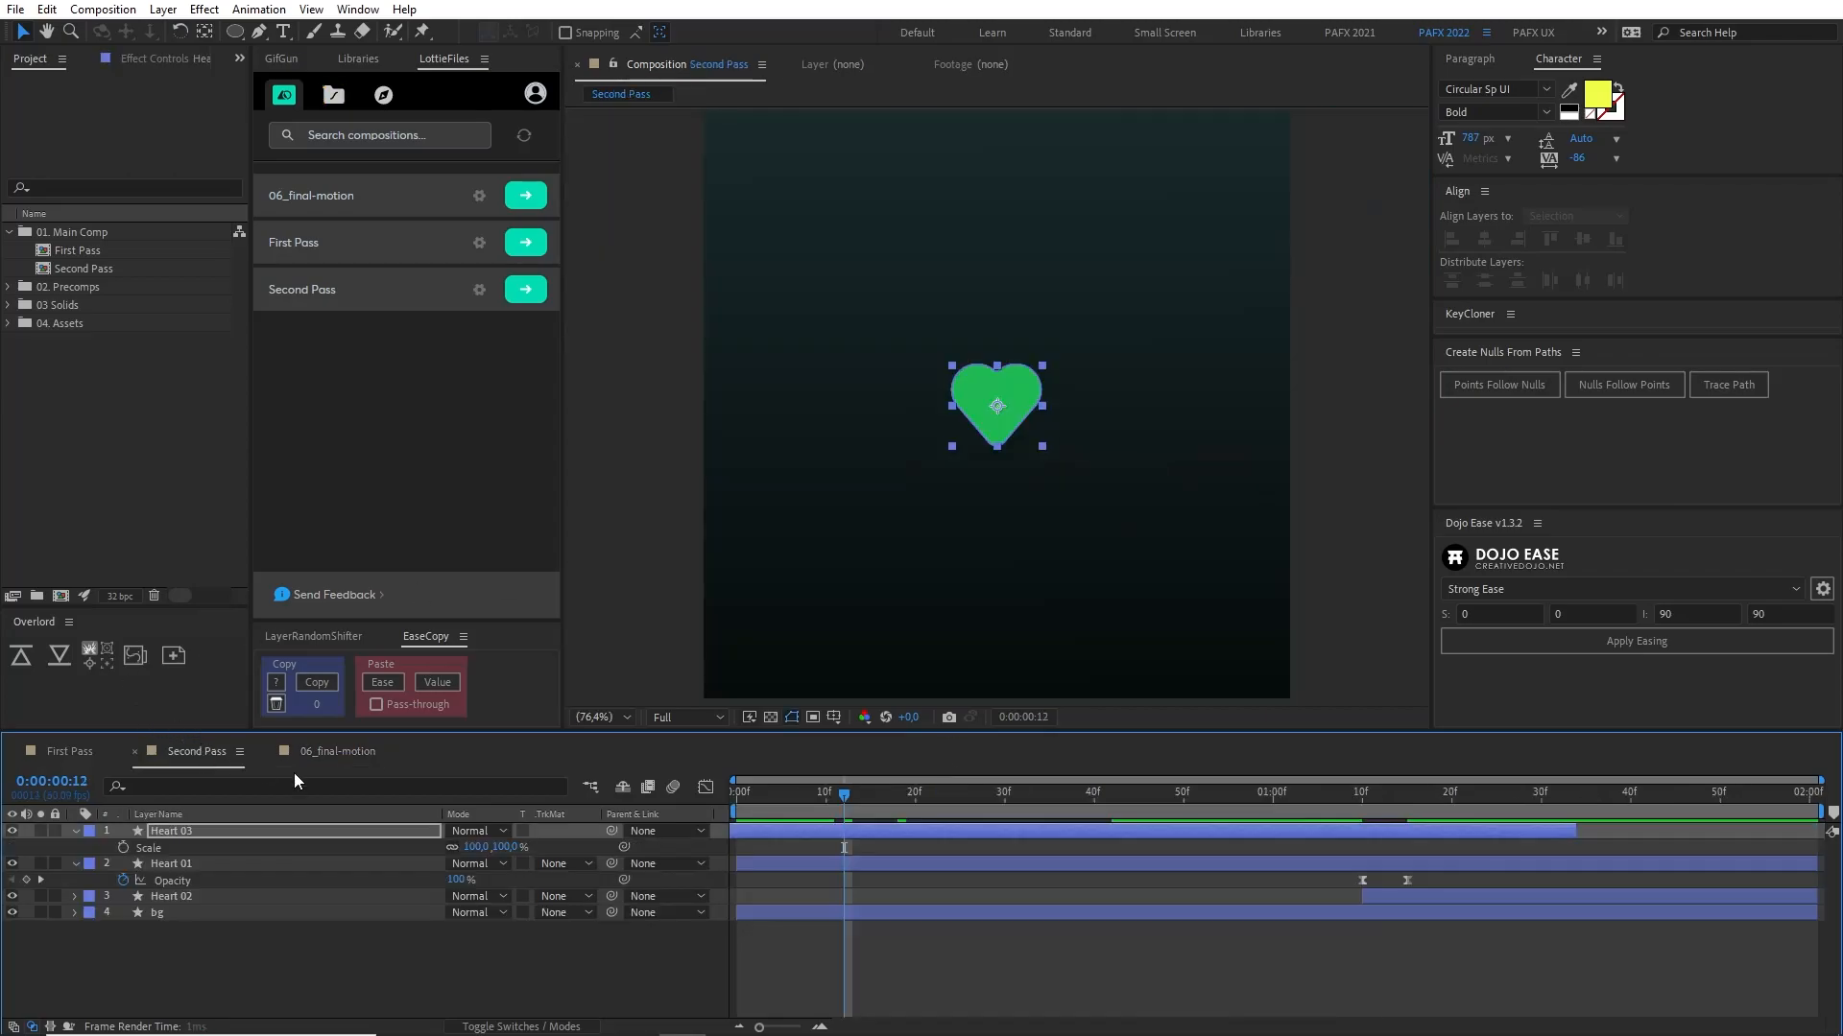
pyautogui.click(475, 848)
pyautogui.write('50')
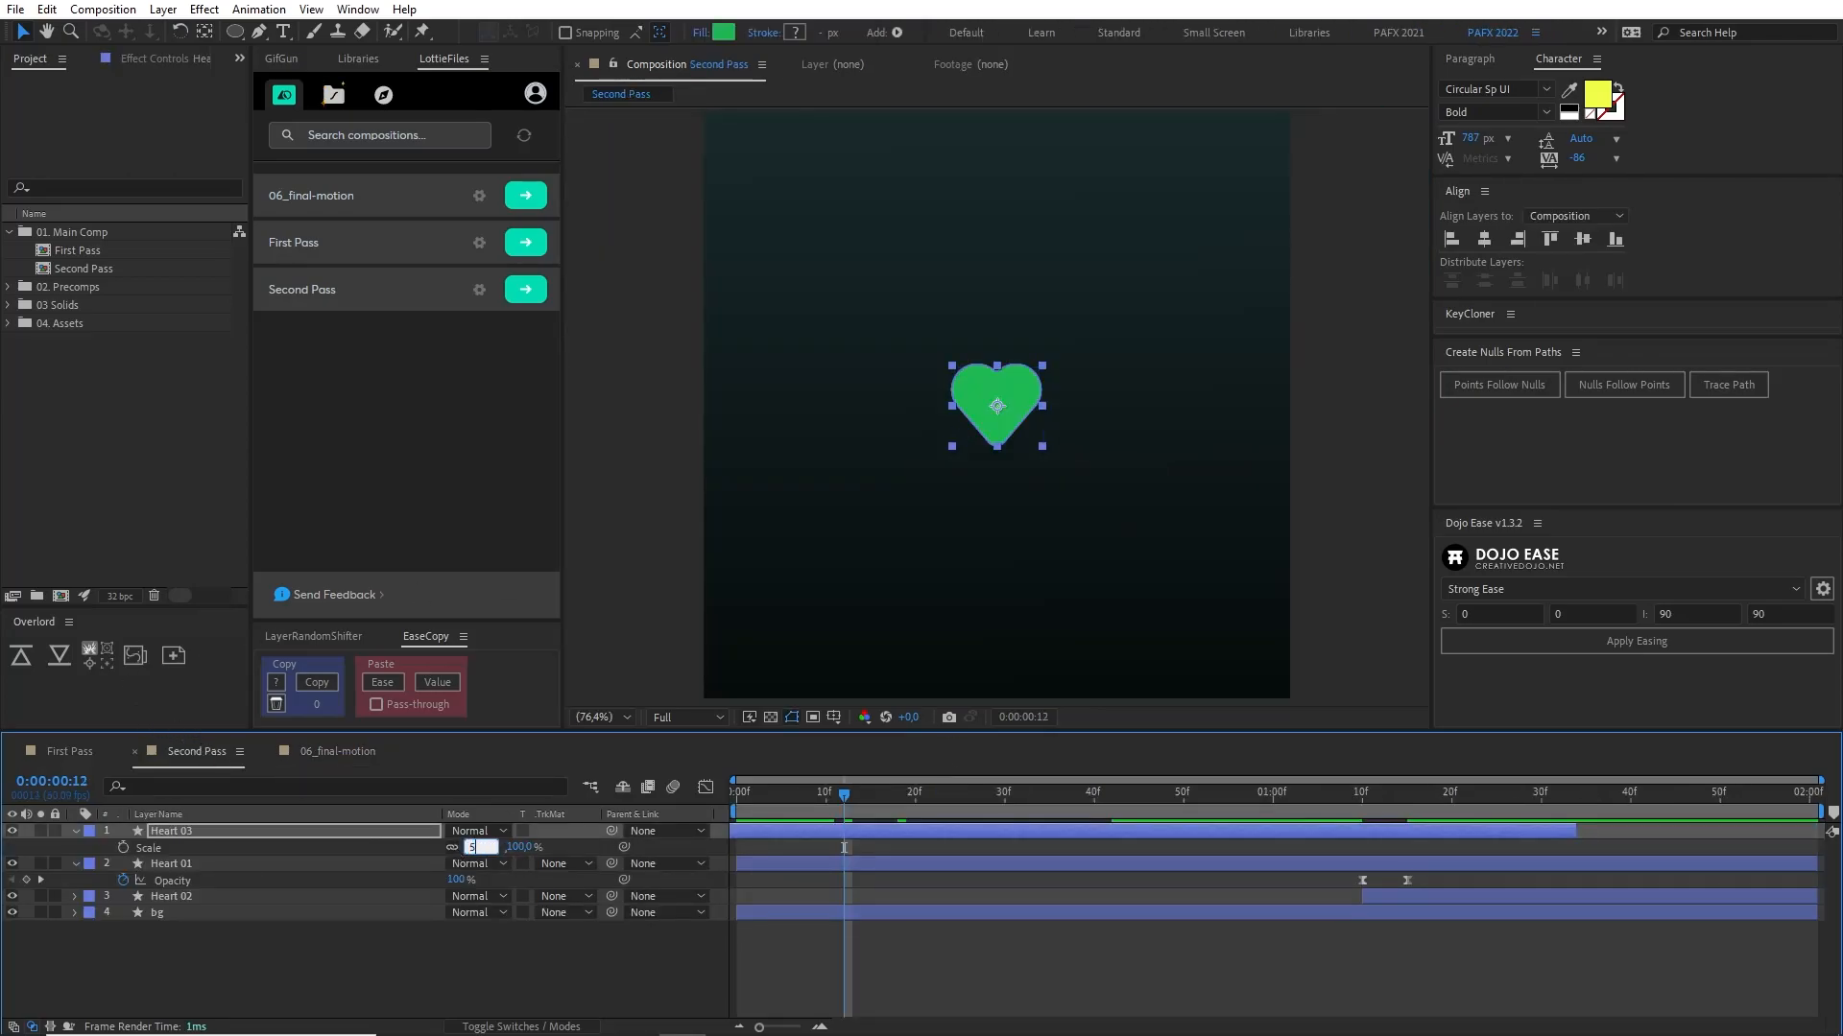
pyautogui.press('Return')
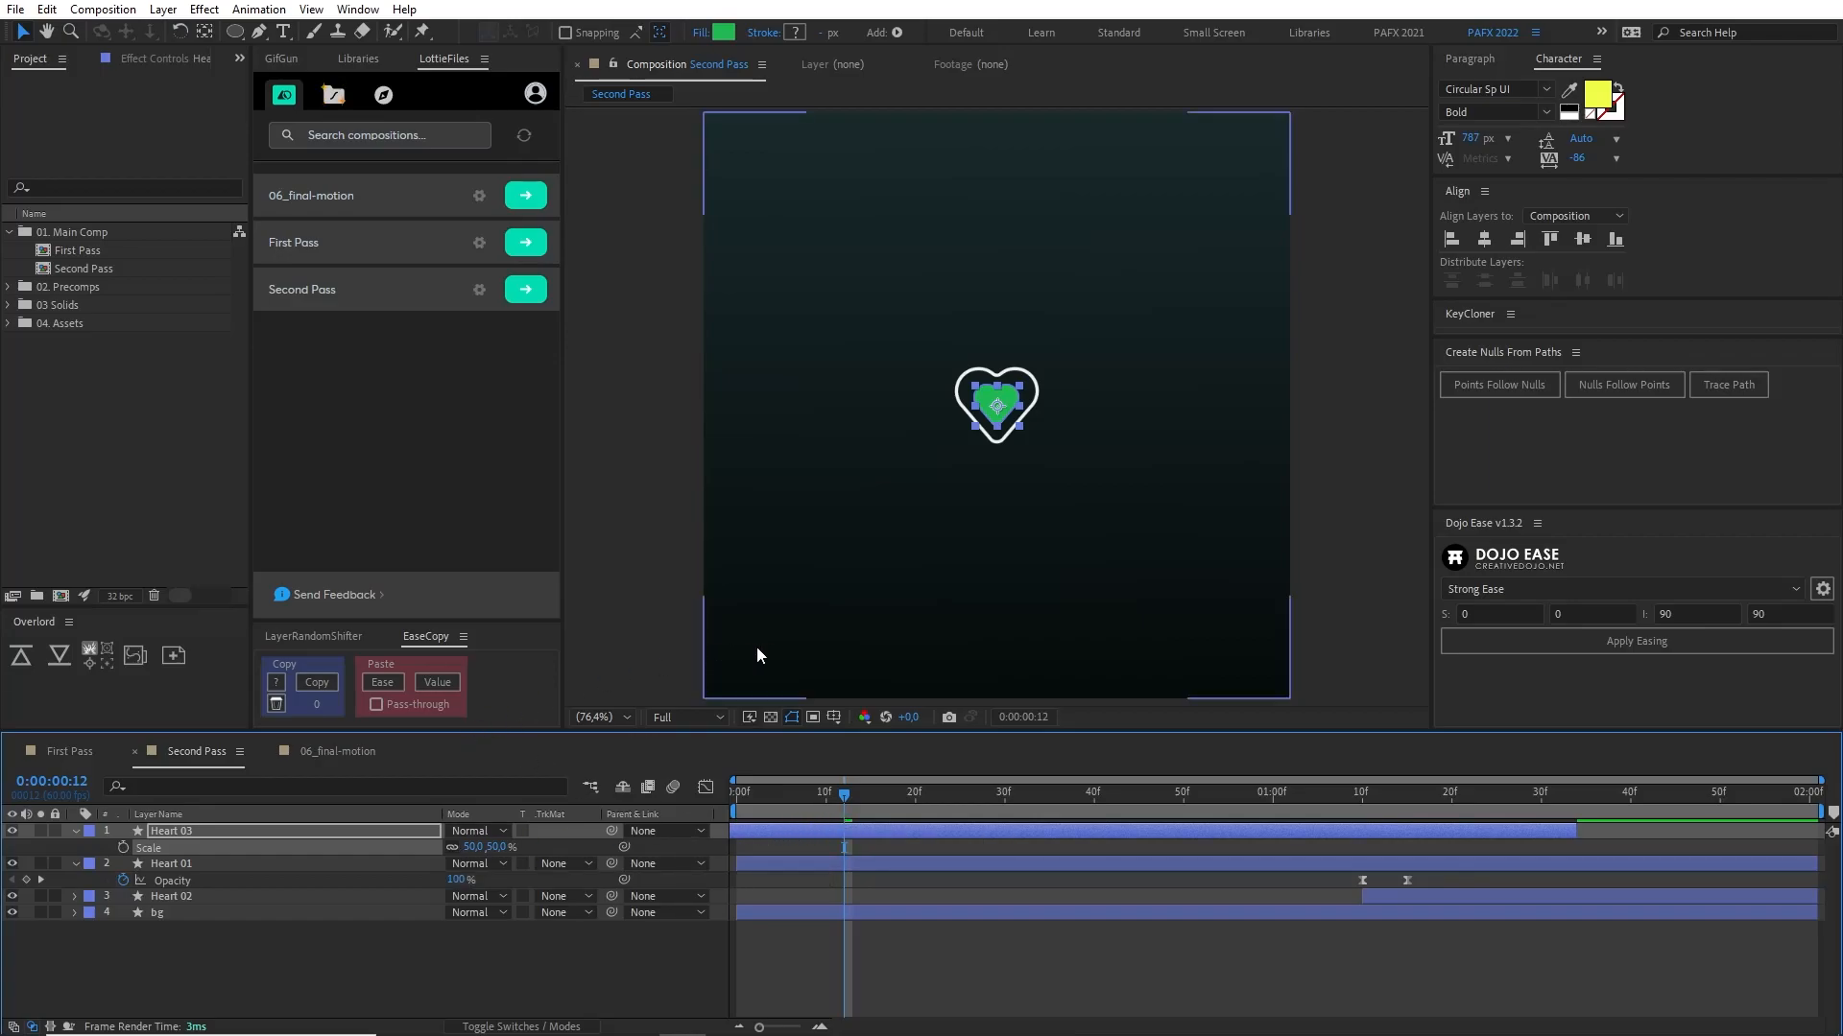
# Step: At frame 40, reduce Heart 03 to 45% scale as a small white heart over the full-size green heart
pyautogui.press('/')
pyautogui.moveTo(849, 791); pyautogui.dragTo(1095, 791)
pyautogui.moveTo(478, 848); pyautogui.dragTo(469, 846)
pyautogui.click(813, 967)
pyautogui.scroll(1, 1039, 470)
pyautogui.scroll(-1, 1029, 485)
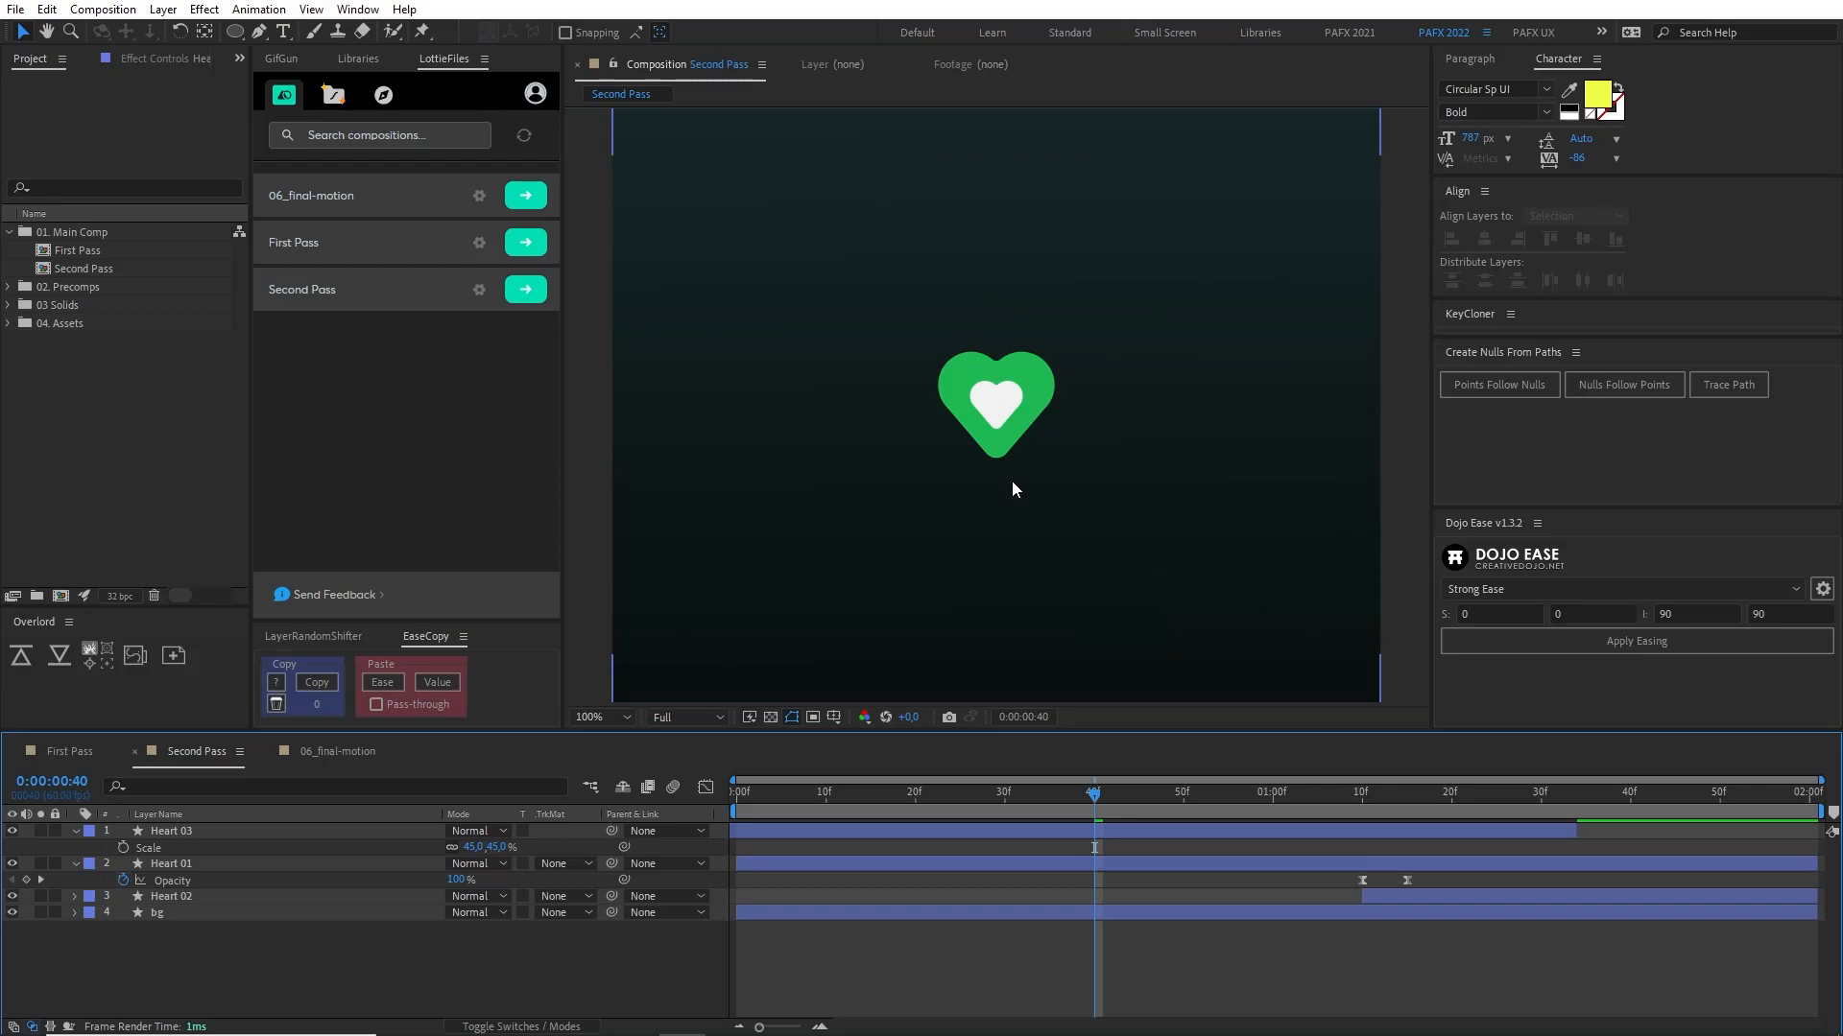
pyautogui.click(981, 411)
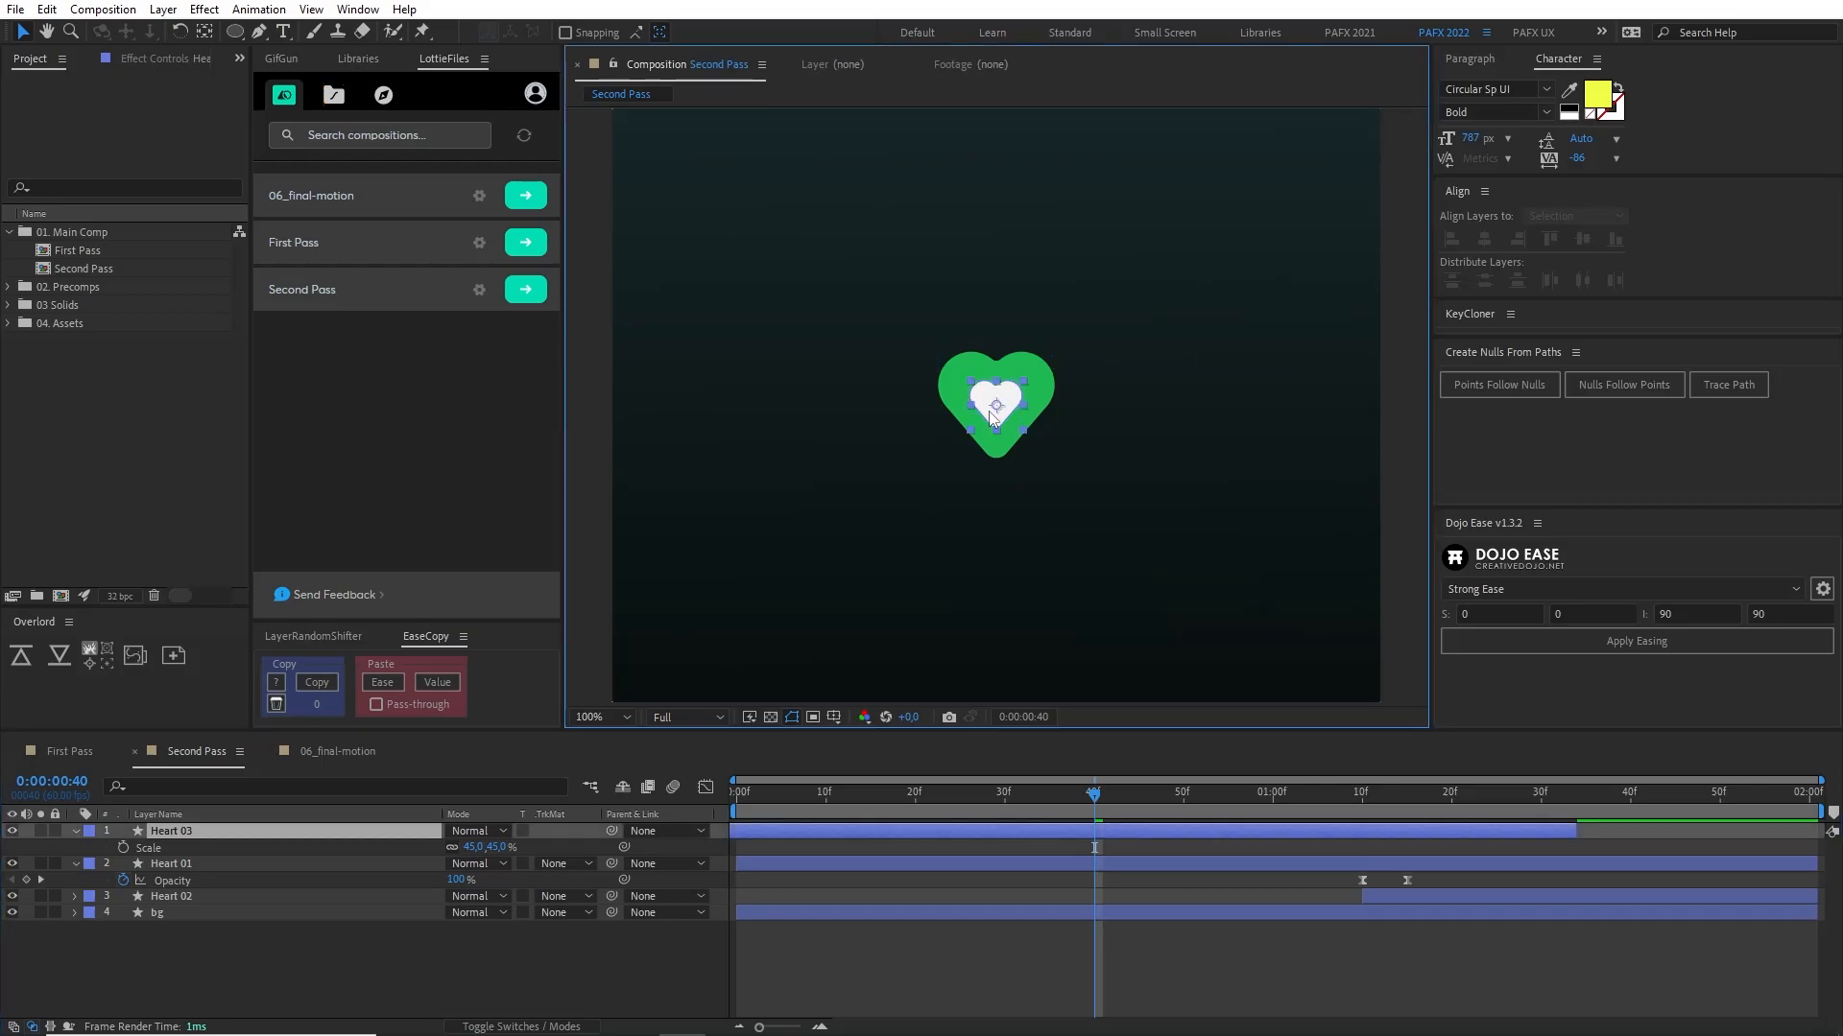
# Step: Study how the burst hearts move between frames 10 and 22 of the reference, and start Heart 03 at frame 40 in Second Pass
pyautogui.click(338, 752)
pyautogui.moveTo(837, 803); pyautogui.dragTo(893, 806)
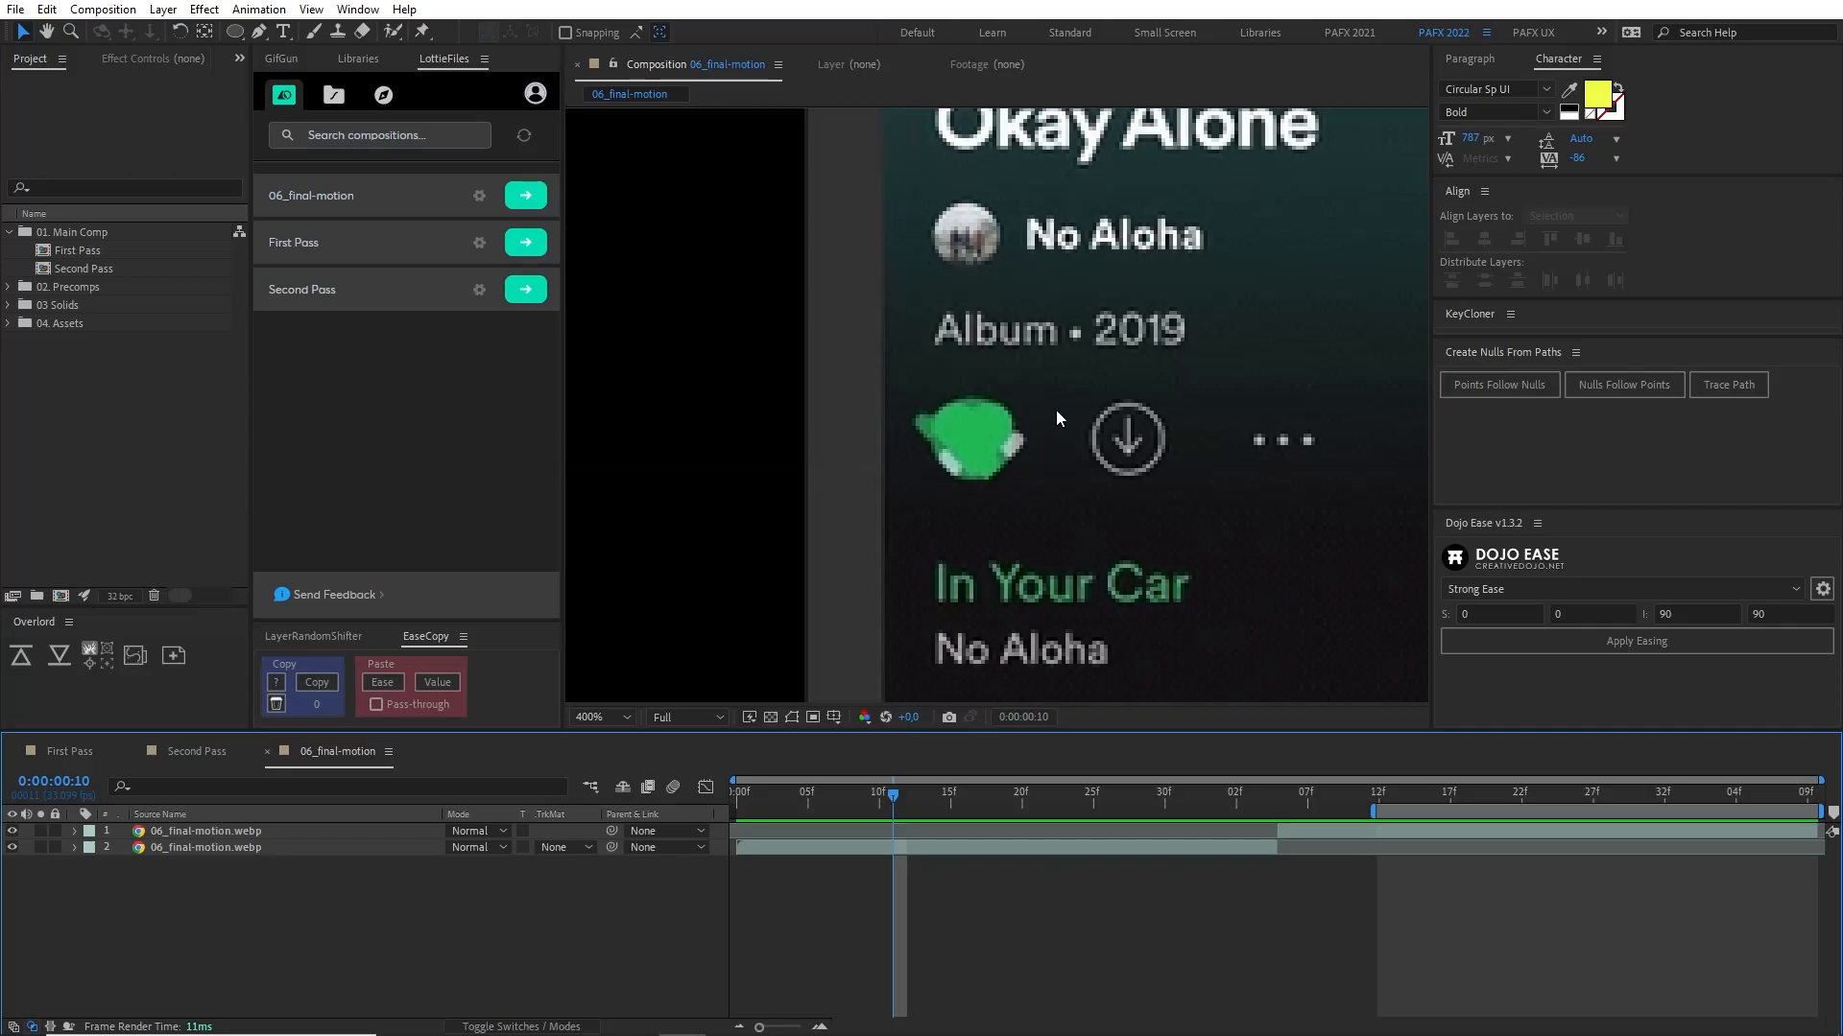
pyautogui.moveTo(866, 791); pyautogui.dragTo(1035, 795)
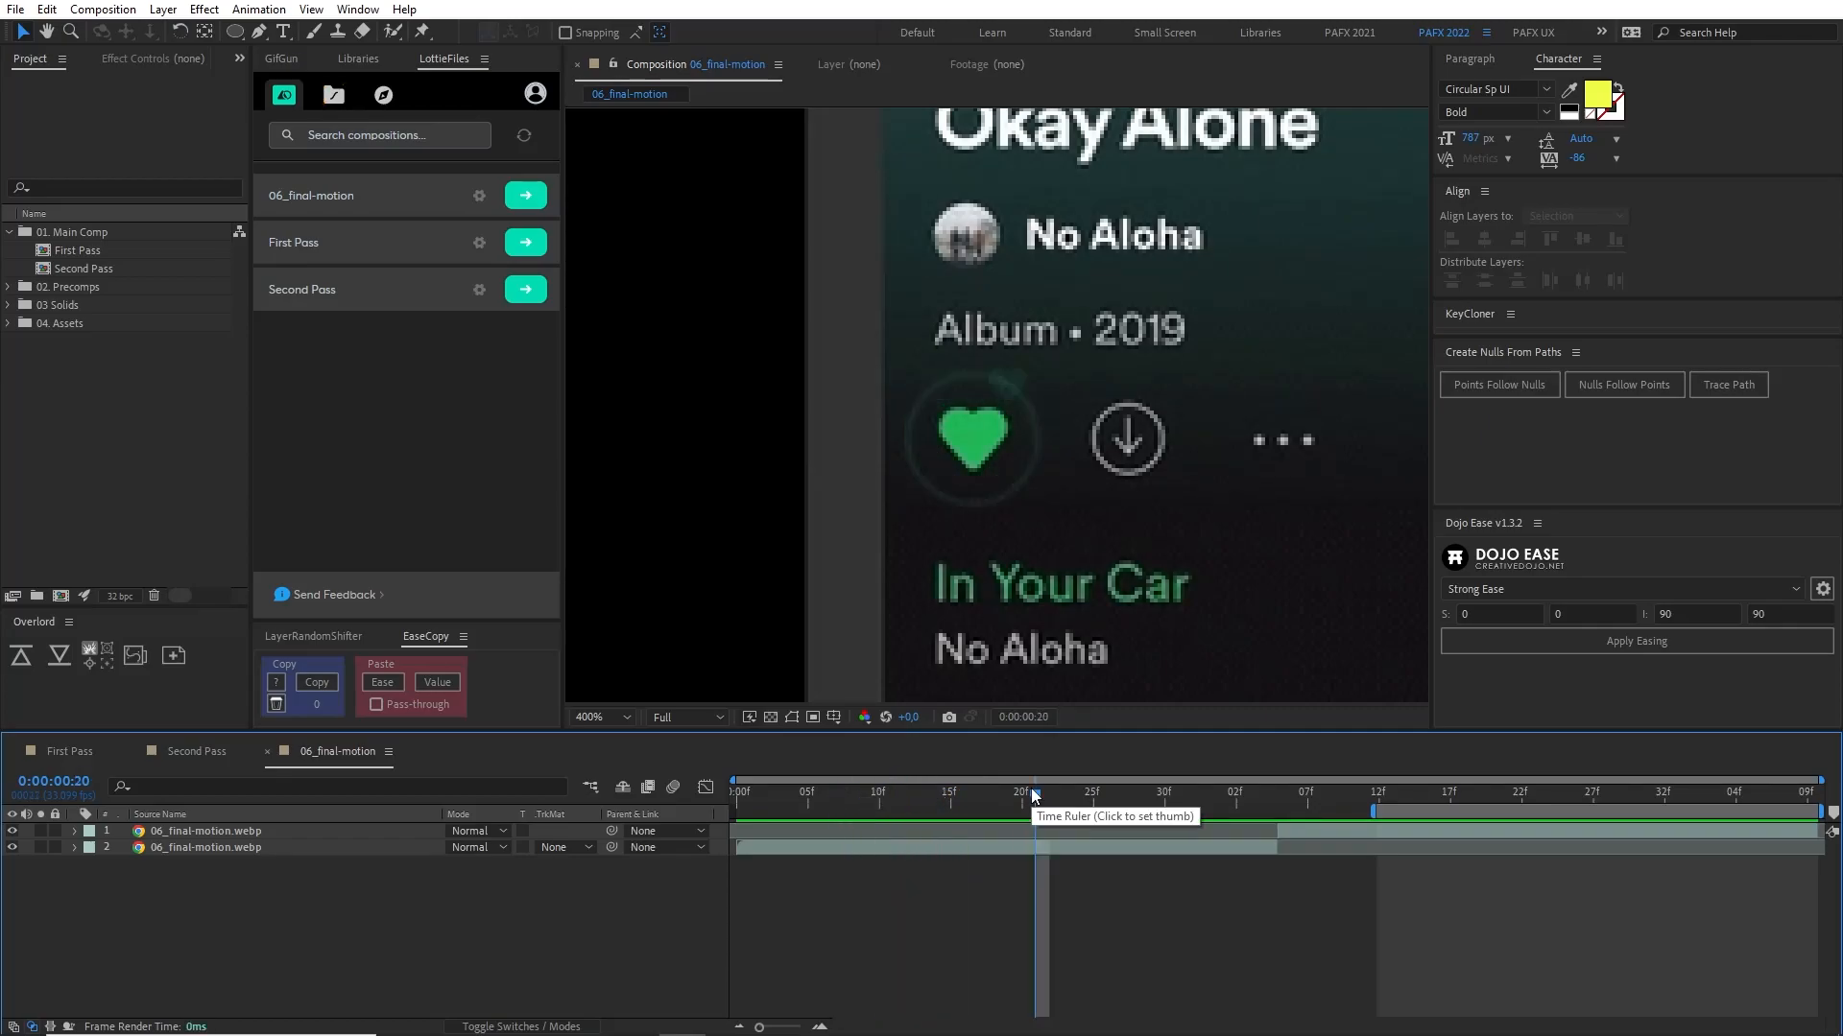
pyautogui.moveTo(950, 806); pyautogui.dragTo(1061, 817)
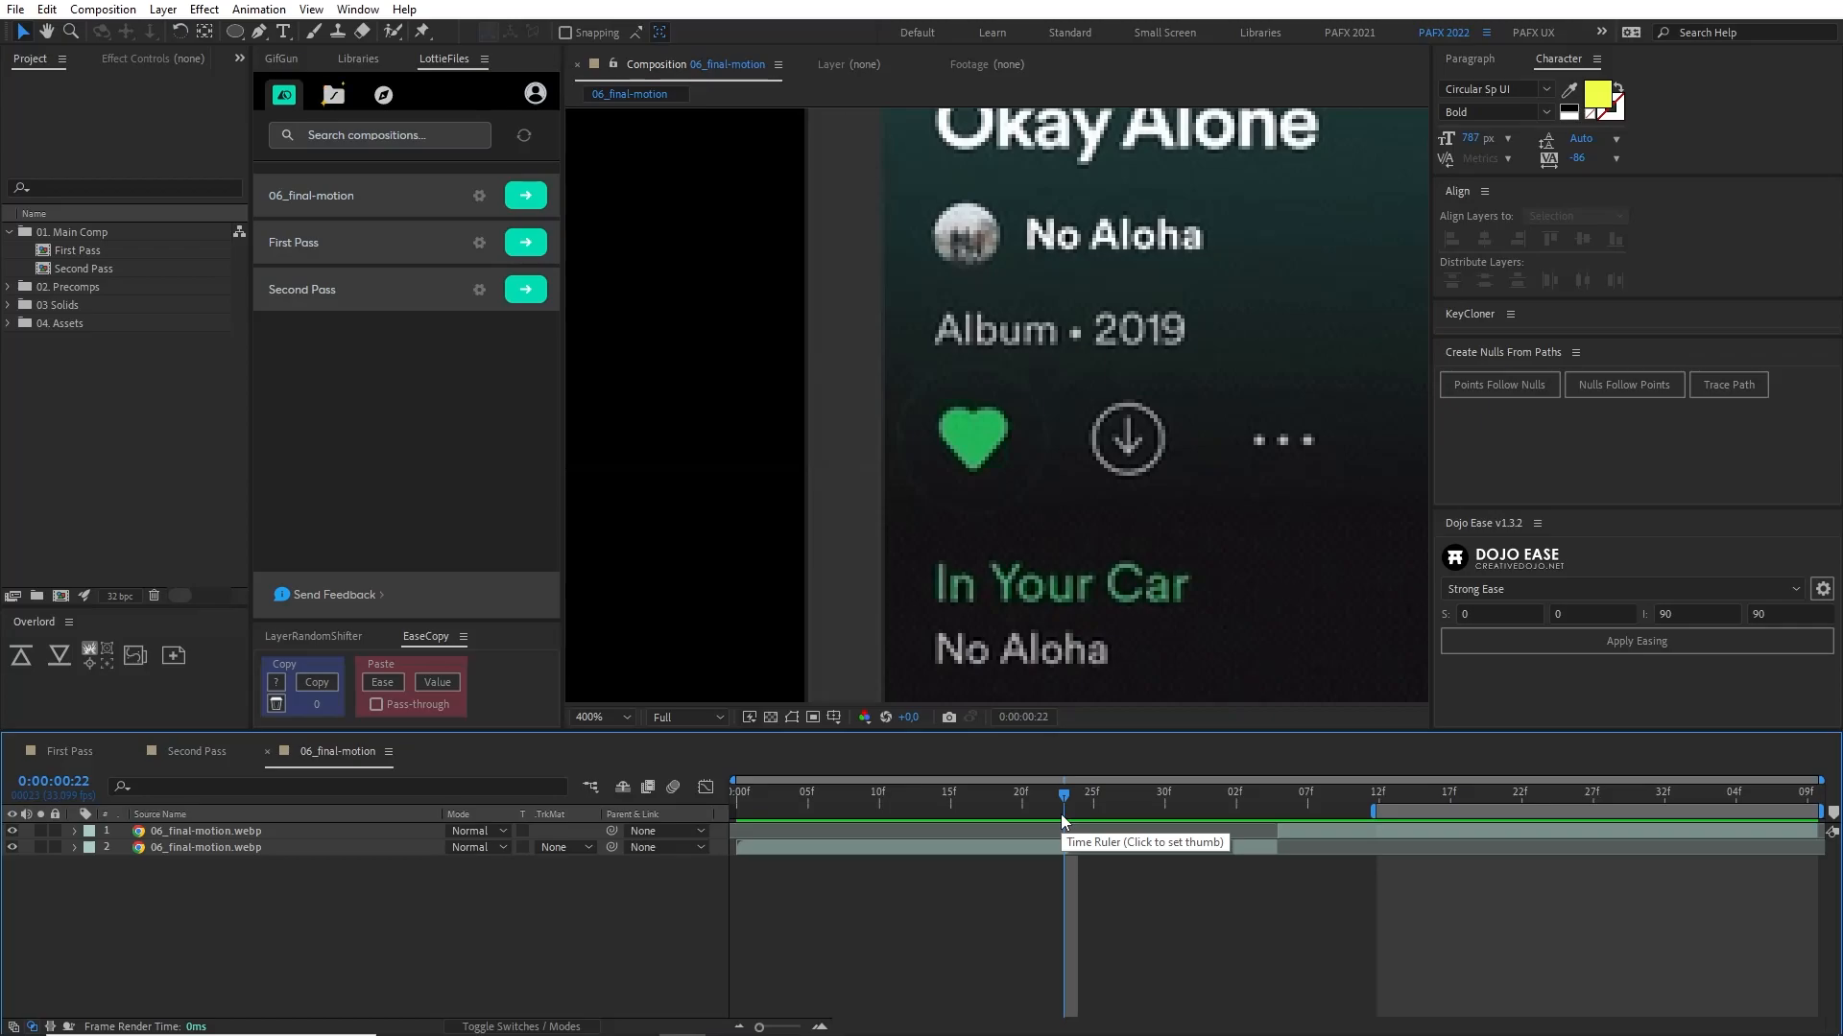
pyautogui.click(190, 753)
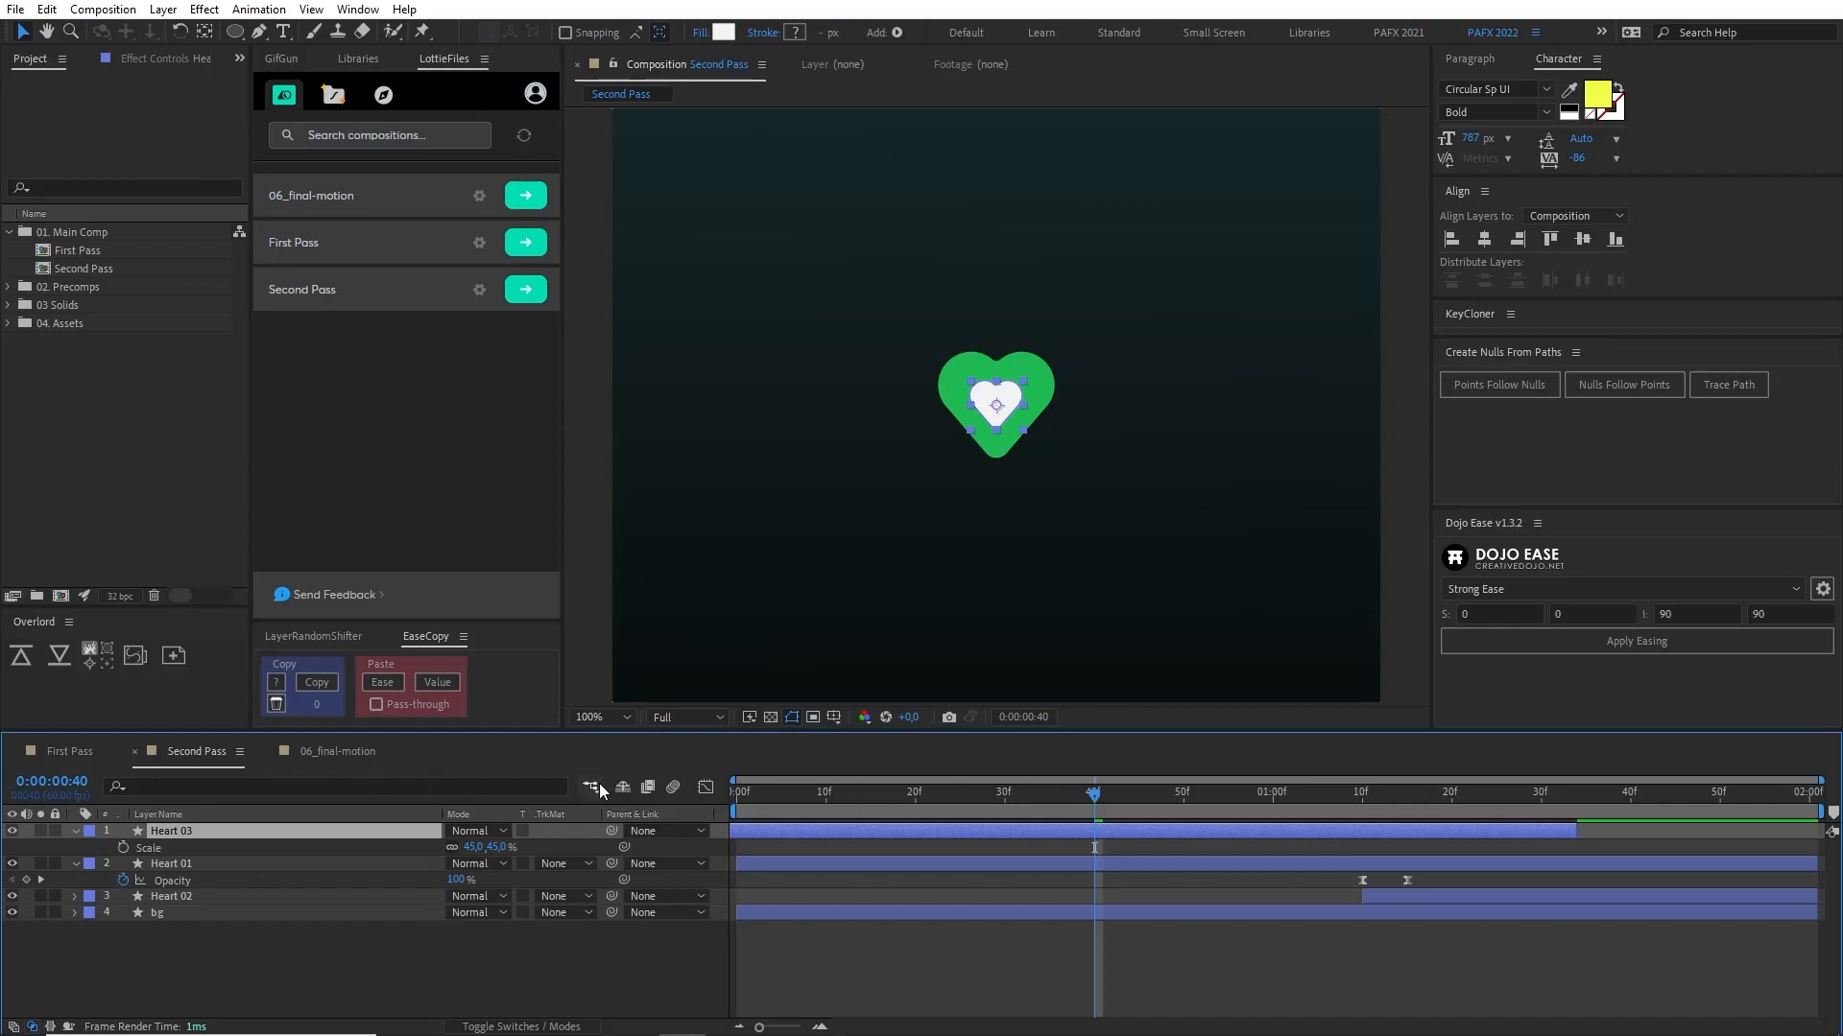
pyautogui.press('[')
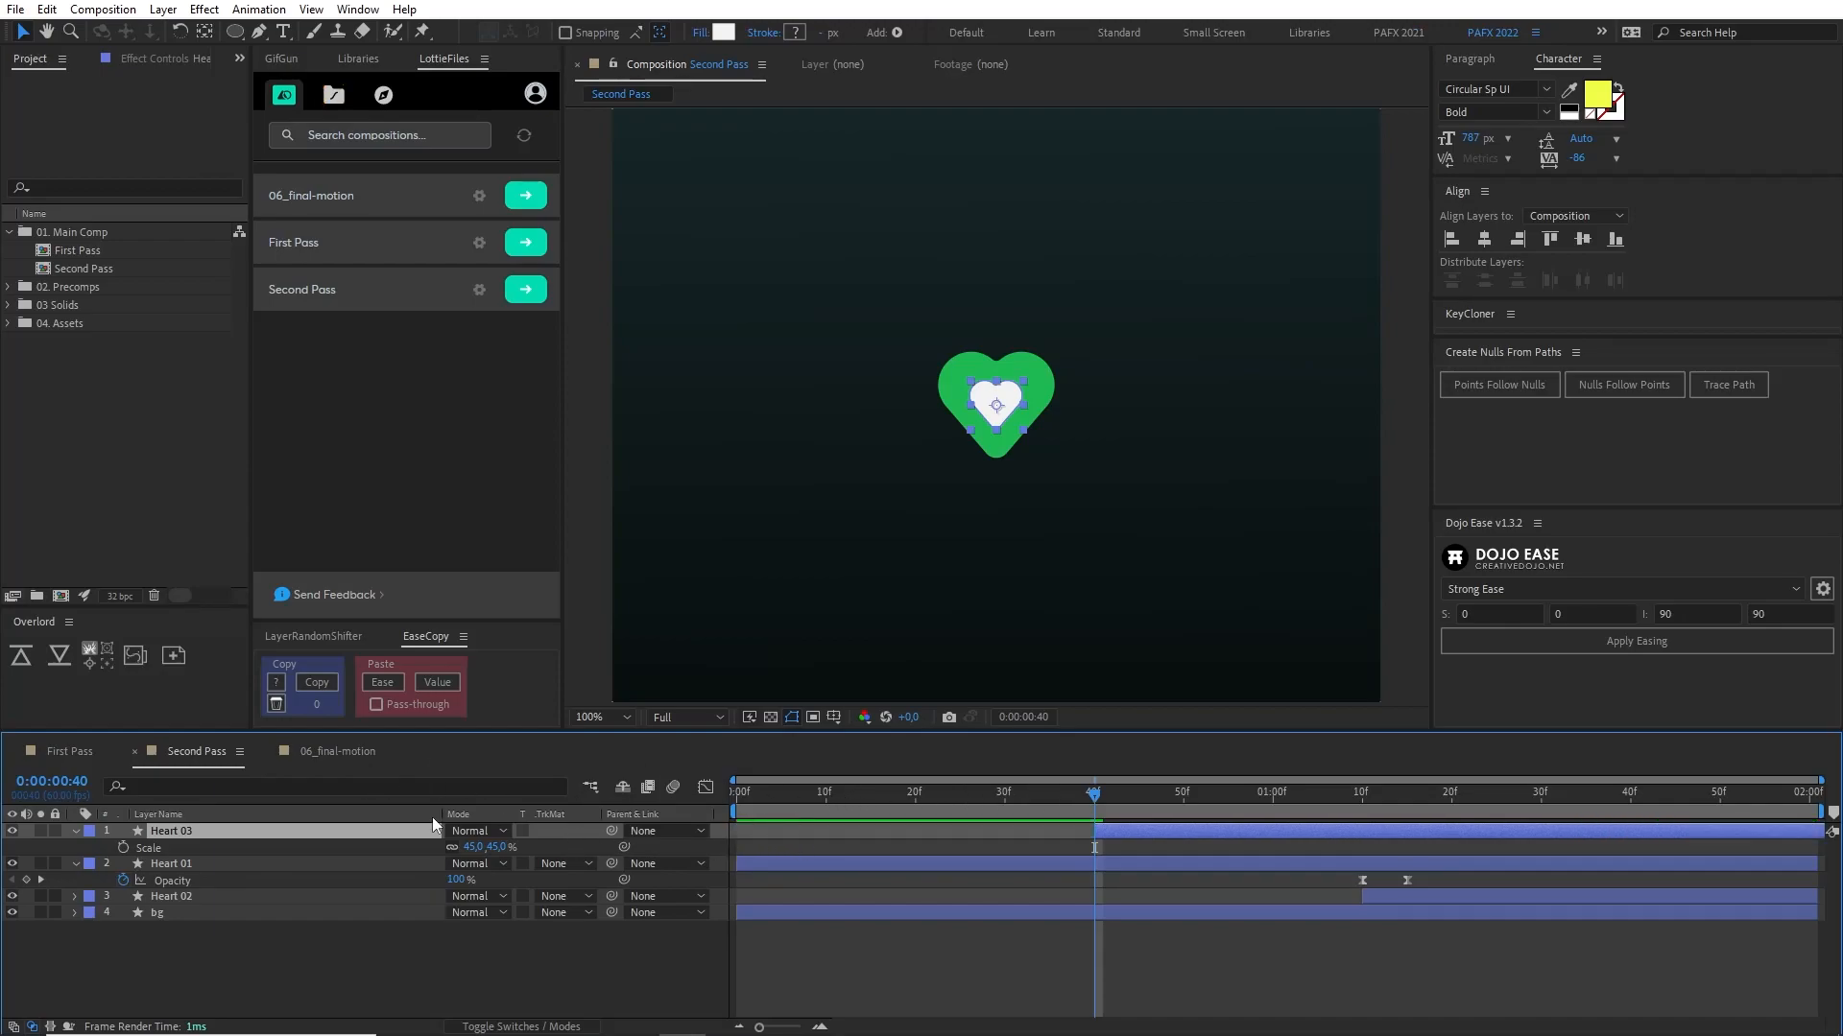
# Step: Separate Heart 03's Position into X and Y dimensions, and undo the trial move of the small heart
pyautogui.press('p')
pyautogui.rightClick(262, 841)
pyautogui.rightClick(240, 849)
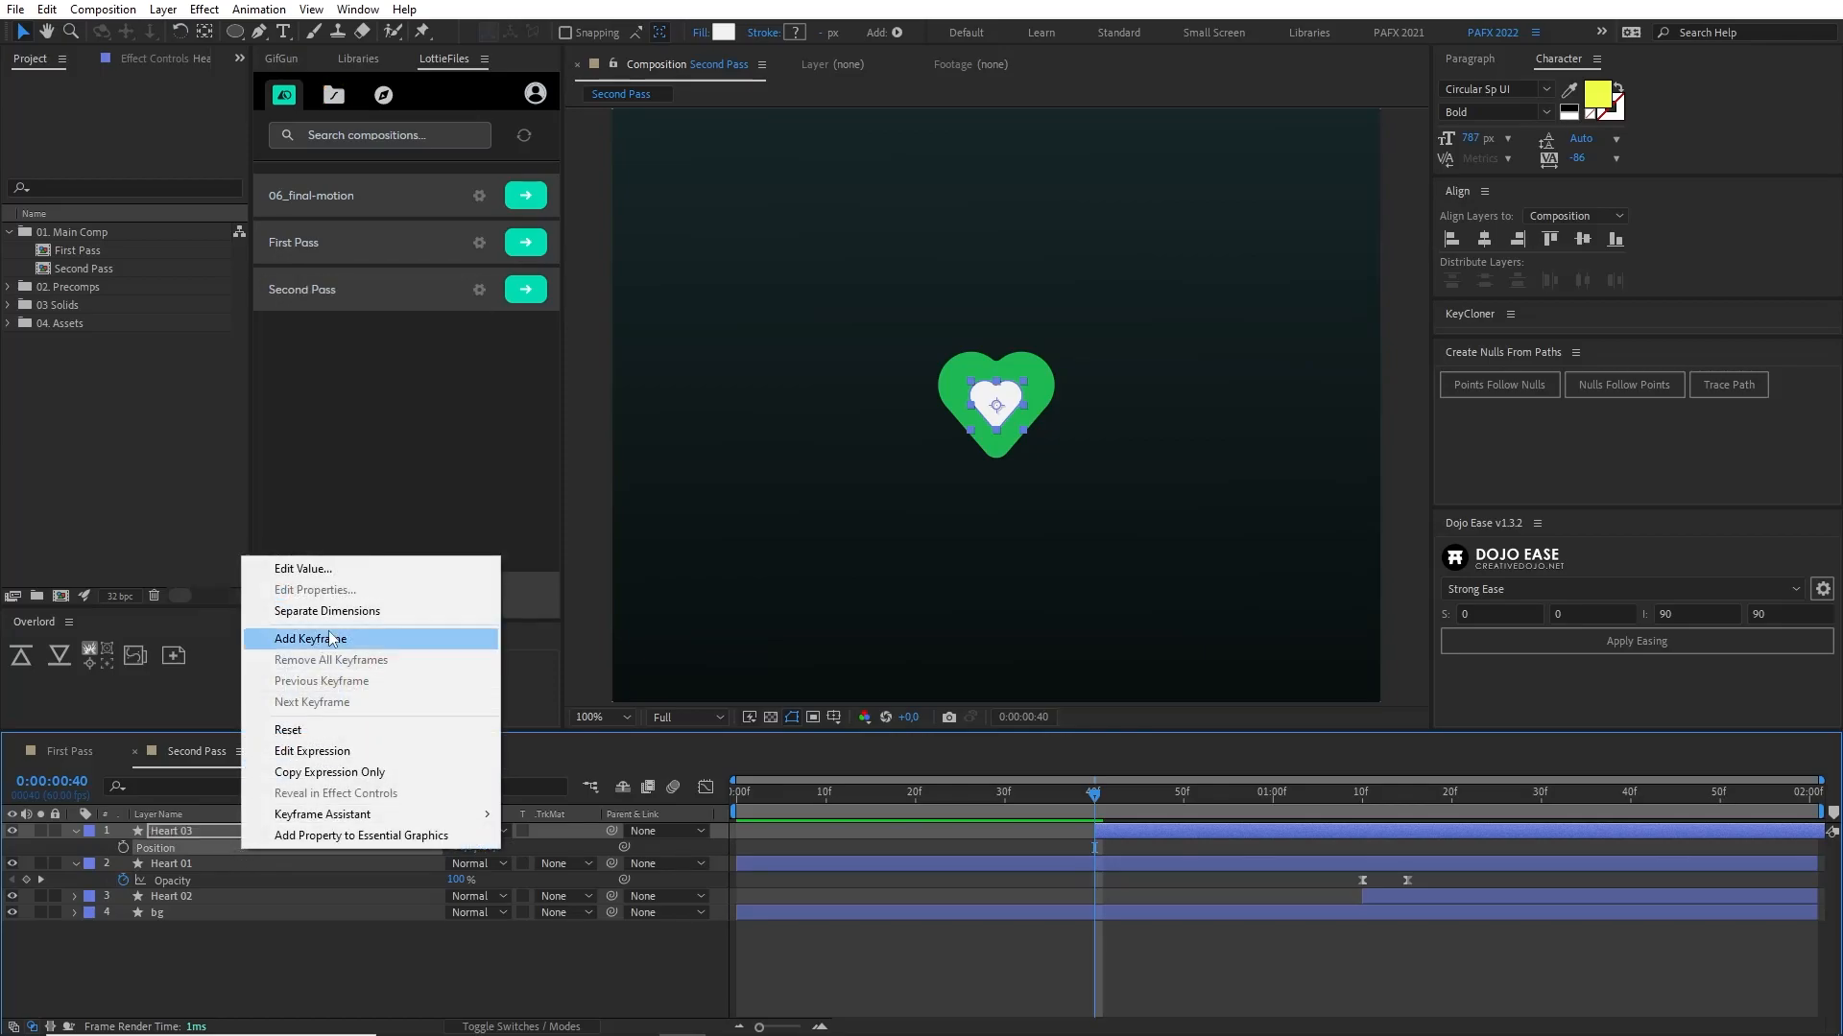
pyautogui.click(436, 611)
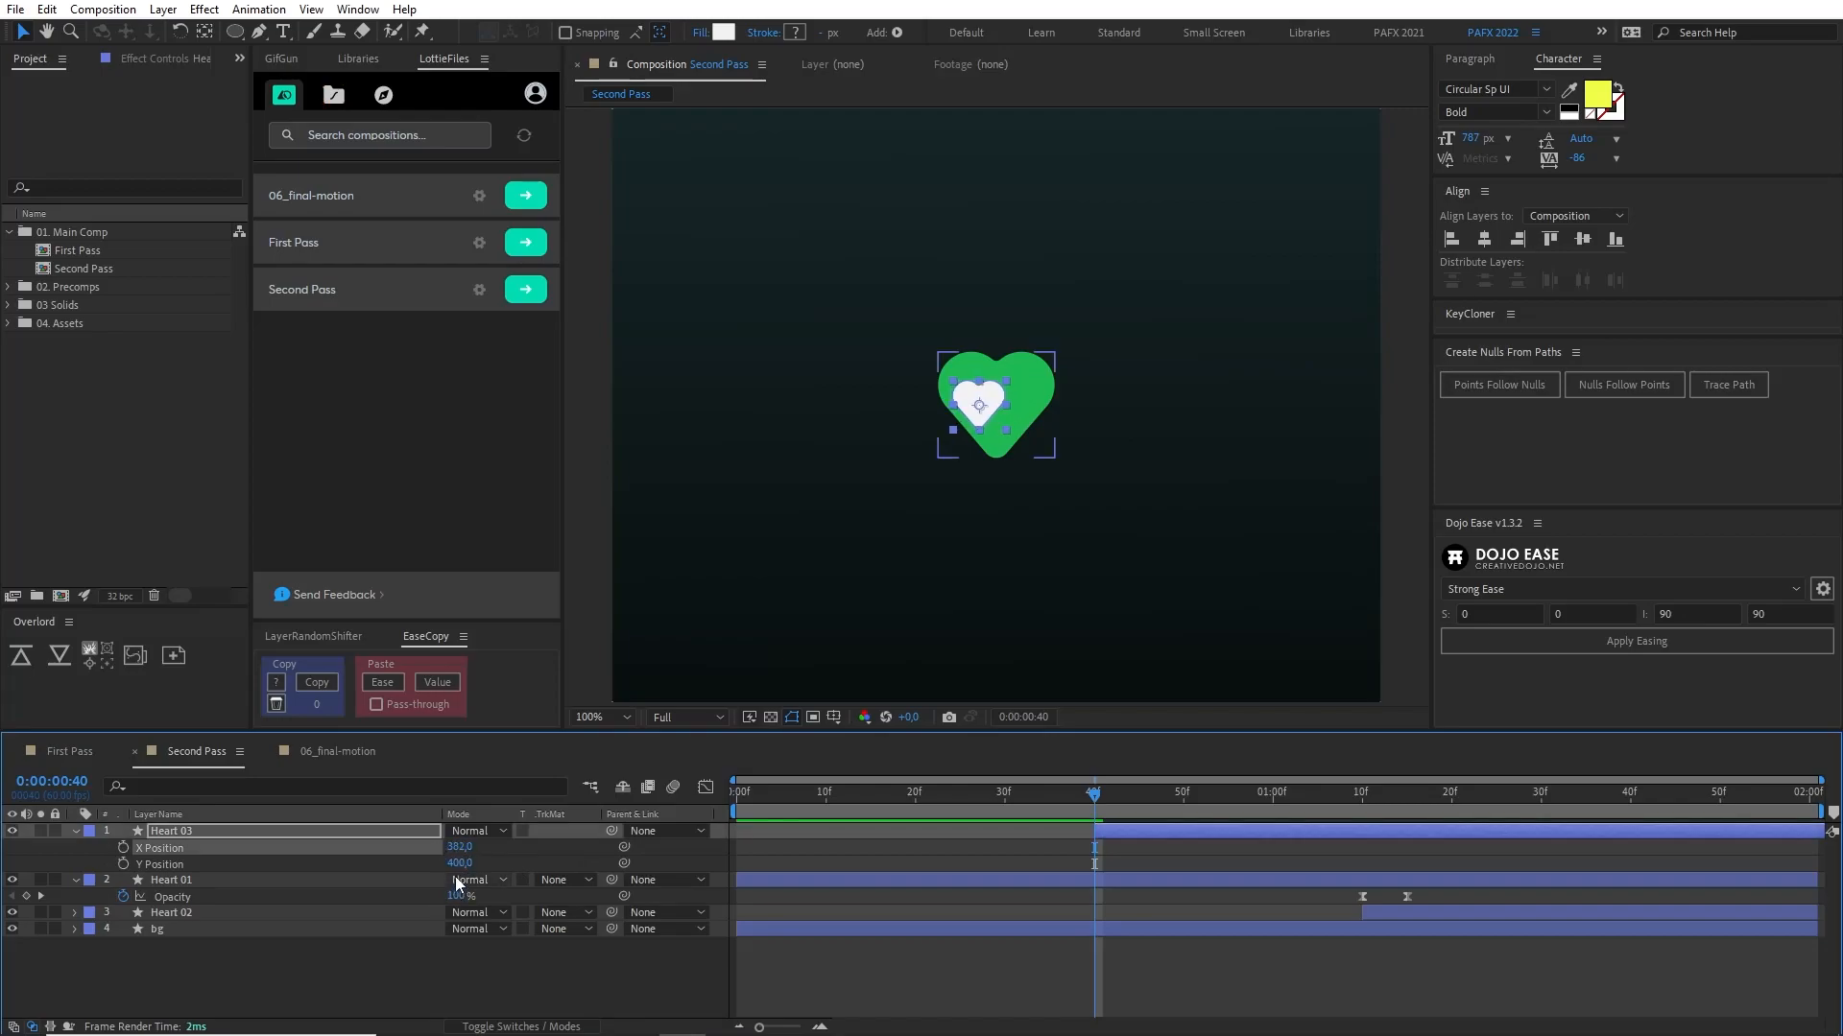
pyautogui.moveTo(459, 863); pyautogui.dragTo(311, 852)
pyautogui.hotkey('ctrl', 'z')
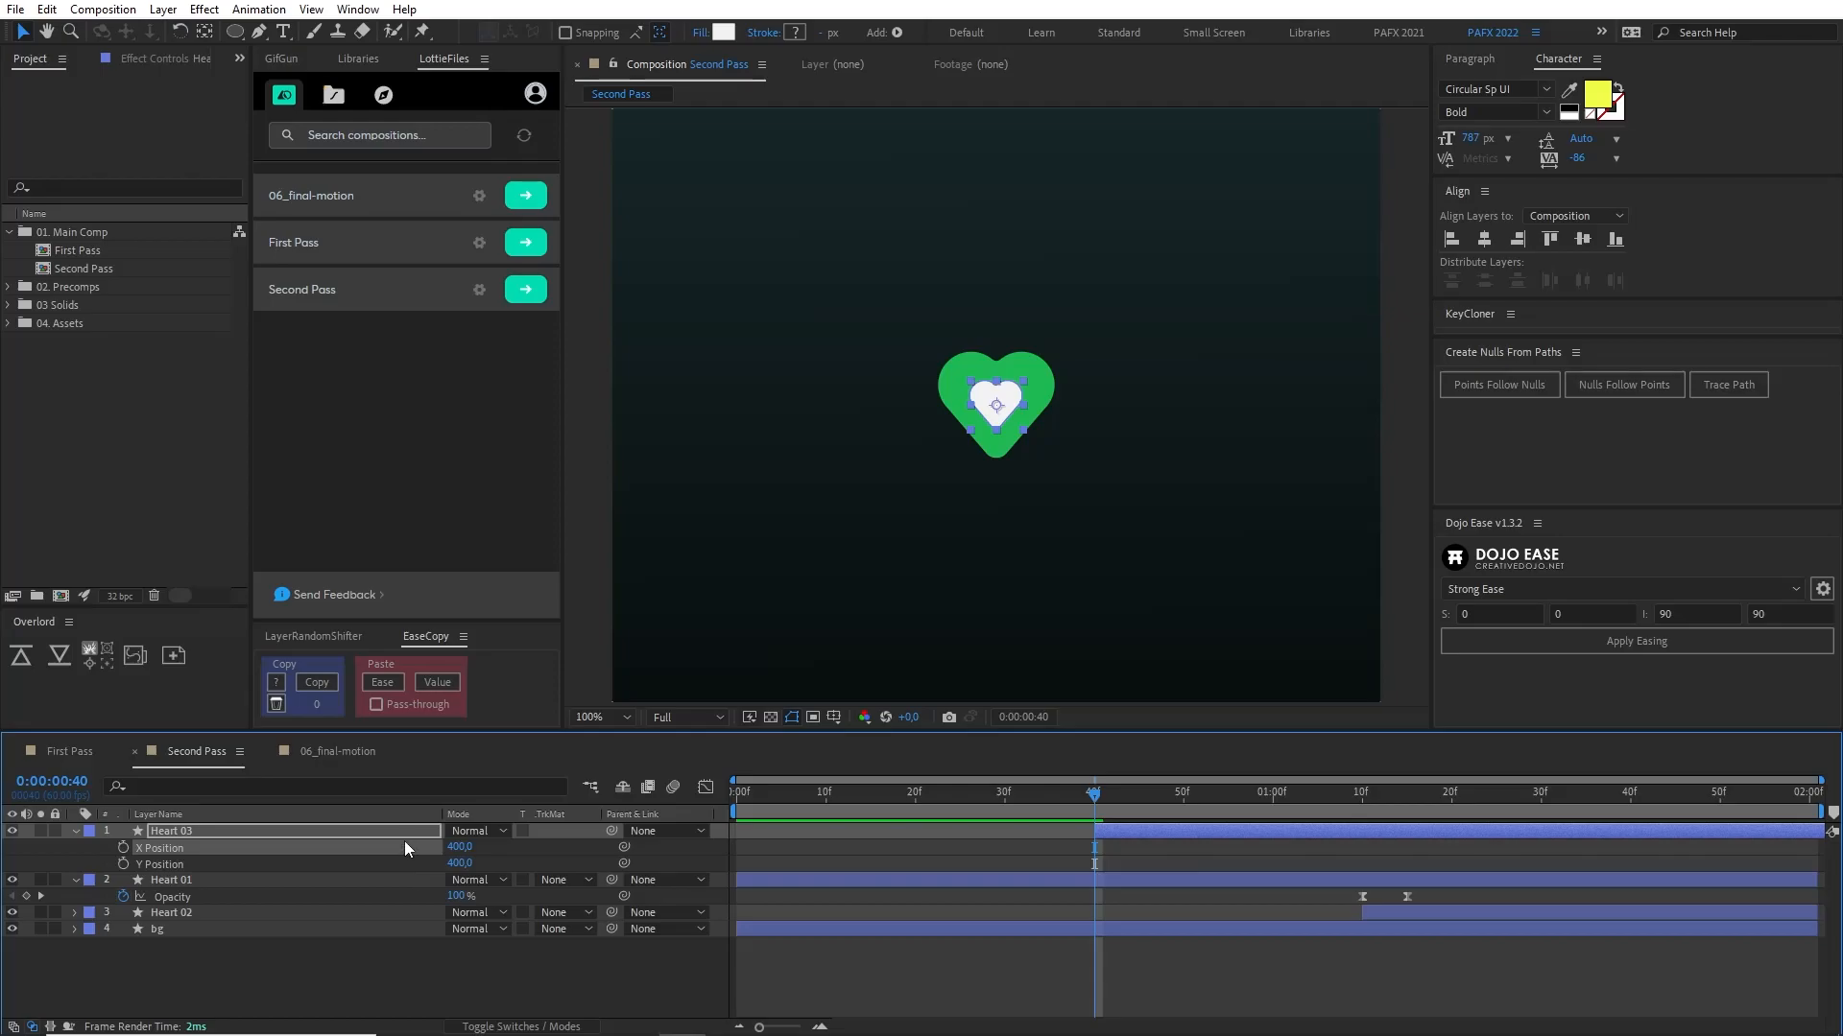
# Step: Add a Y Position keyframe to Heart 03 at frame 40 and place the heart at X 406, Y 423
pyautogui.click(125, 865)
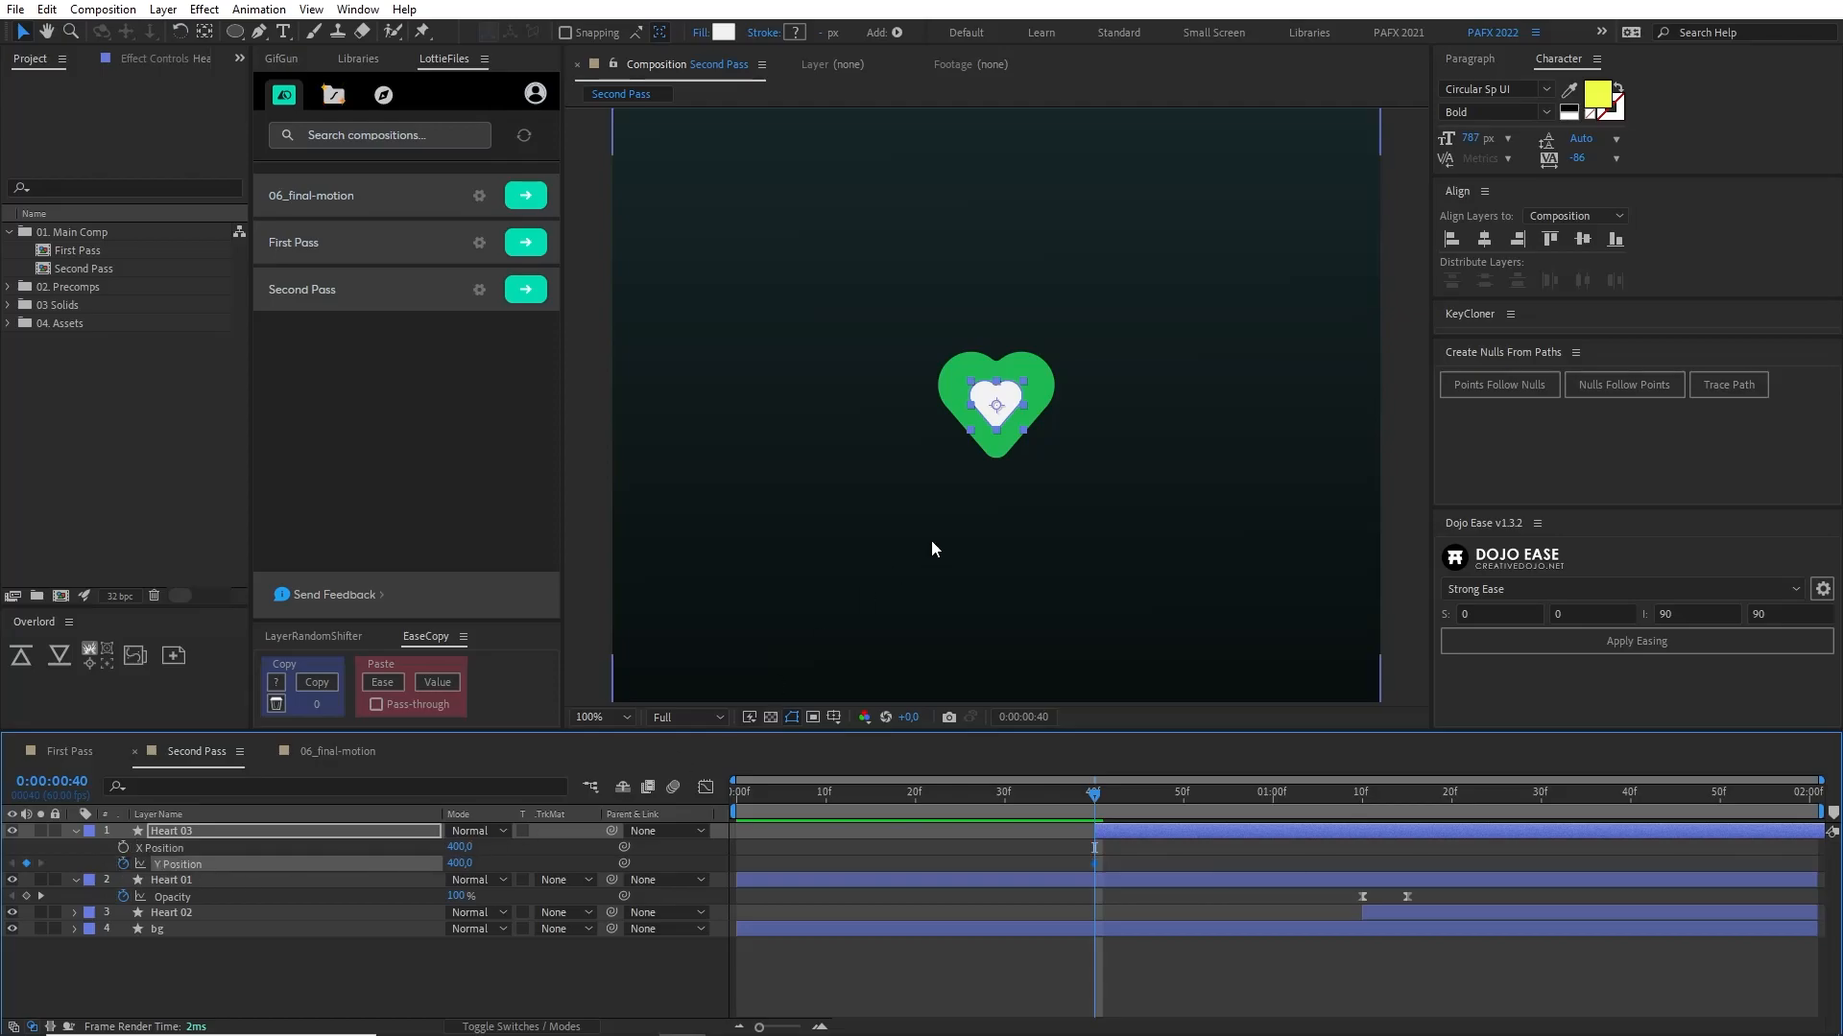
pyautogui.press('.')
pyautogui.moveTo(462, 866)
pyautogui.mouseDown()
pyautogui.moveTo(485, 867)
pyautogui.moveTo(471, 853)
pyautogui.mouseUp()
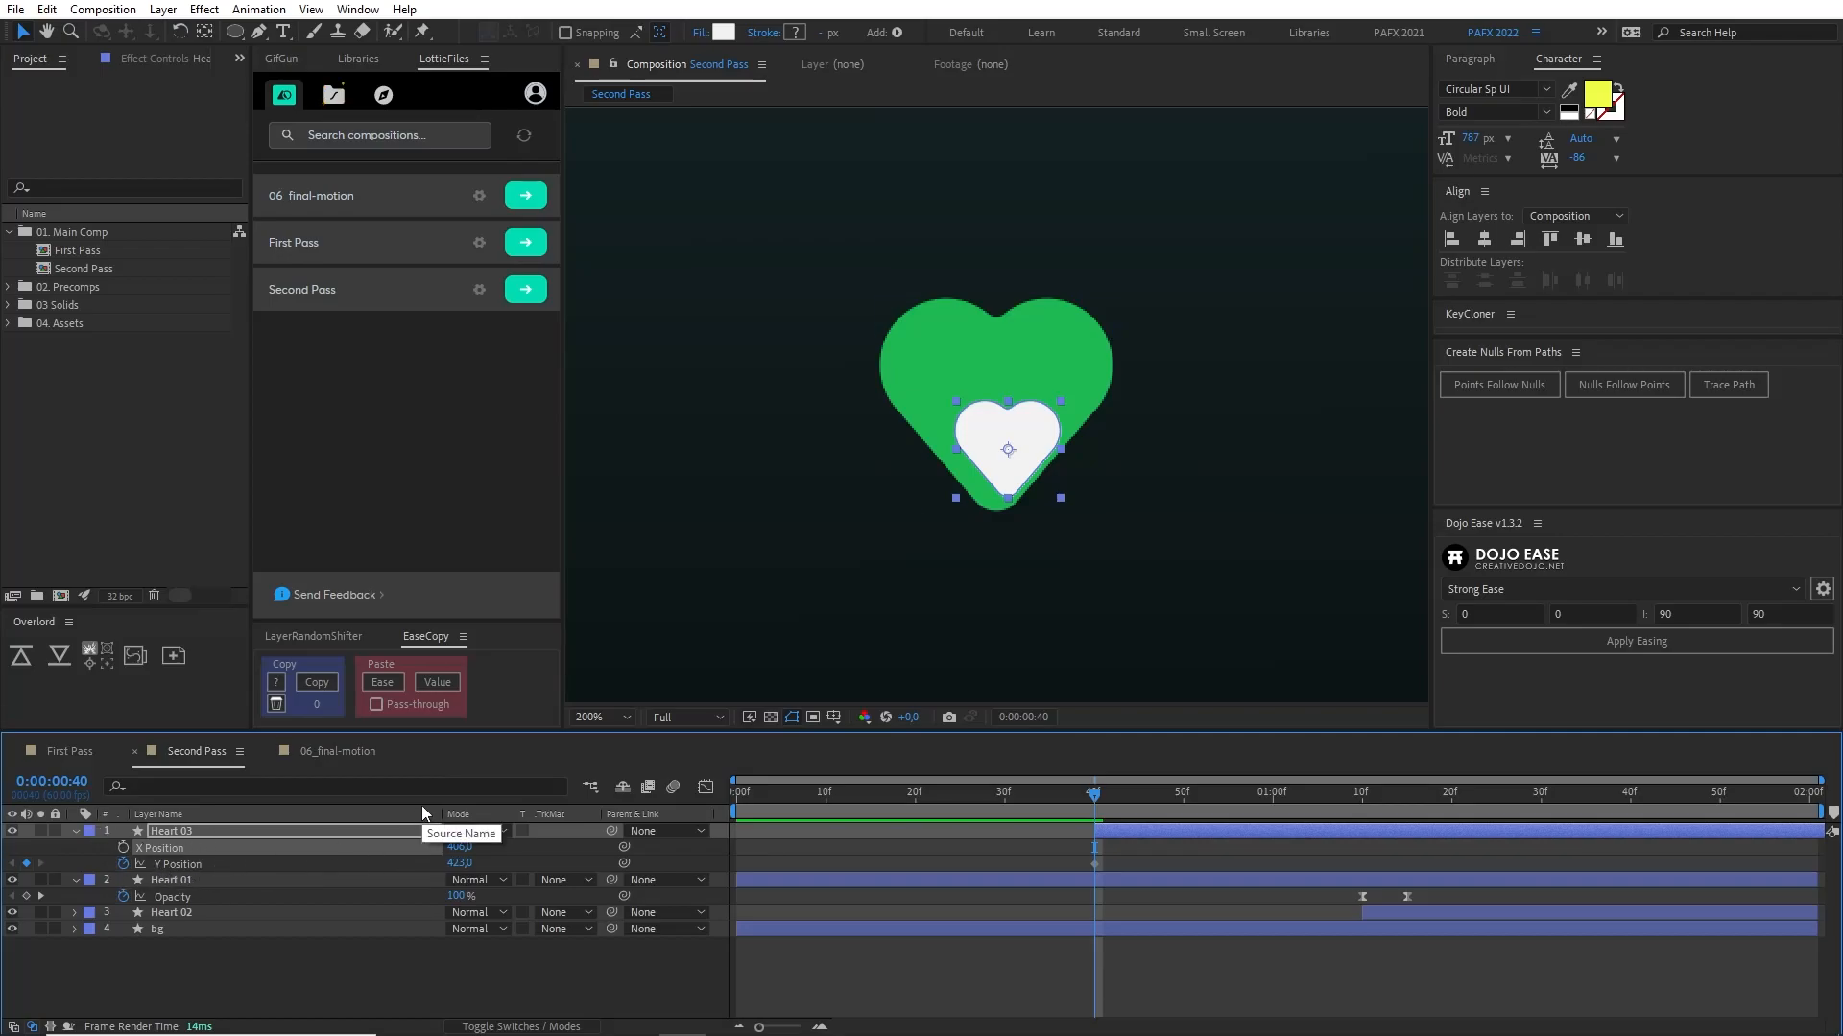
# Step: At 0:00:01:00, set Heart 03's Y Position to 242 so the small heart rises above the green heart
pyautogui.hotkey('shift', 'pagedown')
pyautogui.hotkey('shift', 'pagedown')
pyautogui.press(',')
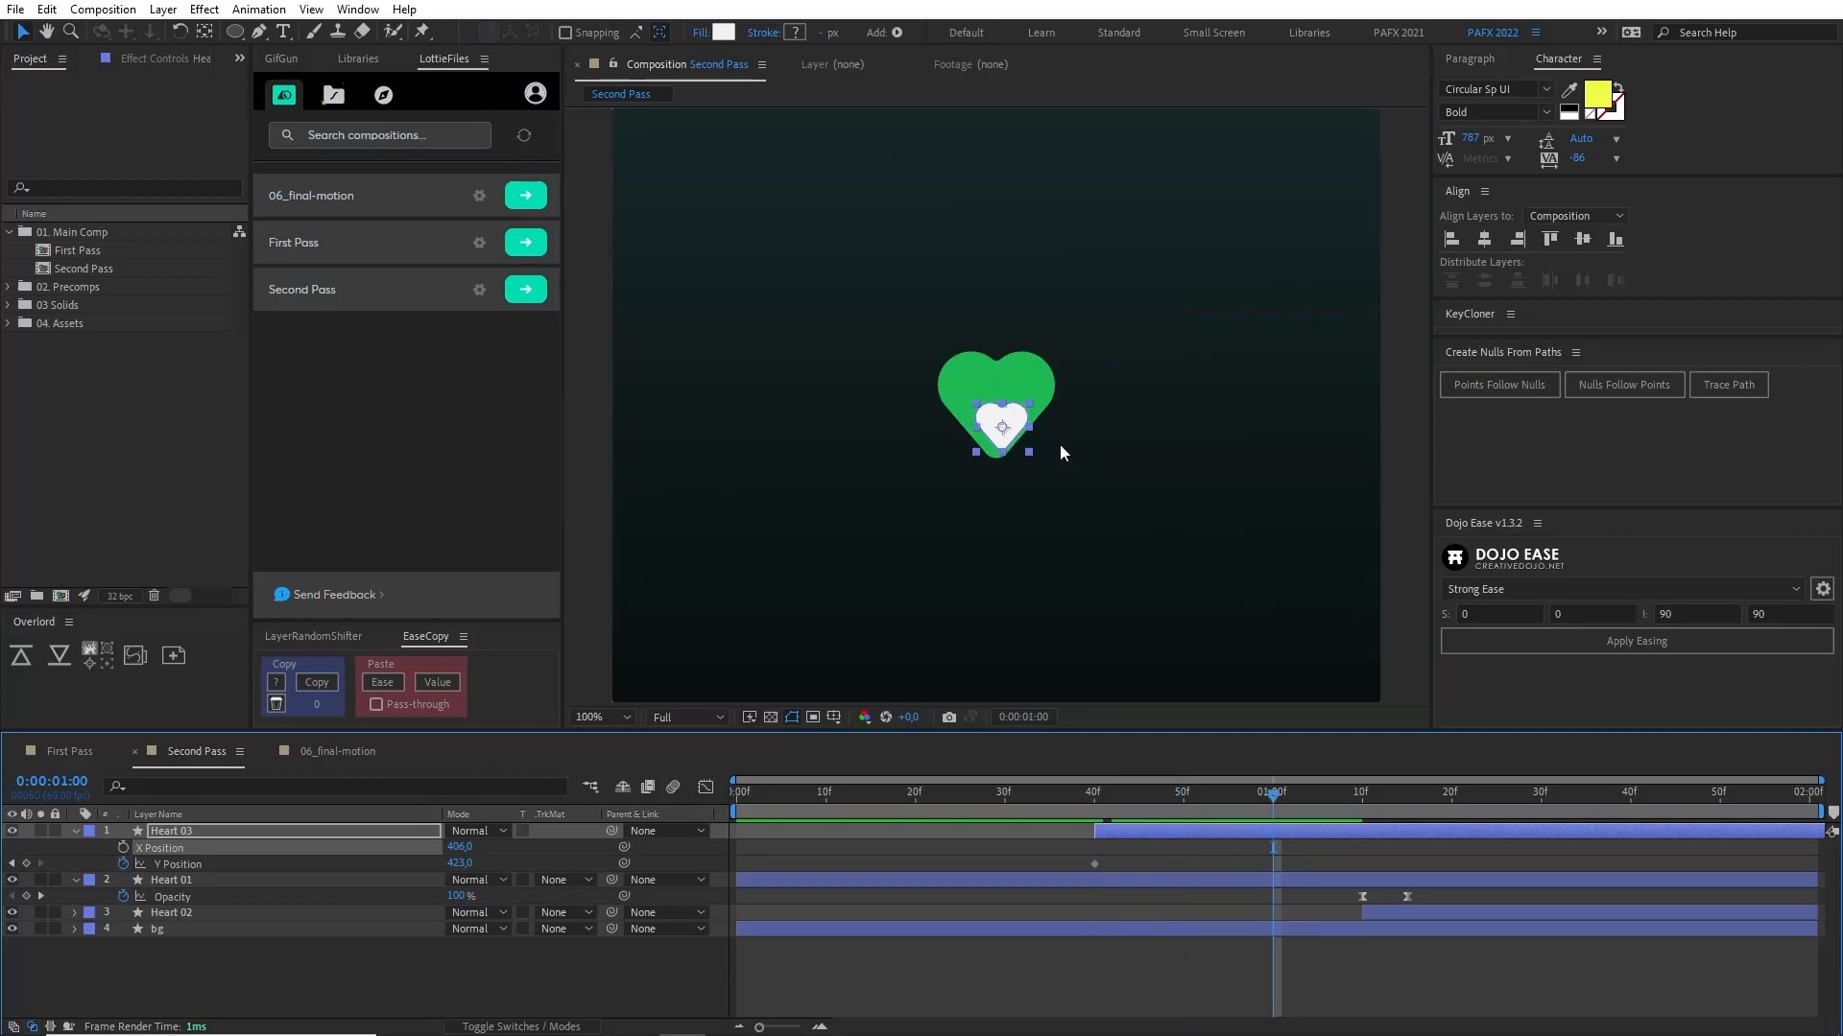
pyautogui.moveTo(465, 863); pyautogui.dragTo(275, 855)
# Step: Set the work area from frame 22 to 0:00:01:06 and preview the small heart's rise
pyautogui.click(1046, 800)
pyautogui.press('space')
pyautogui.moveTo(1045, 798); pyautogui.dragTo(1396, 817)
pyautogui.press('space')
pyautogui.click(935, 798)
pyautogui.press('b')
pyautogui.press('n')
pyautogui.press('space')
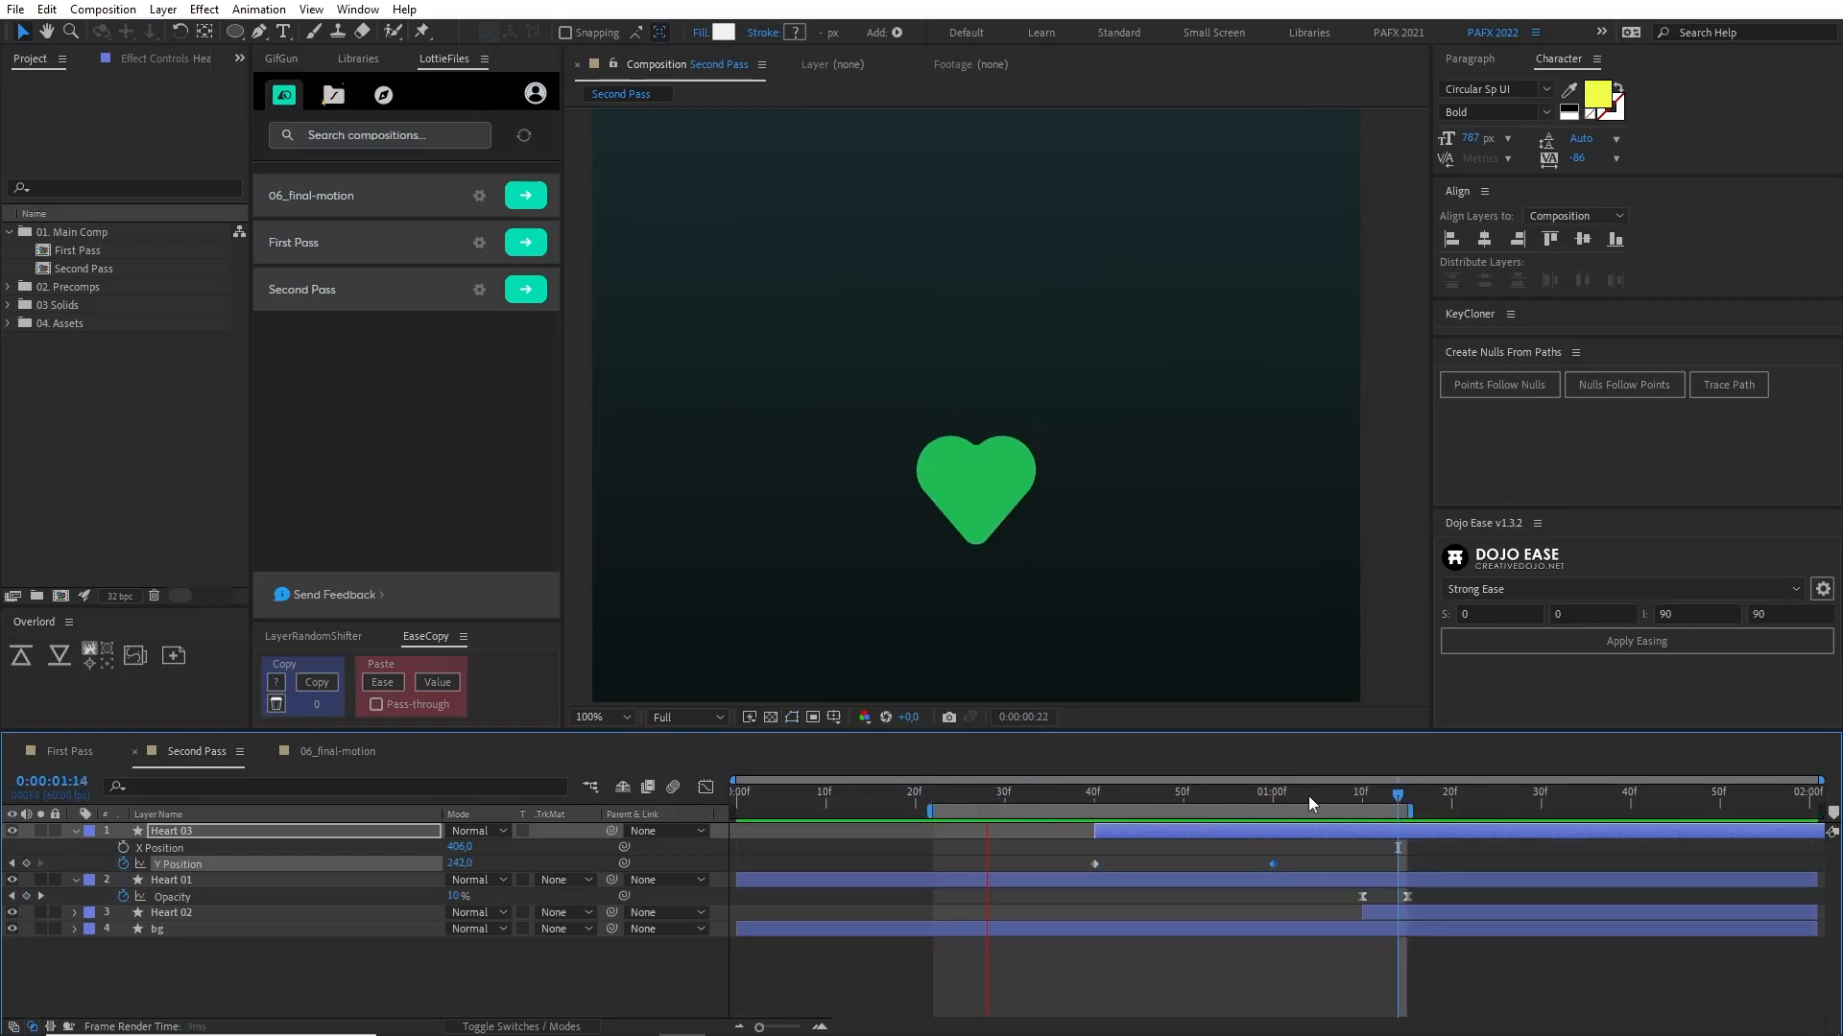
pyautogui.click(1326, 801)
pyautogui.press('n')
pyautogui.press('space')
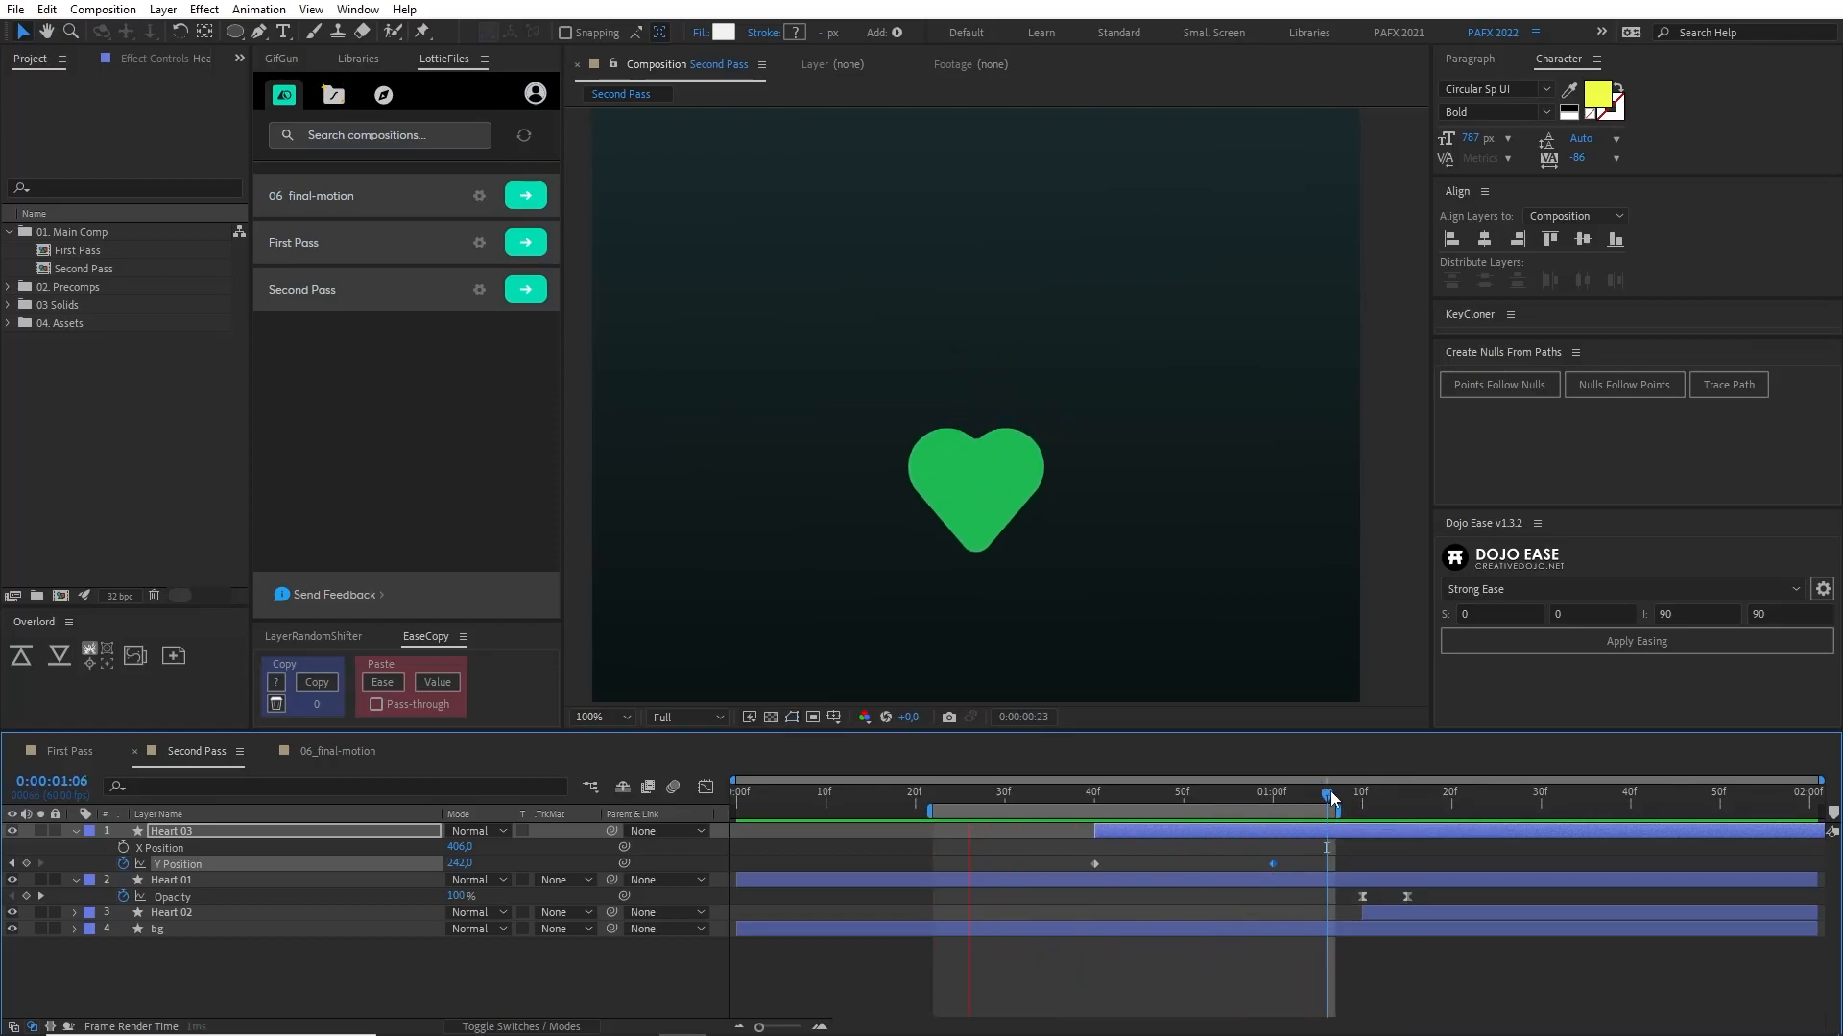
pyautogui.press('space')
# Step: Shift Heart 01's Opacity keyframes and the Heart 02 layer 20 frames later, both starting at 0:00:01:30
pyautogui.press('pagedown')
pyautogui.press('pagedown')
pyautogui.press('pagedown')
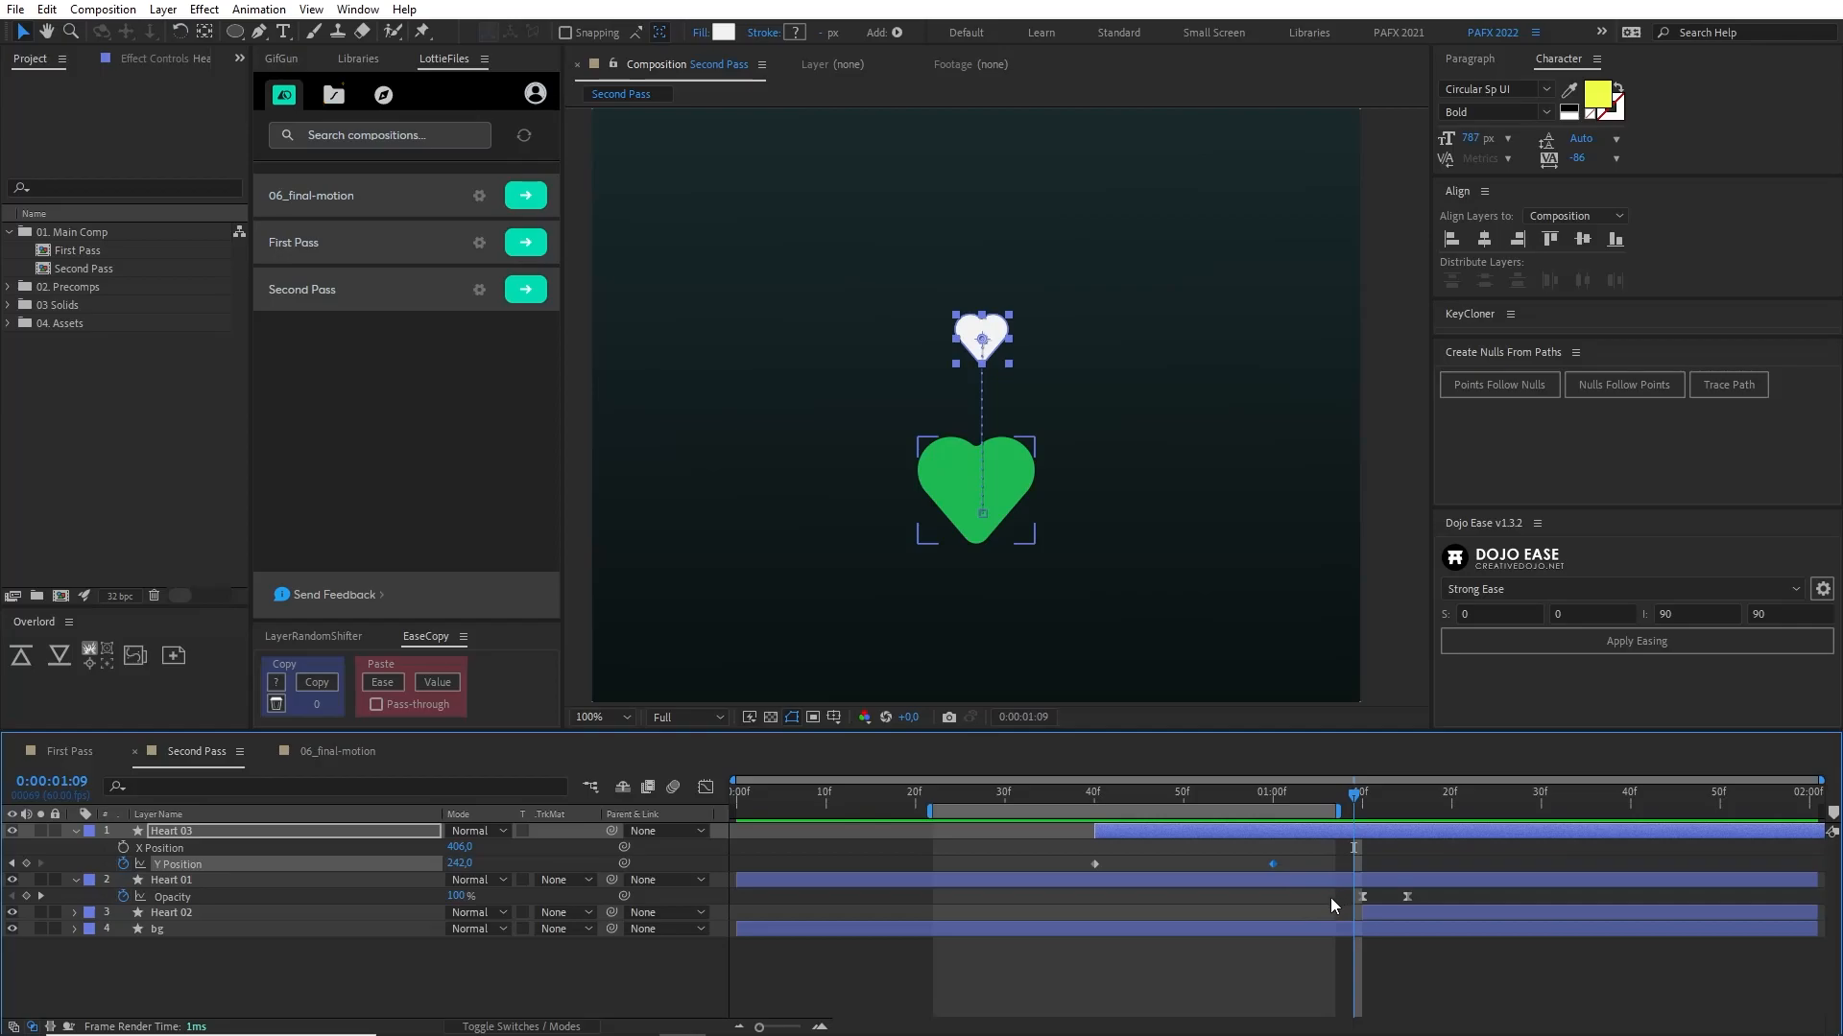
pyautogui.moveTo(1330, 897); pyautogui.dragTo(1453, 906)
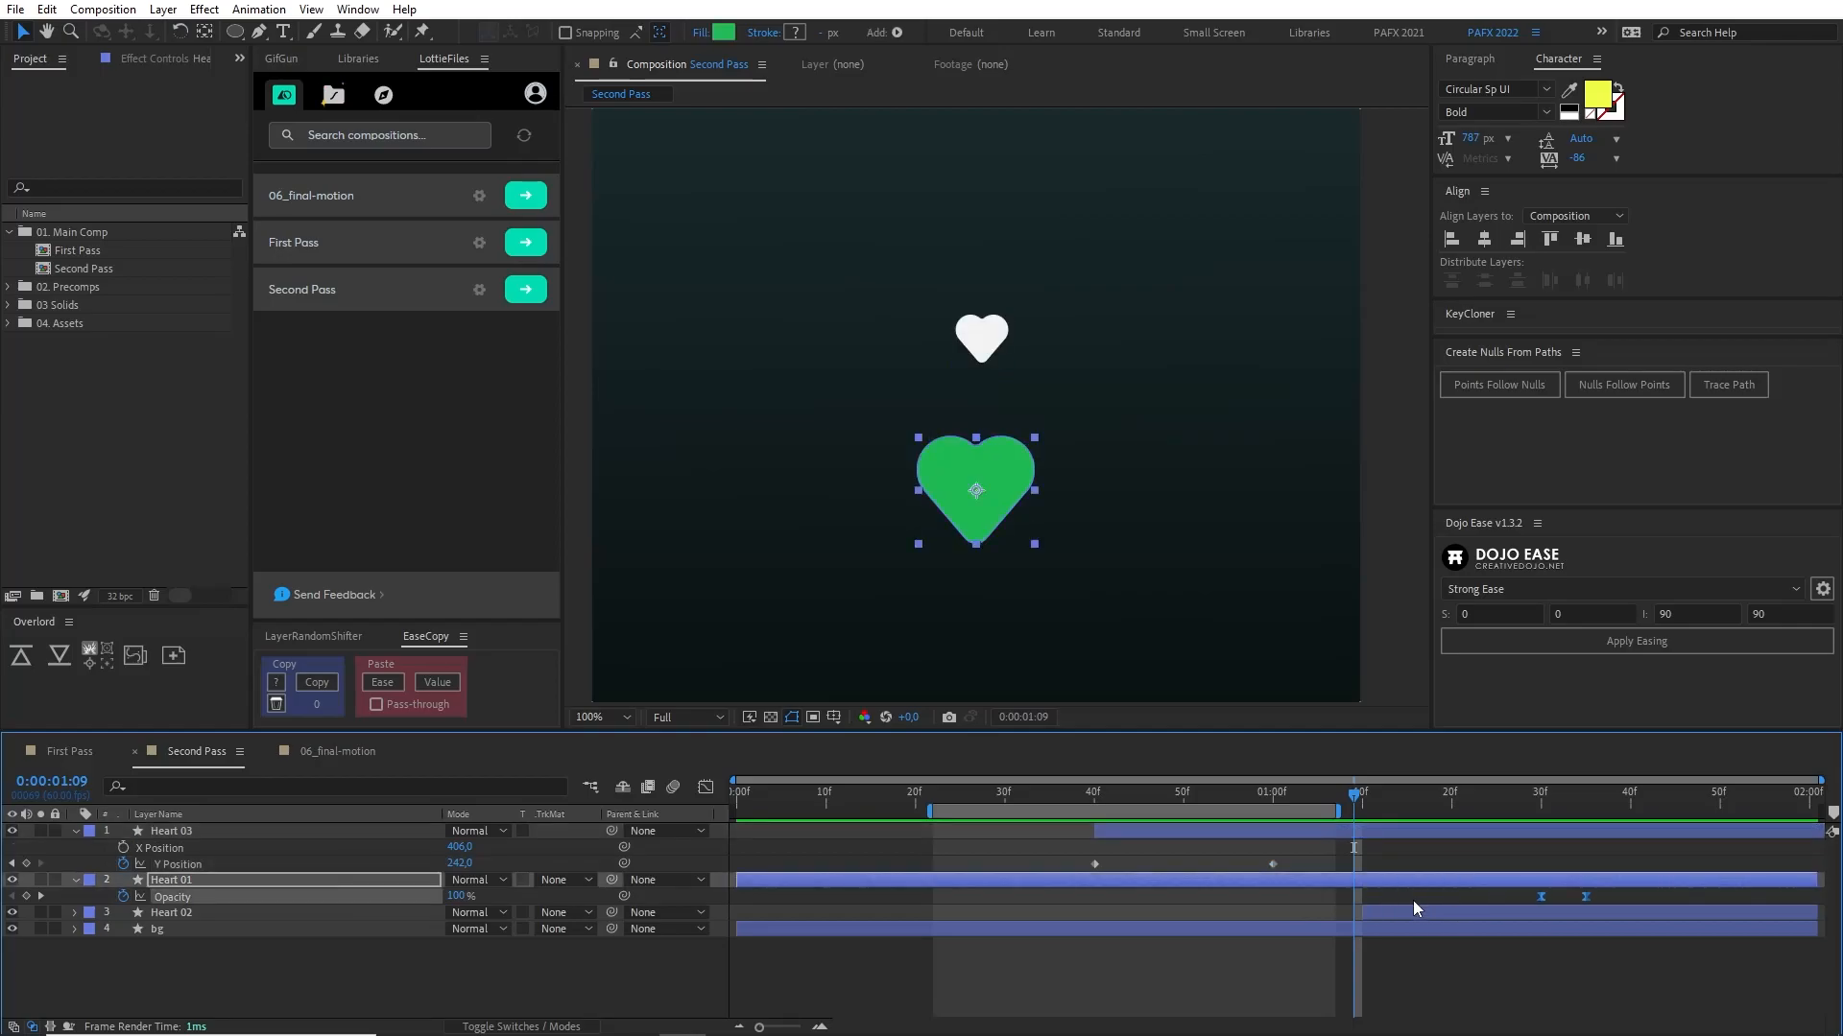
pyautogui.click(1415, 915)
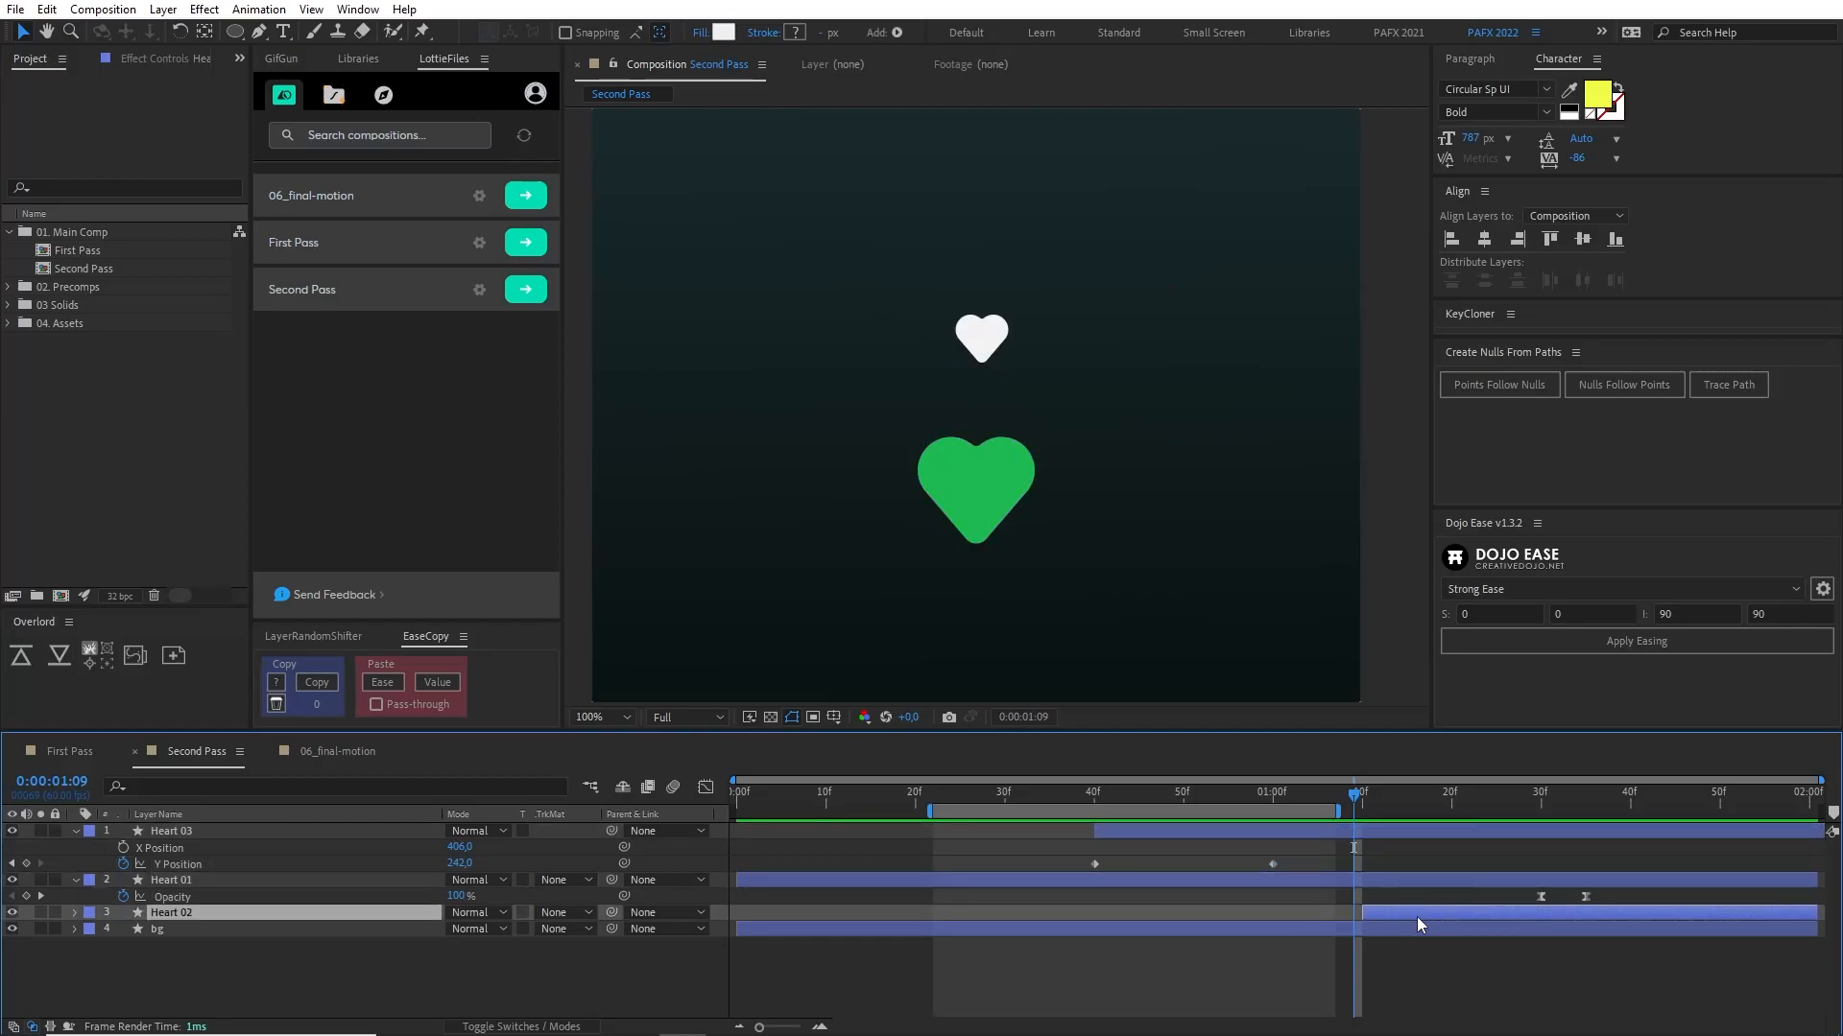
pyautogui.hotkey('alt', 'shift', 'pagedown')
pyautogui.hotkey('alt', 'shift', 'pagedown')
# Step: Extend the end of the work area to 0:00:01:18 and preview the animation
pyautogui.moveTo(1514, 794); pyautogui.dragTo(1434, 801)
pyautogui.press('n')
pyautogui.press('space')
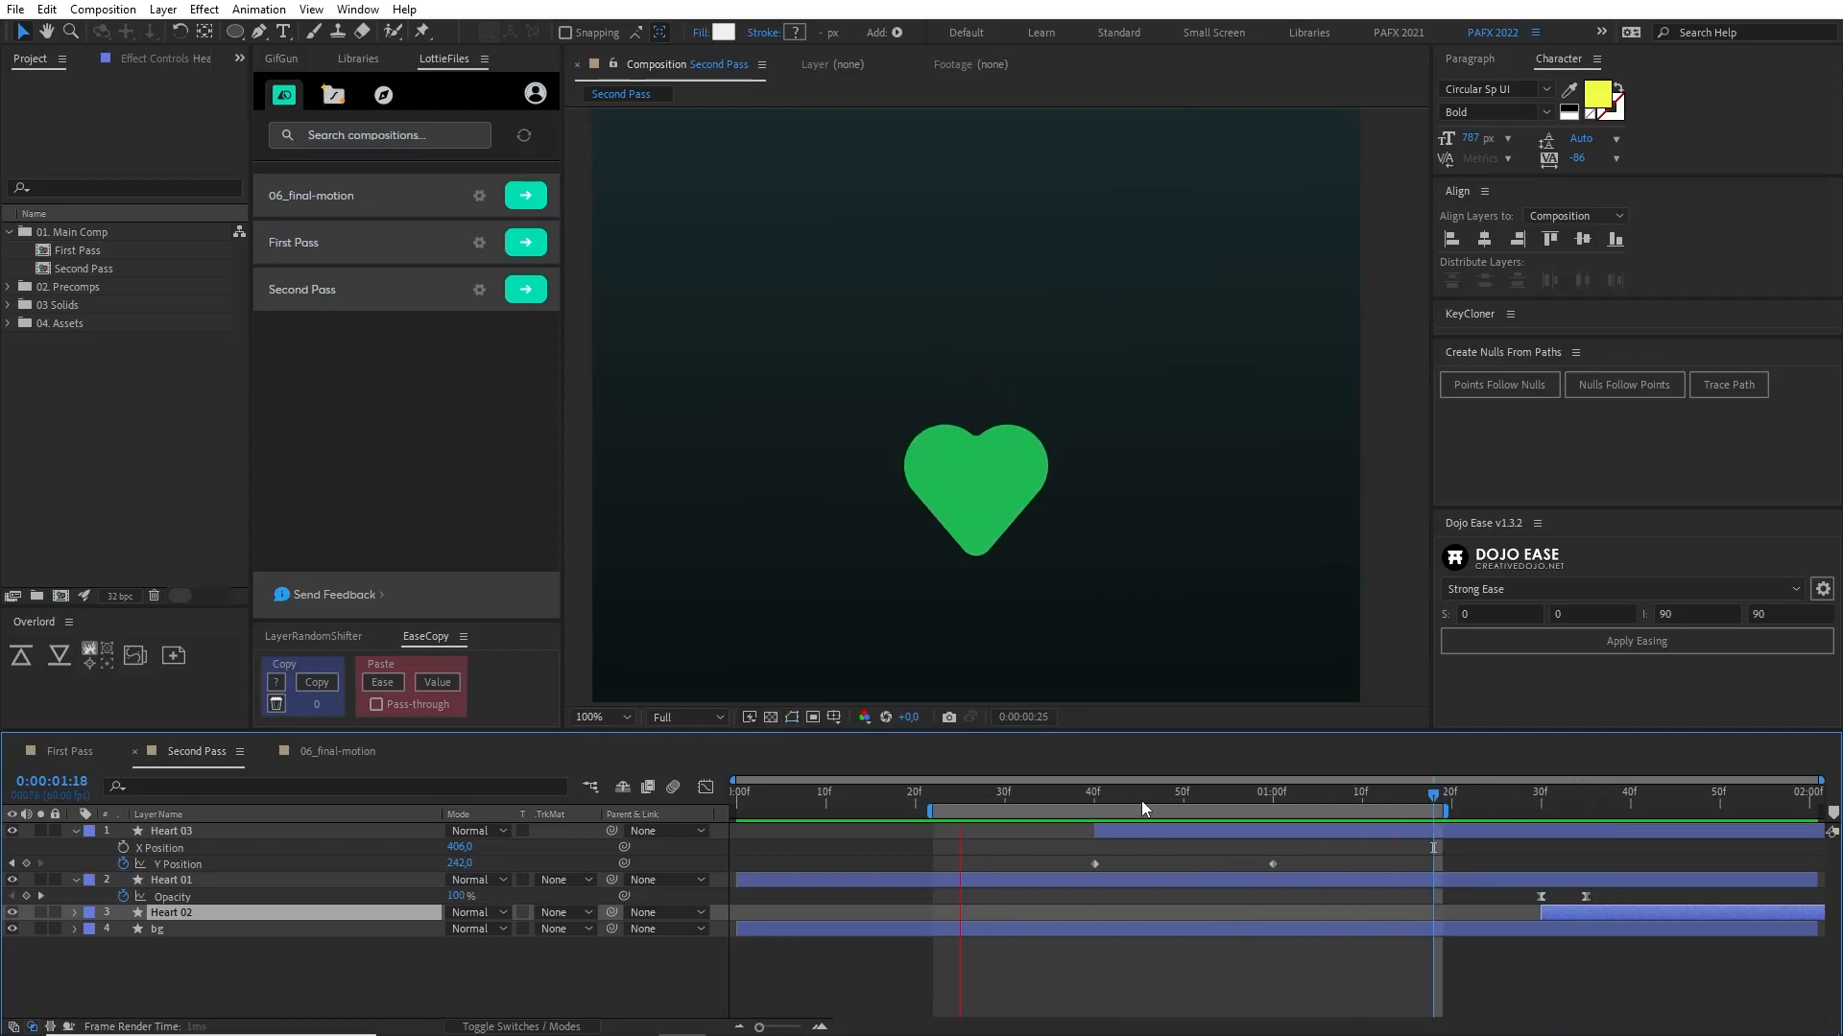
# Step: Ease Heart 03's first Y Position keyframe and set its outgoing velocity influence to 70%
pyautogui.click(1095, 863)
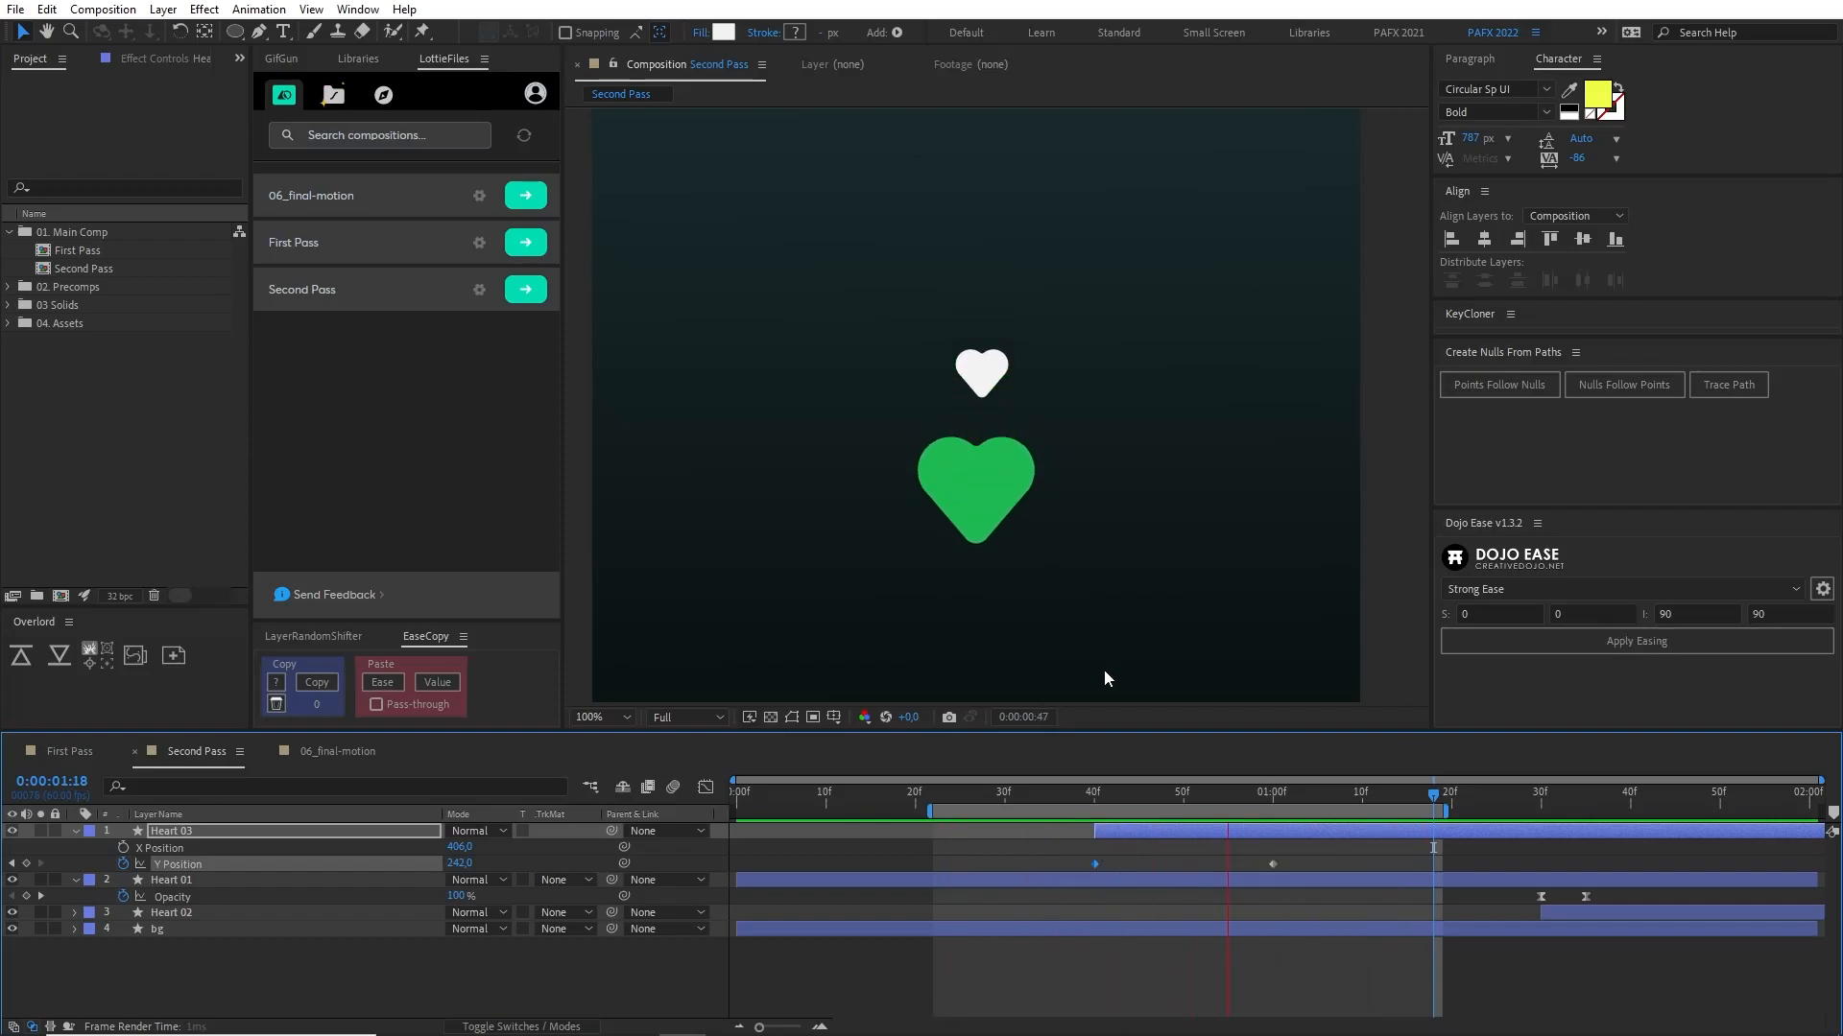
pyautogui.hotkey('ctrl', 'shift', 'k')
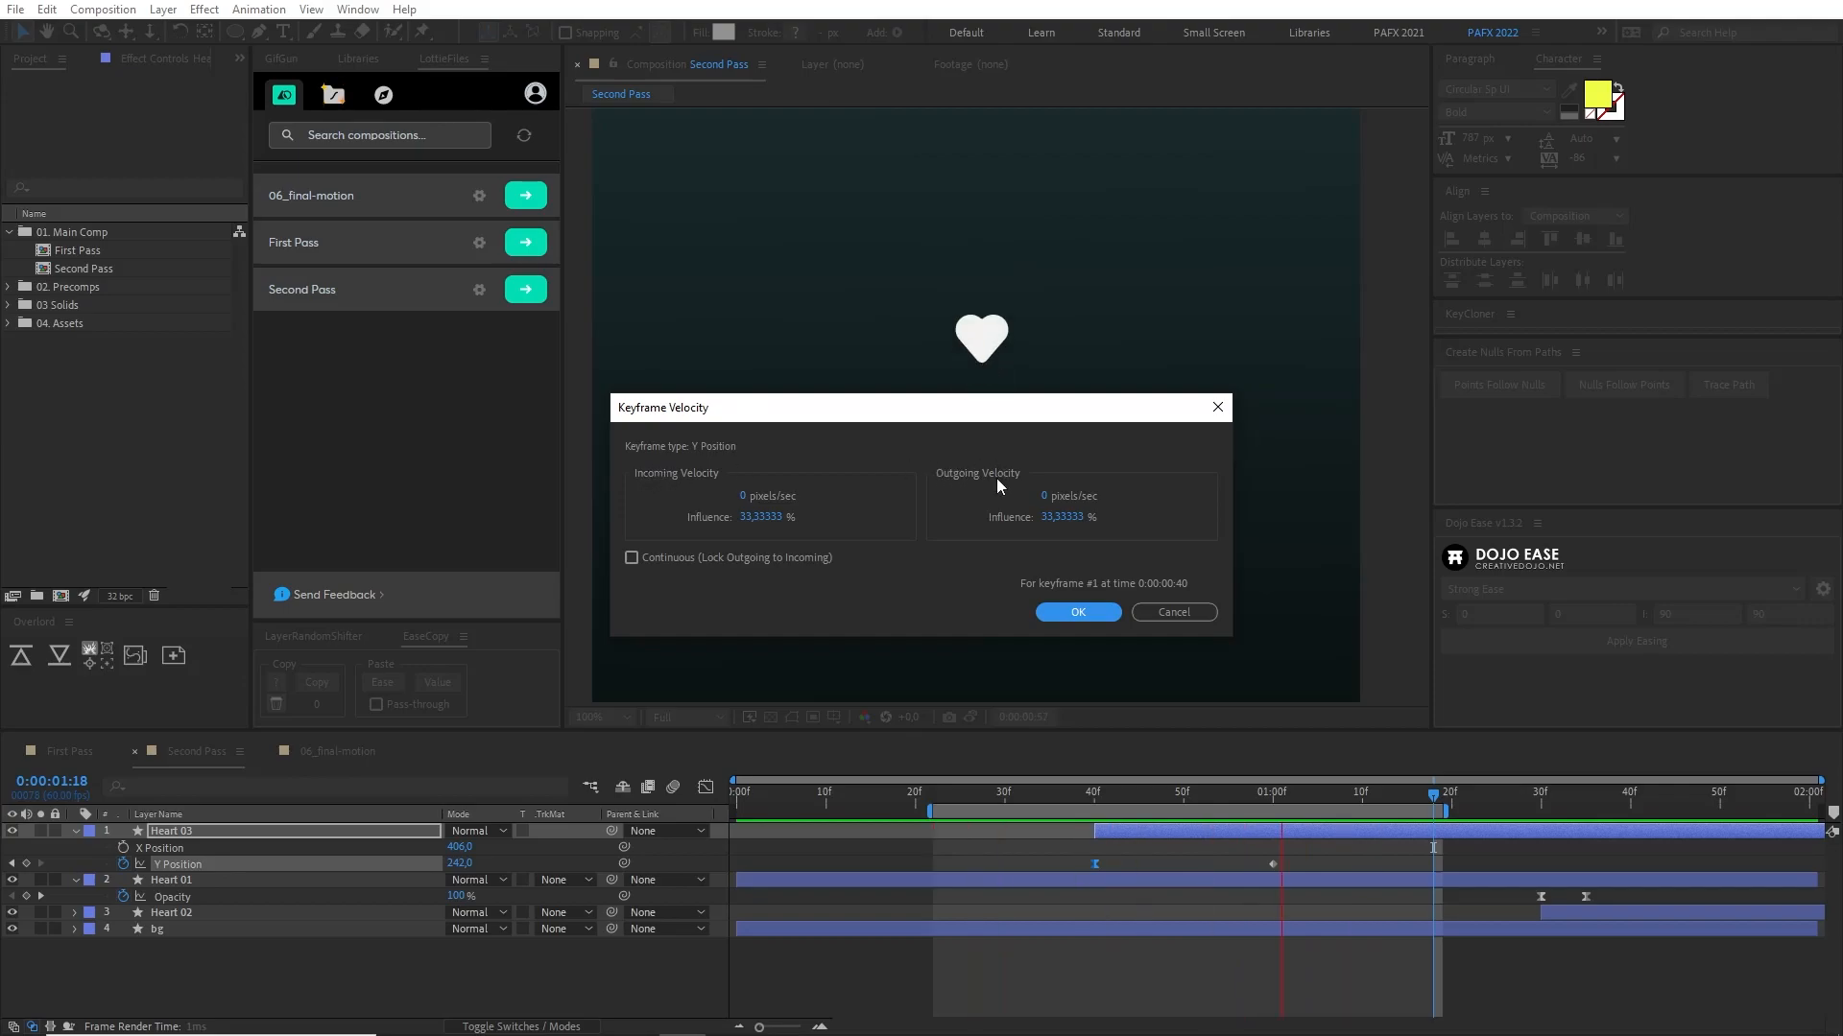
pyautogui.click(1071, 519)
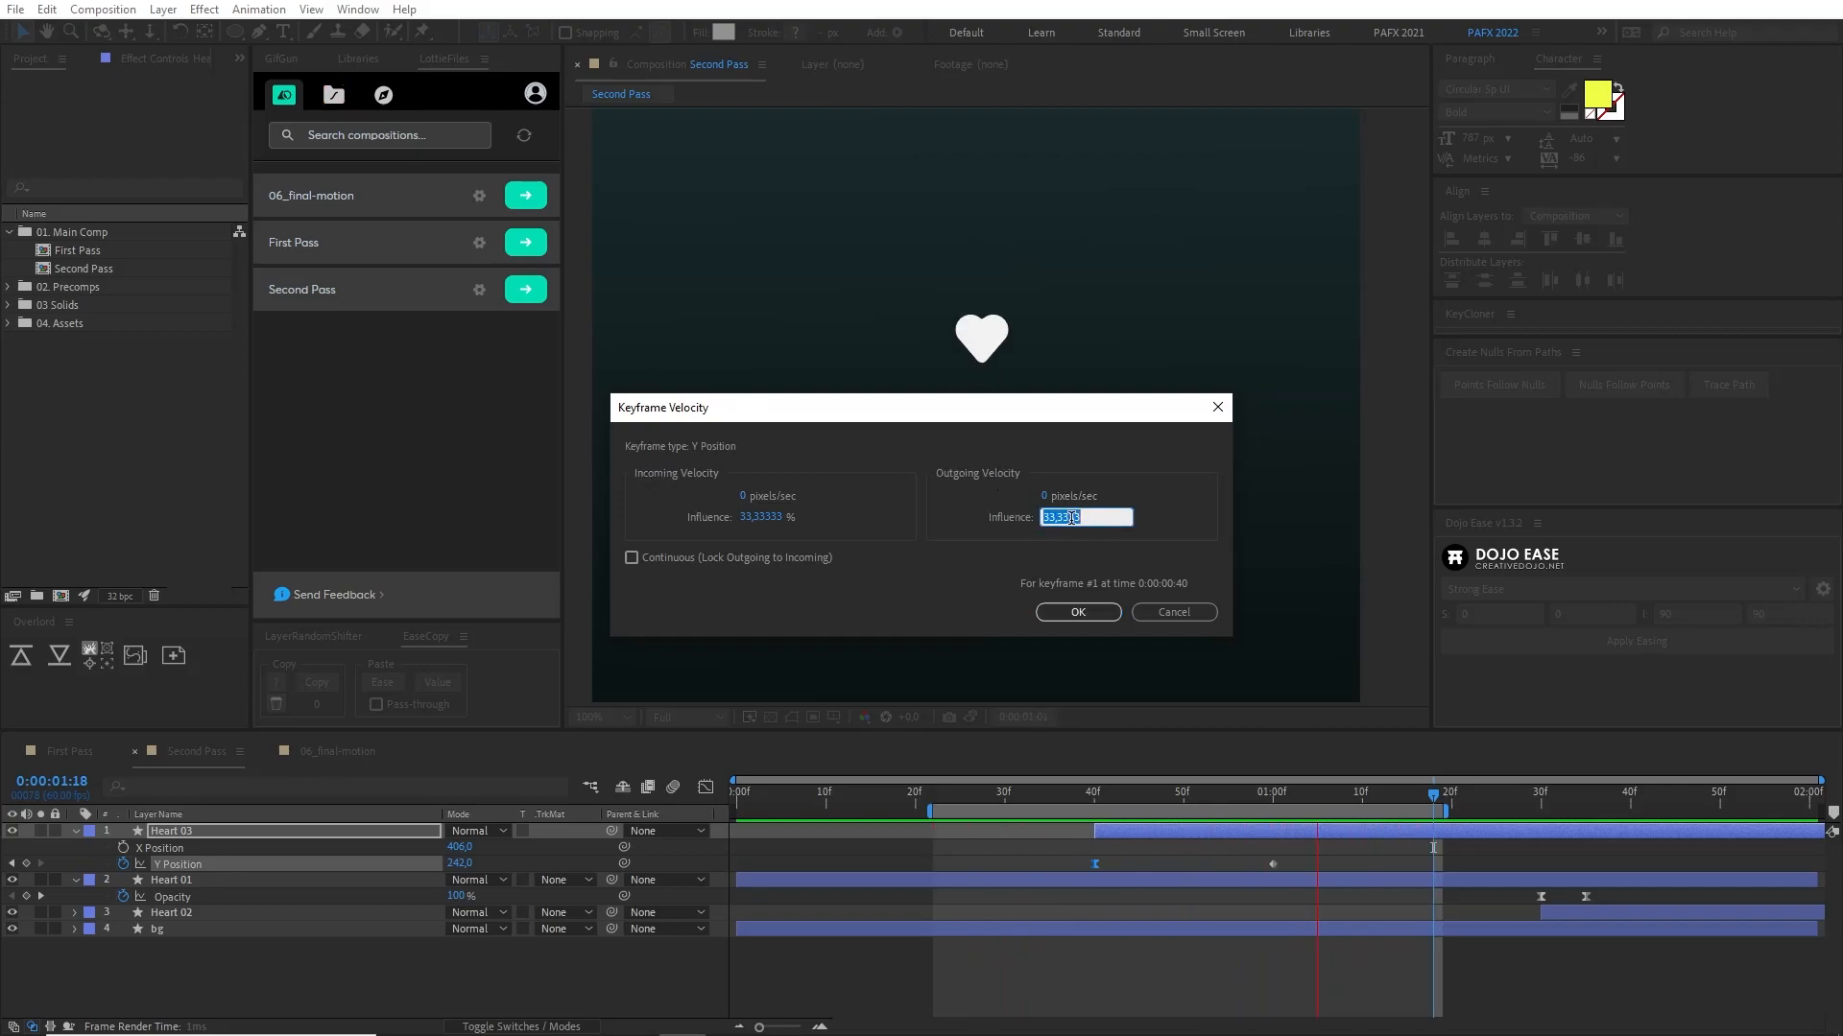
pyautogui.write('80')
pyautogui.press('Return')
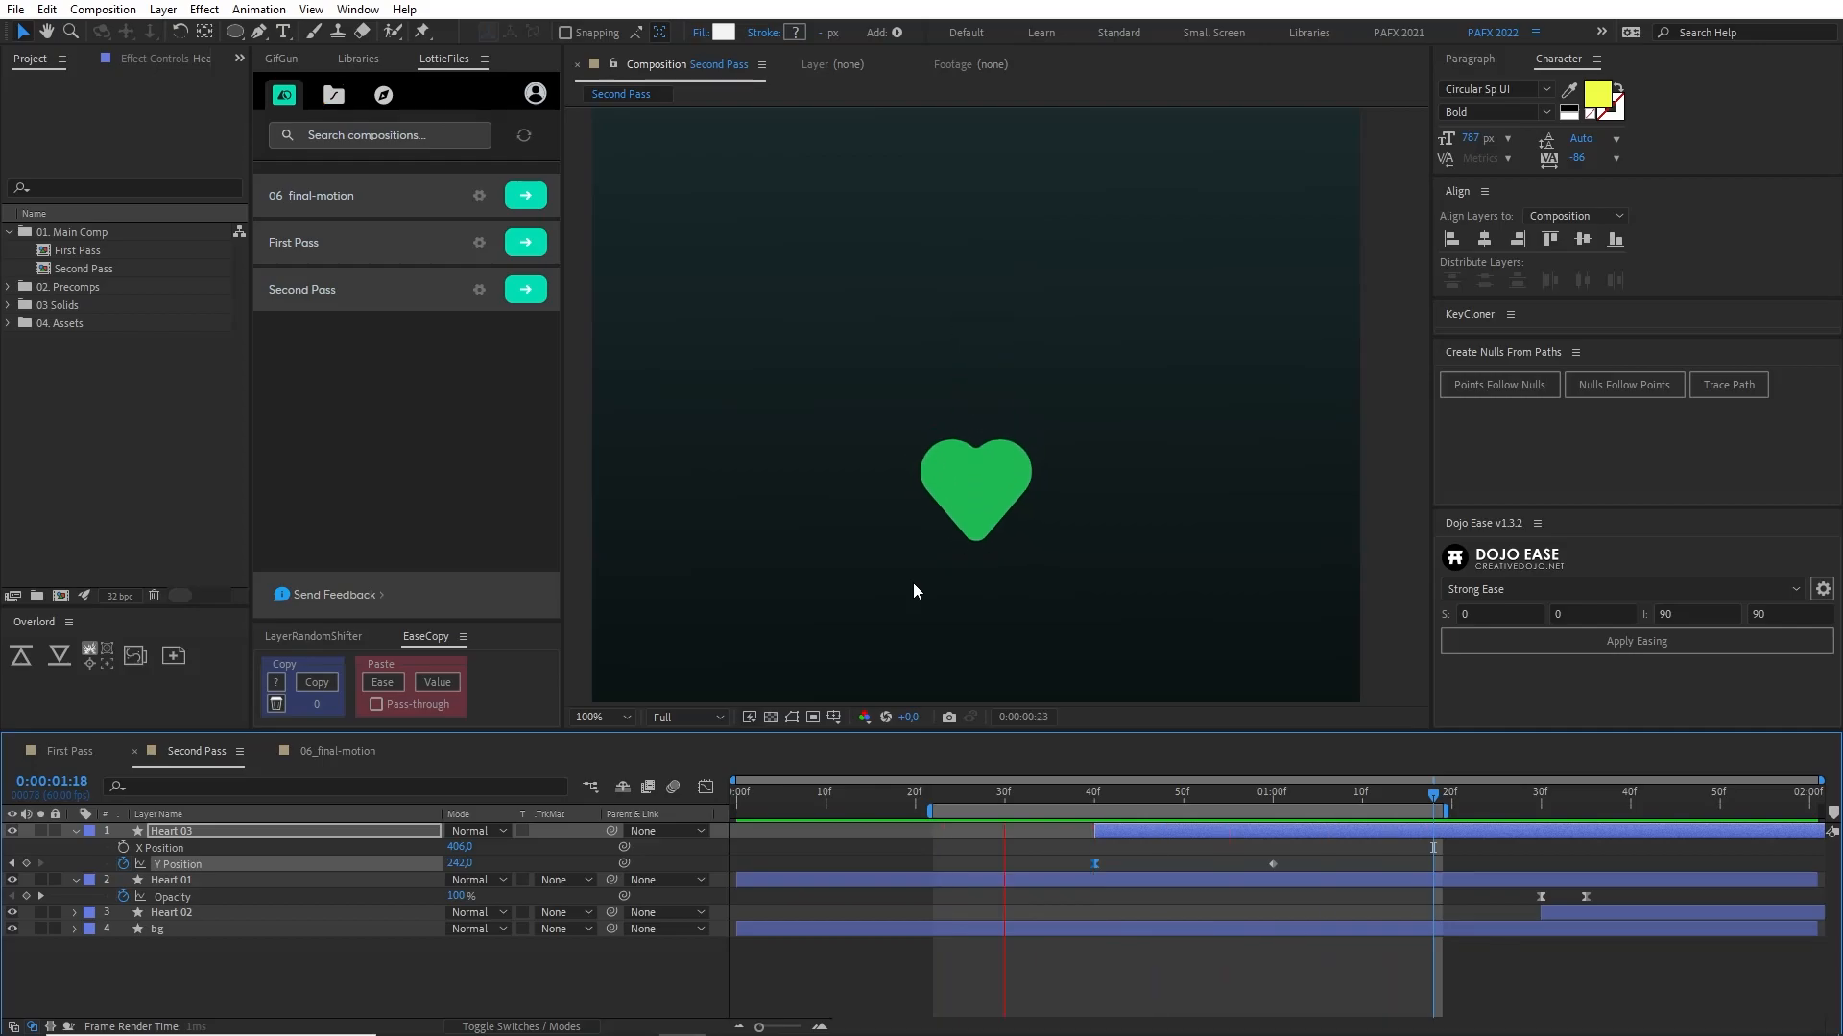
pyautogui.hotkey('ctrl', 'shift', 'k')
pyautogui.click(1056, 517)
pyautogui.write('70')
pyautogui.press('Return')
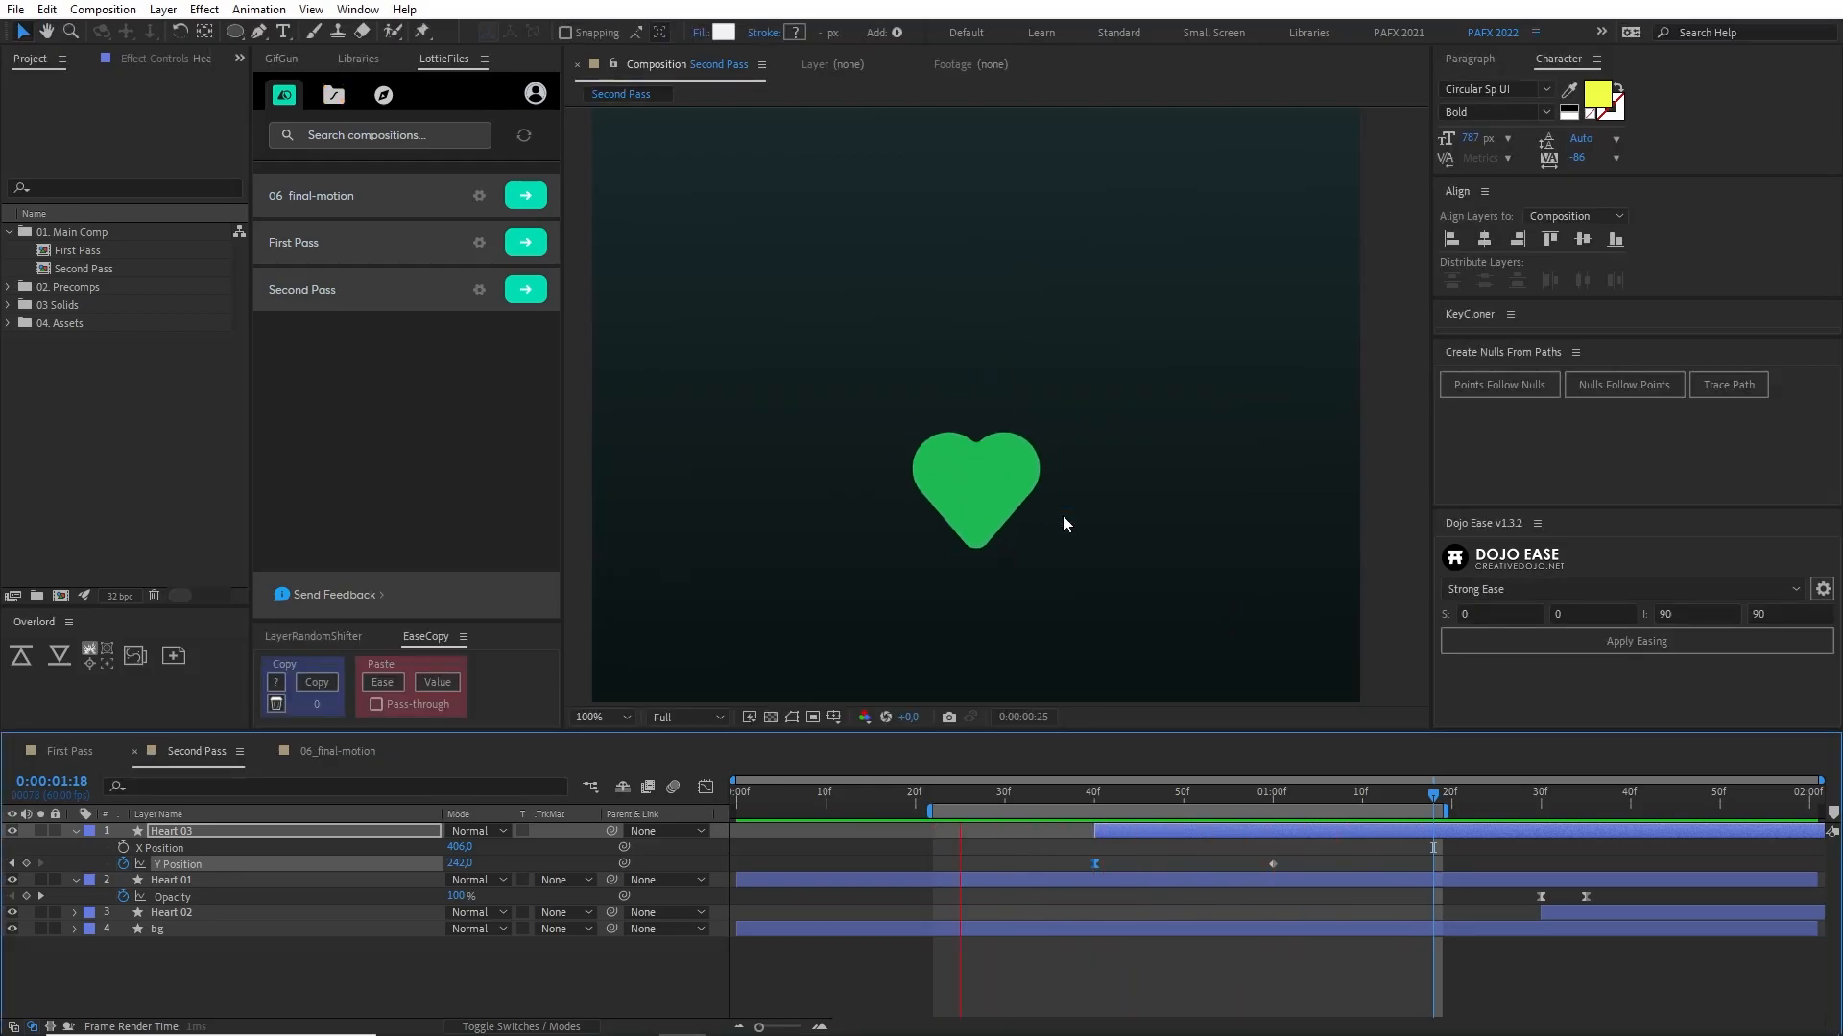
# Step: Delay Heart 03's last Y Position keyframe to 0:00:01:05
pyautogui.click(1277, 864)
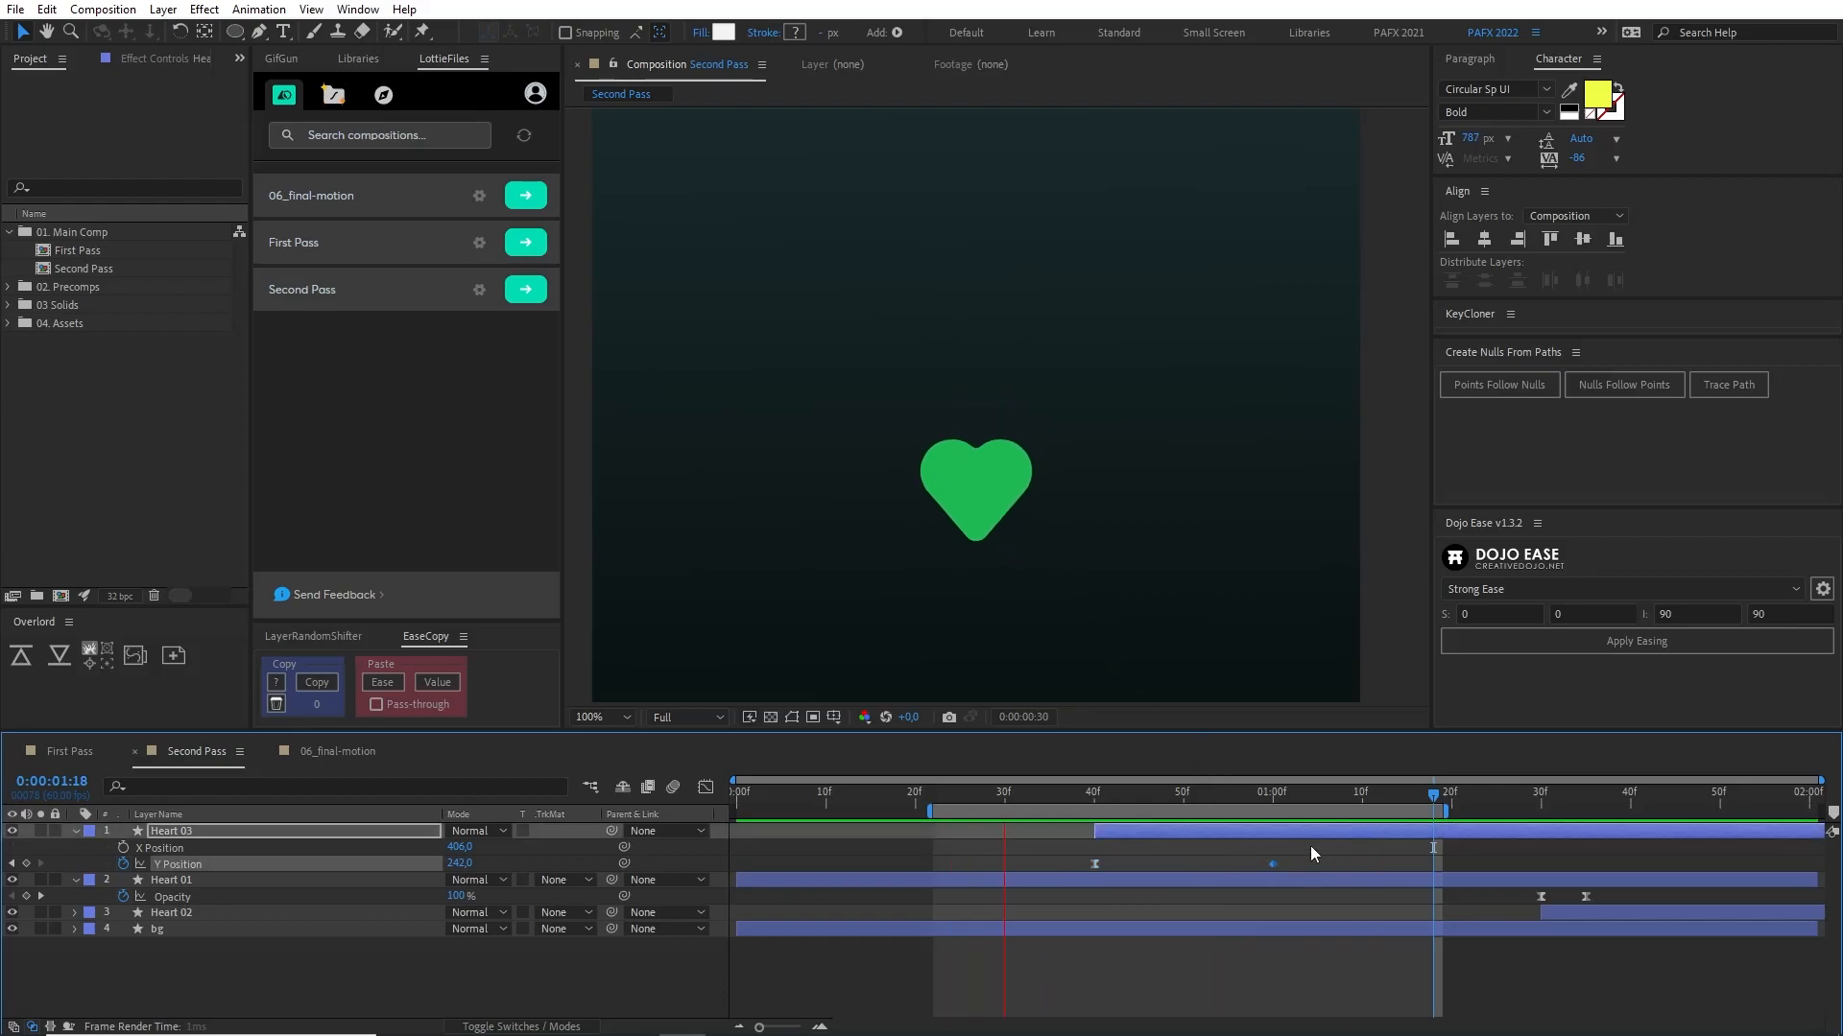
pyautogui.moveTo(1280, 863); pyautogui.dragTo(1311, 847)
pyautogui.click(1316, 795)
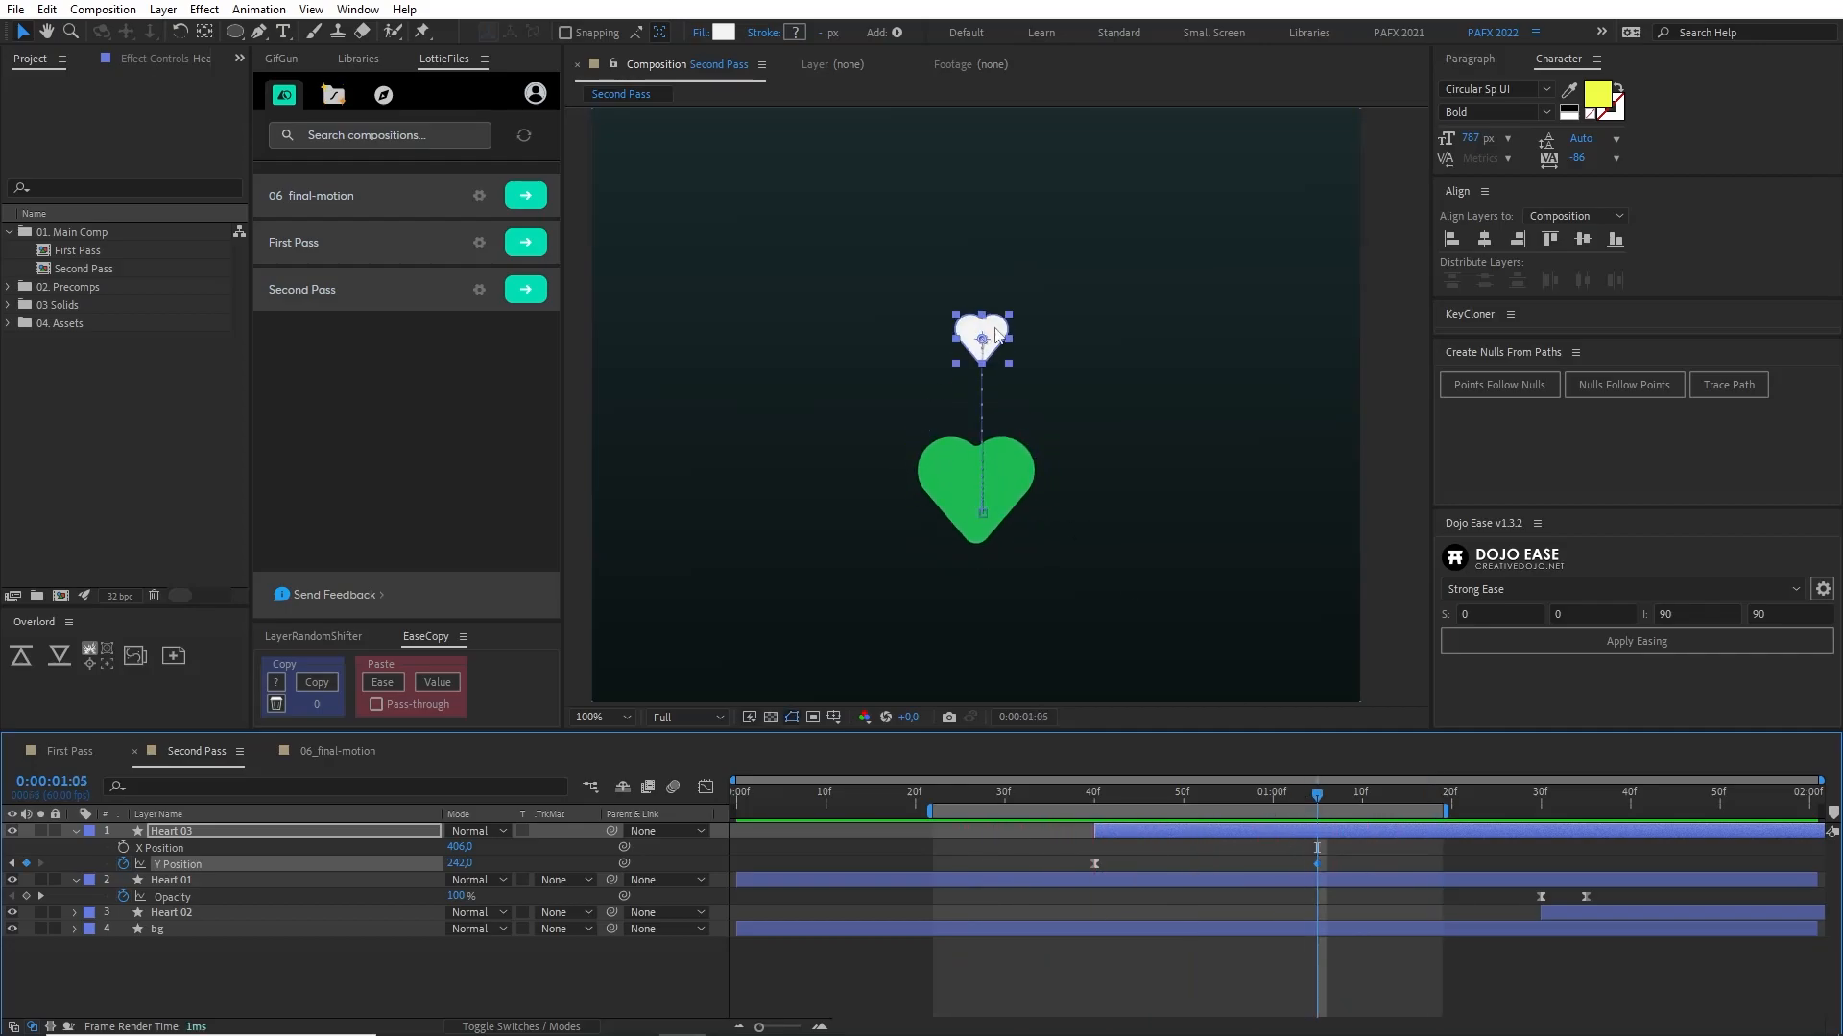
# Step: Fade Heart 03 out with eased Opacity keyframes, from 100% at about frame 54 to 0% at 0:00:01:05, and preview it
pyautogui.hotkey('alt', 'shift', 't')
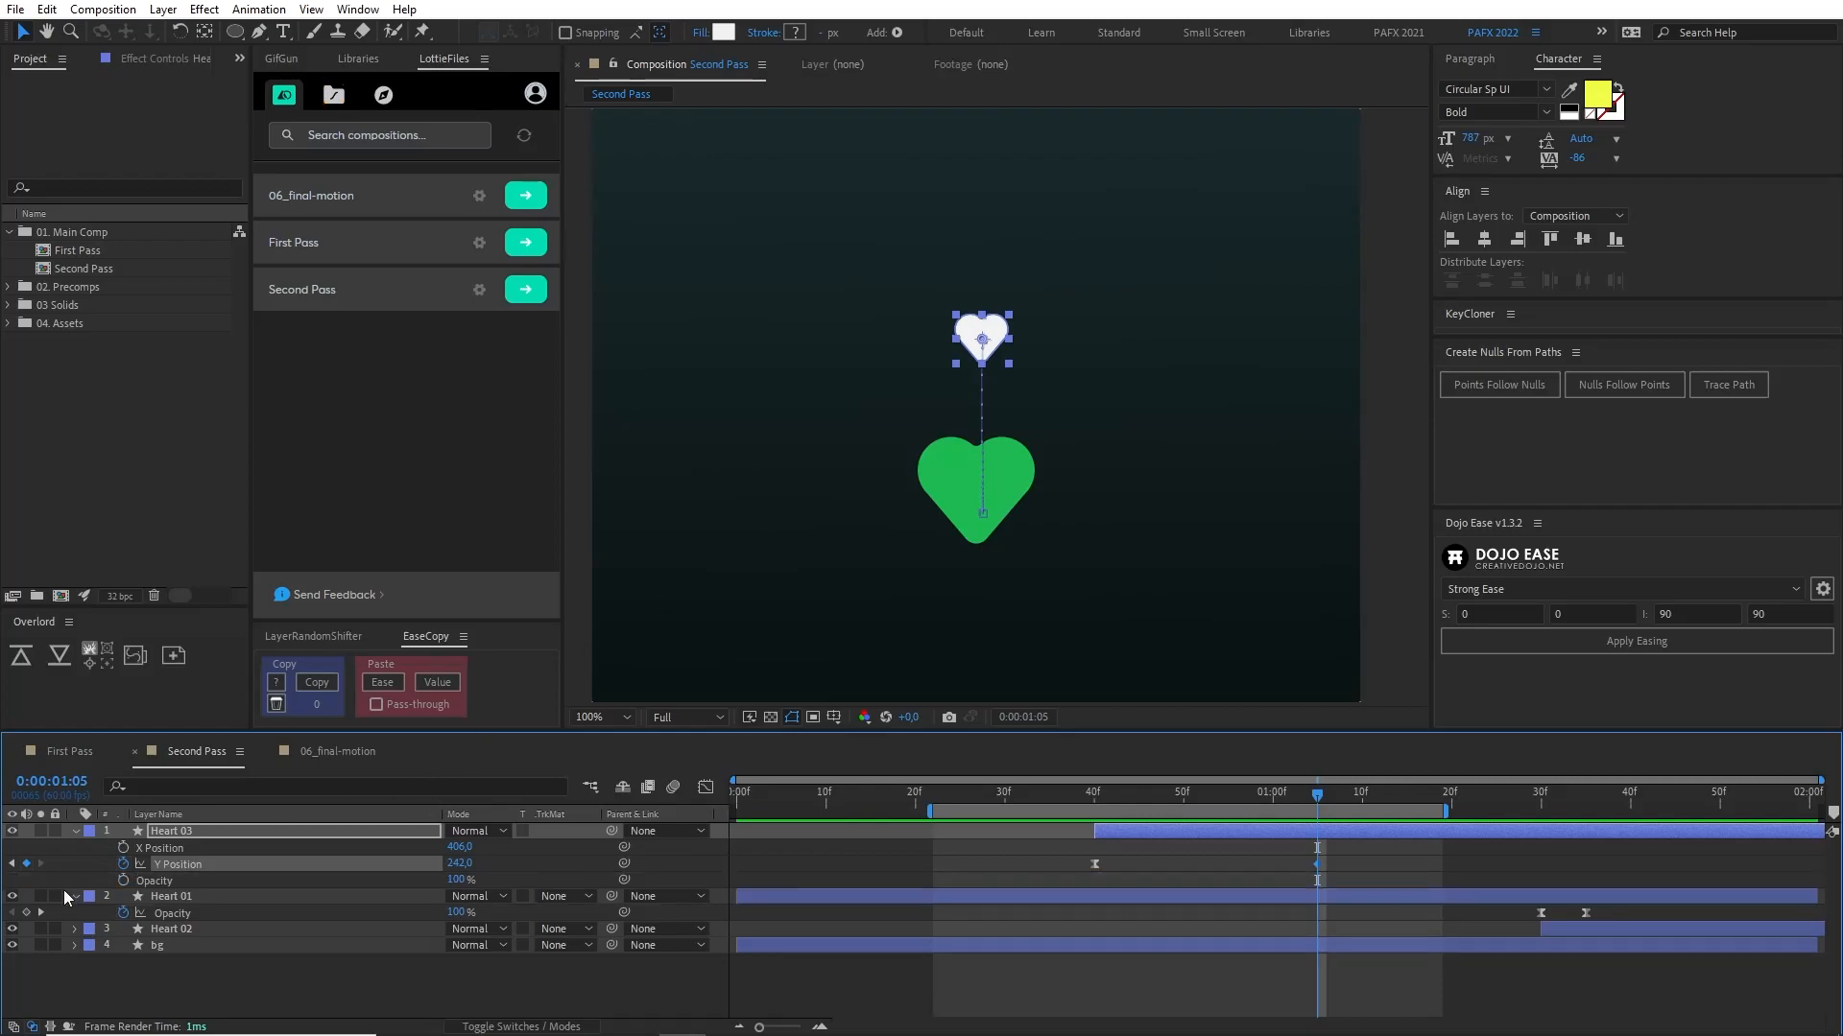
pyautogui.click(122, 881)
pyautogui.moveTo(1252, 797); pyautogui.dragTo(1326, 797)
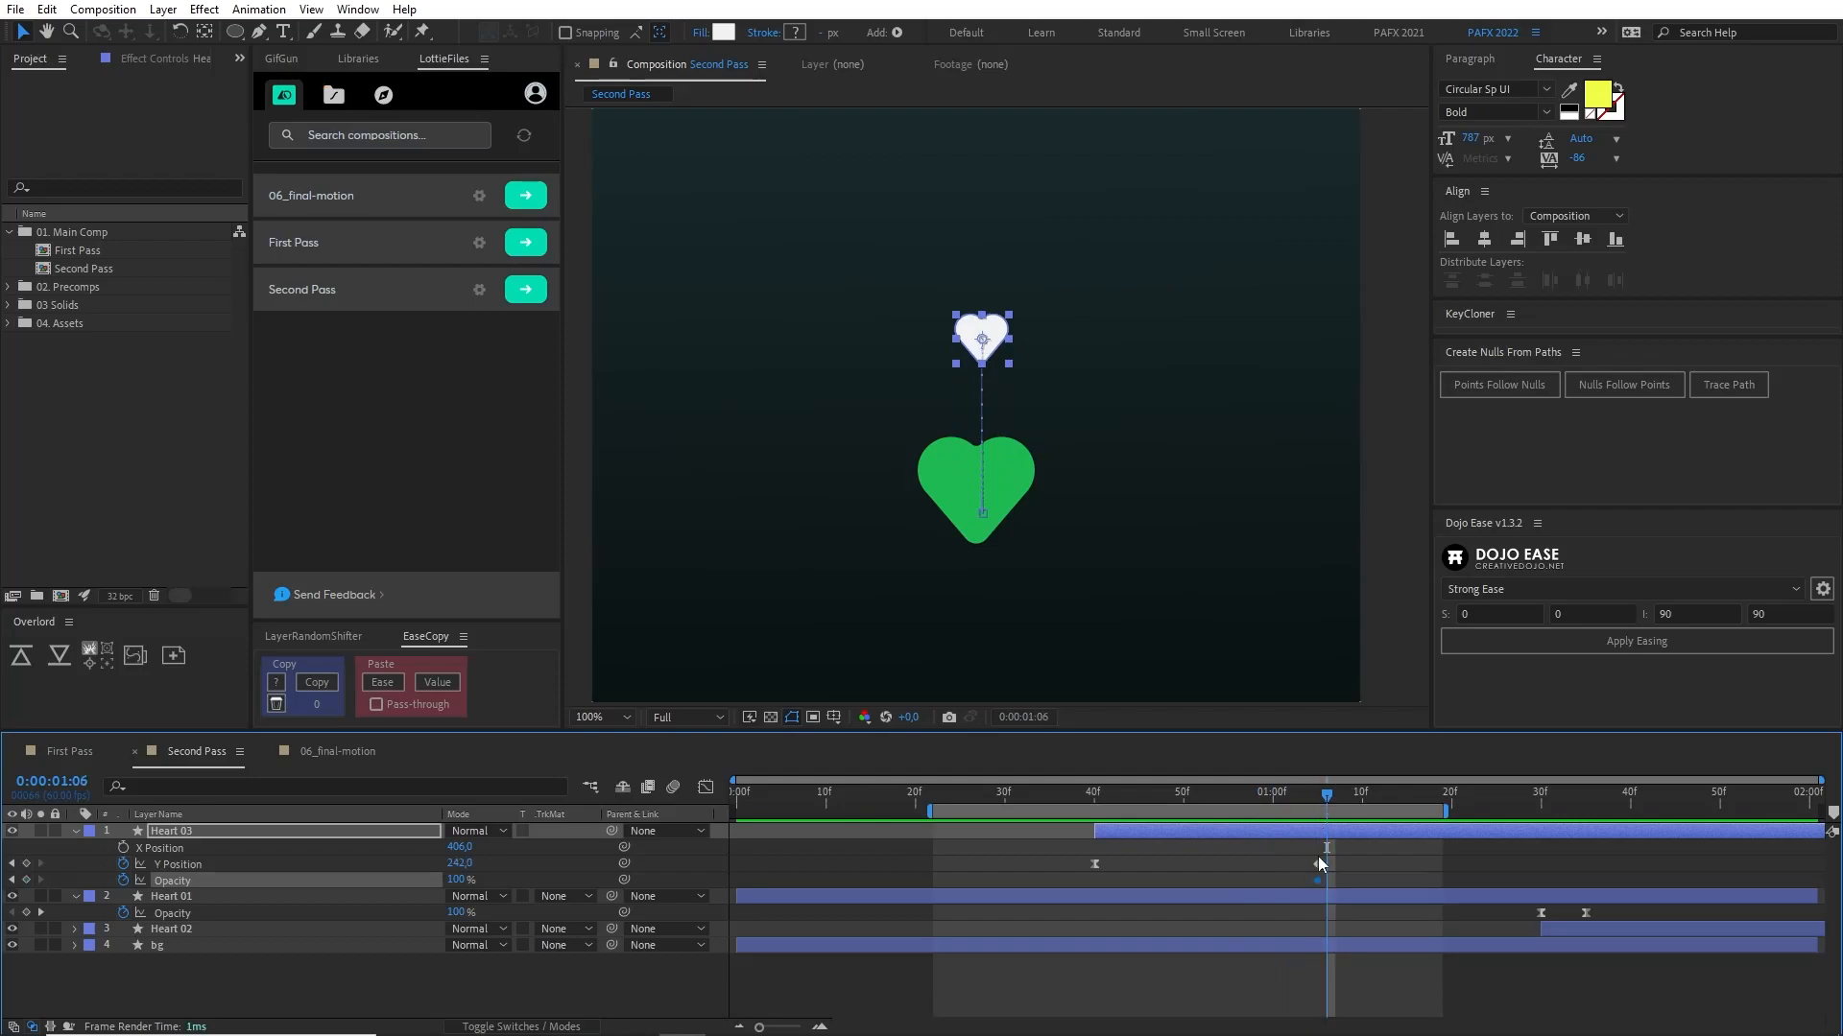
pyautogui.moveTo(1318, 880); pyautogui.dragTo(1220, 881)
pyautogui.moveTo(1322, 795); pyautogui.dragTo(1316, 795)
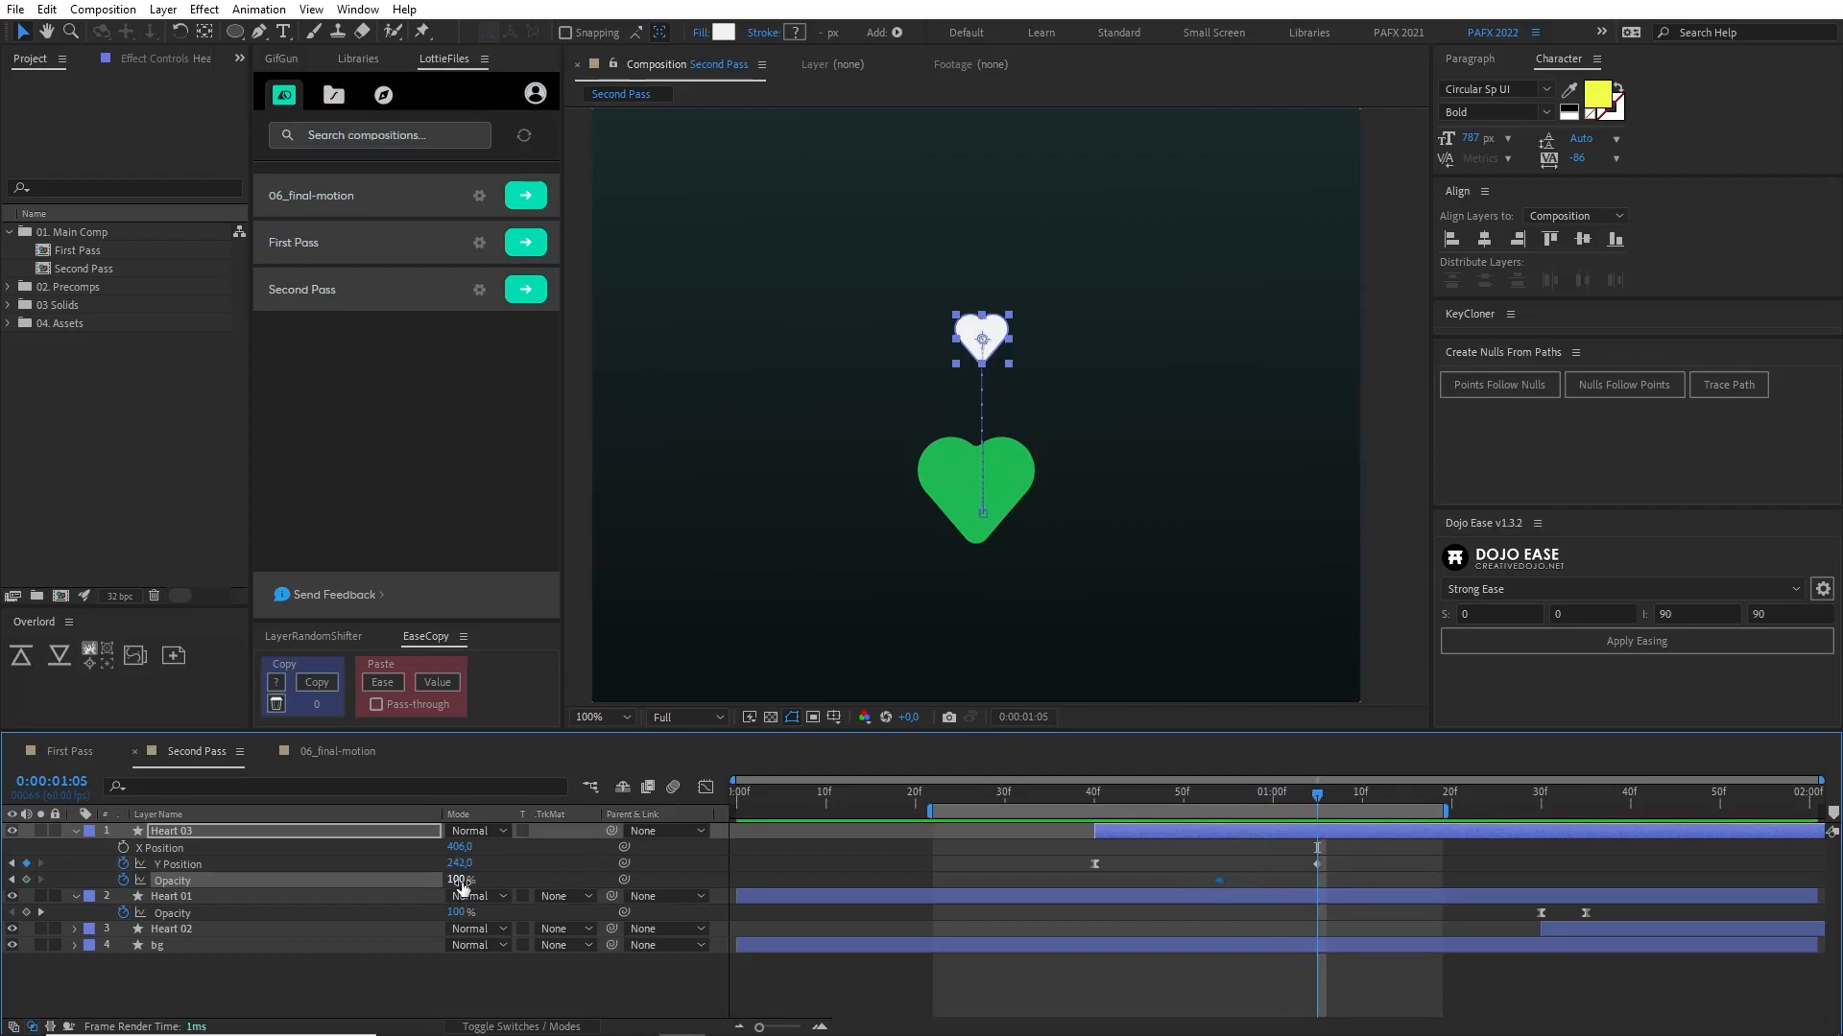
pyautogui.moveTo(462, 881); pyautogui.dragTo(43, 878)
pyautogui.moveTo(1157, 876); pyautogui.dragTo(1386, 902)
pyautogui.moveTo(1317, 795); pyautogui.dragTo(1020, 804)
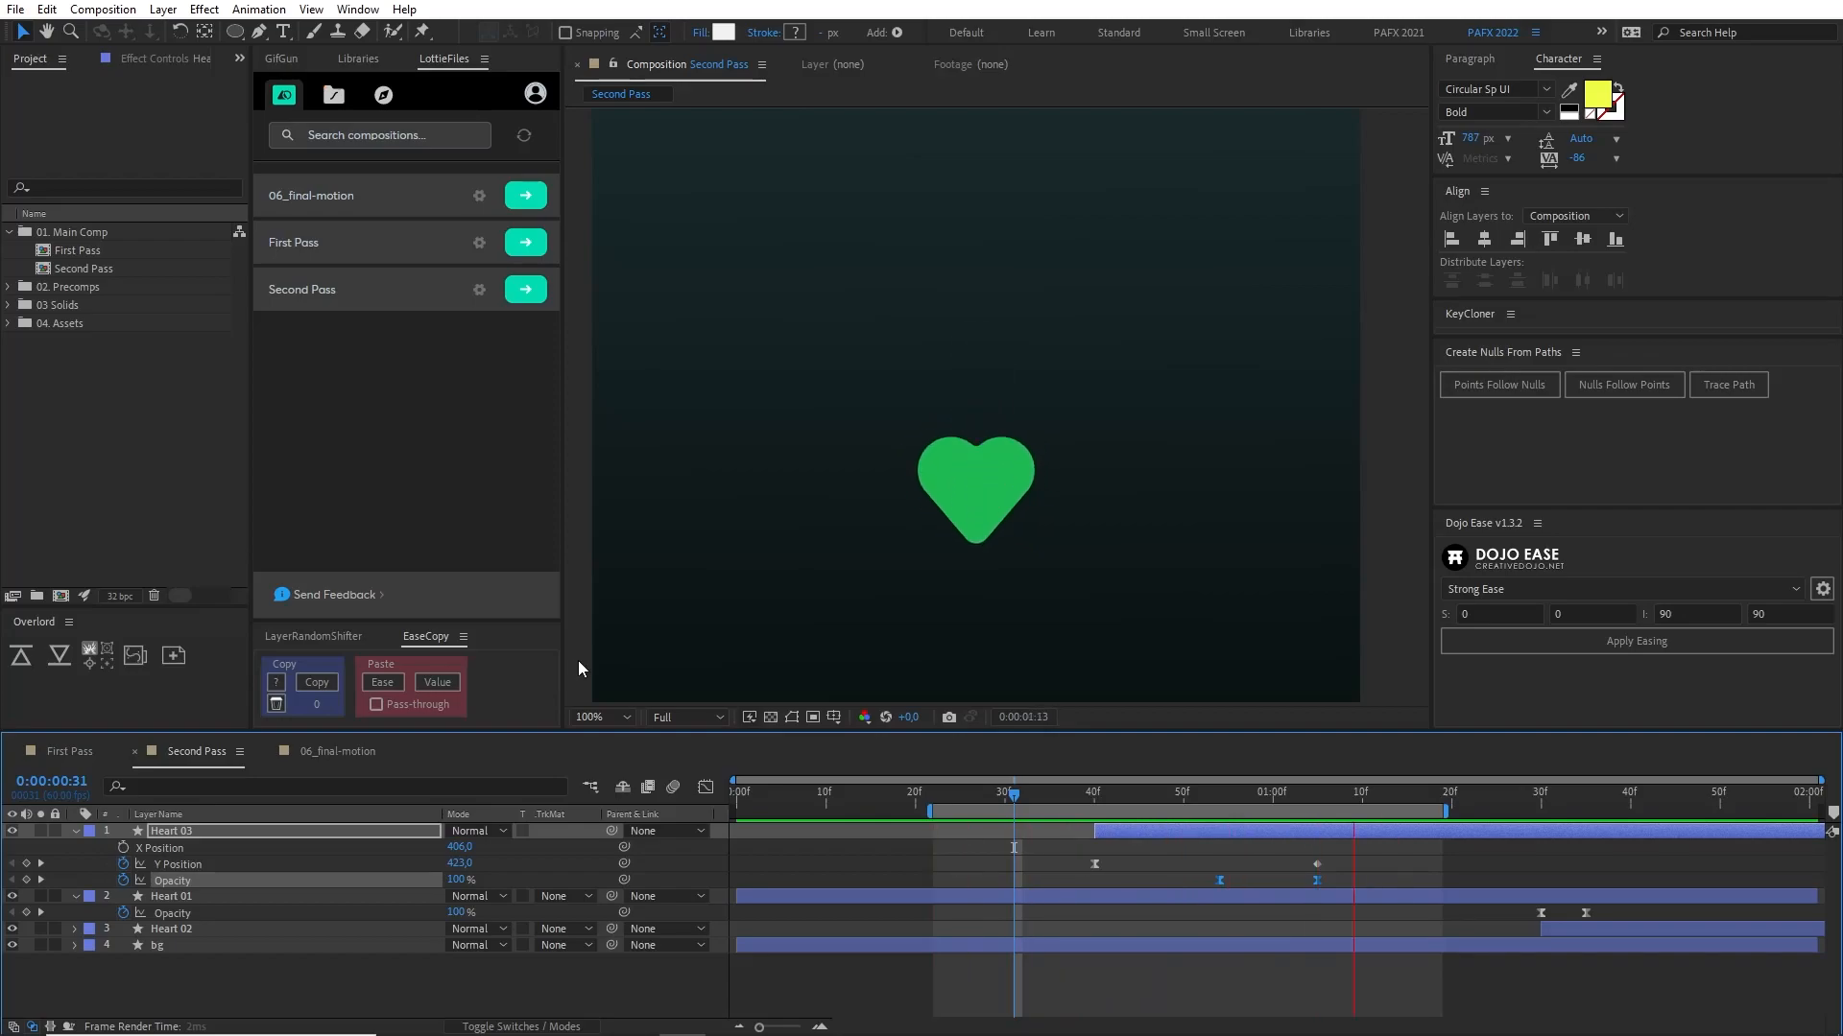
# Step: After checking the reference, keyframe Heart 03's X Position at frame 40 and set its start position to X 417, Y 409
pyautogui.click(1103, 798)
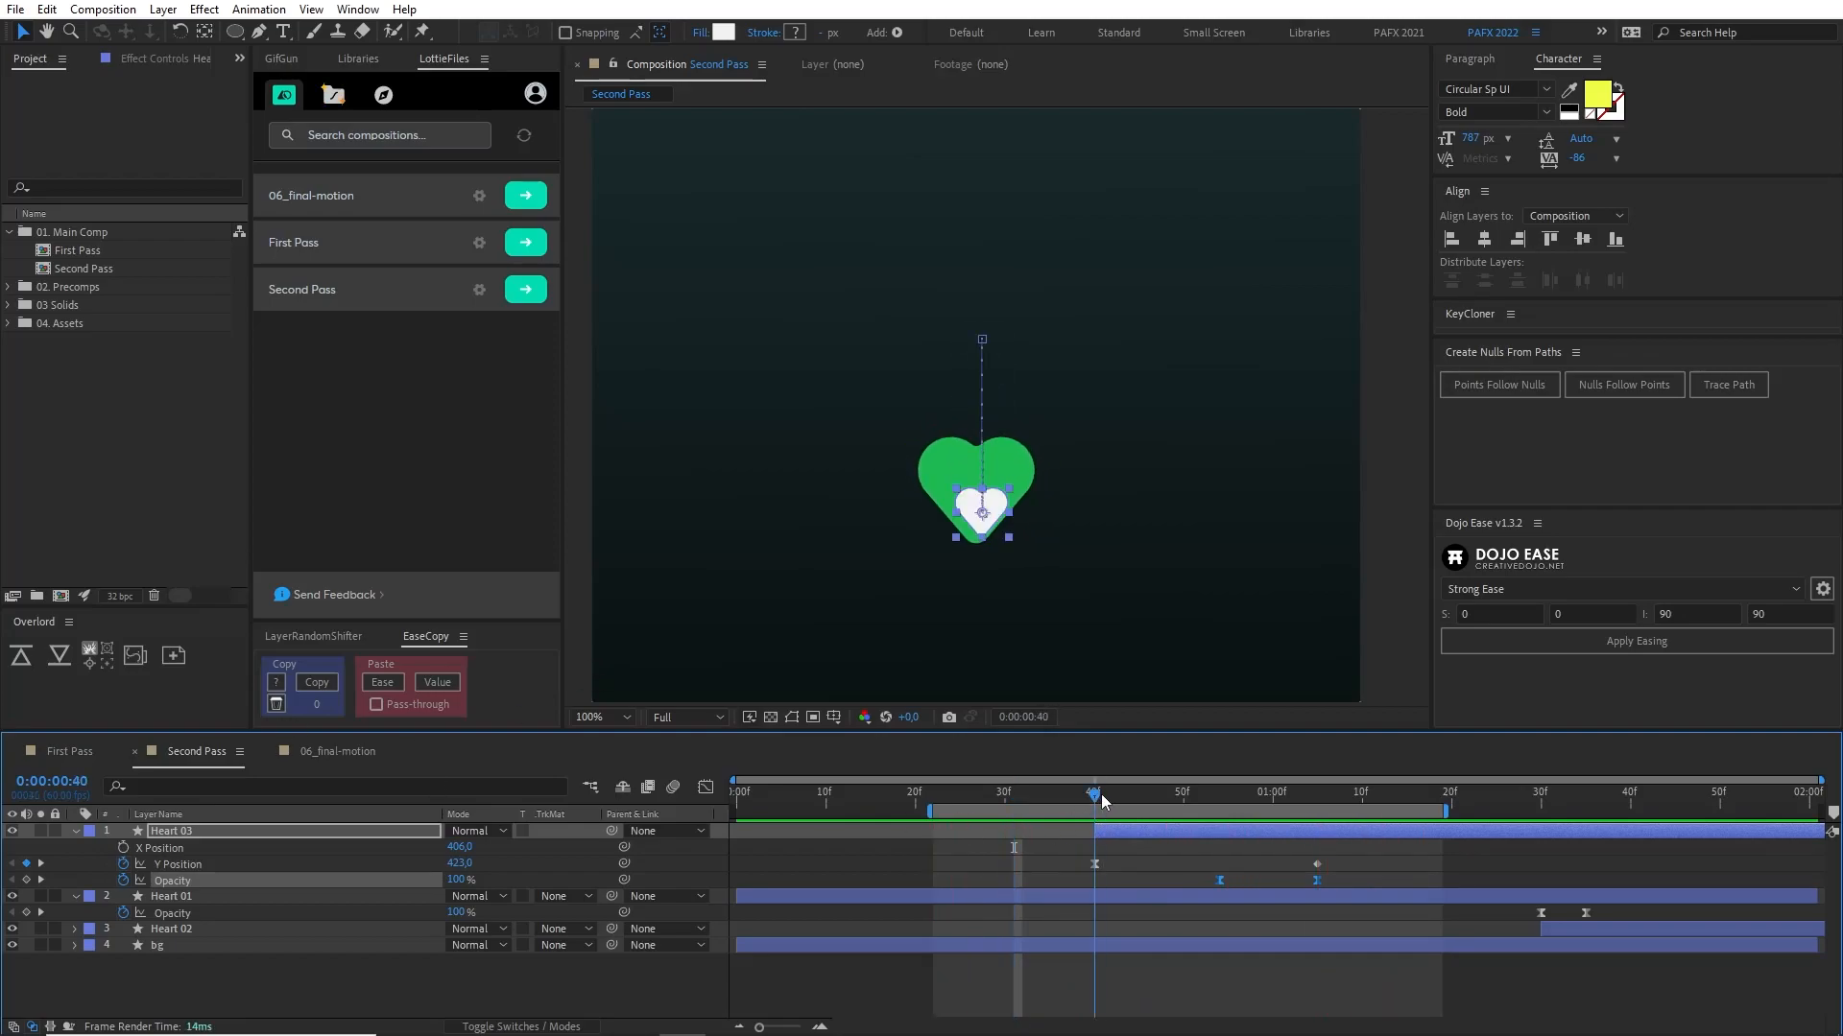
pyautogui.click(173, 850)
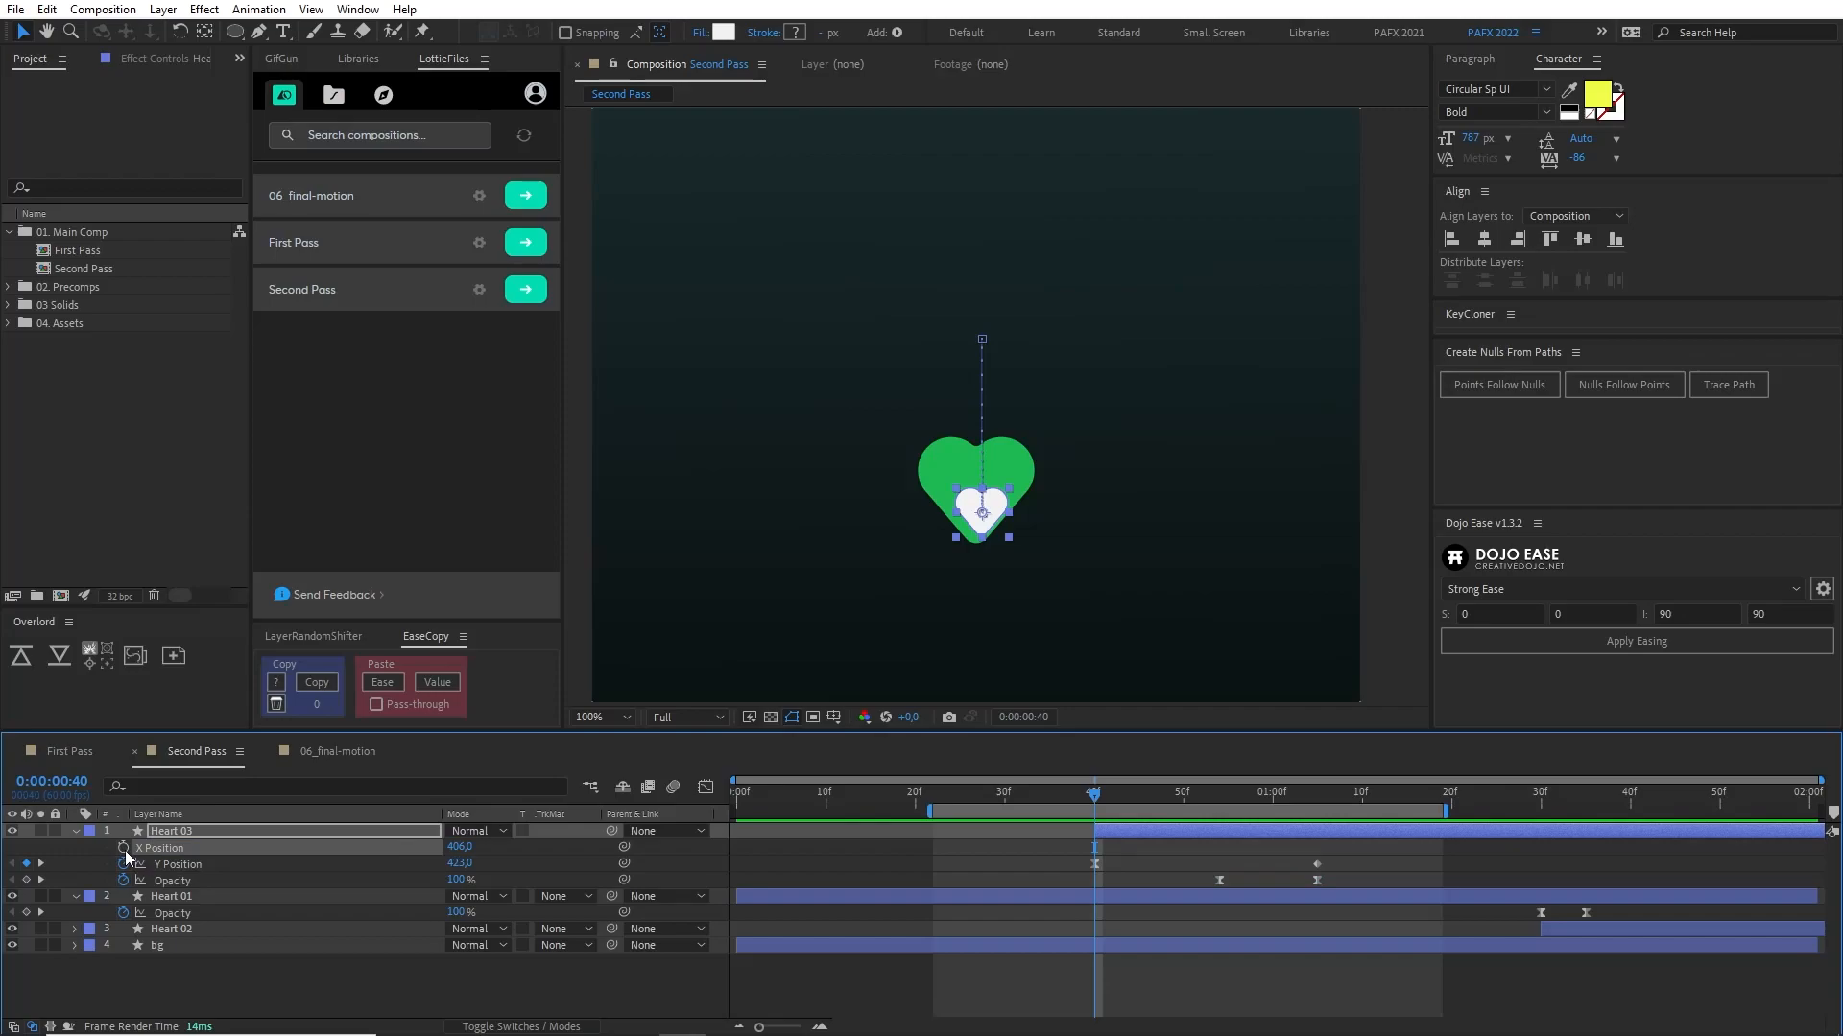
pyautogui.moveTo(1108, 789); pyautogui.dragTo(1316, 809)
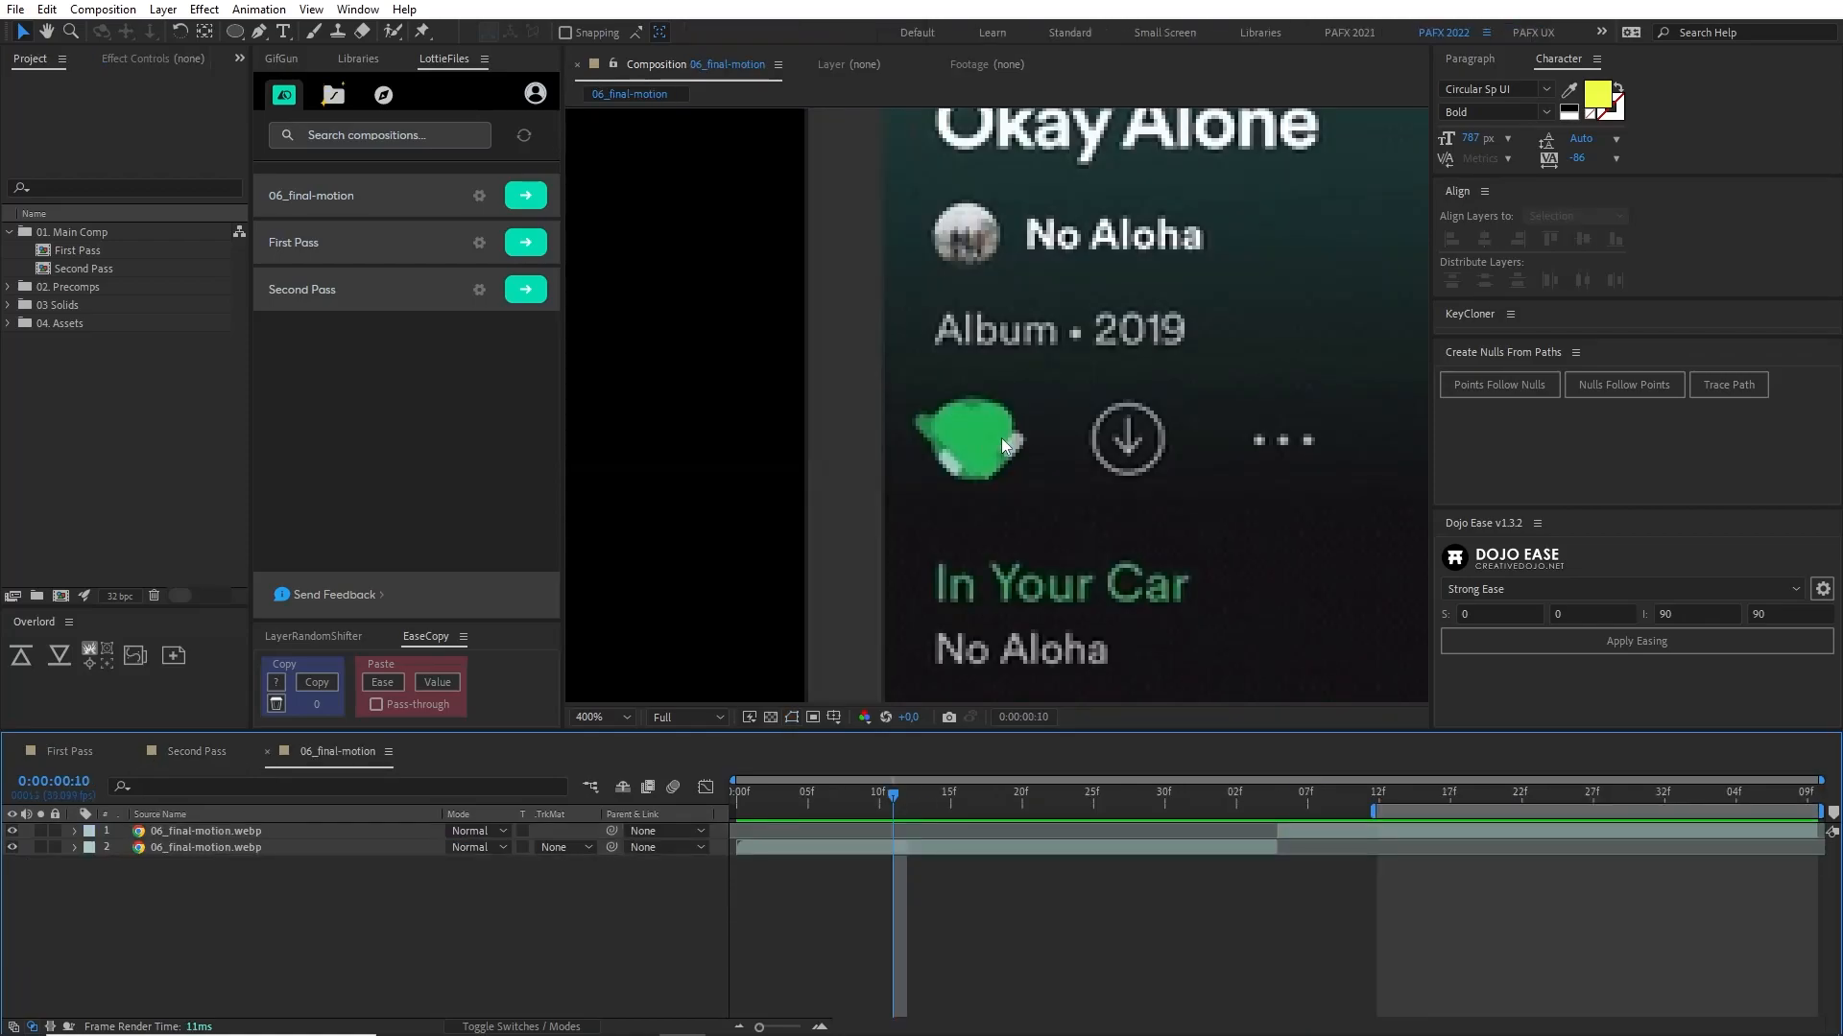
pyautogui.moveTo(908, 791); pyautogui.dragTo(998, 782)
pyautogui.click(197, 752)
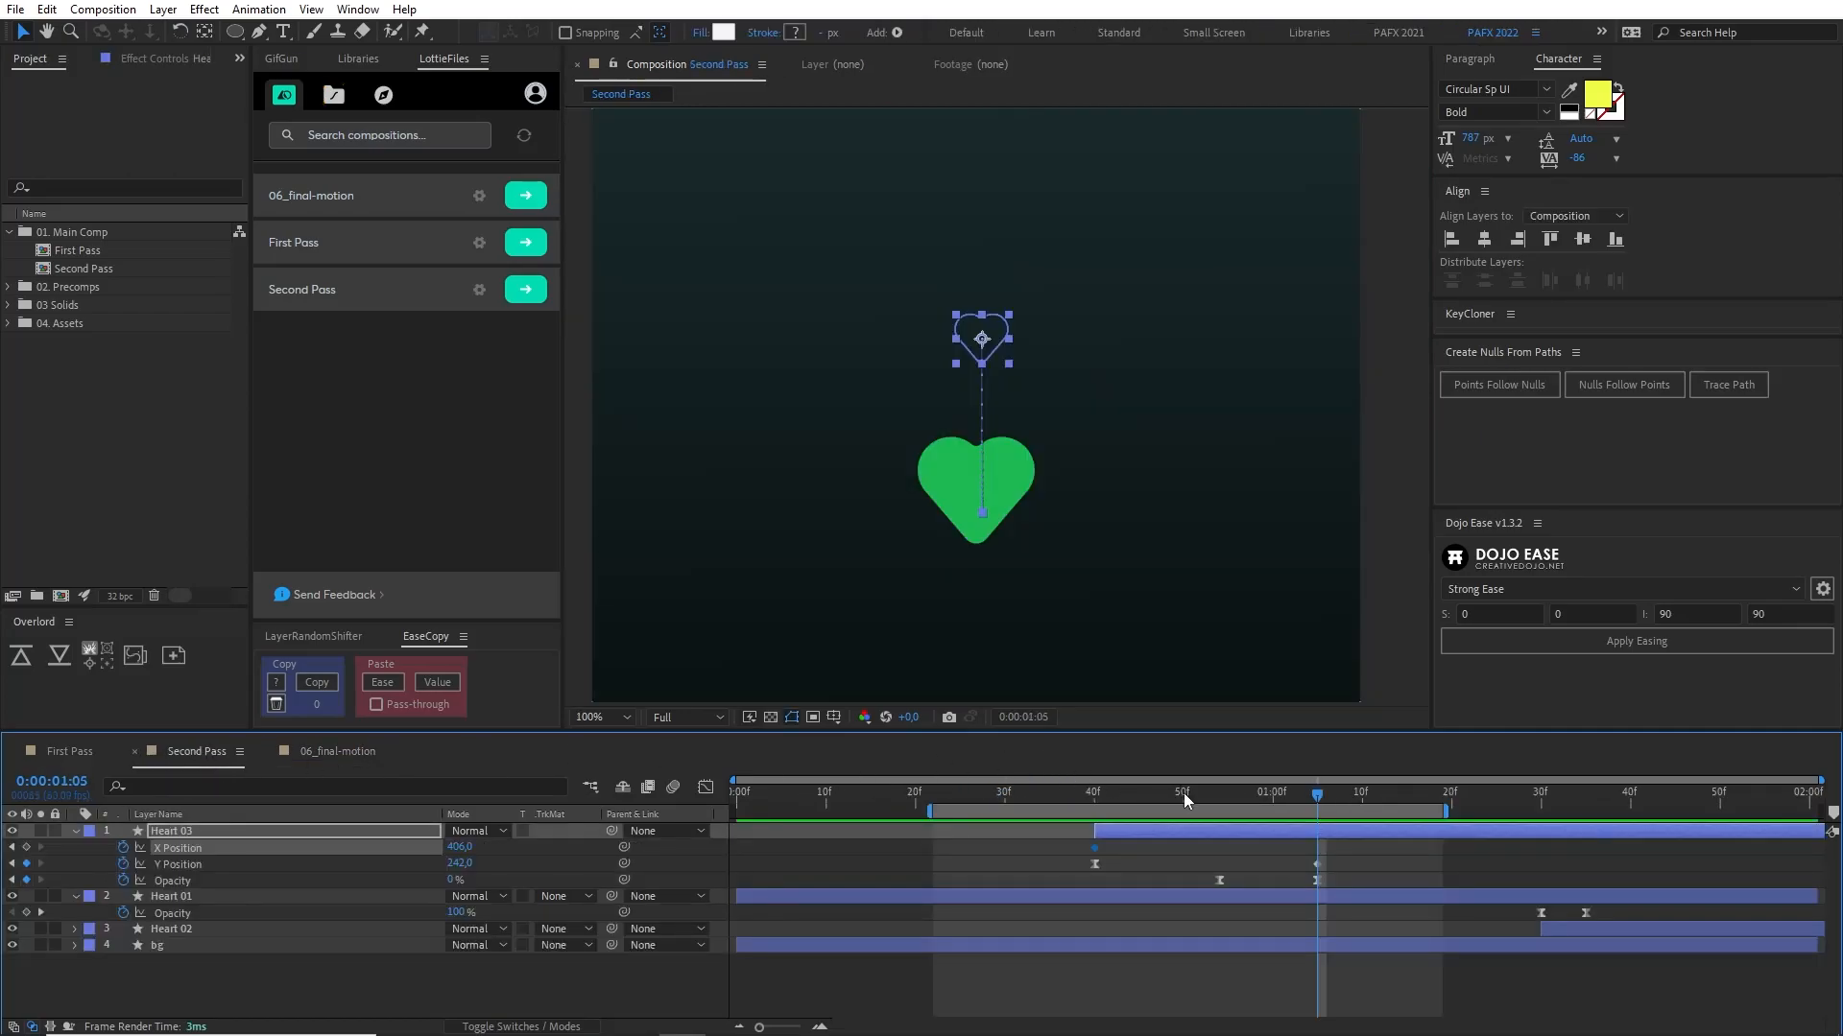
pyautogui.moveTo(1187, 798); pyautogui.dragTo(1109, 811)
pyautogui.moveTo(459, 866); pyautogui.dragTo(473, 851)
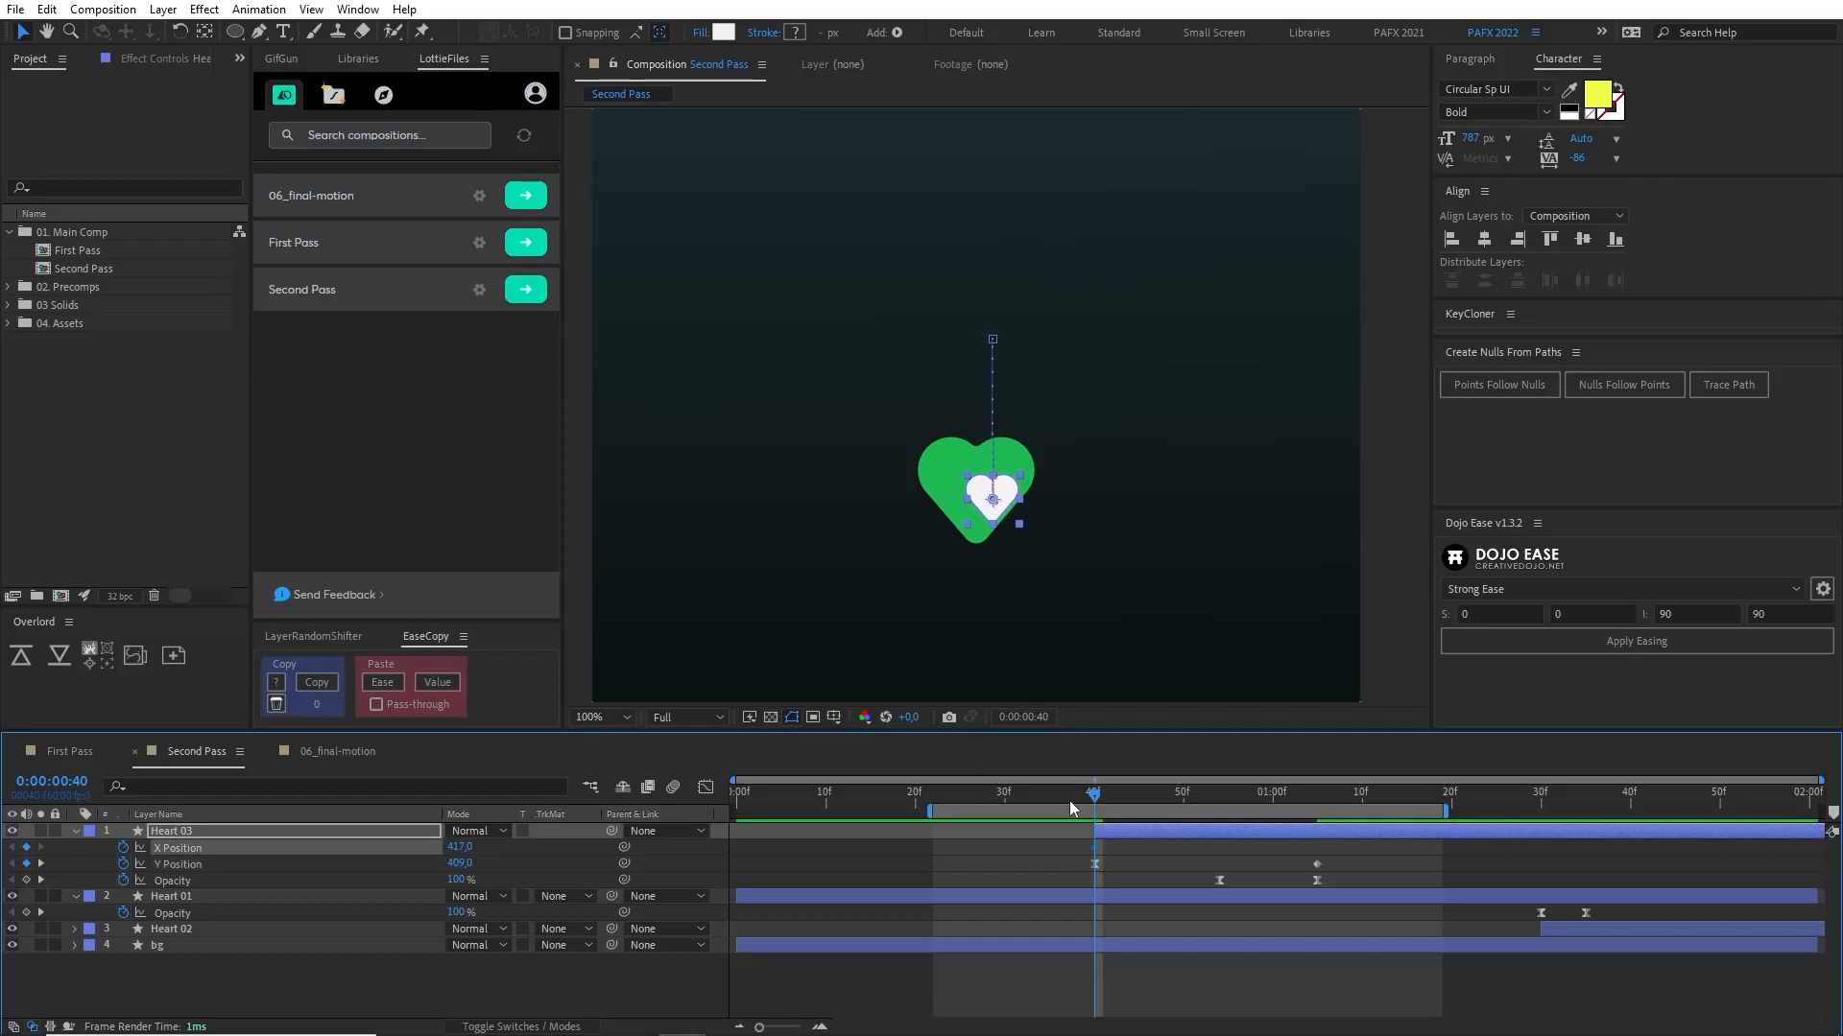
# Step: Set Heart 03's X Position to 503 at 0:00:01:05, and smooth that keyframe's easing in the speed graph
pyautogui.moveTo(1099, 799); pyautogui.dragTo(1314, 827)
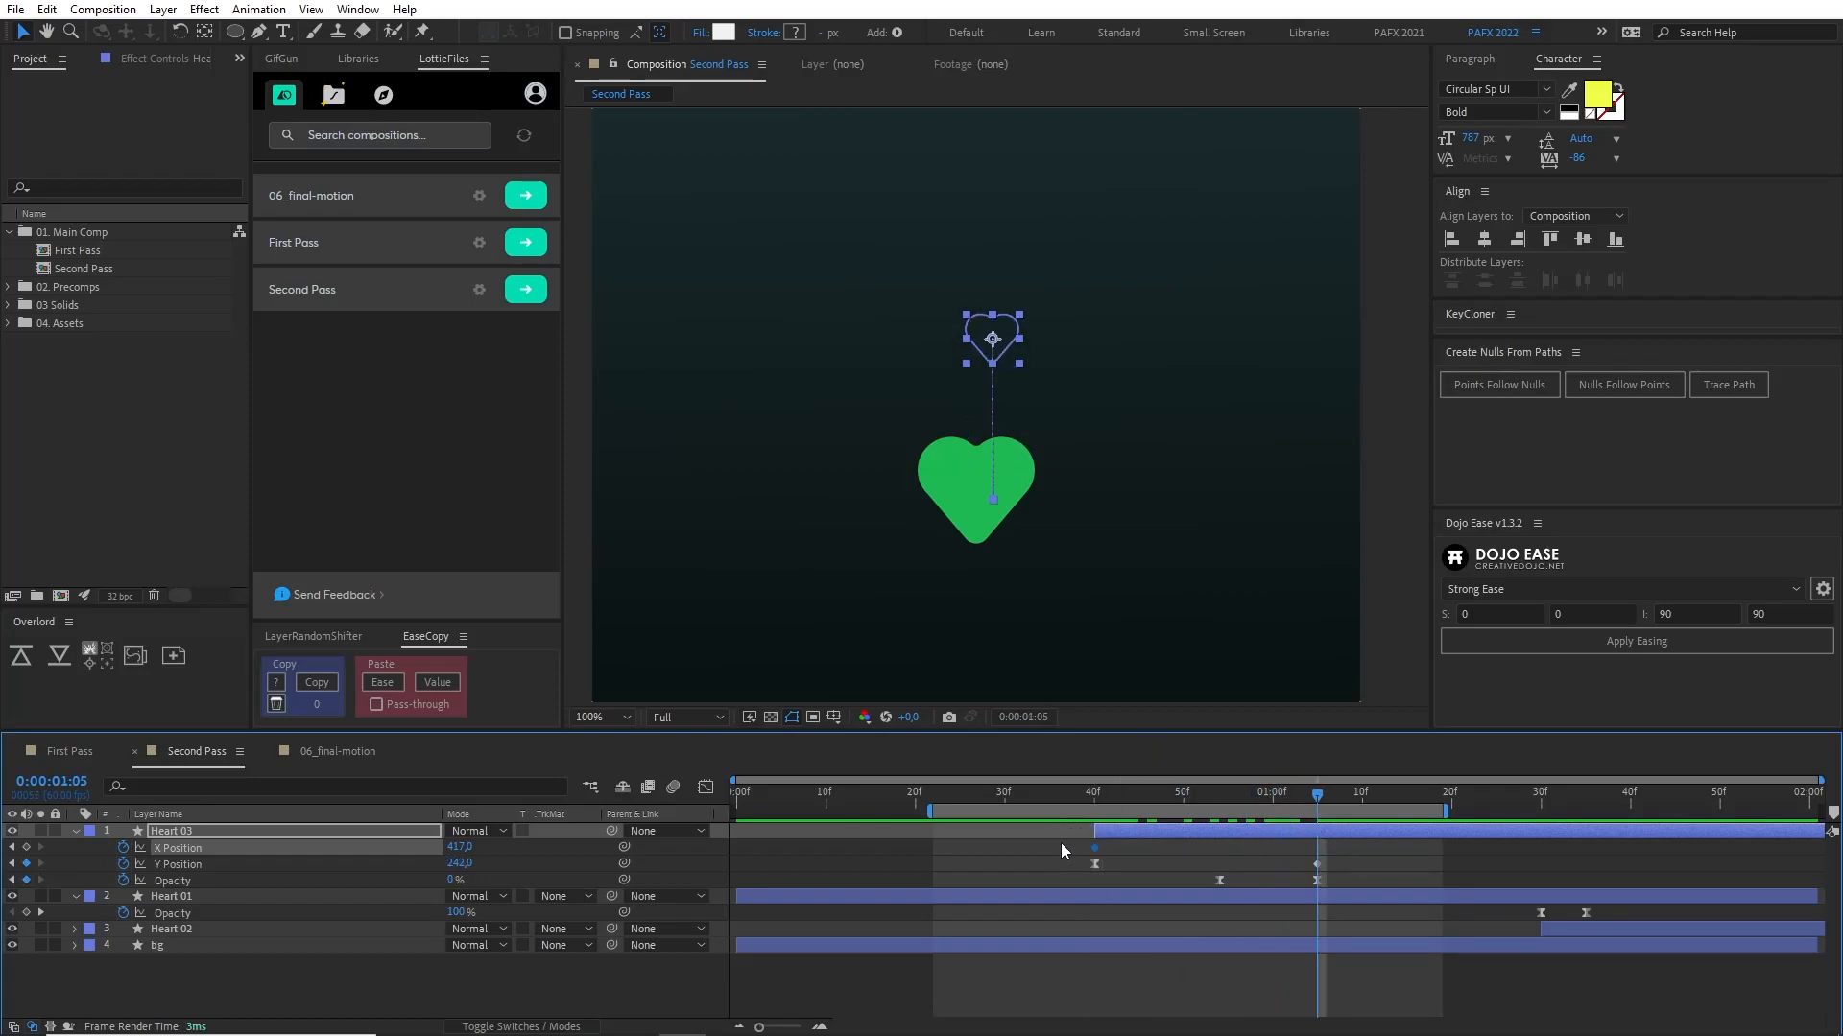
pyautogui.moveTo(459, 847)
pyautogui.mouseDown()
pyautogui.moveTo(554, 862)
pyautogui.moveTo(466, 848)
pyautogui.mouseUp()
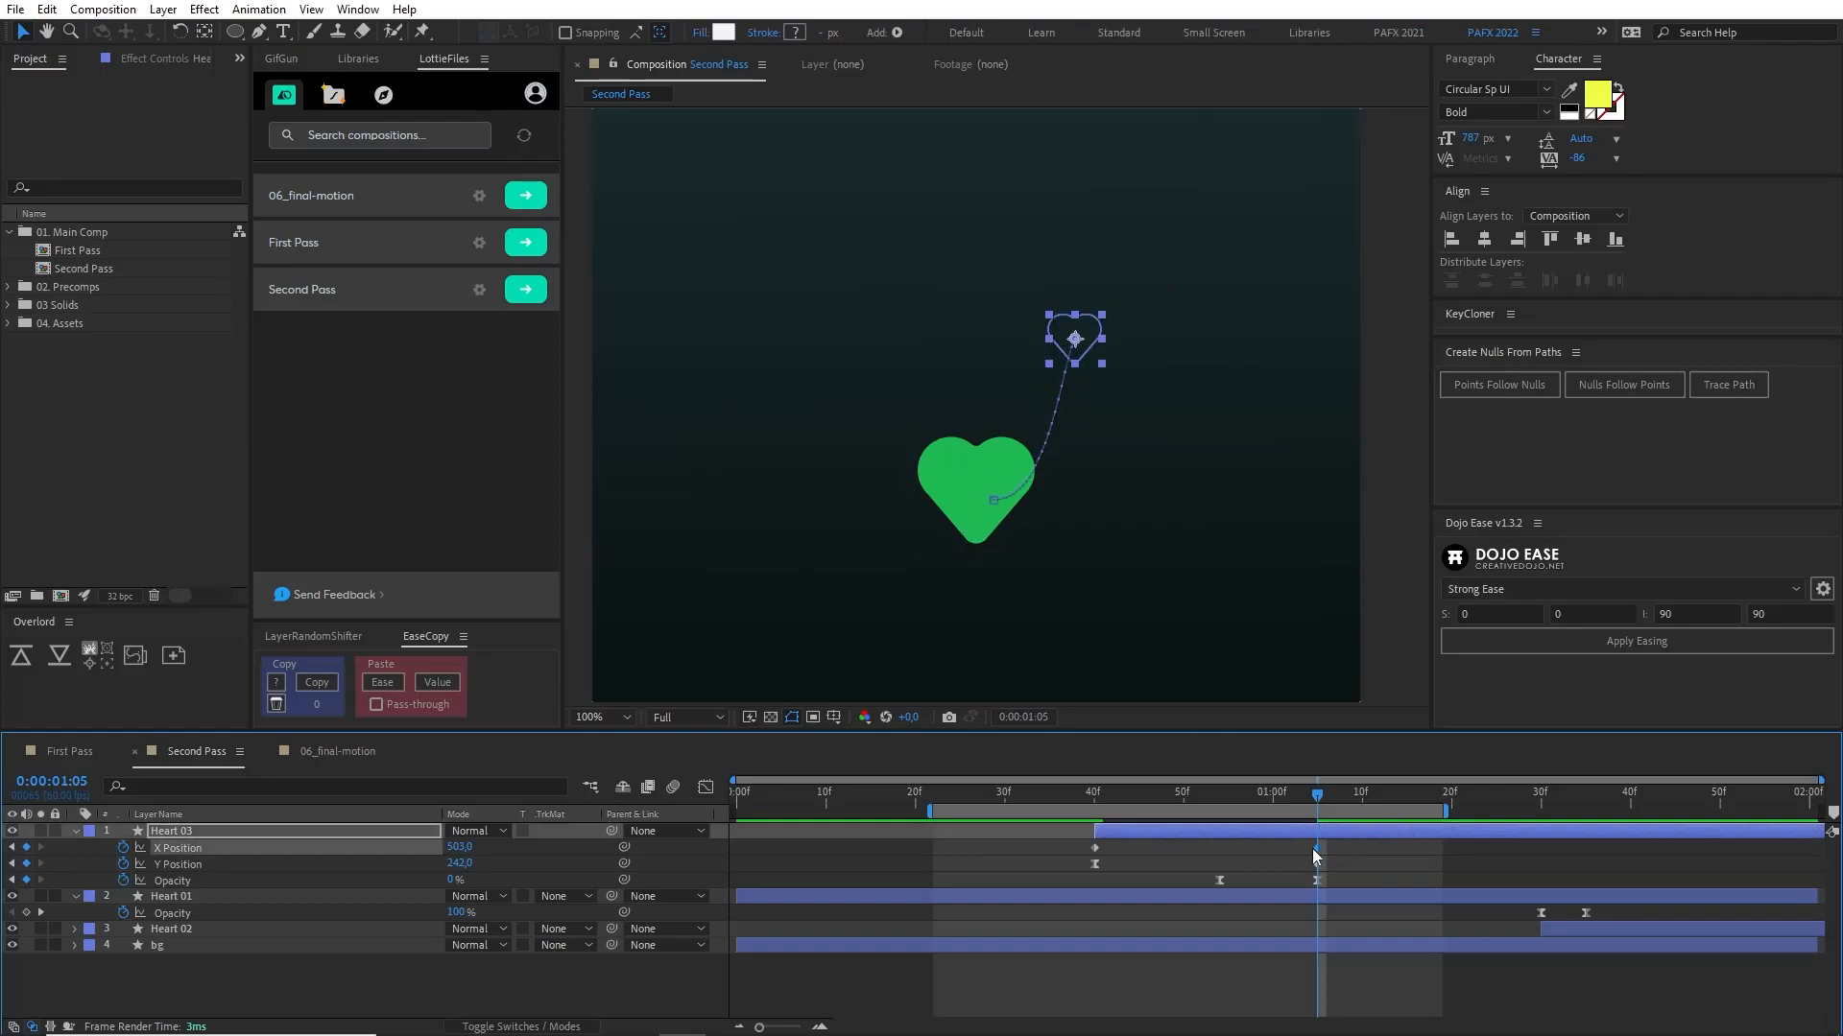
pyautogui.press('F9')
pyautogui.click(705, 788)
pyautogui.moveTo(1282, 979)
pyautogui.mouseDown()
pyautogui.moveTo(1240, 981)
pyautogui.moveTo(1268, 989)
pyautogui.mouseUp()
pyautogui.click(962, 795)
pyautogui.press('space')
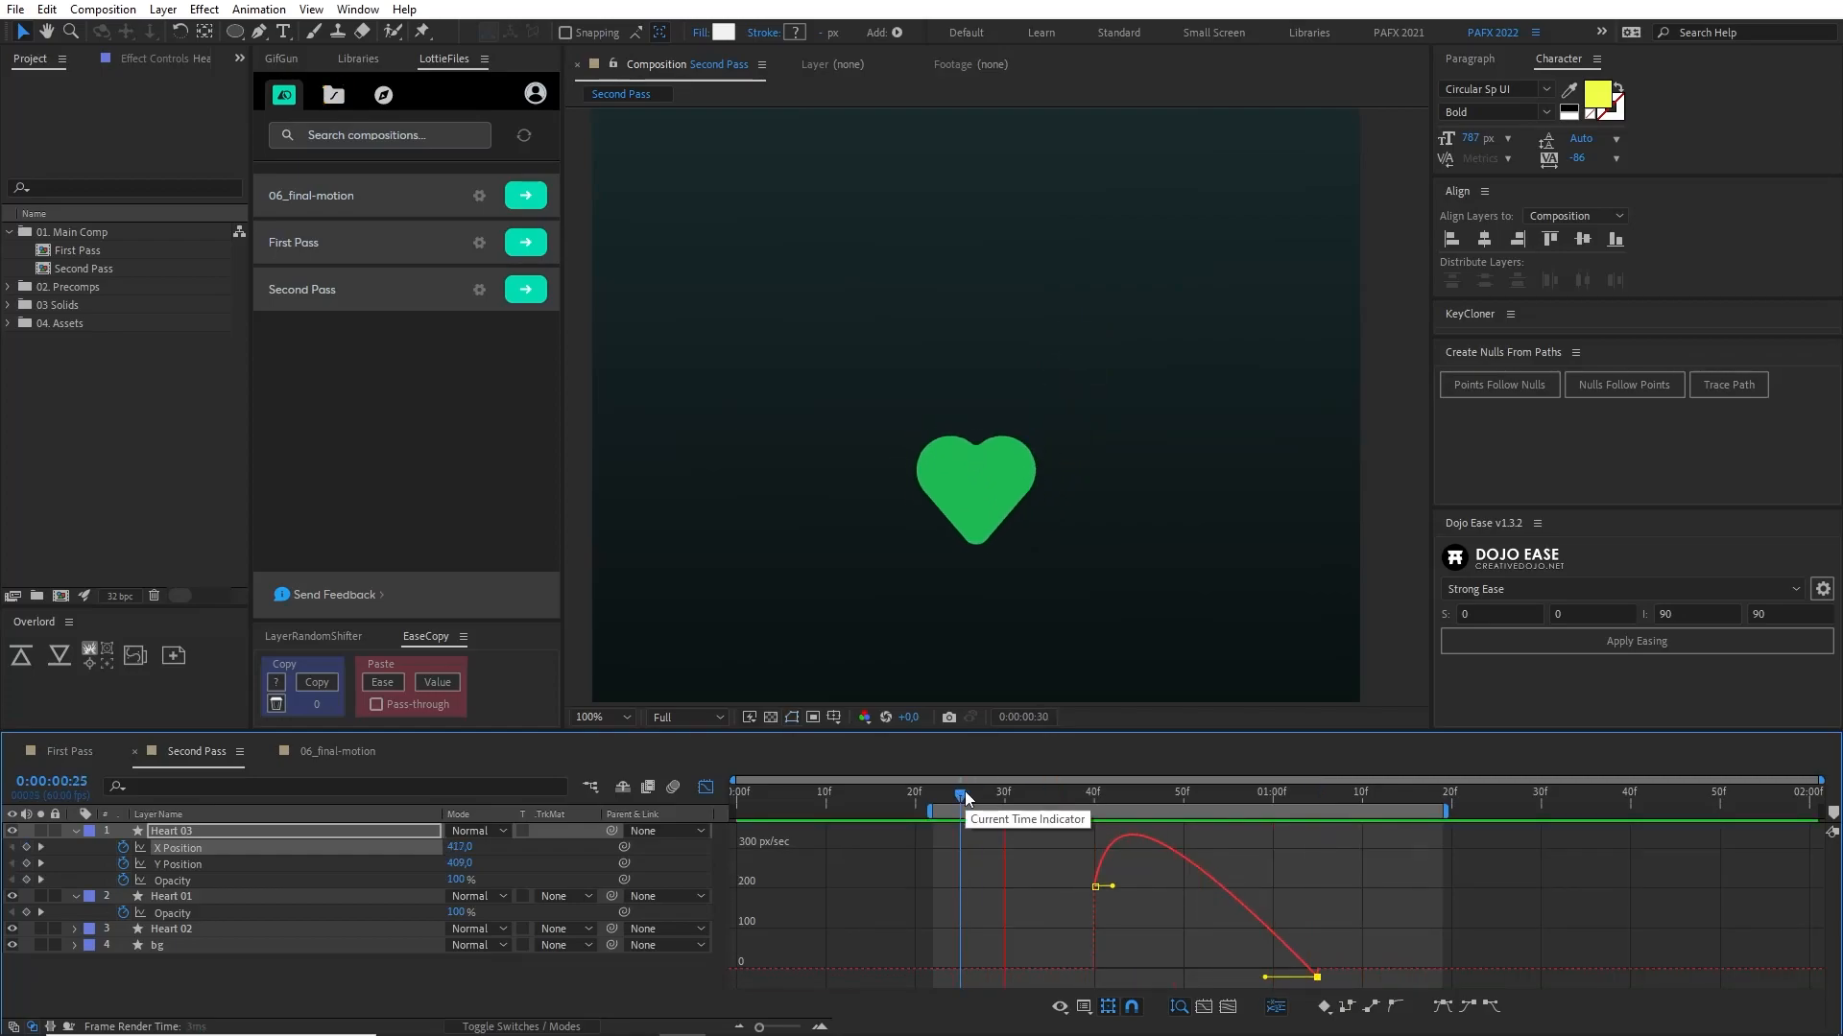
# Step: Shift the Heart 03 layer earlier to start at frame 17, then preview from a work area starting at frame 4
pyautogui.press('u')
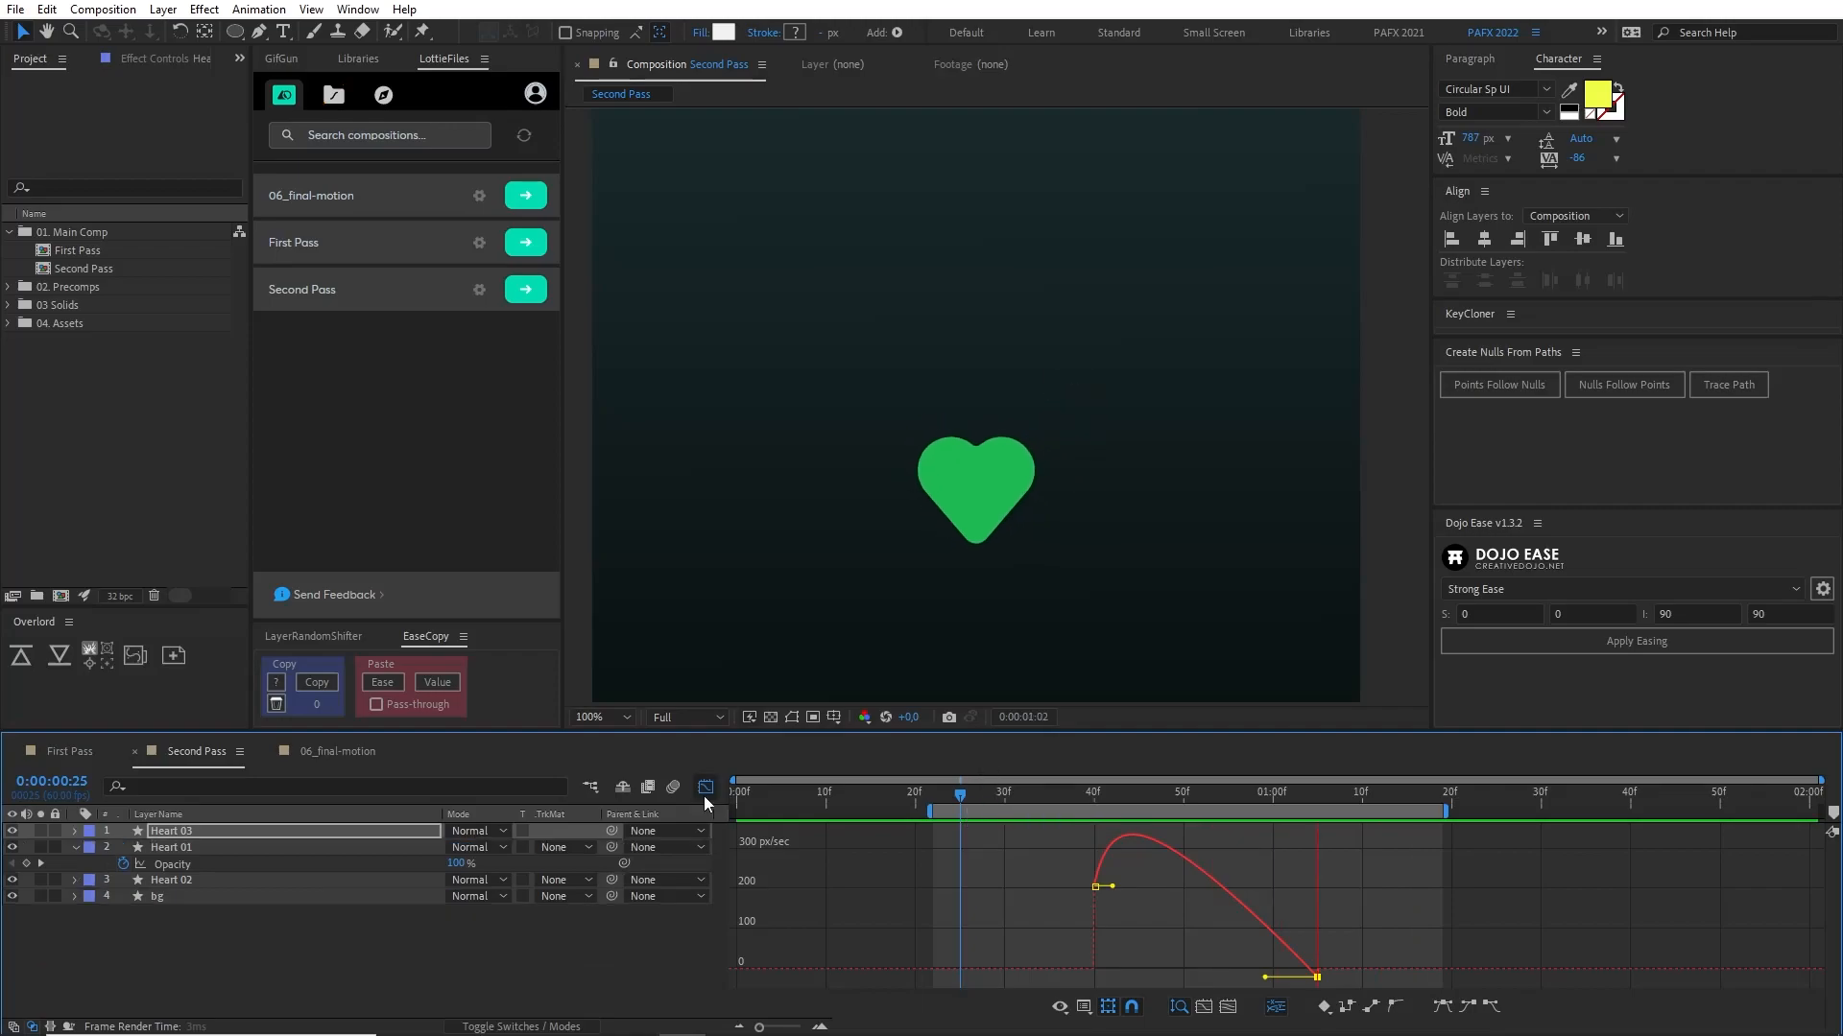
pyautogui.click(705, 788)
pyautogui.moveTo(975, 798); pyautogui.dragTo(897, 809)
pyautogui.moveTo(1084, 835); pyautogui.dragTo(925, 838)
pyautogui.moveTo(812, 797); pyautogui.dragTo(754, 791)
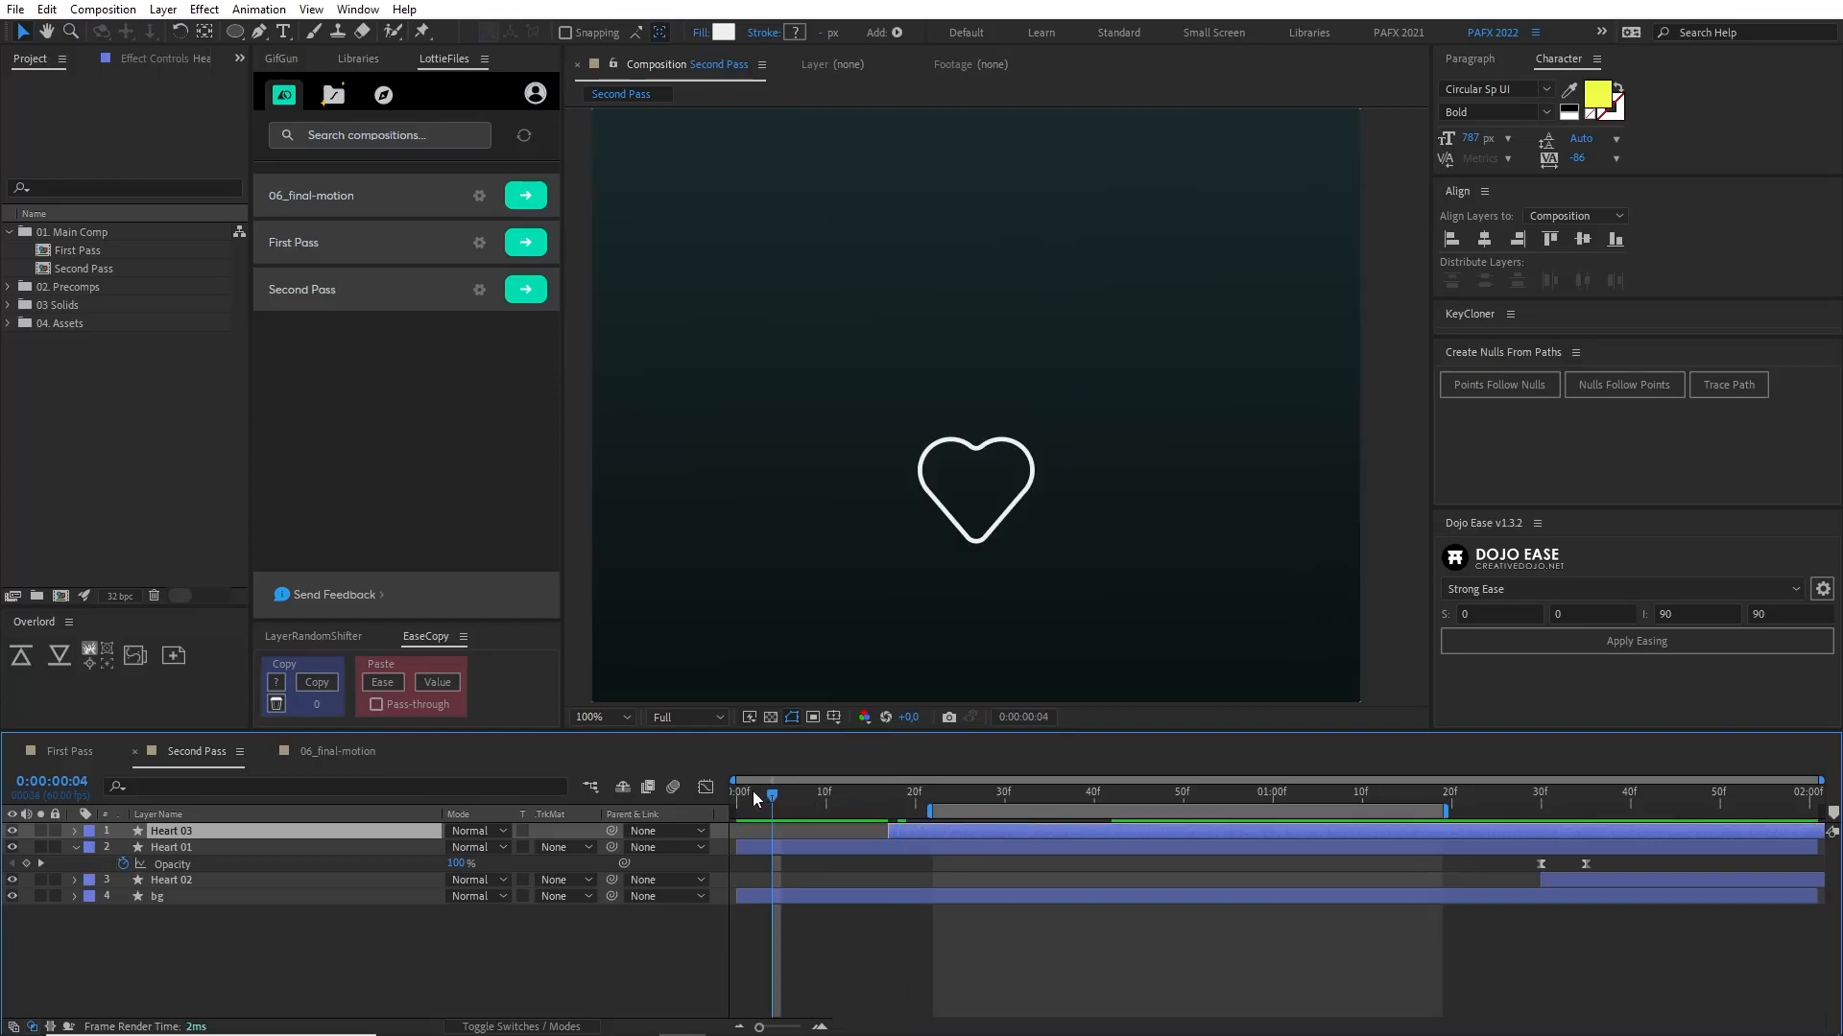
pyautogui.press('space')
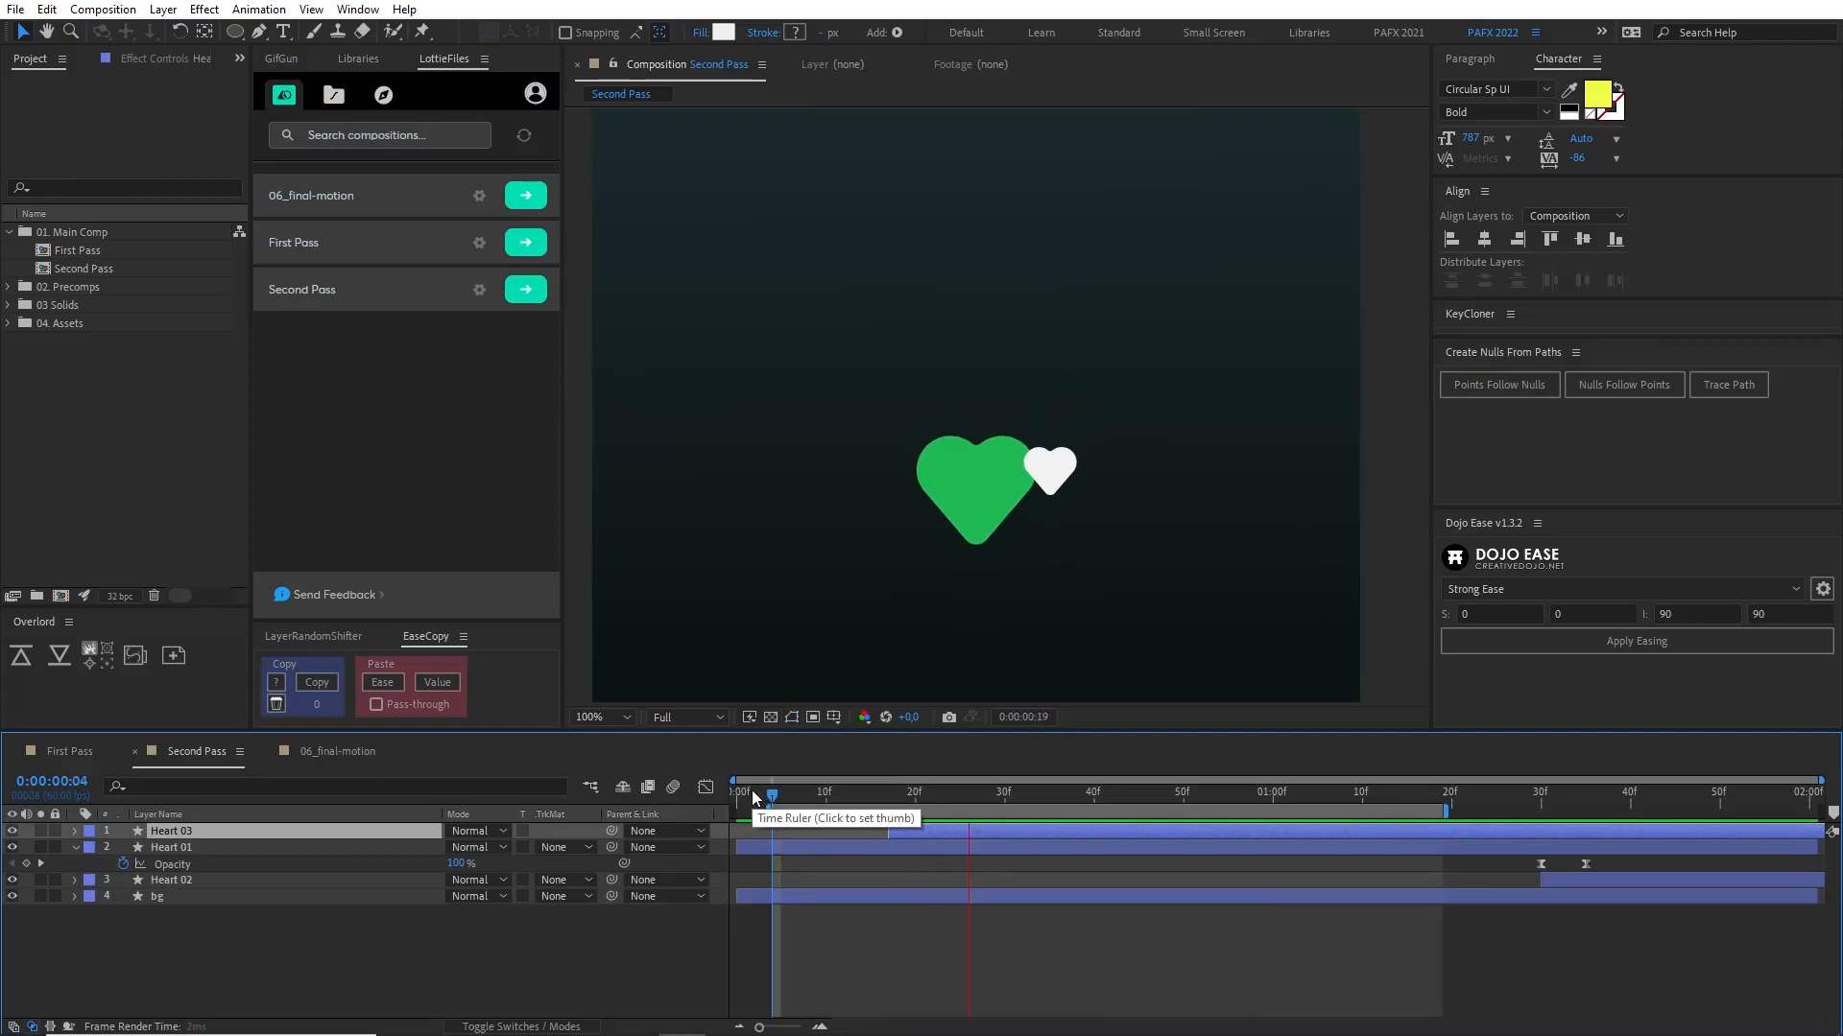
# Step: Rename the Heart 03 layer to Explosion Heart 01 and place it below Heart 02
pyautogui.press('Return')
pyautogui.press('Return')
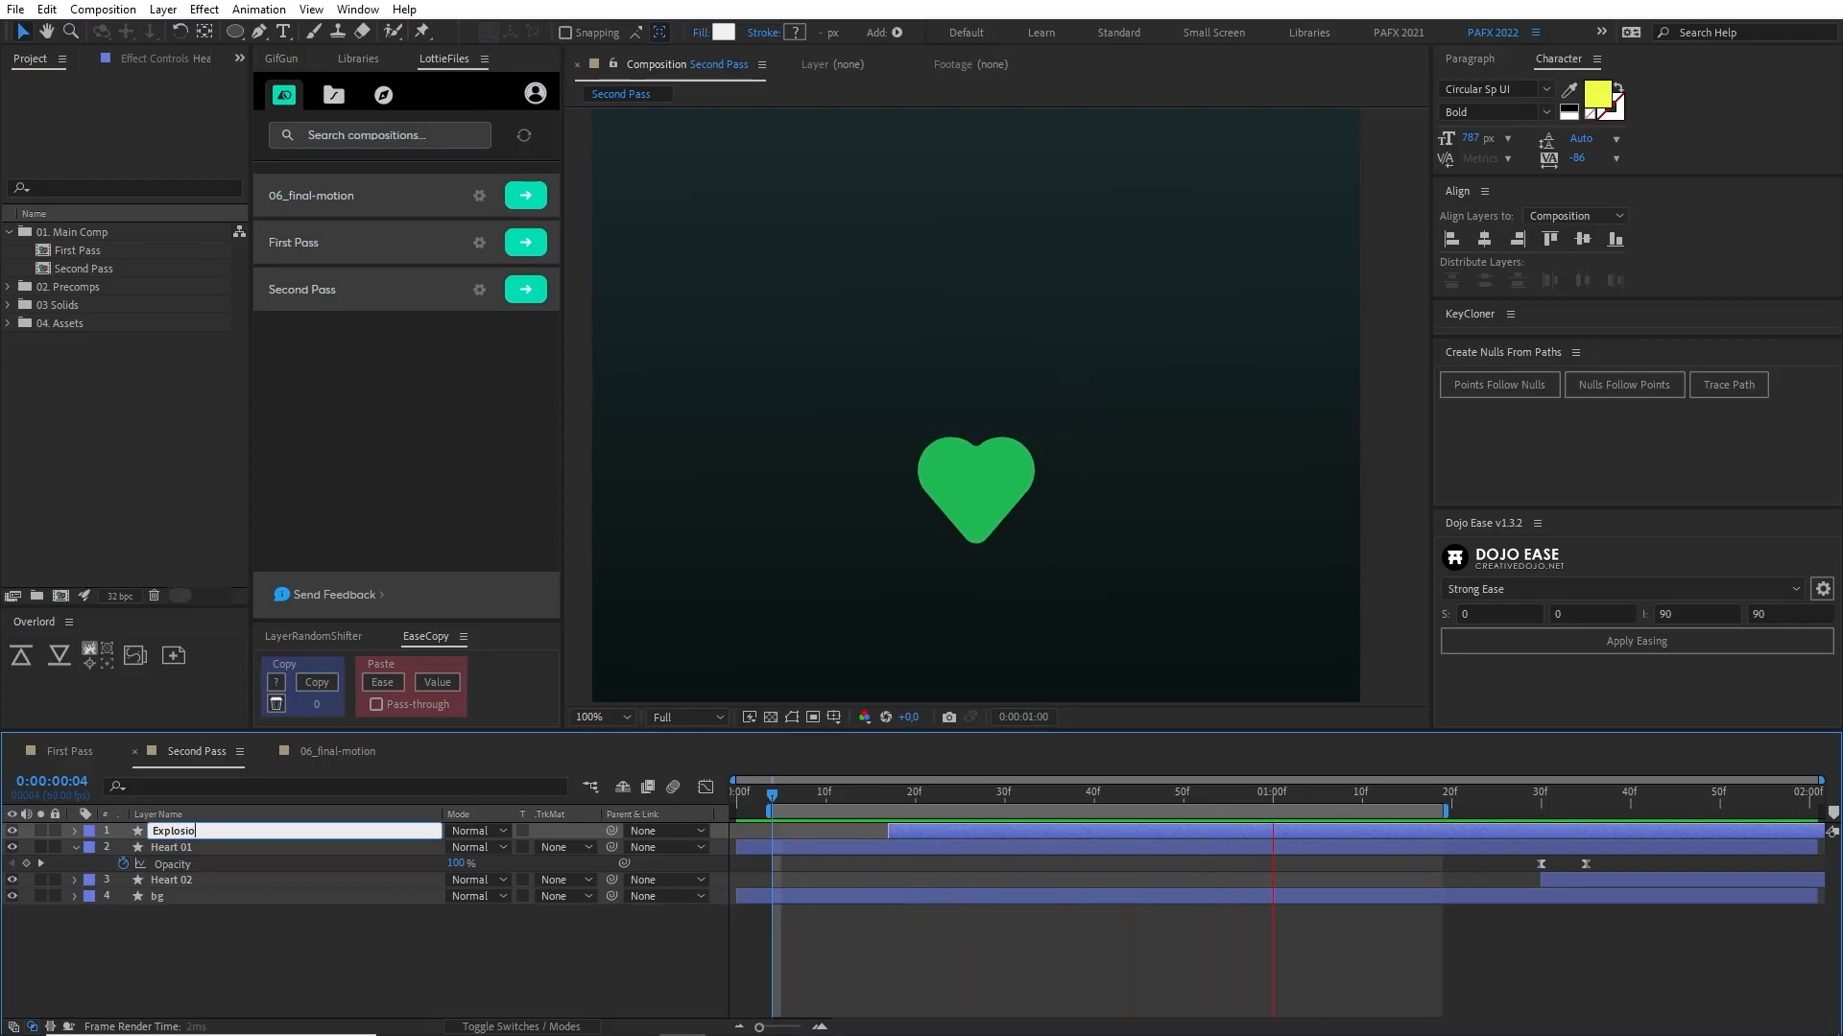
pyautogui.write('Explosion Heart 01')
pyautogui.press('Return')
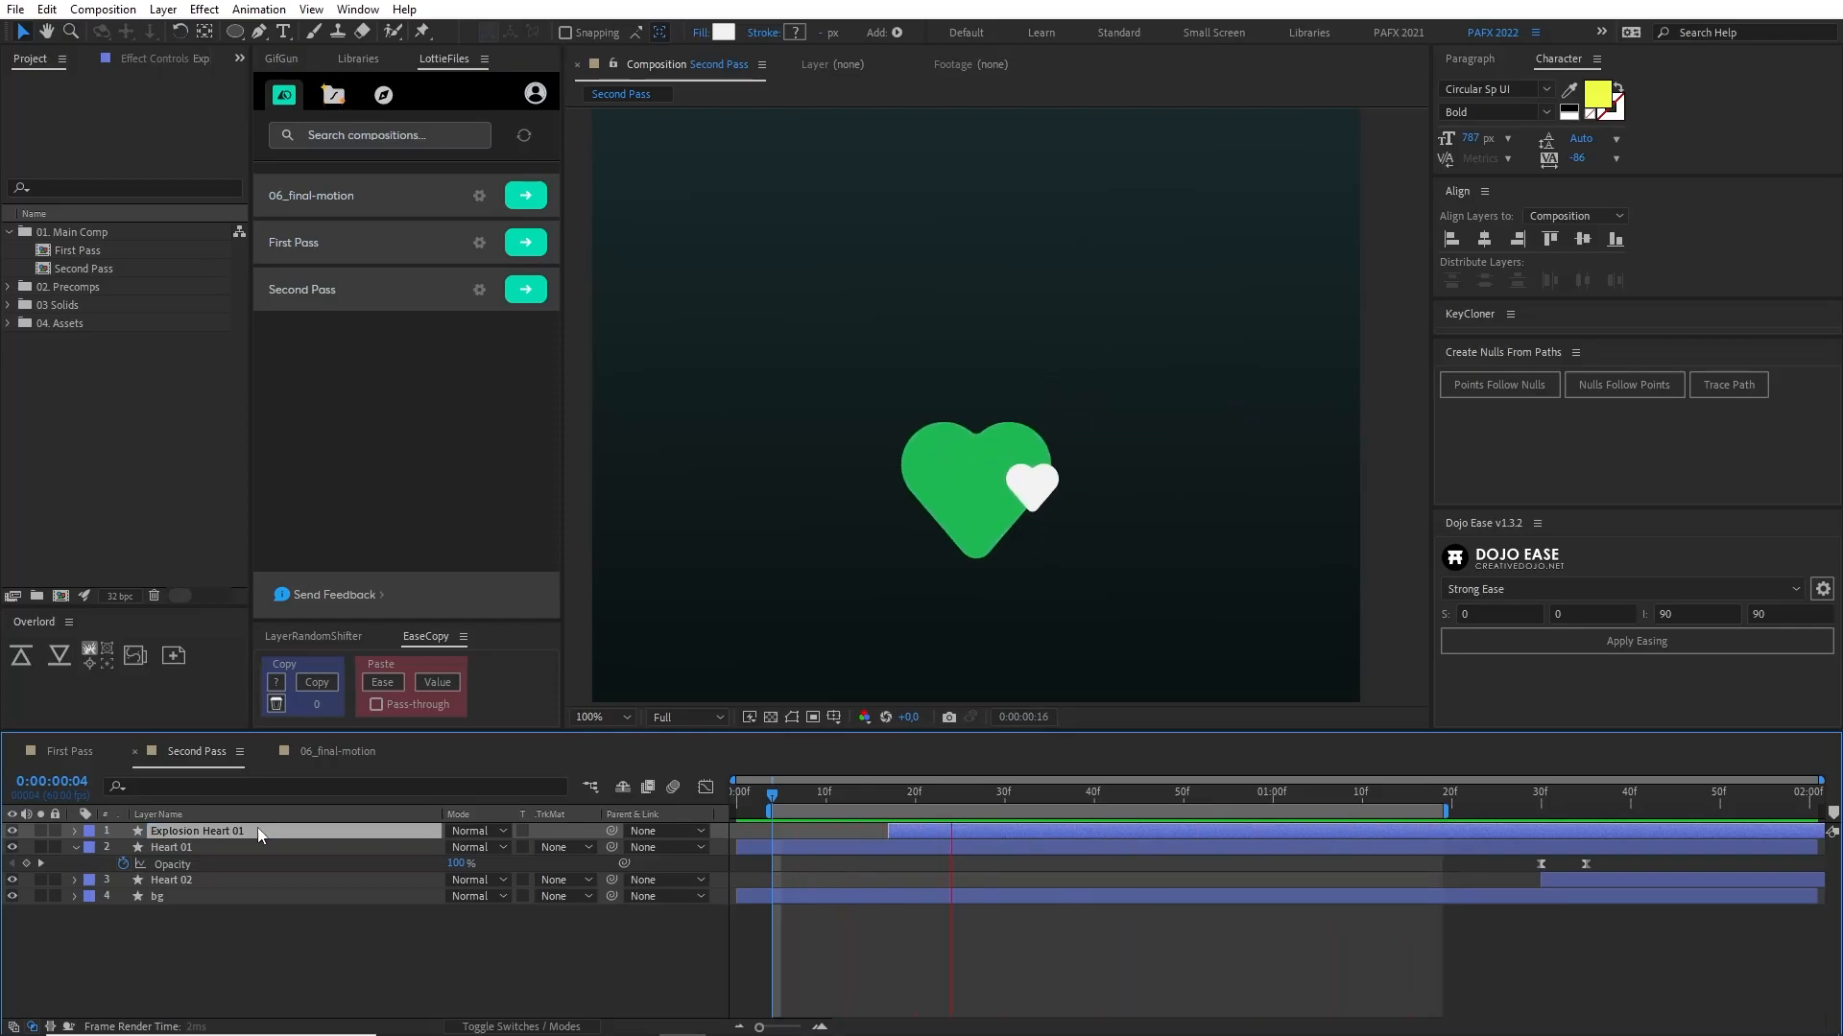
pyautogui.moveTo(283, 837); pyautogui.dragTo(303, 893)
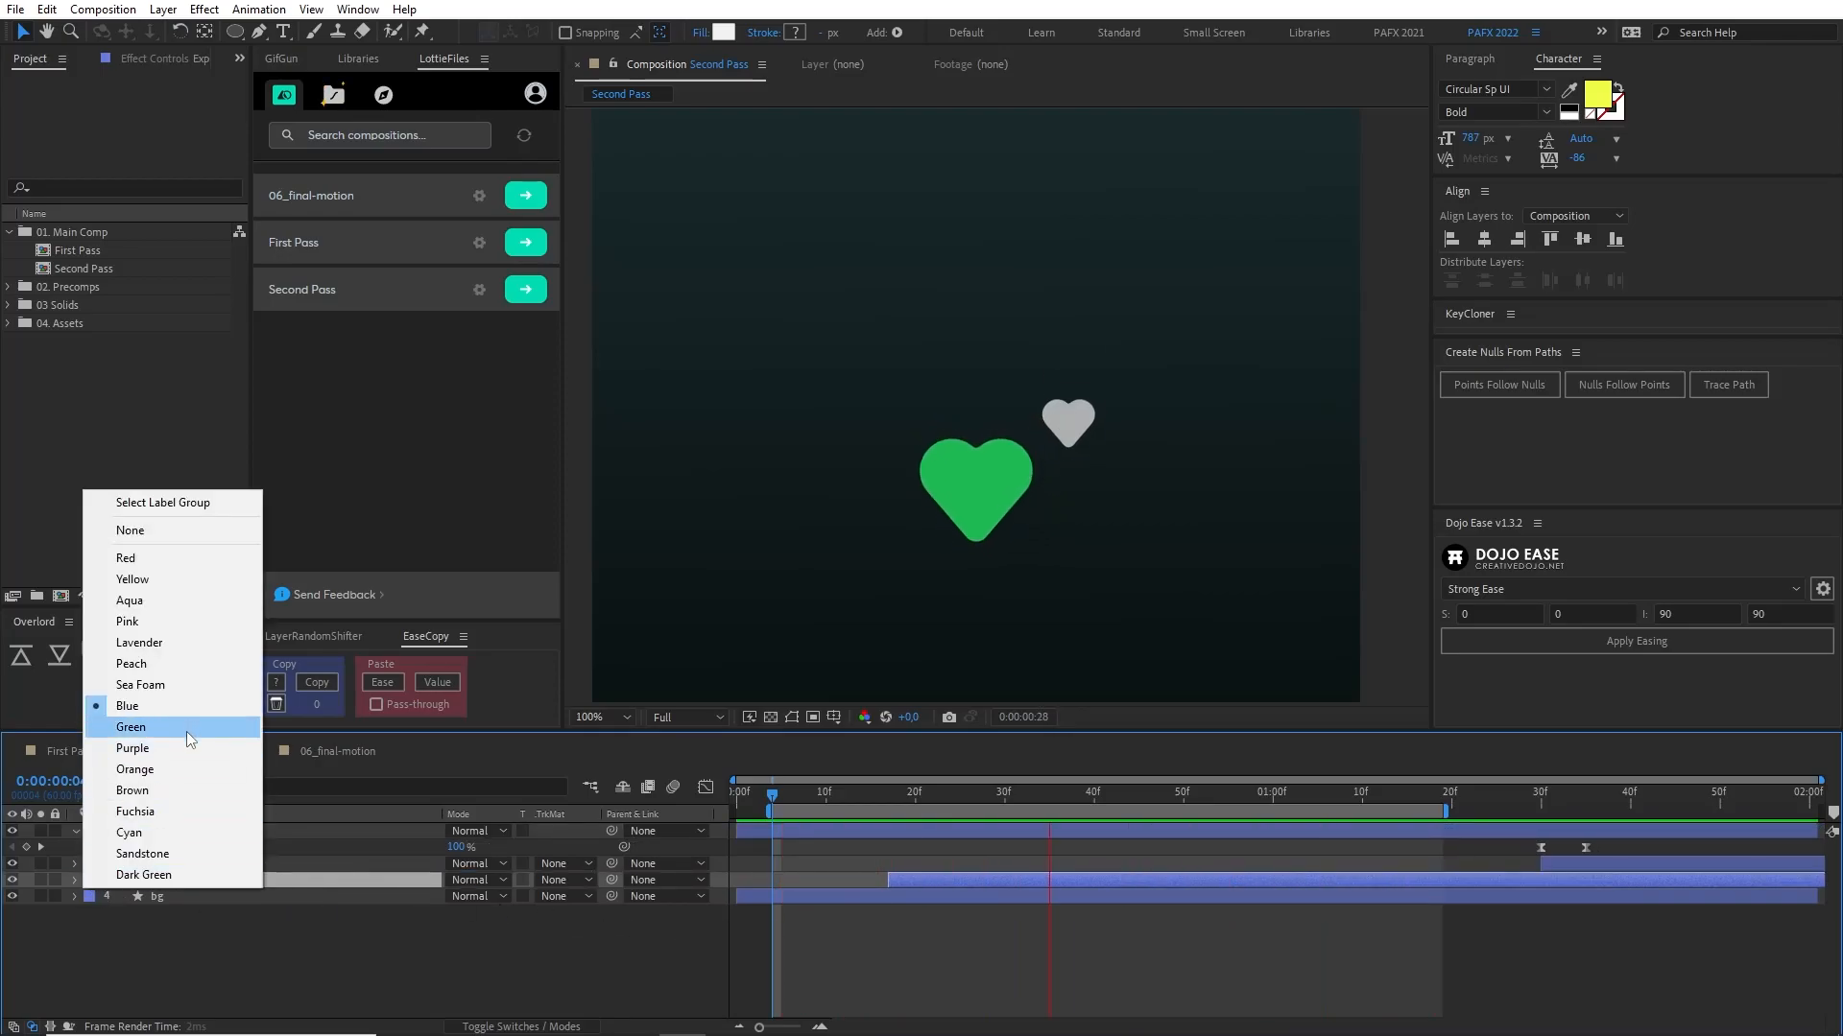
# Step: Label Explosion Heart 01 purple and the Heart 01 and Heart 02 layers orange
pyautogui.click(133, 748)
pyautogui.click(170, 864)
pyautogui.keyDown('shift'); pyautogui.click(175, 829); pyautogui.keyUp('shift')
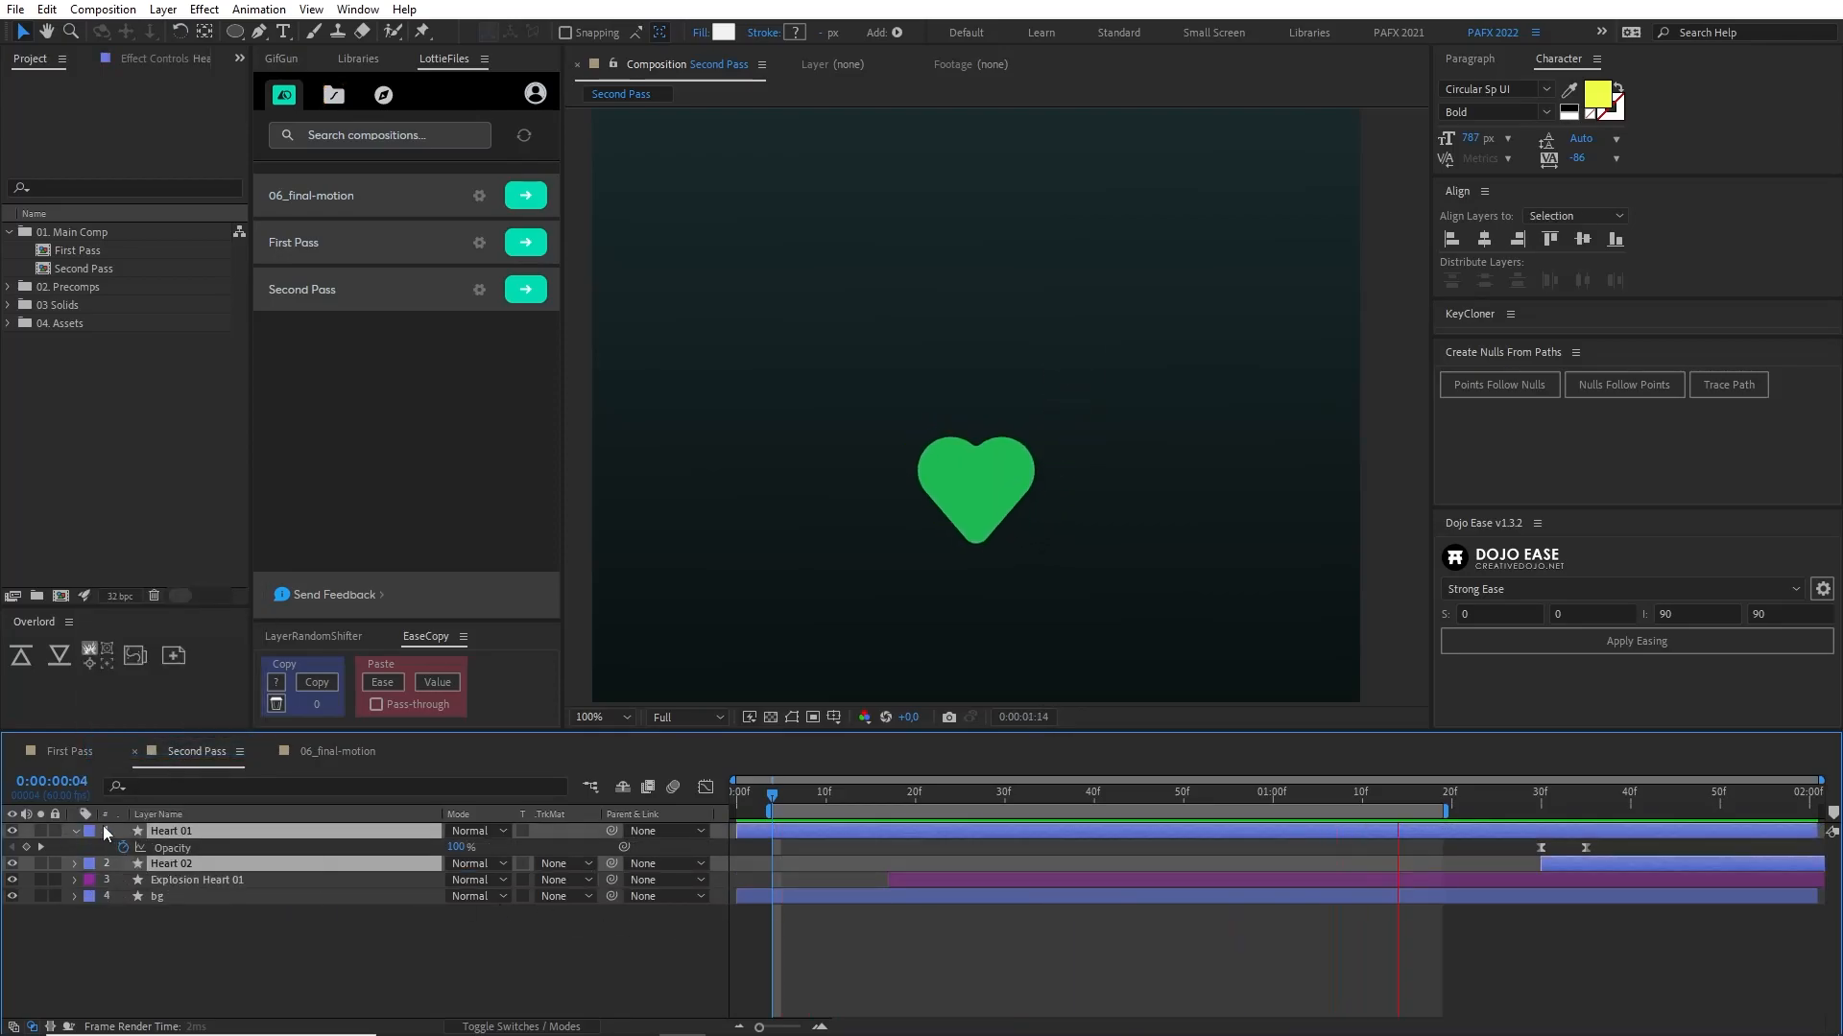
pyautogui.click(76, 831)
pyautogui.click(89, 831)
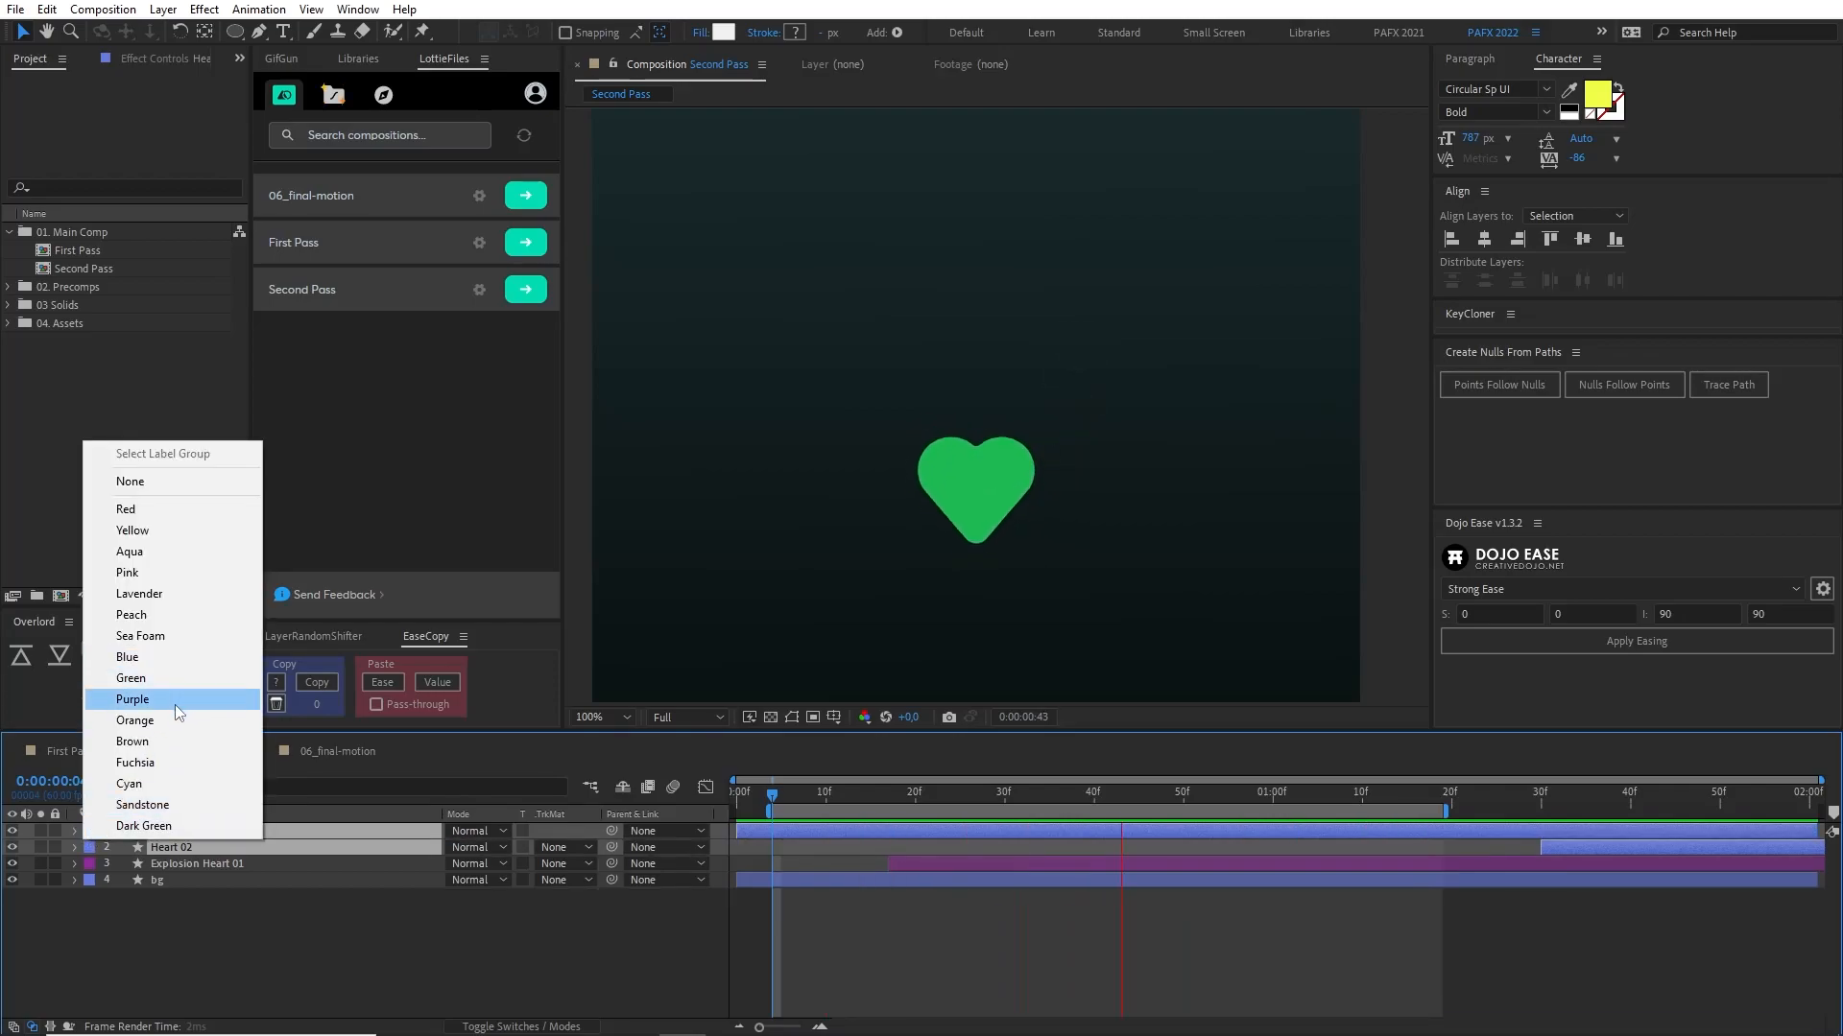
pyautogui.click(134, 719)
pyautogui.click(1063, 854)
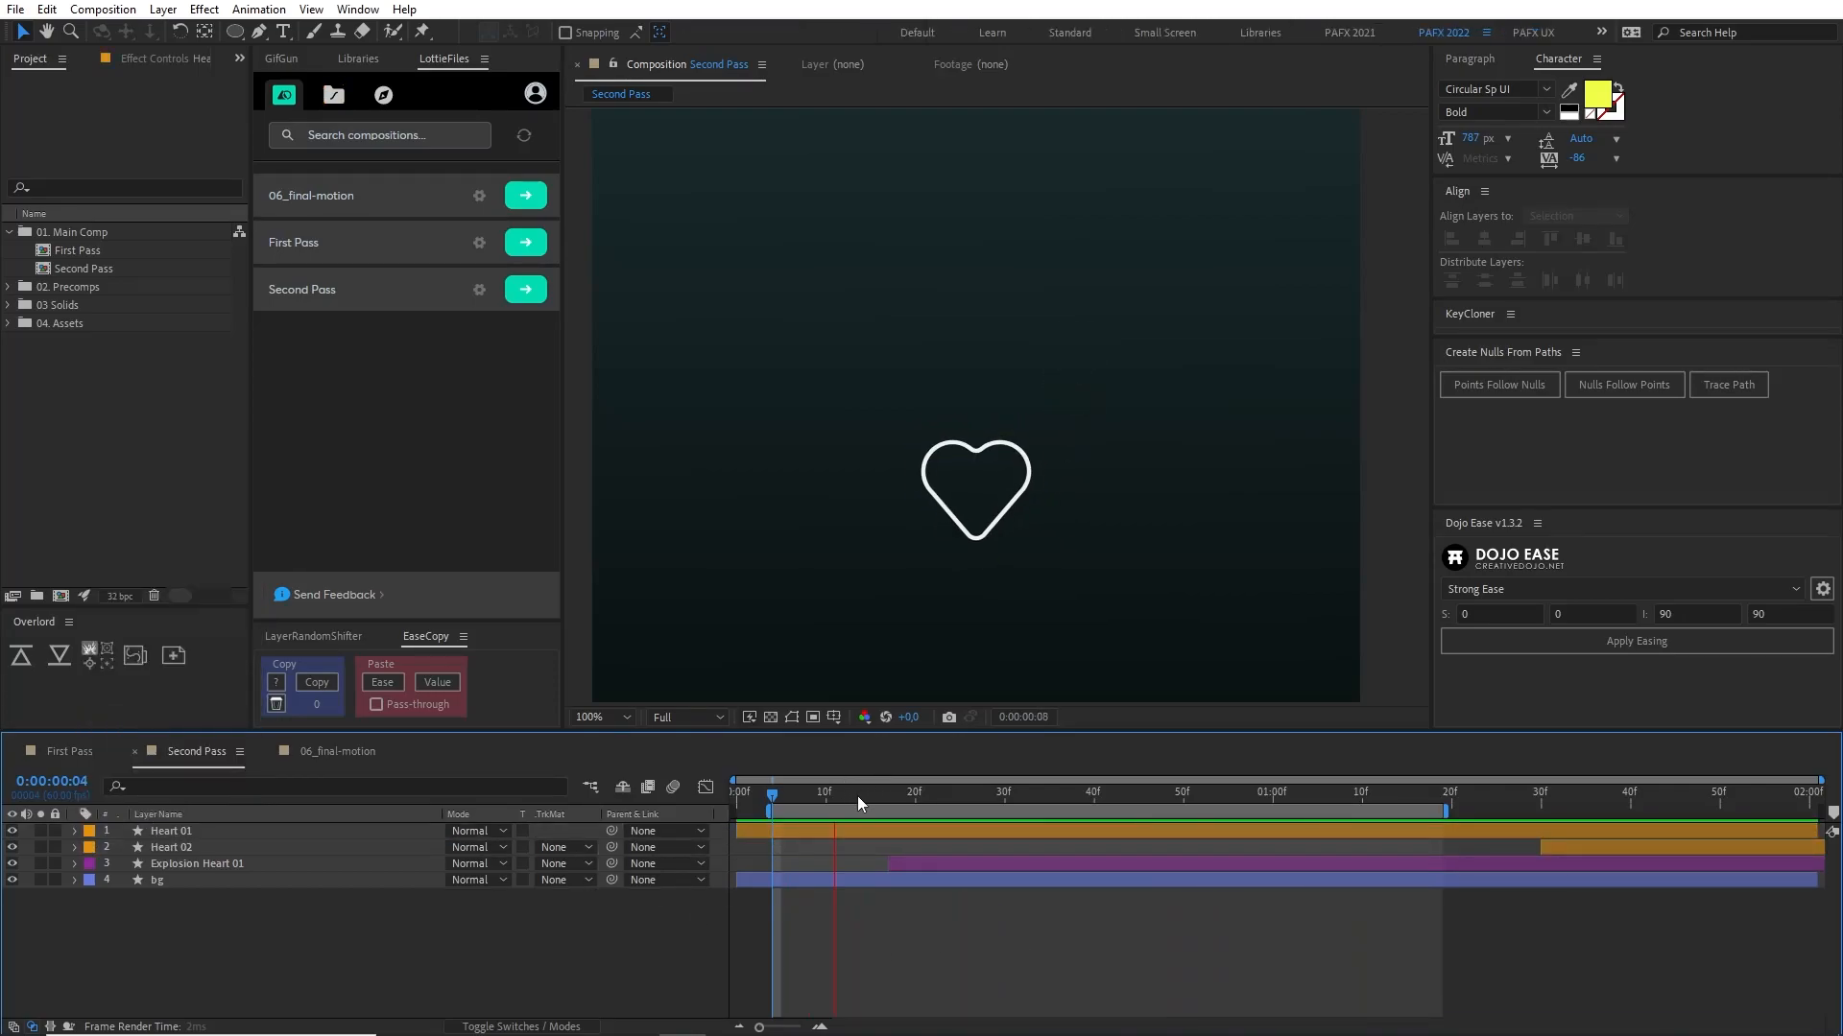
# Step: Duplicate Explosion Heart 01 and set the copy's X Position to 321 at frame 42
pyautogui.moveTo(867, 796); pyautogui.dragTo(1094, 812)
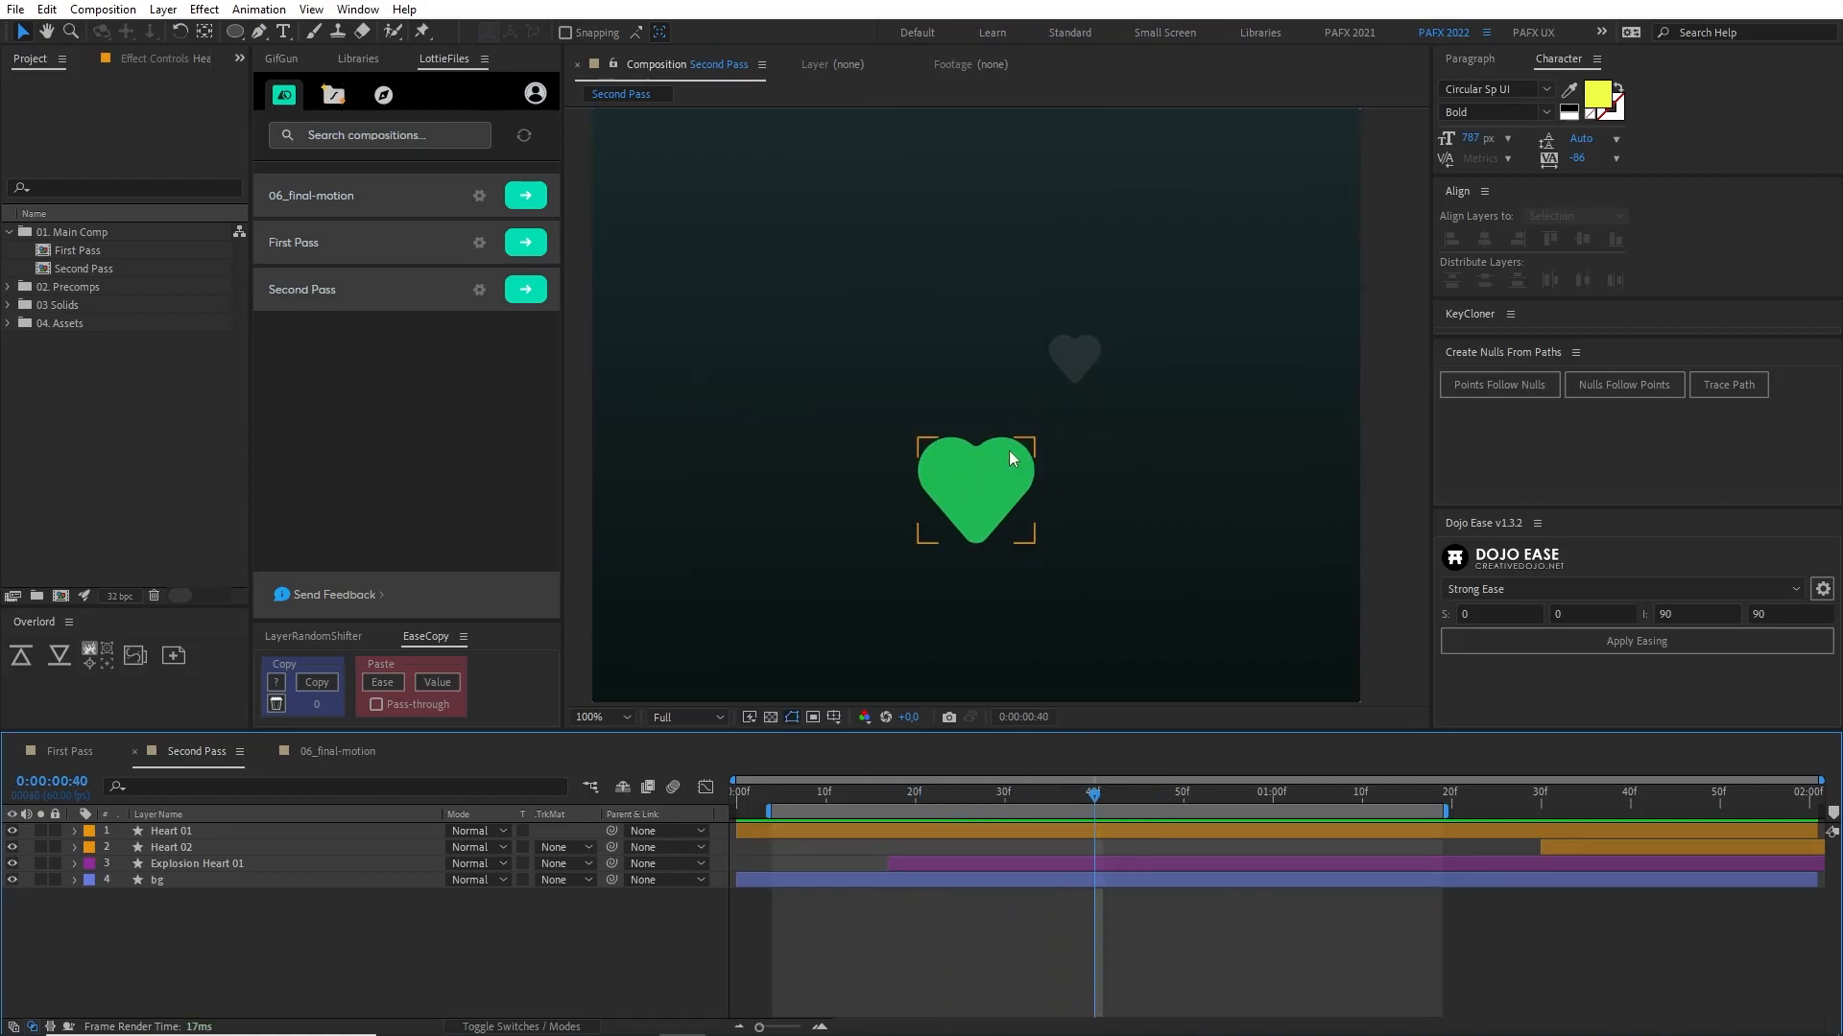
pyautogui.moveTo(895, 803); pyautogui.dragTo(904, 804)
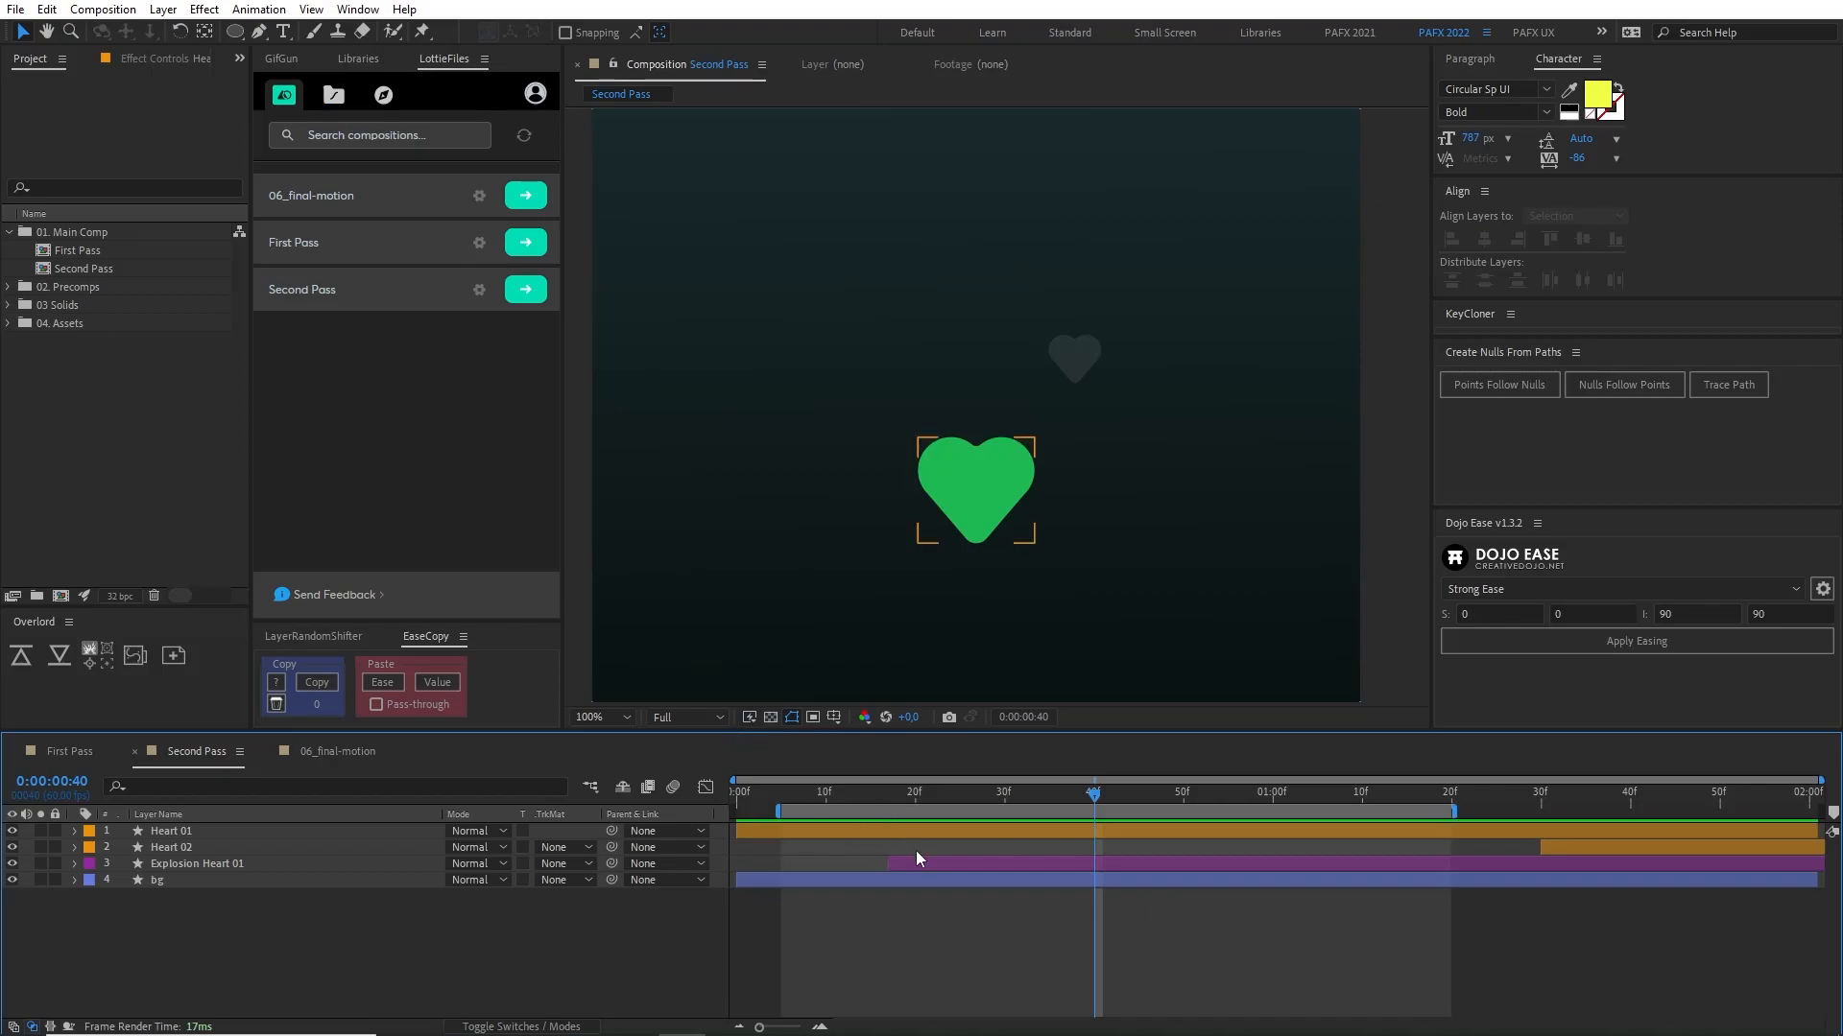
pyautogui.click(945, 869)
pyautogui.hotkey('ctrl', 'd')
pyautogui.press('u')
pyautogui.moveTo(1064, 796); pyautogui.dragTo(1119, 821)
pyautogui.moveTo(468, 883); pyautogui.dragTo(293, 889)
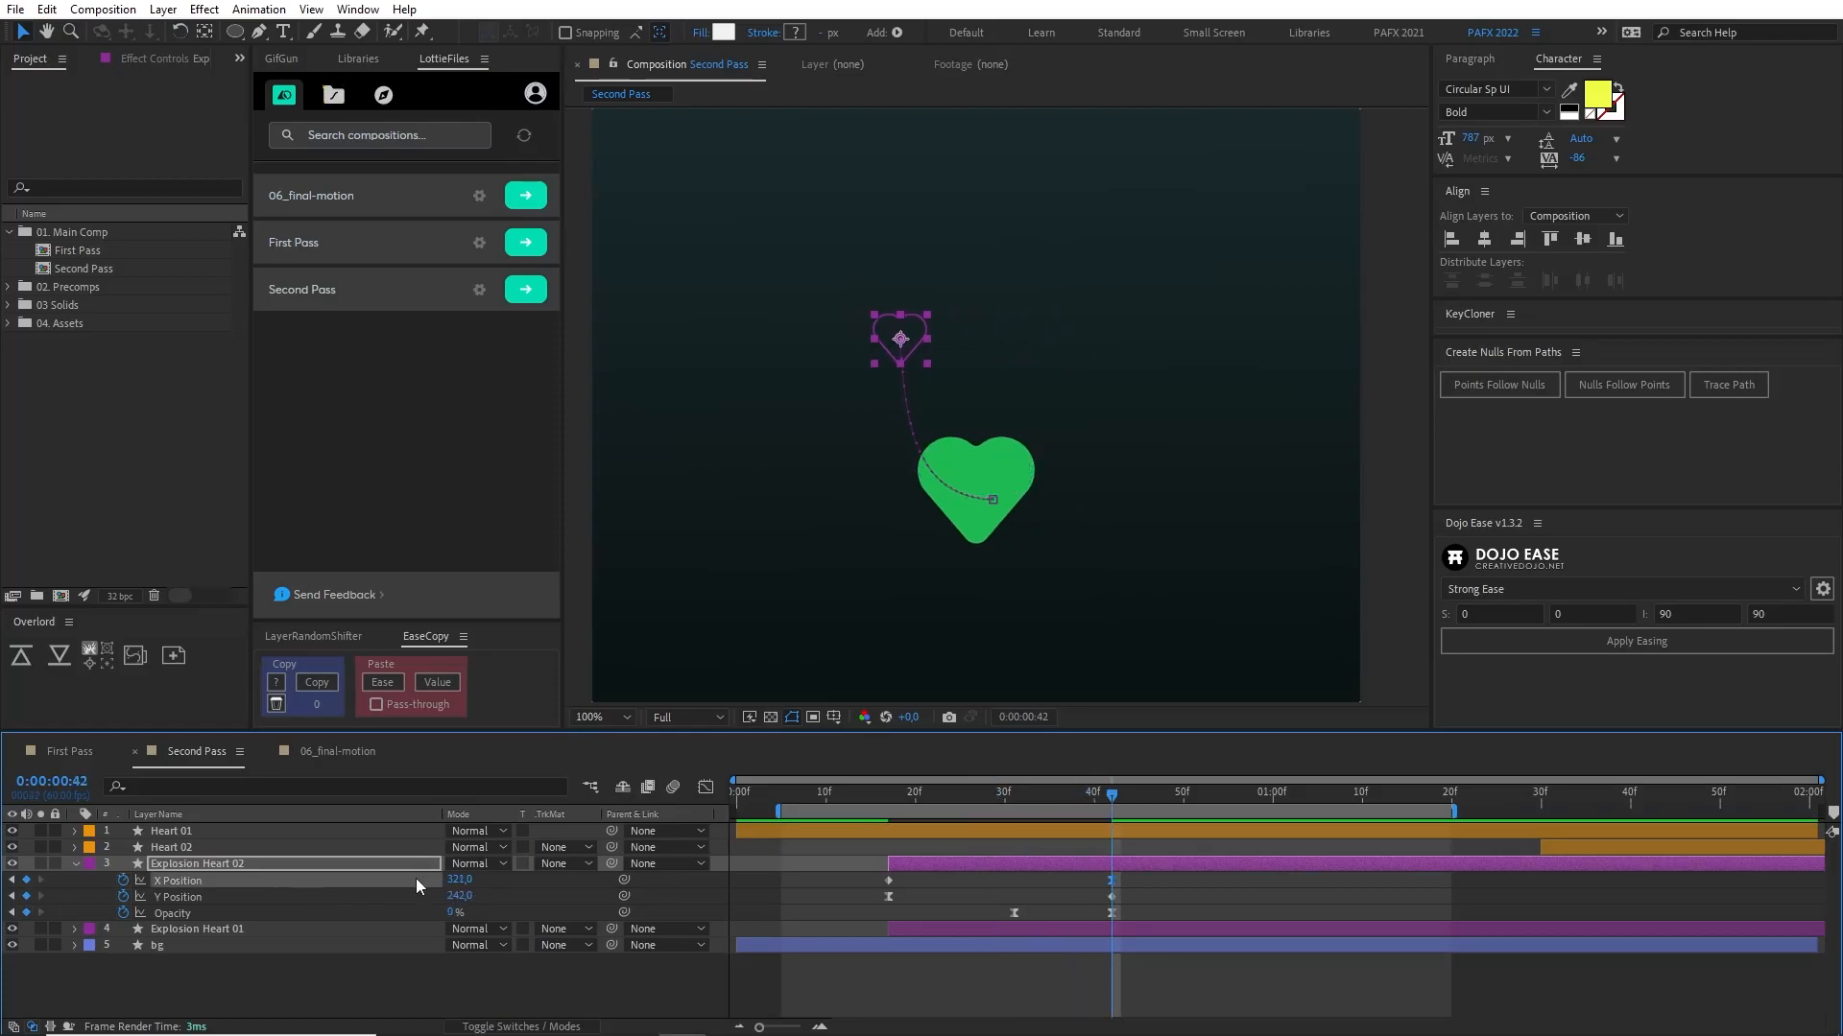
# Step: At frame 17, set Explosion Heart 02's X Position to 398 and preview the two small hearts
pyautogui.moveTo(927, 796); pyautogui.dragTo(892, 808)
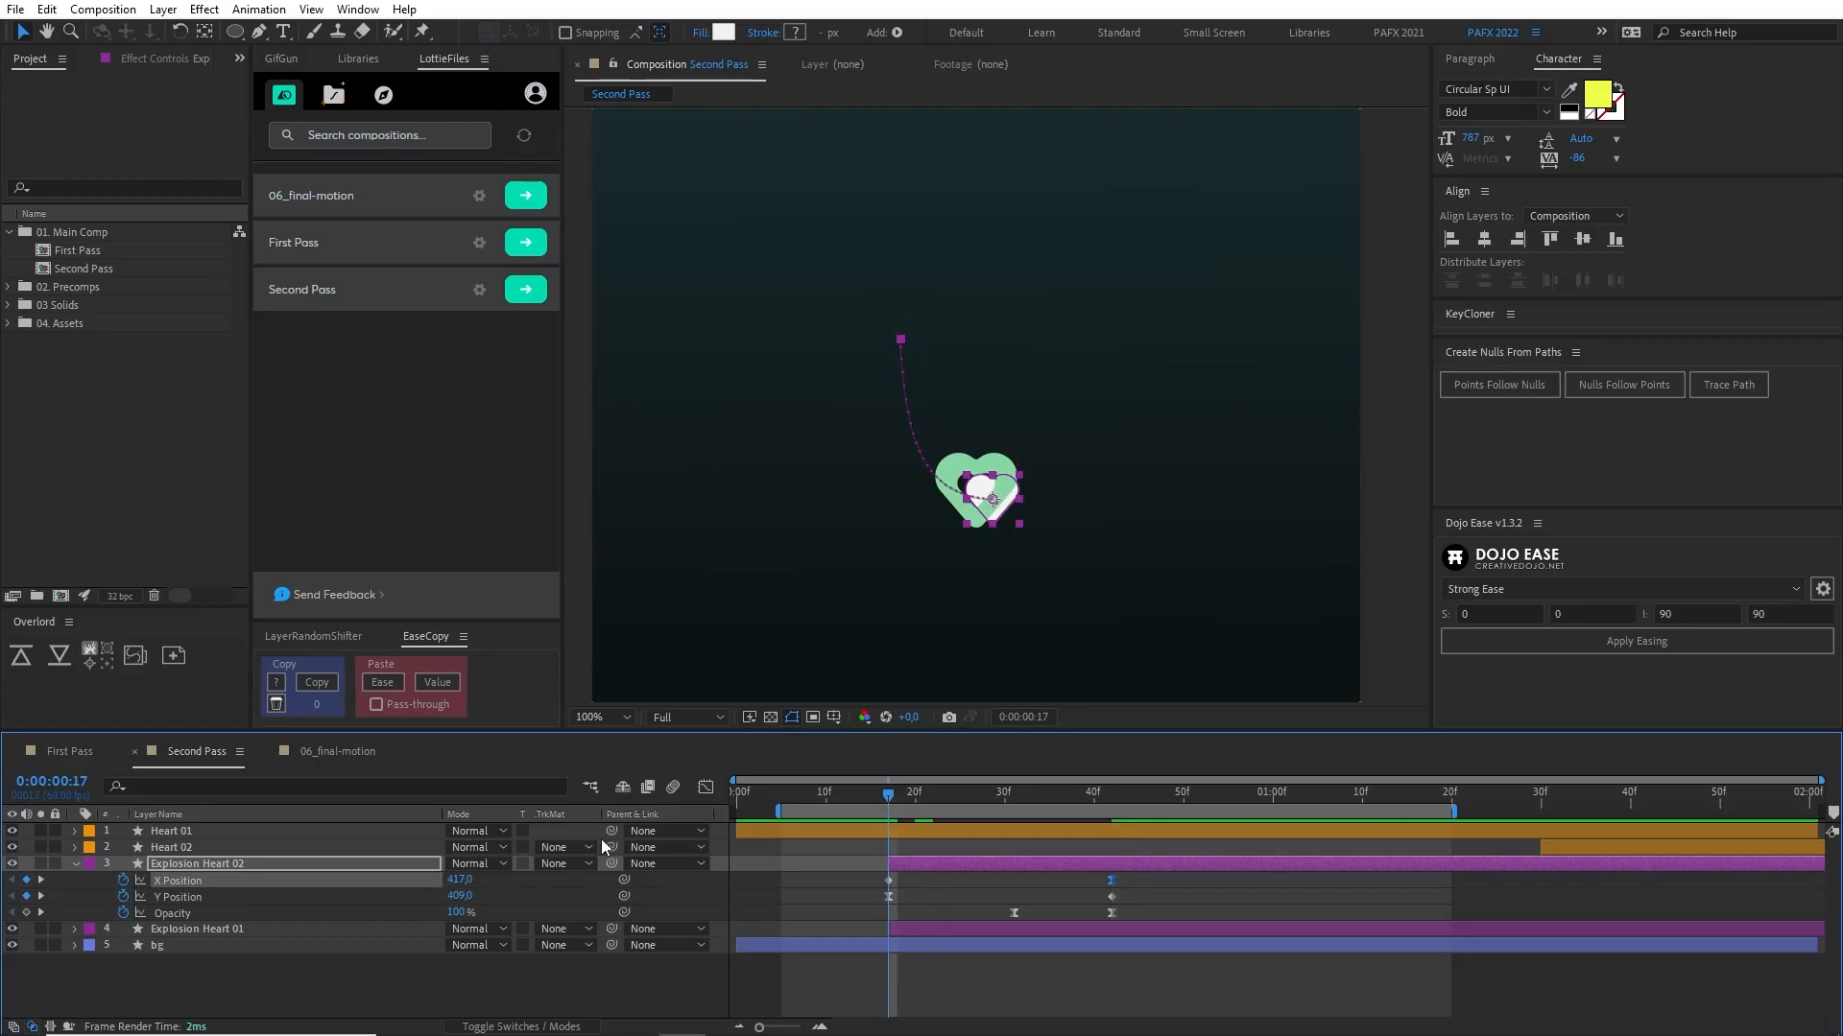
pyautogui.scroll(1, 1028, 587)
pyautogui.press('space')
pyautogui.moveTo(1028, 587); pyautogui.dragTo(1040, 502)
pyautogui.moveTo(454, 880); pyautogui.dragTo(438, 885)
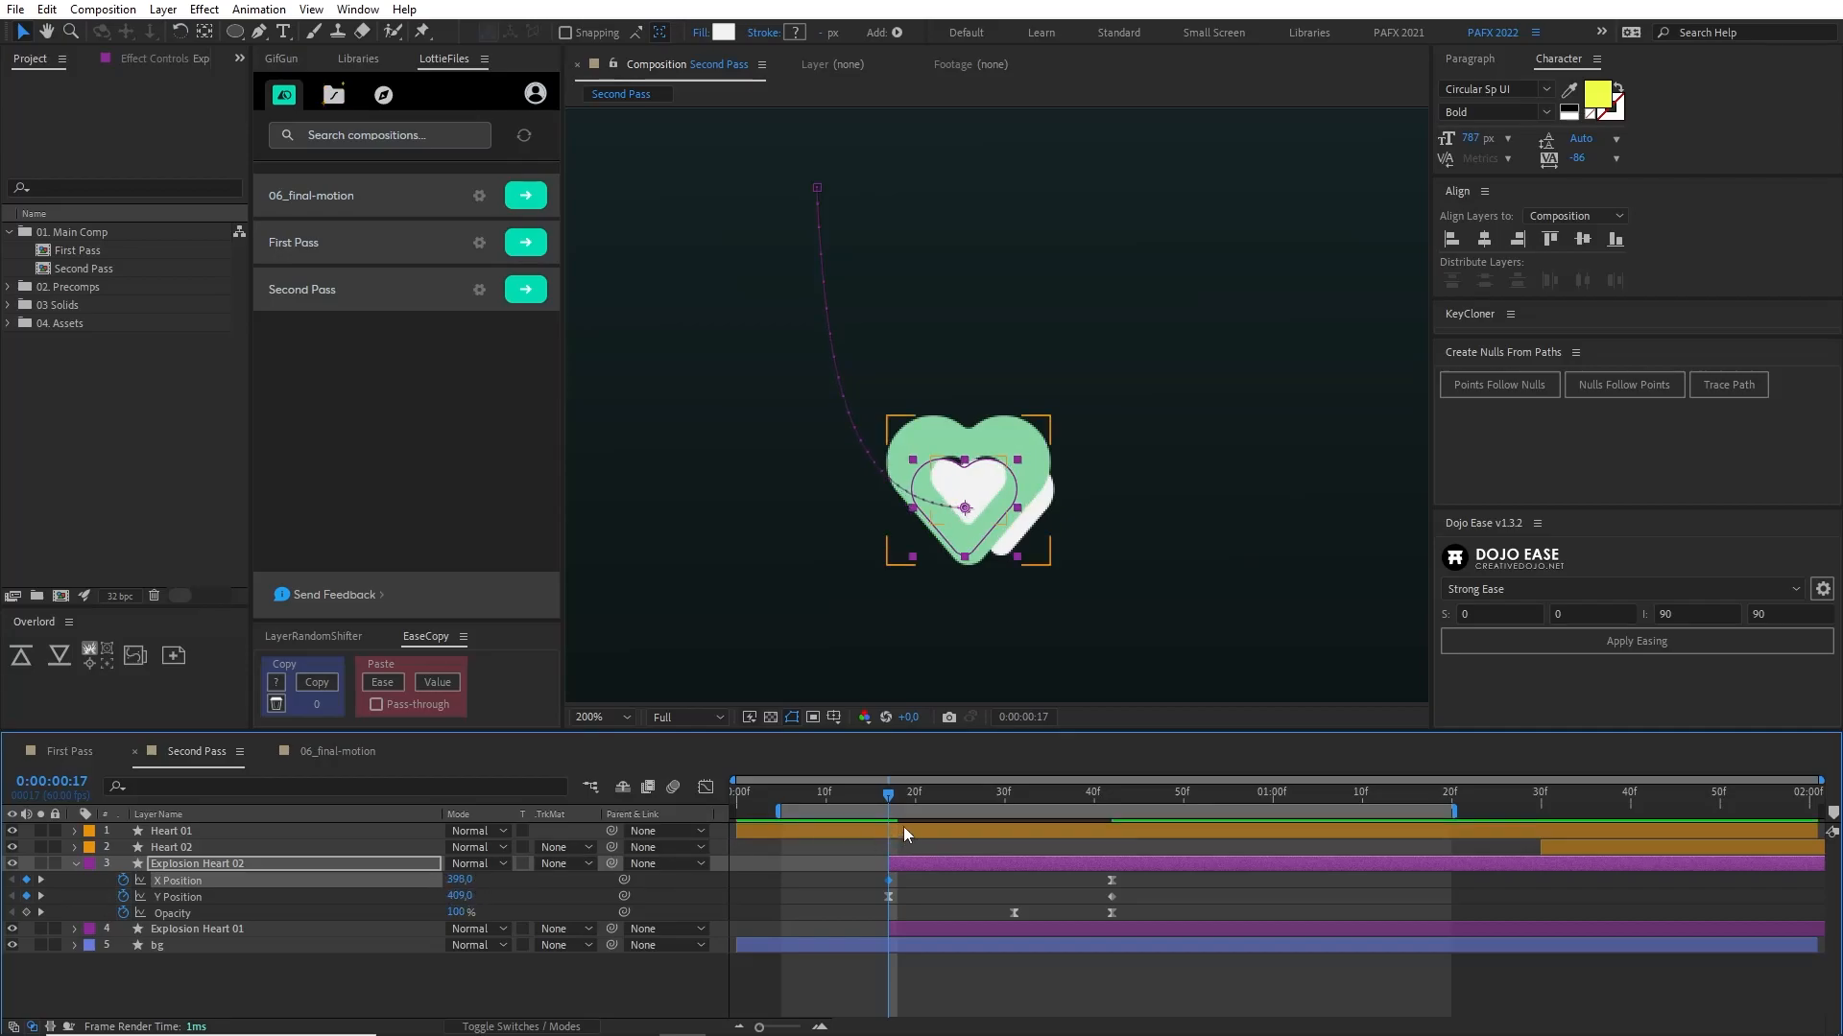
pyautogui.moveTo(905, 806); pyautogui.dragTo(833, 795)
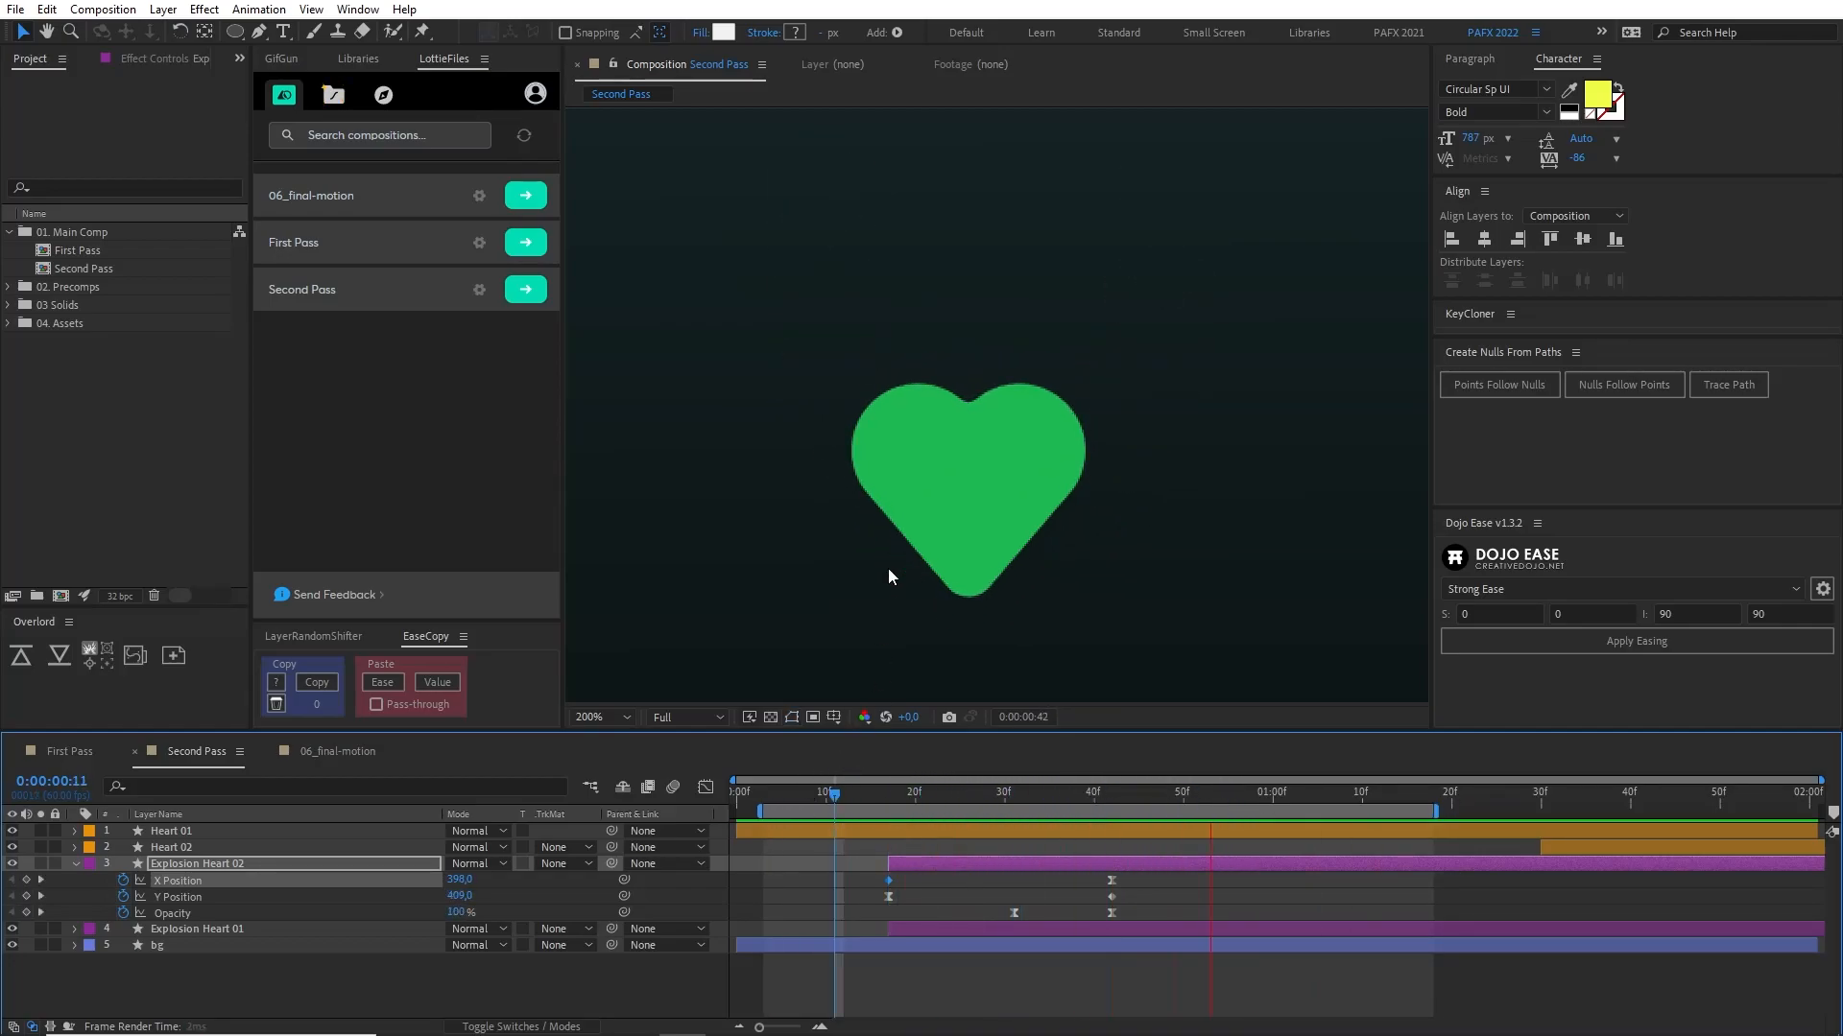
# Step: Compare the start of Explosion Heart 02's motion at frame 17 with the 06_final-motion reference
pyautogui.click(341, 751)
pyautogui.moveTo(1005, 801); pyautogui.dragTo(890, 796)
pyautogui.click(182, 751)
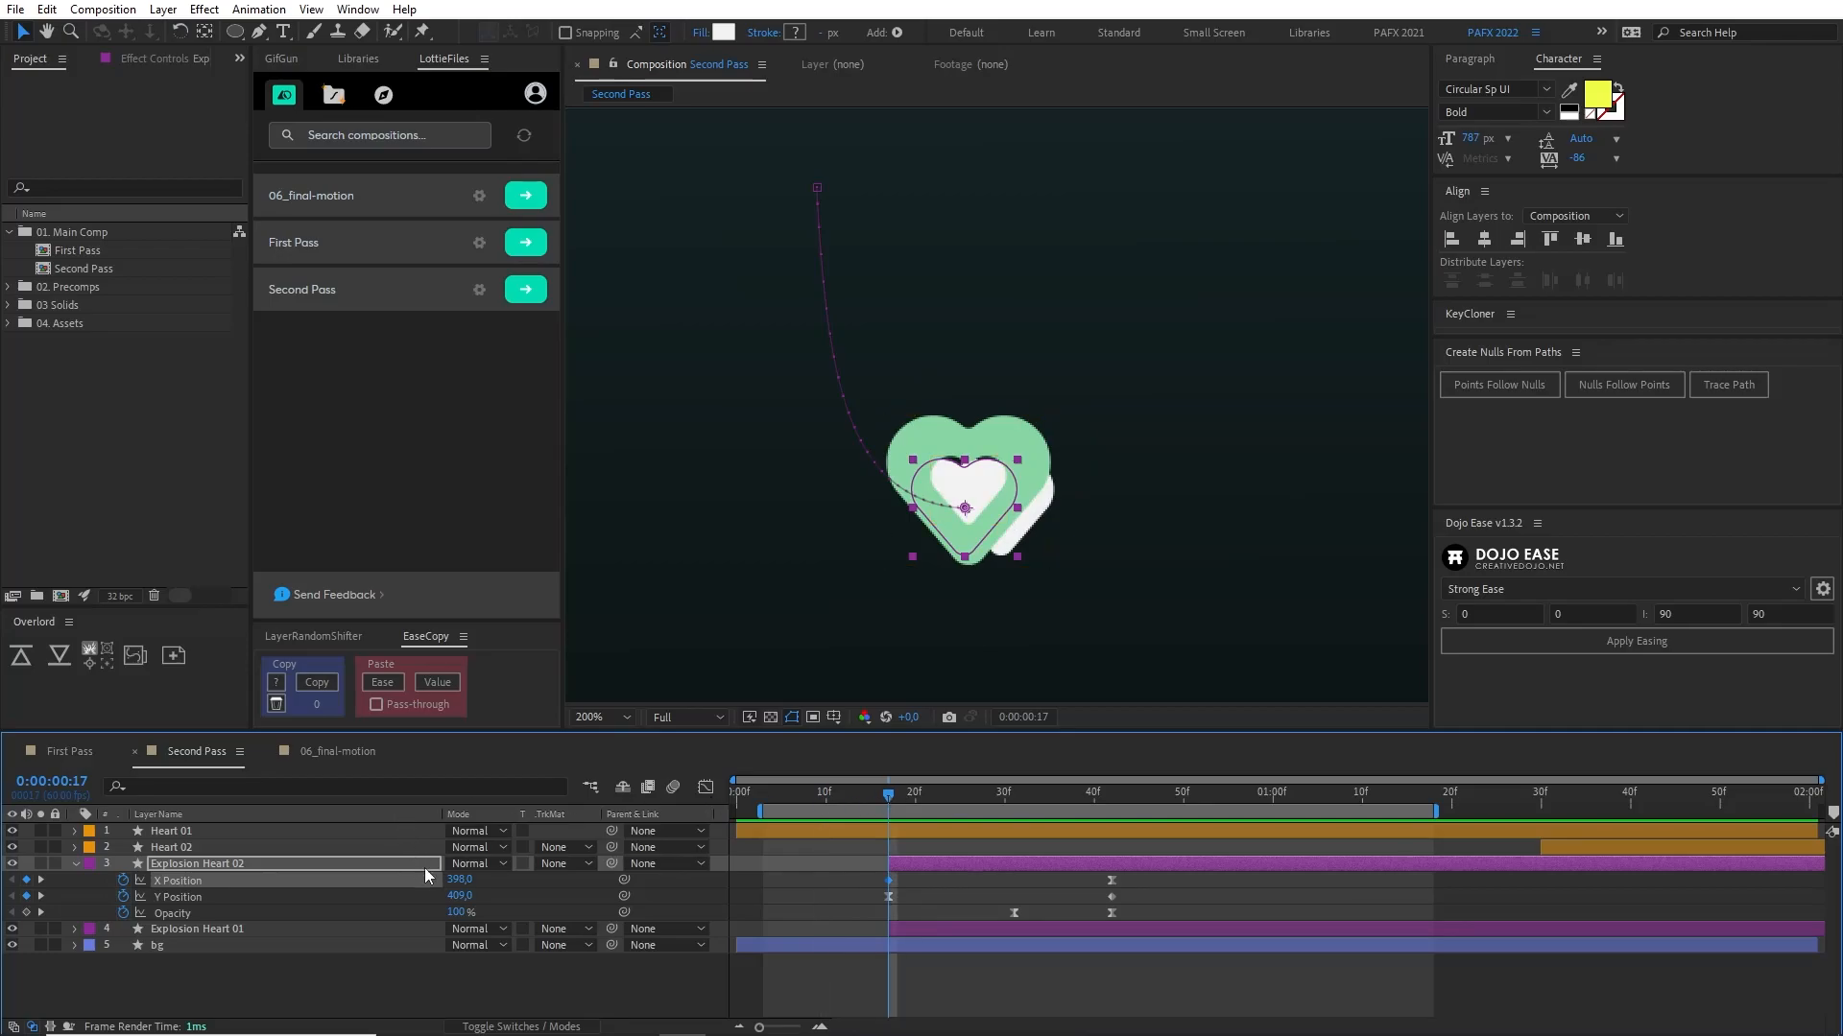
# Step: At frame 17, set Explosion Heart 02's X Position to 396 and Y Position to 423, and reveal its Scale
pyautogui.moveTo(459, 896); pyautogui.dragTo(462, 885)
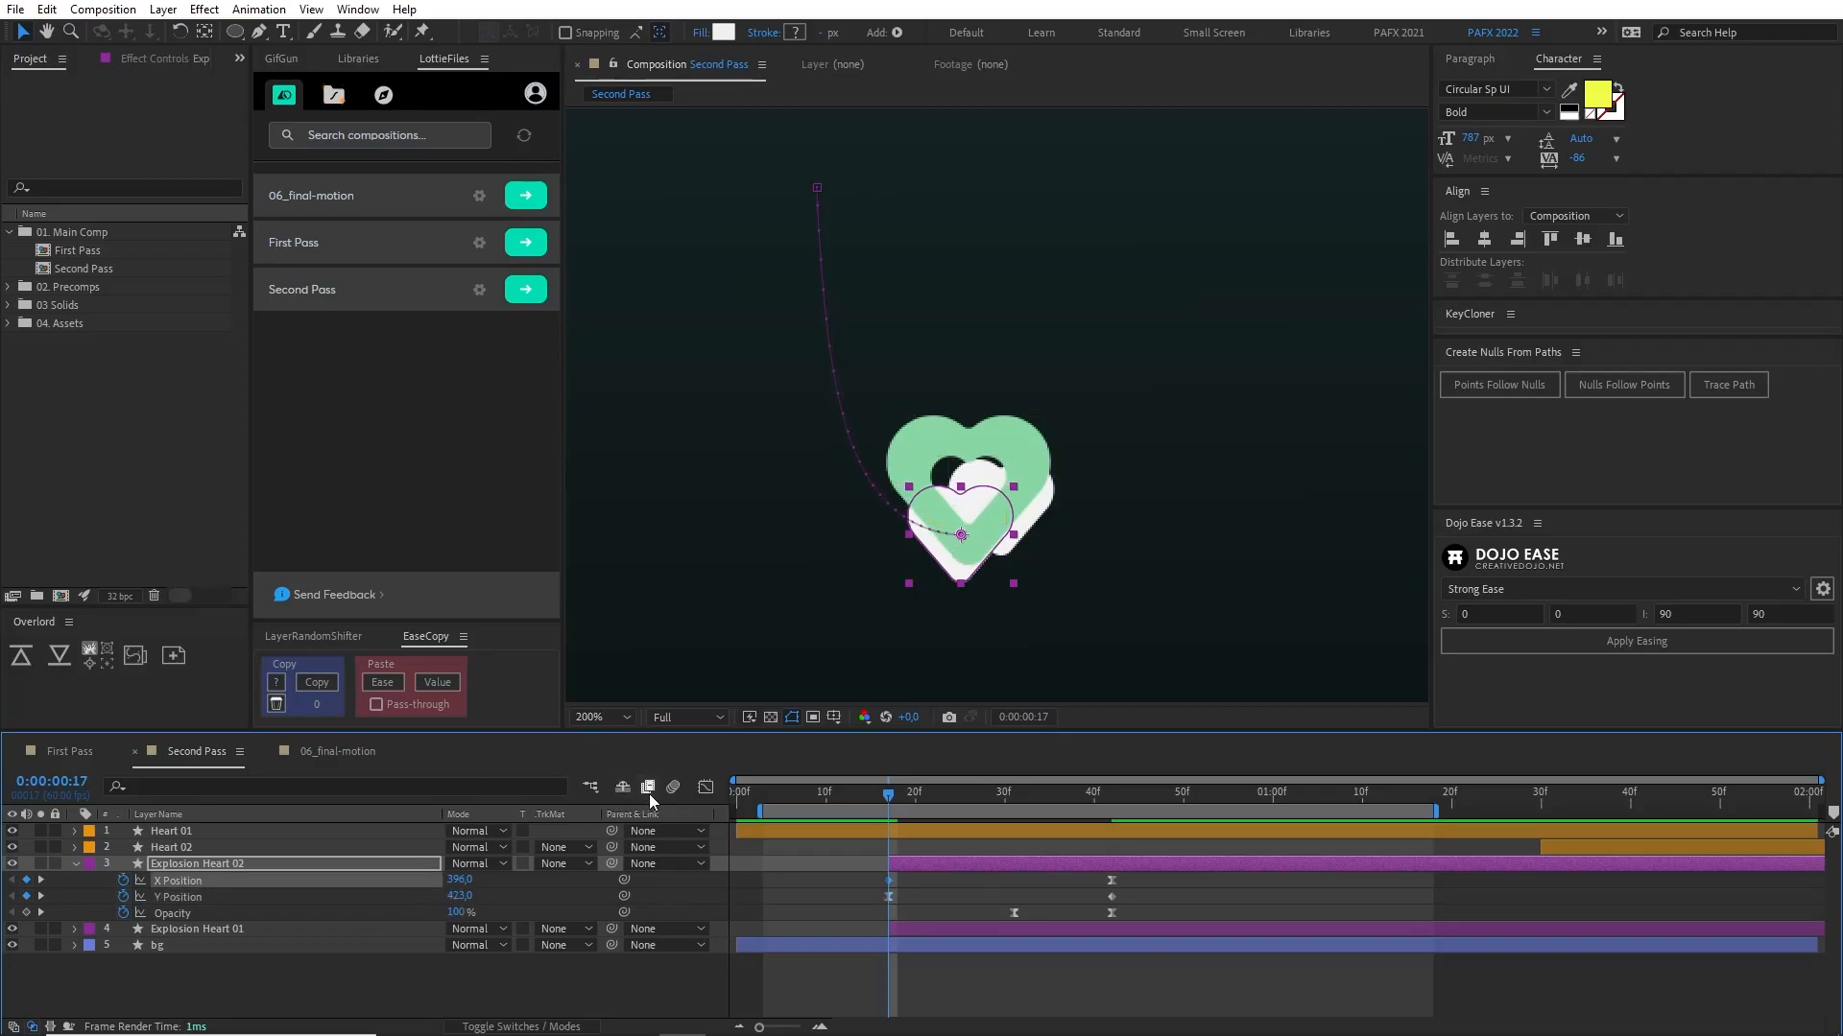
pyautogui.press('s')
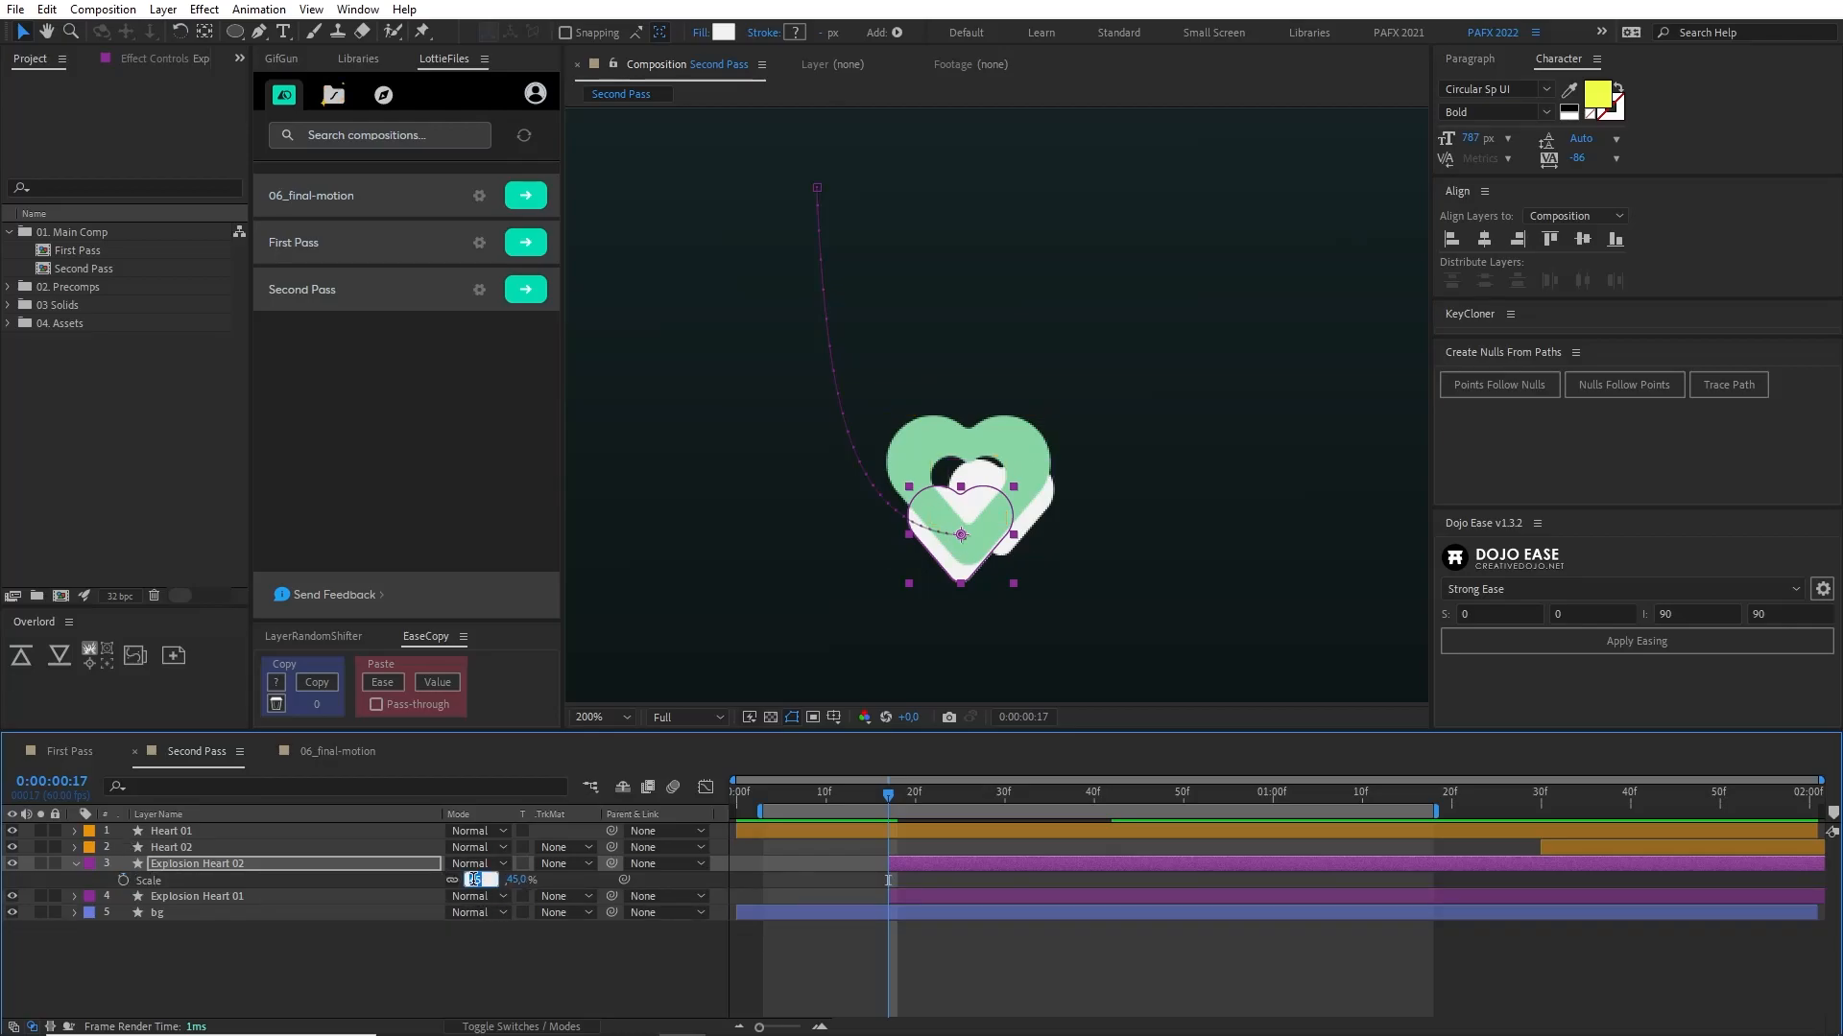
pyautogui.click(848, 957)
# Step: Shift both explosion heart layers one frame later so they start at frame 18, and preview the animation
pyautogui.moveTo(893, 798); pyautogui.dragTo(913, 805)
pyautogui.click(929, 864)
pyautogui.keyDown('shift'); pyautogui.click(925, 896); pyautogui.keyUp('shift')
pyautogui.moveTo(925, 897); pyautogui.dragTo(931, 900)
pyautogui.click(915, 849)
pyautogui.moveTo(891, 798); pyautogui.dragTo(1020, 797)
pyautogui.press('space')
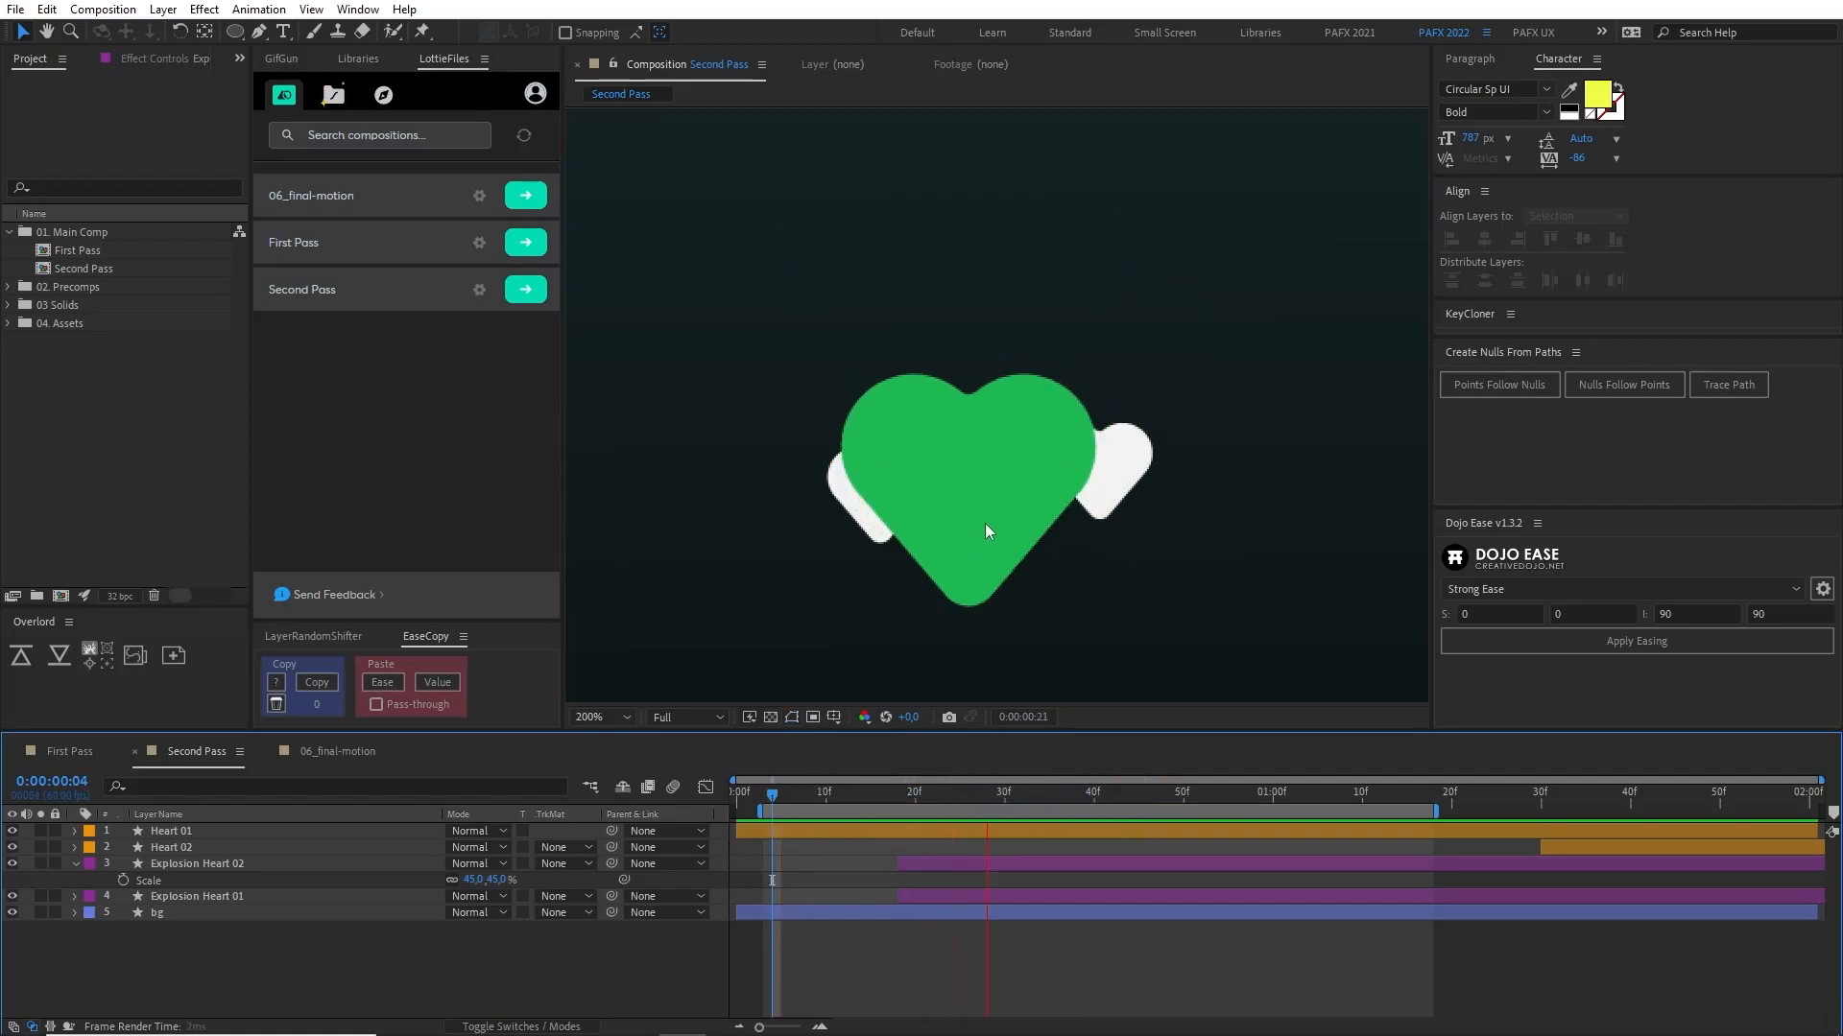
pyautogui.hotkey('shift', '/')
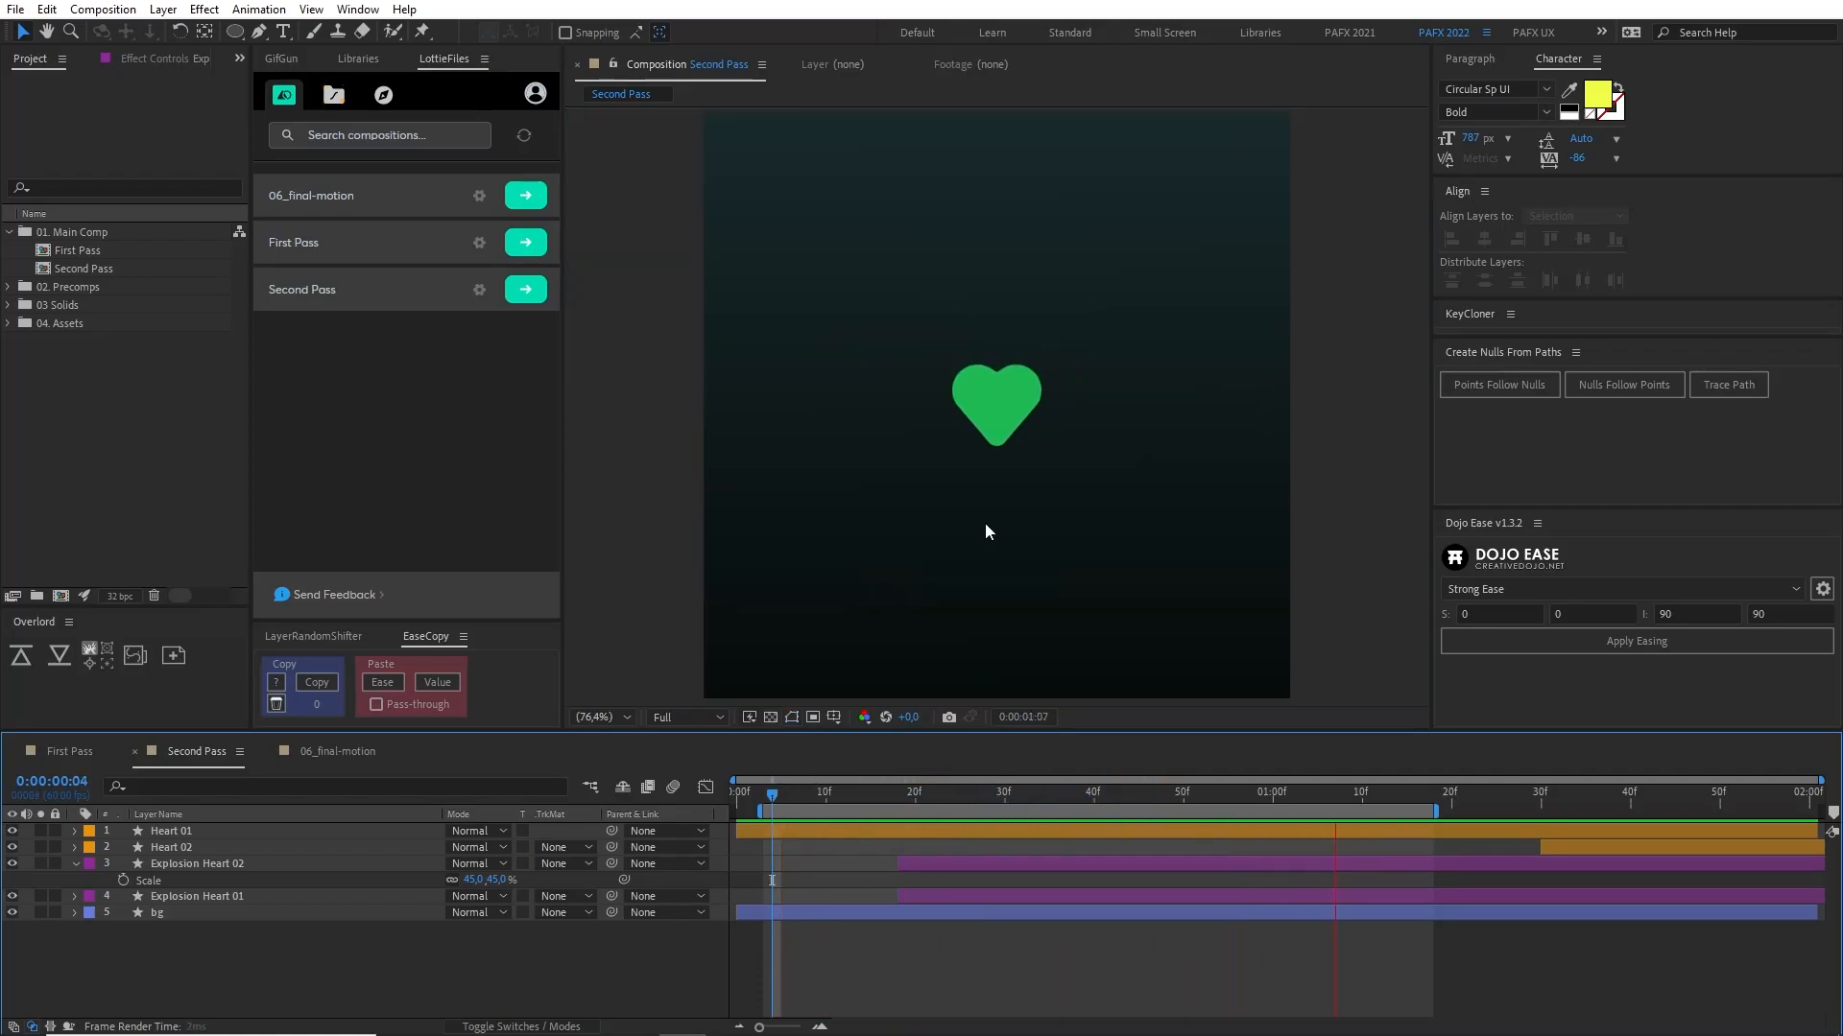
pyautogui.press('space')
# Step: Delay Explosion Heart 02's end position keyframes and opacity fade so its motion ends at frame 47, and preview the result
pyautogui.moveTo(996, 799); pyautogui.dragTo(1035, 809)
pyautogui.click(931, 873)
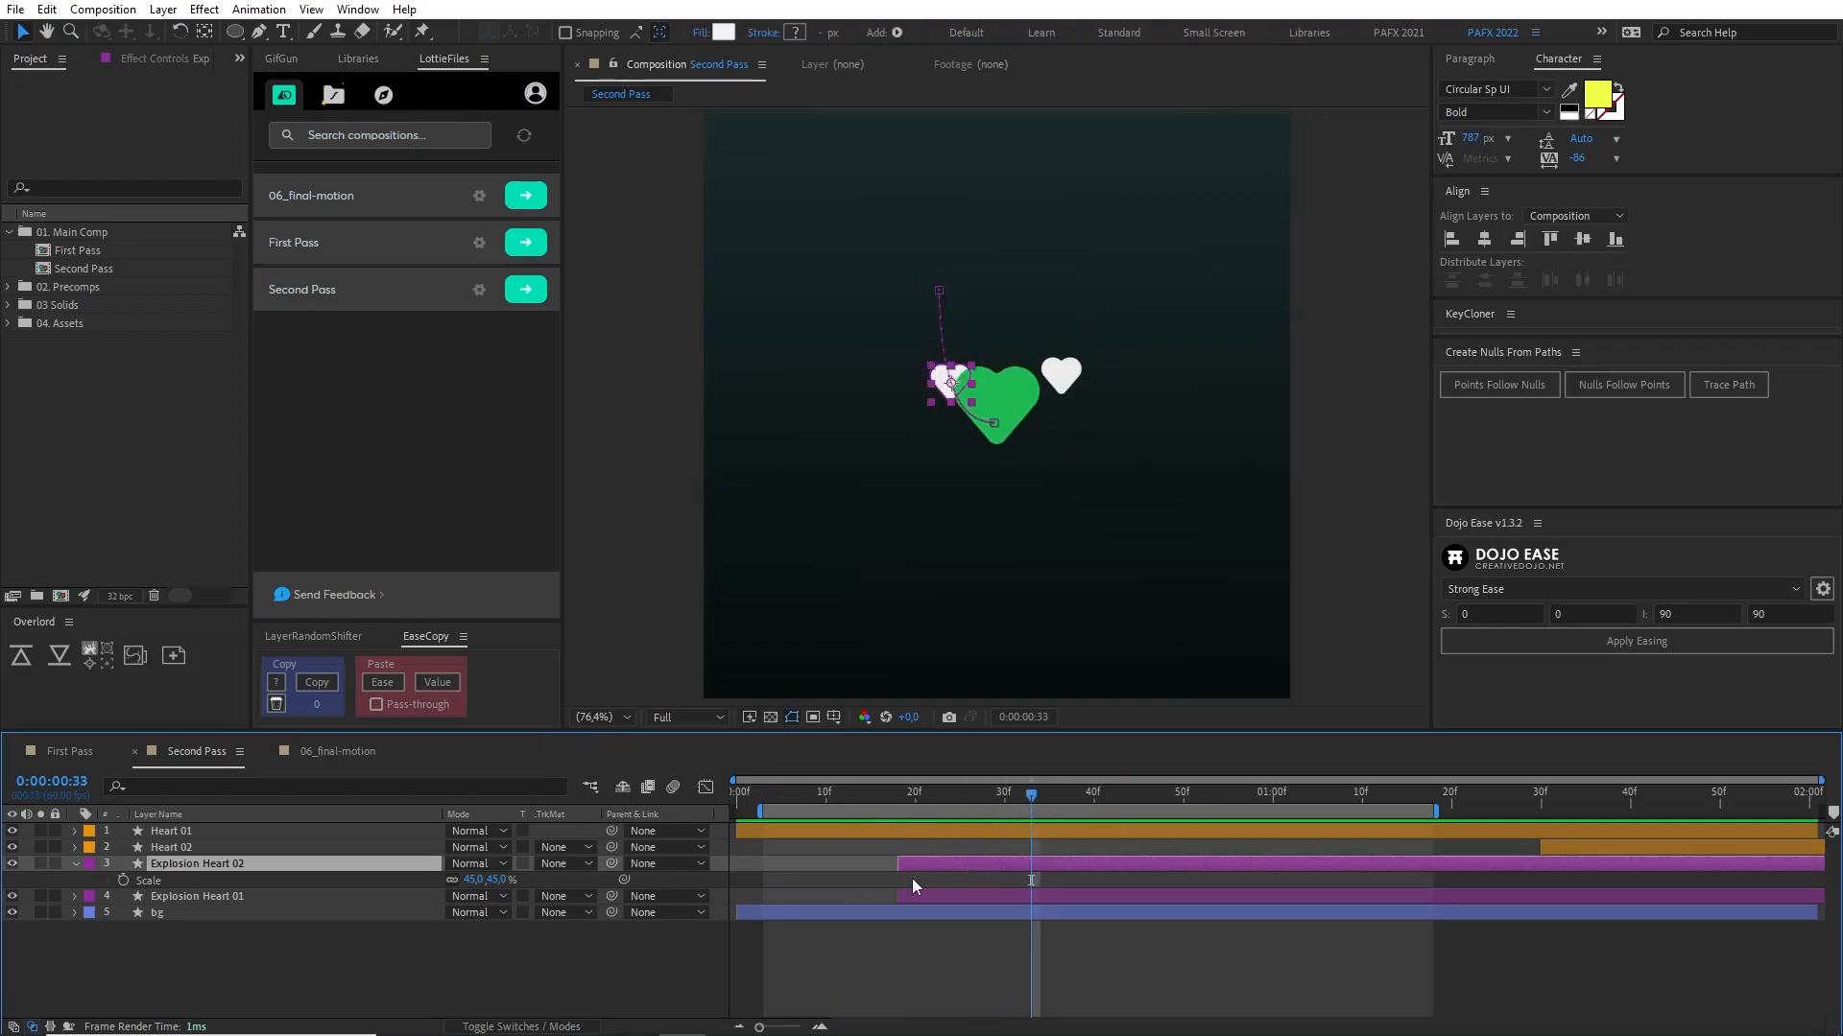
pyautogui.press('u')
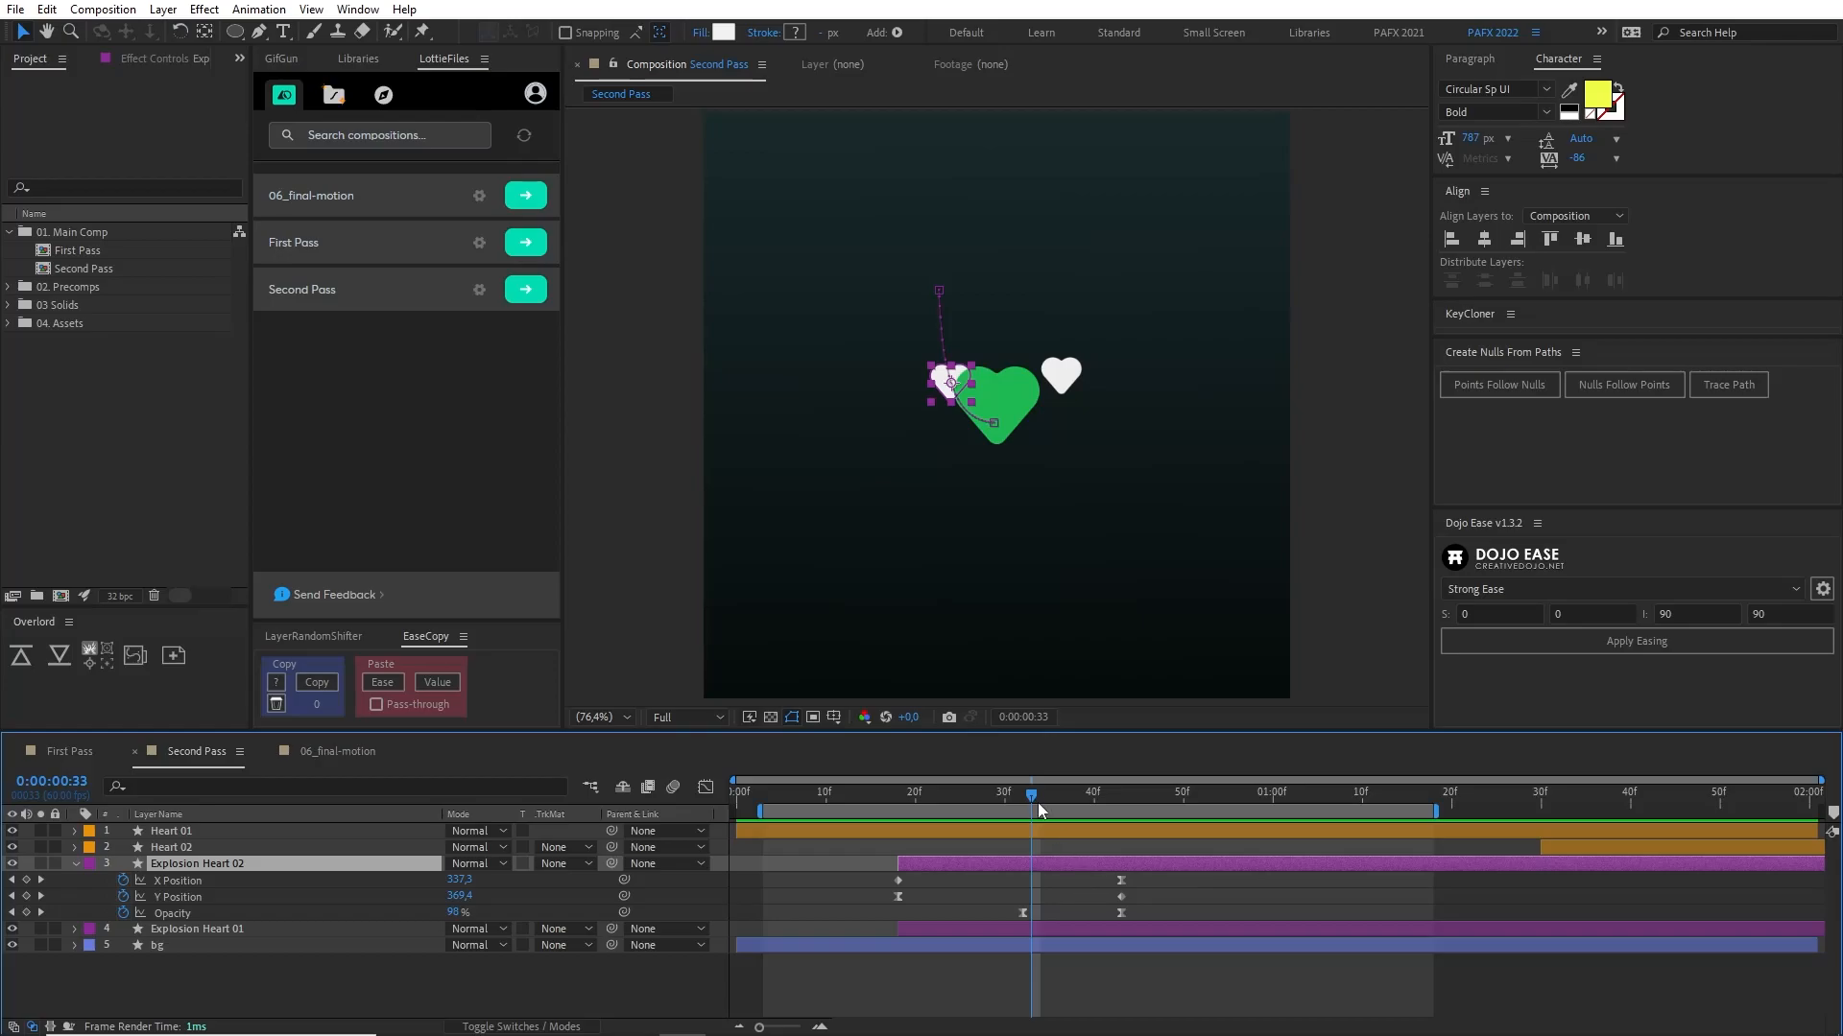
pyautogui.moveTo(1095, 883); pyautogui.dragTo(1142, 927)
pyautogui.moveTo(998, 883); pyautogui.dragTo(1153, 923)
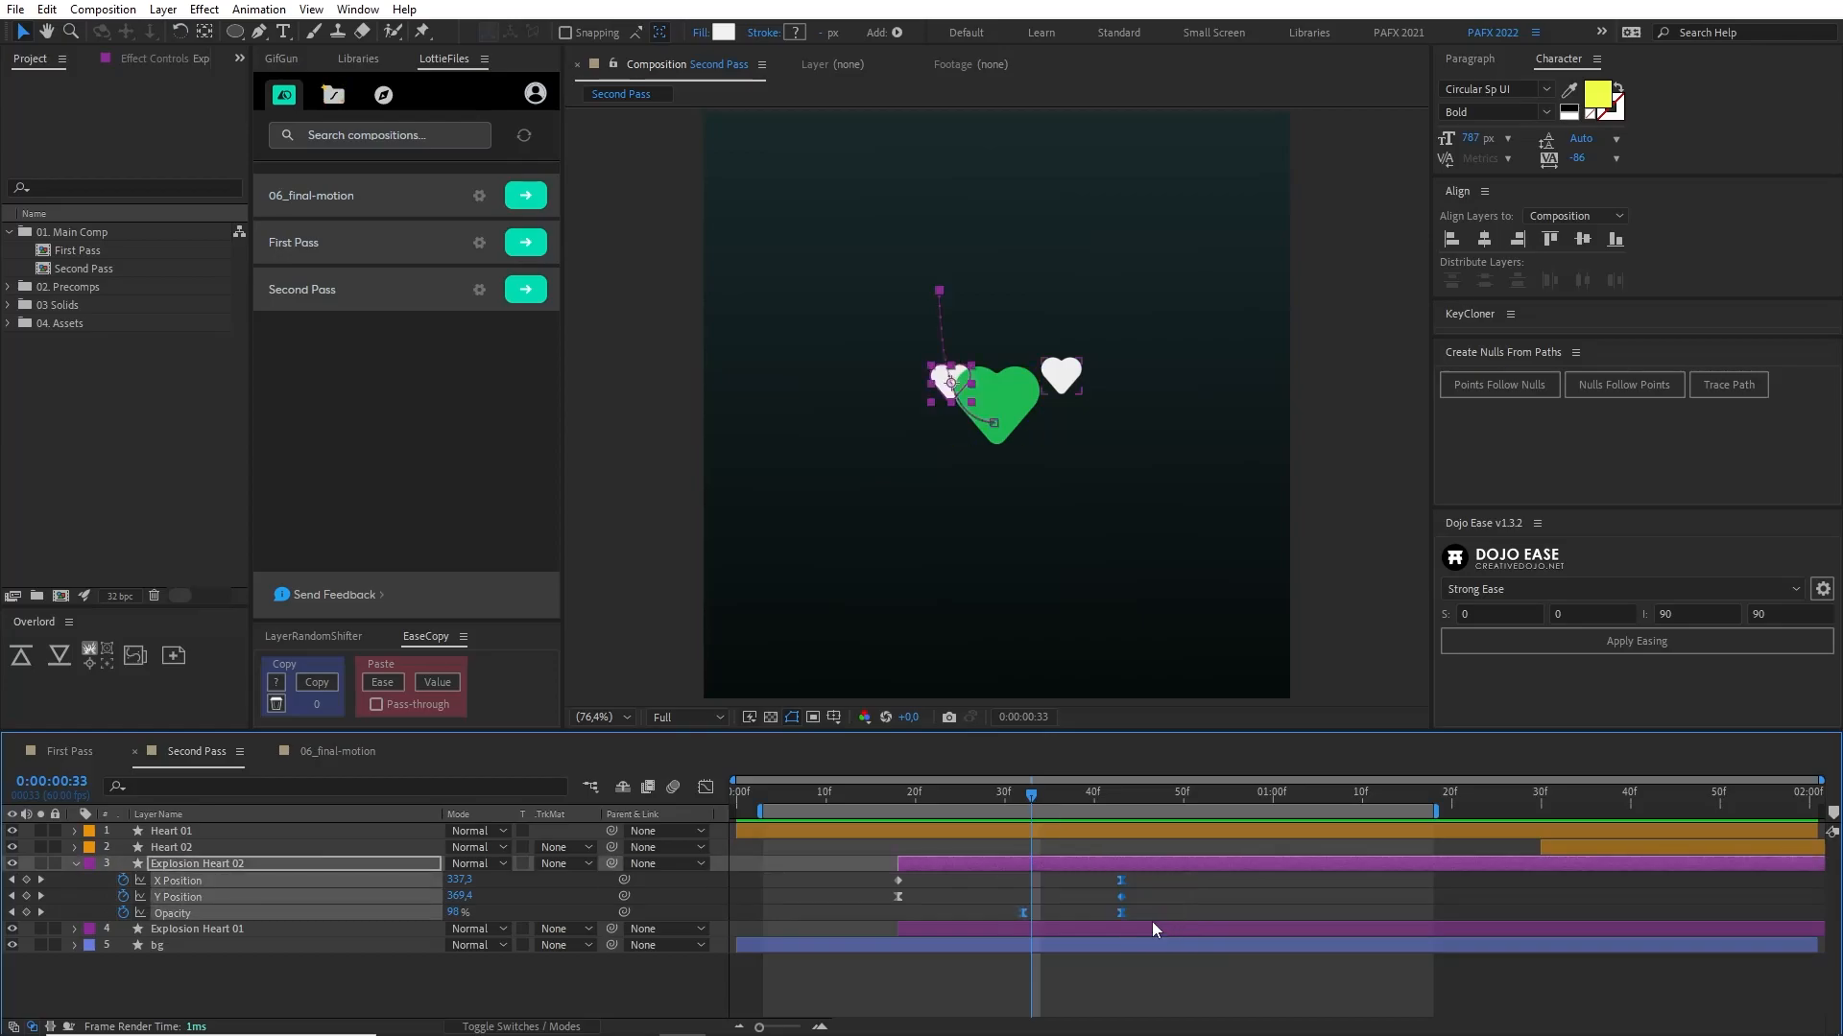
pyautogui.hotkey('alt', 'Right')
pyautogui.hotkey('alt', 'Right')
pyautogui.hotkey('alt', 'Right')
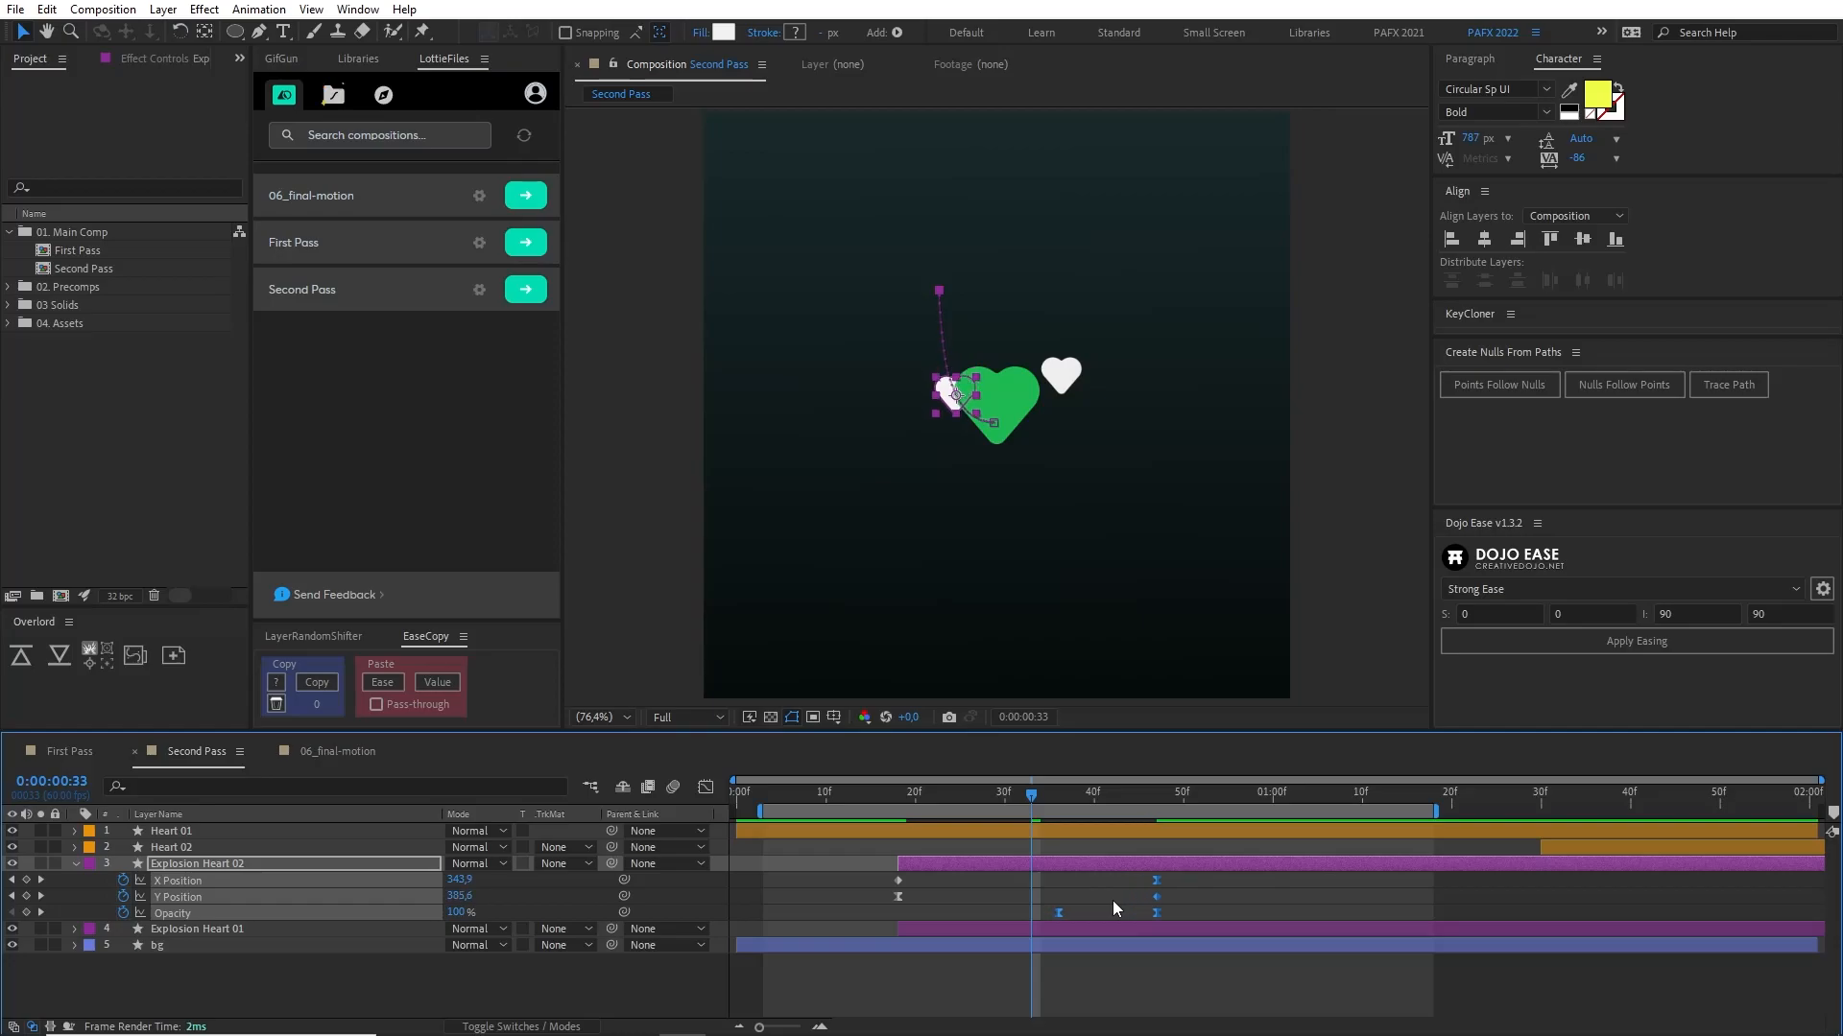
pyautogui.click(856, 797)
pyautogui.press('space')
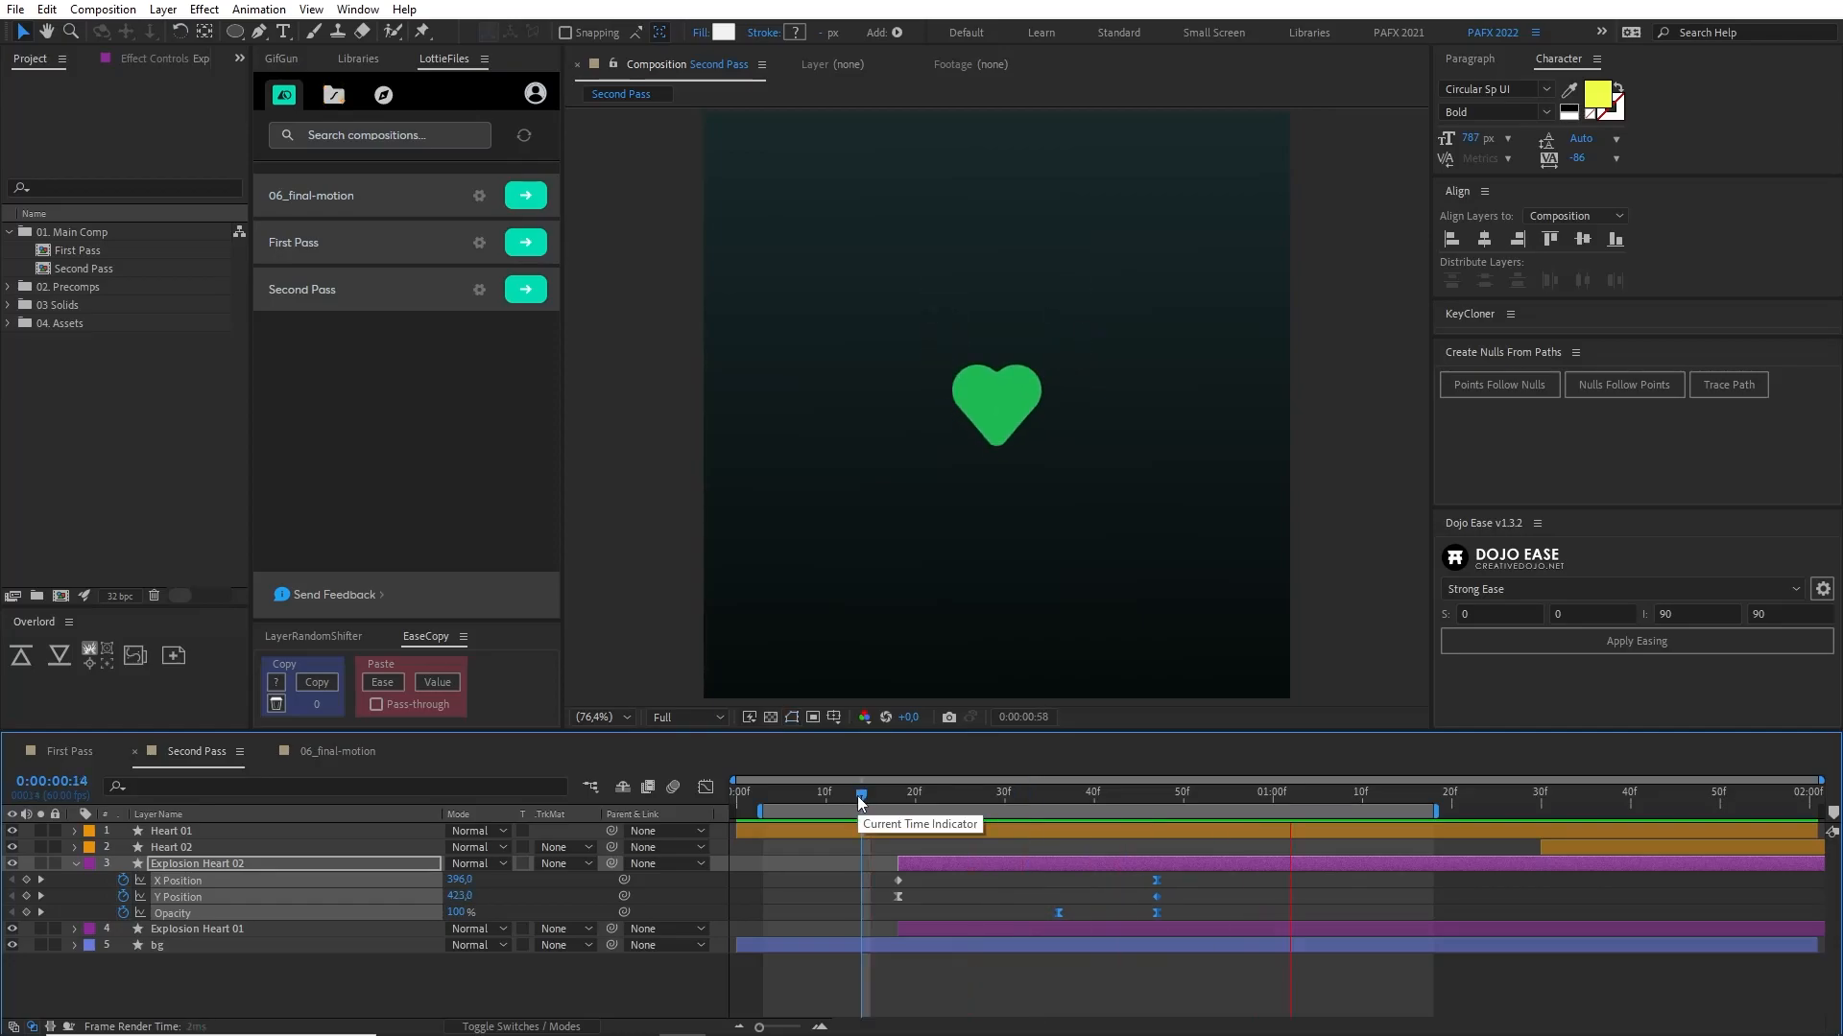
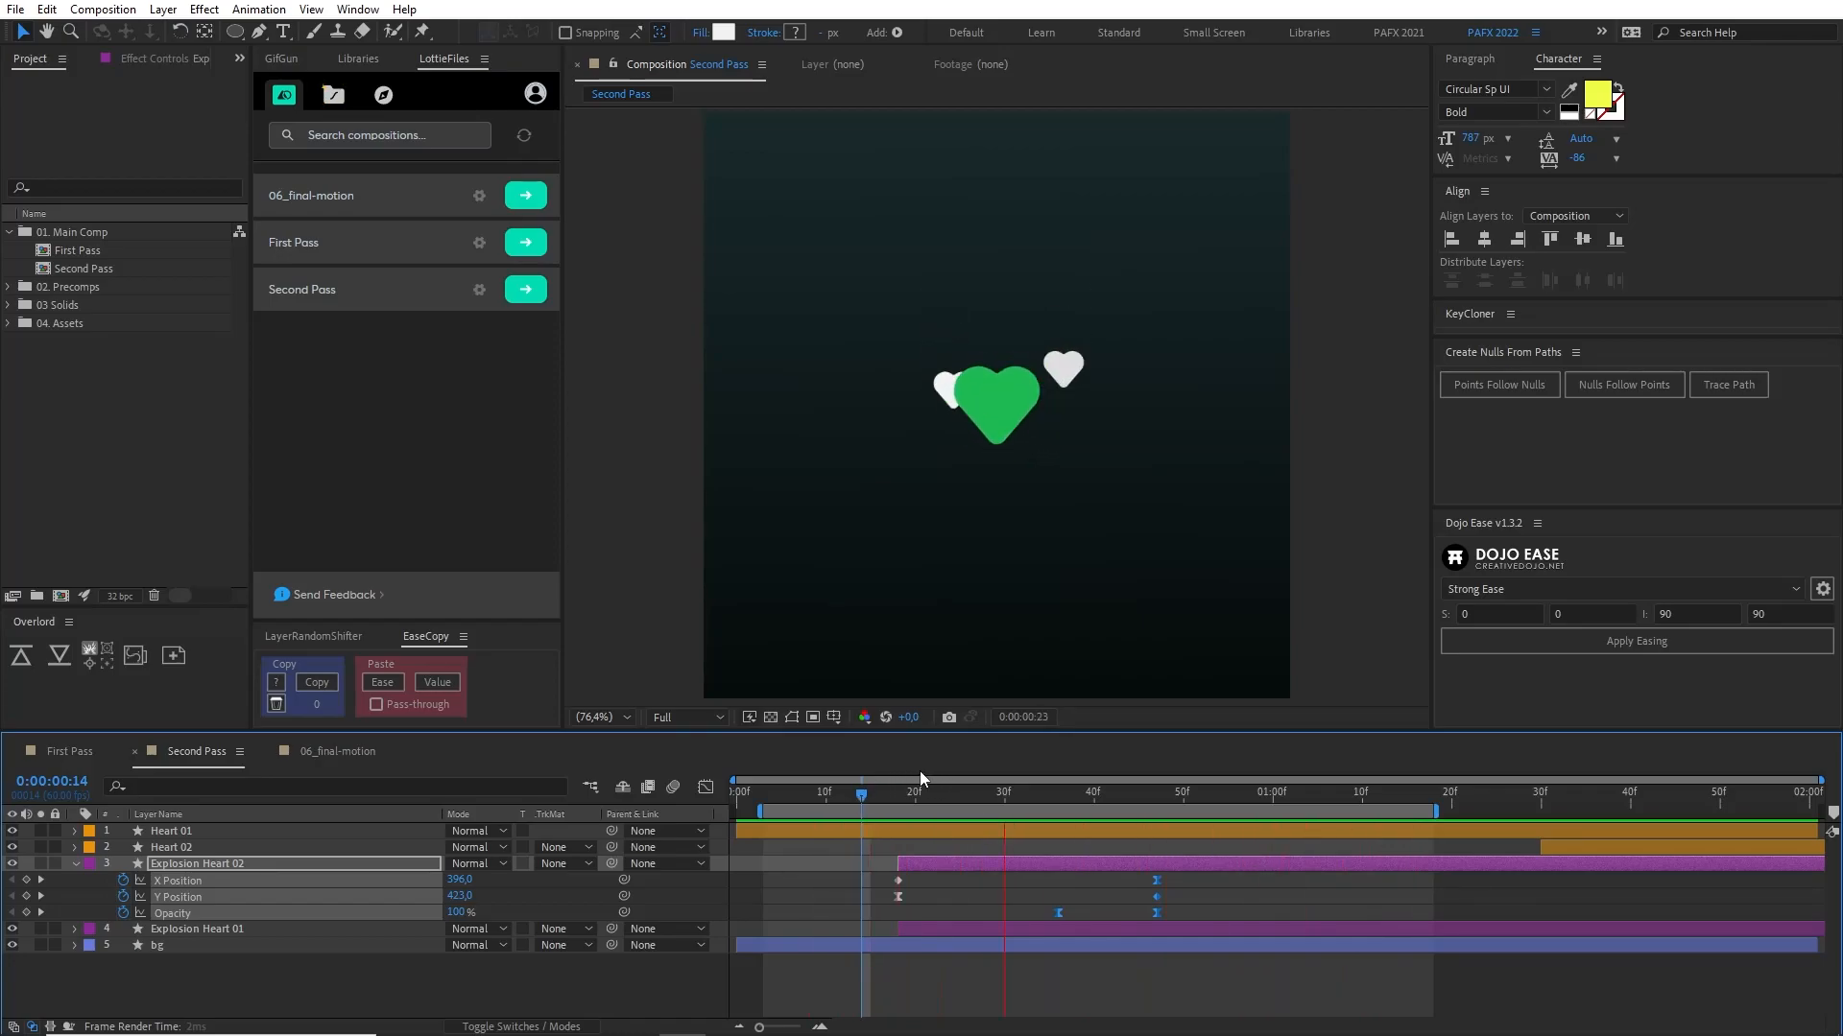
pyautogui.press('space')
# Step: Compare the small hearts' placement around frame 34 with the 06_final-motion reference
pyautogui.moveTo(897, 803); pyautogui.dragTo(1045, 797)
pyautogui.click(338, 751)
pyautogui.moveTo(881, 802); pyautogui.dragTo(992, 793)
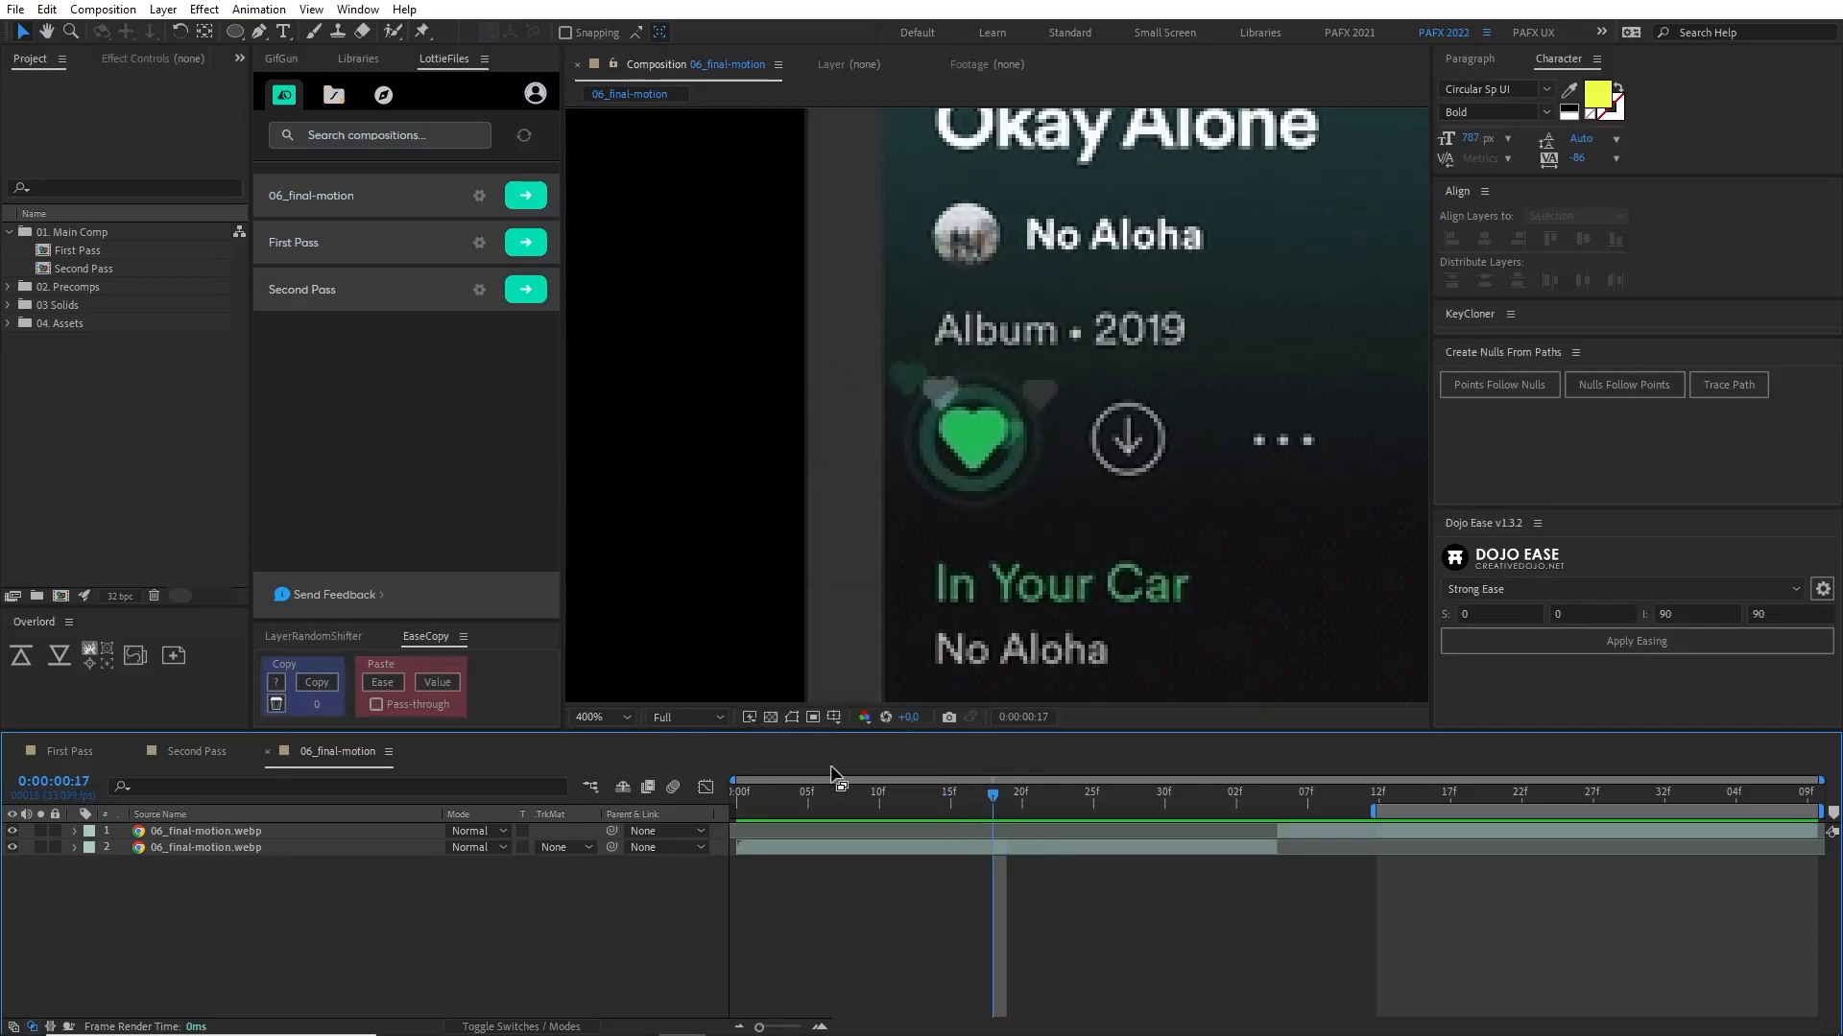
pyautogui.click(197, 751)
# Step: Duplicate Explosion Heart 02 and fill the copy with the green sampled from the main heart
pyautogui.click(985, 860)
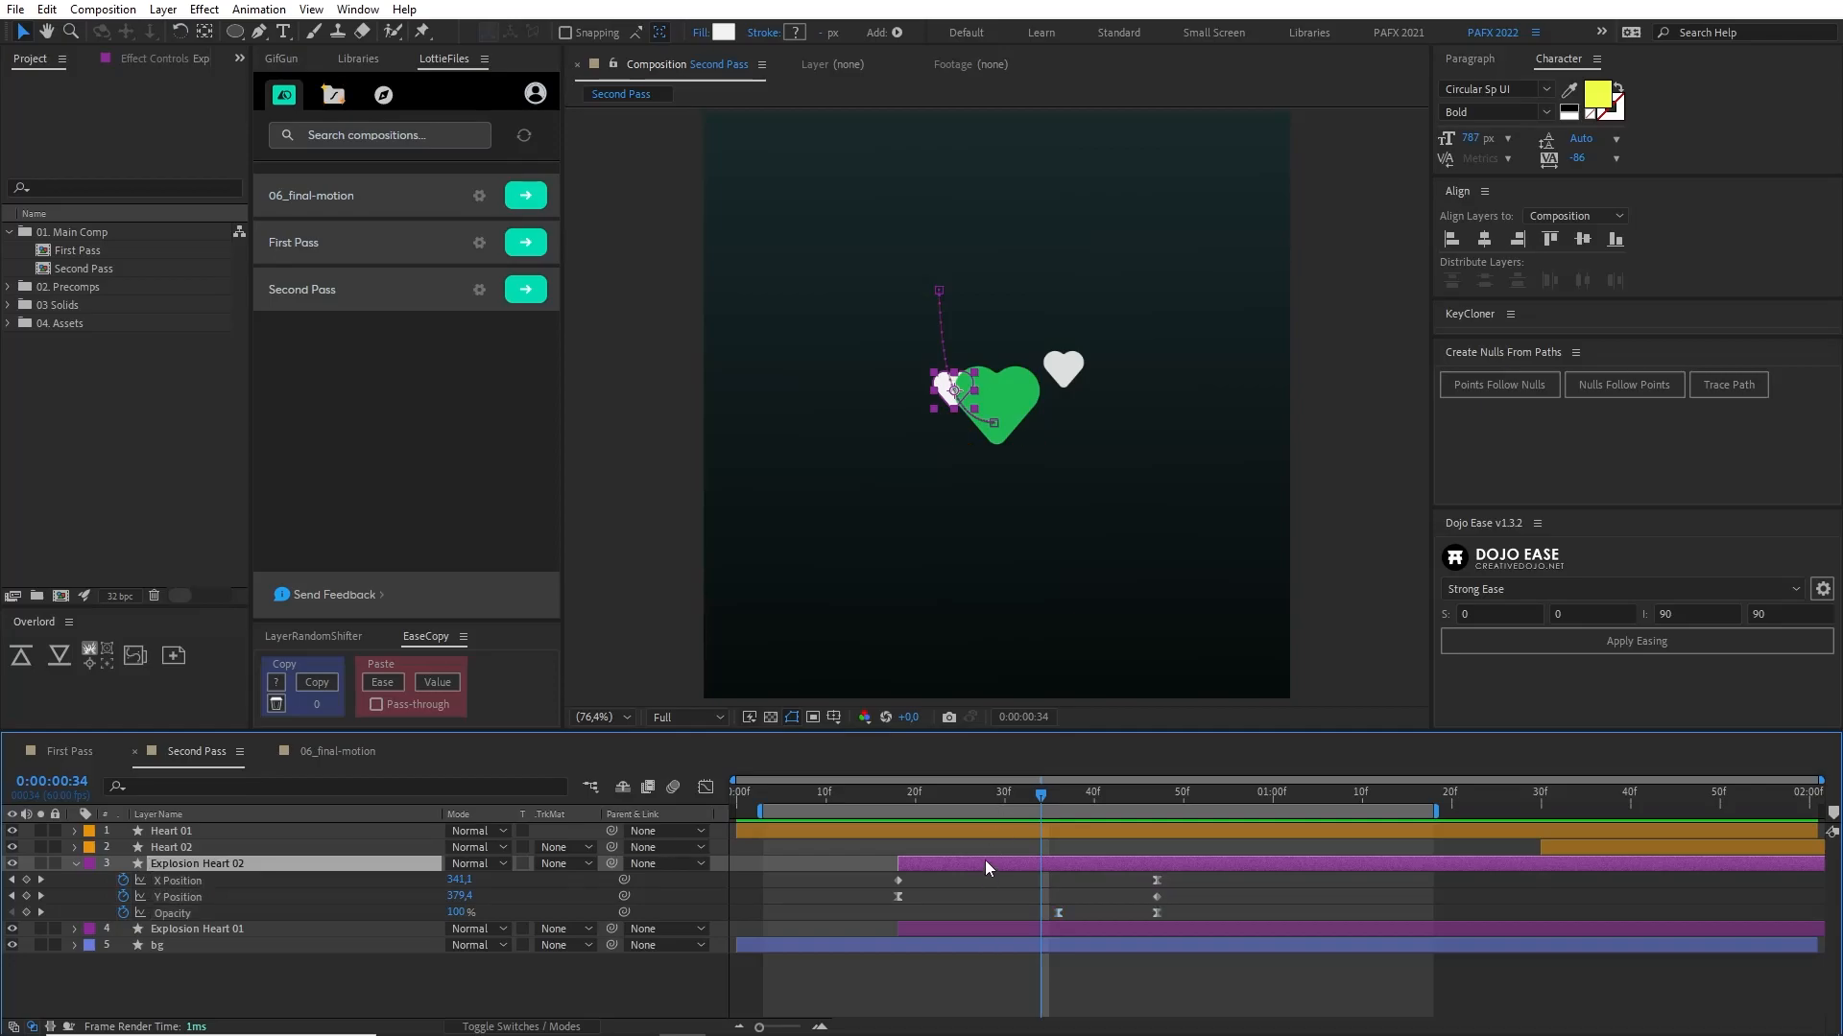
pyautogui.hotkey('ctrl', 'd')
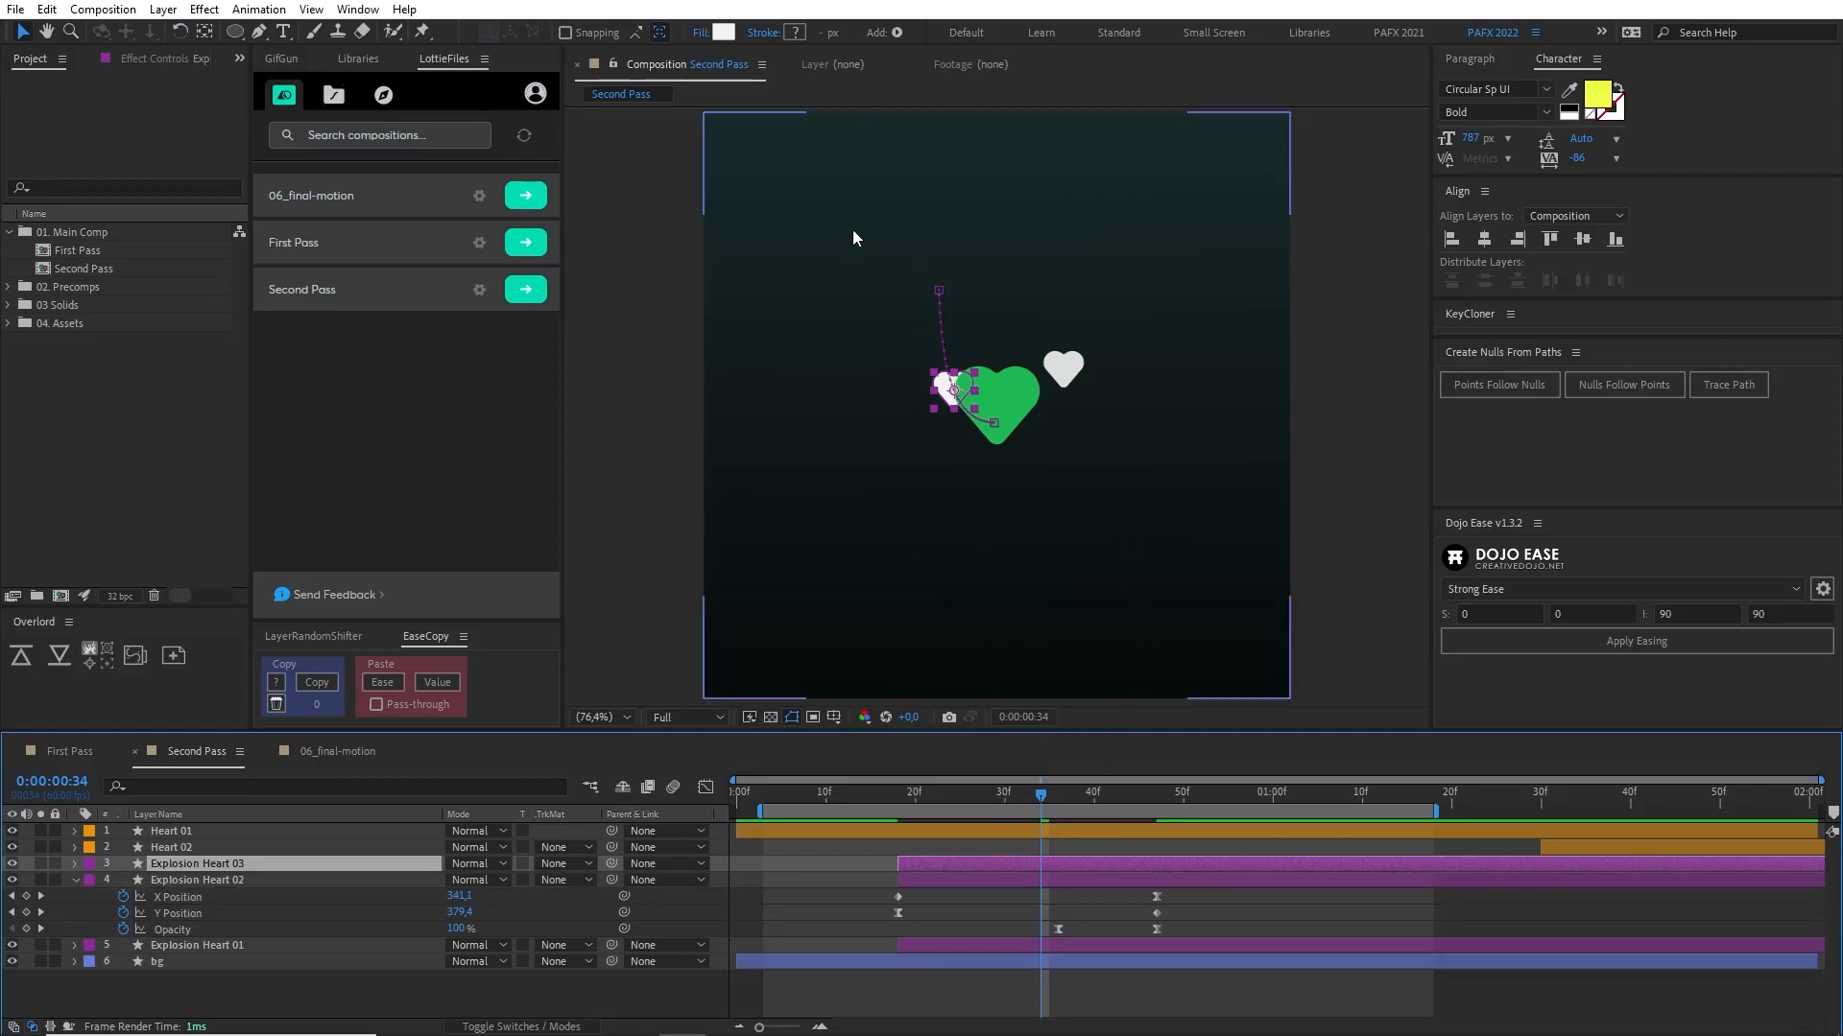
pyautogui.click(723, 31)
pyautogui.click(1335, 620)
pyautogui.click(1003, 398)
pyautogui.click(1366, 525)
# Step: Set Explosion Heart 03's end X Position to 230 and move its end position and opacity keyframes earlier, ending the motion at frame 42
pyautogui.press('u')
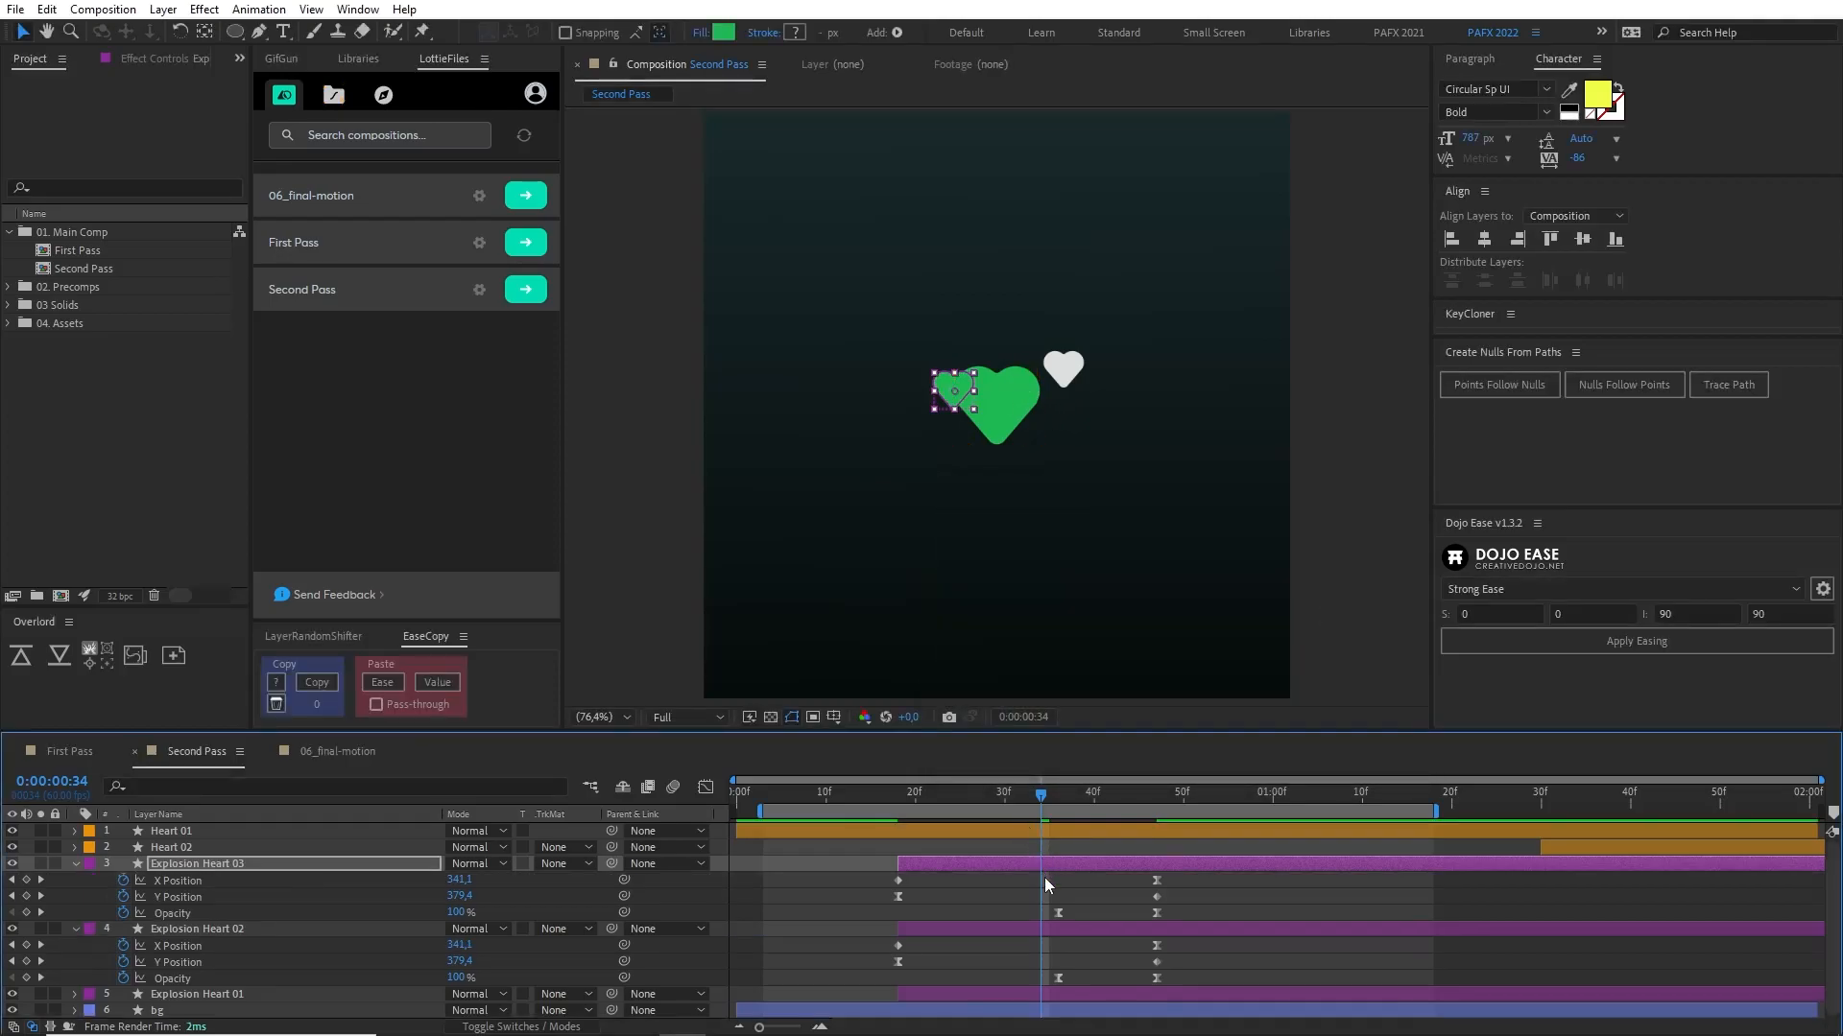
pyautogui.moveTo(1131, 794); pyautogui.dragTo(1156, 794)
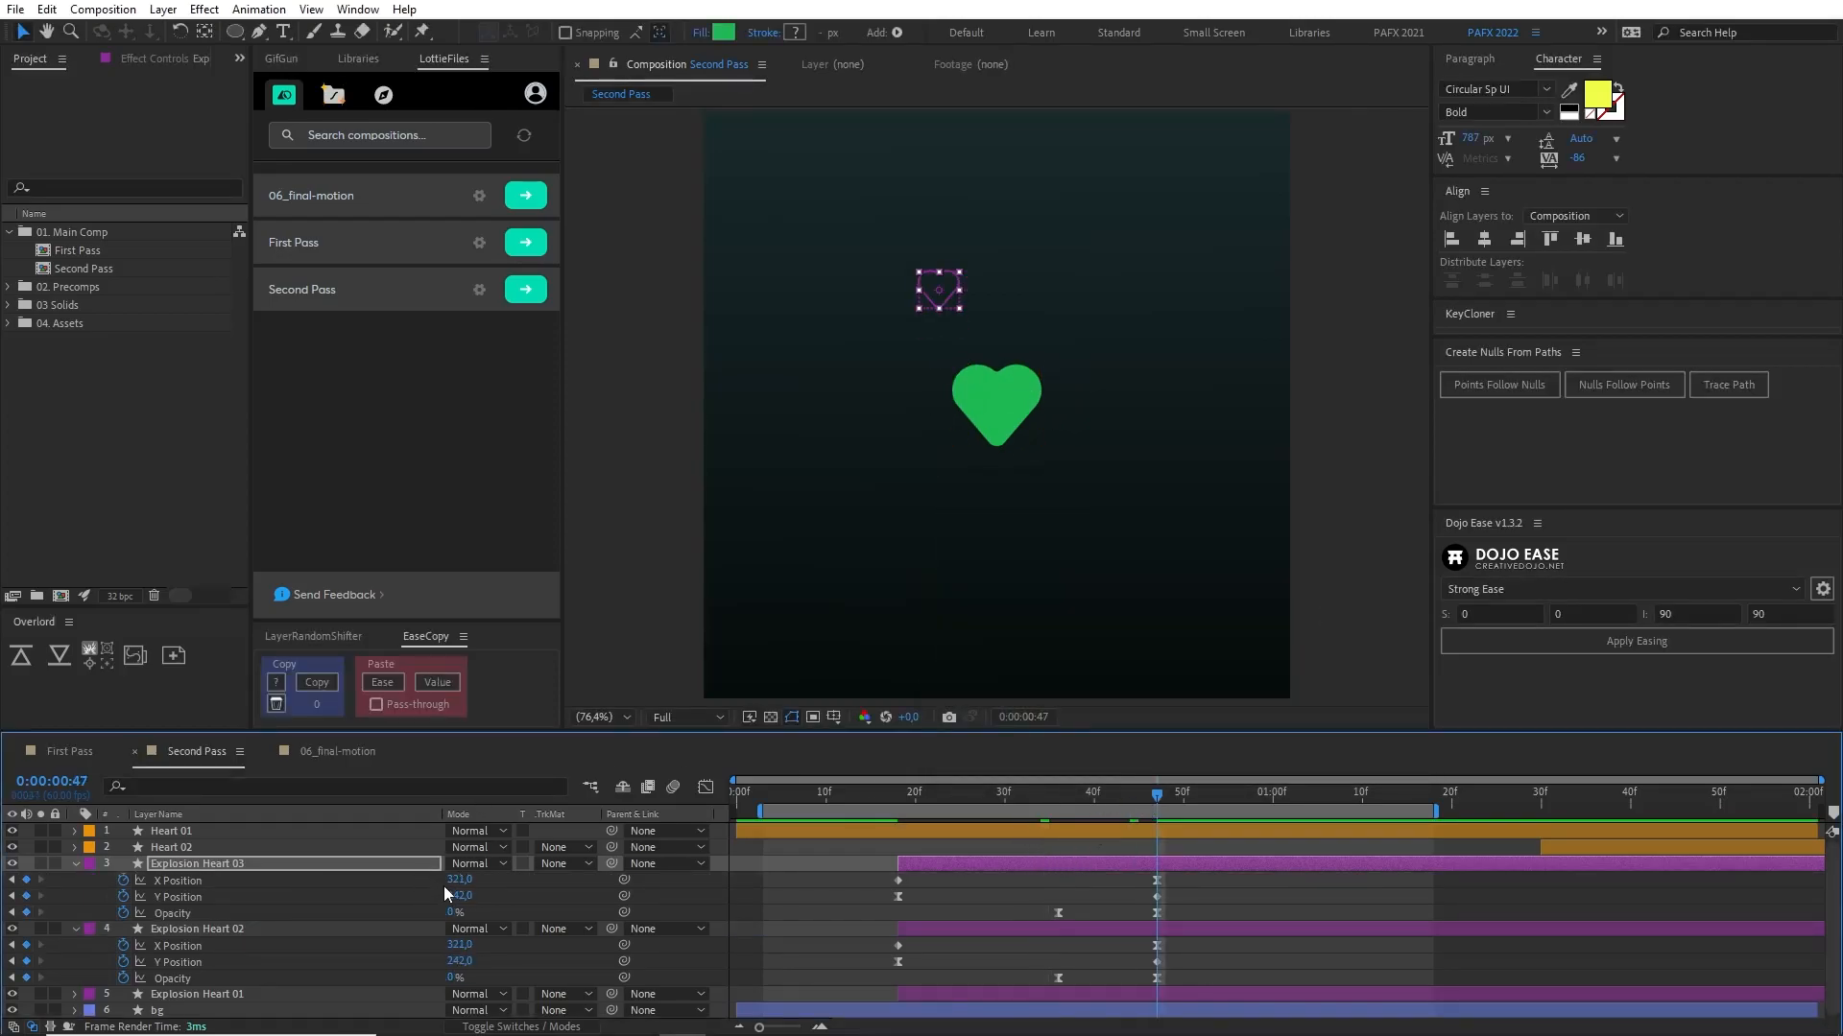
pyautogui.moveTo(454, 880); pyautogui.dragTo(379, 887)
pyautogui.click(884, 793)
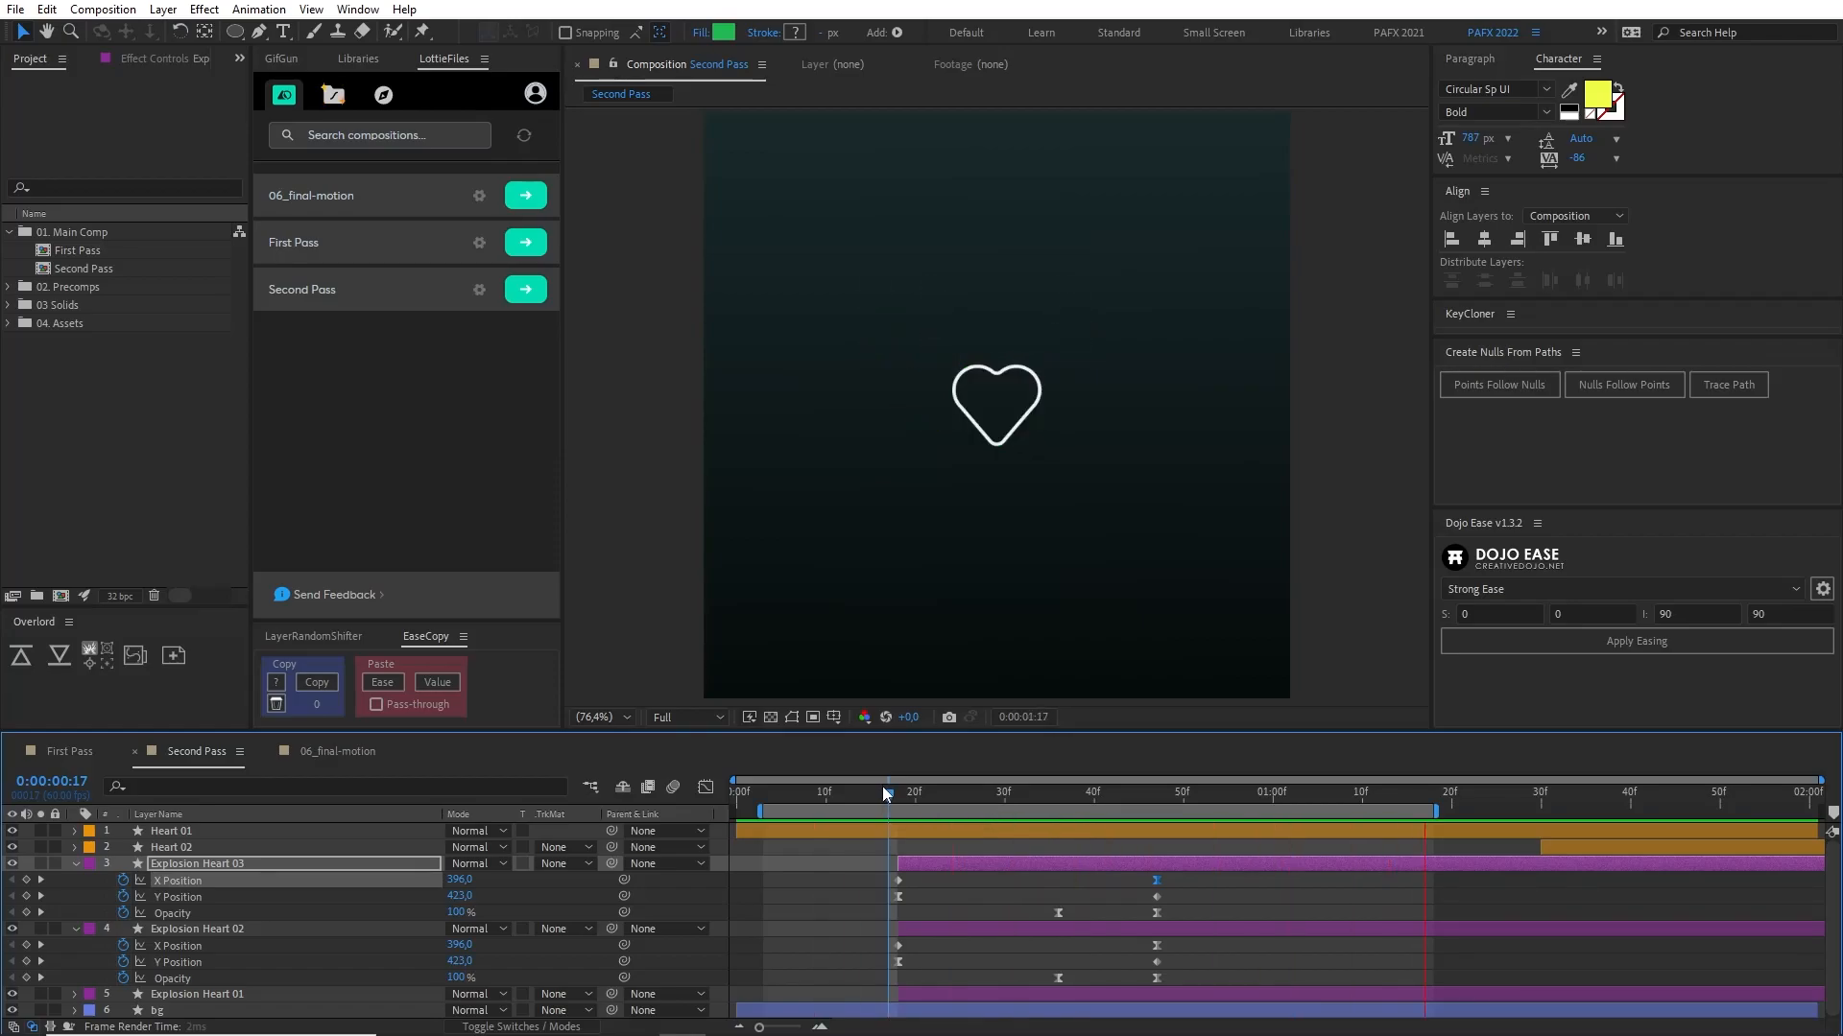
pyautogui.press('space')
pyautogui.click(1021, 884)
pyautogui.moveTo(1021, 883); pyautogui.dragTo(1115, 920)
pyautogui.press('space')
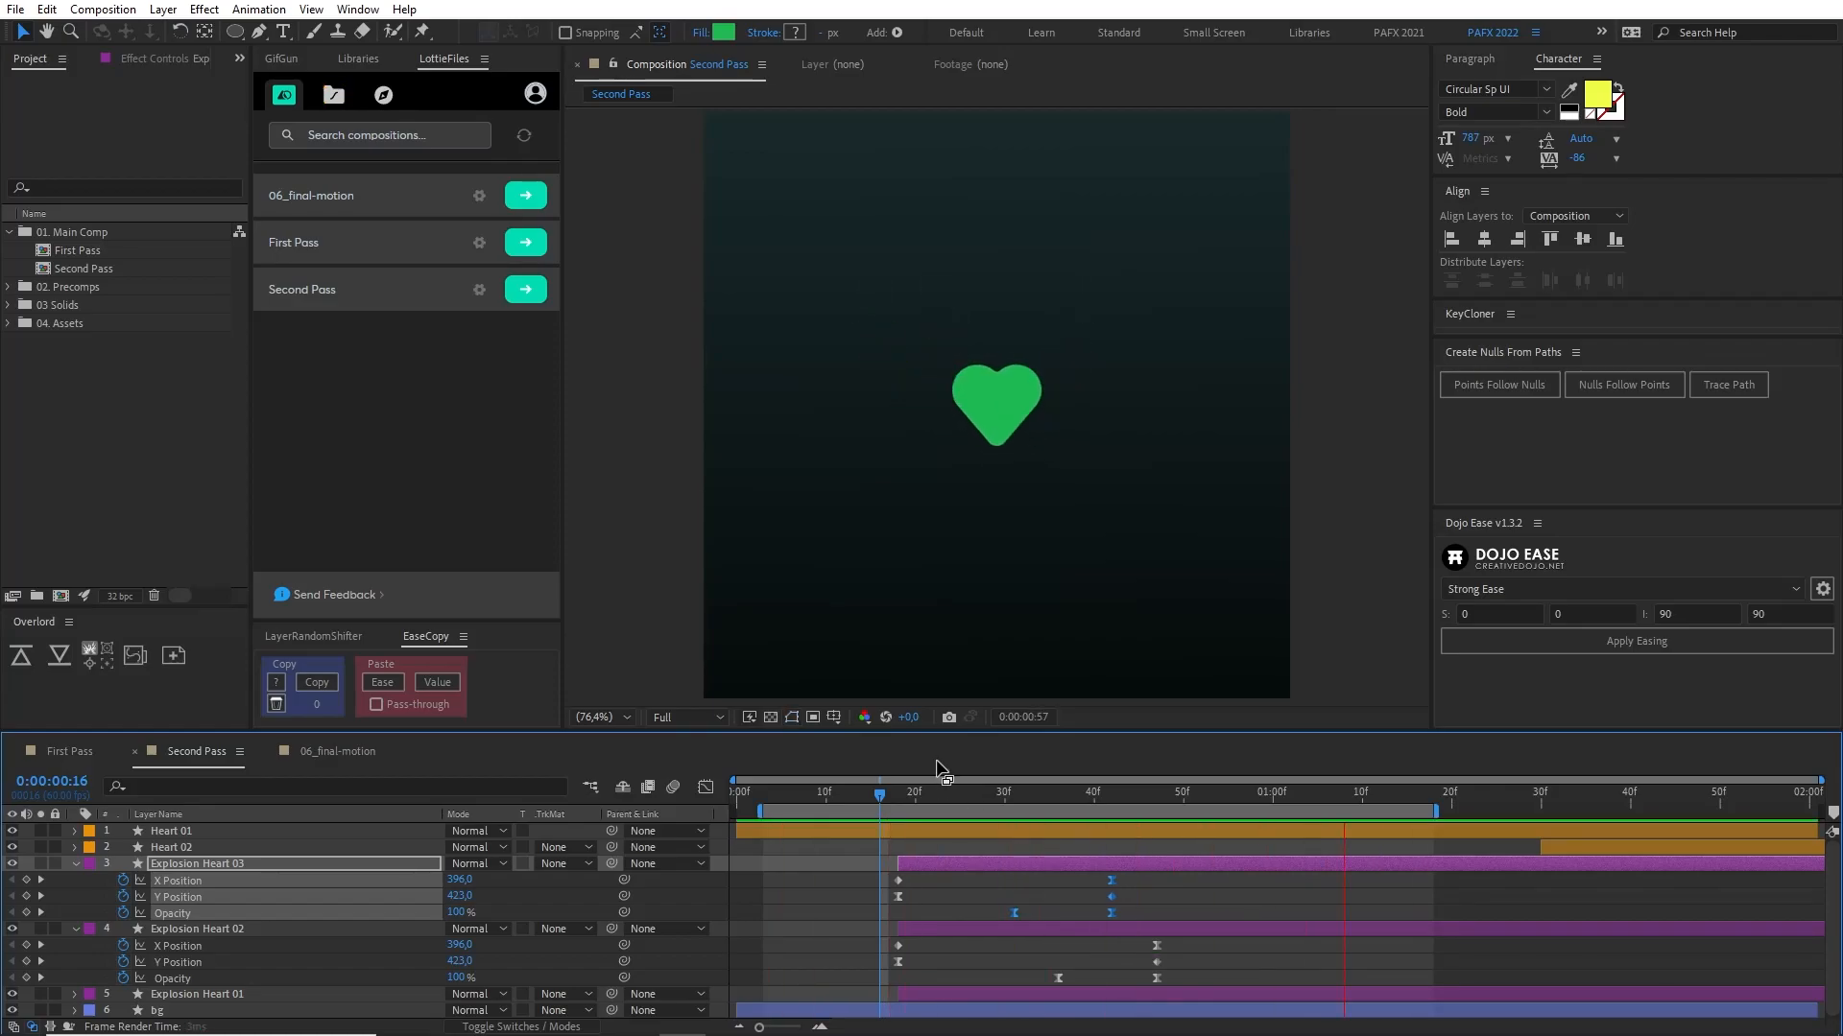
# Step: At frame 42, set Explosion Heart 03's X Position to 256 and preview the three small hearts
pyautogui.click(1111, 800)
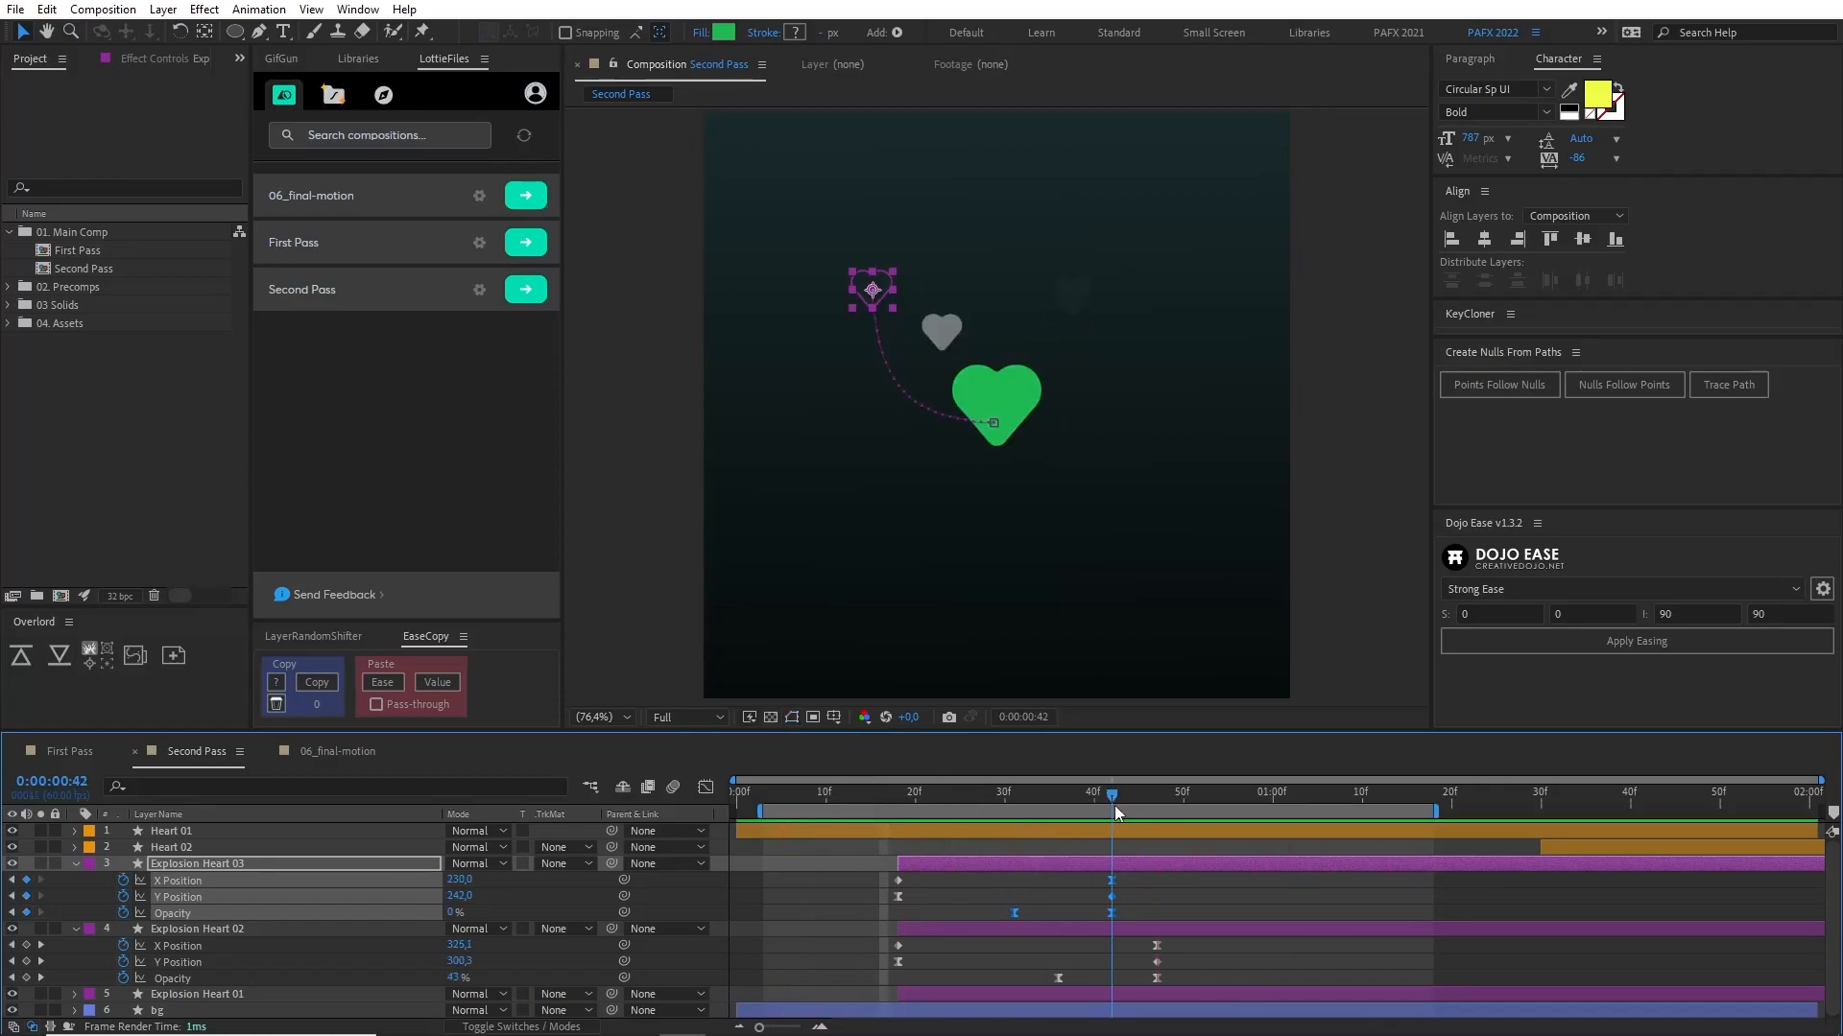
pyautogui.click(1067, 896)
pyautogui.click(472, 881)
pyautogui.moveTo(472, 881); pyautogui.dragTo(794, 845)
pyautogui.click(861, 795)
pyautogui.press('space')
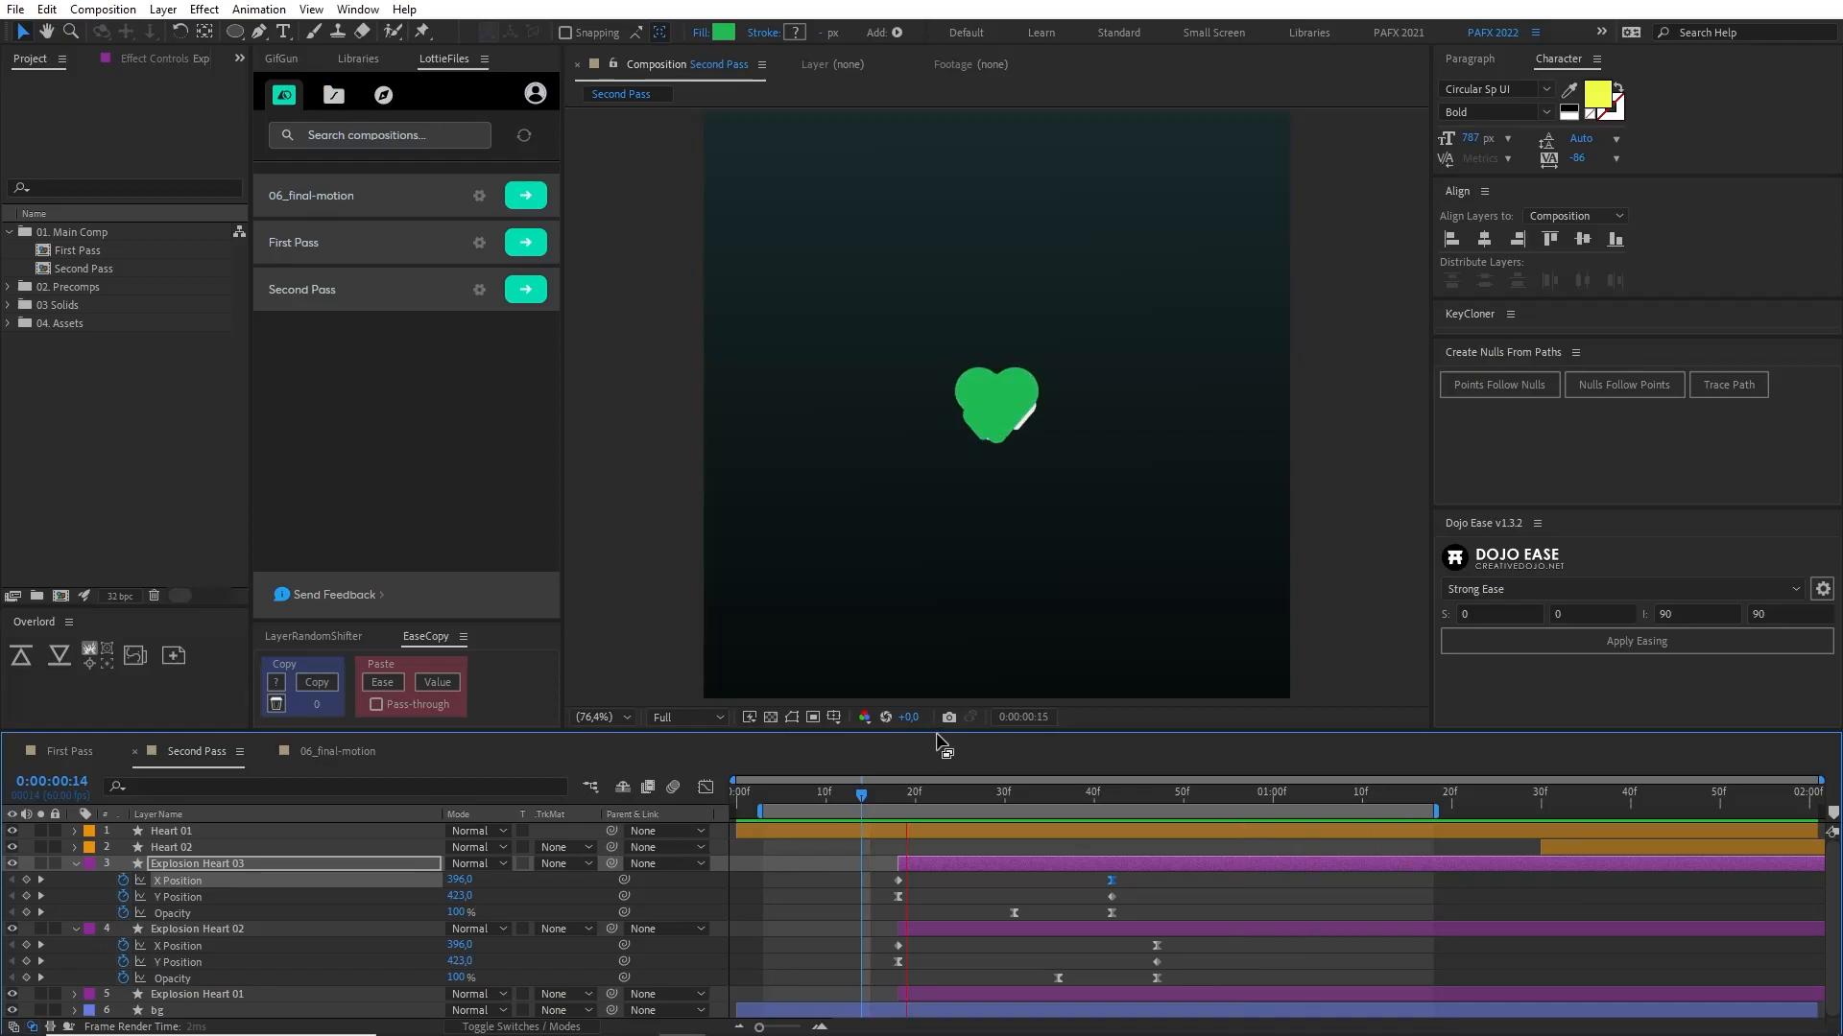
pyautogui.press('space')
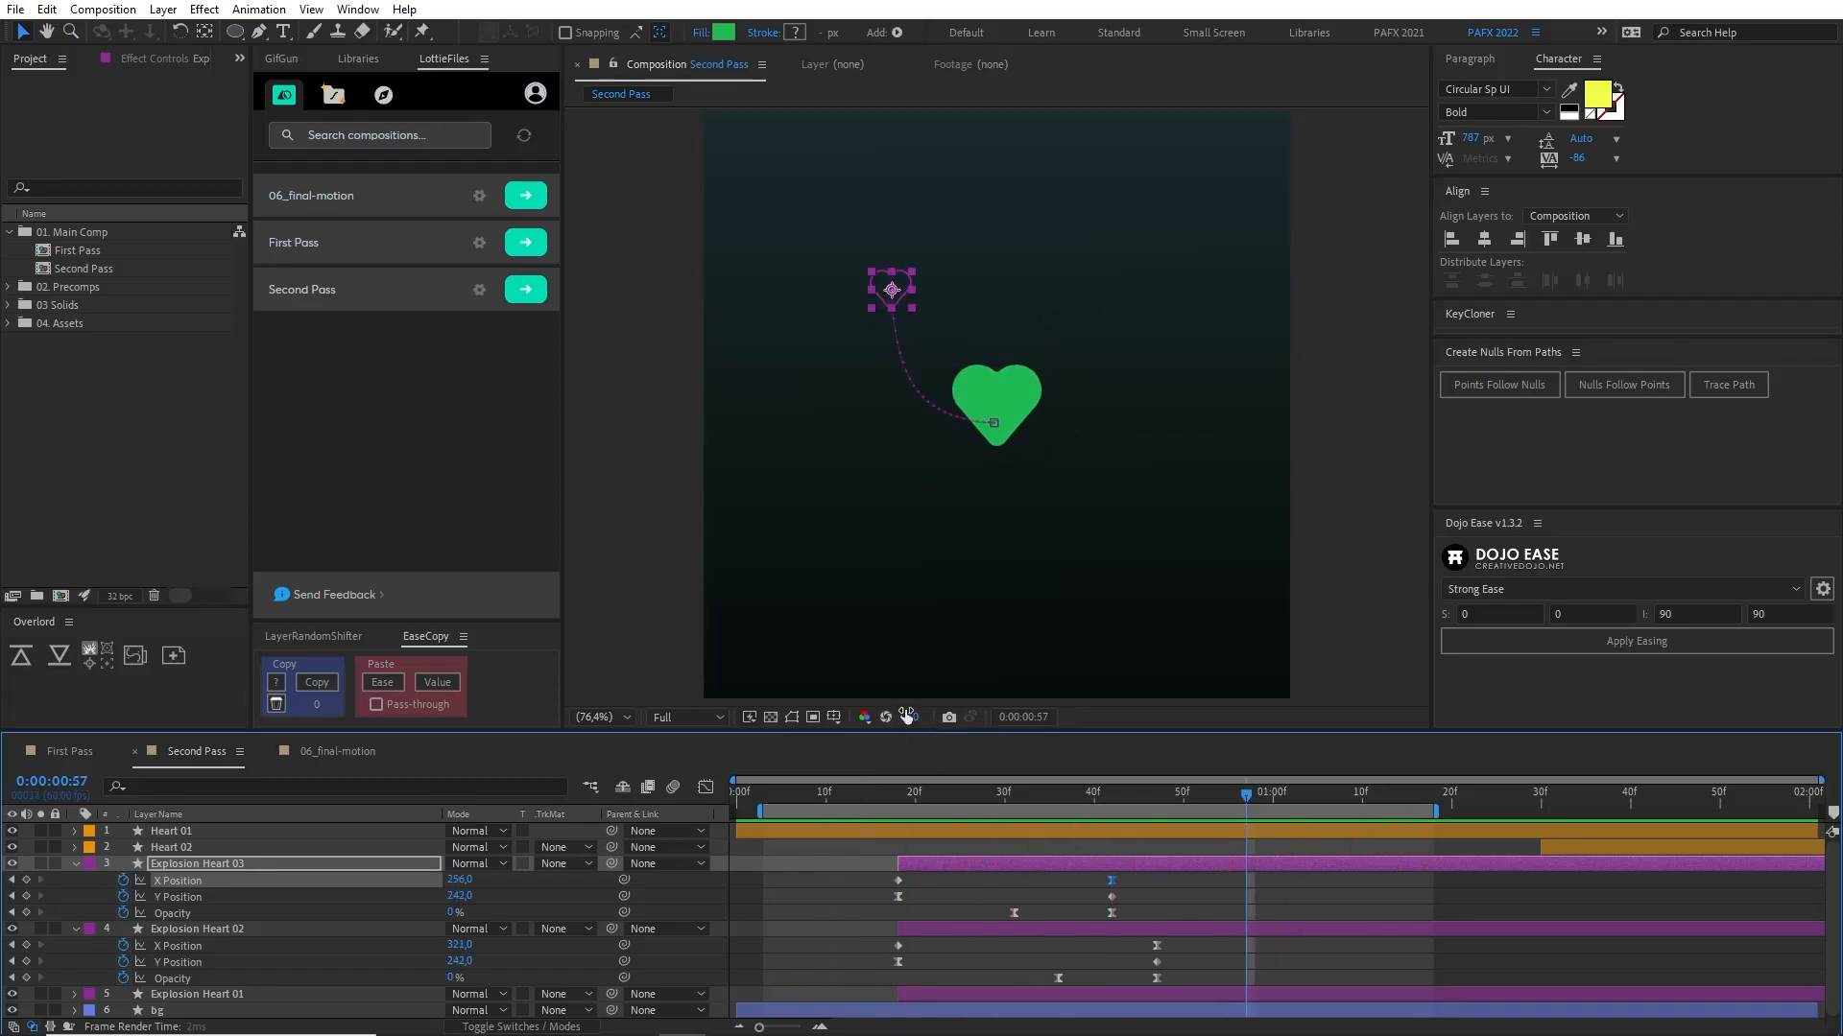
pyautogui.moveTo(912, 785); pyautogui.dragTo(1048, 803)
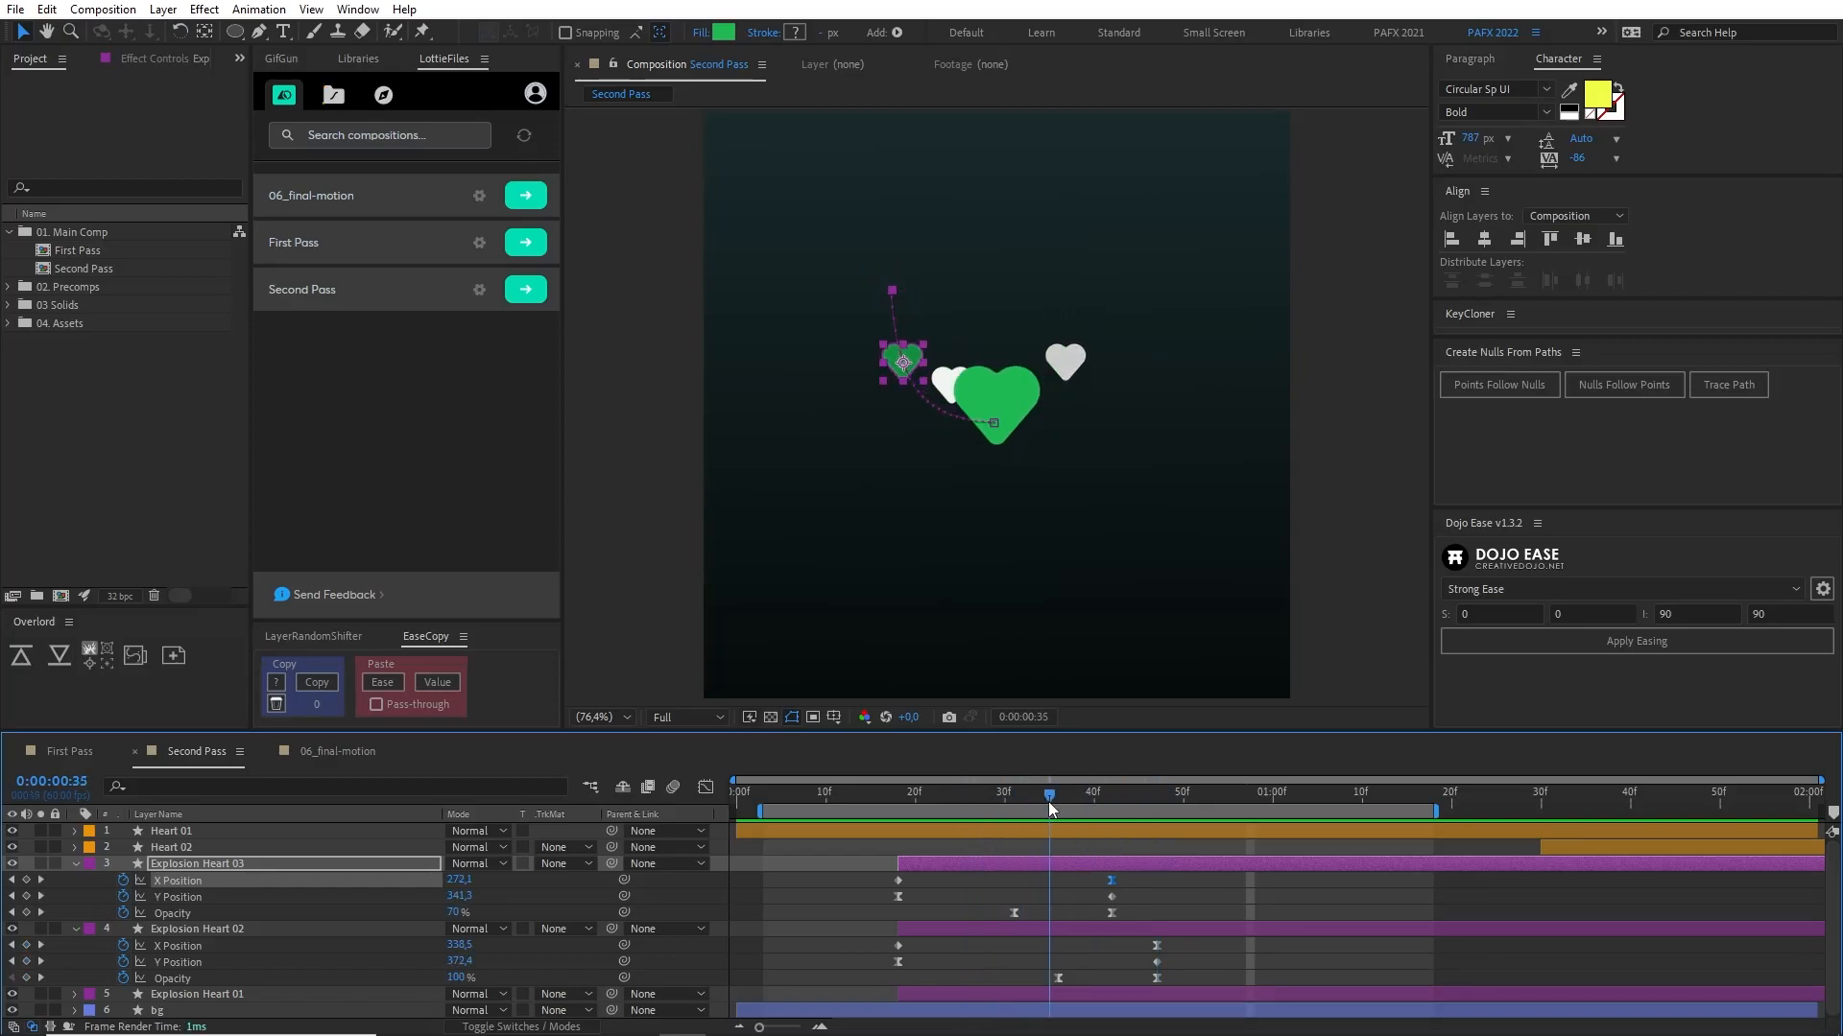
# Step: Duplicate Explosion Heart 03 and set the copy's X Position to 464 at frame 42
pyautogui.click(970, 858)
pyautogui.hotkey('ctrl', 'd')
pyautogui.press('u')
pyautogui.moveTo(1056, 793); pyautogui.dragTo(1111, 804)
pyautogui.moveTo(1087, 878); pyautogui.dragTo(1150, 873)
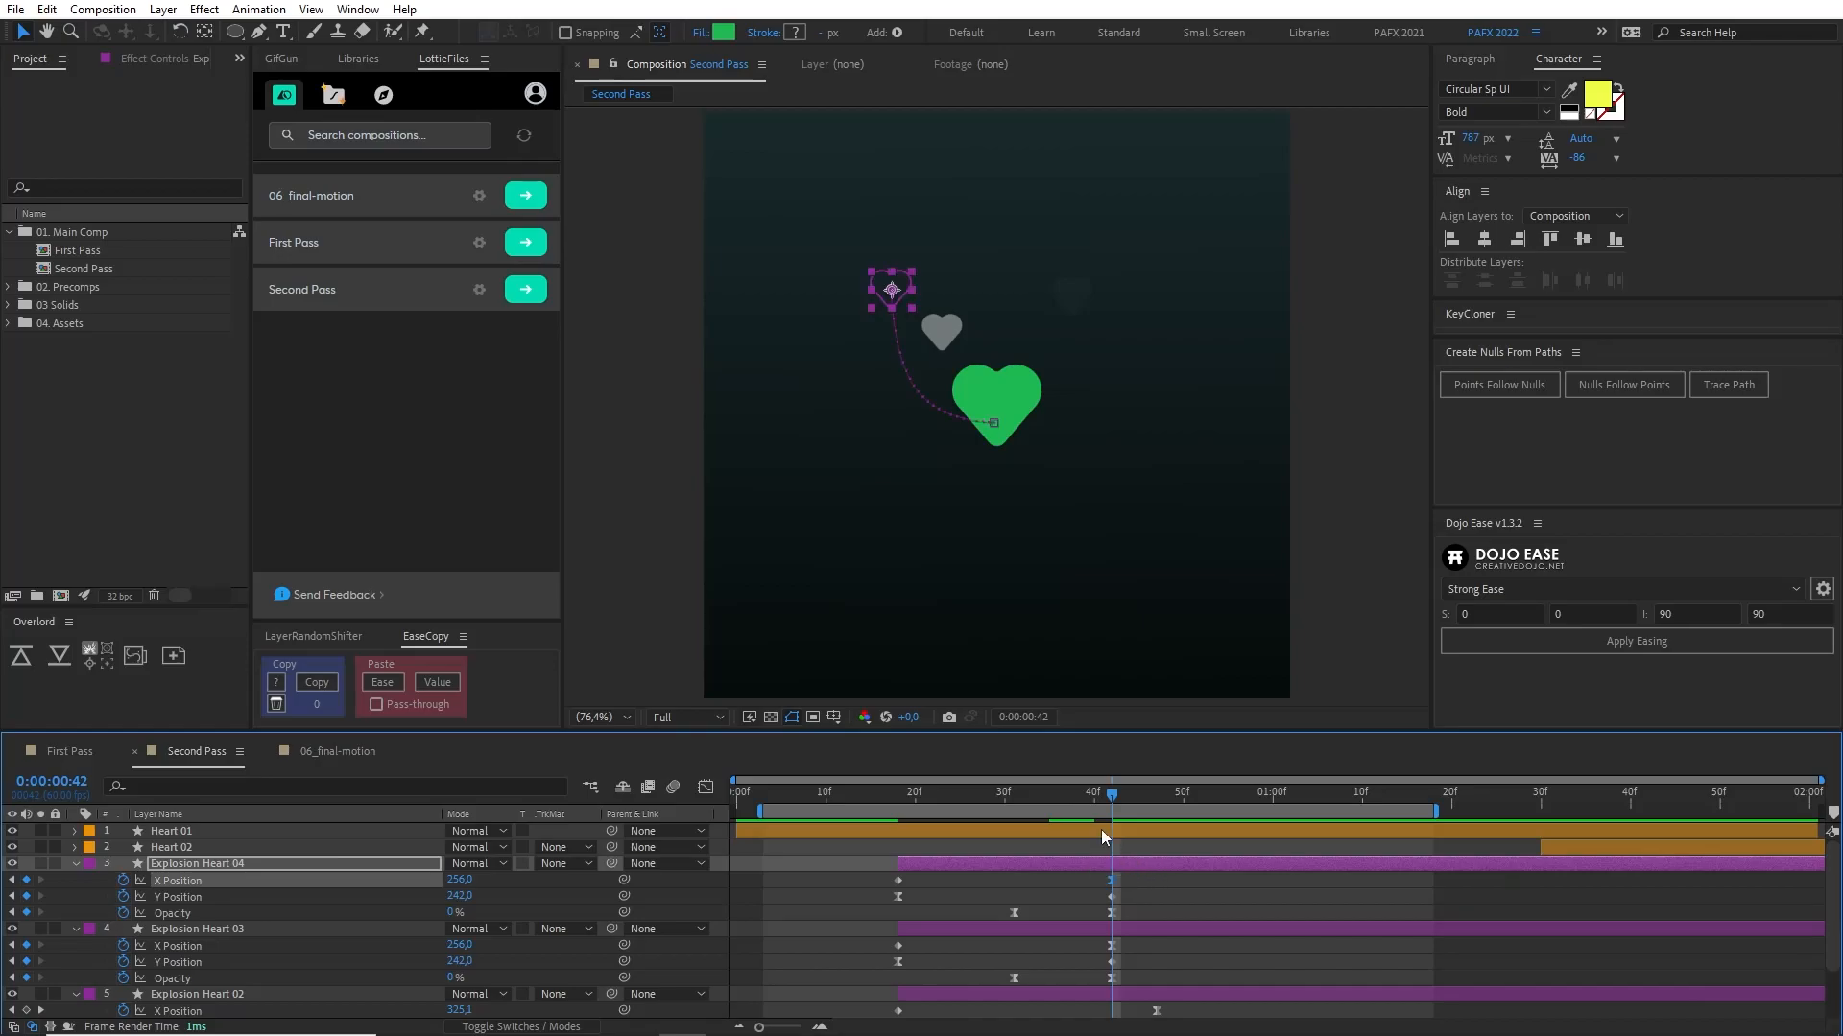
pyautogui.moveTo(451, 880); pyautogui.dragTo(686, 890)
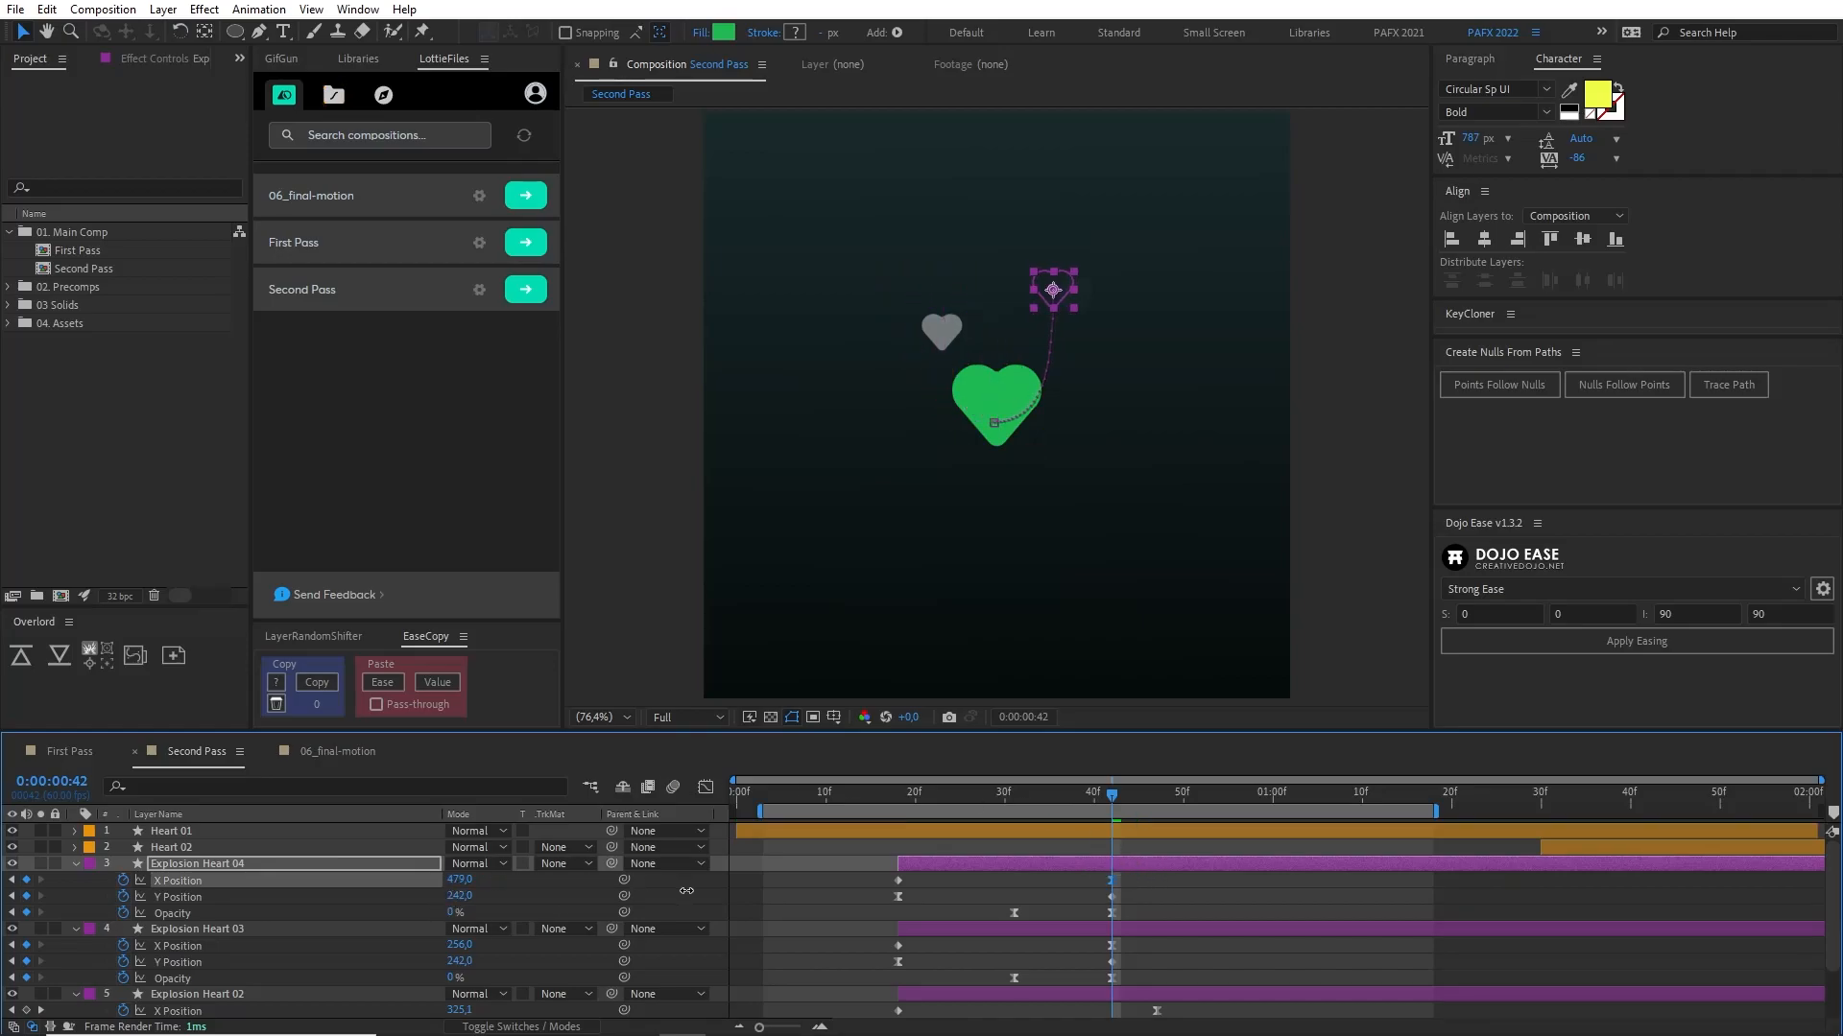
# Step: At frame 18, set Explosion Heart 04's X Position to 401 and Y Position to 417
pyautogui.moveTo(941, 797); pyautogui.dragTo(901, 797)
pyautogui.scroll(3, 1021, 570)
pyautogui.scroll(2, 905, 589)
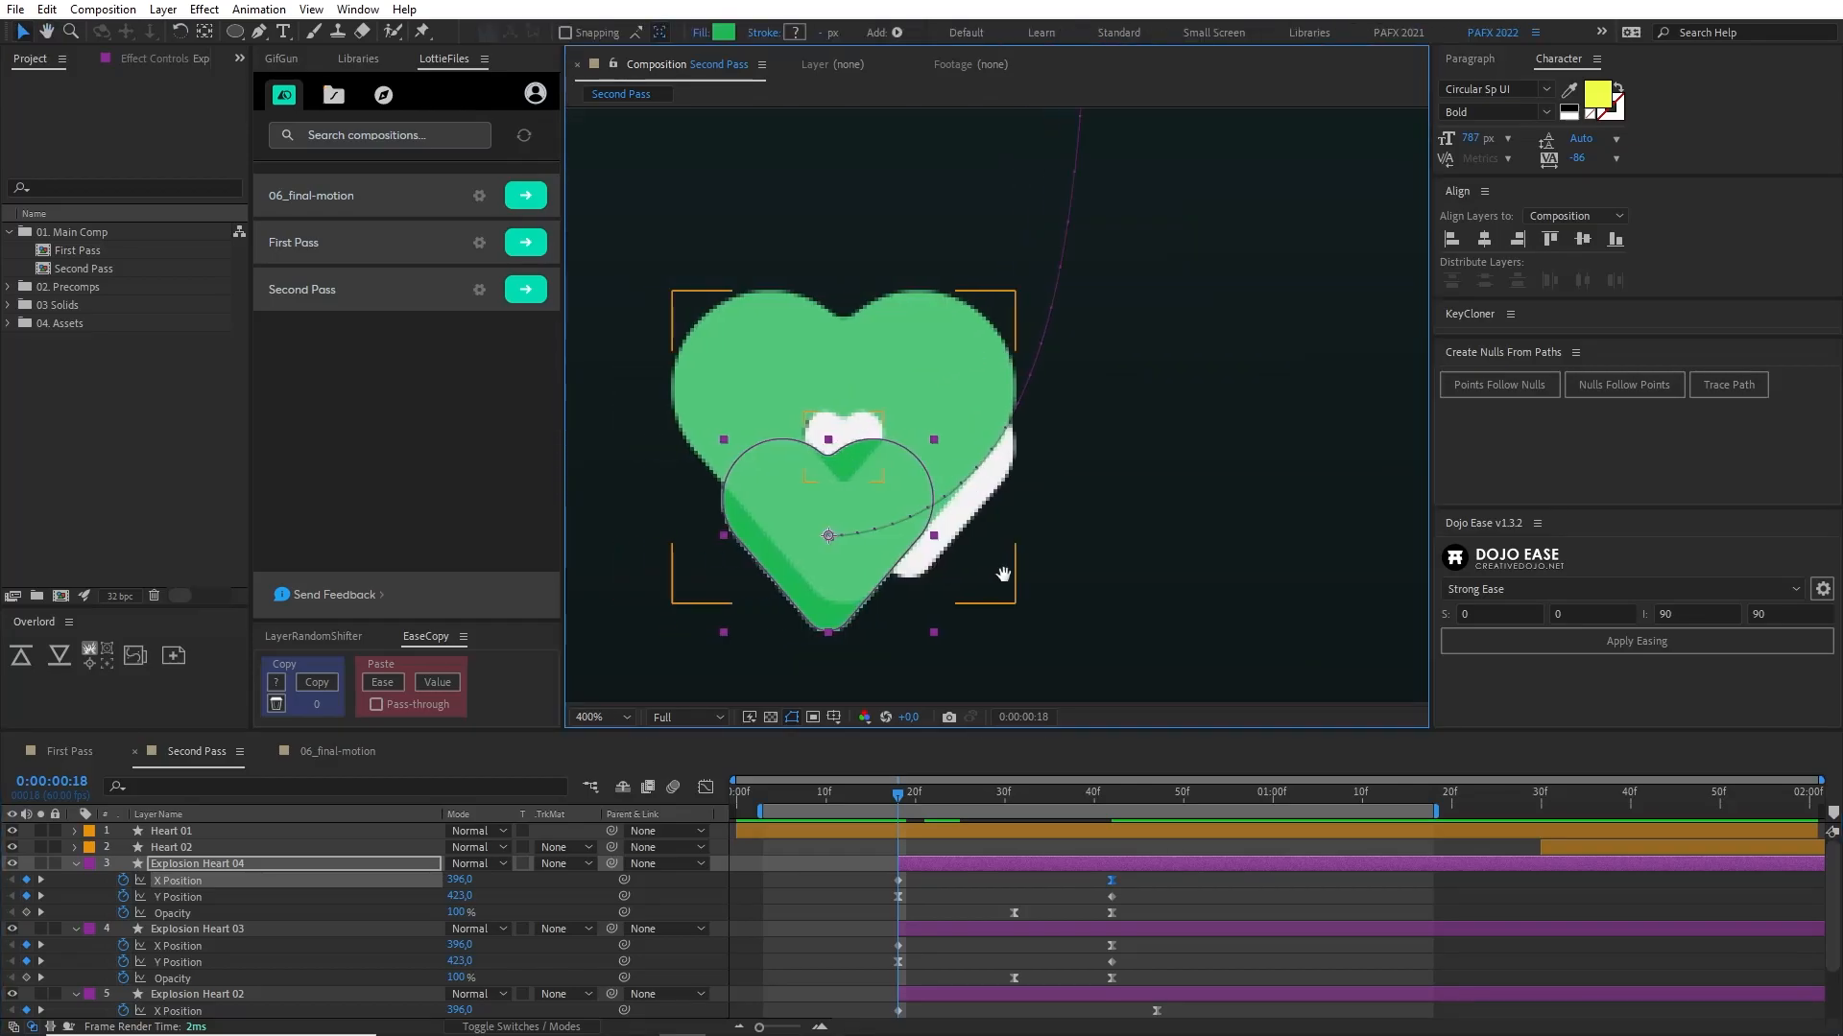
pyautogui.moveTo(454, 902)
pyautogui.mouseDown()
pyautogui.moveTo(468, 884)
pyautogui.moveTo(456, 898)
pyautogui.mouseUp()
pyautogui.scroll(-3, 913, 526)
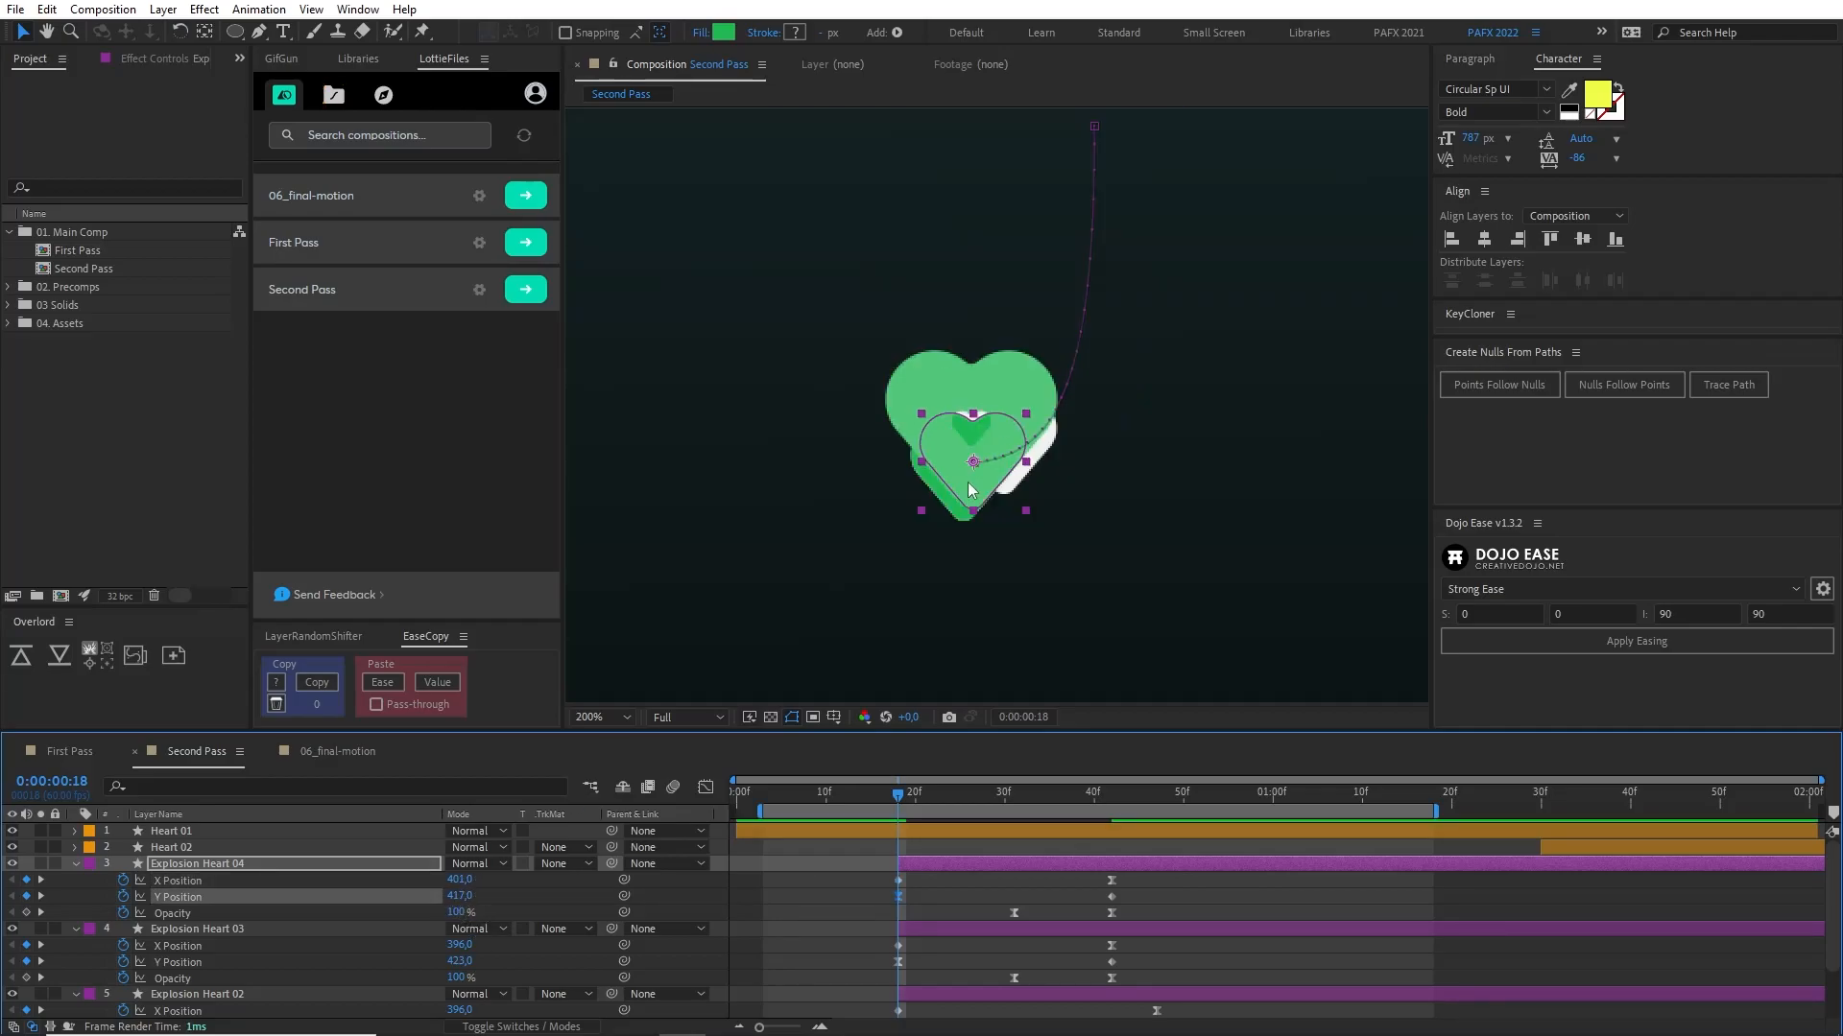
# Step: At frame 42, set Explosion Heart 04's Y Position to 283 and preview the animation
pyautogui.moveTo(1060, 795); pyautogui.dragTo(1112, 795)
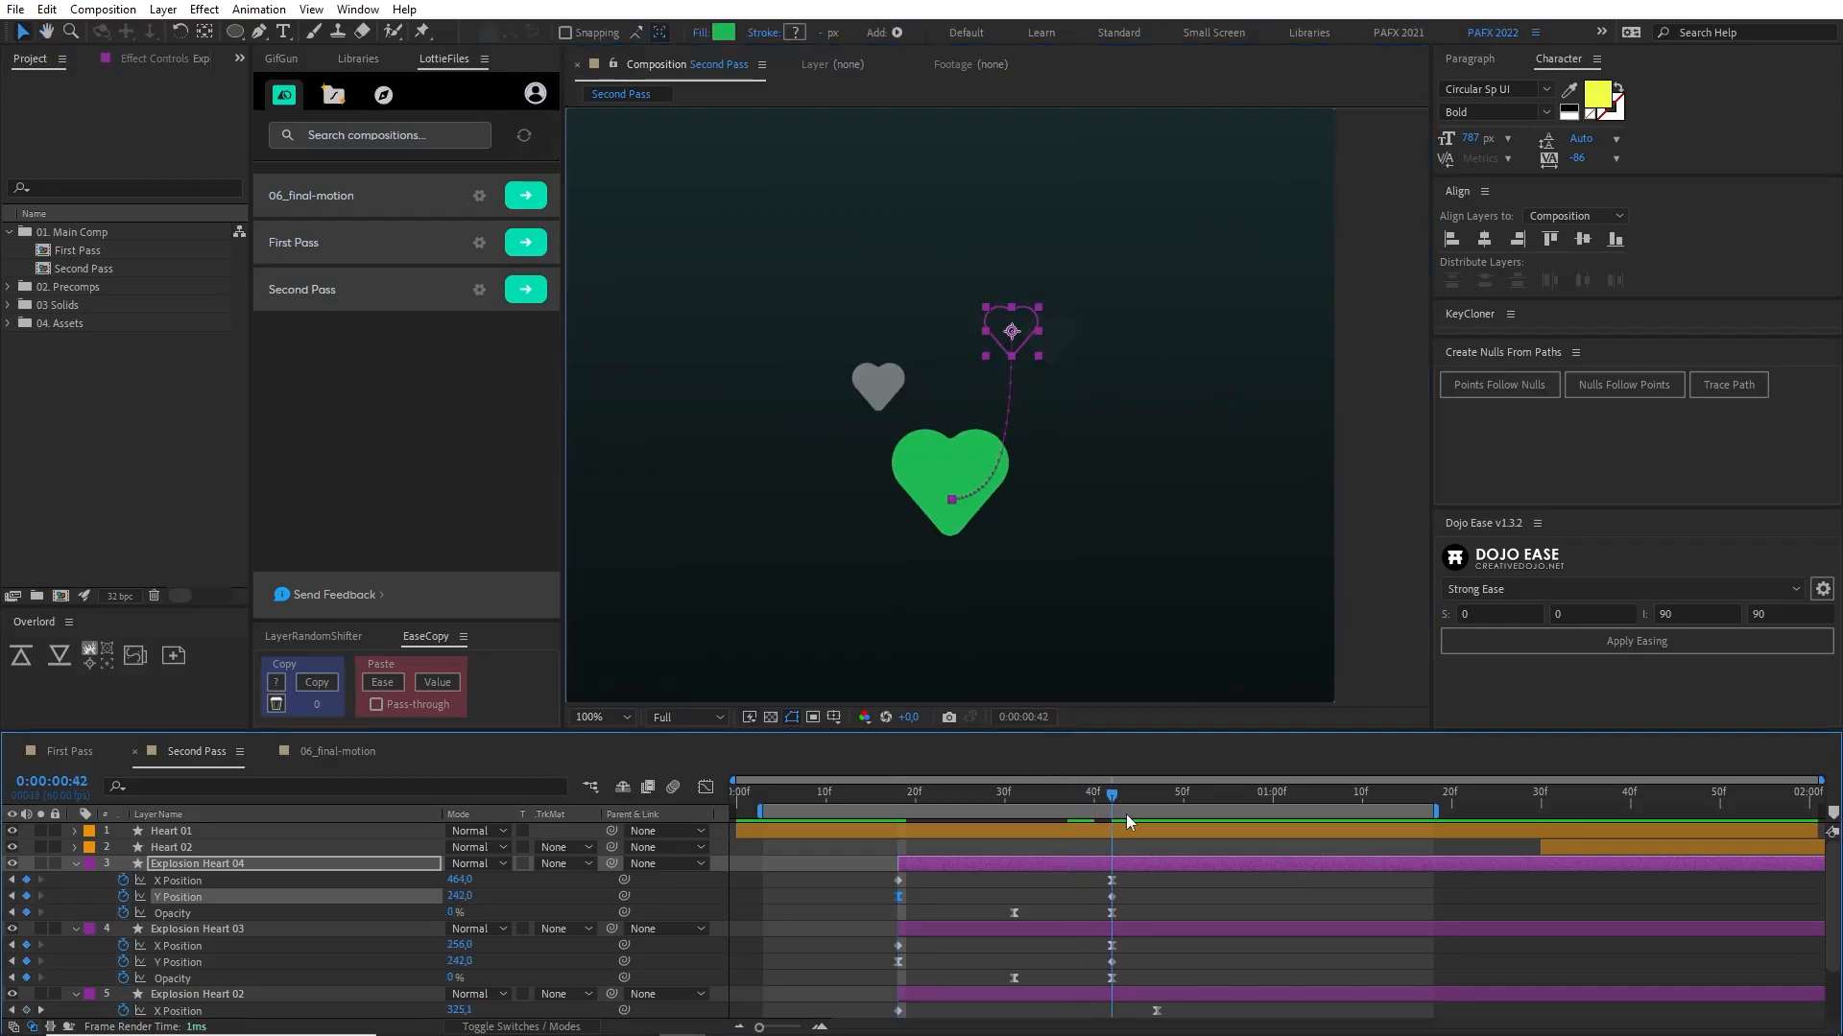
pyautogui.moveTo(457, 886); pyautogui.dragTo(510, 909)
pyautogui.press('space')
pyautogui.click(824, 792)
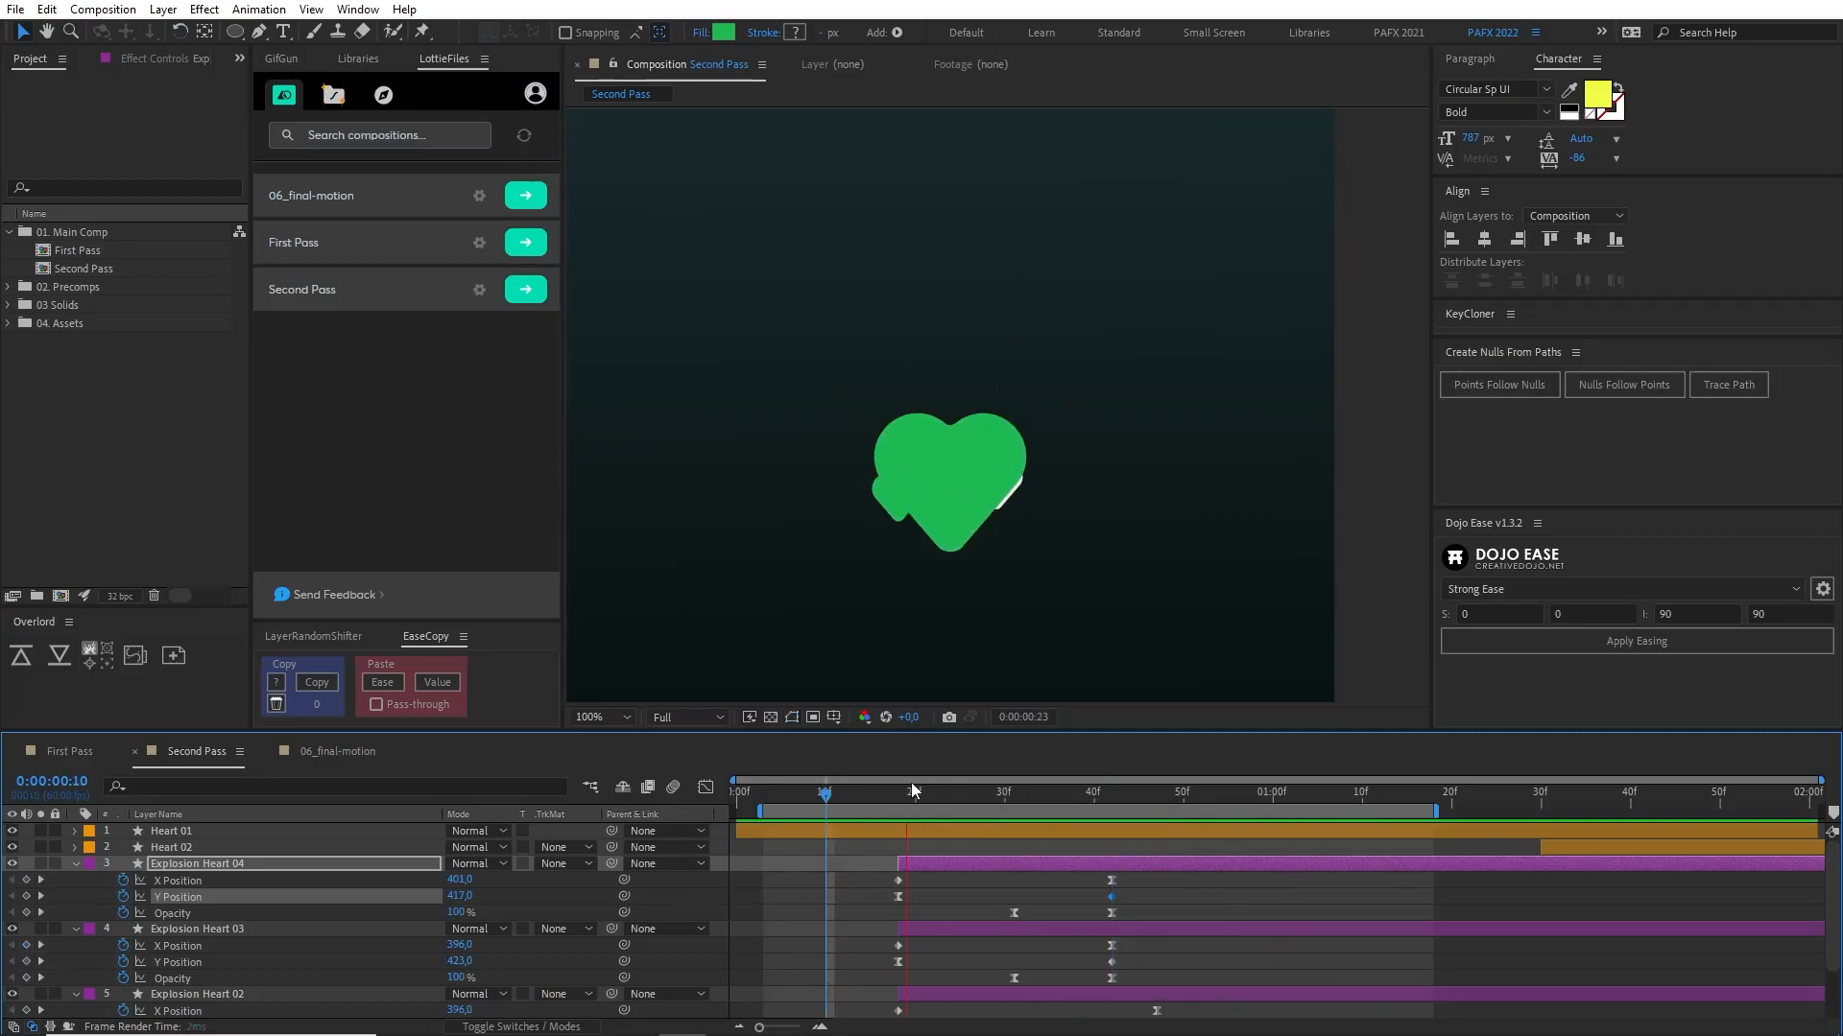
pyautogui.press('space')
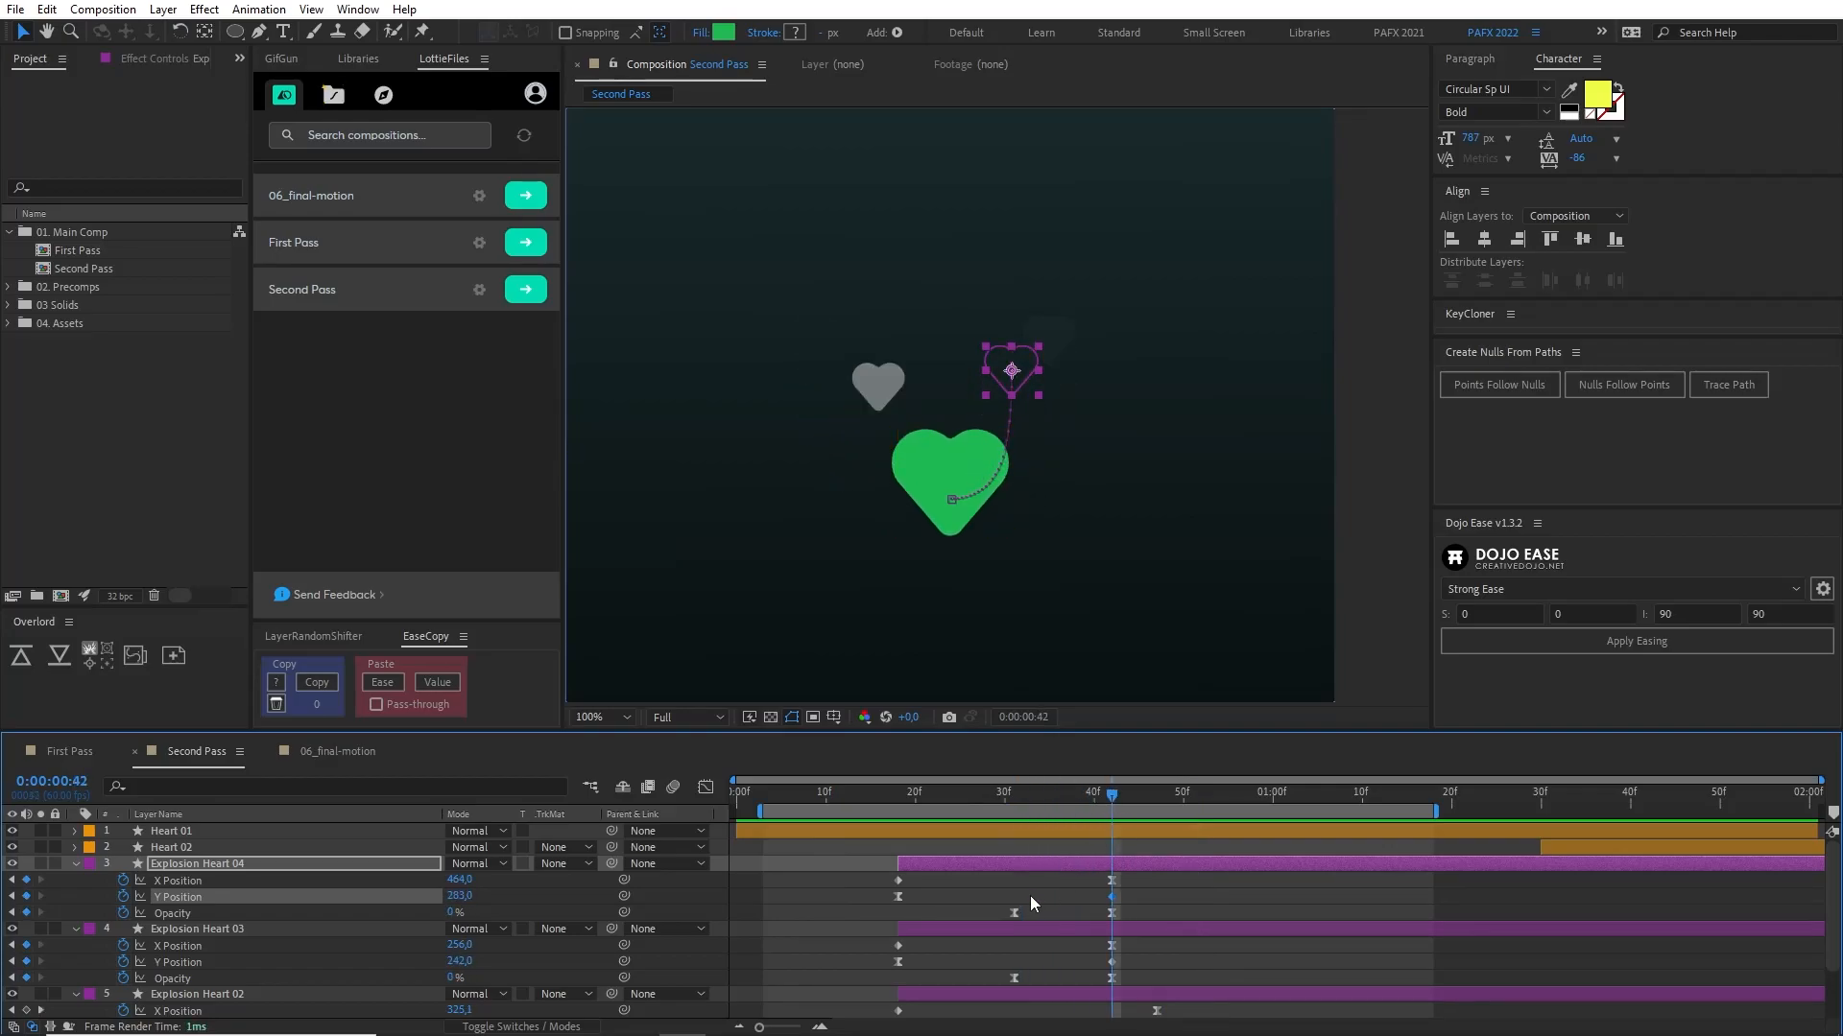
# Step: Delay Explosion Heart 04's end position and opacity keyframes by two frames, ending the motion at frame 44, and preview all four hearts
pyautogui.moveTo(1065, 871); pyautogui.dragTo(1127, 898)
pyautogui.moveTo(954, 799); pyautogui.dragTo(879, 799)
pyautogui.press('space')
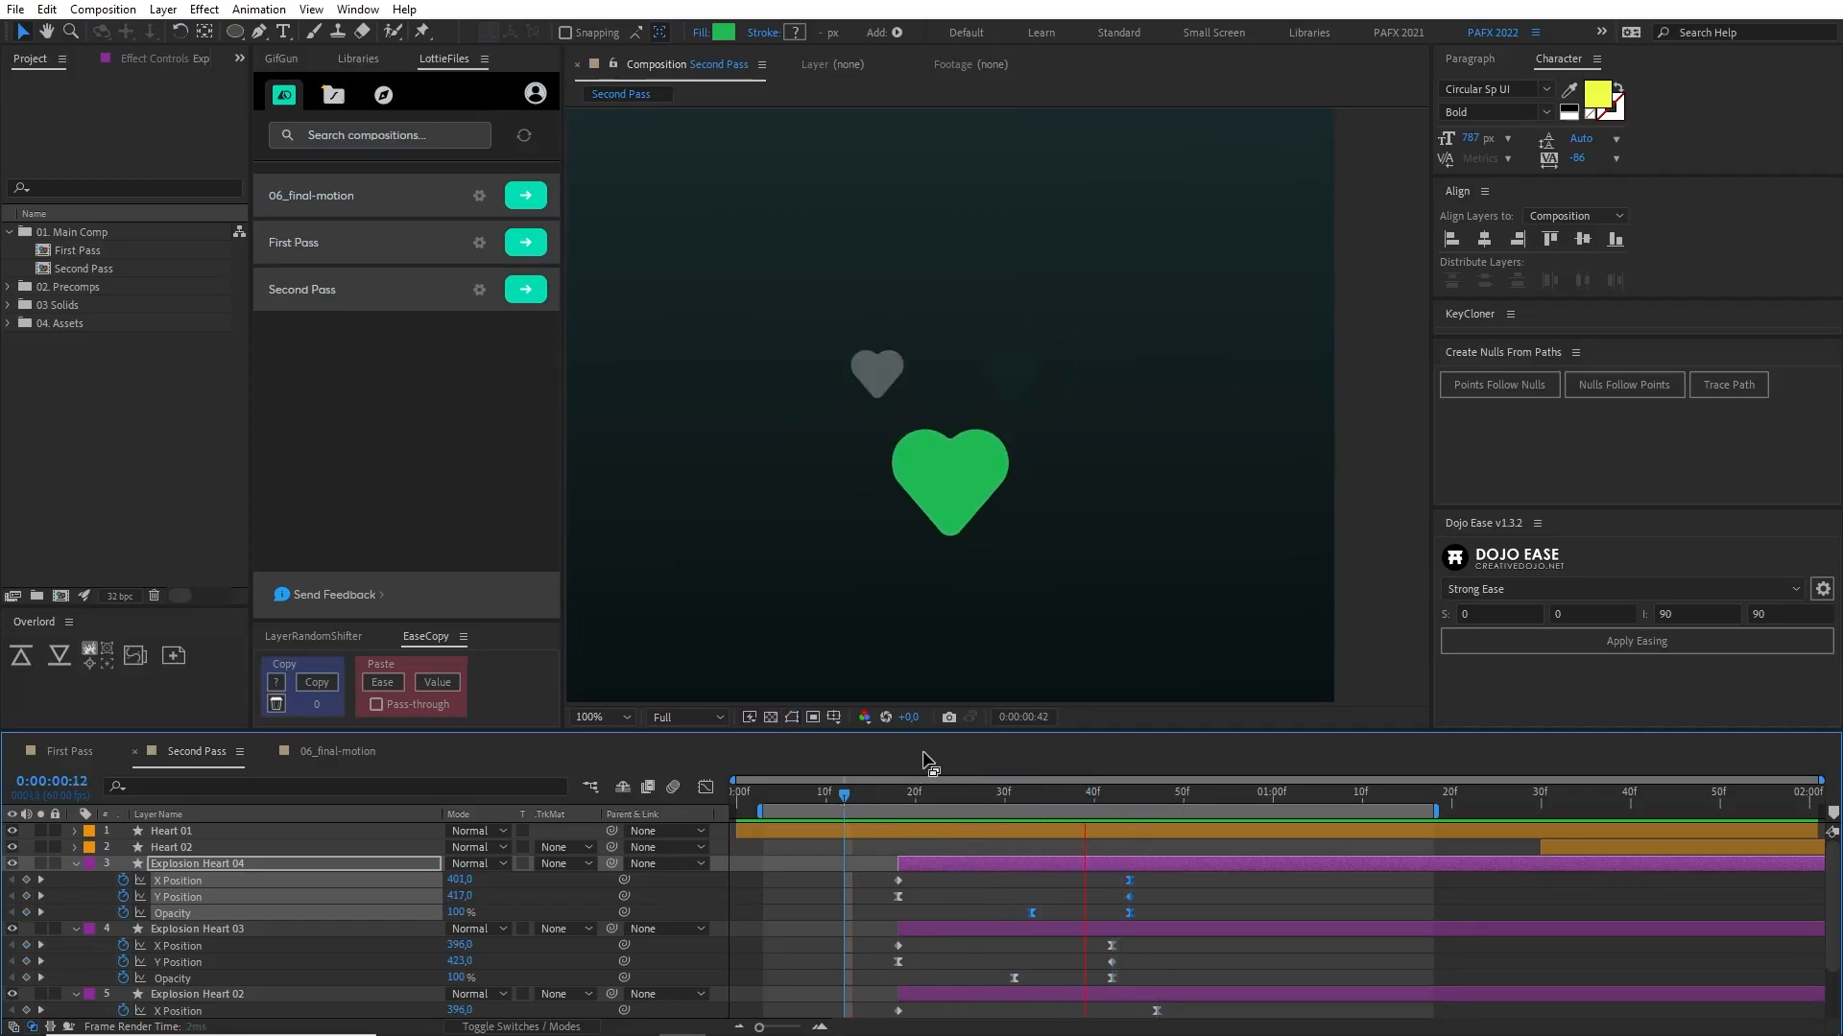
pyautogui.click(1131, 799)
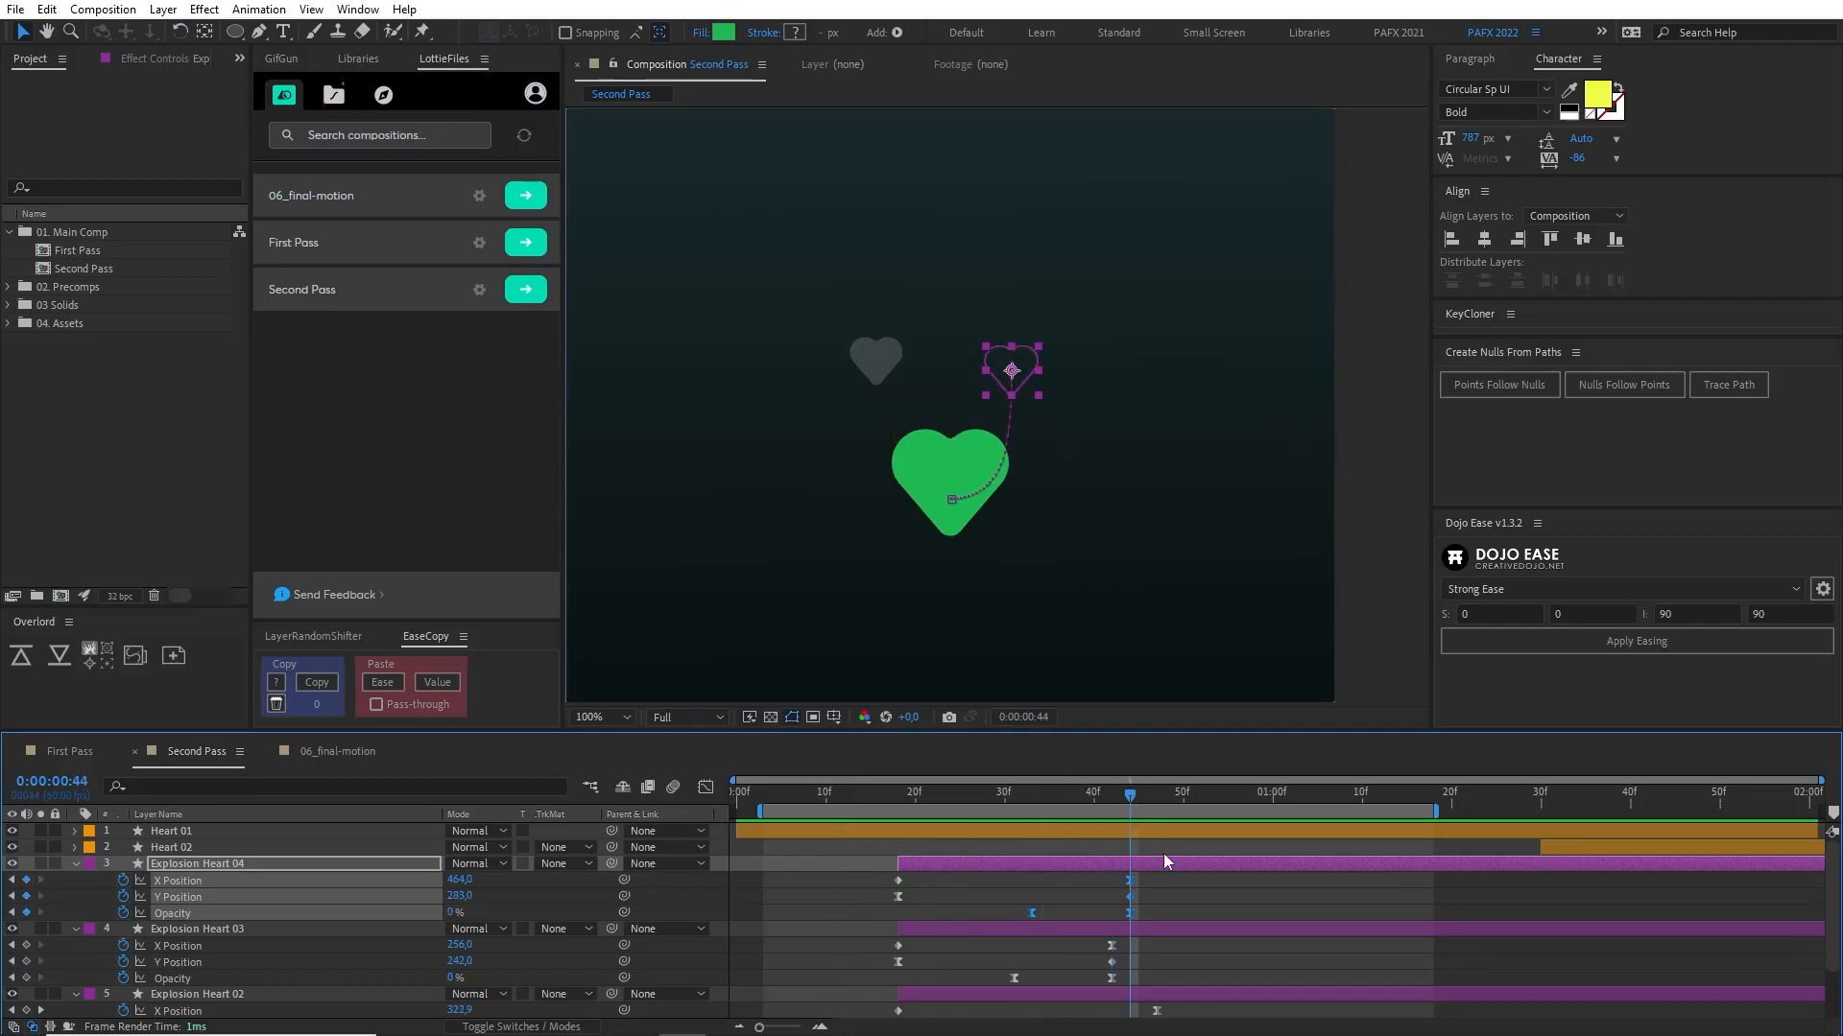
pyautogui.moveTo(1119, 792)
pyautogui.mouseDown()
pyautogui.moveTo(962, 812)
pyautogui.moveTo(1074, 827)
pyautogui.moveTo(1186, 806)
pyautogui.moveTo(958, 806)
pyautogui.moveTo(1109, 810)
pyautogui.mouseUp()
pyautogui.press('space')
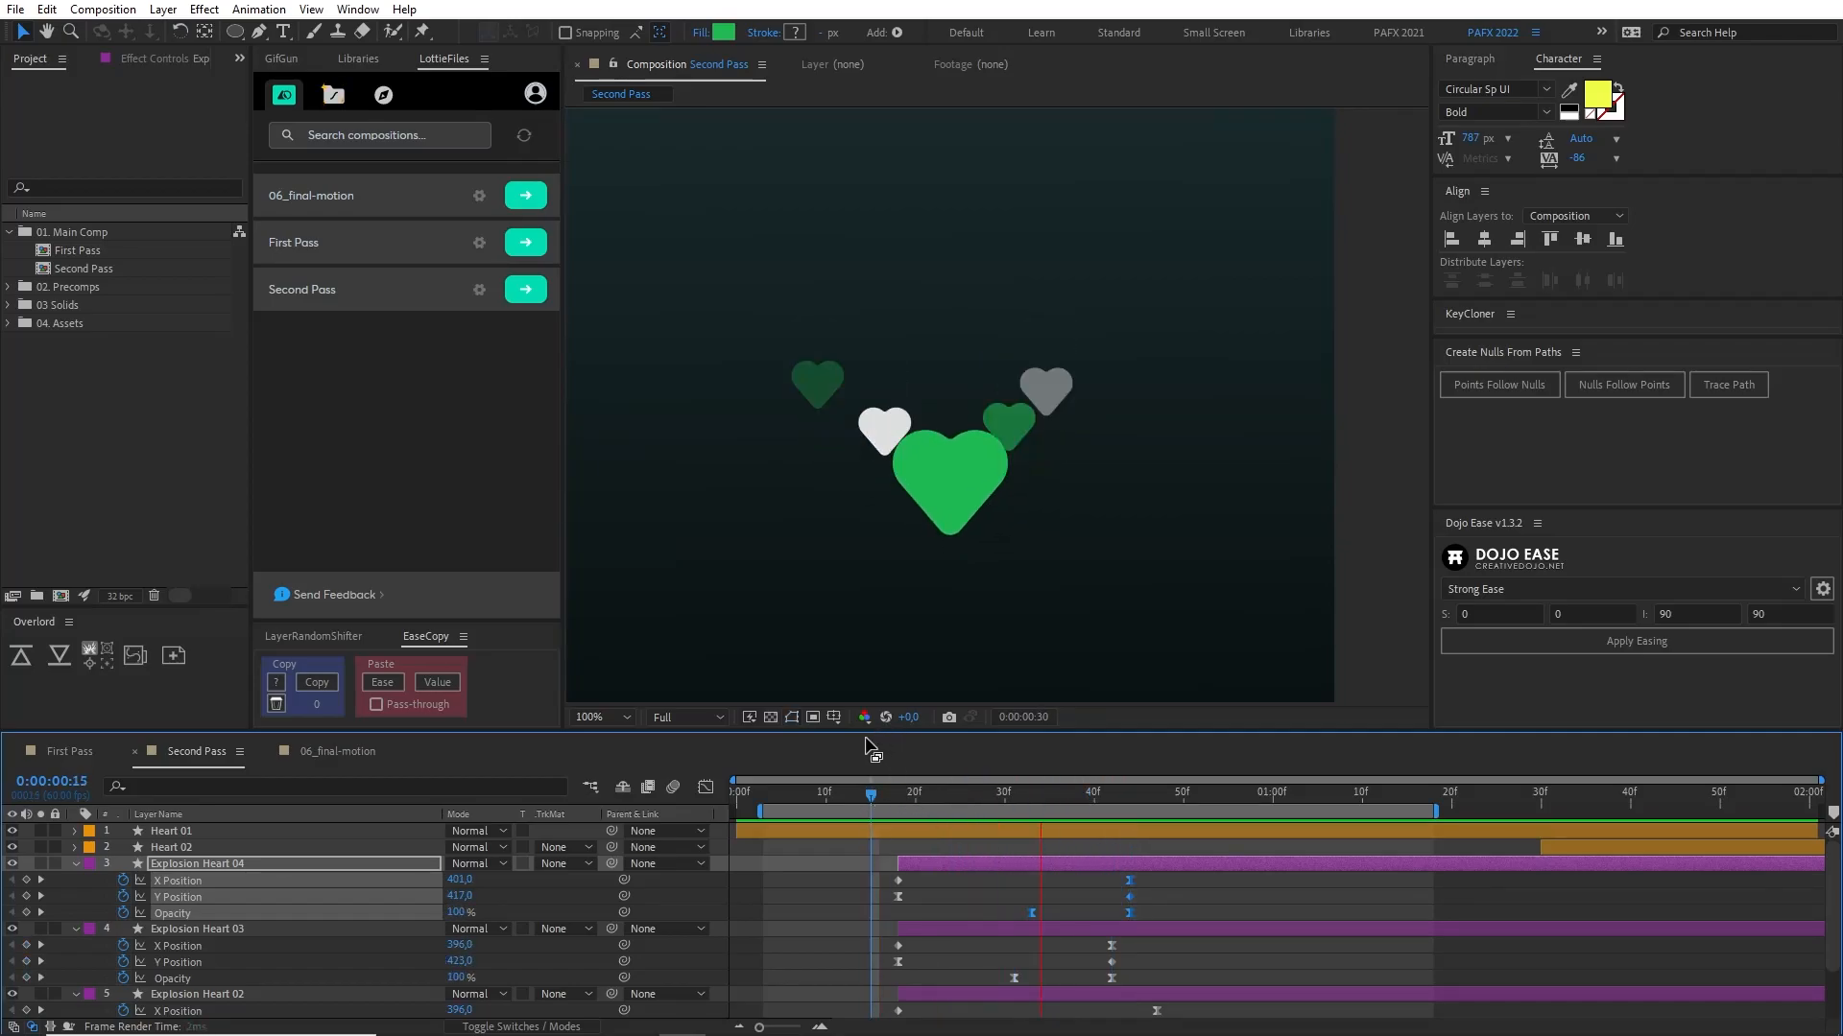
pyautogui.hotkey('shift', '/')
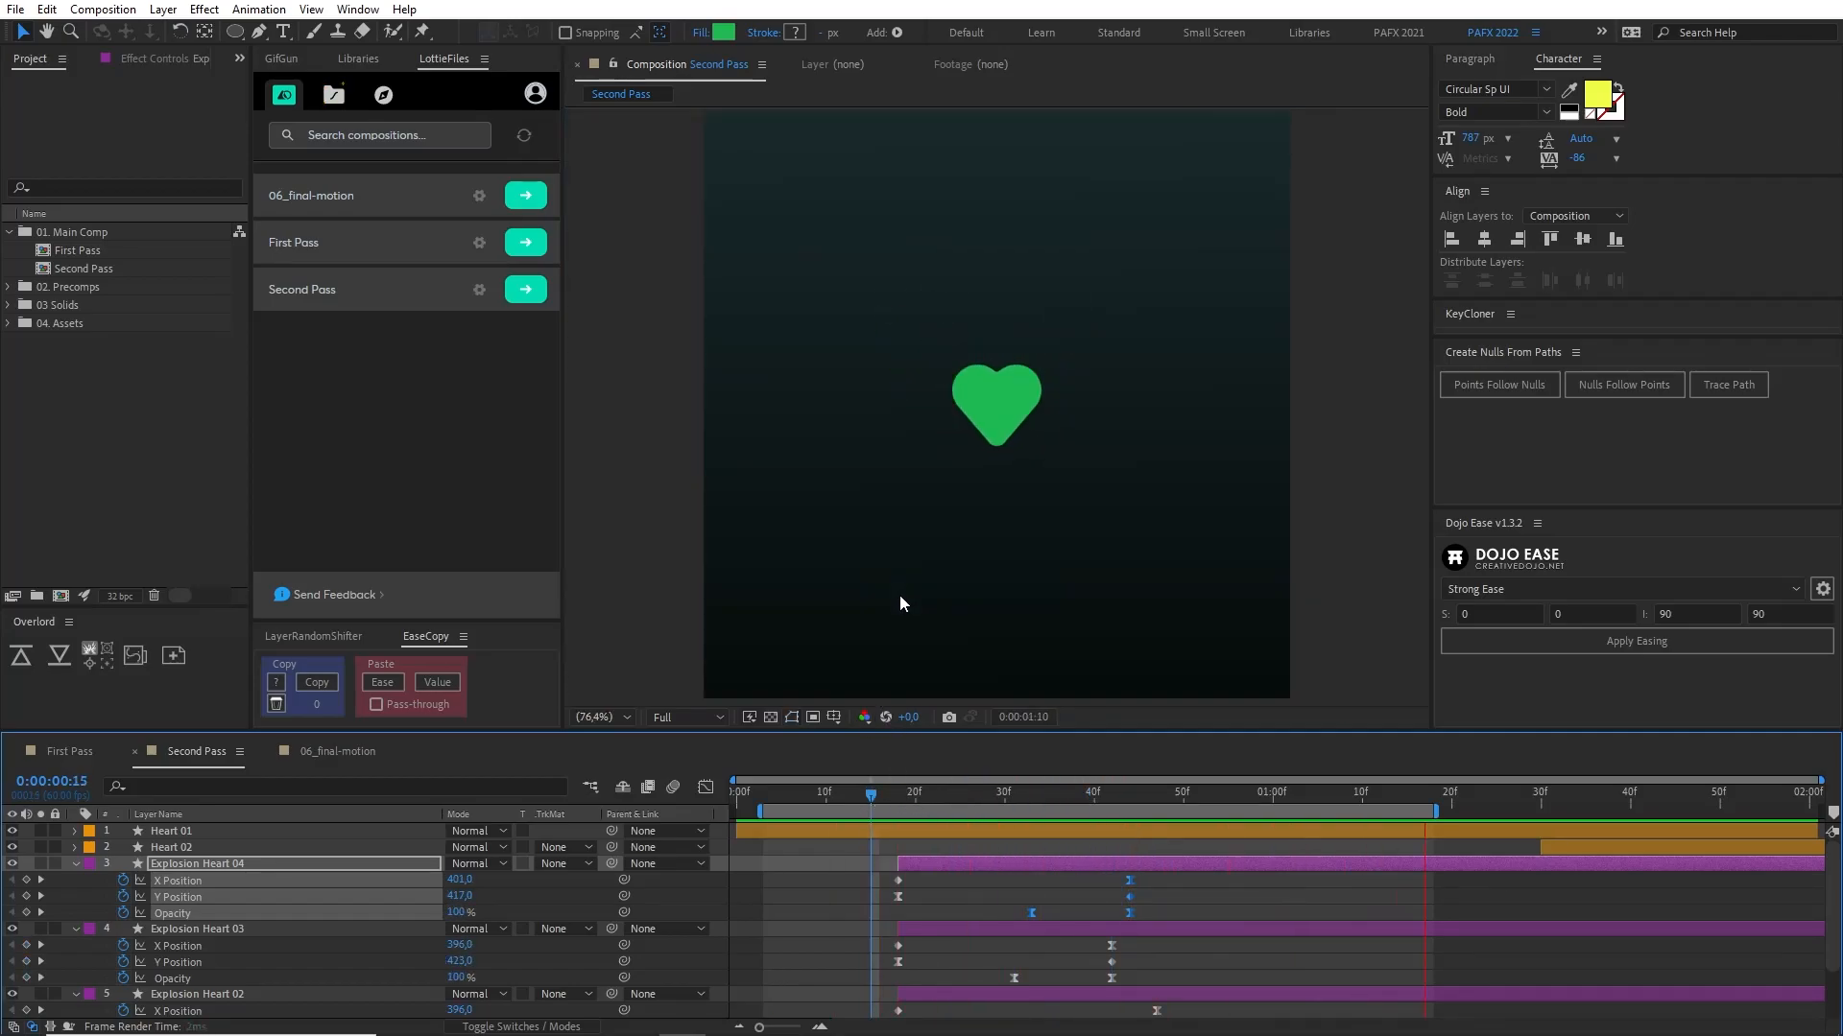
pyautogui.press('space')
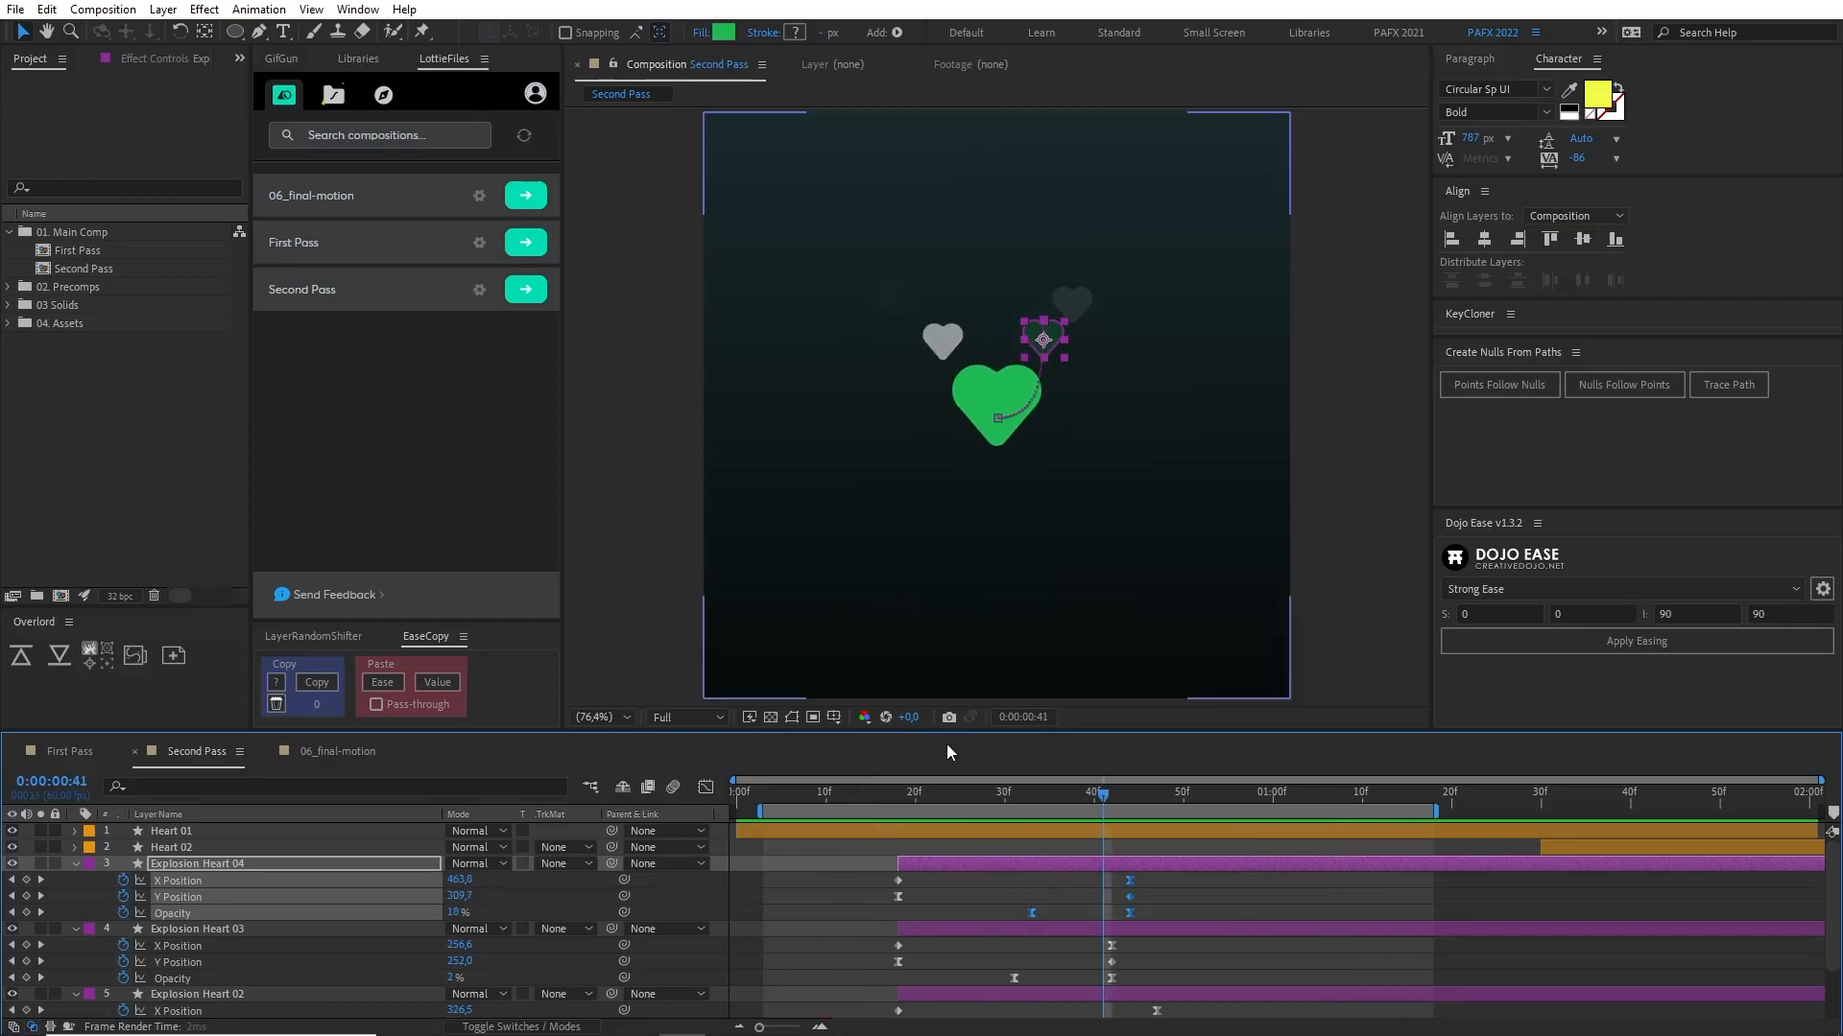
# Step: At frame 42, set Explosion Heart 03's X Position to 269 and Y Position to 255 to match the reference, and preview
pyautogui.click(1077, 799)
pyautogui.moveTo(1067, 801); pyautogui.dragTo(1073, 798)
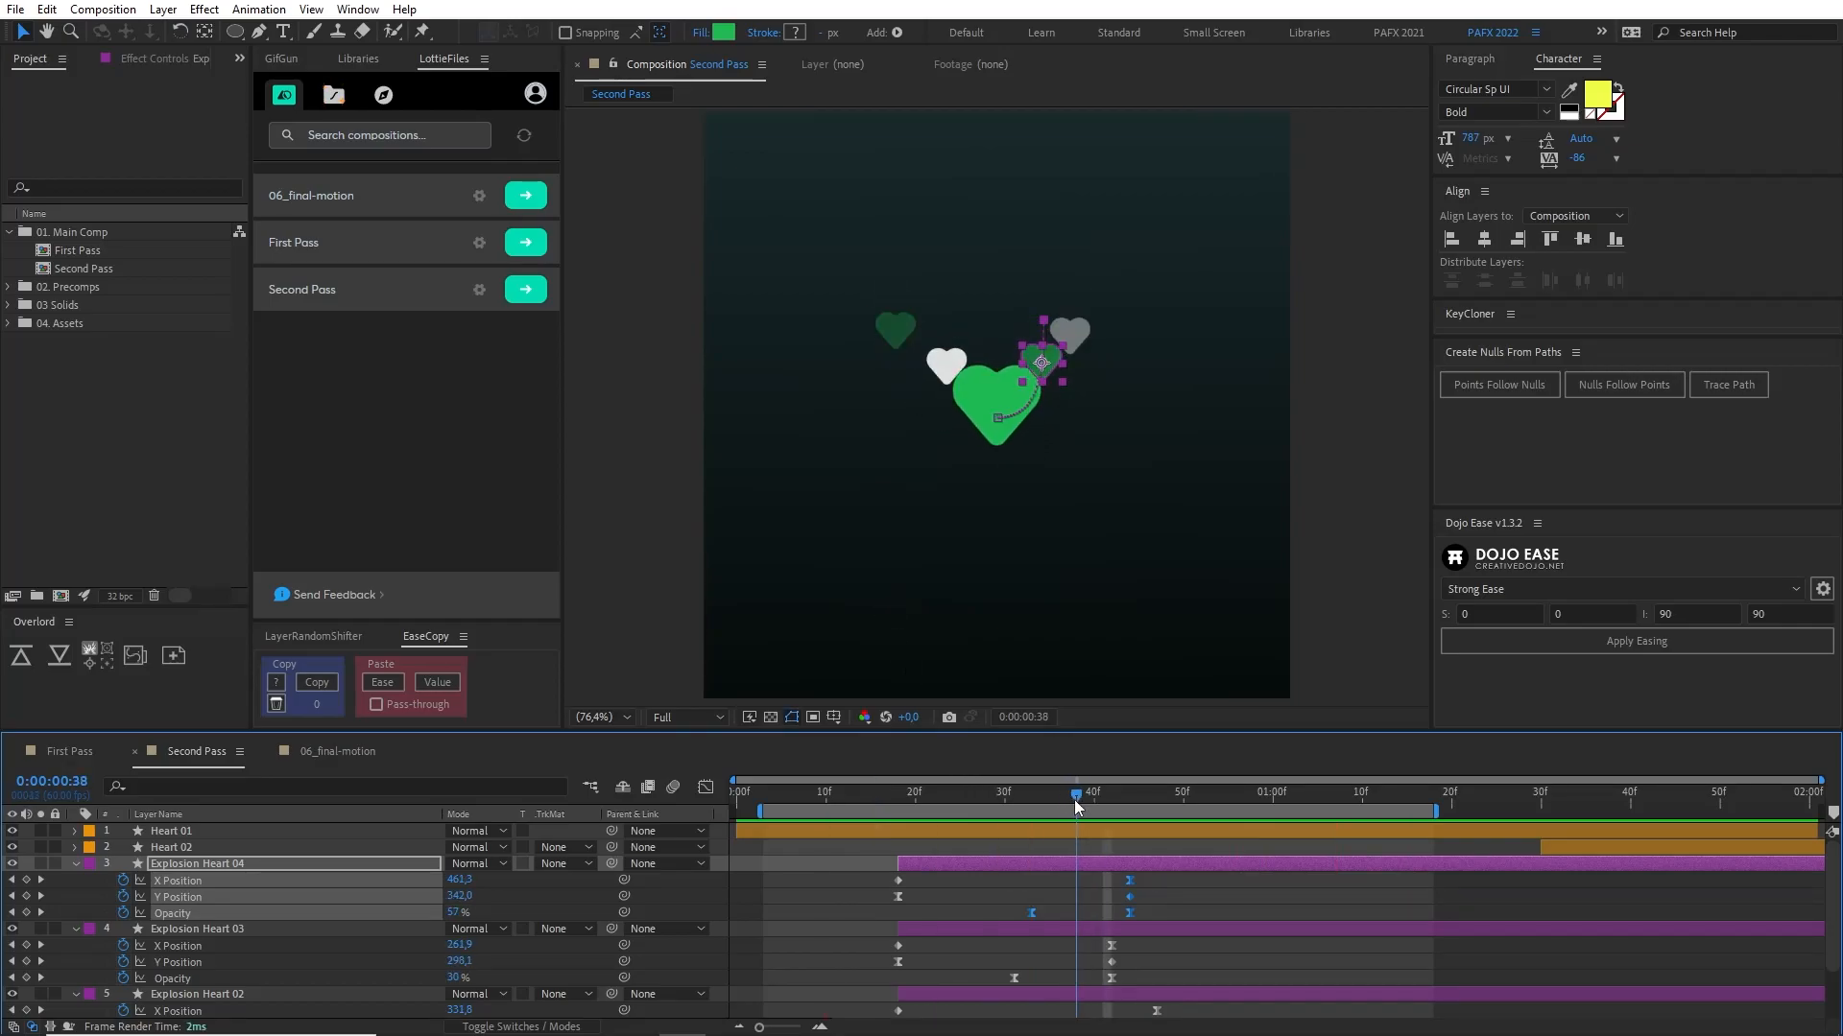
pyautogui.click(1196, 879)
pyautogui.click(322, 754)
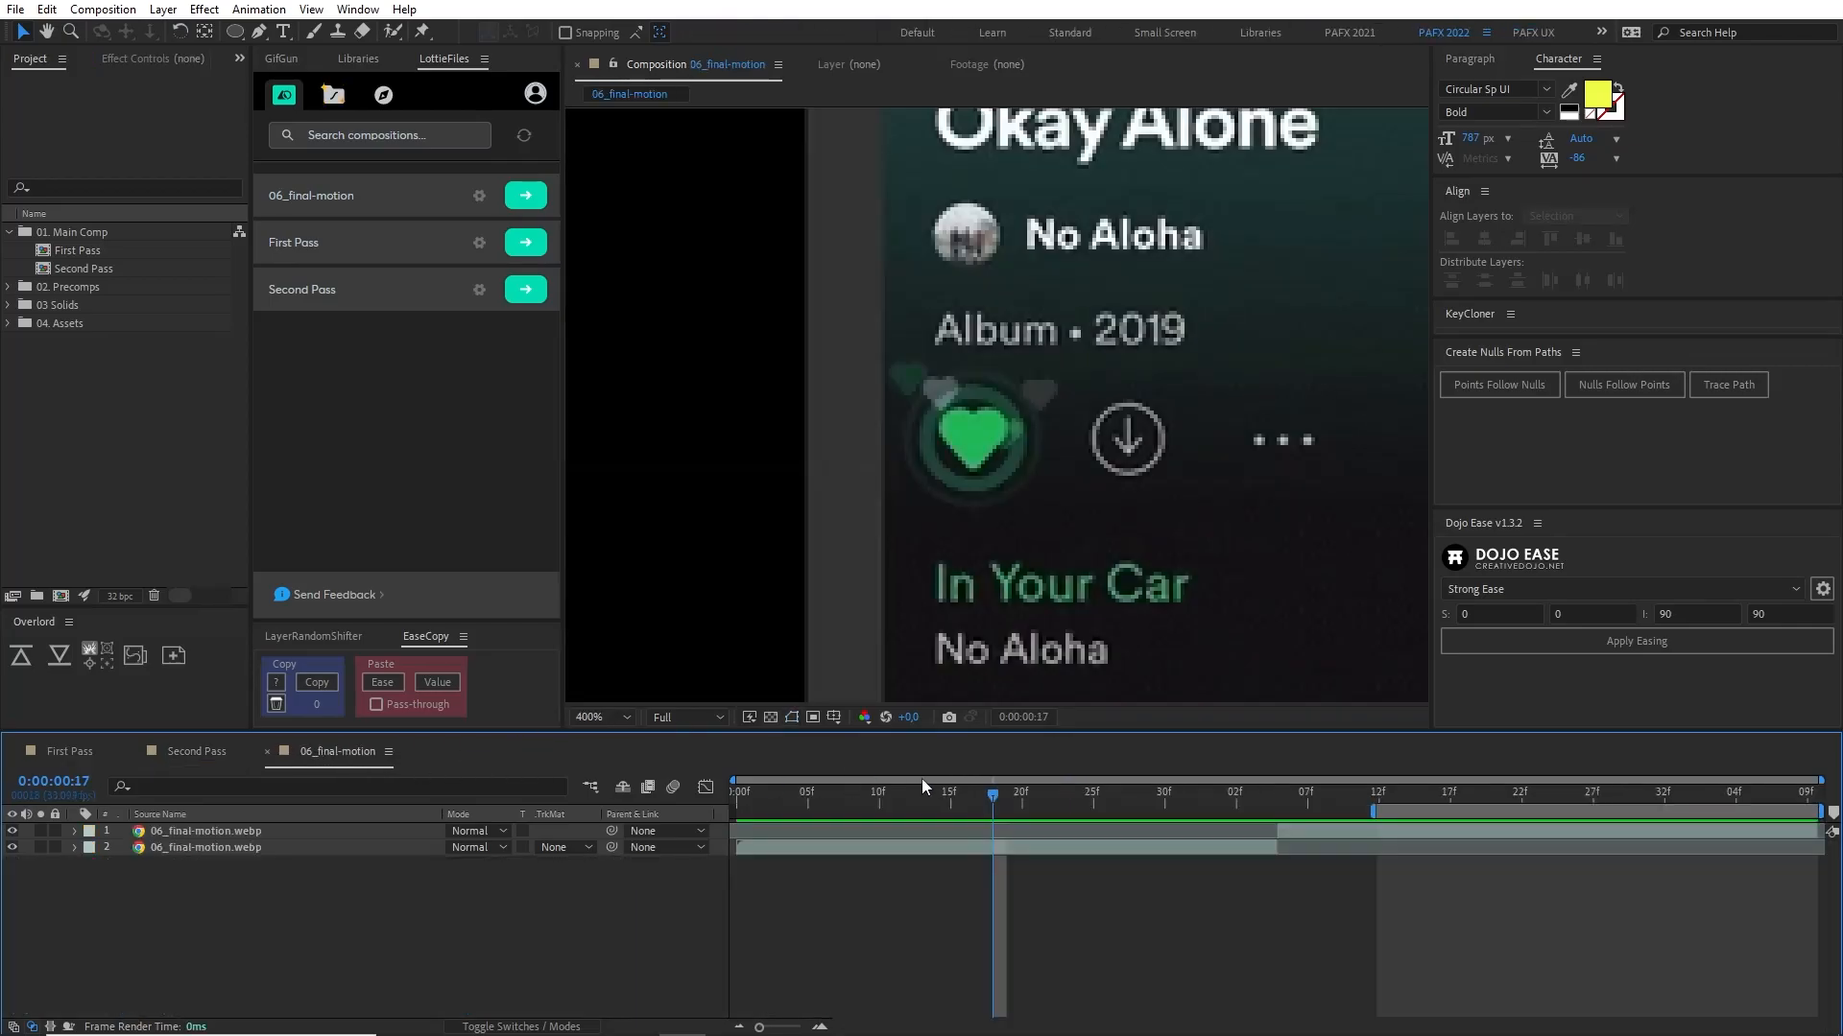
pyautogui.moveTo(990, 797); pyautogui.dragTo(977, 812)
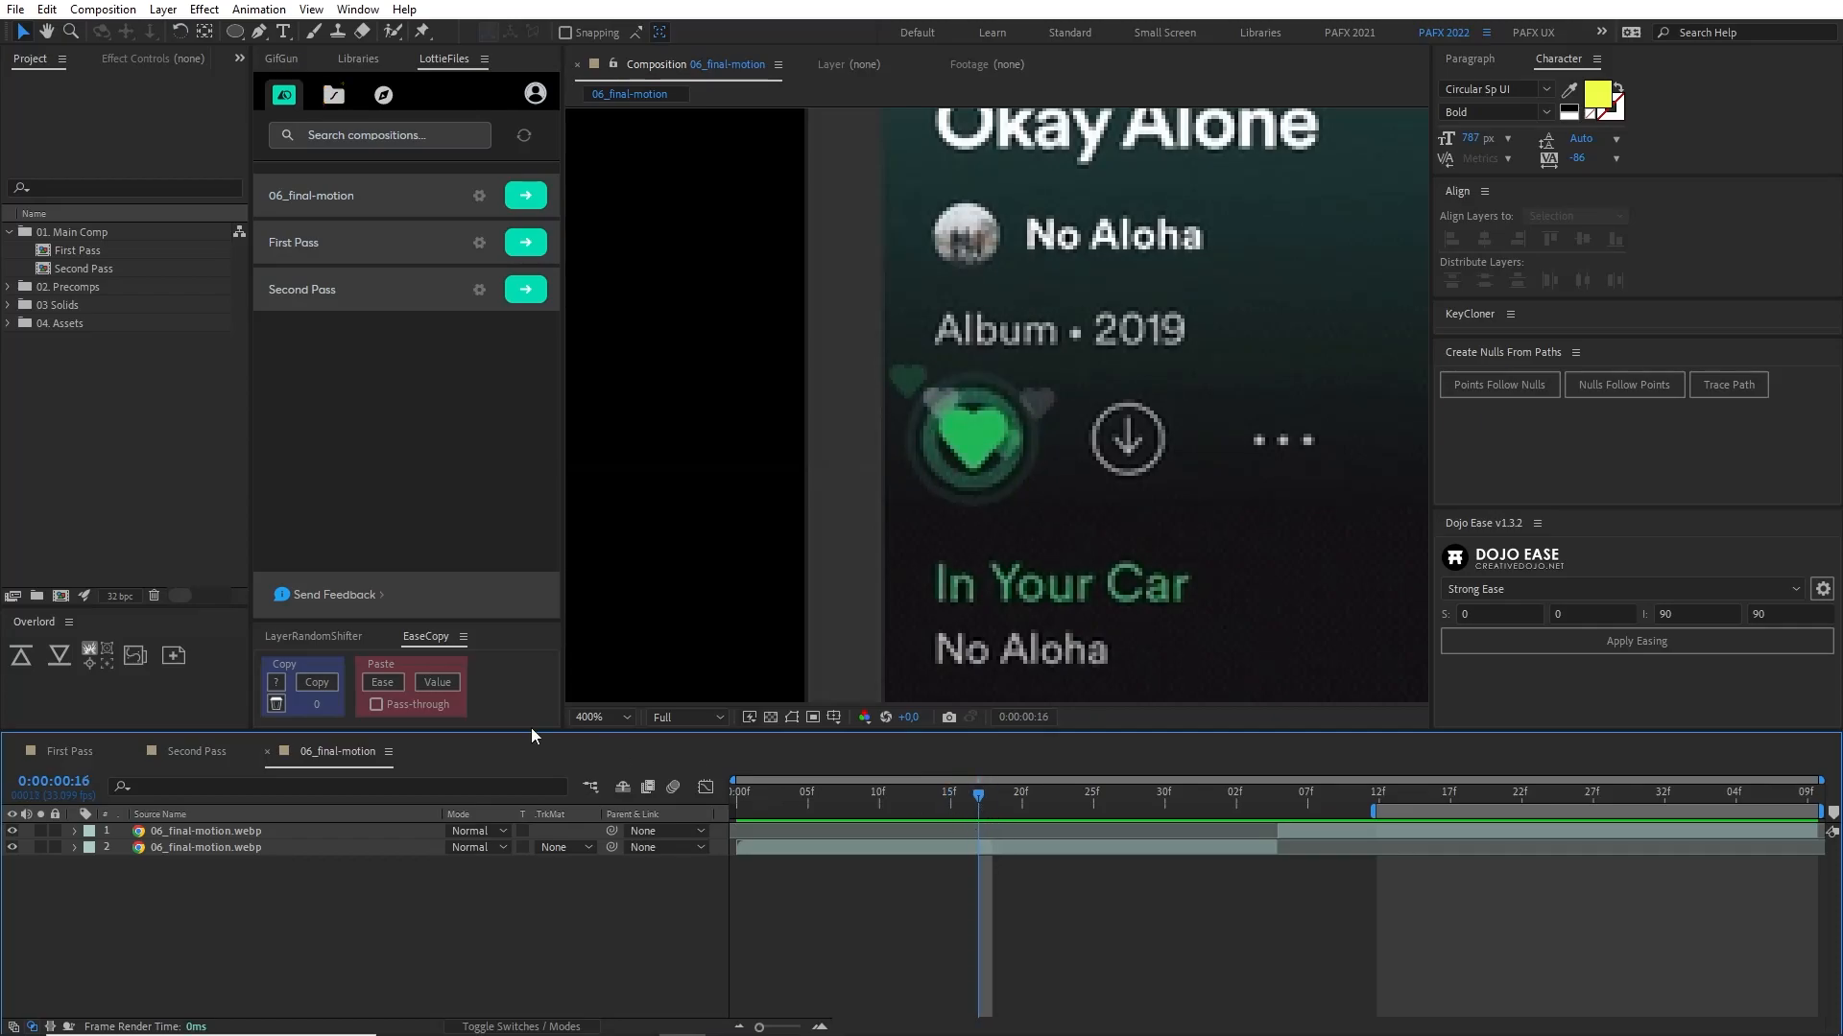
pyautogui.click(231, 755)
pyautogui.click(1106, 929)
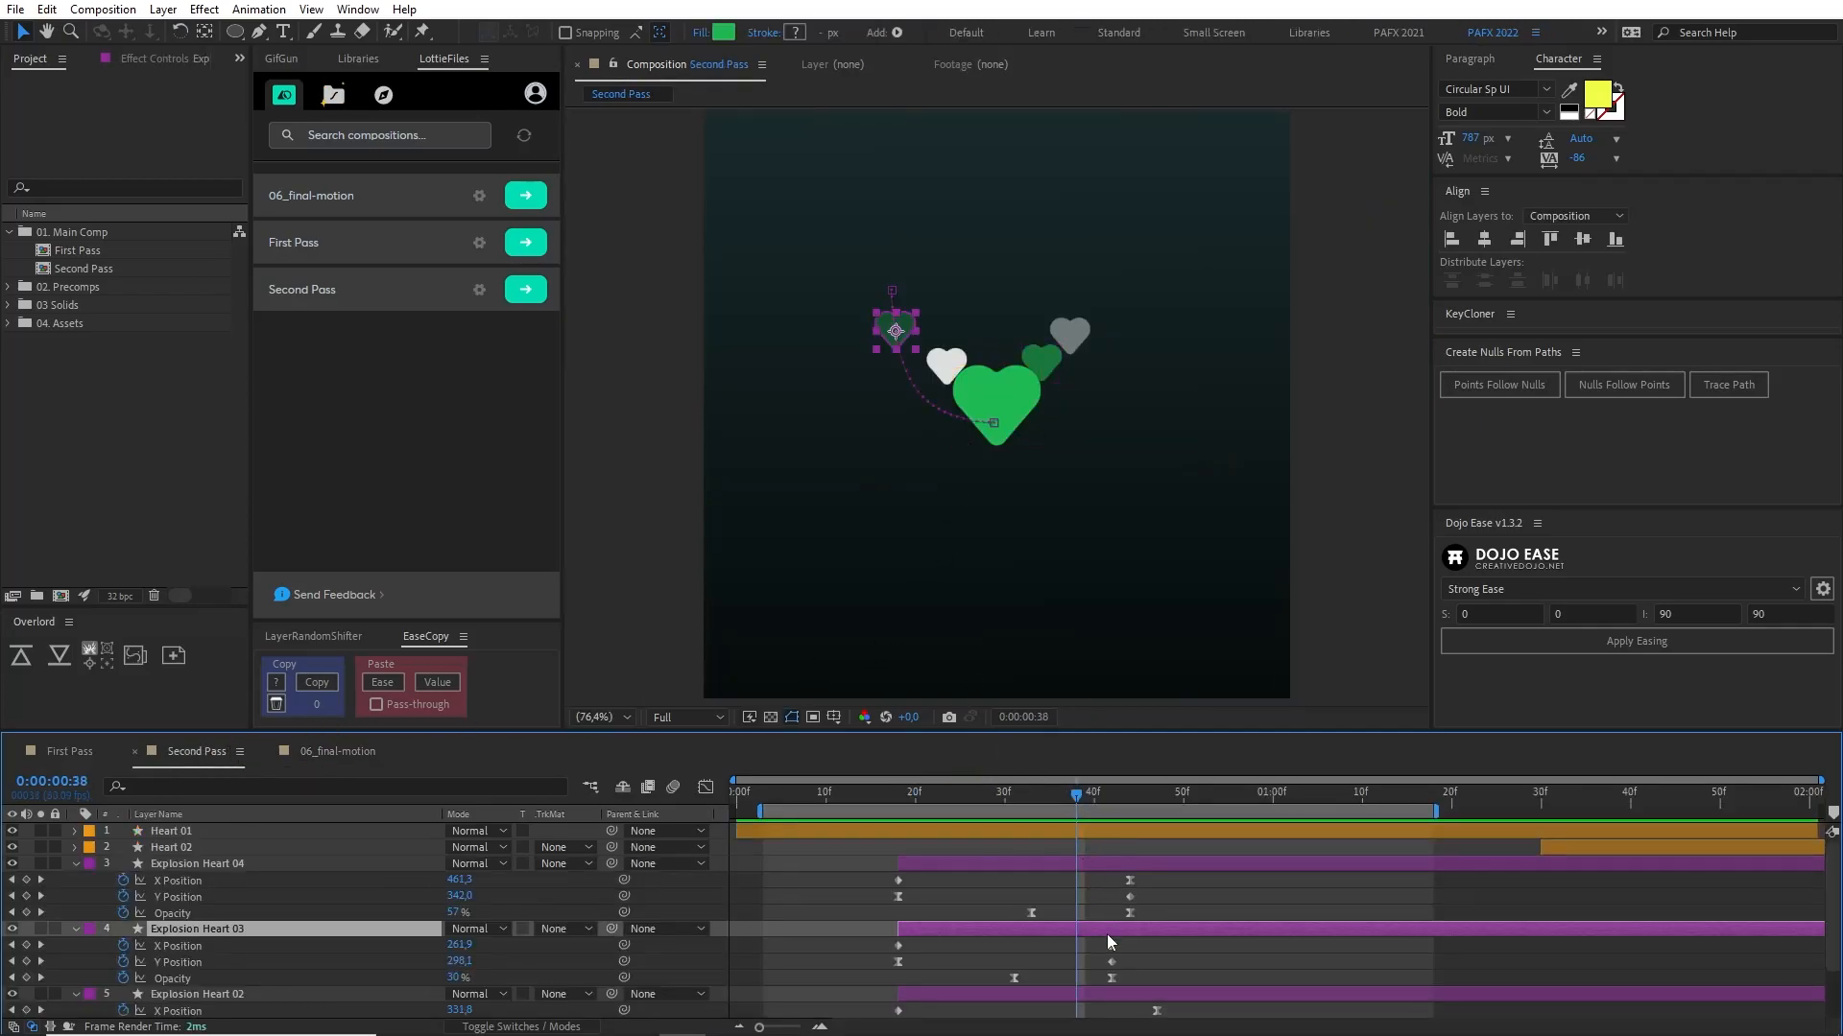
pyautogui.moveTo(1076, 795); pyautogui.dragTo(1105, 820)
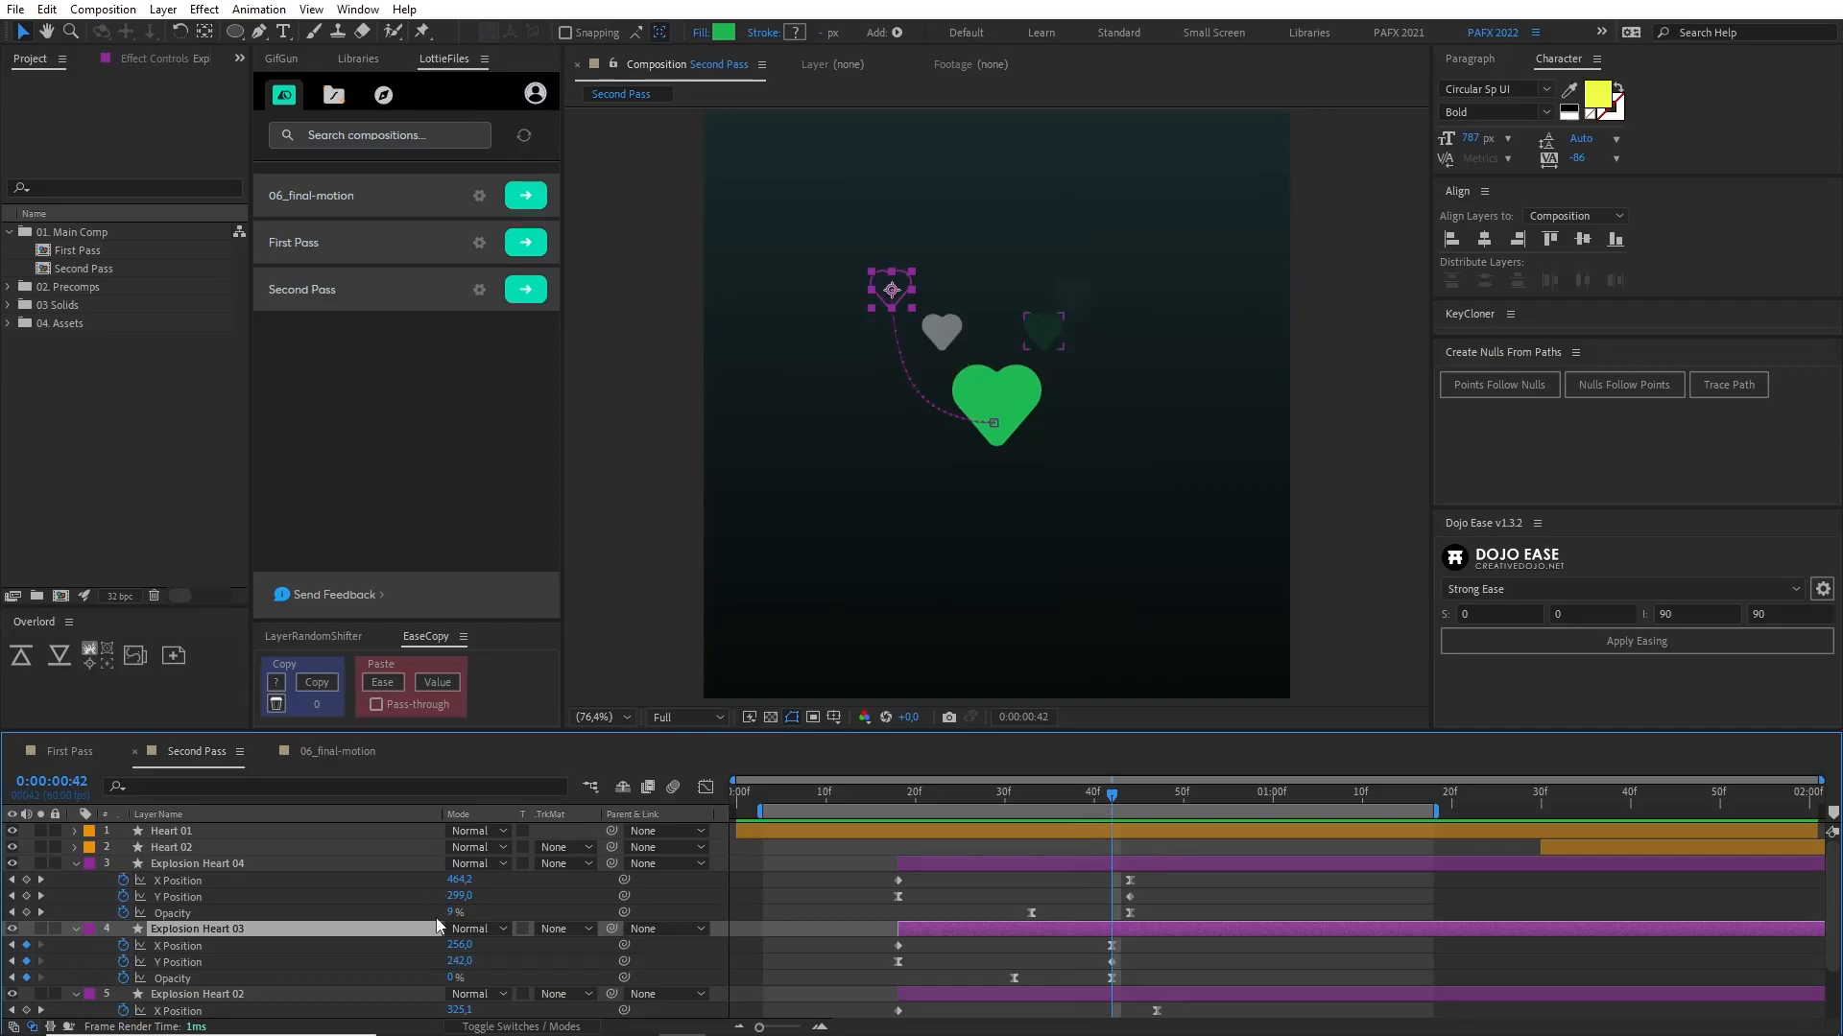
pyautogui.moveTo(460, 947); pyautogui.dragTo(447, 960)
pyautogui.moveTo(486, 961); pyautogui.dragTo(484, 962)
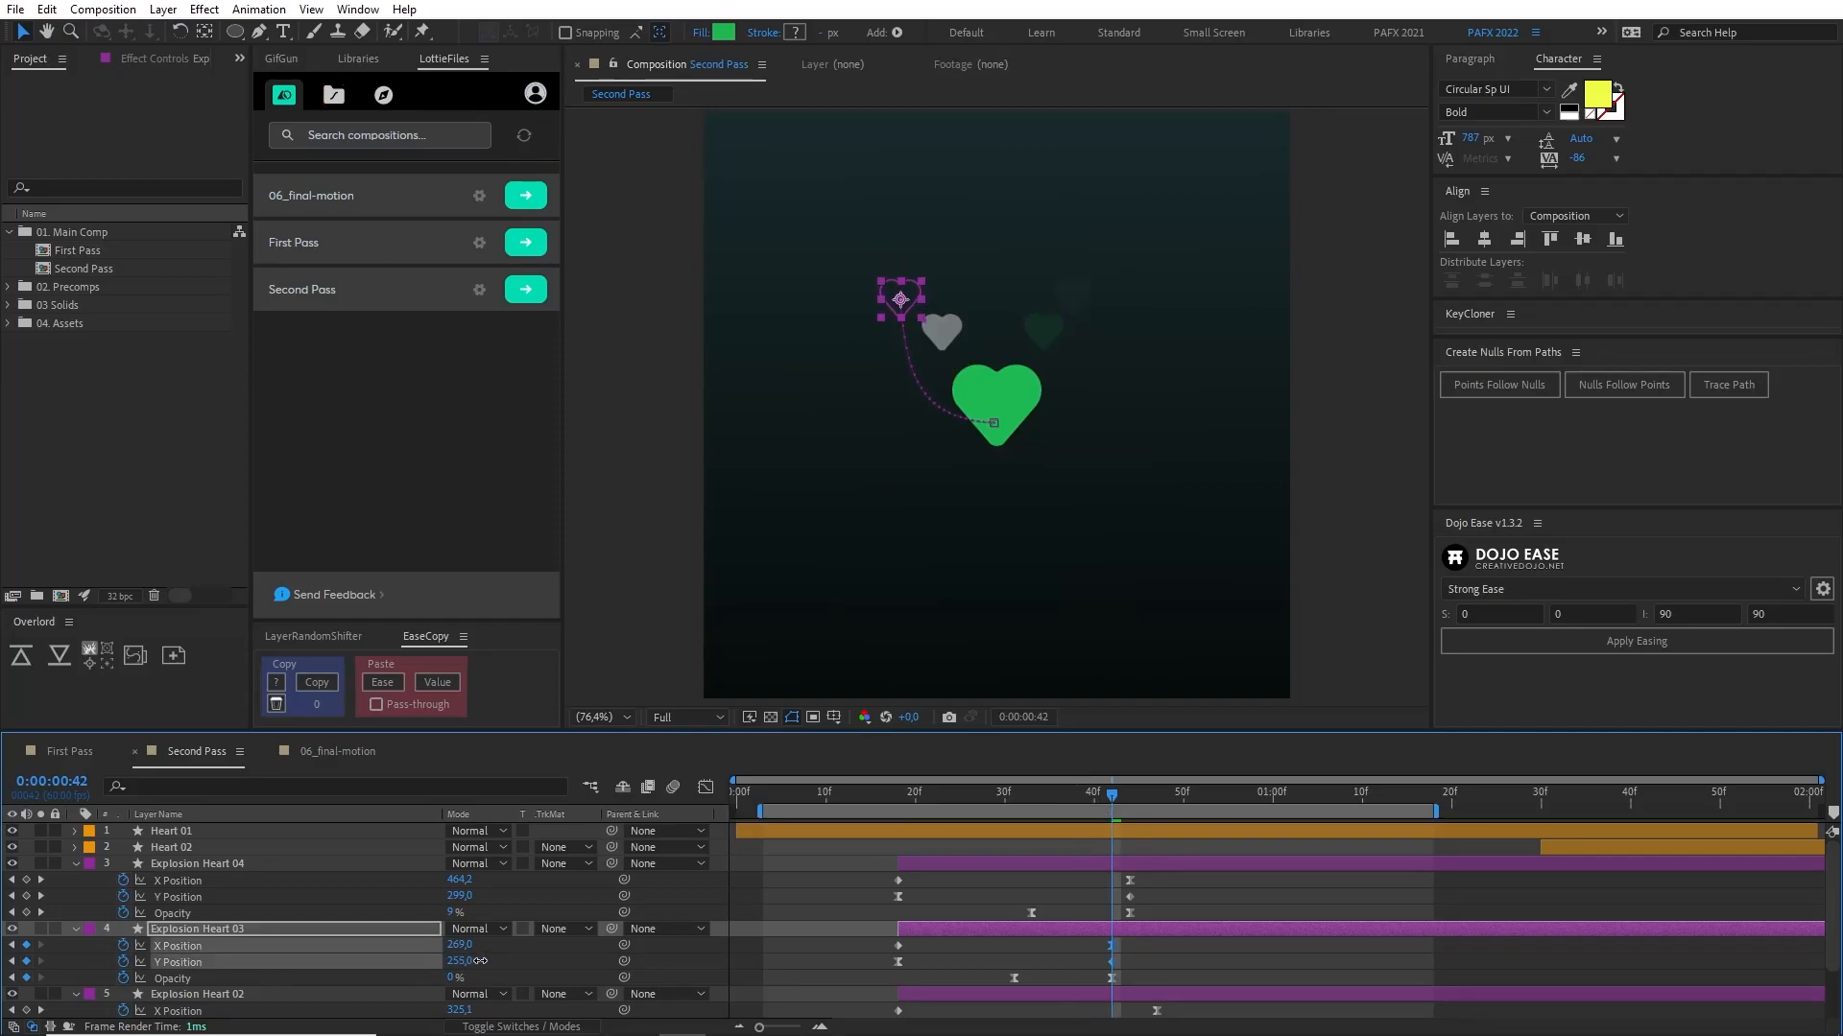
pyautogui.press('space')
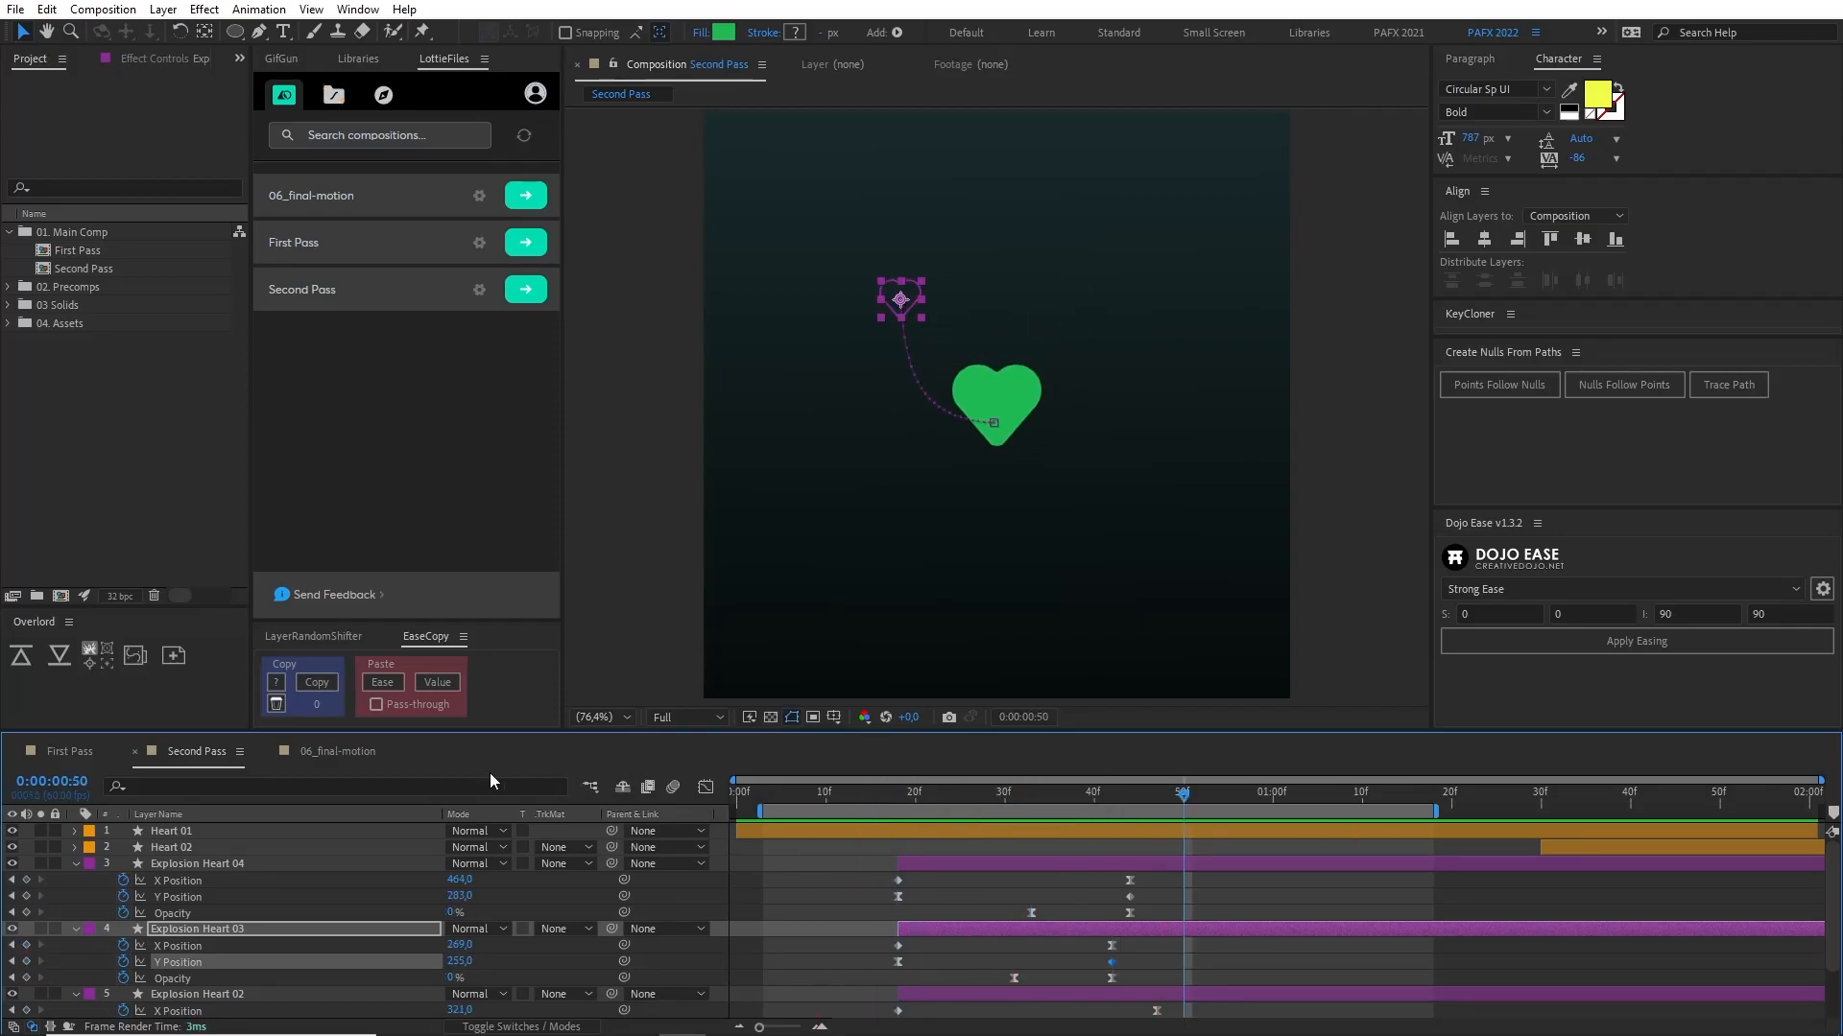
# Step: Check the reference, set Explosion Heart 04's Y Position to 433 at frame 18, and preview the animation
pyautogui.click(363, 759)
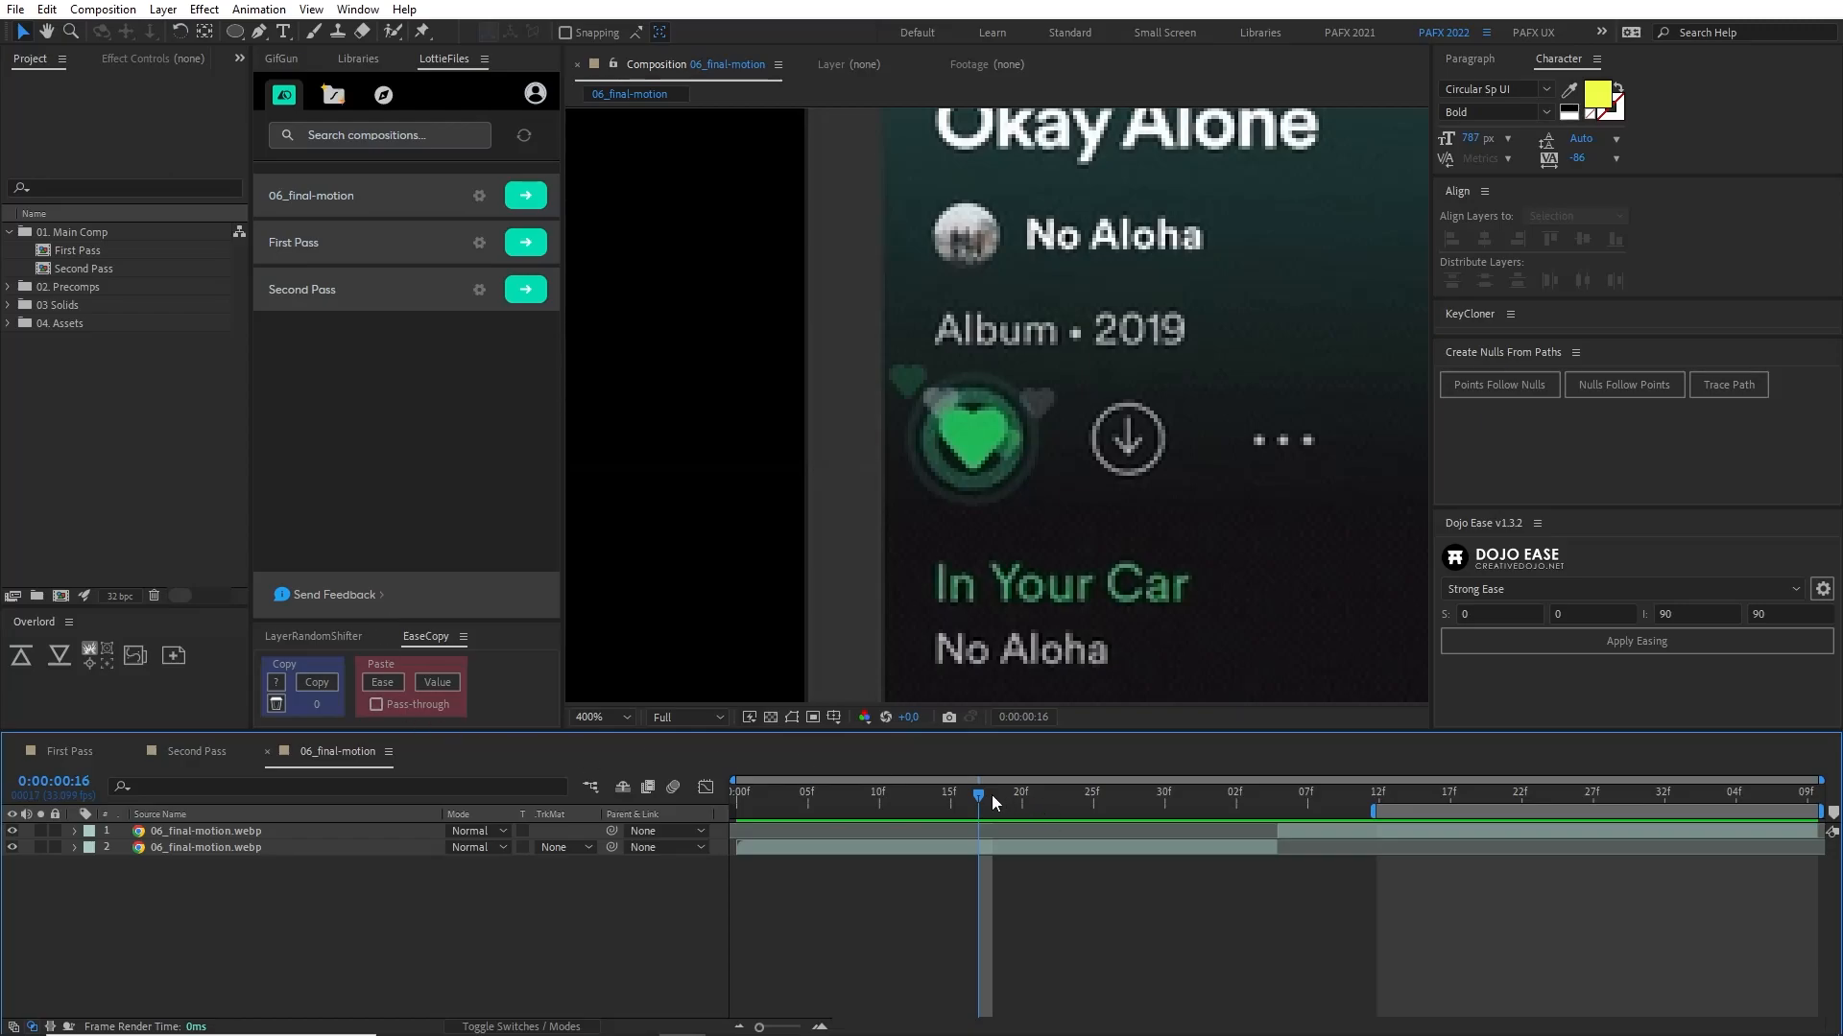
pyautogui.click(196, 752)
pyautogui.moveTo(1035, 800); pyautogui.dragTo(901, 801)
pyautogui.click(1027, 862)
pyautogui.press('.')
pyautogui.press('.')
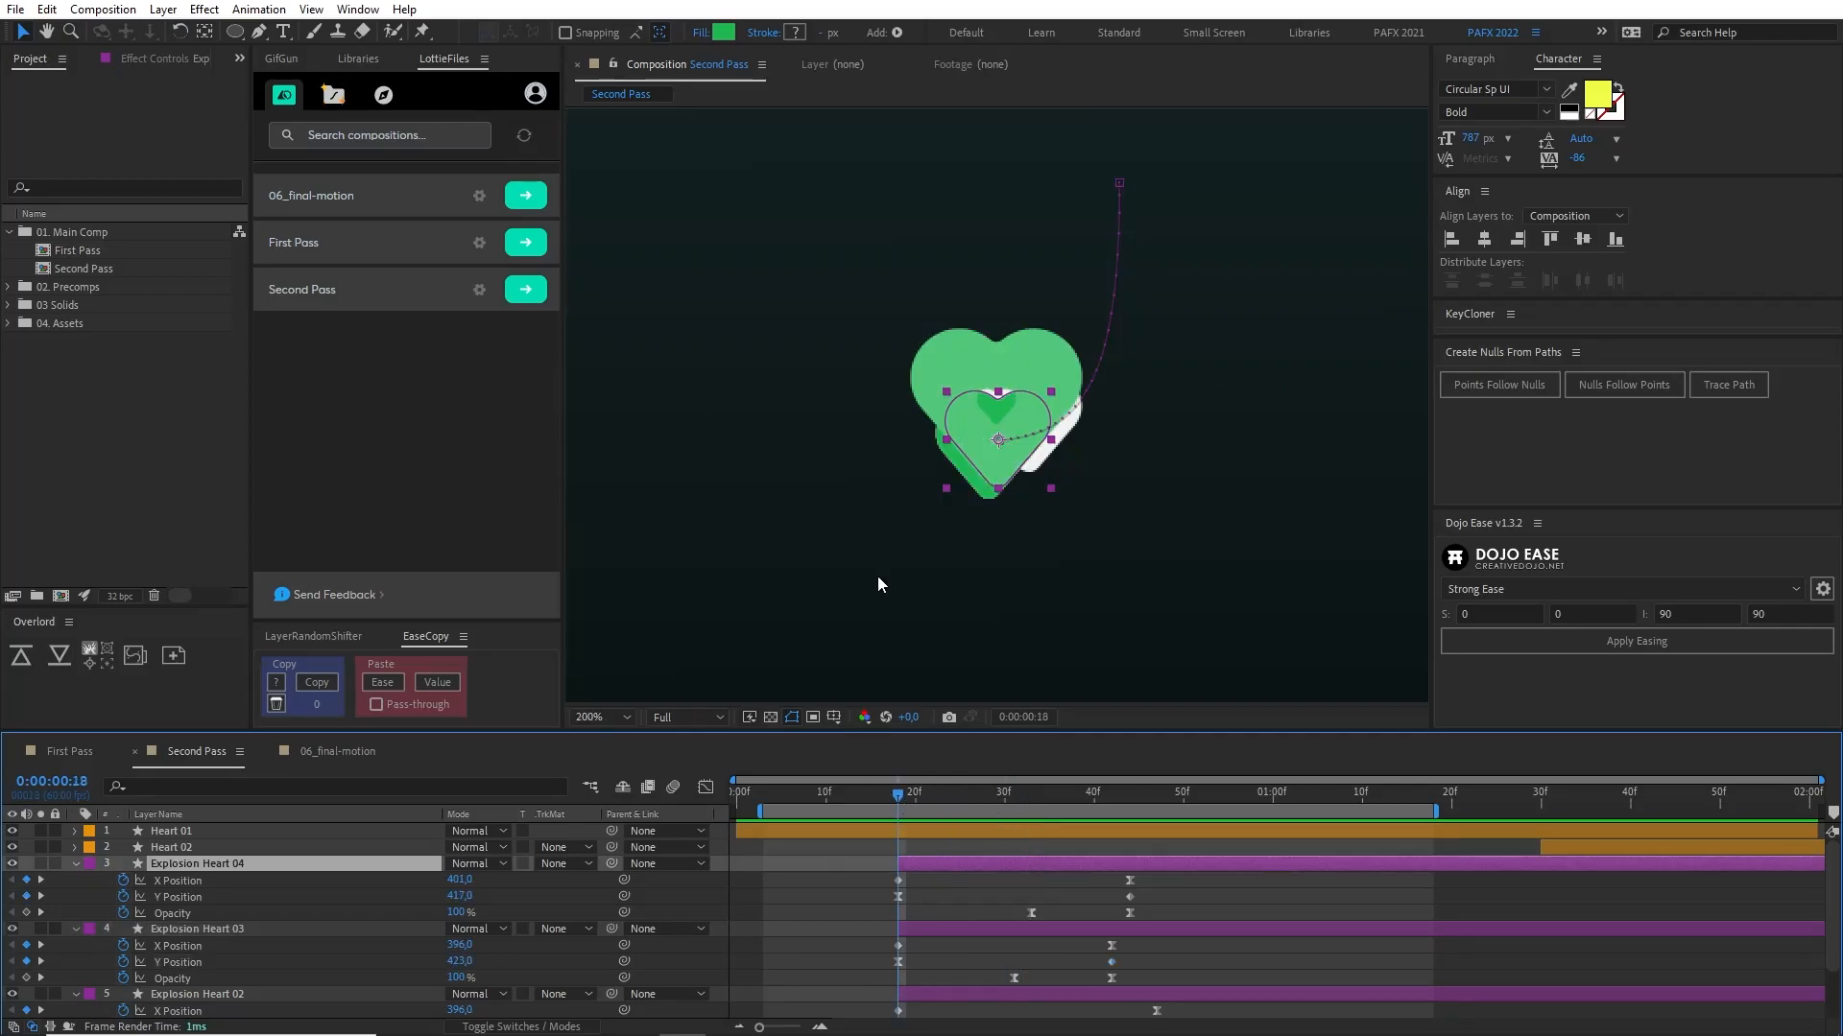
pyautogui.moveTo(459, 897); pyautogui.dragTo(678, 883)
pyautogui.click(800, 797)
pyautogui.press('space')
pyautogui.scroll(-2, 1154, 398)
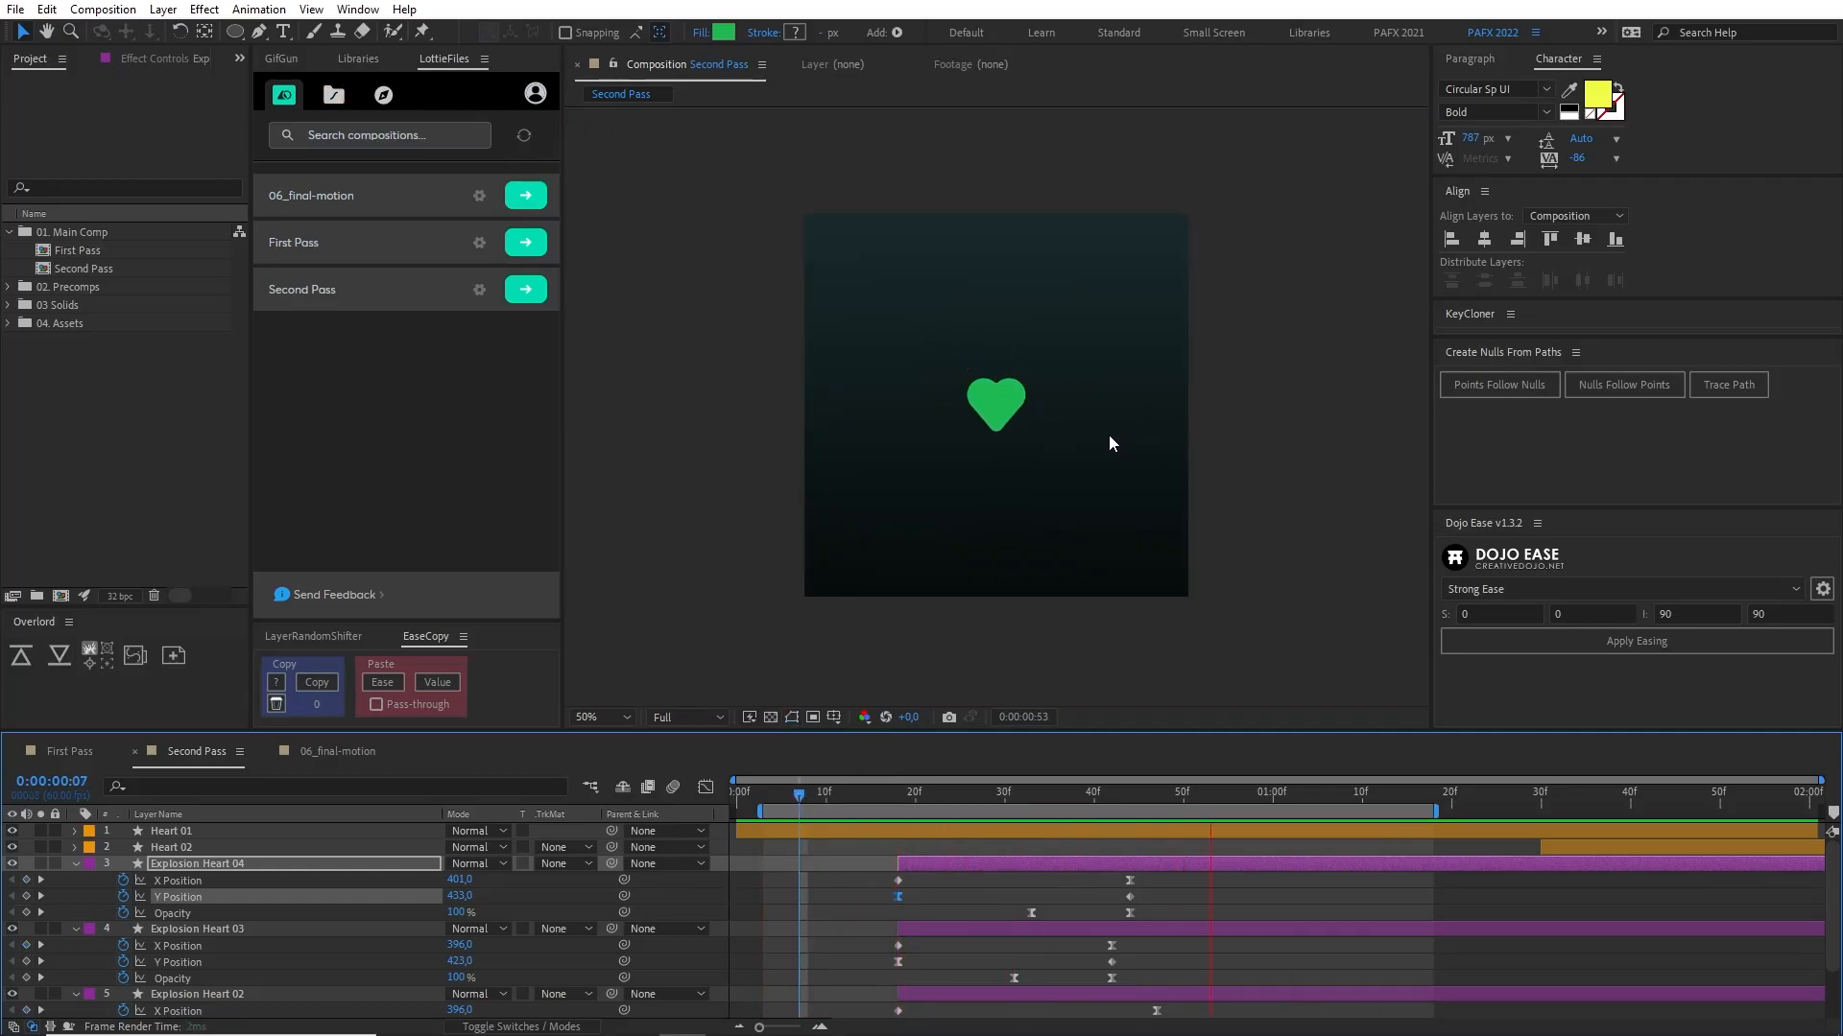
# Step: Delay Explosion Heart 04's end position and opacity keyframes by five frames, ending at frame 49, and compare the motion with the reference
pyautogui.moveTo(1005, 881); pyautogui.dragTo(1172, 913)
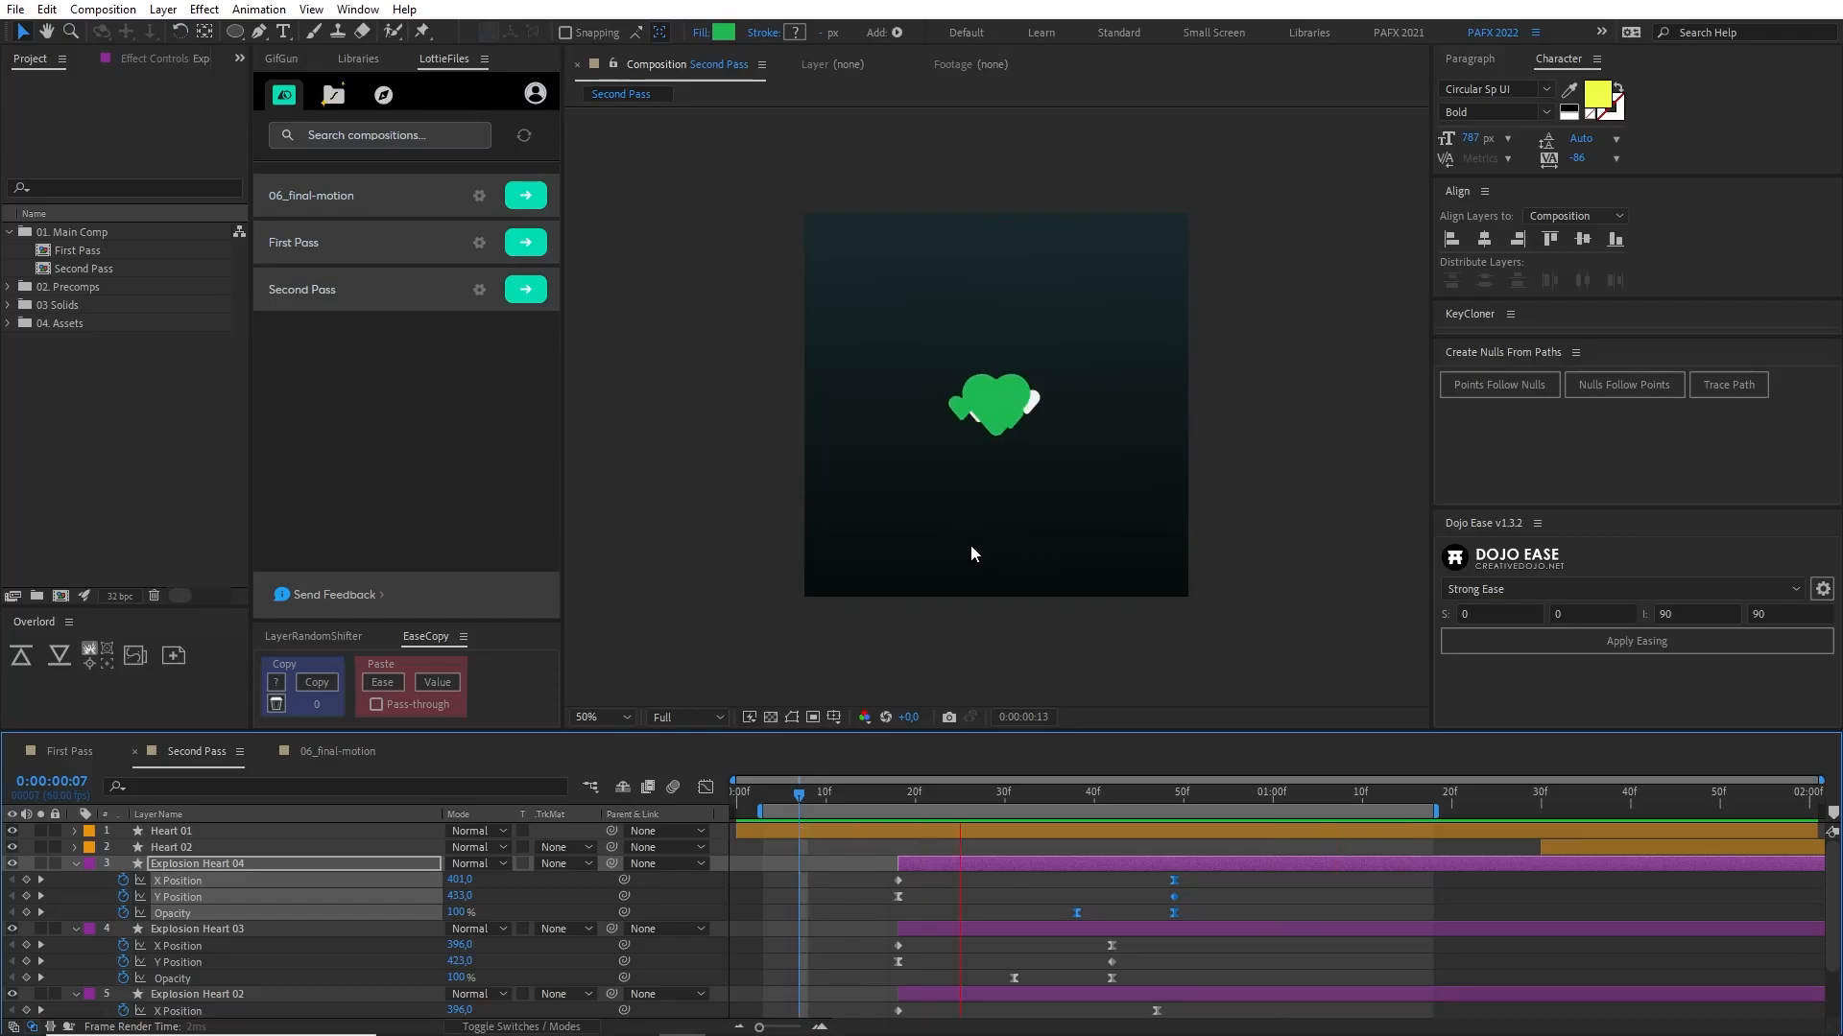
pyautogui.hotkey('shift', '/')
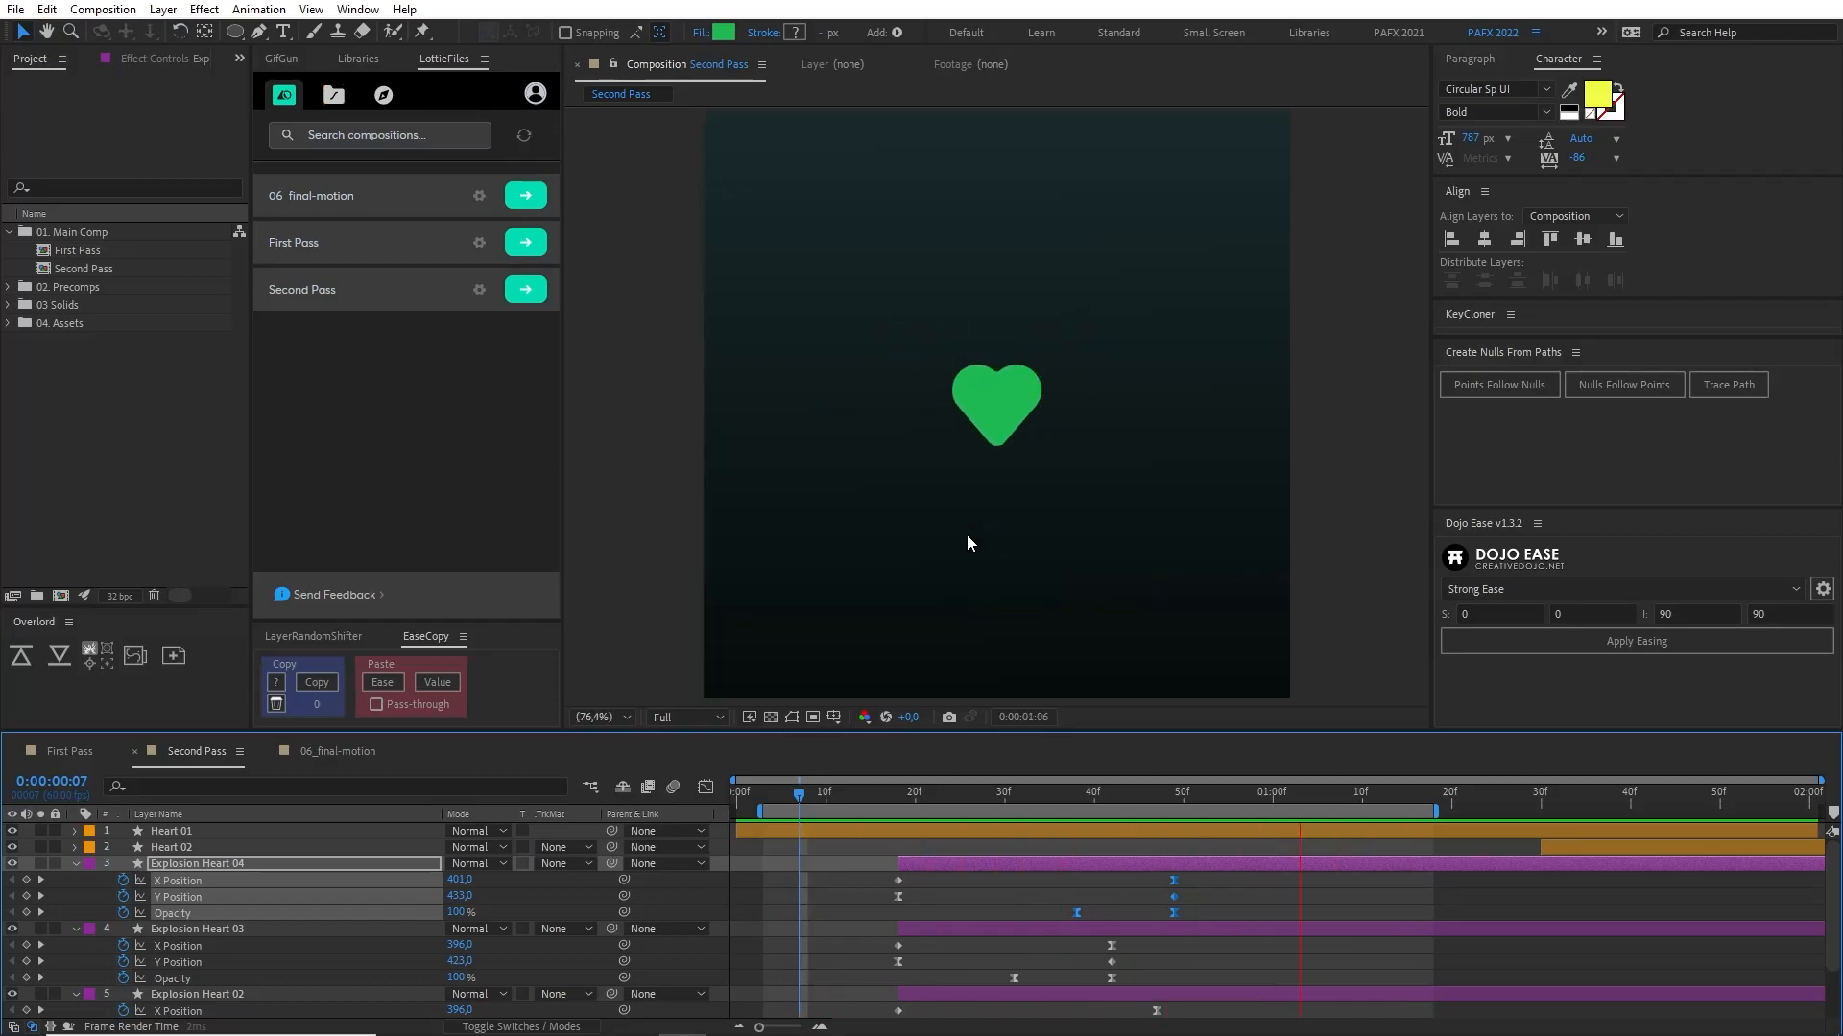
pyautogui.press('space')
pyautogui.press('space')
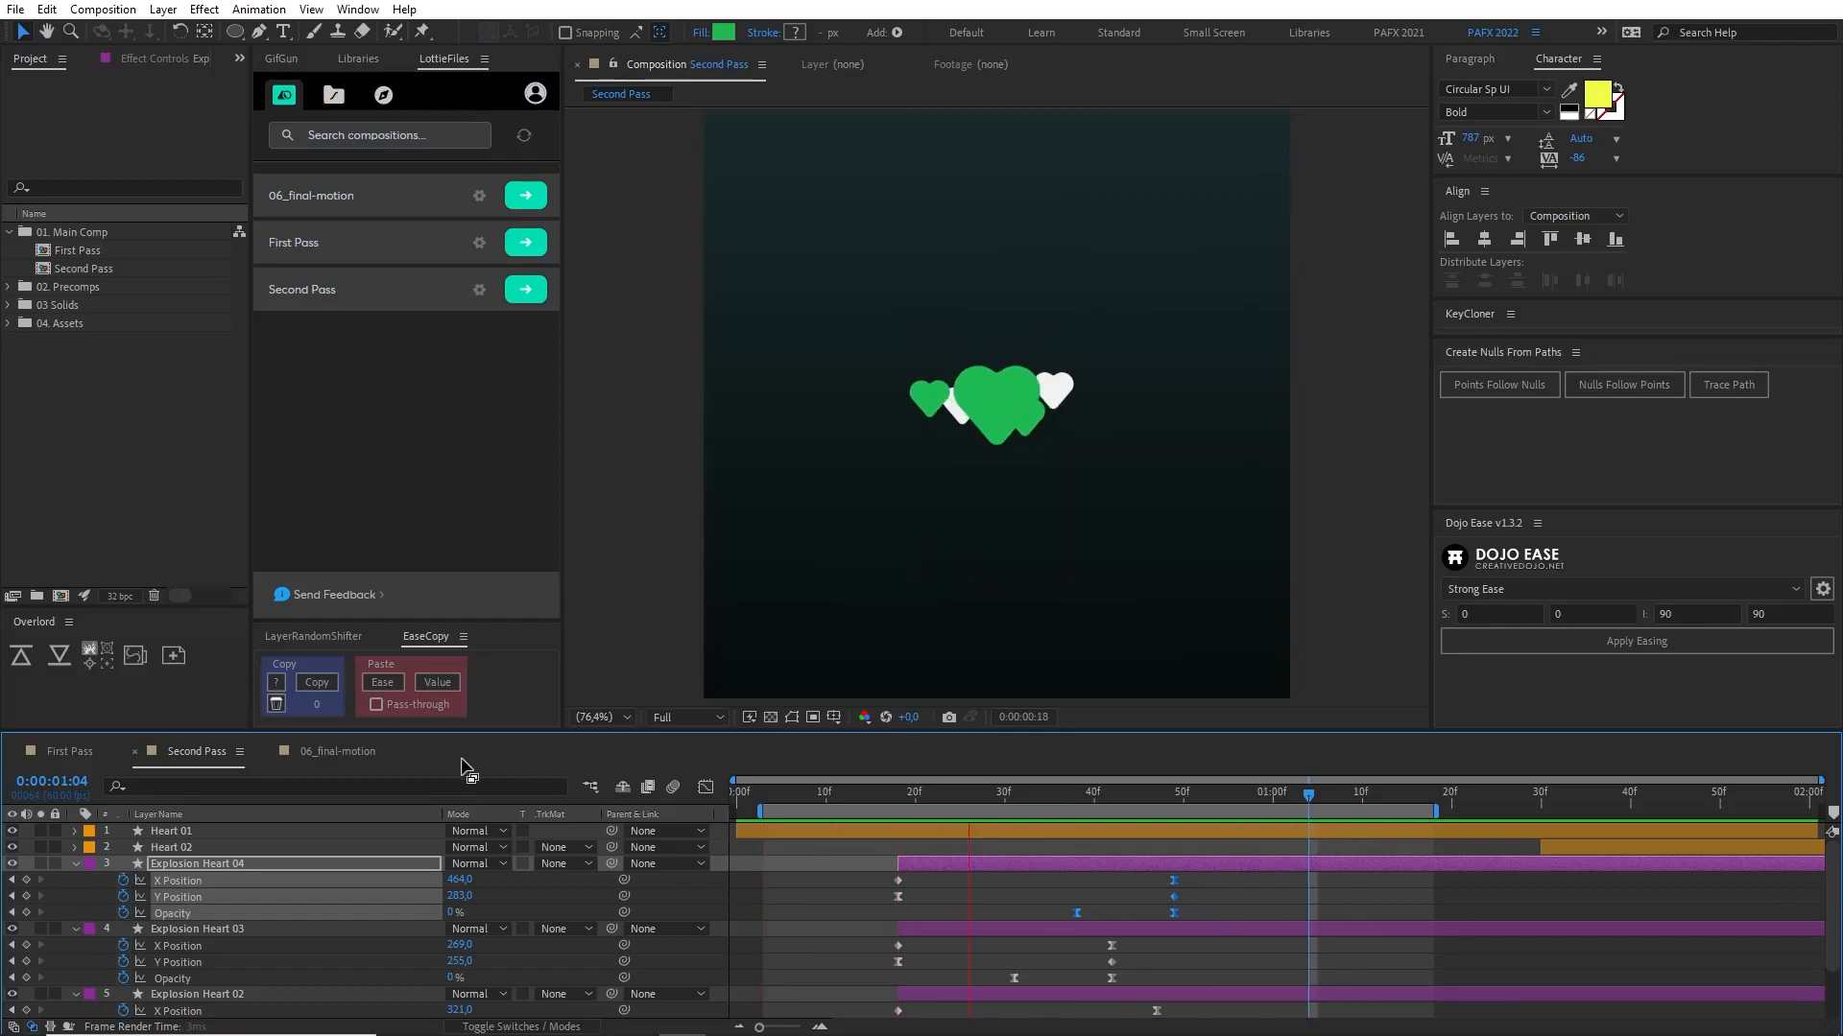
pyautogui.click(283, 753)
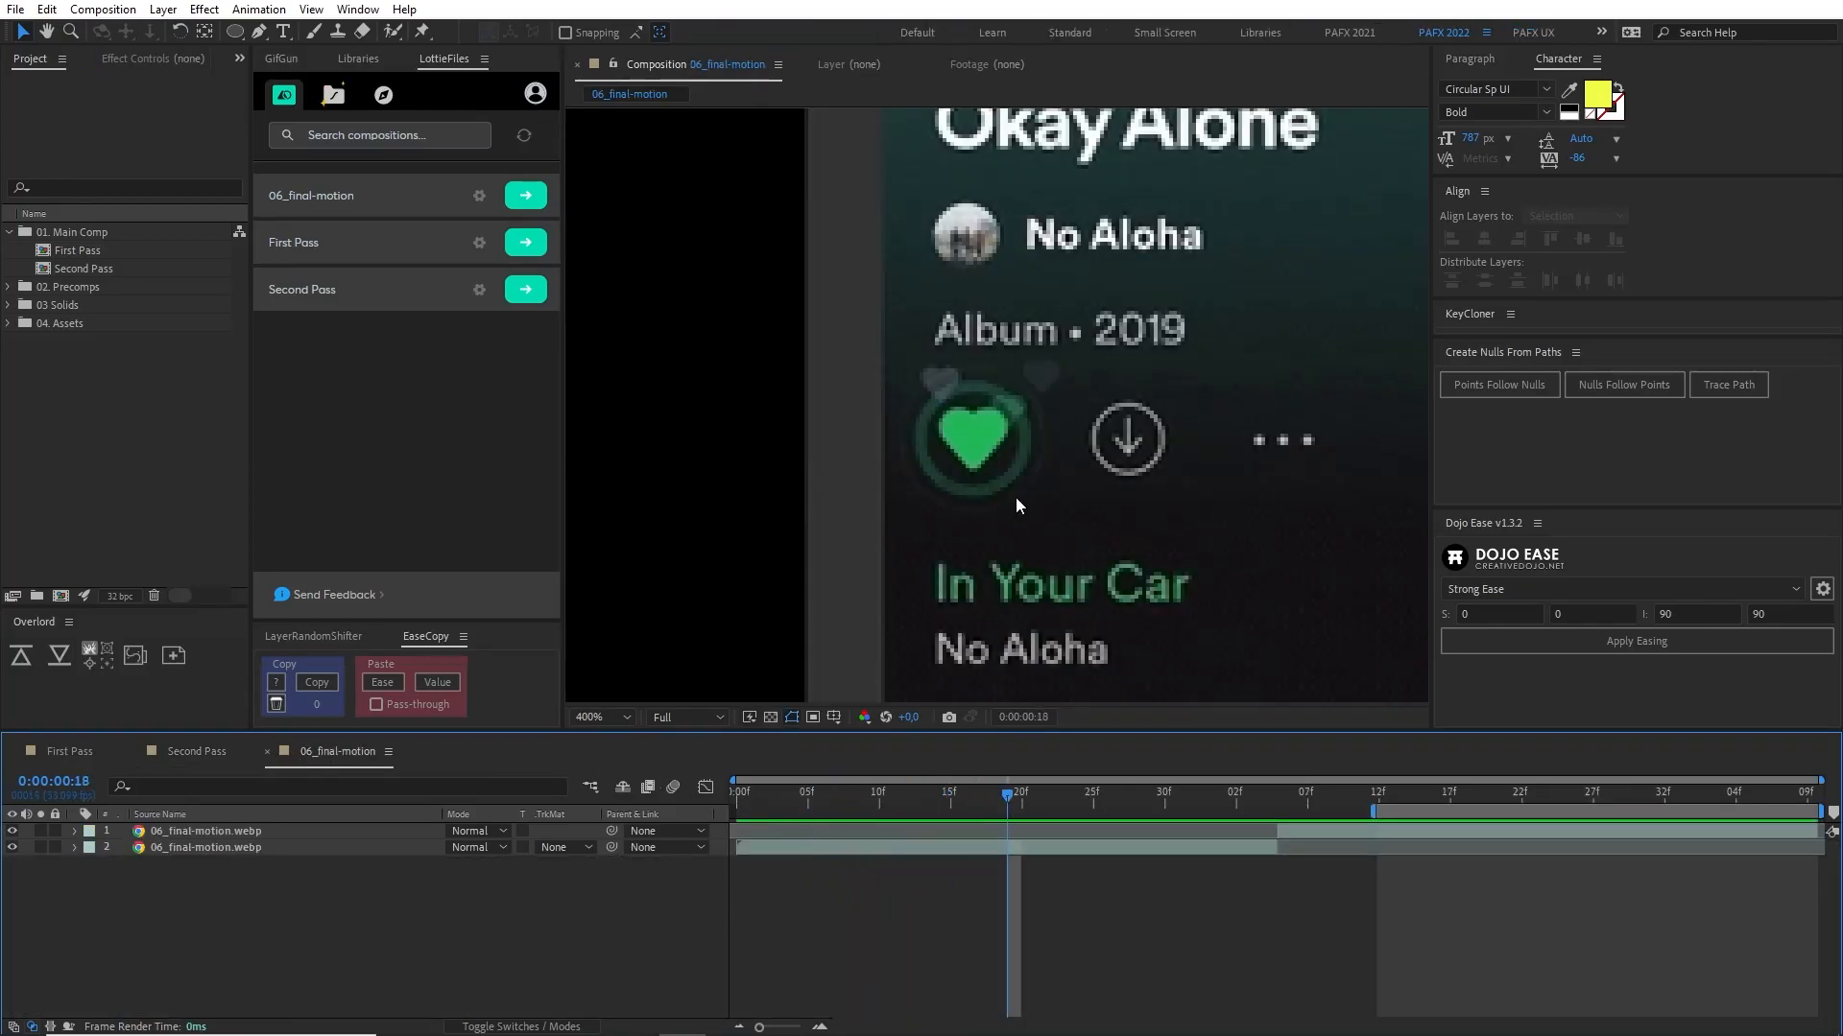
pyautogui.press('.')
pyautogui.click(197, 751)
pyautogui.moveTo(829, 798); pyautogui.dragTo(1274, 795)
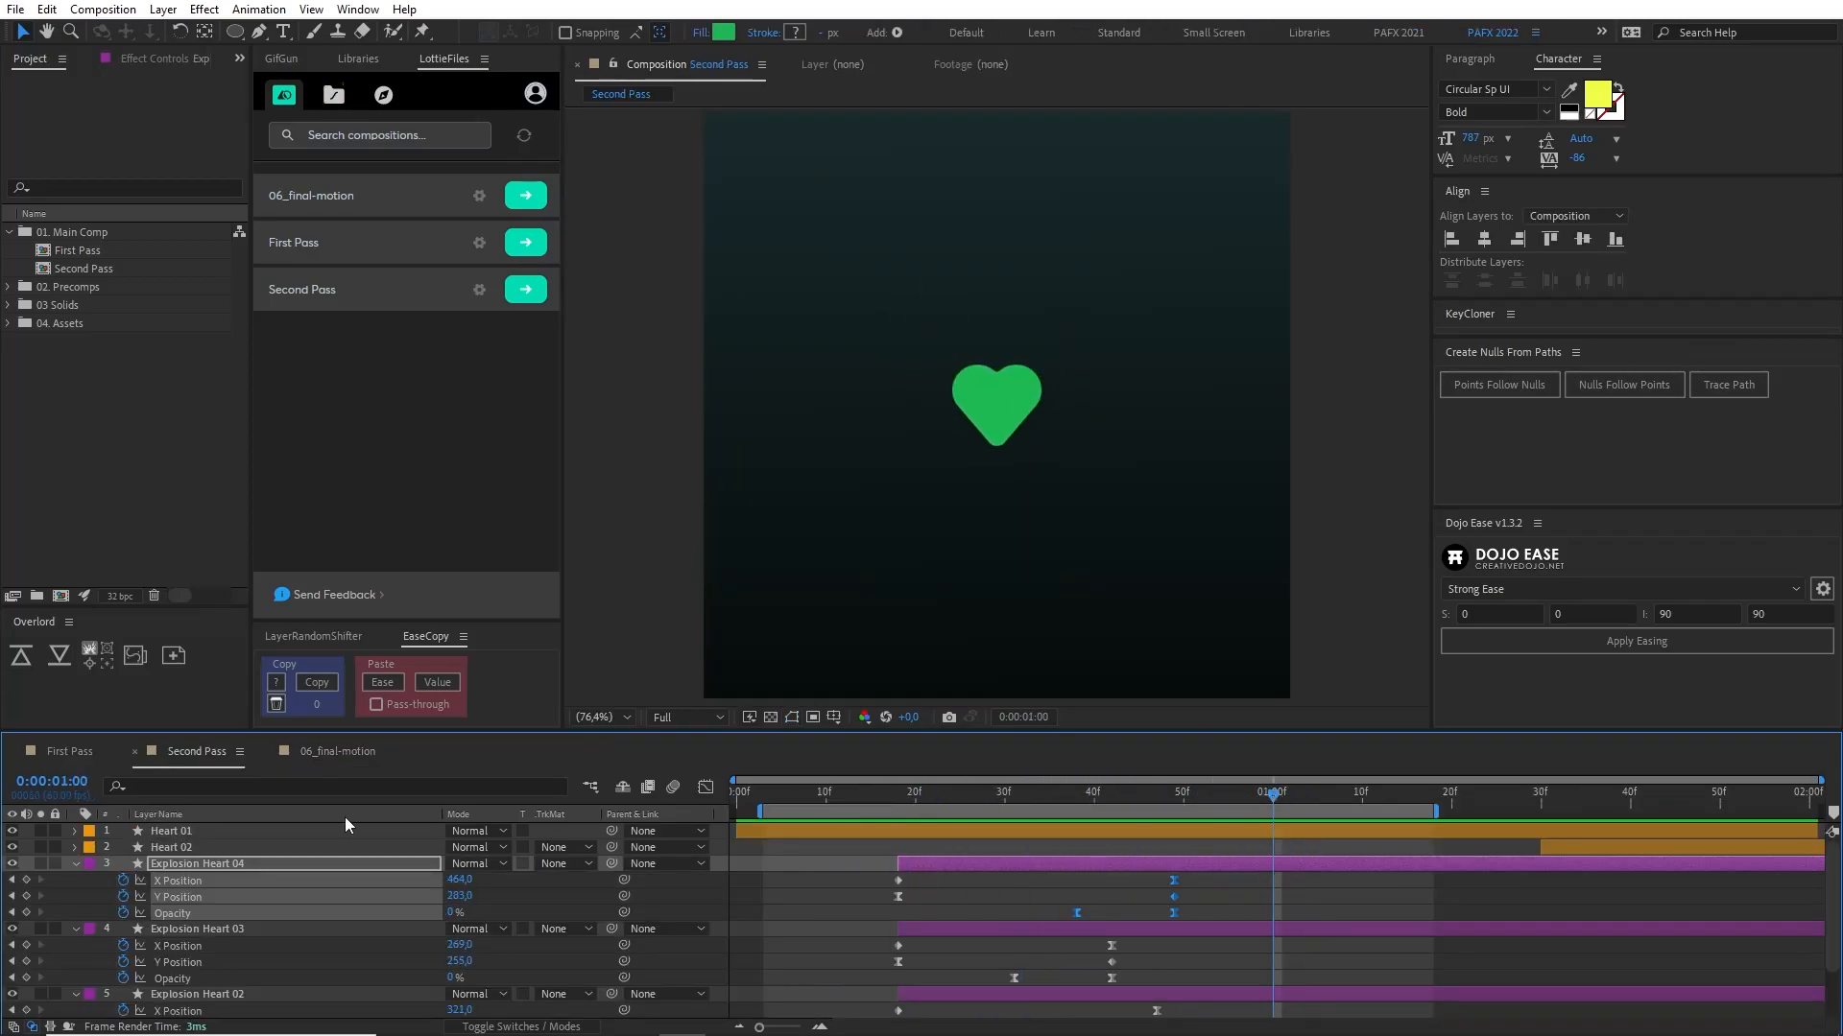
# Step: Collapse the open properties of all layers in the Second Pass composition and deselect everything
pyautogui.hotkey('ctrl', 'a')
pyautogui.click(77, 866)
pyautogui.click(307, 972)
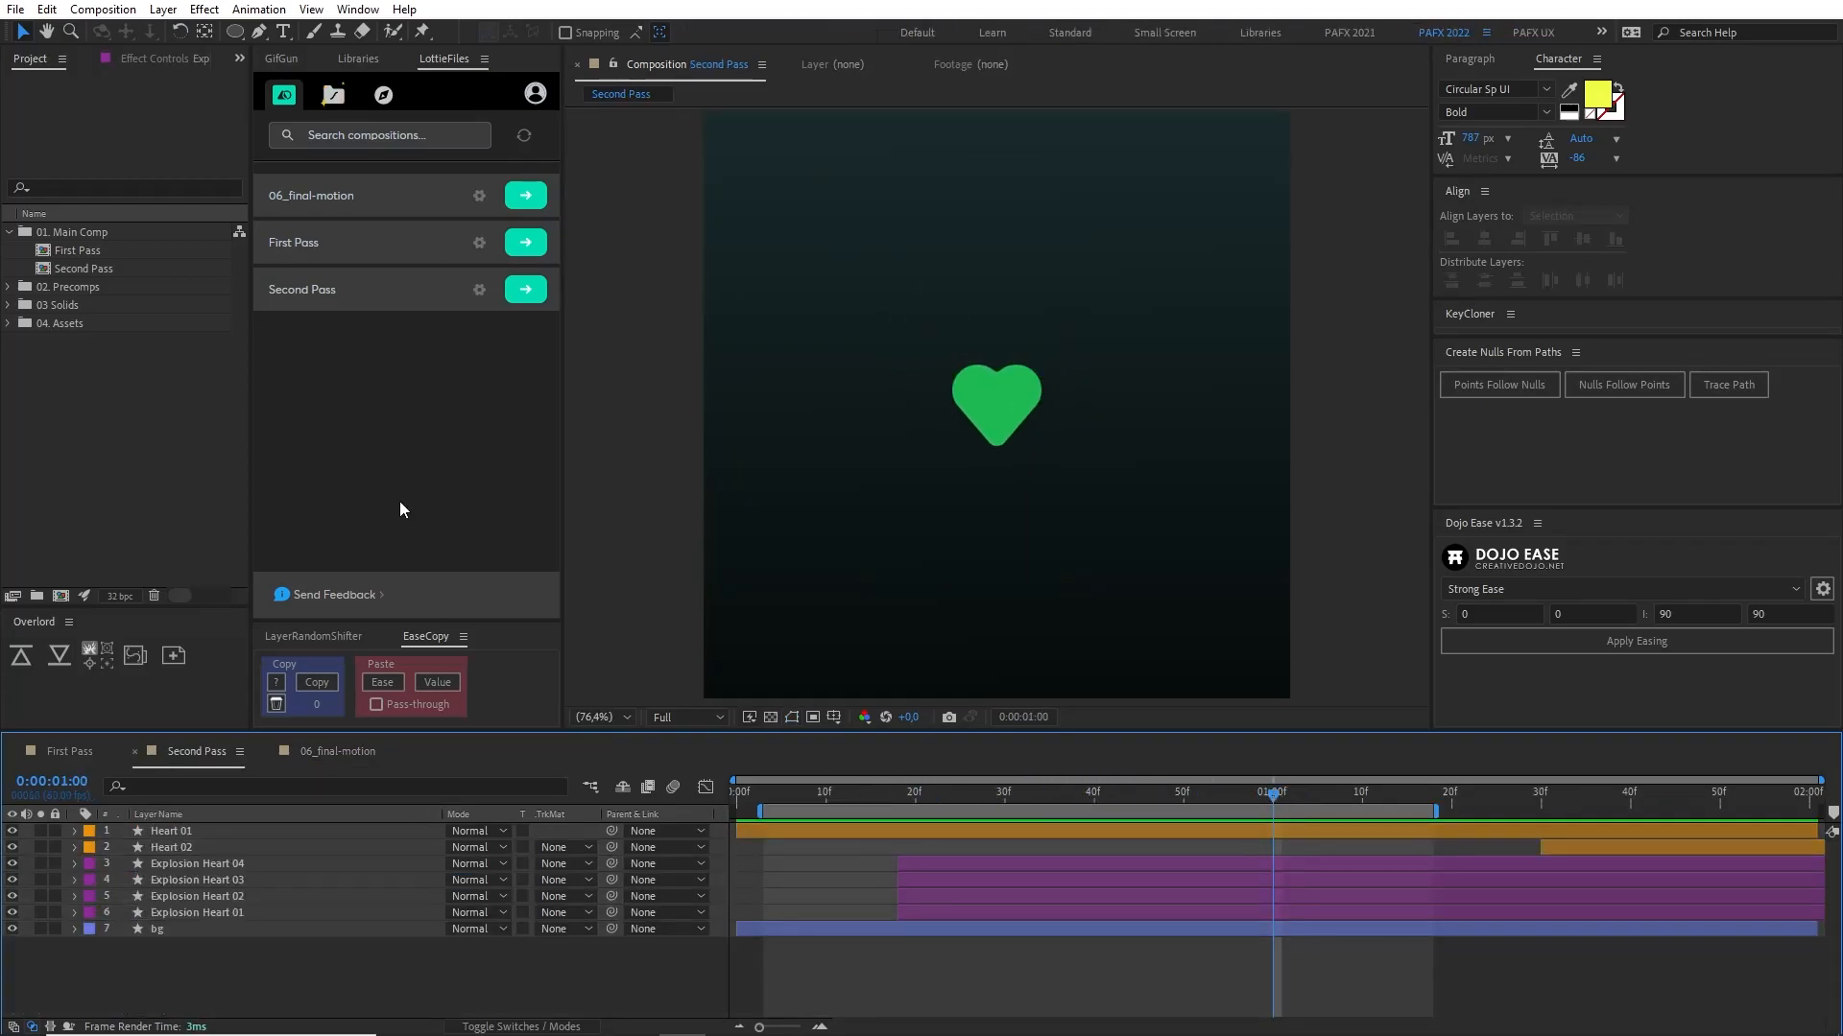
# Step: Set up the Ellipse tool with no fill and a 40 px stroke
pyautogui.click(238, 36)
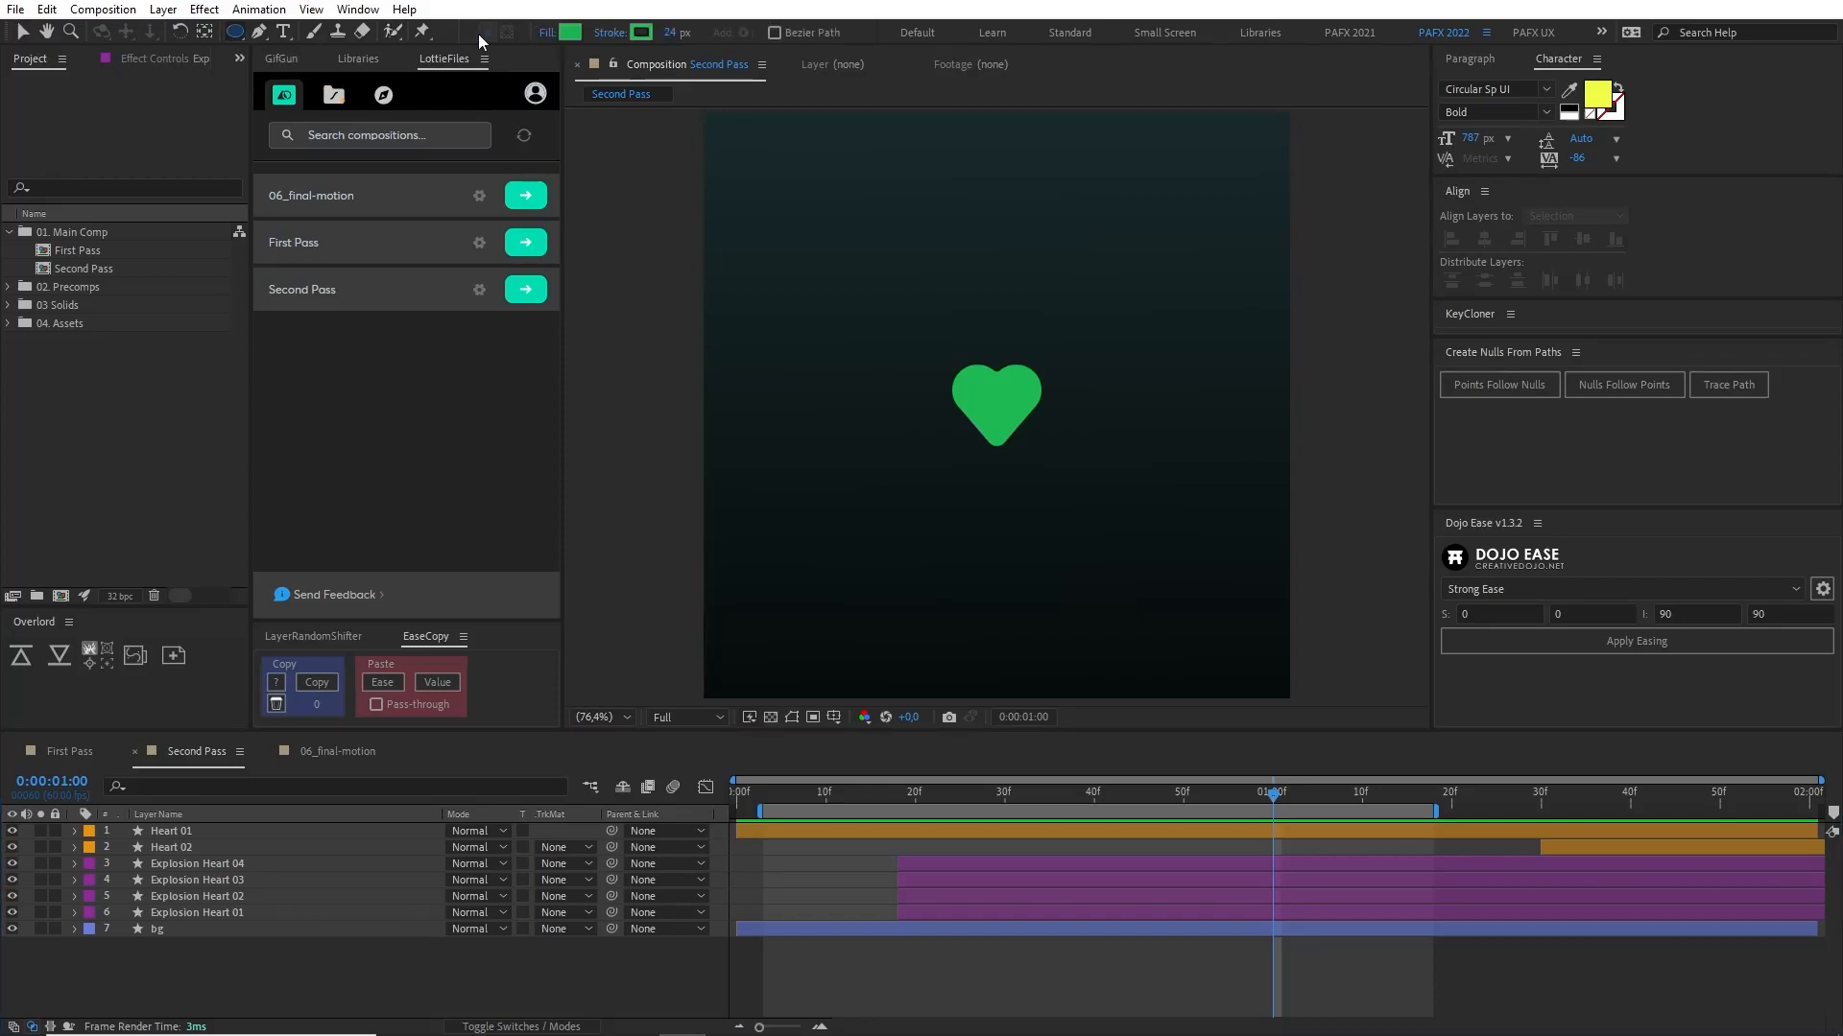
pyautogui.click(547, 32)
pyautogui.click(823, 473)
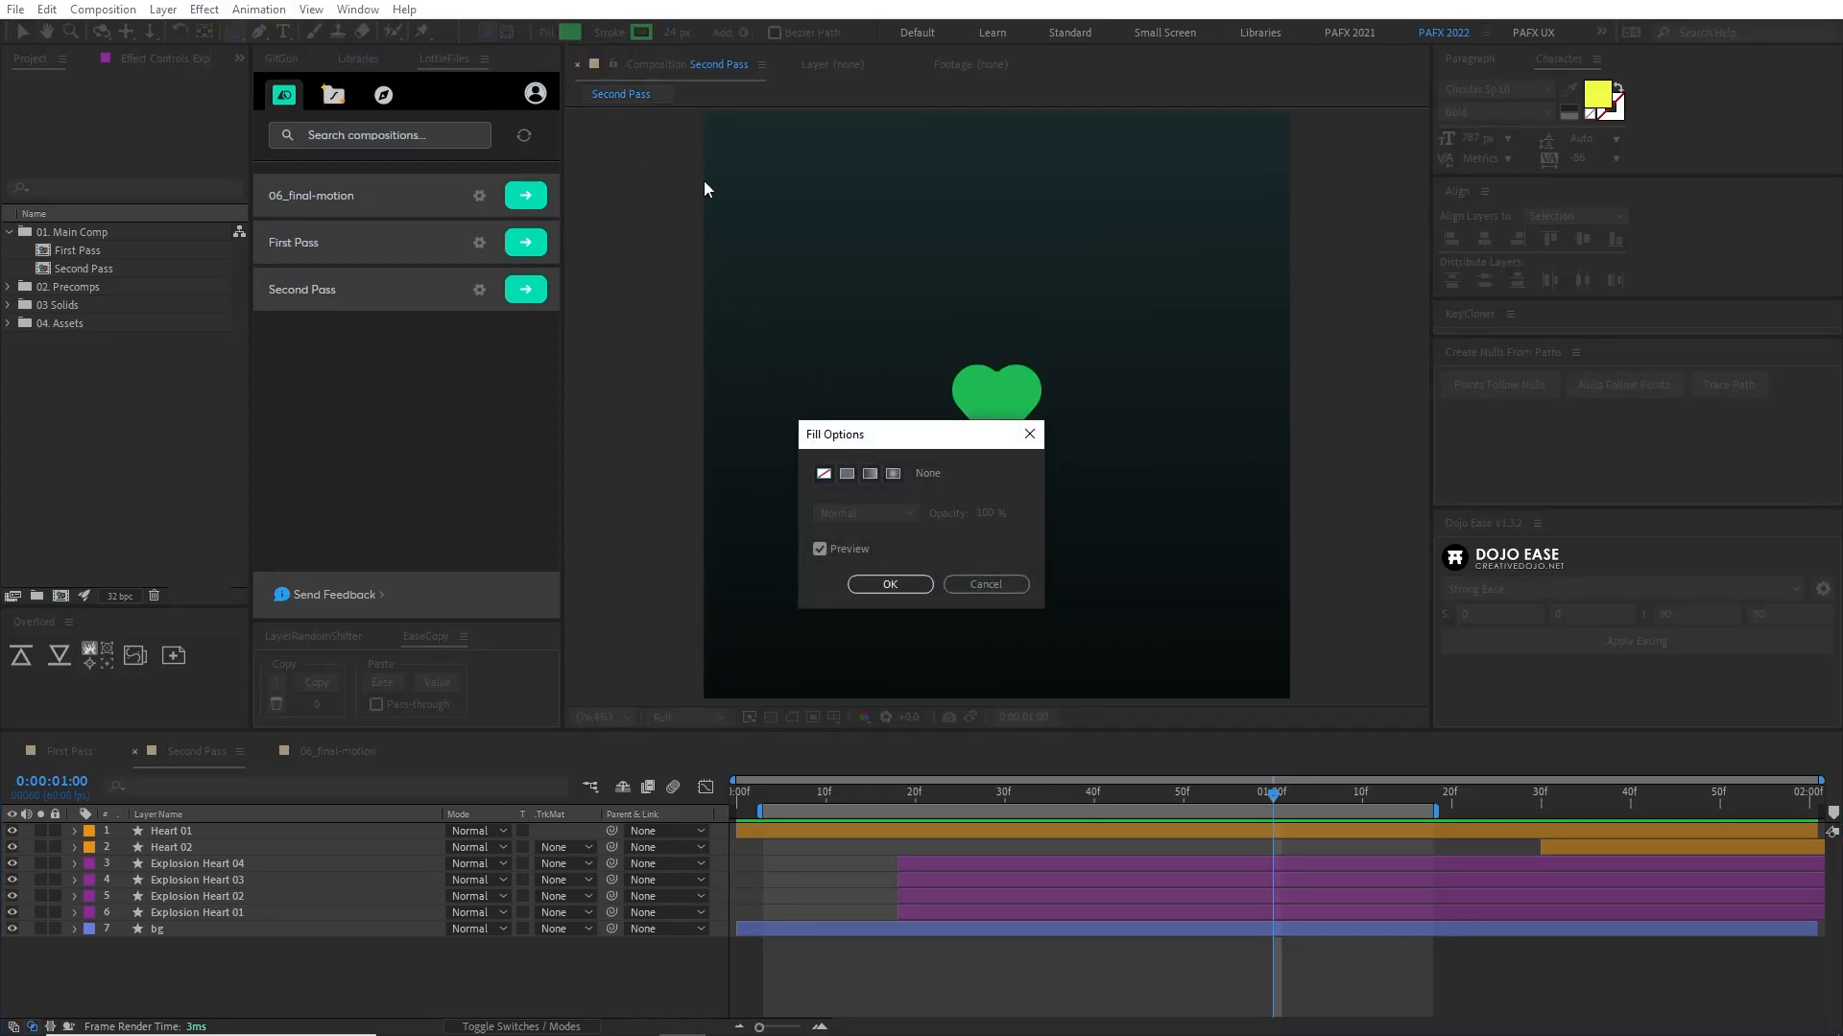
pyautogui.click(890, 584)
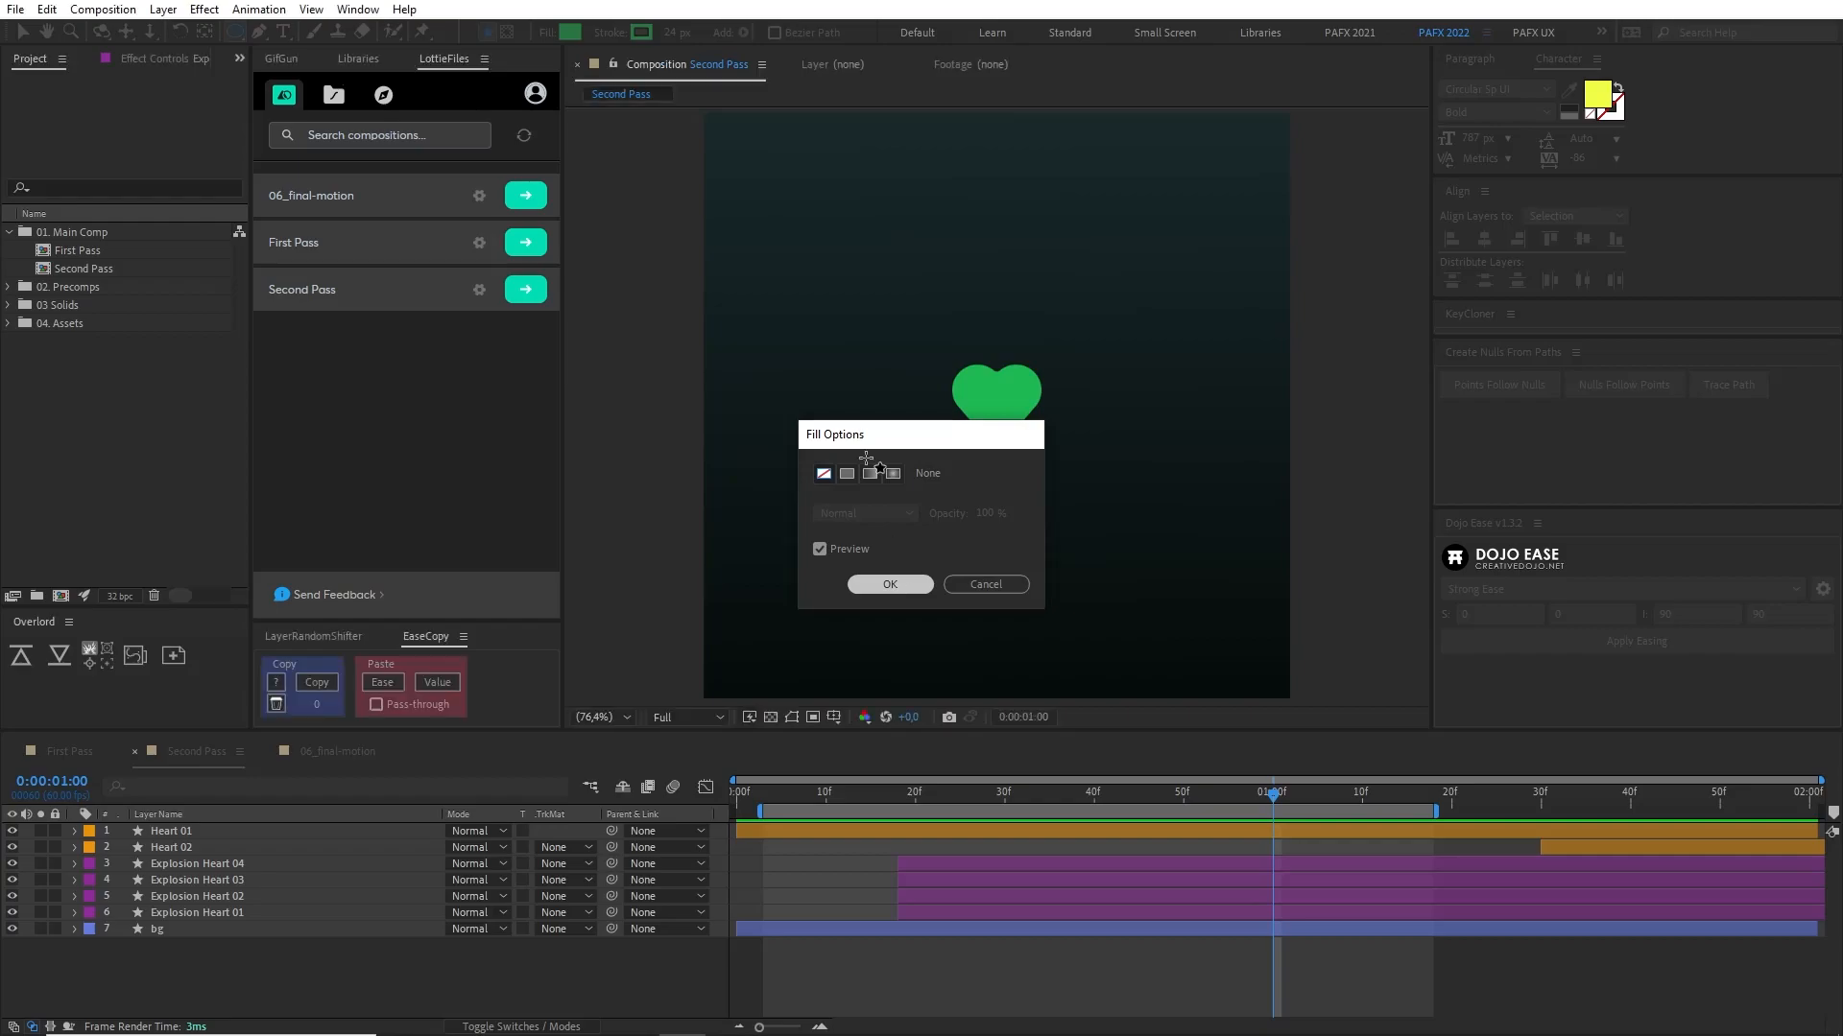
pyautogui.click(673, 33)
pyautogui.write('40')
pyautogui.press('Return')
# Step: Show the title/action safe guides, add a centred ellipse on a new shape layer, and set its size to 268 by 268
pyautogui.press("'")
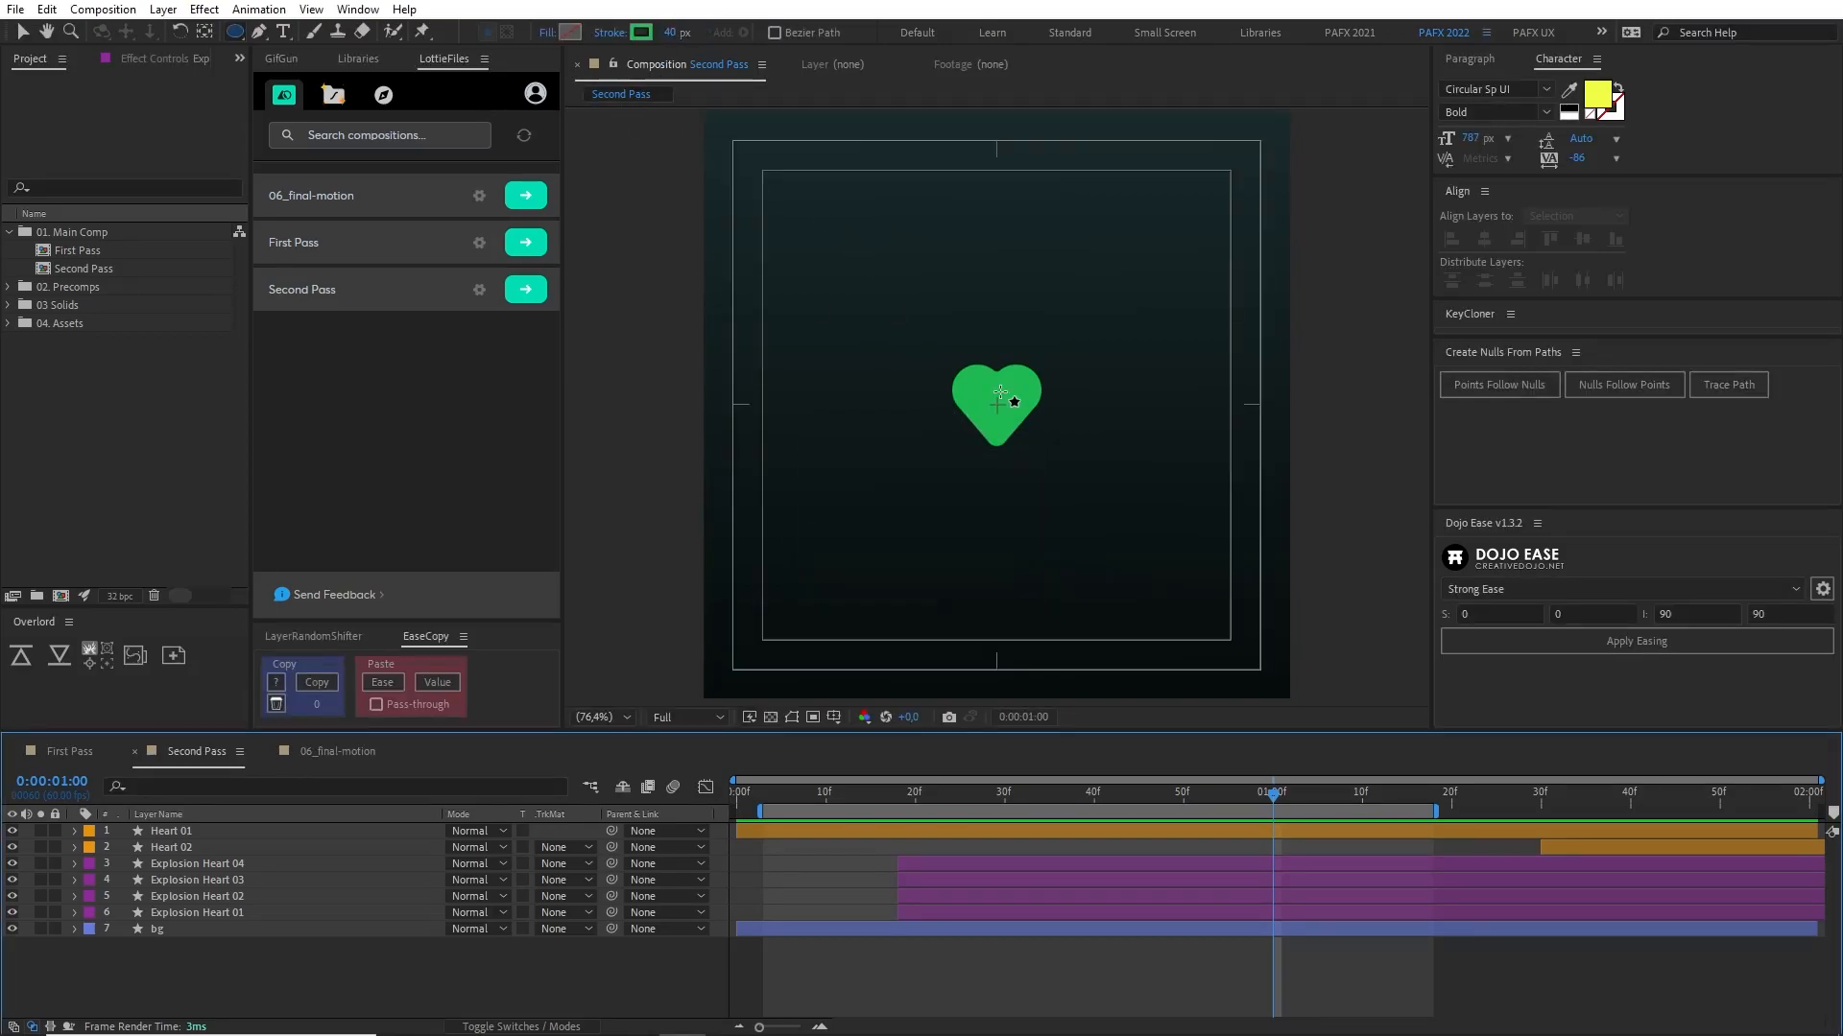
pyautogui.doubleClick(232, 33)
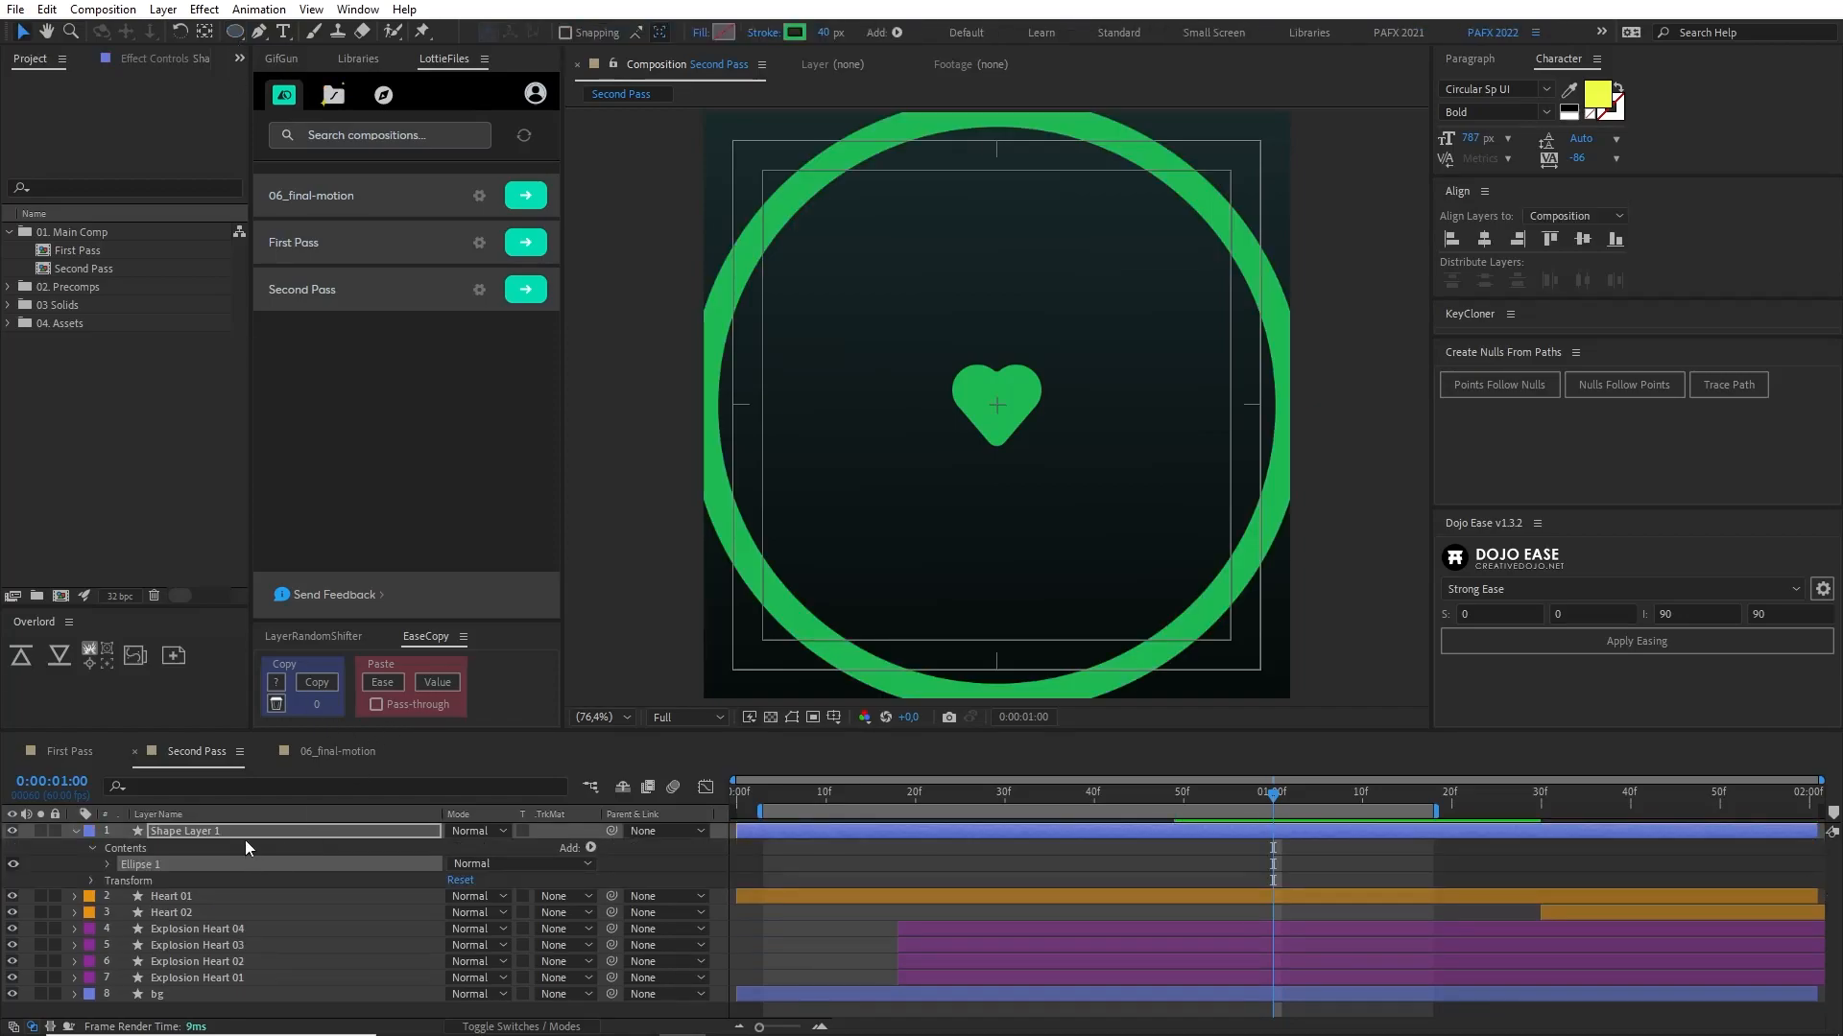
pyautogui.click(245, 837)
pyautogui.press('u')
pyautogui.press('u')
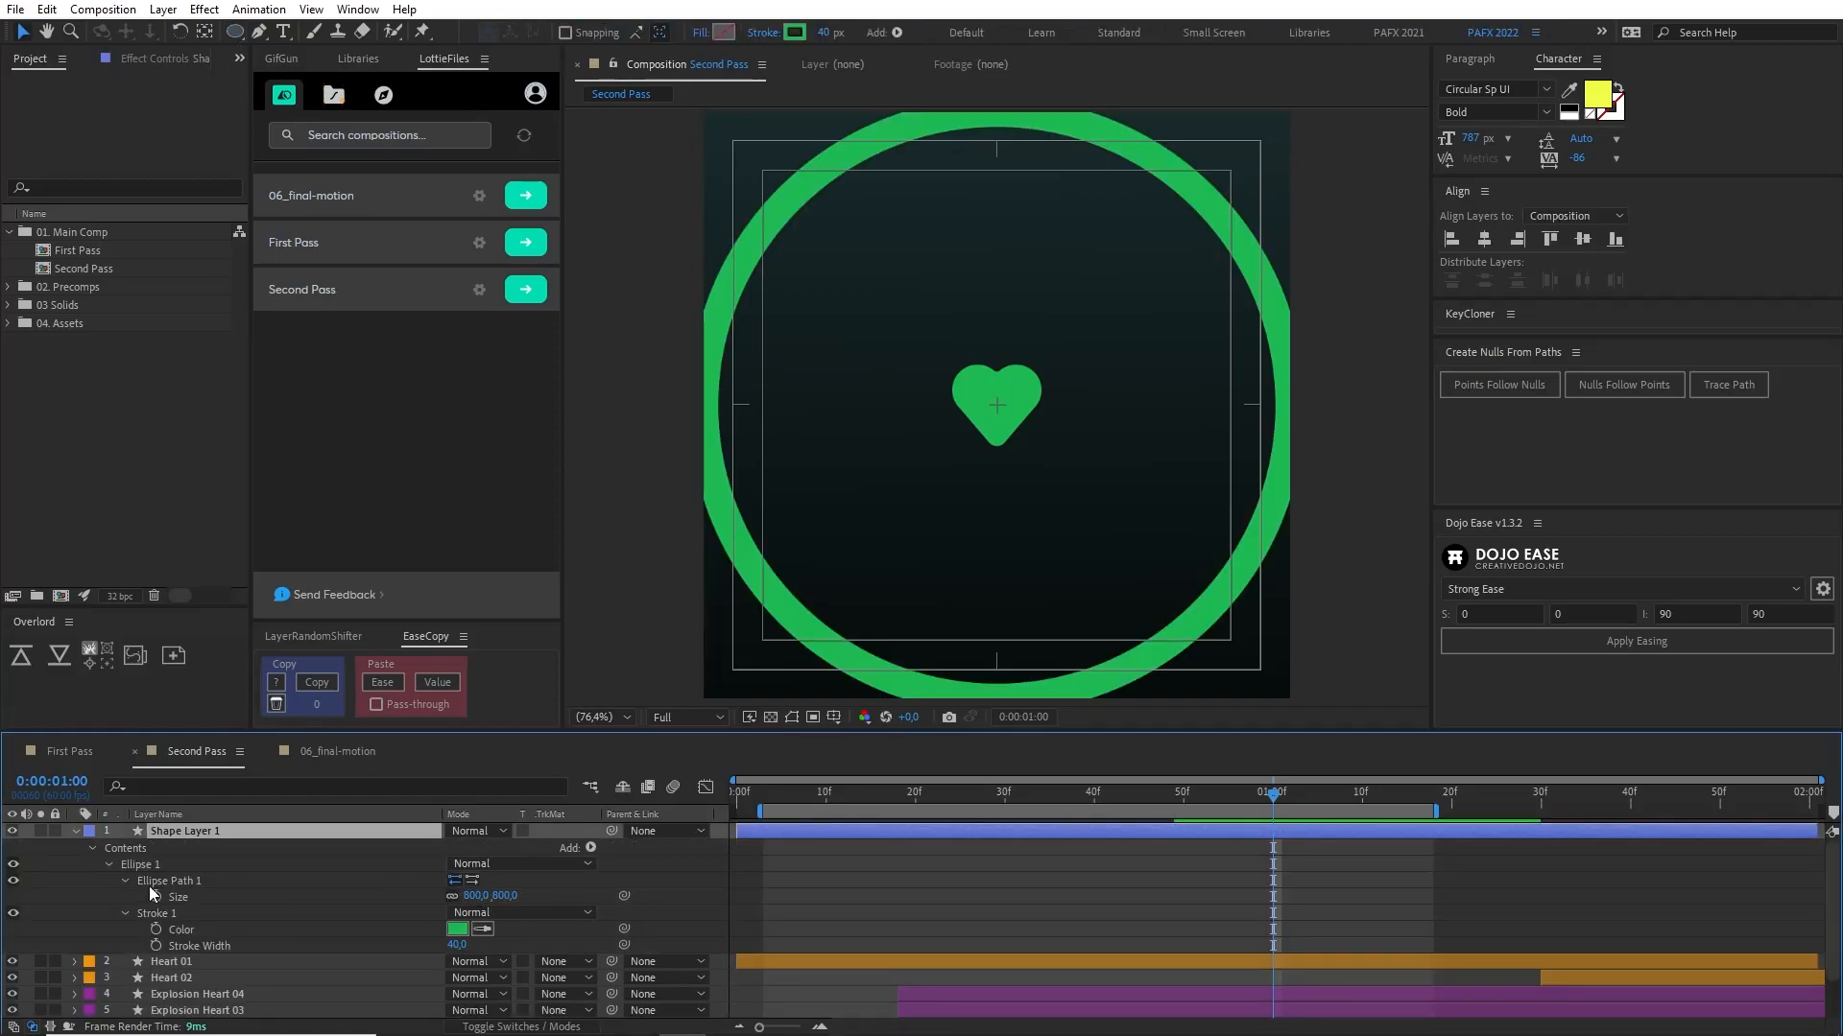
pyautogui.moveTo(477, 896); pyautogui.dragTo(389, 897)
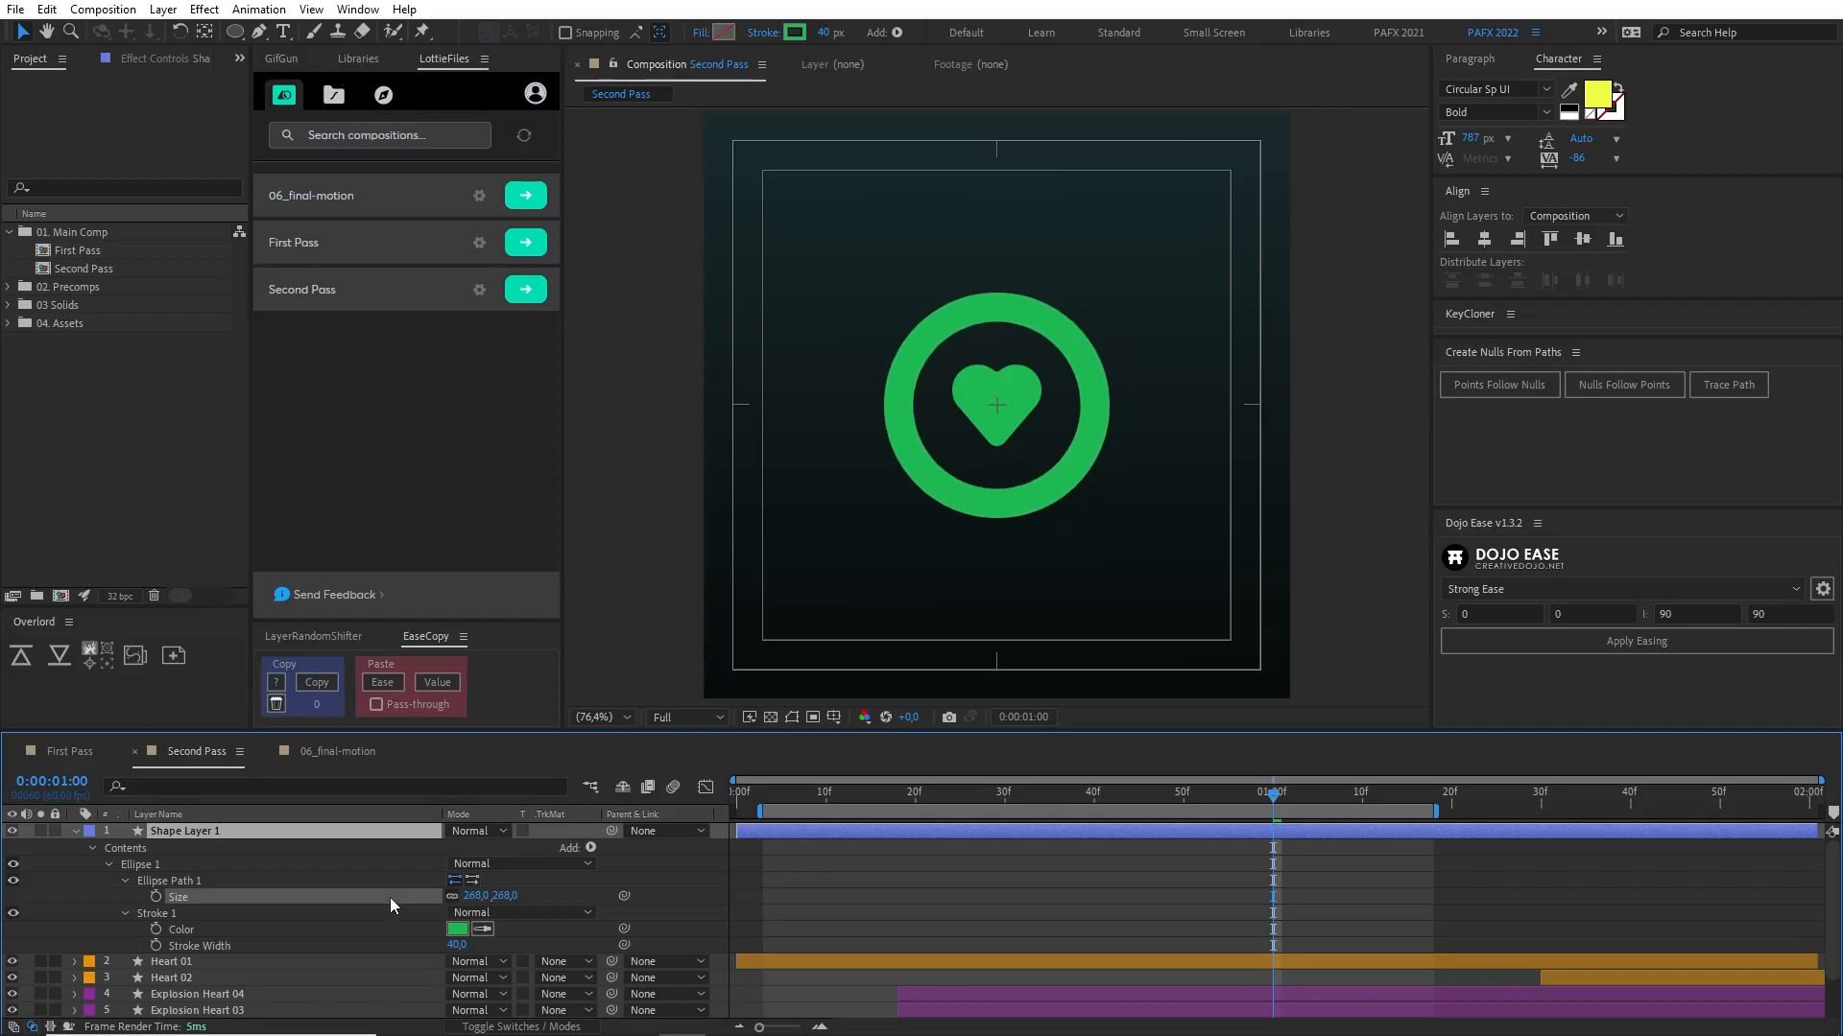
# Step: Set the ring's stroke width to 7 px
pyautogui.scroll(-1, 926, 539)
pyautogui.scroll(2, 906, 533)
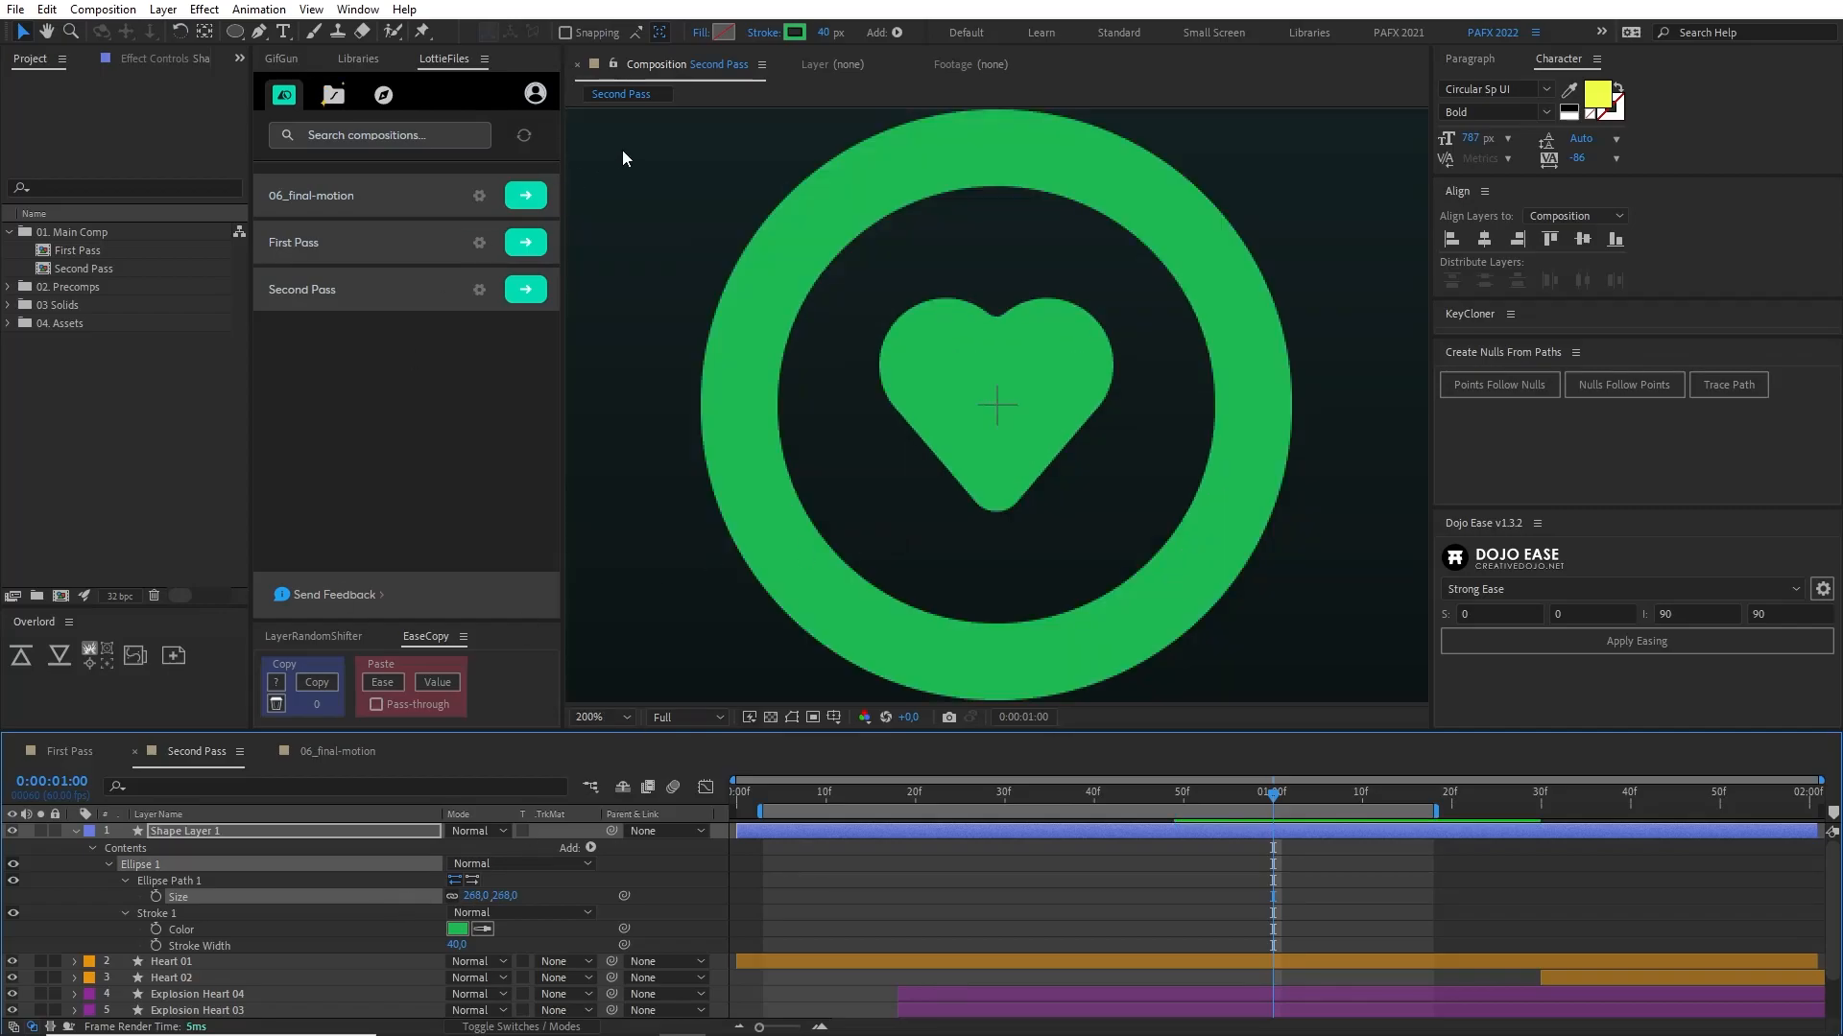
pyautogui.moveTo(819, 26); pyautogui.dragTo(786, 26)
pyautogui.scroll(-1, 982, 416)
pyautogui.moveTo(982, 416)
pyautogui.mouseDown()
pyautogui.moveTo(921, 486)
pyautogui.moveTo(917, 563)
pyautogui.mouseUp()
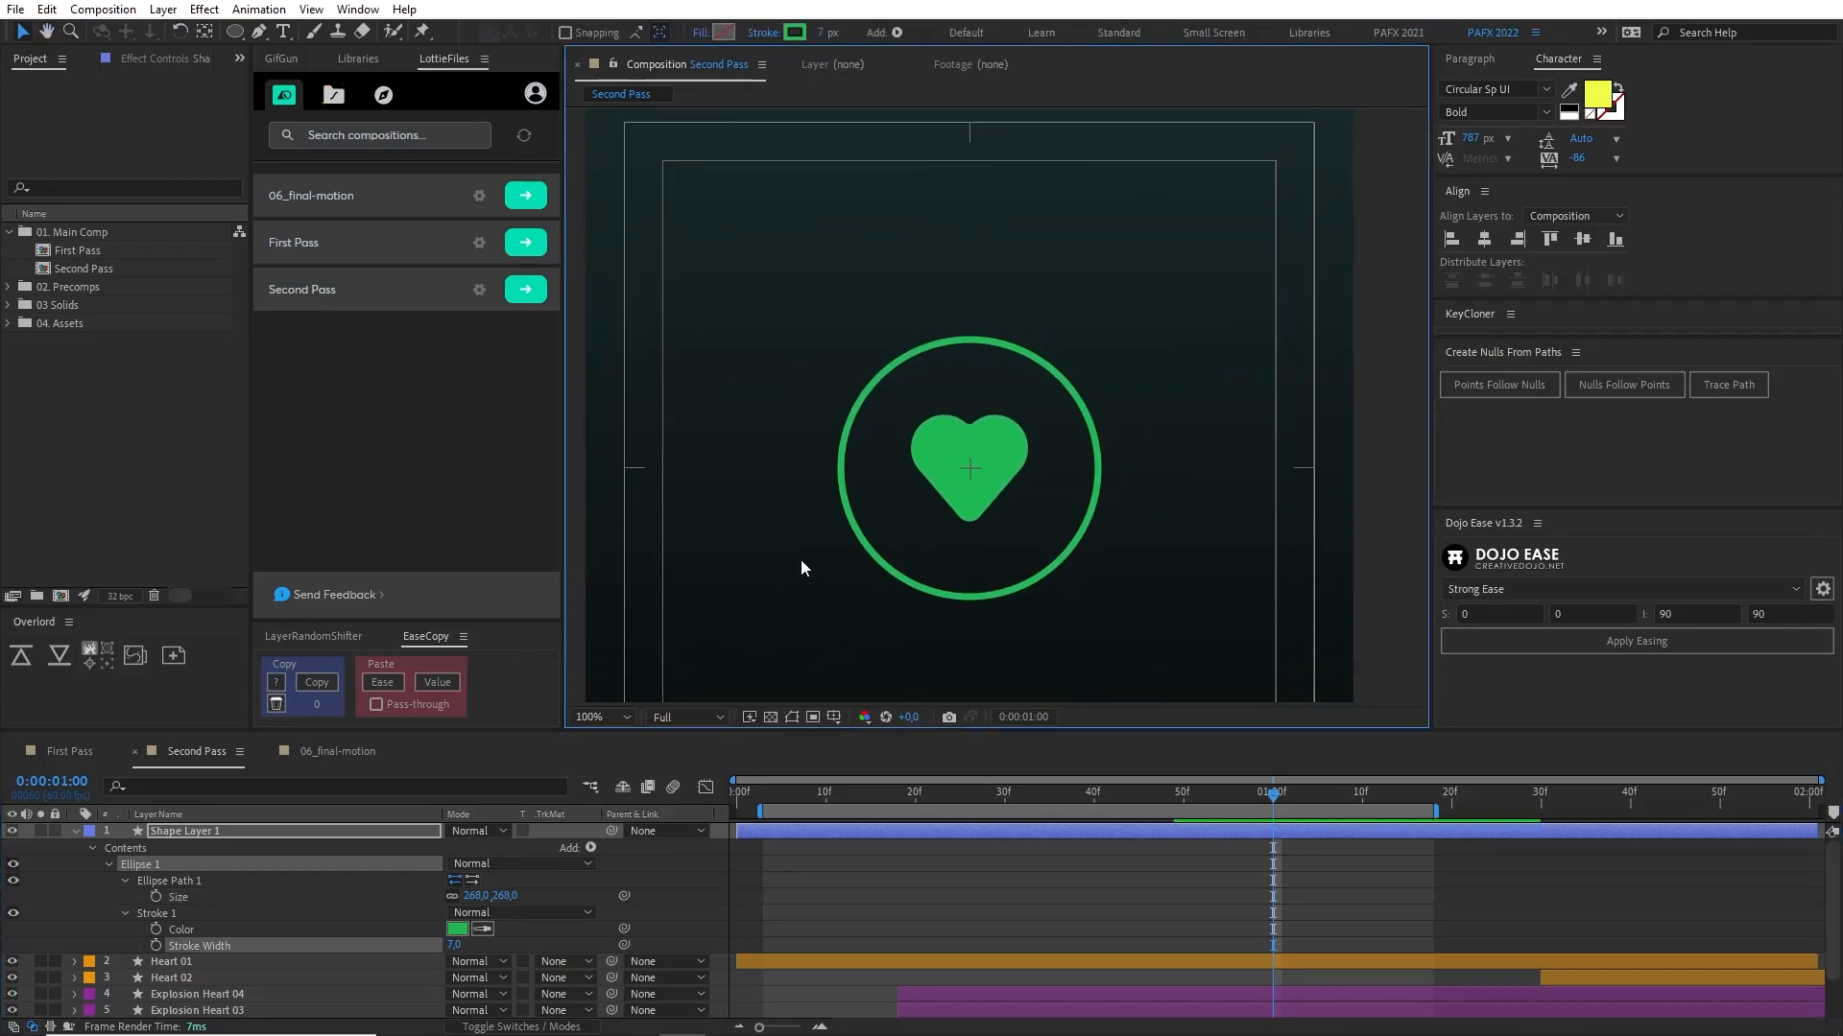
# Step: Nudge the ring's shape layer up 10 px and rename it Circular Explosion 01
pyautogui.click(239, 832)
pyautogui.hotkey('shift', 'Up')
pyautogui.scroll(-1, 700, 633)
pyautogui.scroll(1, 703, 641)
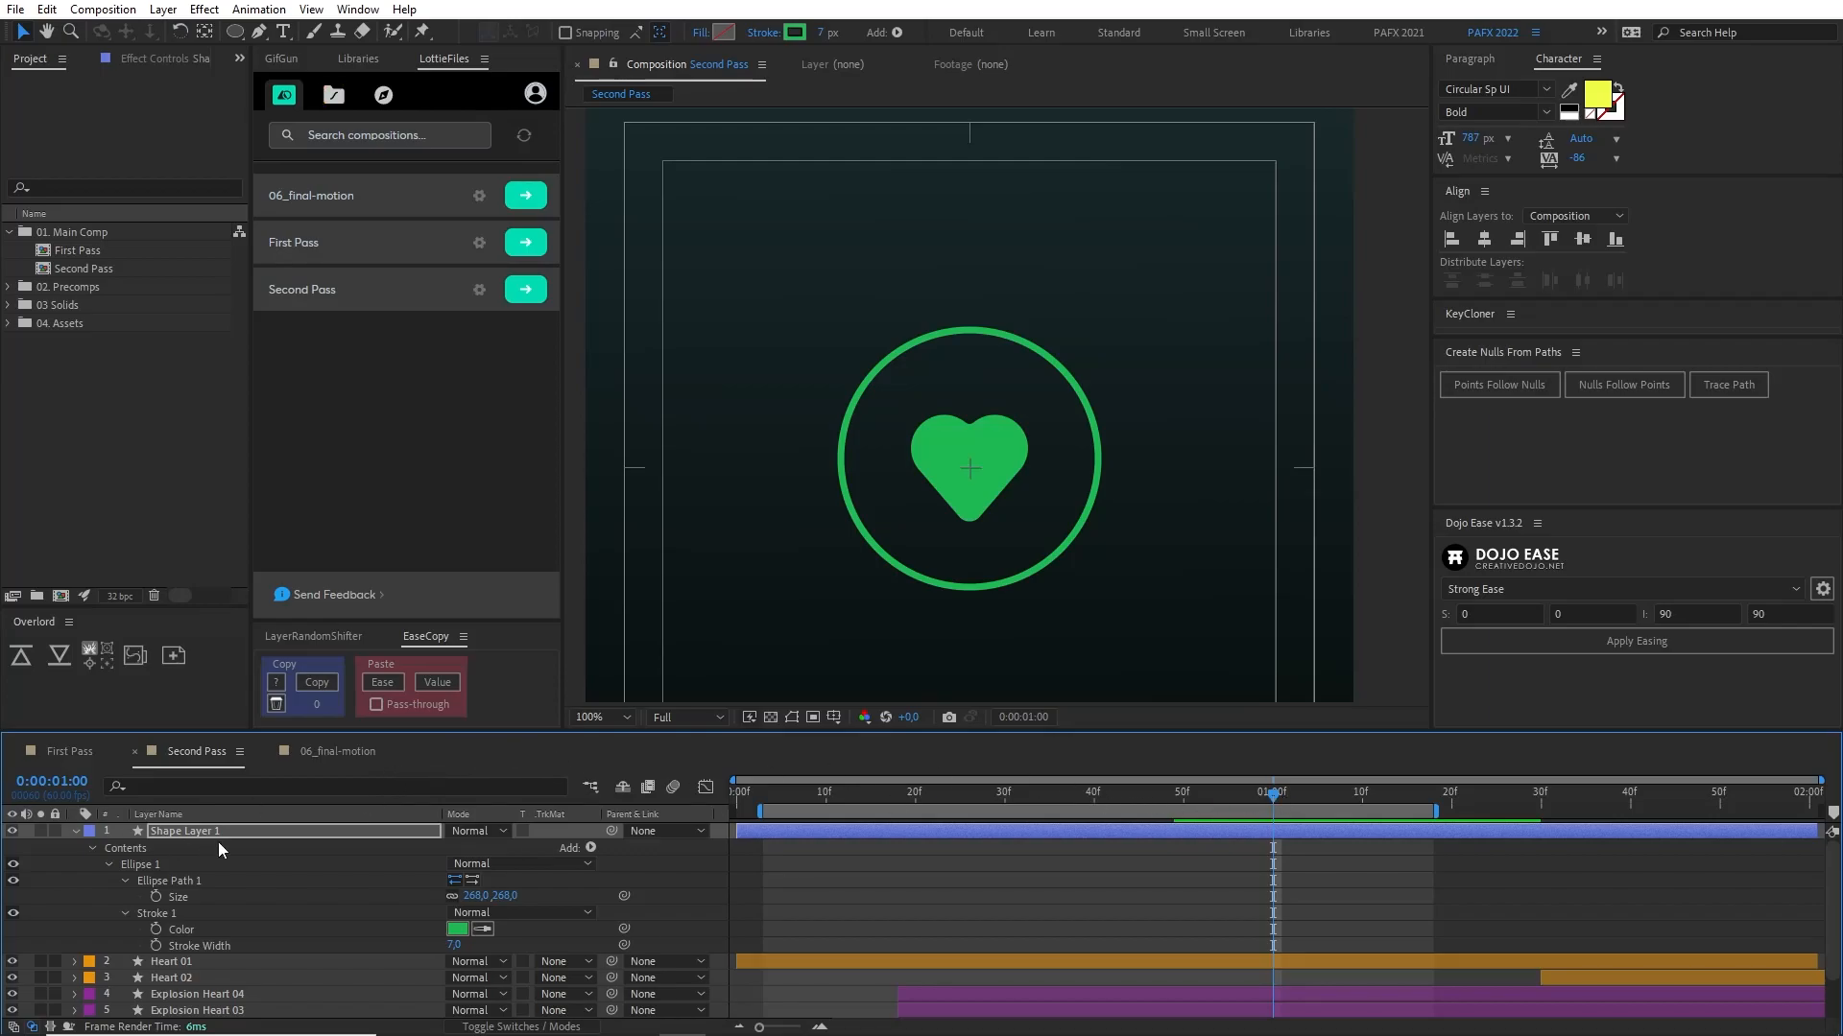
pyautogui.press('Return')
pyautogui.write('E')
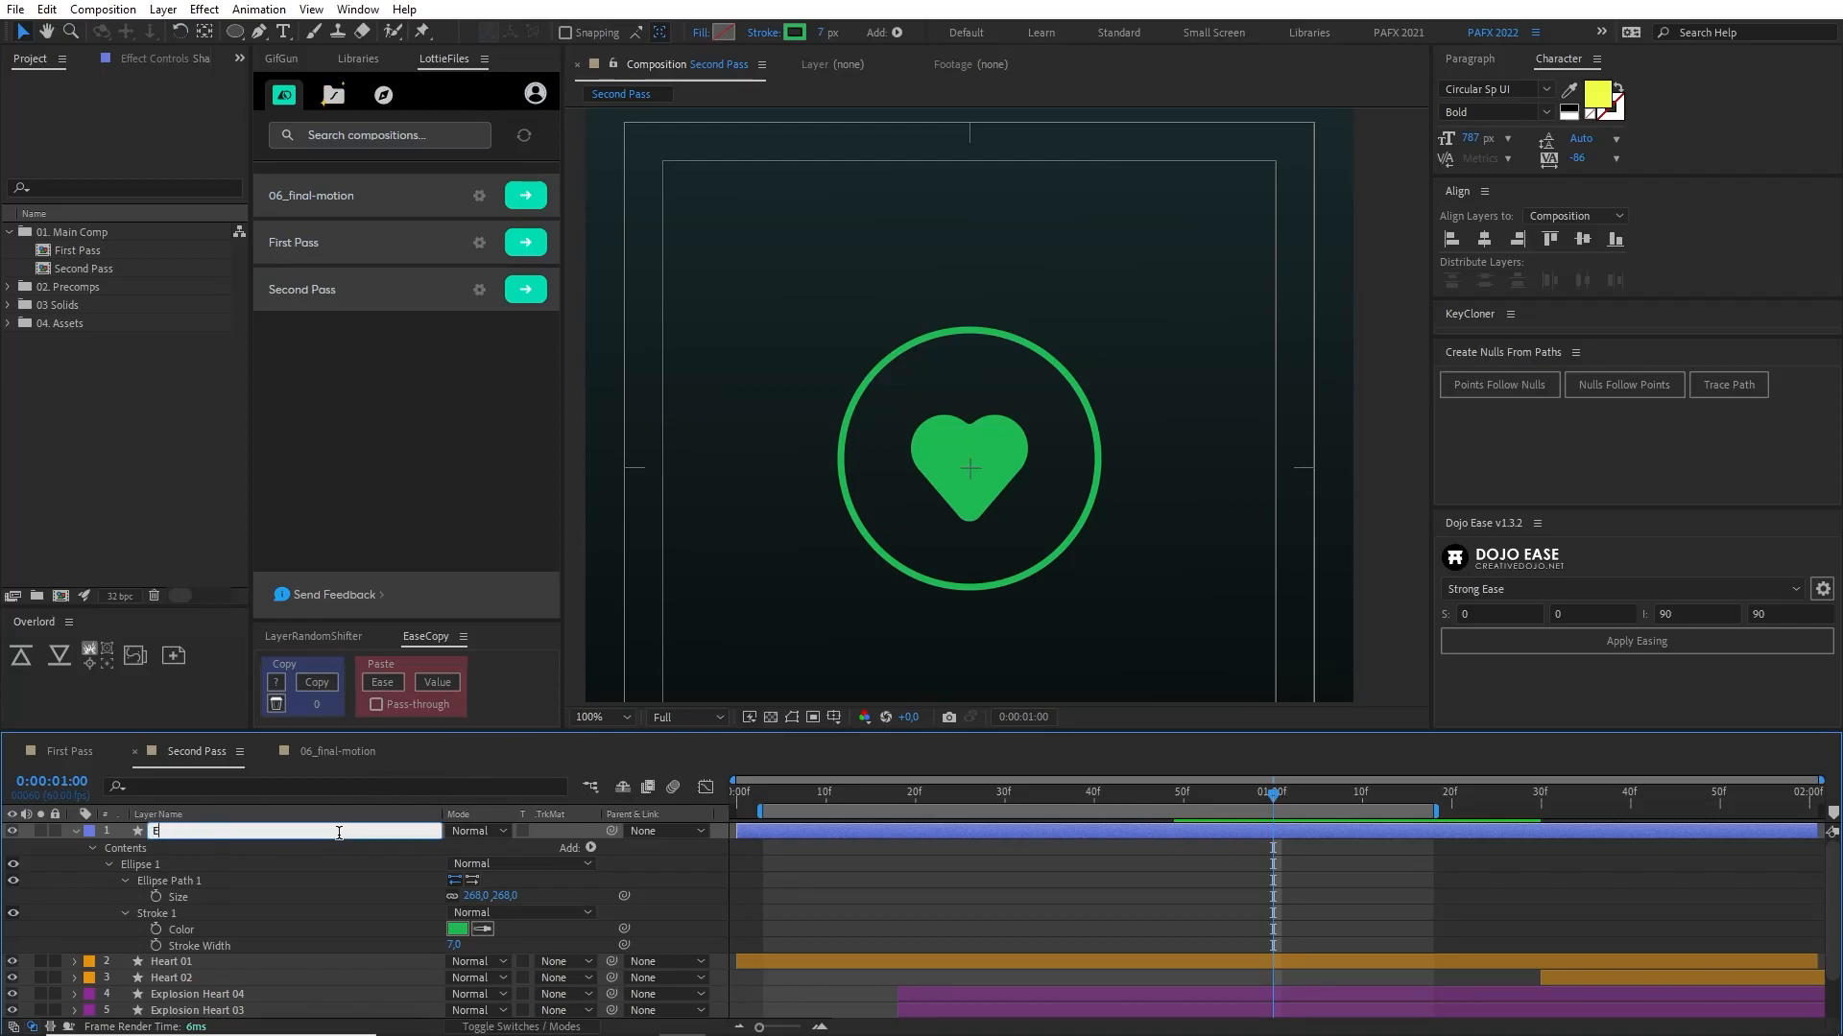
pyautogui.write('Circular Explosion 01')
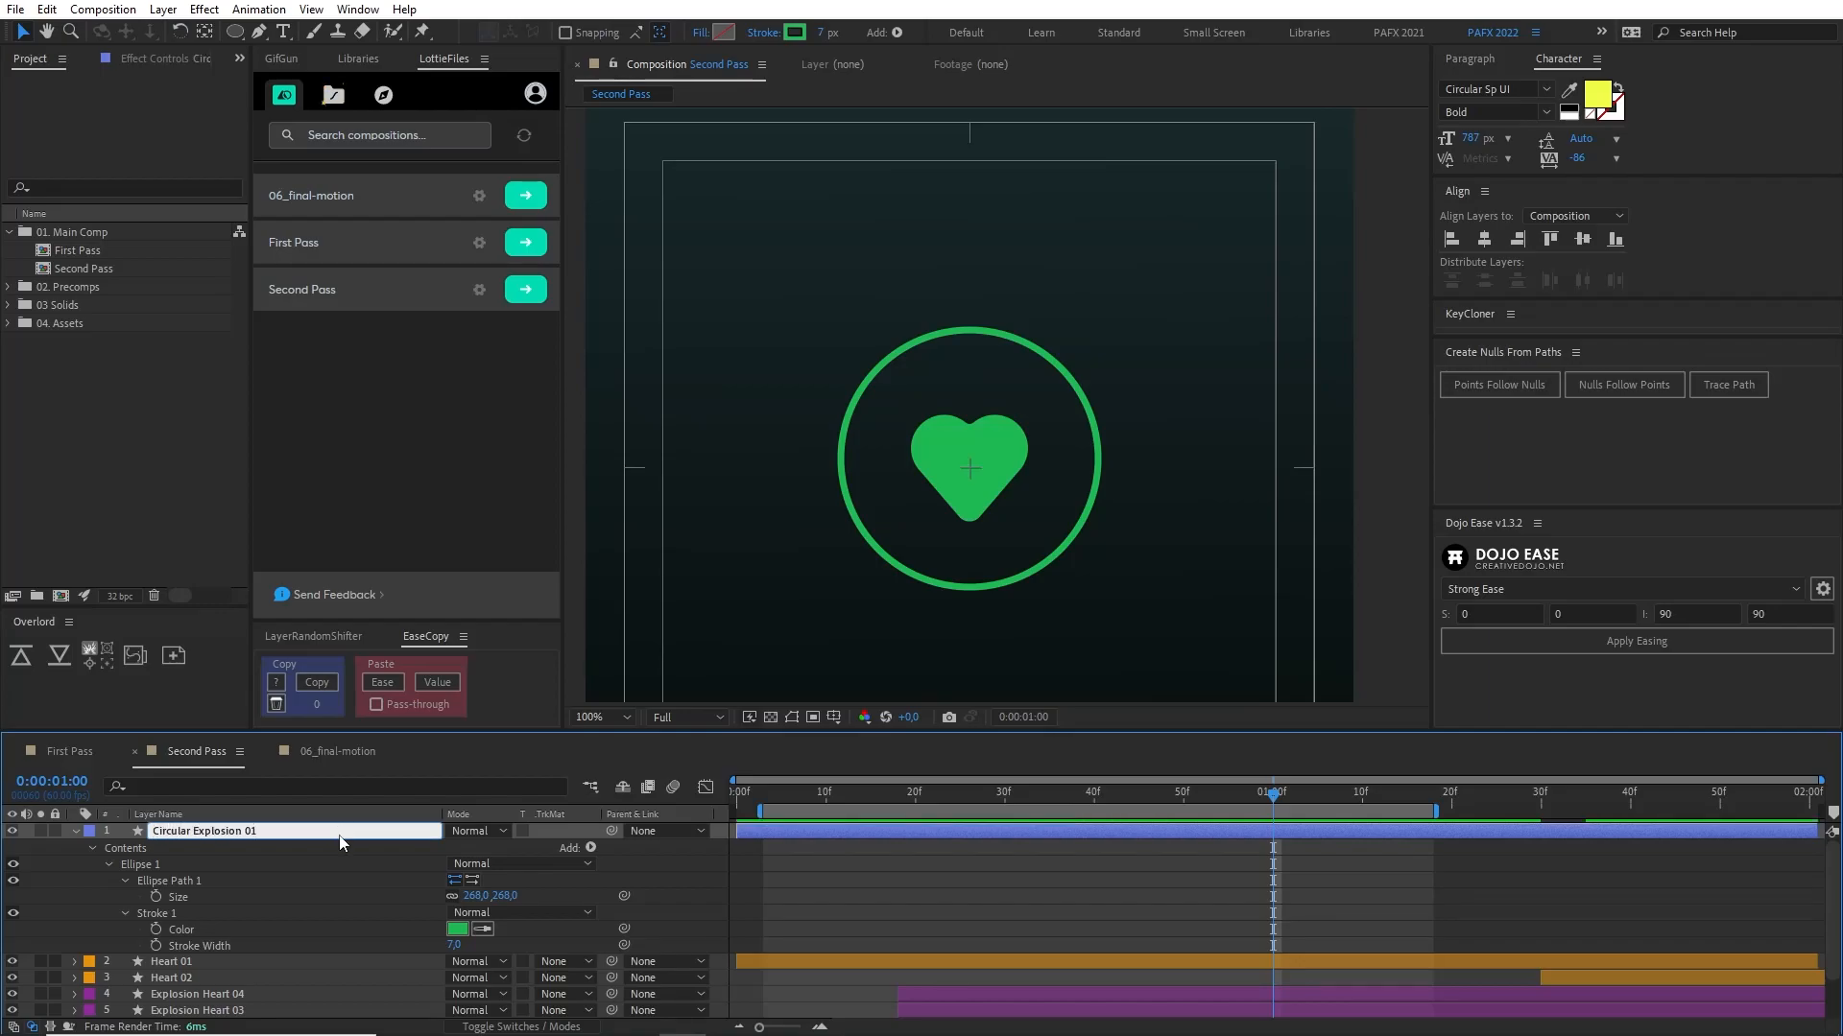
pyautogui.press('Return')
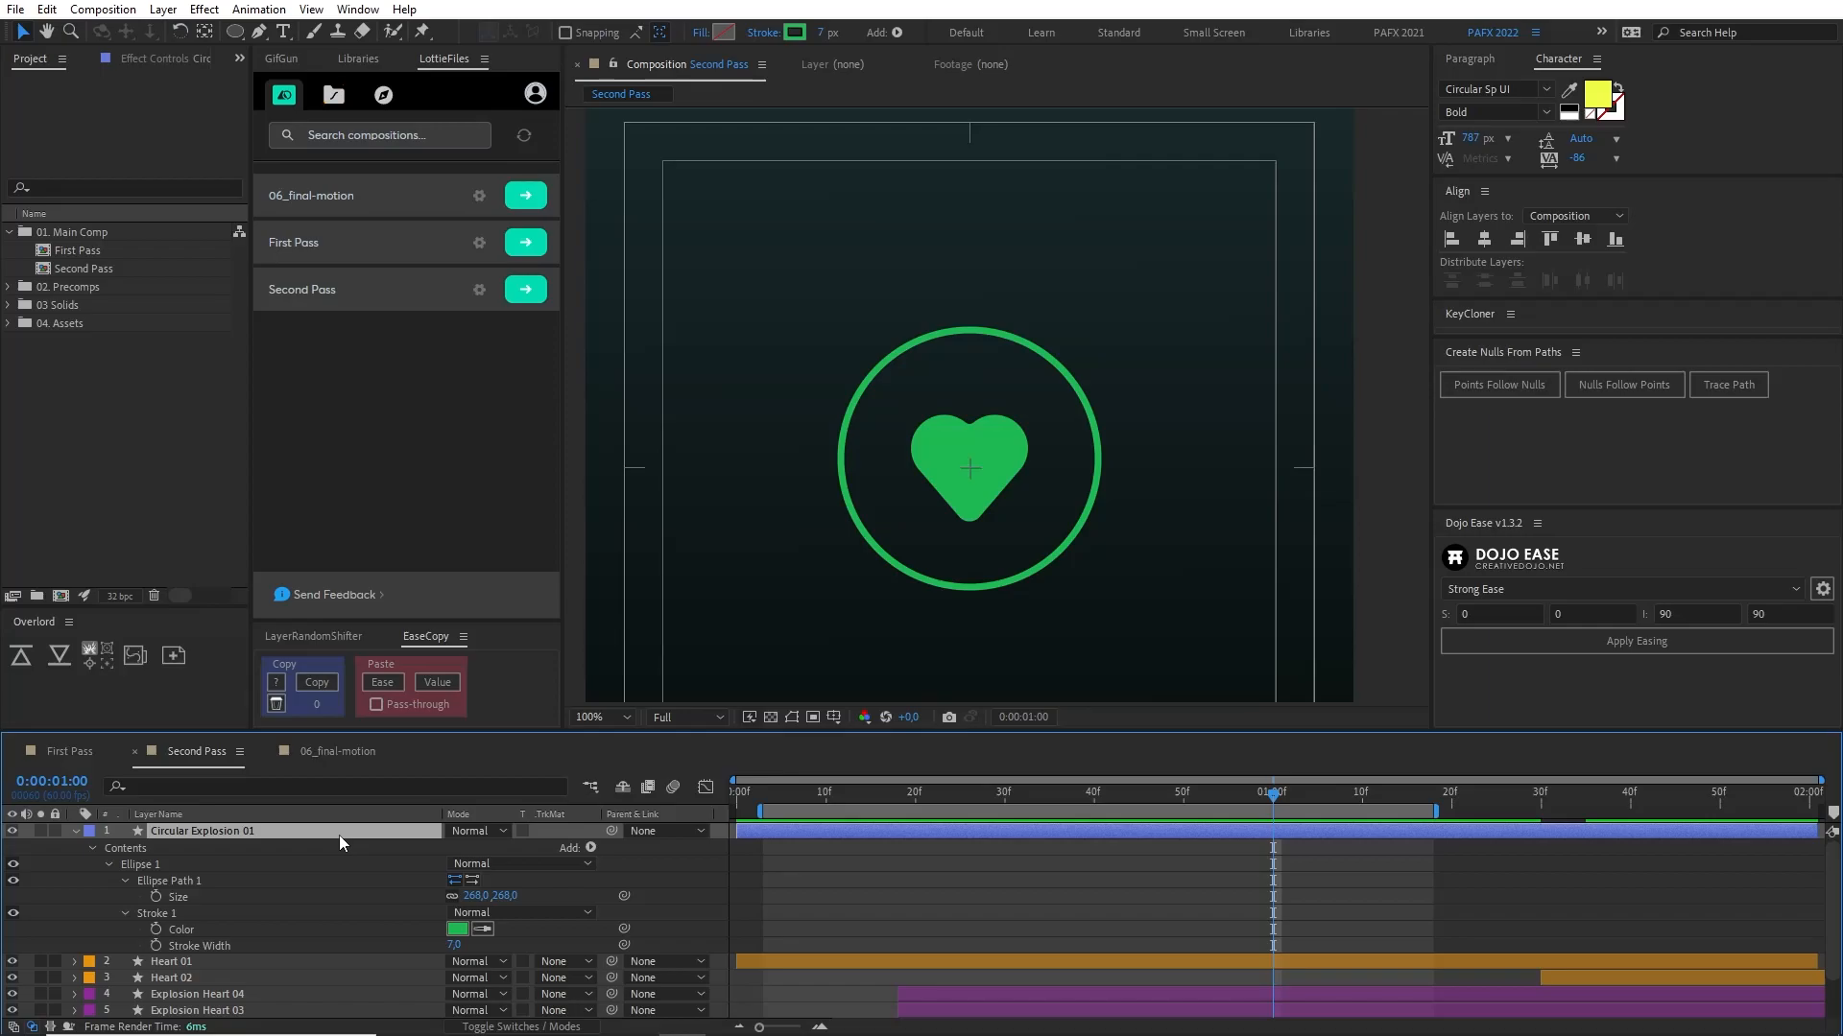
# Step: Keyframe Circular Explosion 01's Scale at 100% at 1:00 and examine the circular burst in the 06_final-motion reference
pyautogui.press('s')
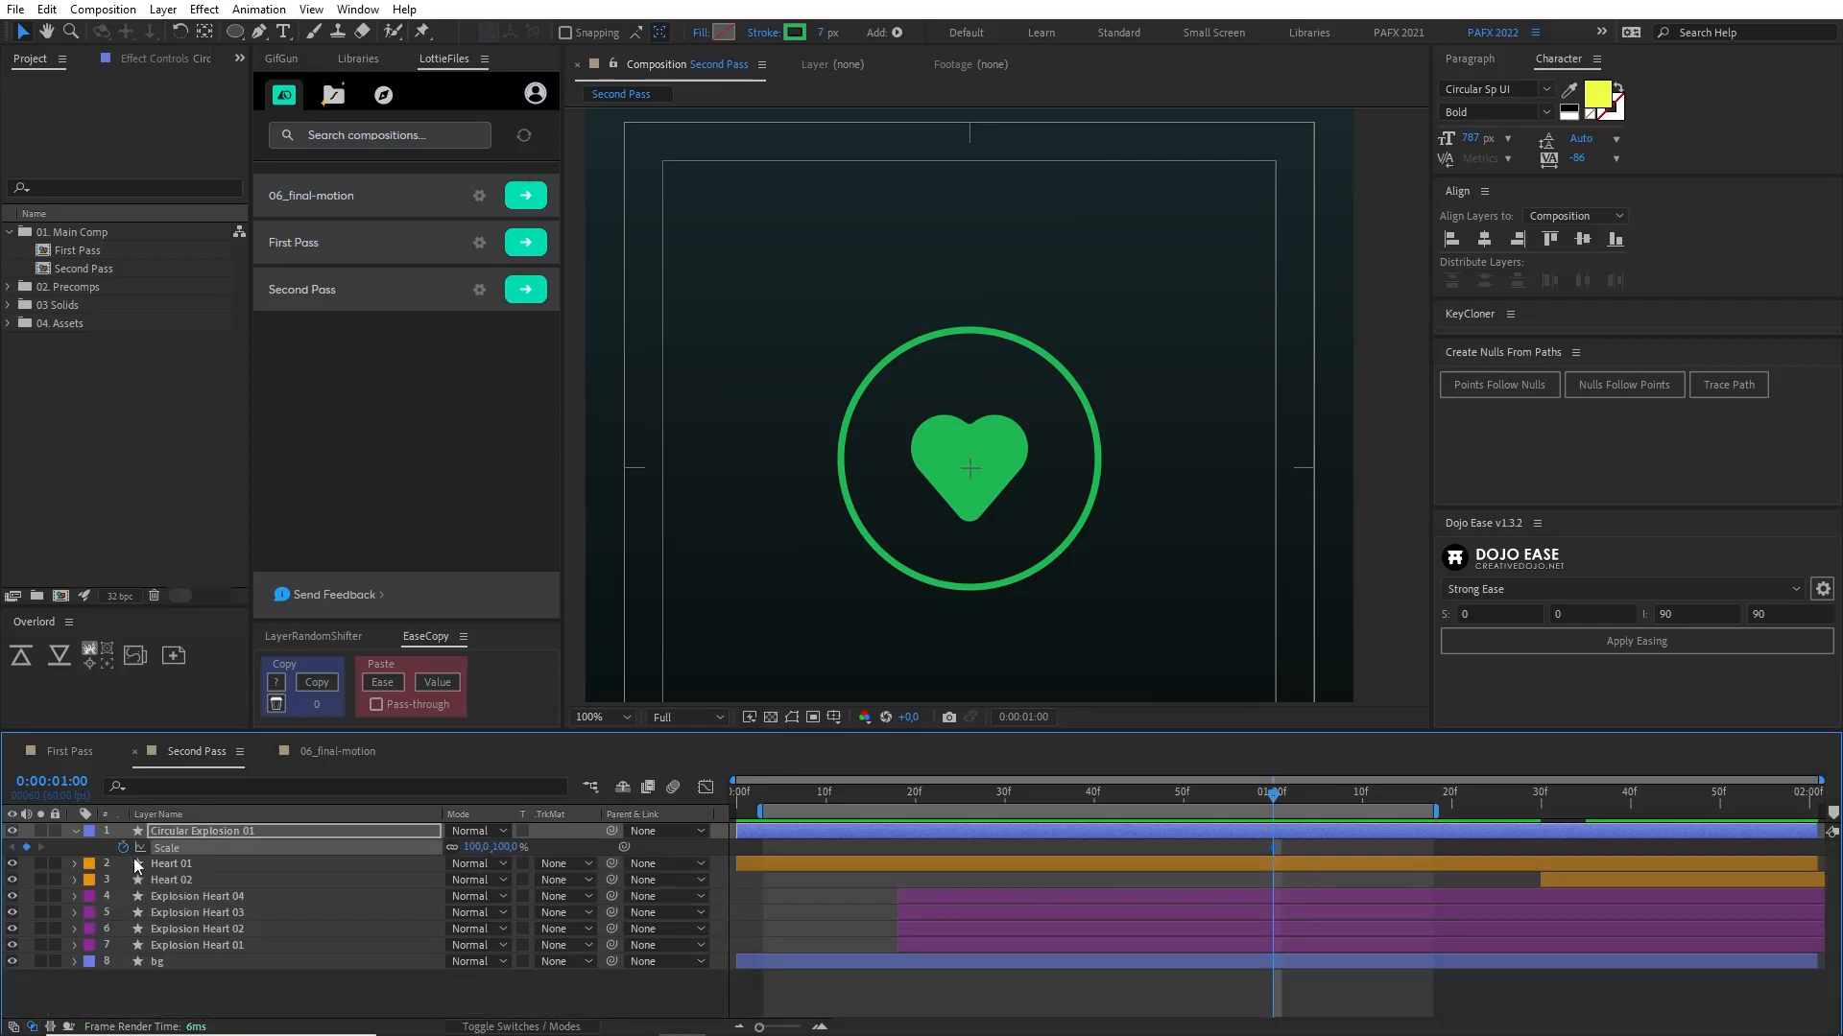
pyautogui.click(176, 832)
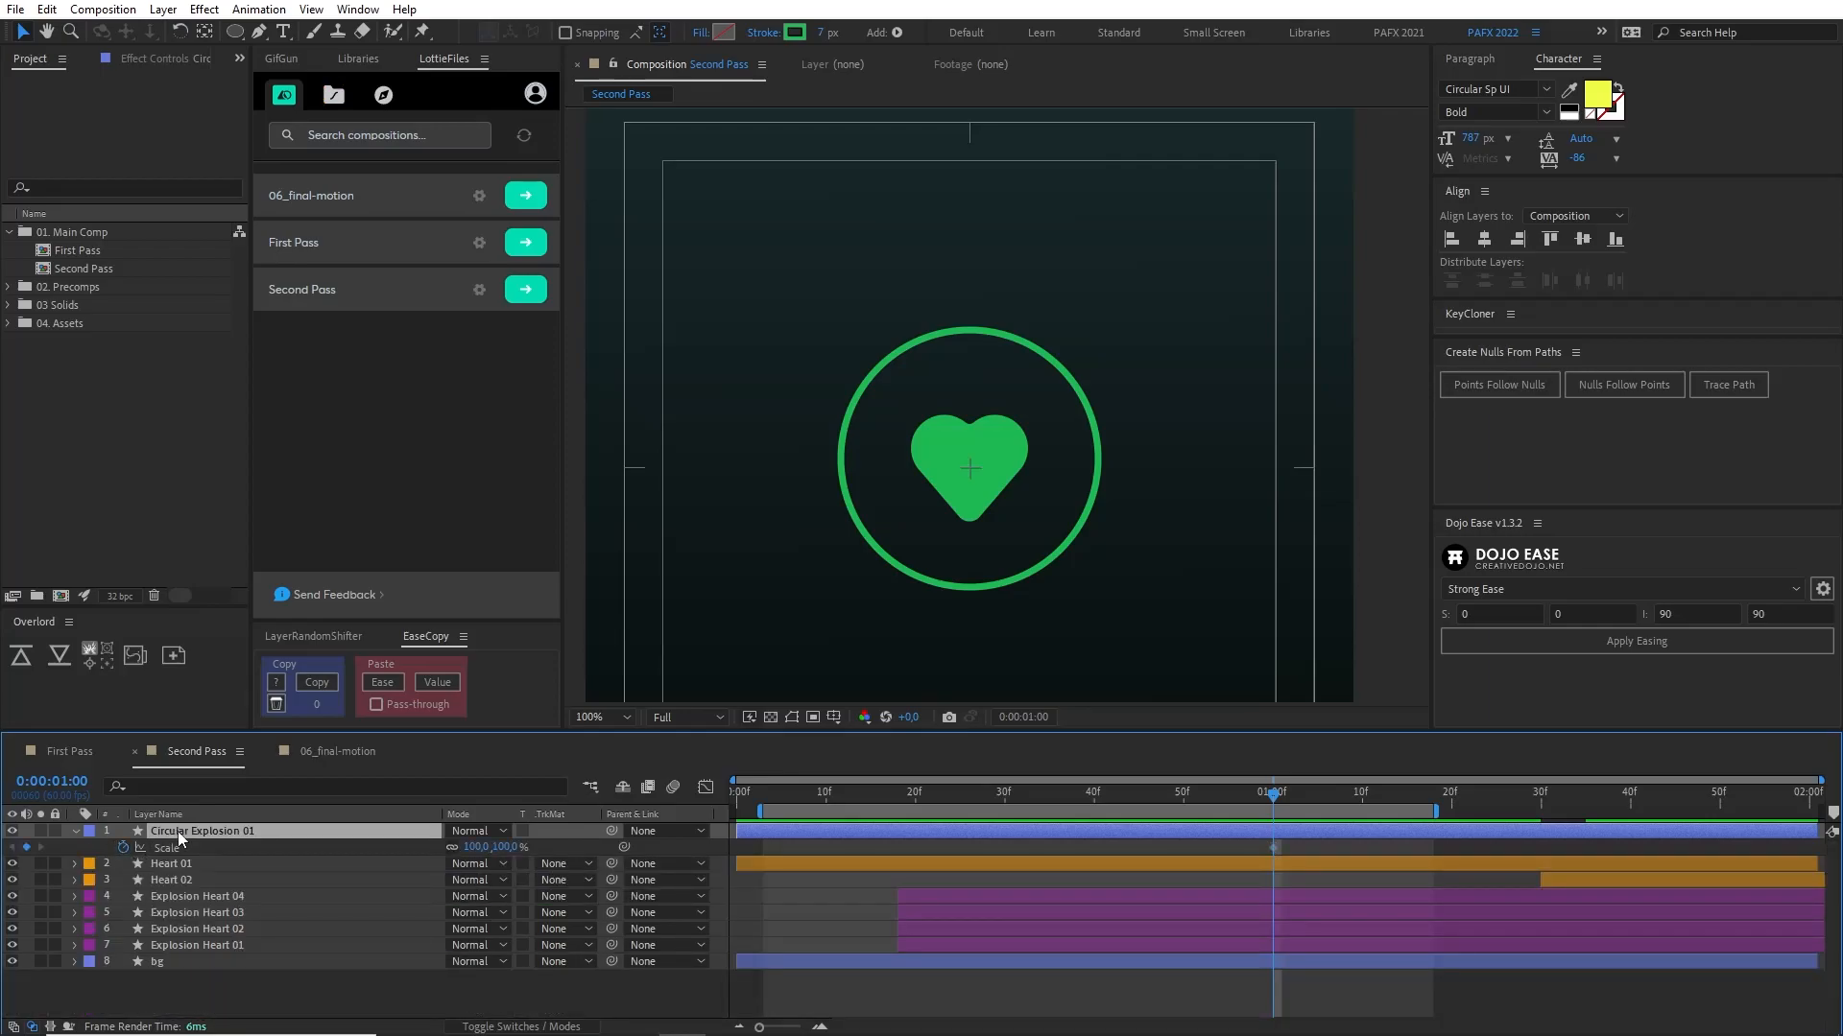
pyautogui.click(338, 751)
pyautogui.moveTo(851, 800); pyautogui.dragTo(991, 794)
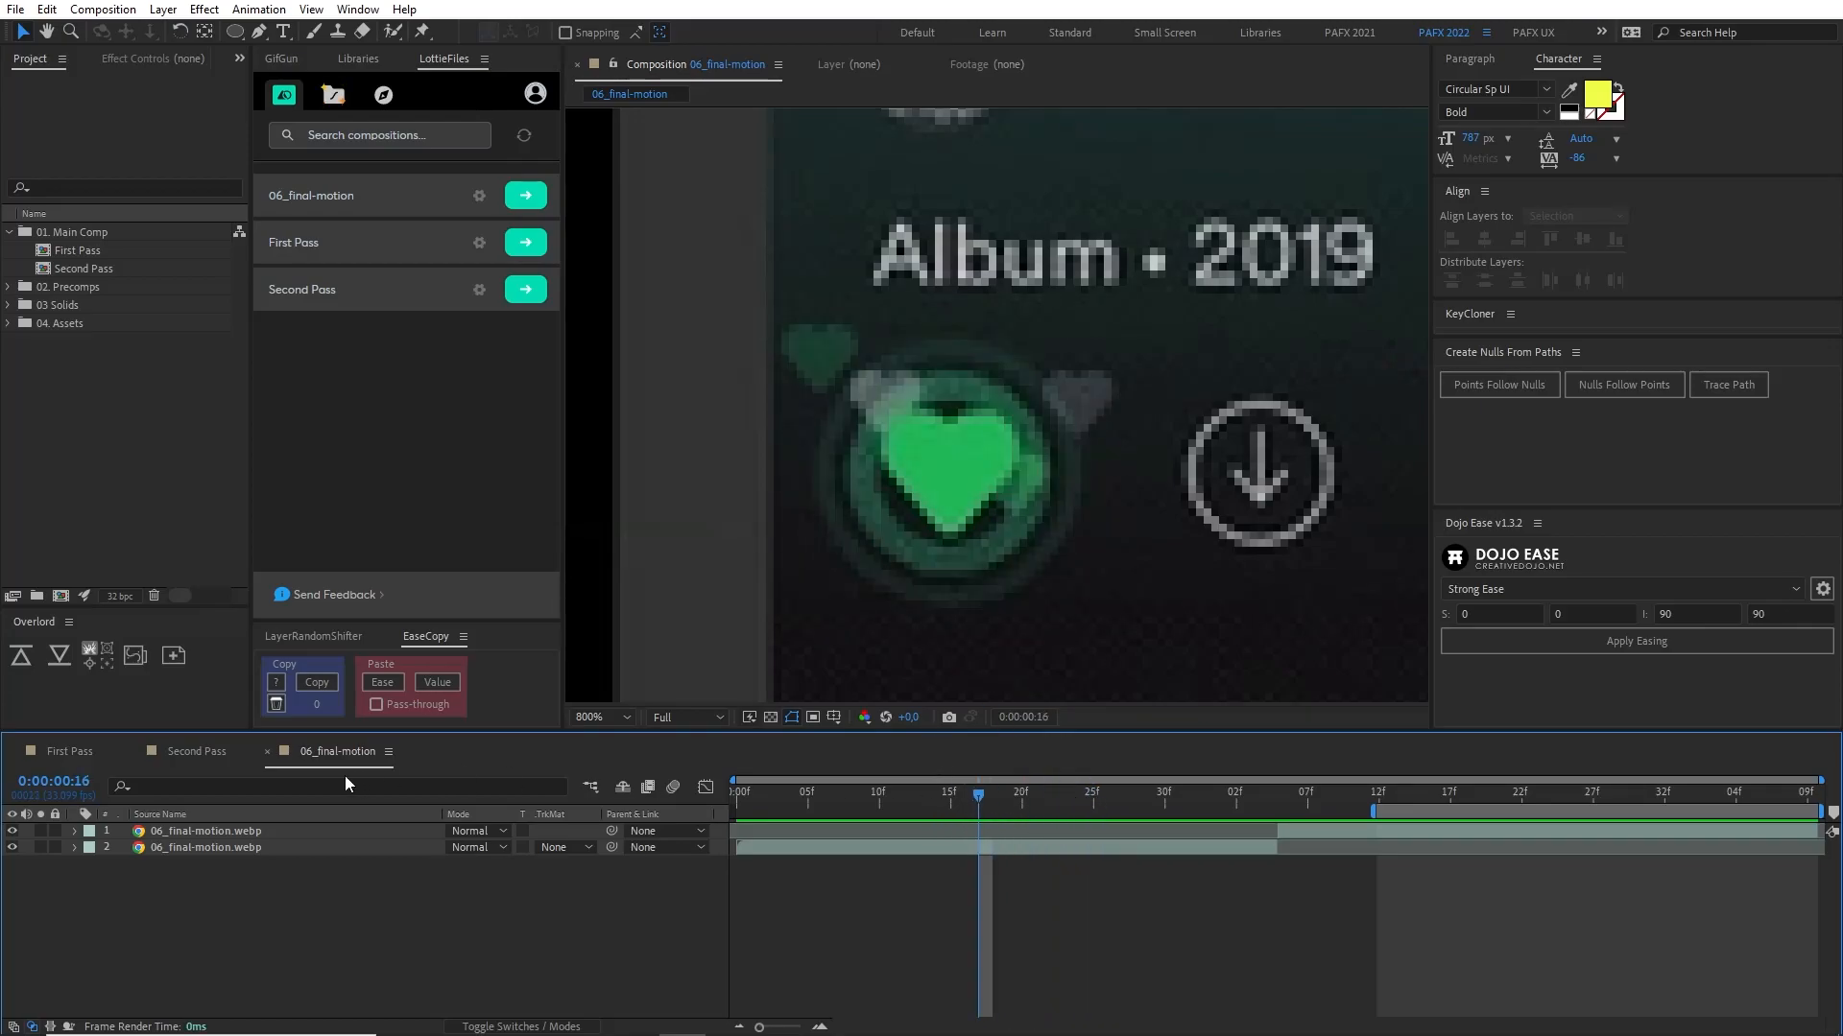
pyautogui.click(197, 751)
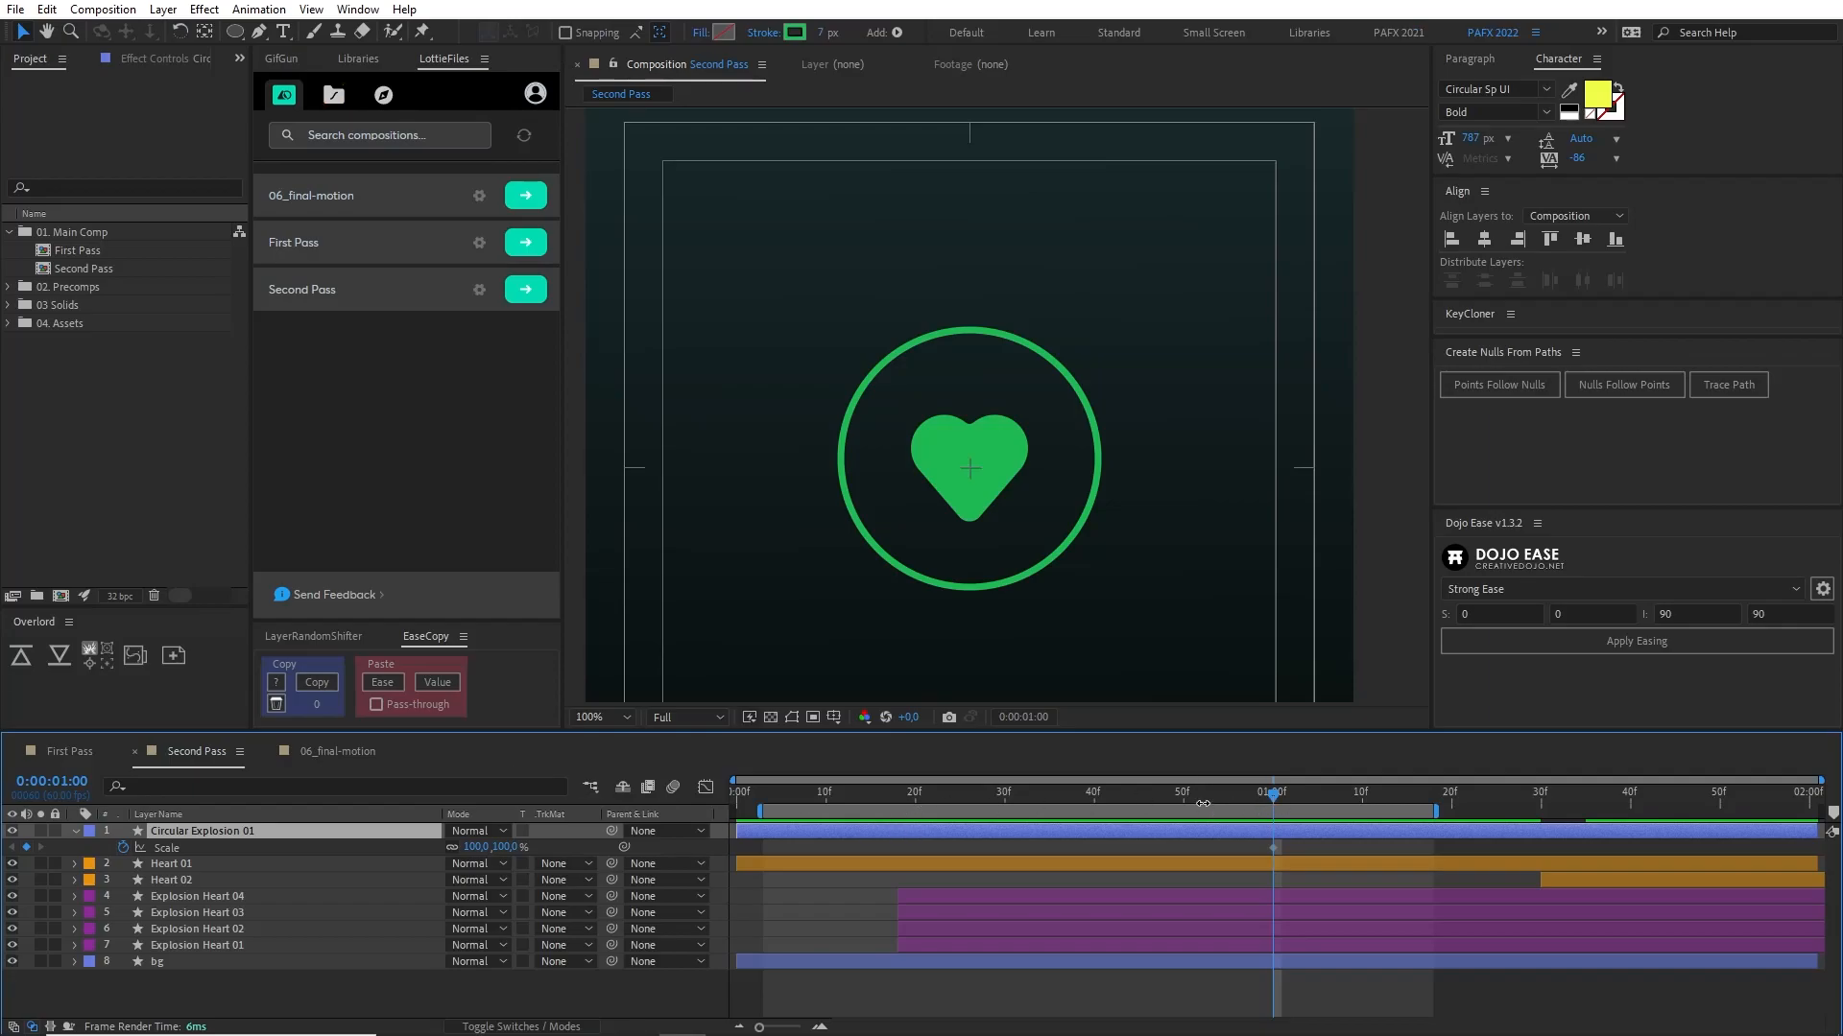
# Step: At frame 40, set Circular Explosion 01's Scale to 76% and its stroke width to 61 px
pyautogui.hotkey('shift', 'pageup')
pyautogui.hotkey('shift', 'pageup')
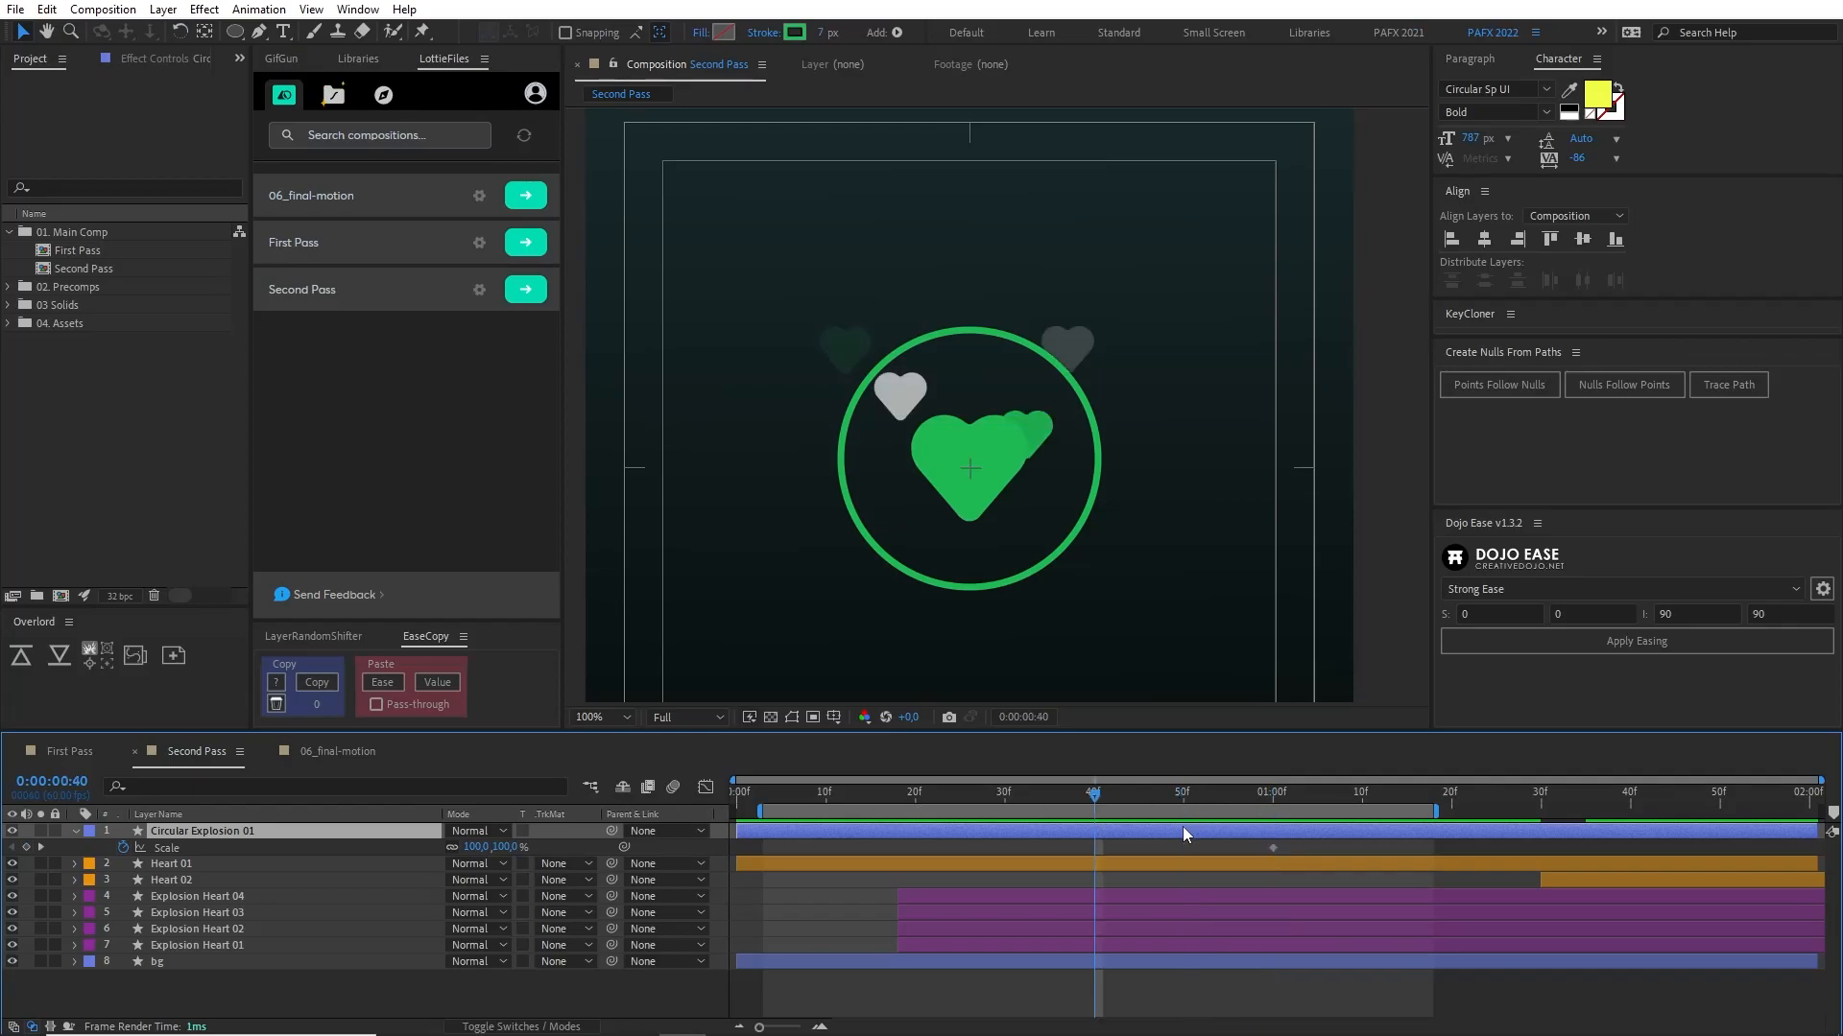
pyautogui.moveTo(472, 847)
pyautogui.mouseDown()
pyautogui.moveTo(408, 847)
pyautogui.moveTo(450, 847)
pyautogui.mouseUp()
pyautogui.moveTo(829, 31); pyautogui.dragTo(881, 32)
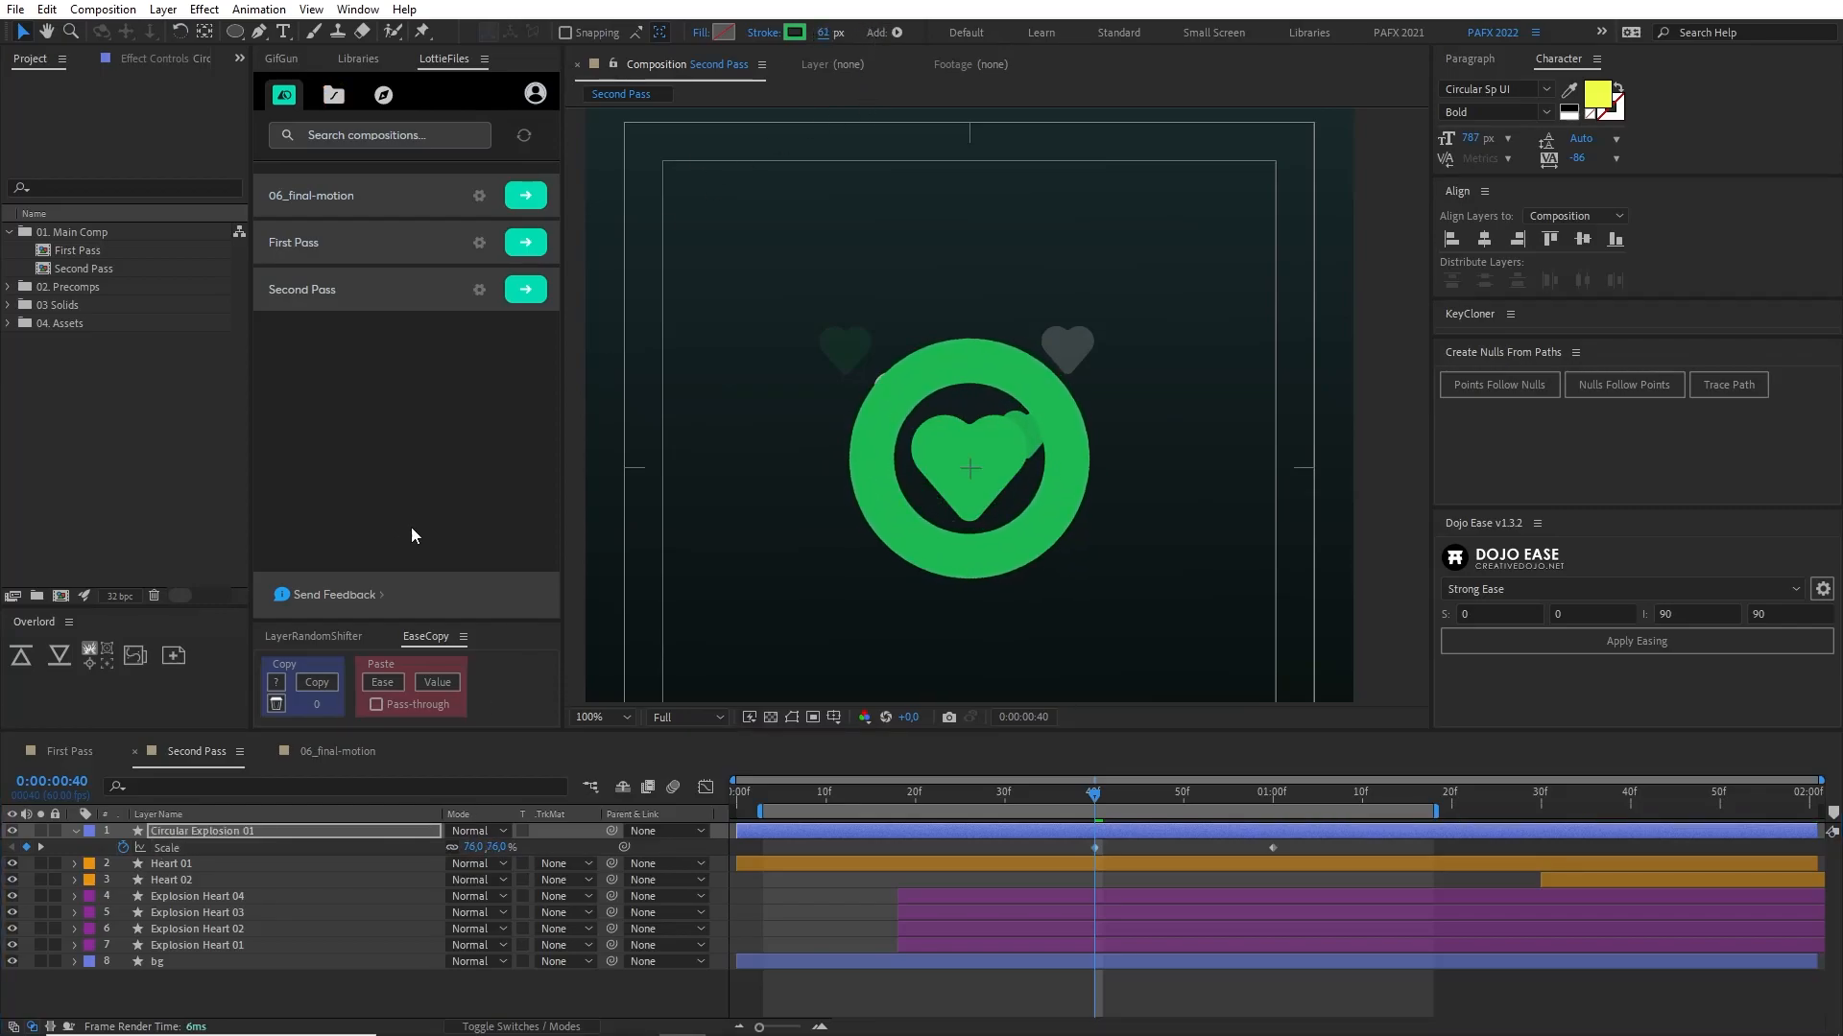
# Step: Reduce Circular Explosion 01's Scale keyframe at frame 40 to 17%
pyautogui.moveTo(488, 845); pyautogui.dragTo(425, 856)
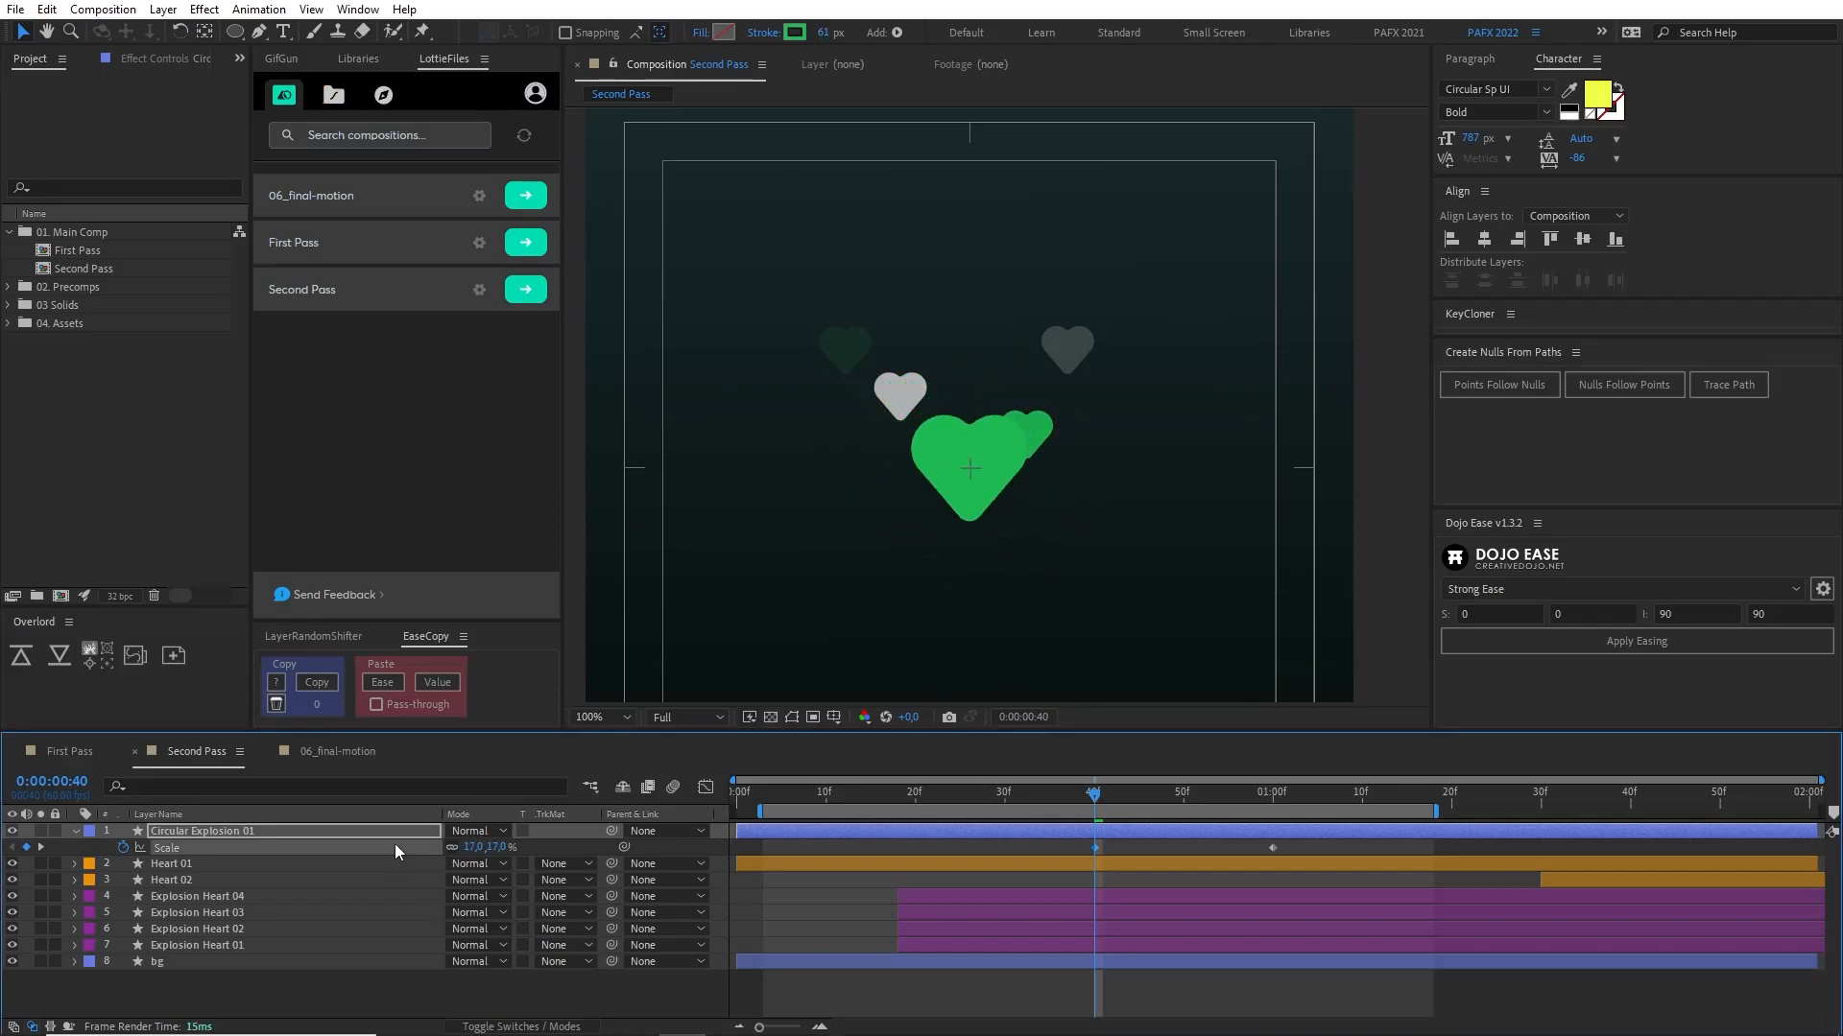
pyautogui.click(352, 833)
pyautogui.moveTo(1073, 797)
pyautogui.mouseDown()
pyautogui.moveTo(1190, 793)
pyautogui.moveTo(1087, 804)
pyautogui.mouseUp()
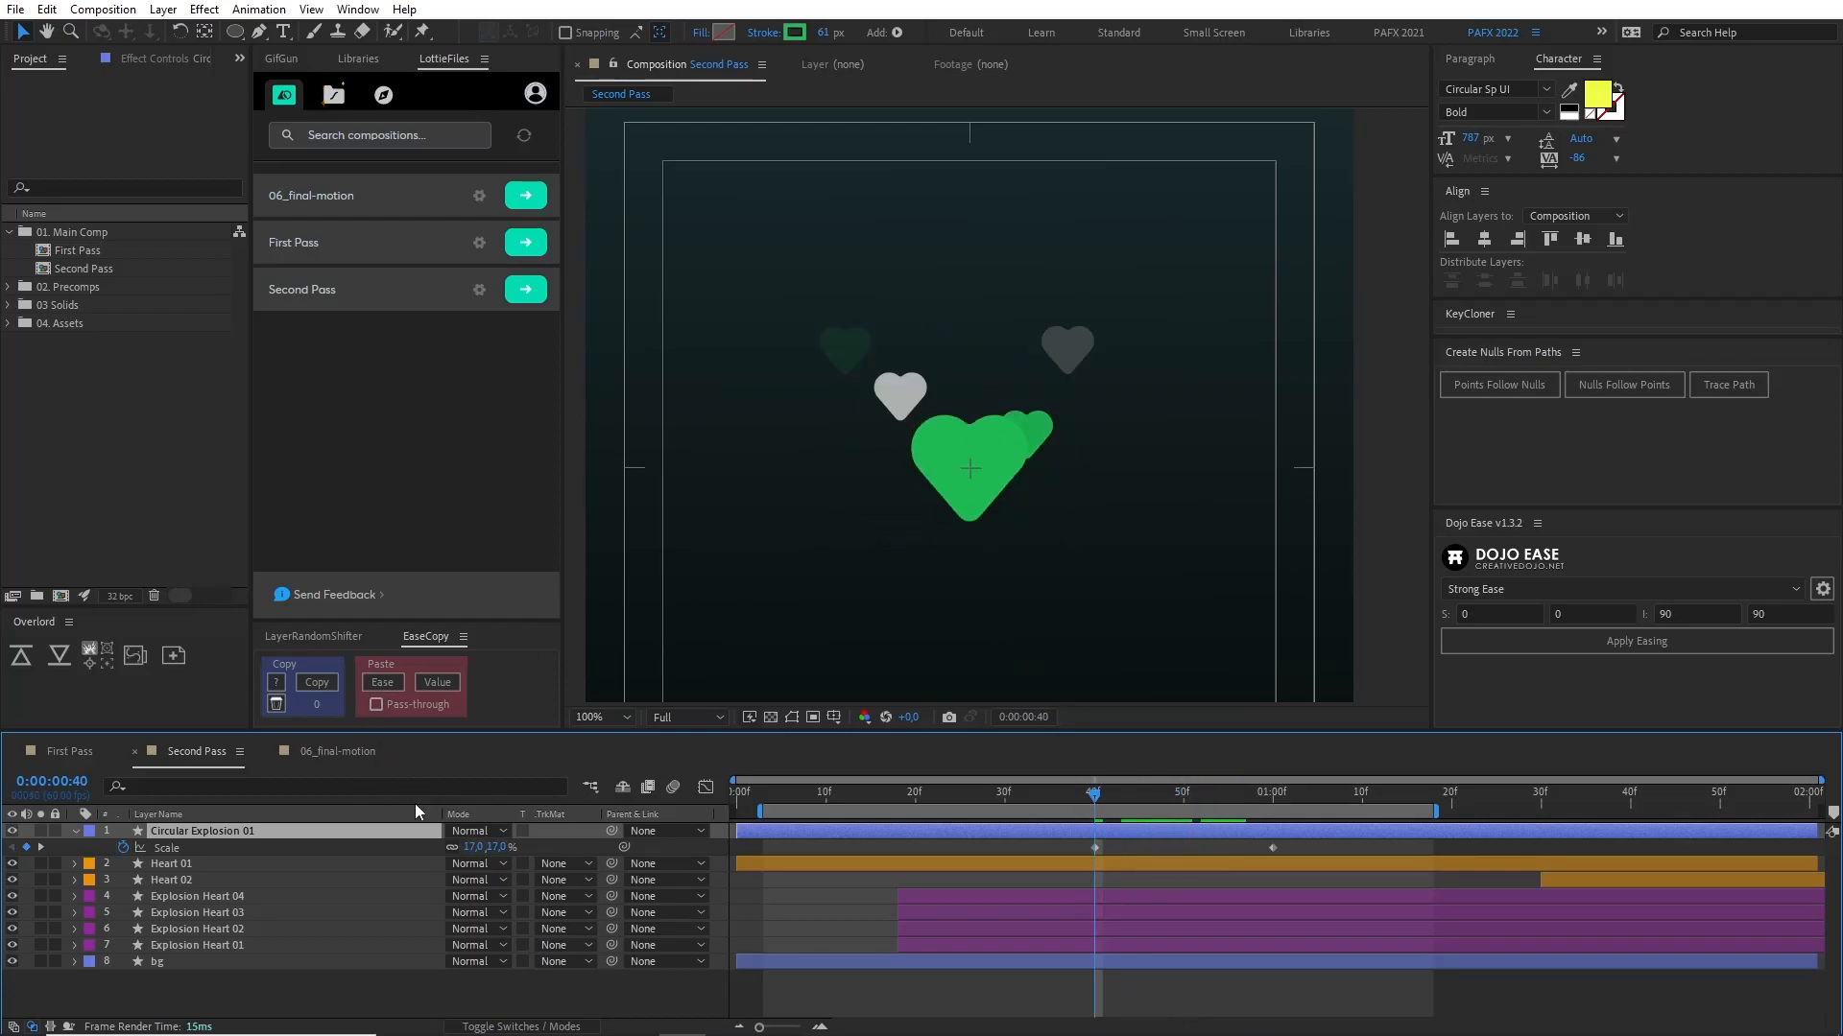
# Step: Find Circular Explosion 01's Stroke Width property and keyframe it at 61 at frame 40
pyautogui.hotkey('ctrl', 'f')
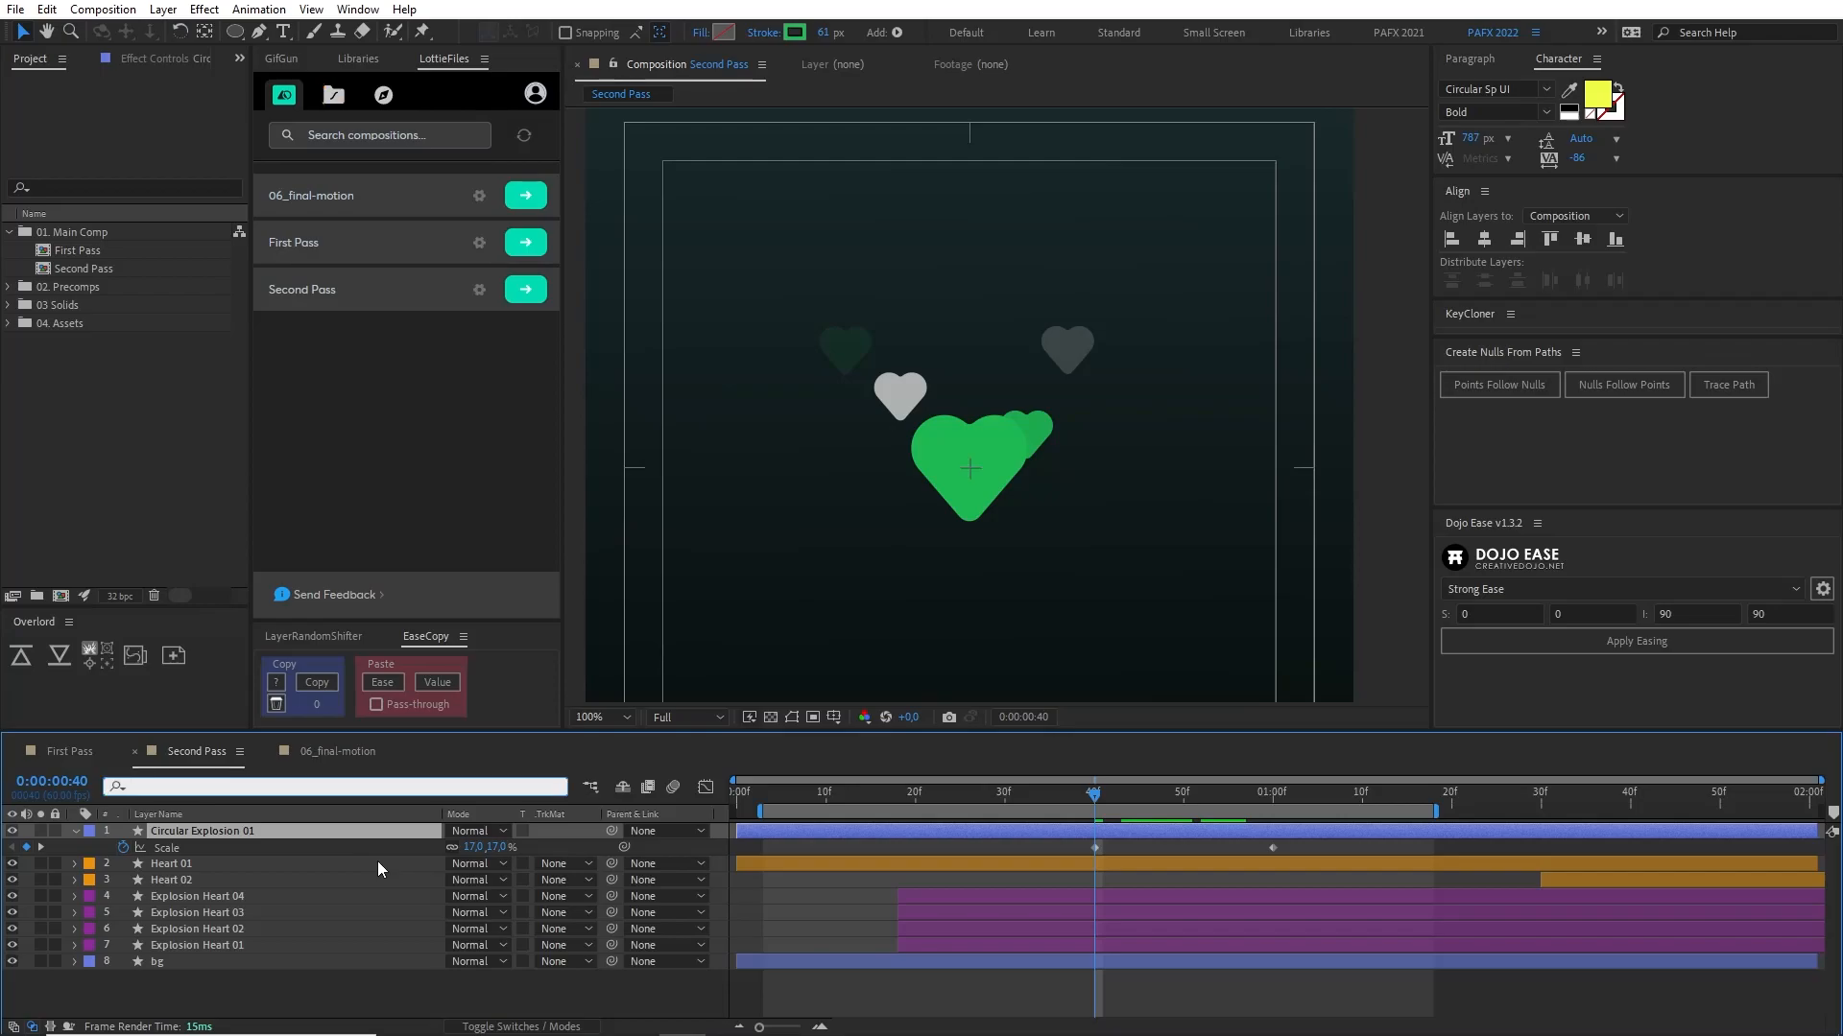
pyautogui.write('stroke')
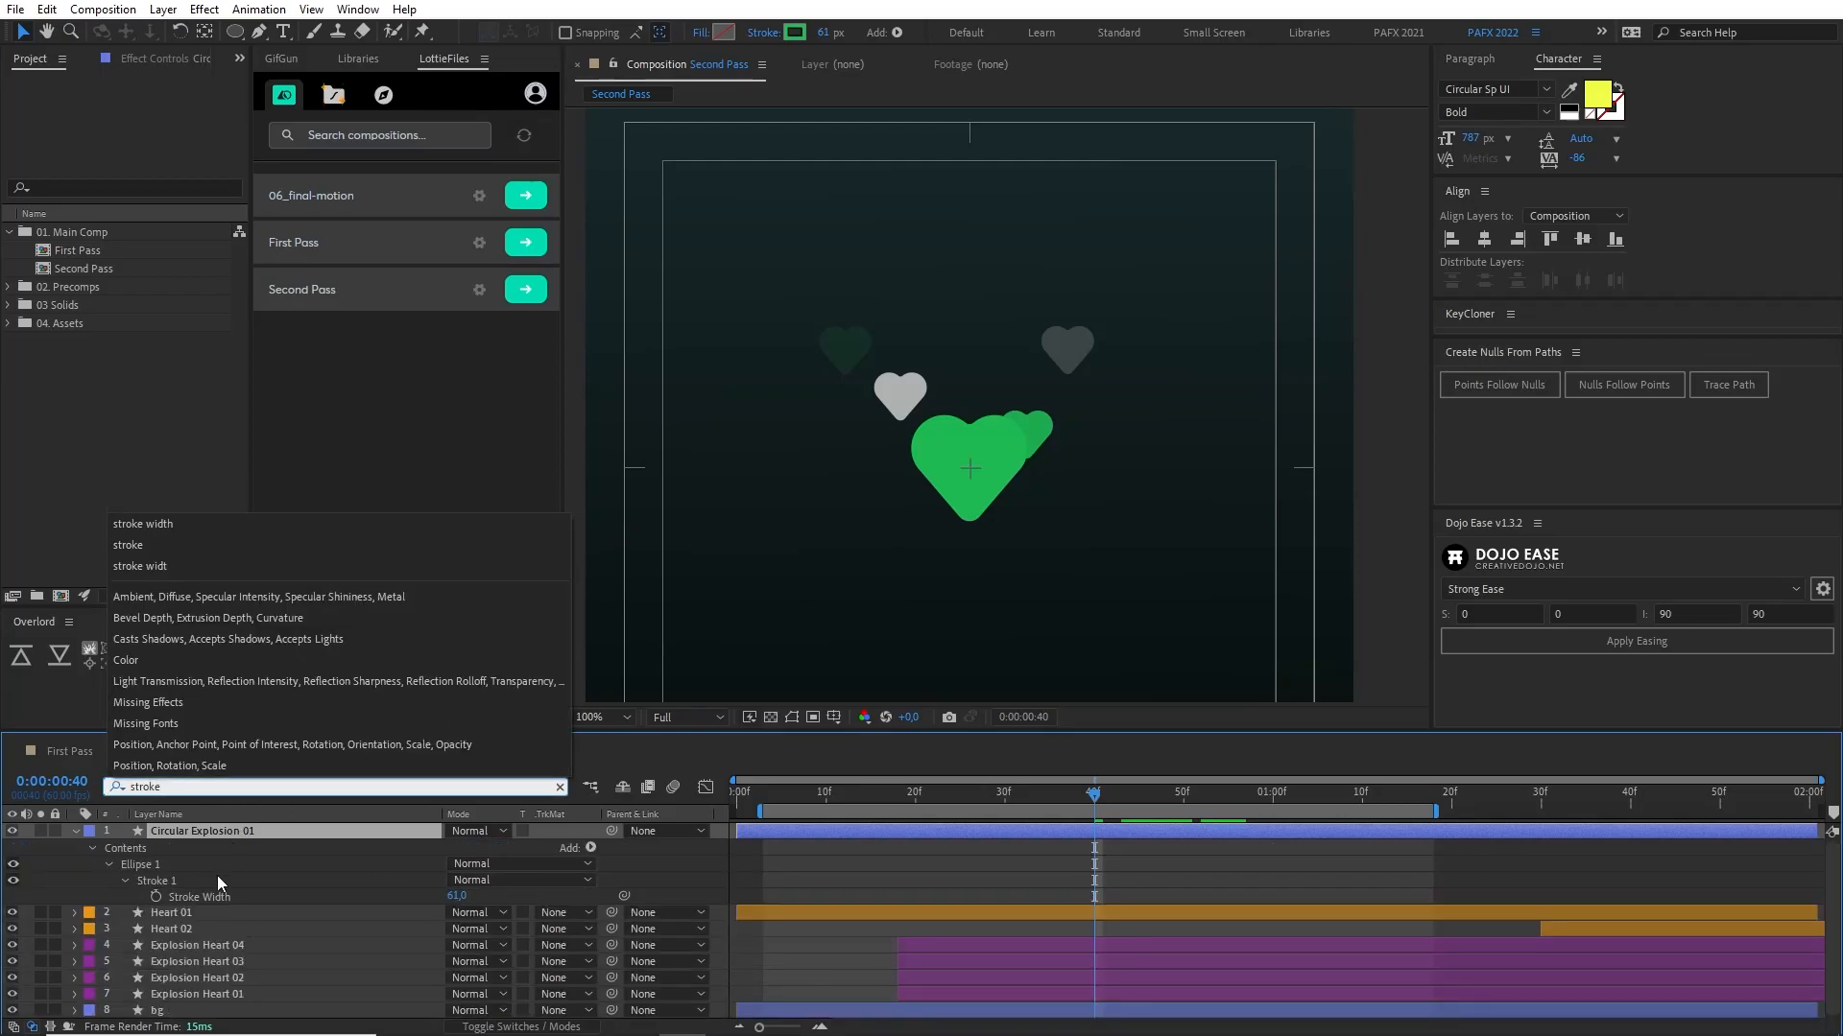
pyautogui.click(170, 897)
pyautogui.click(156, 896)
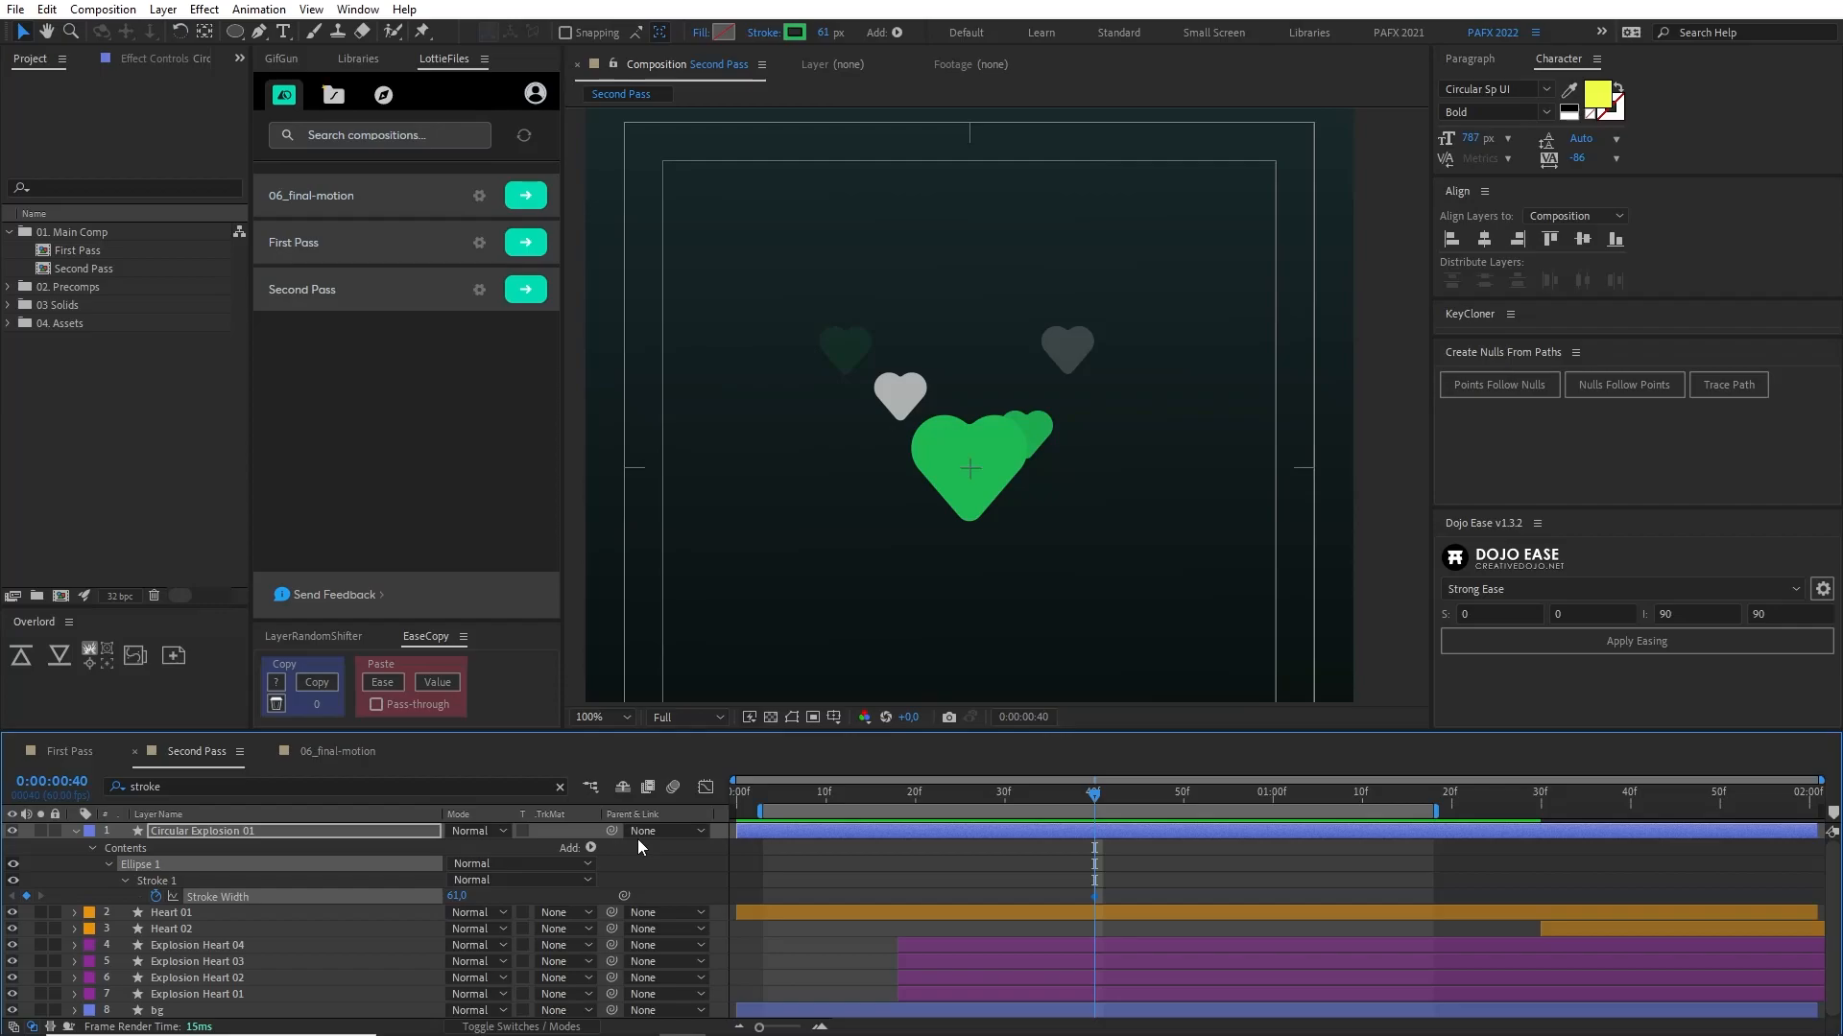
# Step: Show the ring's keyframed properties, set its Stroke Width to 10 at 1:00, and preview the burst
pyautogui.press('u')
pyautogui.moveTo(1098, 792); pyautogui.dragTo(1290, 808)
pyautogui.click(463, 845)
pyautogui.write('1,0')
pyautogui.press('Return')
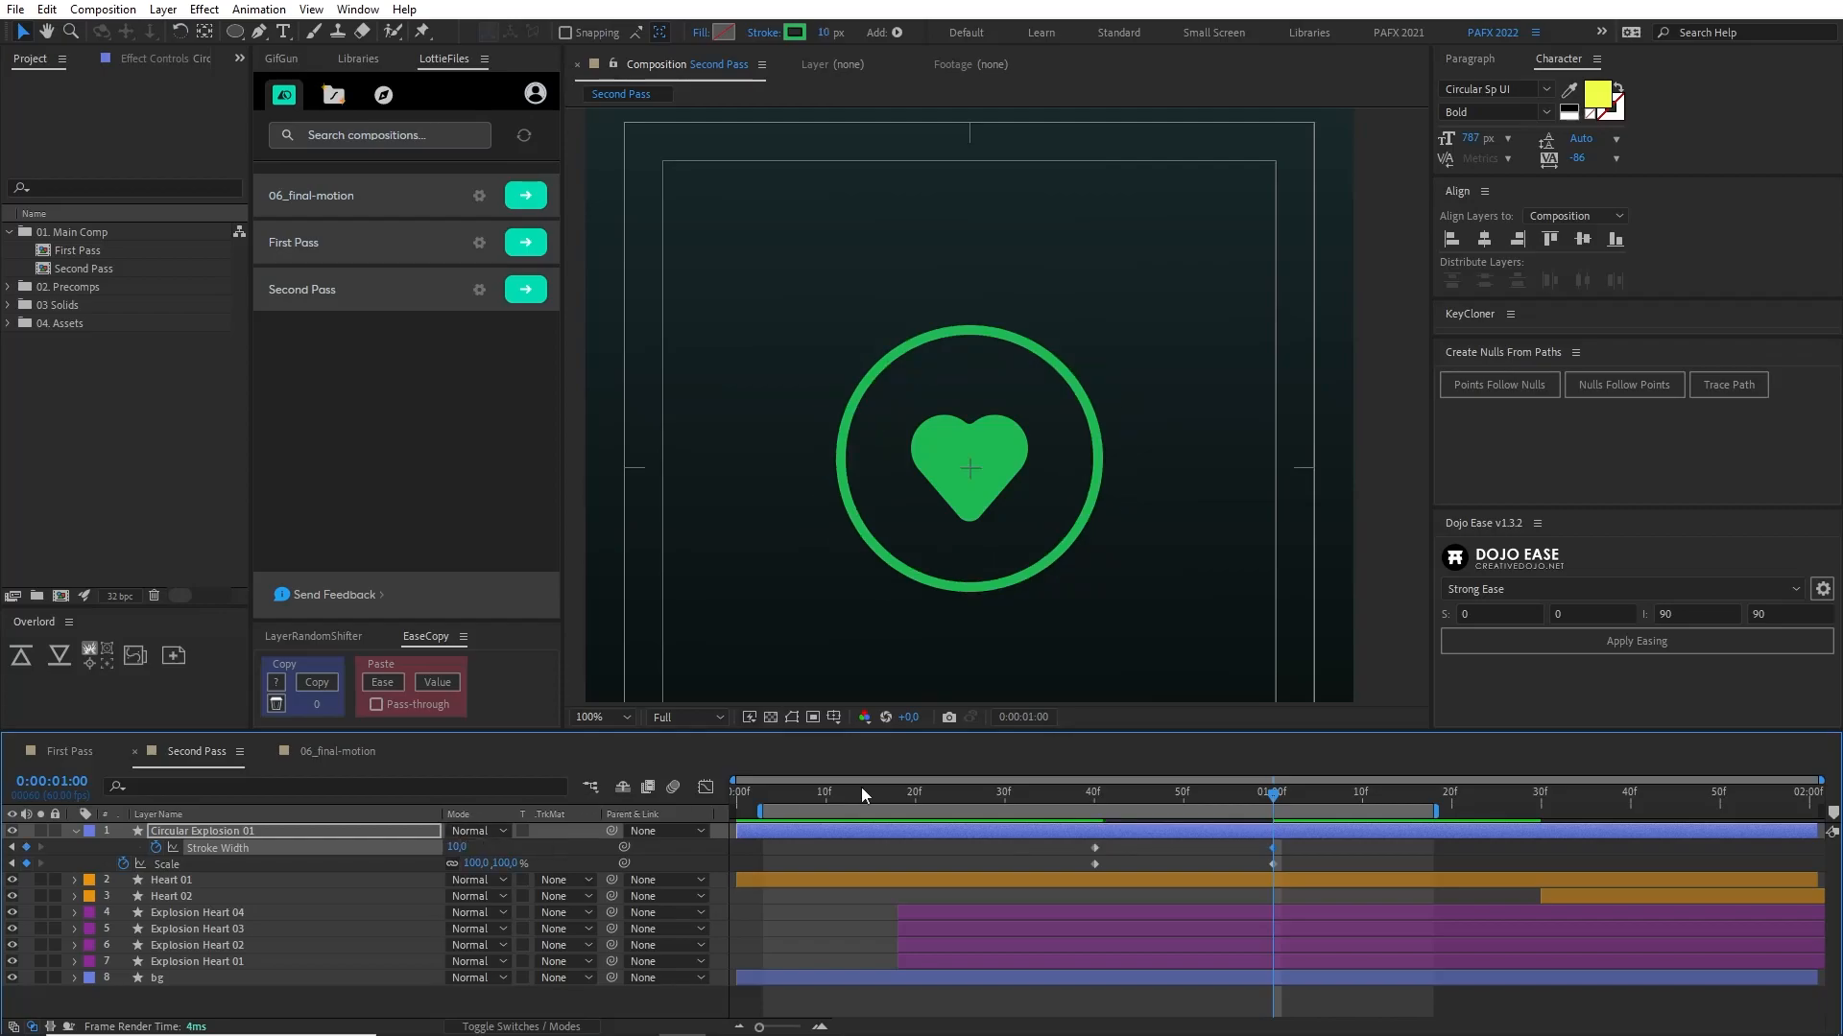
pyautogui.click(1033, 787)
pyautogui.press('space')
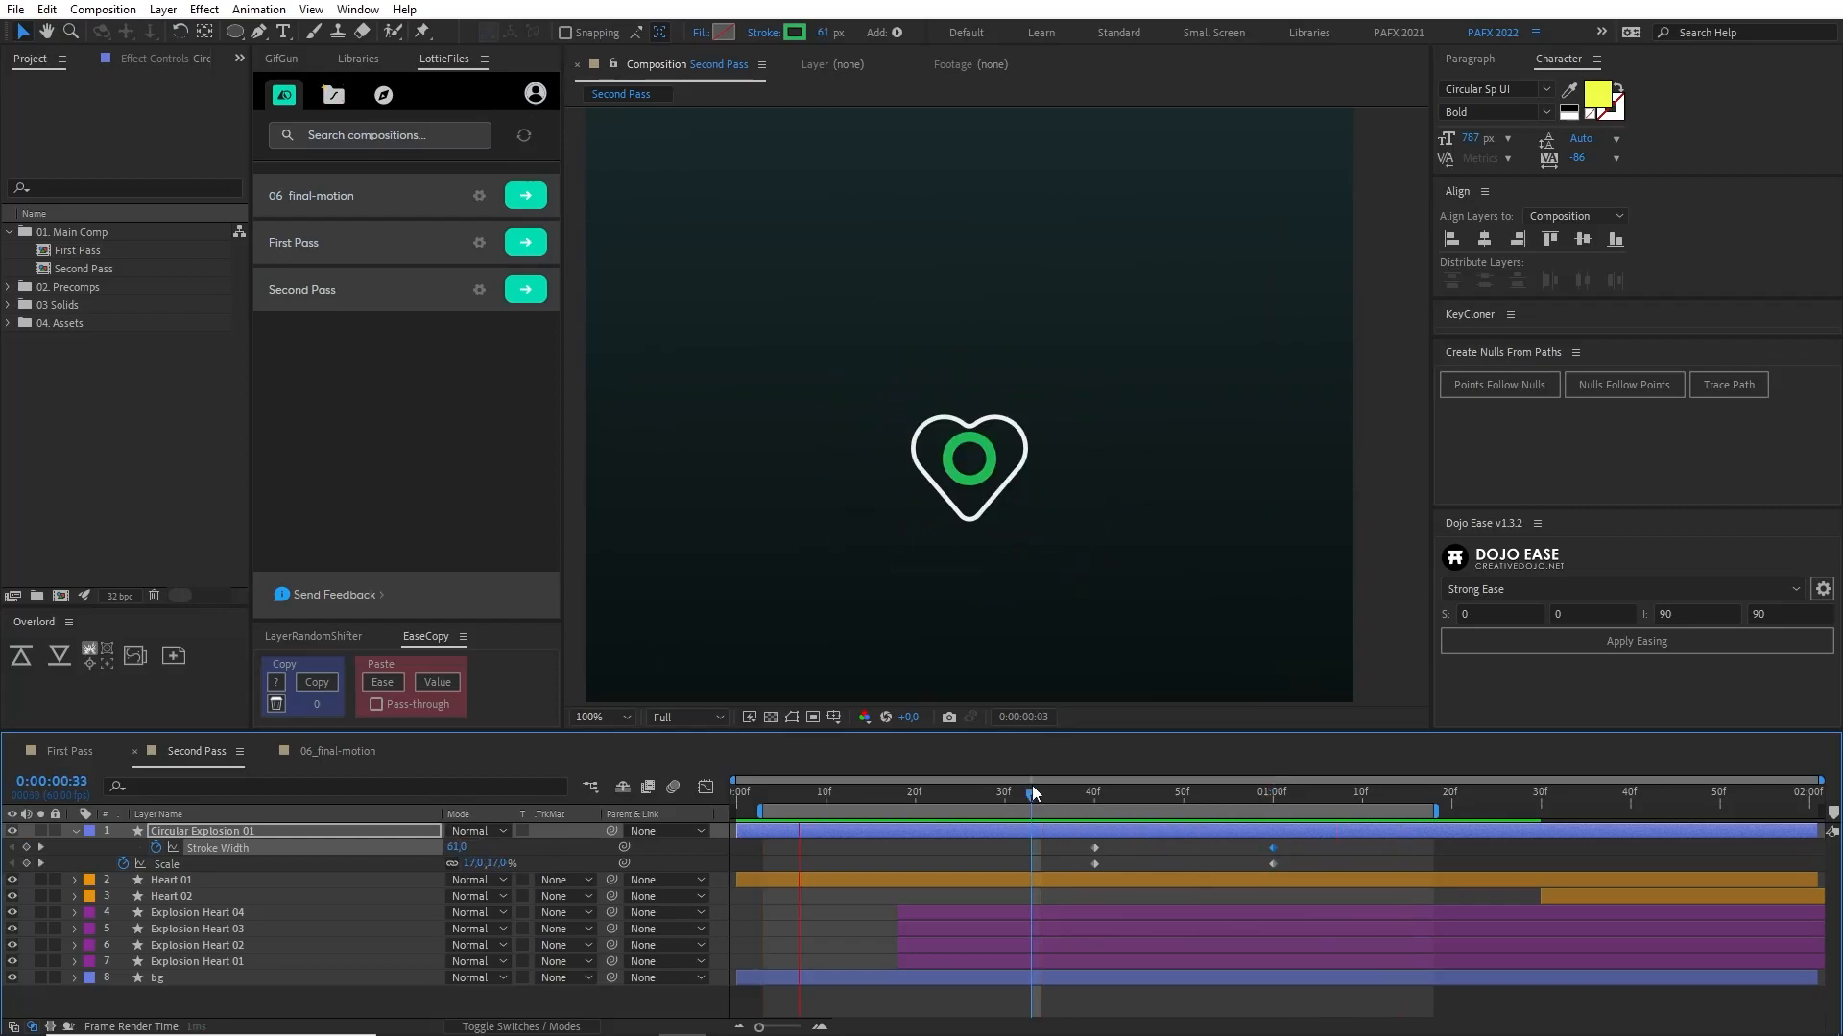
# Step: Fade Circular Explosion 01's Opacity from 100% at about frame 51 to 0% at 1:00 with eased keyframes
pyautogui.moveTo(1033, 794); pyautogui.dragTo(1263, 819)
pyautogui.hotkey('shift', 't')
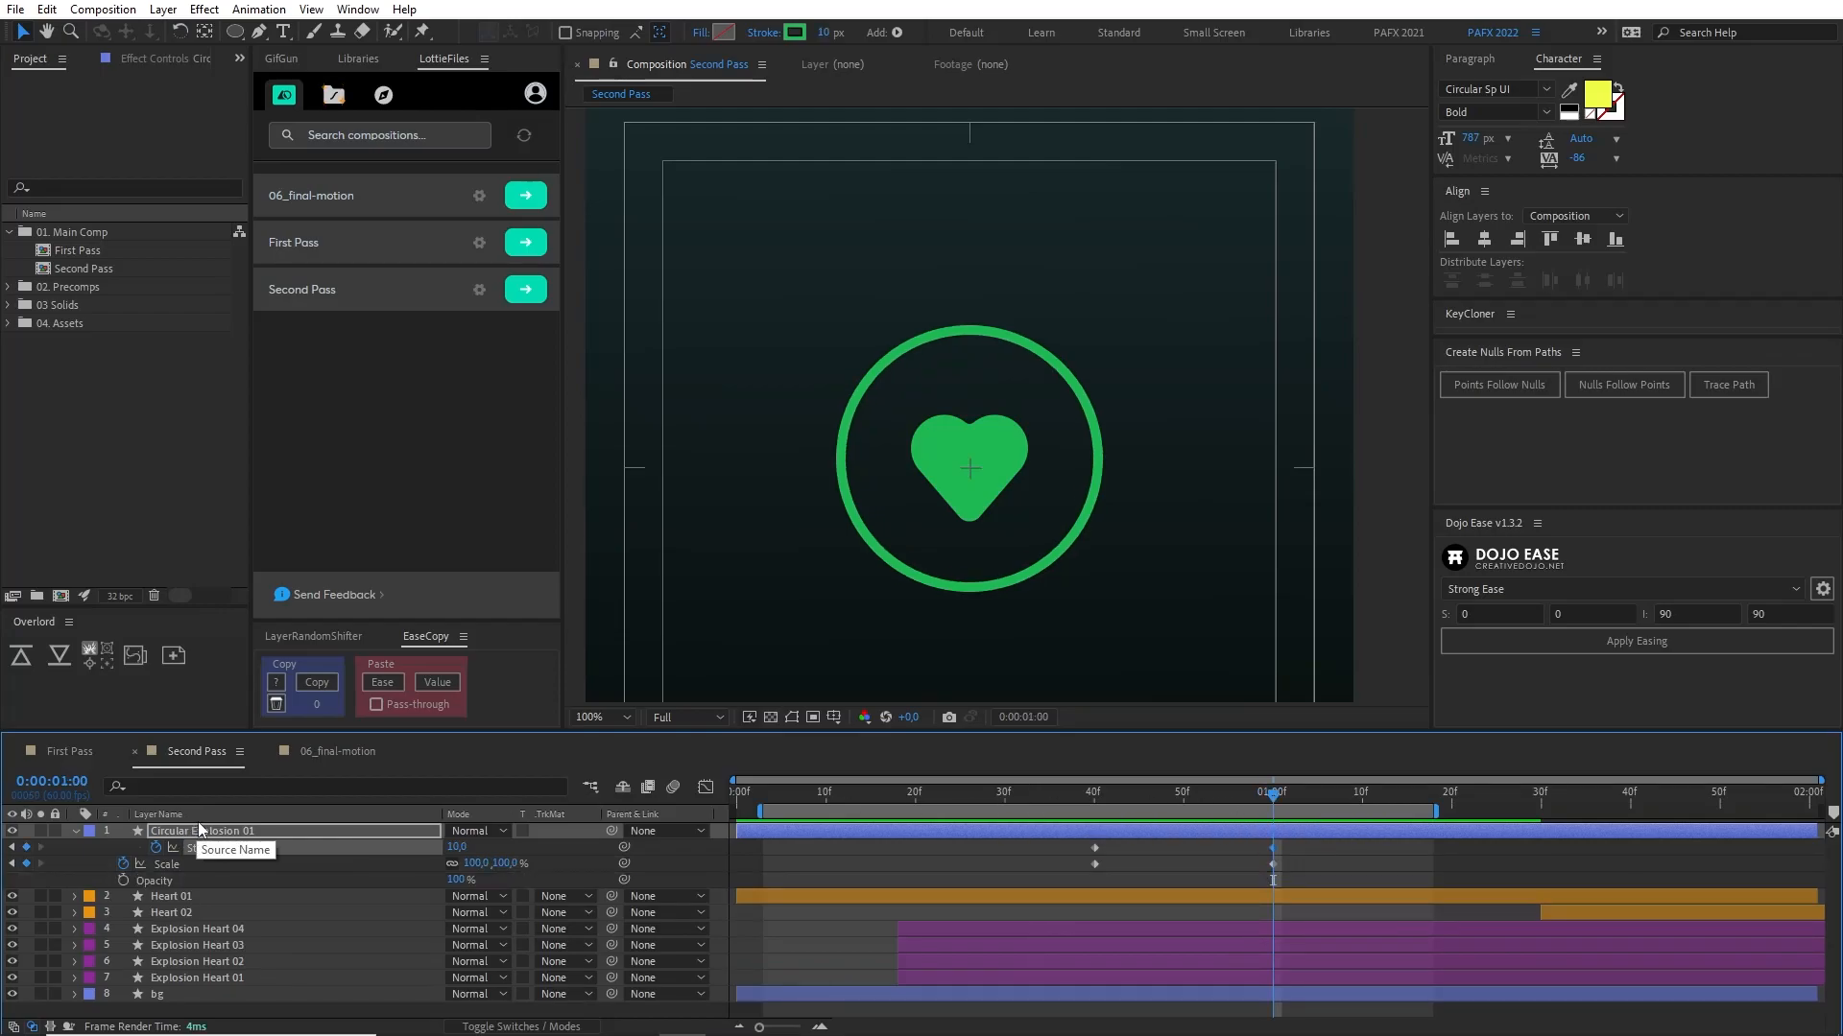
pyautogui.click(122, 881)
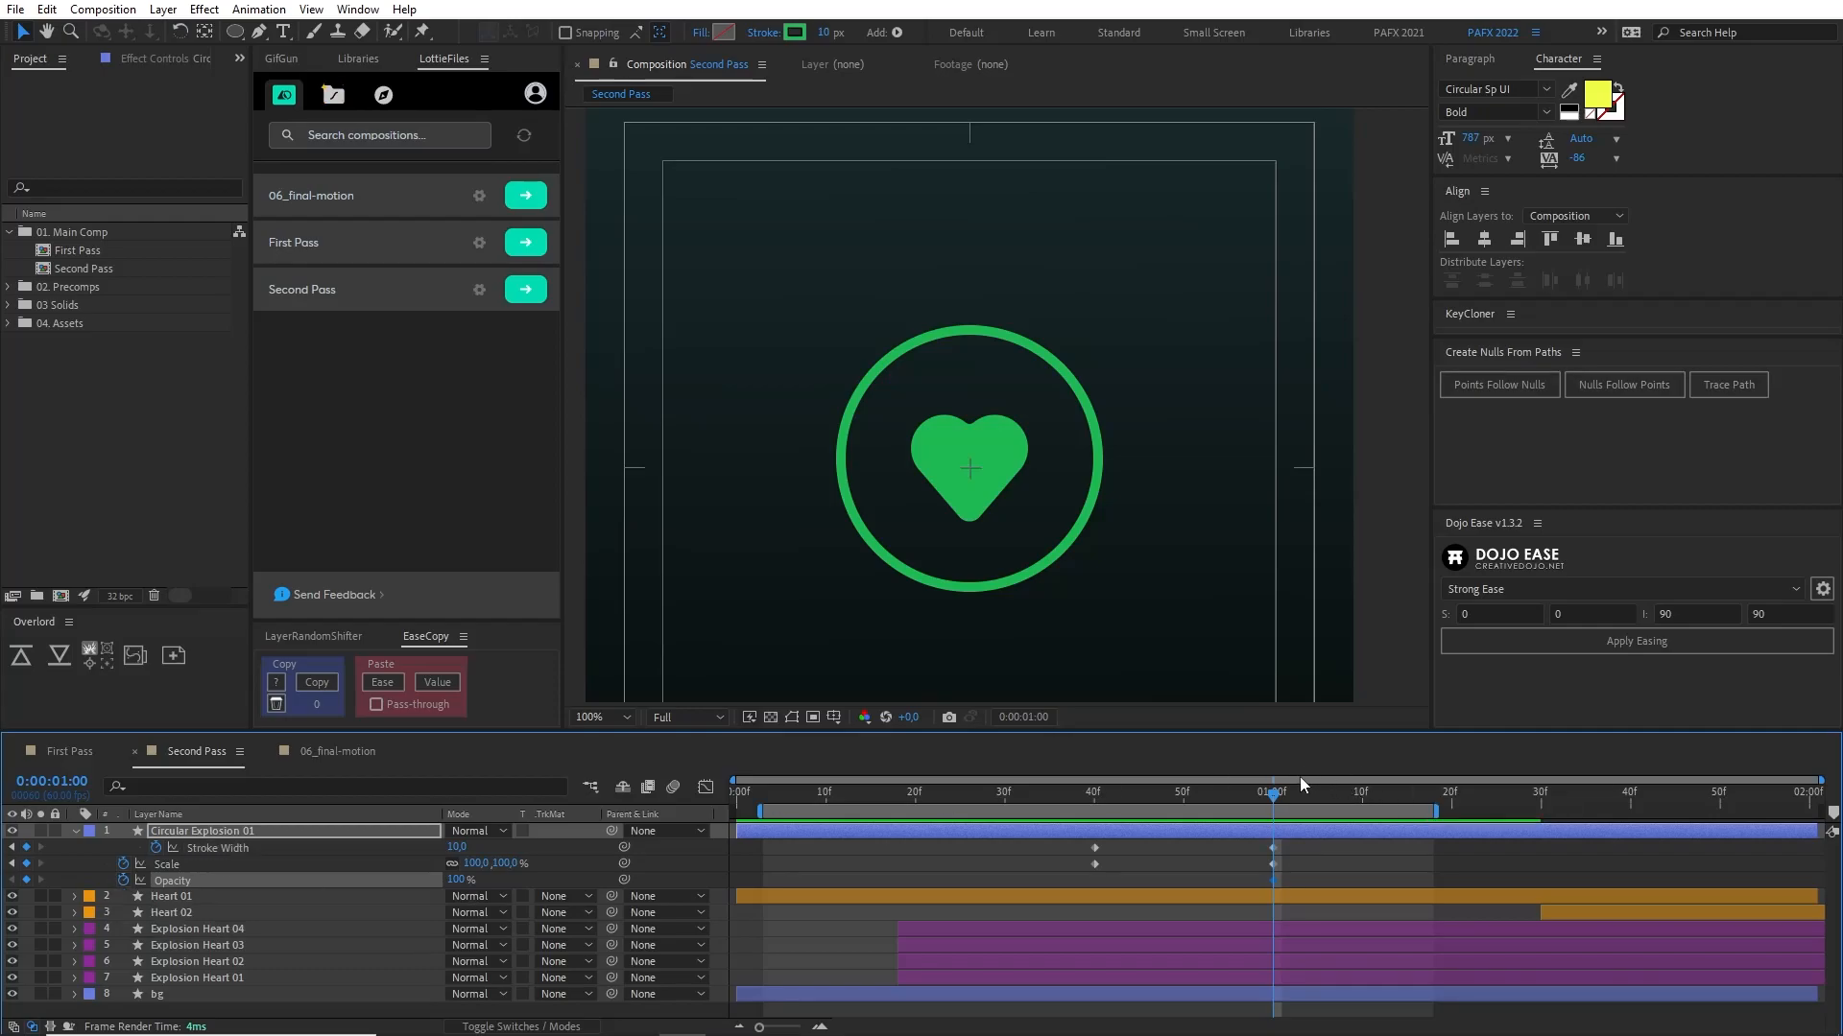
pyautogui.moveTo(1257, 883); pyautogui.dragTo(1194, 891)
pyautogui.press('F2')
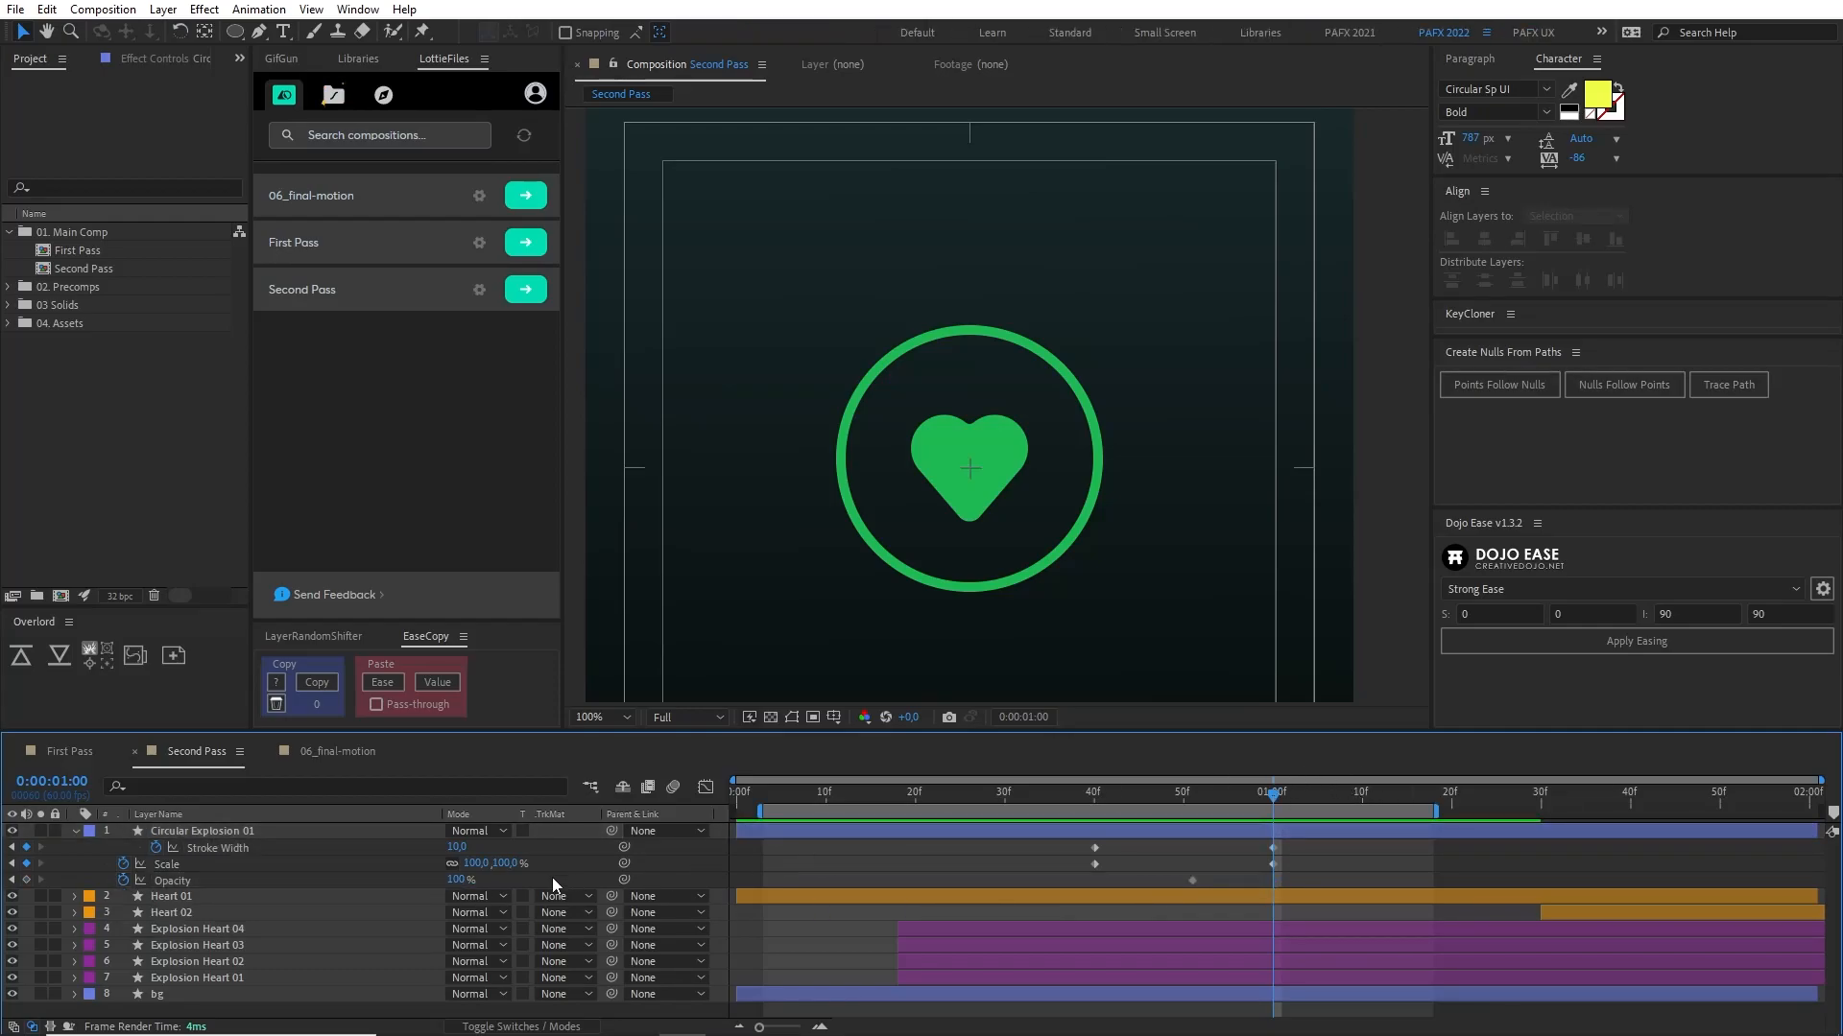
# Step: Preview the fading ring burst and shift the work area a few frames later, to about frame 6 through 1:21
pyautogui.moveTo(1273, 795); pyautogui.dragTo(953, 793)
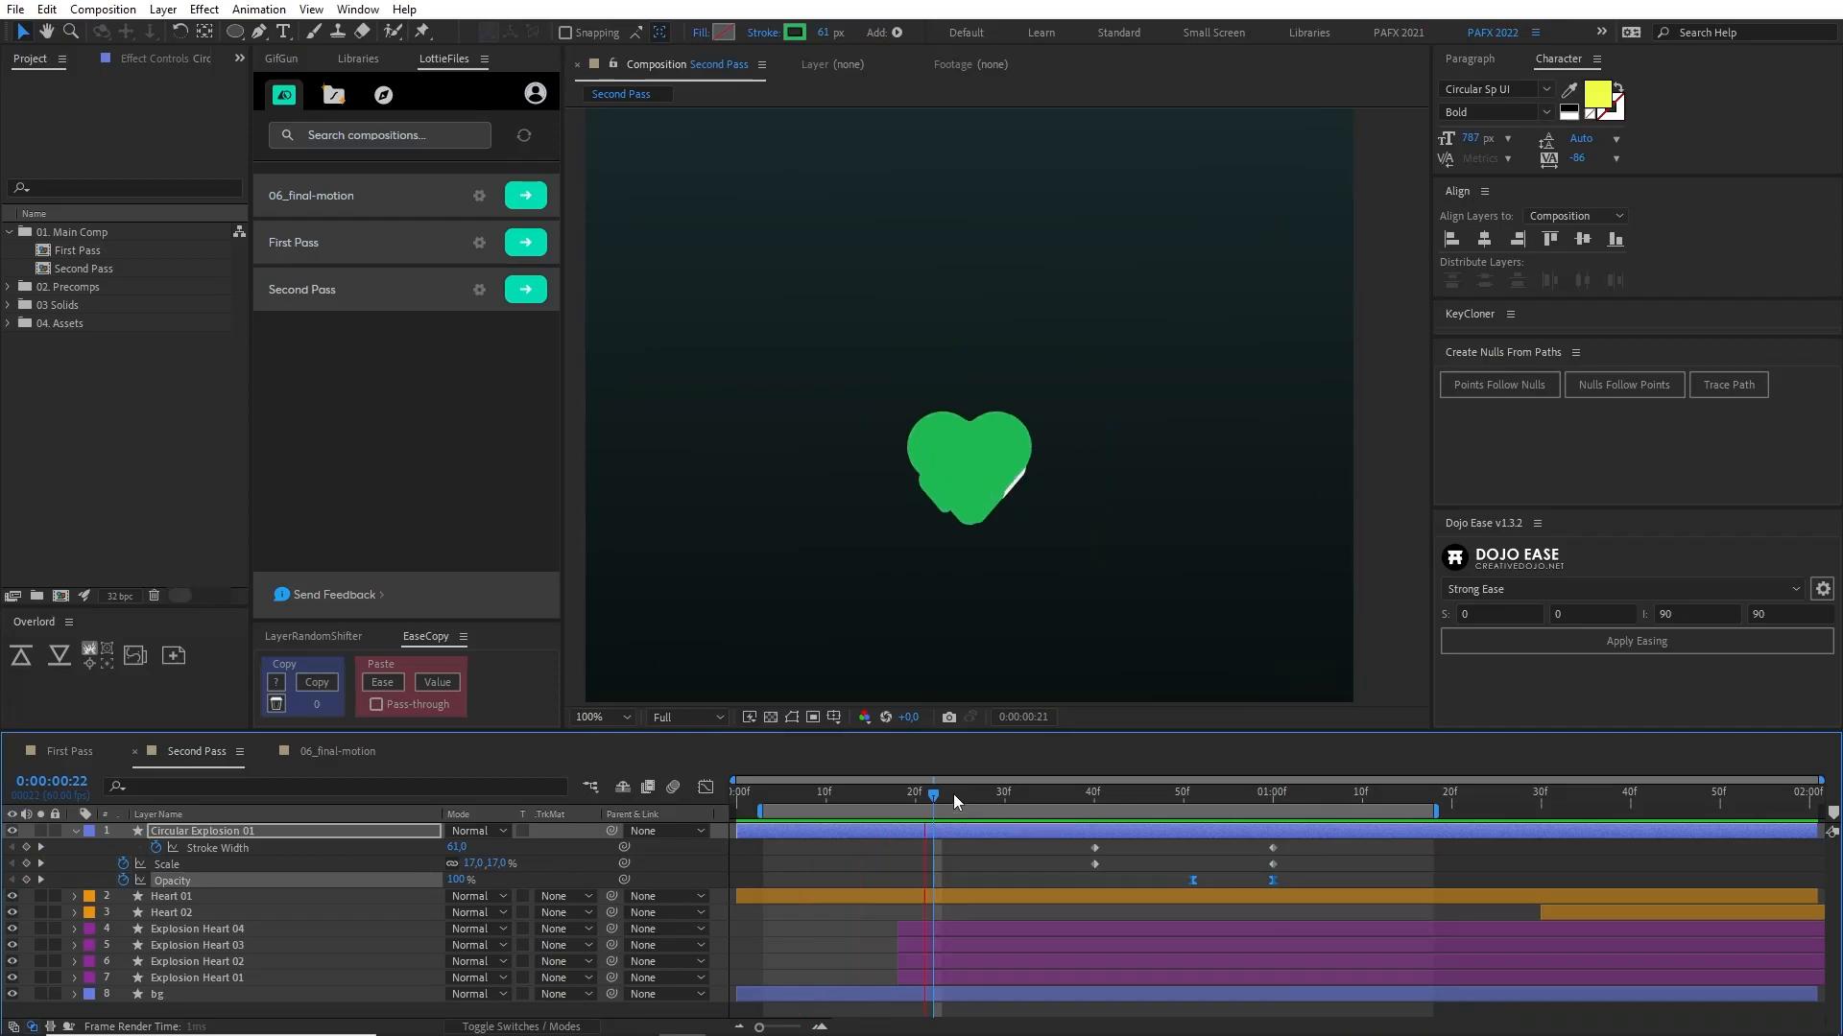
pyautogui.press('space')
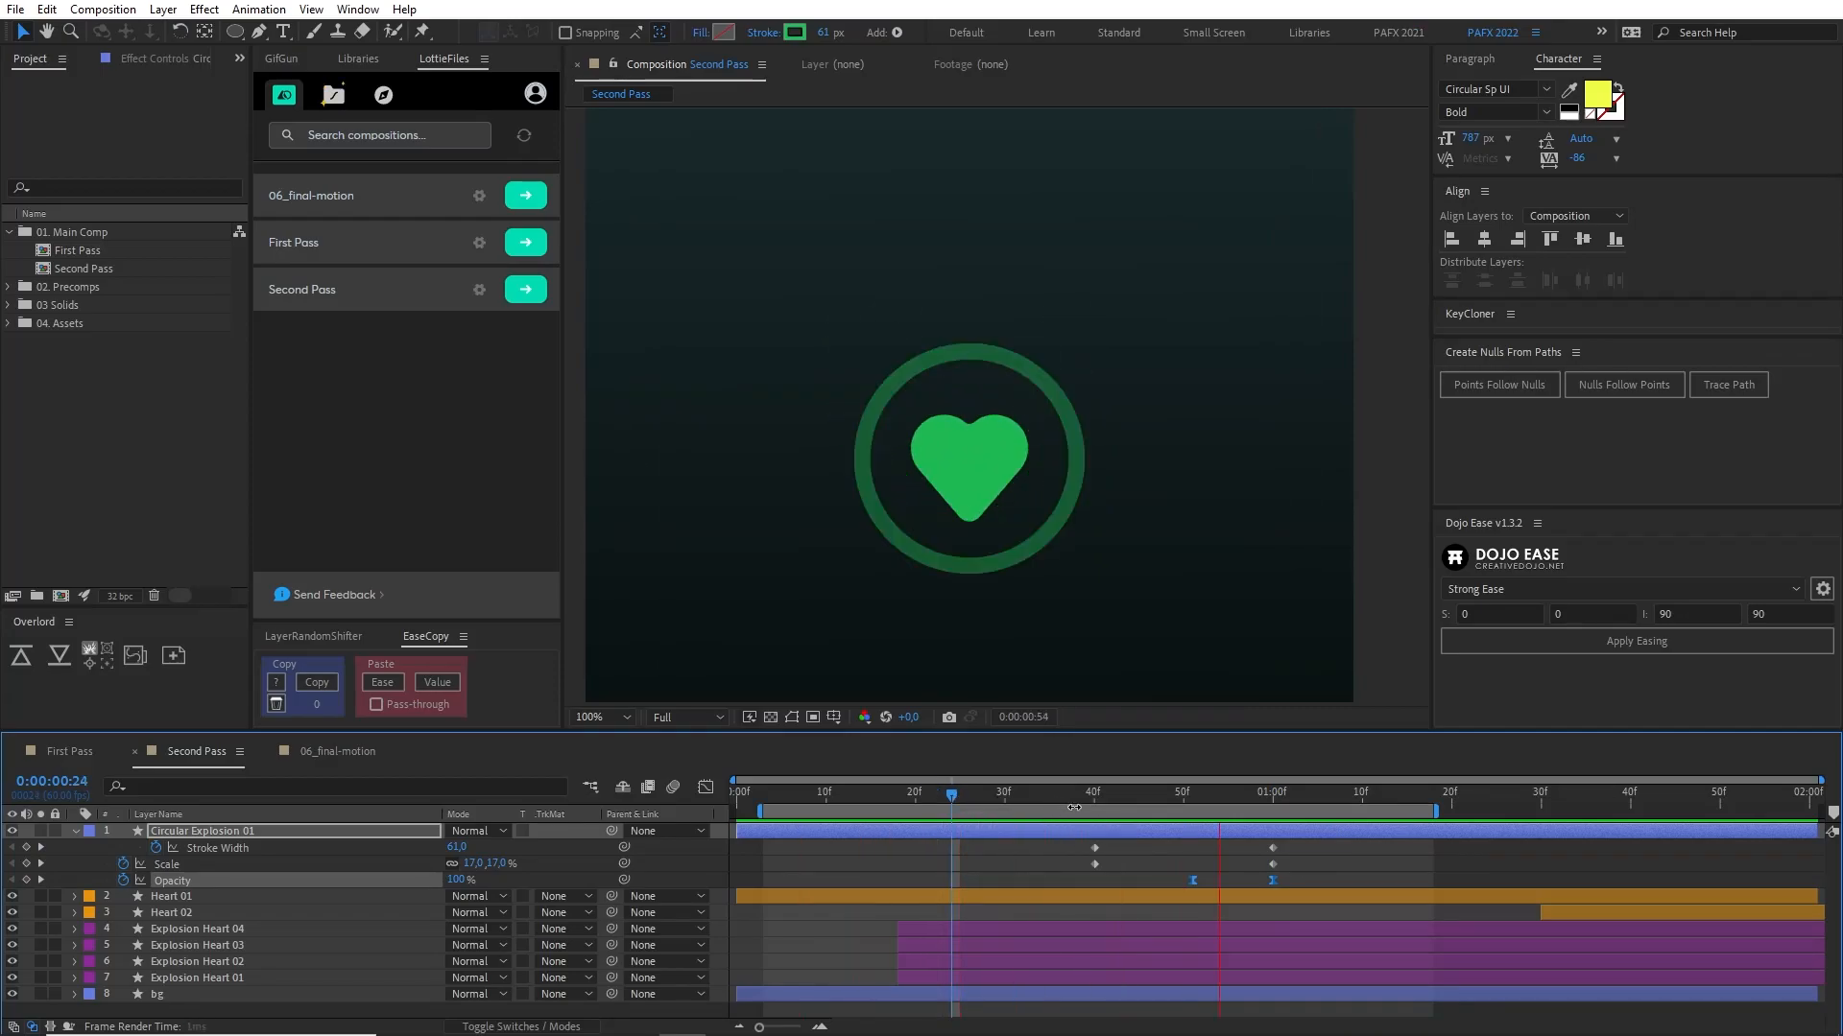
pyautogui.moveTo(1071, 814)
pyautogui.mouseDown()
pyautogui.moveTo(1143, 818)
pyautogui.moveTo(1099, 815)
pyautogui.mouseUp()
pyautogui.moveTo(960, 793)
pyautogui.mouseDown()
pyautogui.moveTo(924, 788)
pyautogui.moveTo(1084, 791)
pyautogui.moveTo(969, 792)
pyautogui.mouseUp()
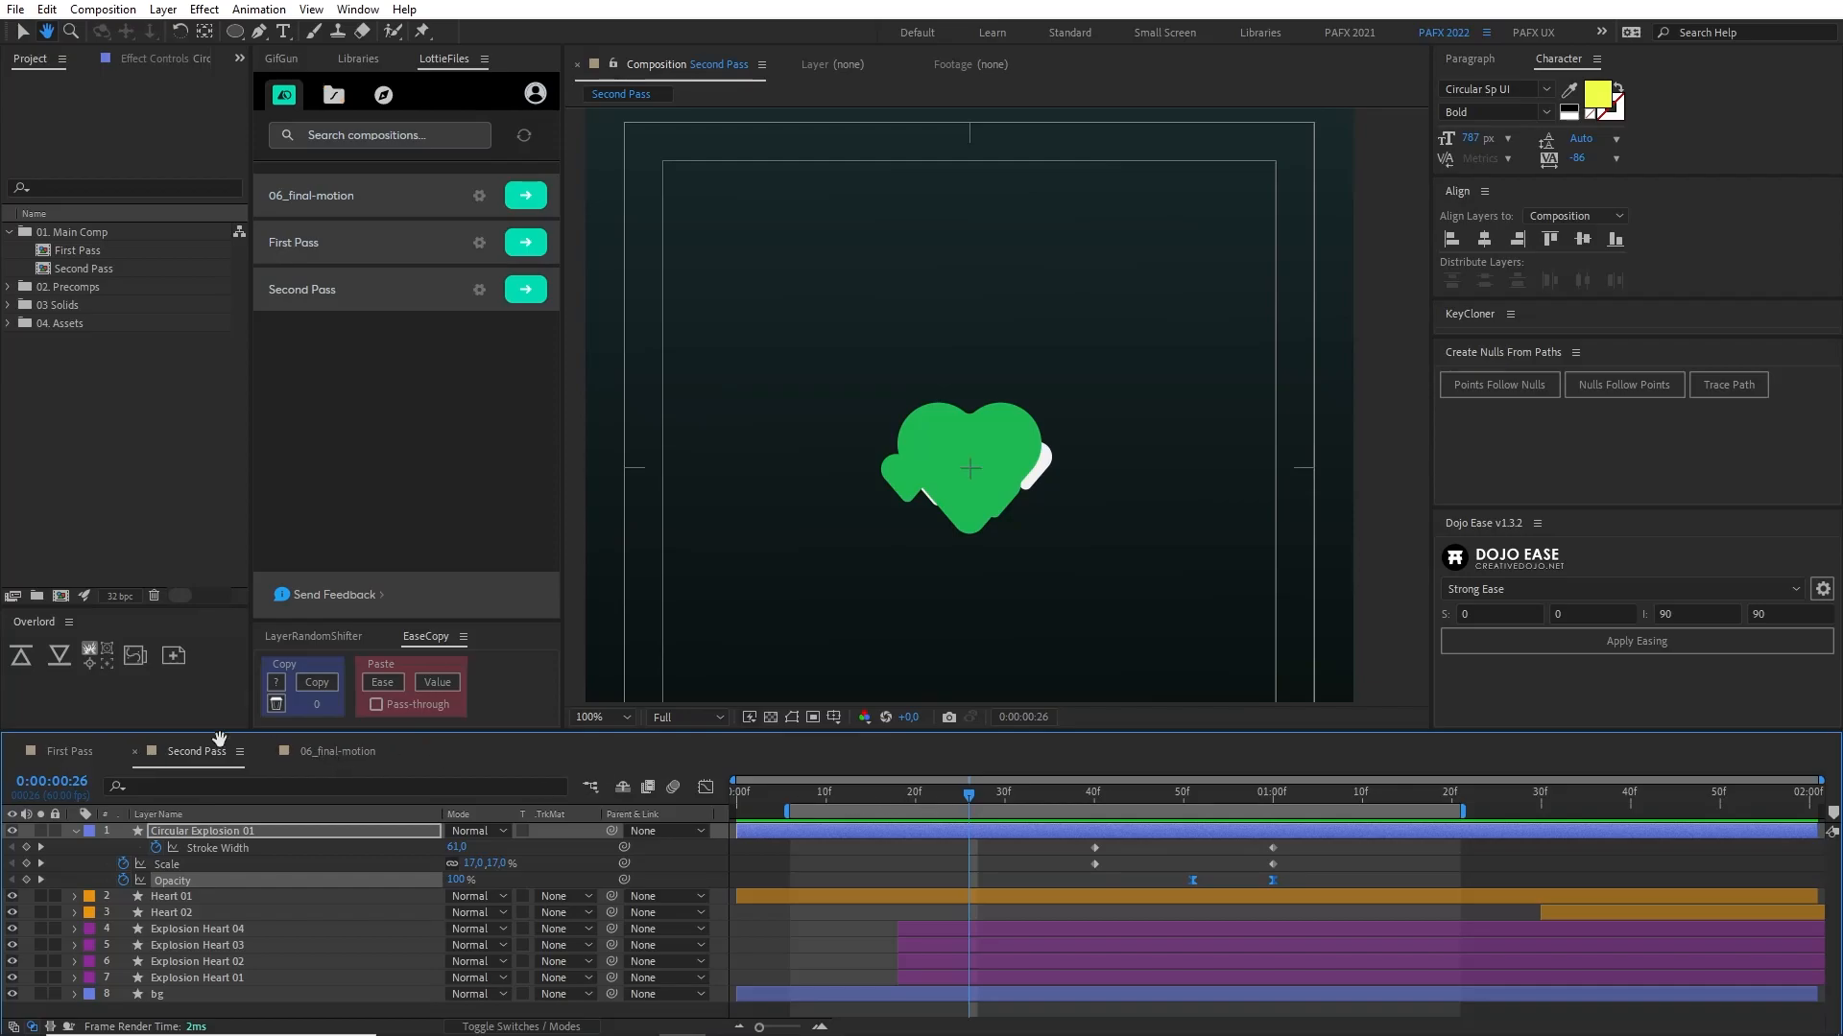
# Step: Compare with the 06_final-motion reference, and apply Strong Ease to the ring's ending Stroke Width, Scale and Opacity keyframes
pyautogui.press('v')
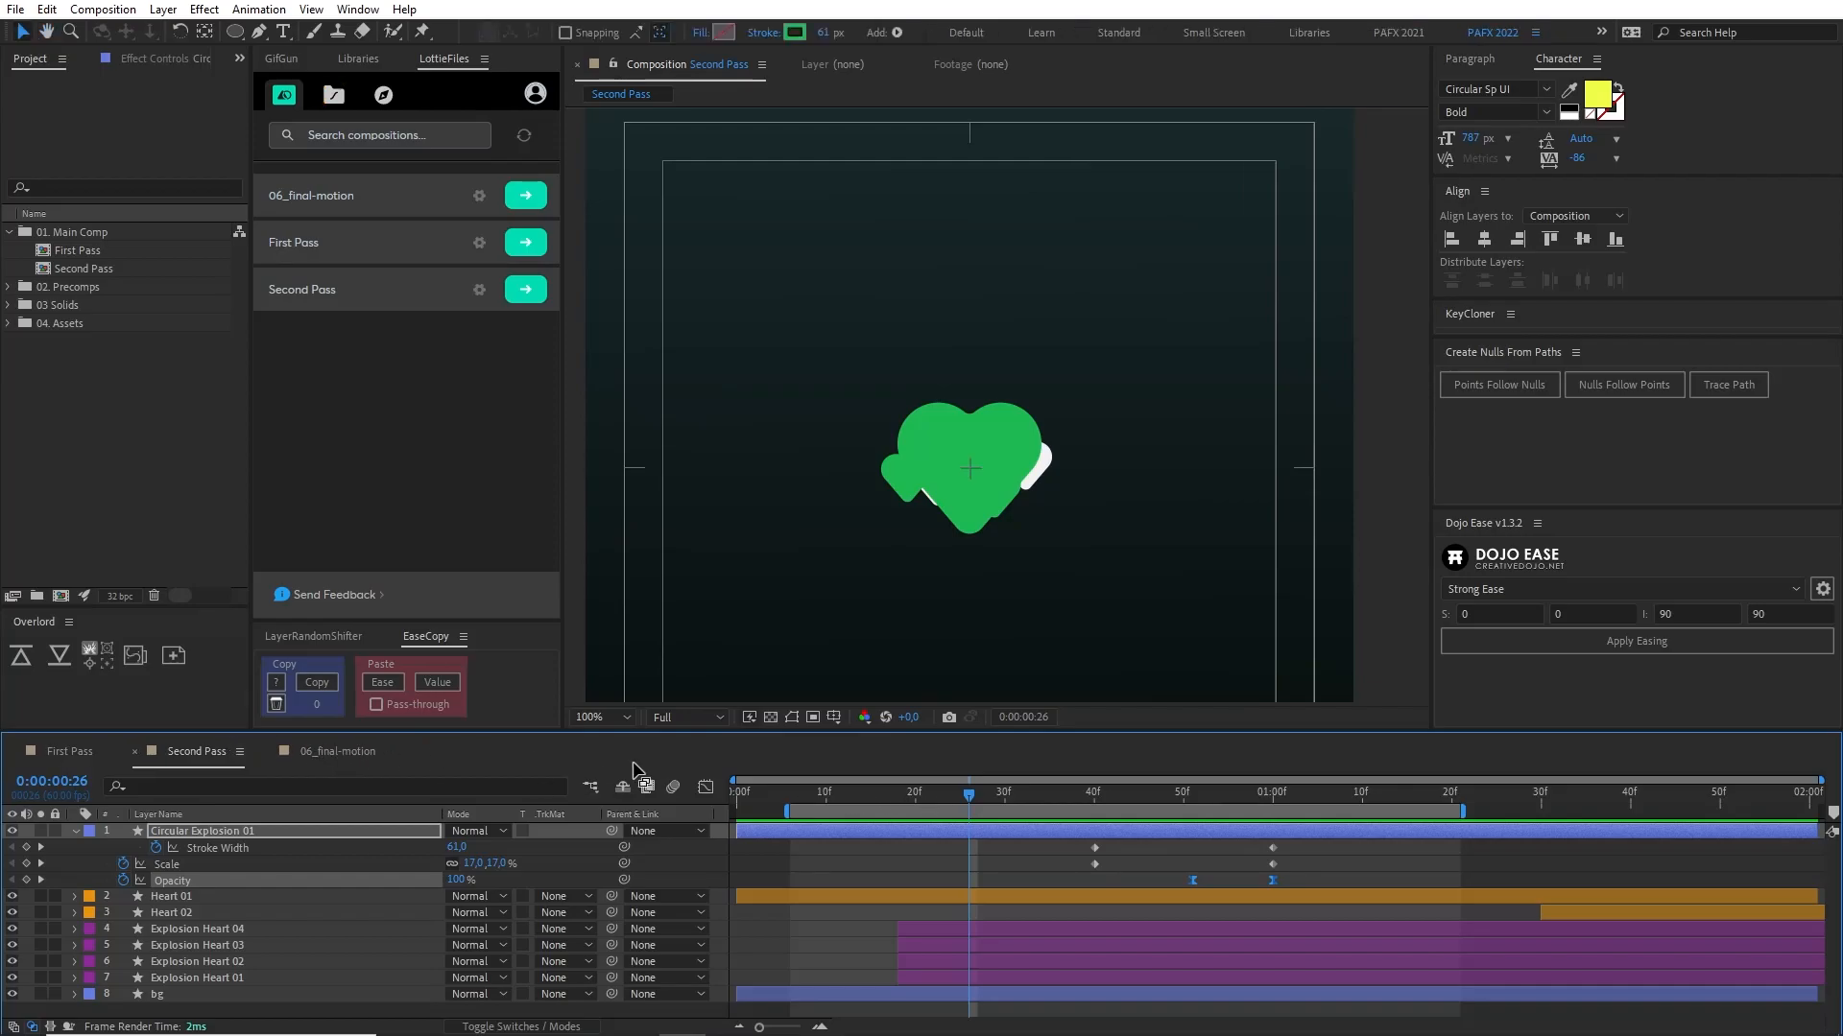
pyautogui.click(302, 752)
pyautogui.moveTo(921, 796); pyautogui.dragTo(825, 802)
pyautogui.click(184, 751)
pyautogui.moveTo(1241, 855); pyautogui.dragTo(1288, 866)
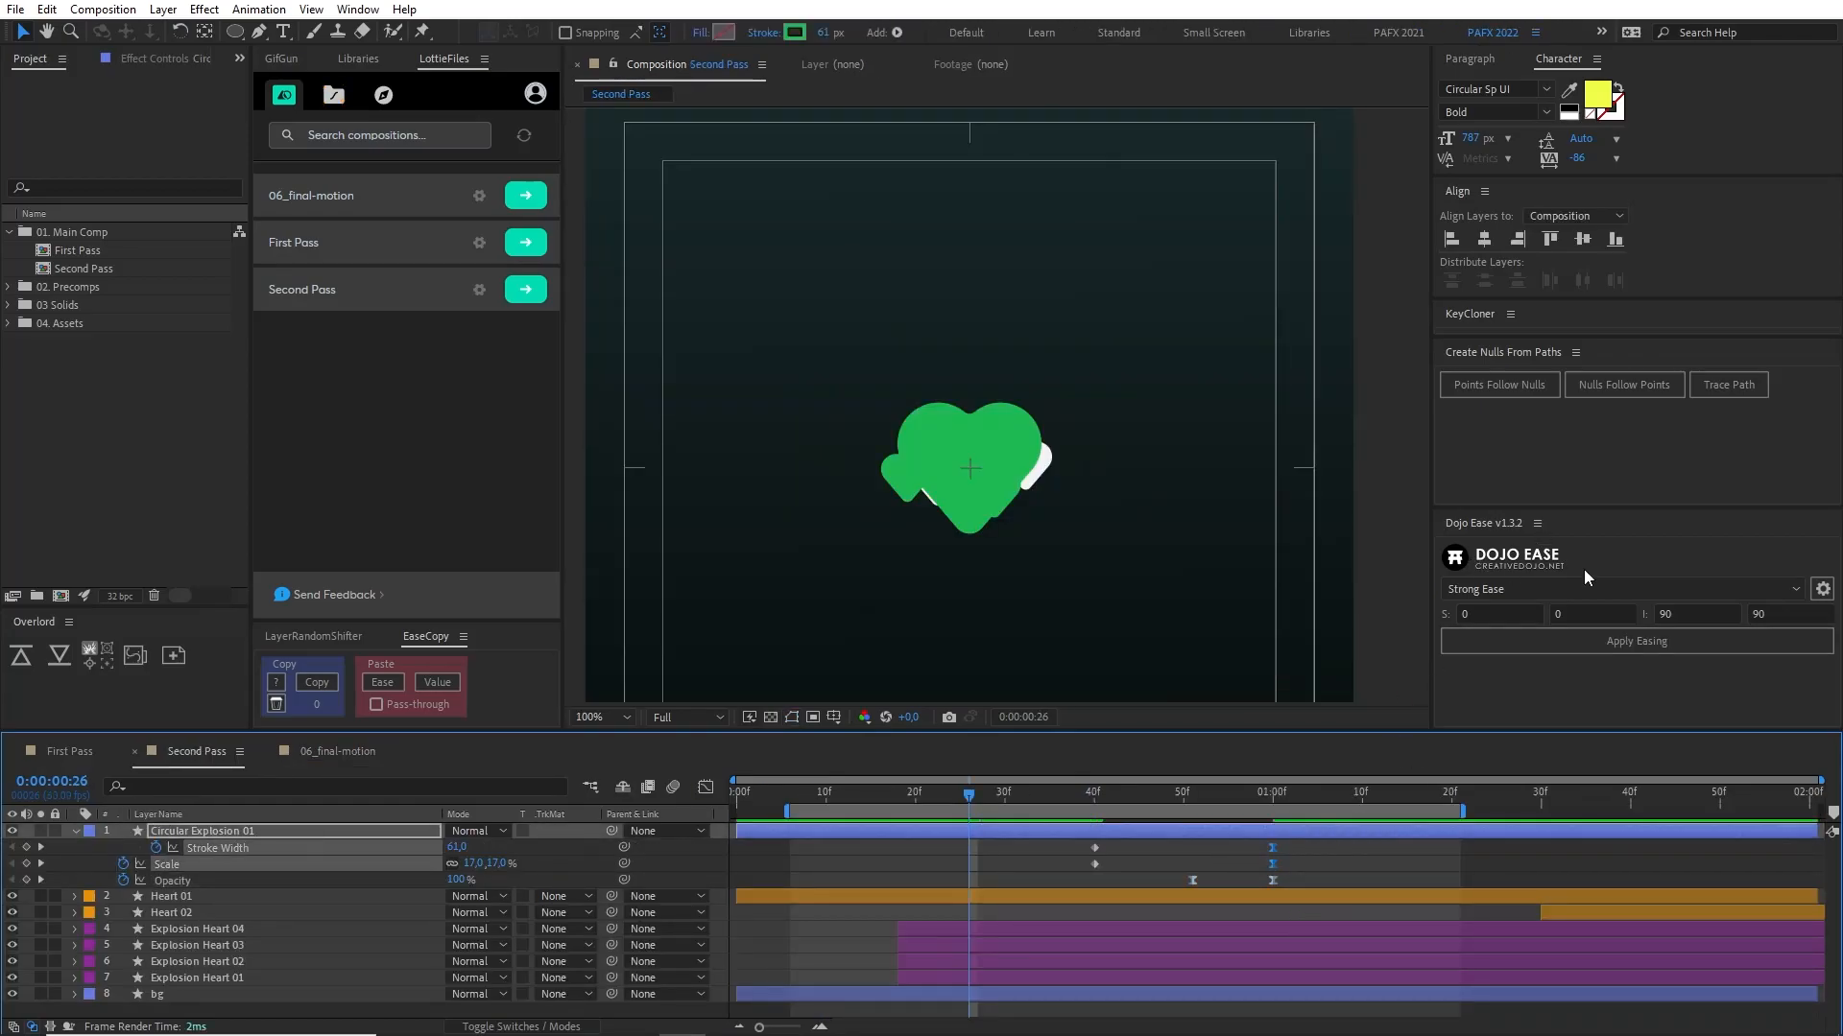
pyautogui.click(1625, 662)
pyautogui.moveTo(1120, 803); pyautogui.dragTo(1049, 802)
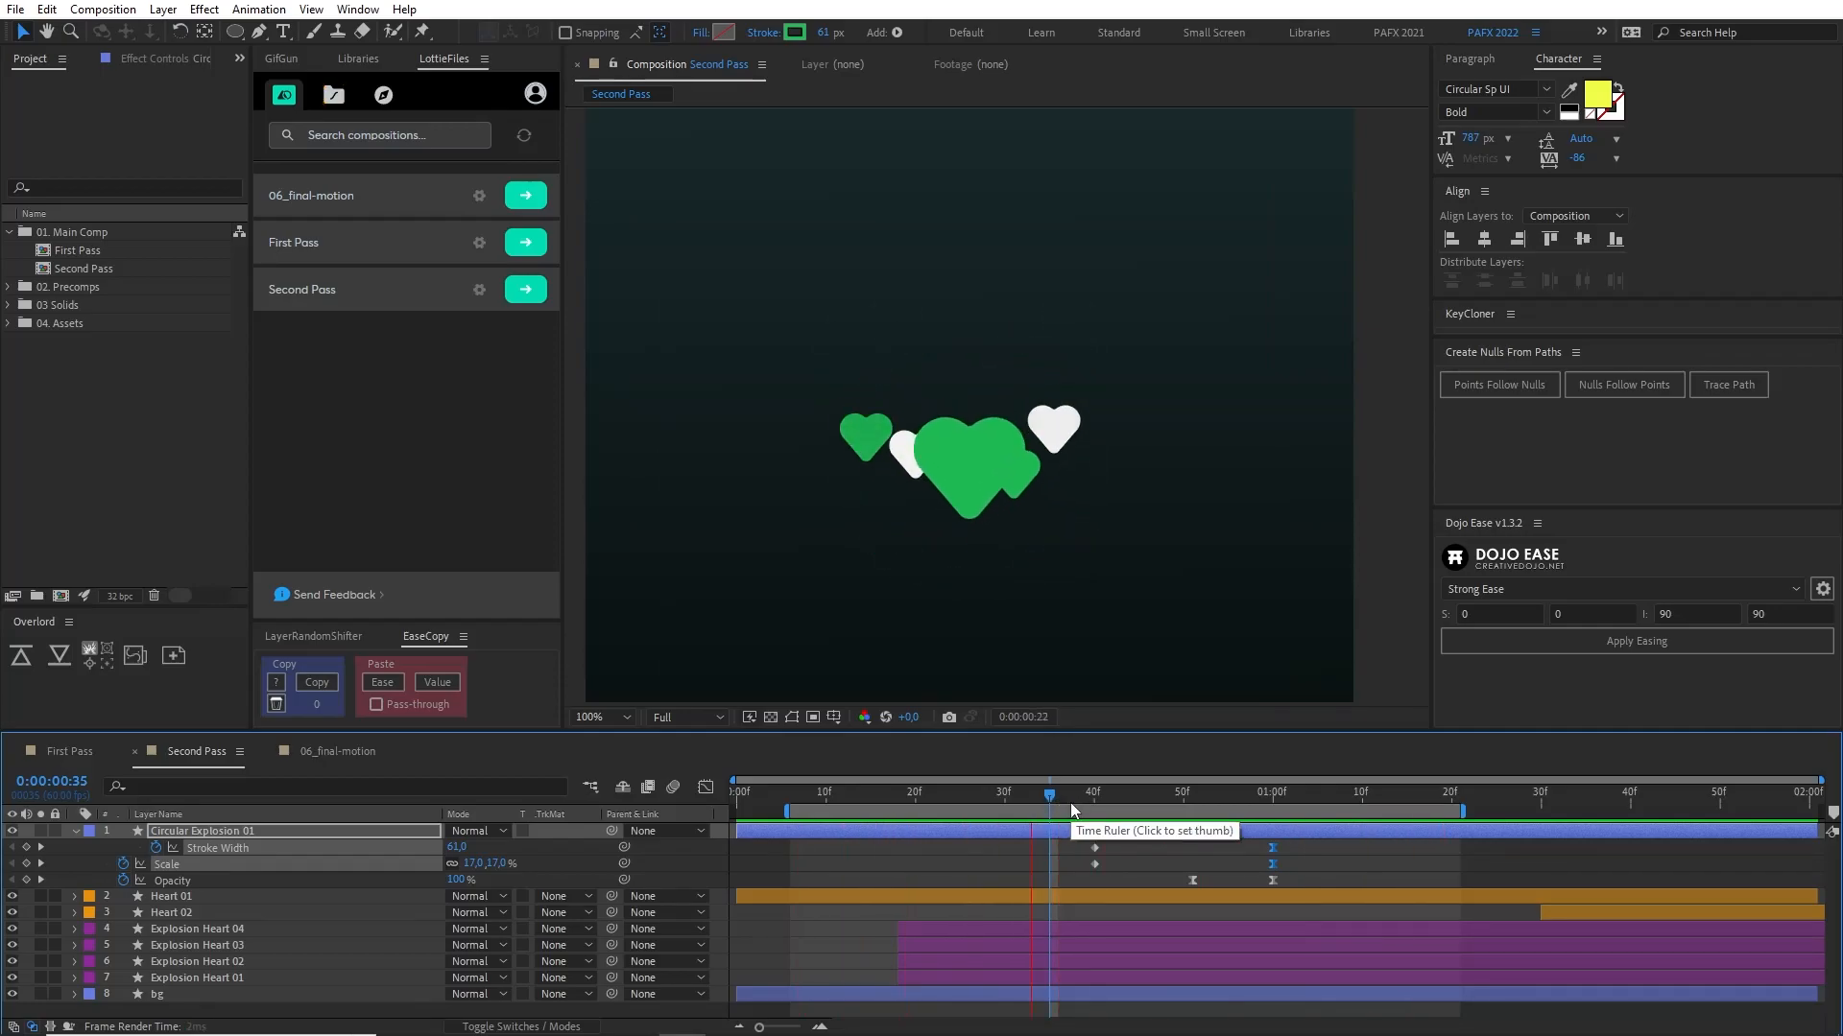
pyautogui.click(1273, 880)
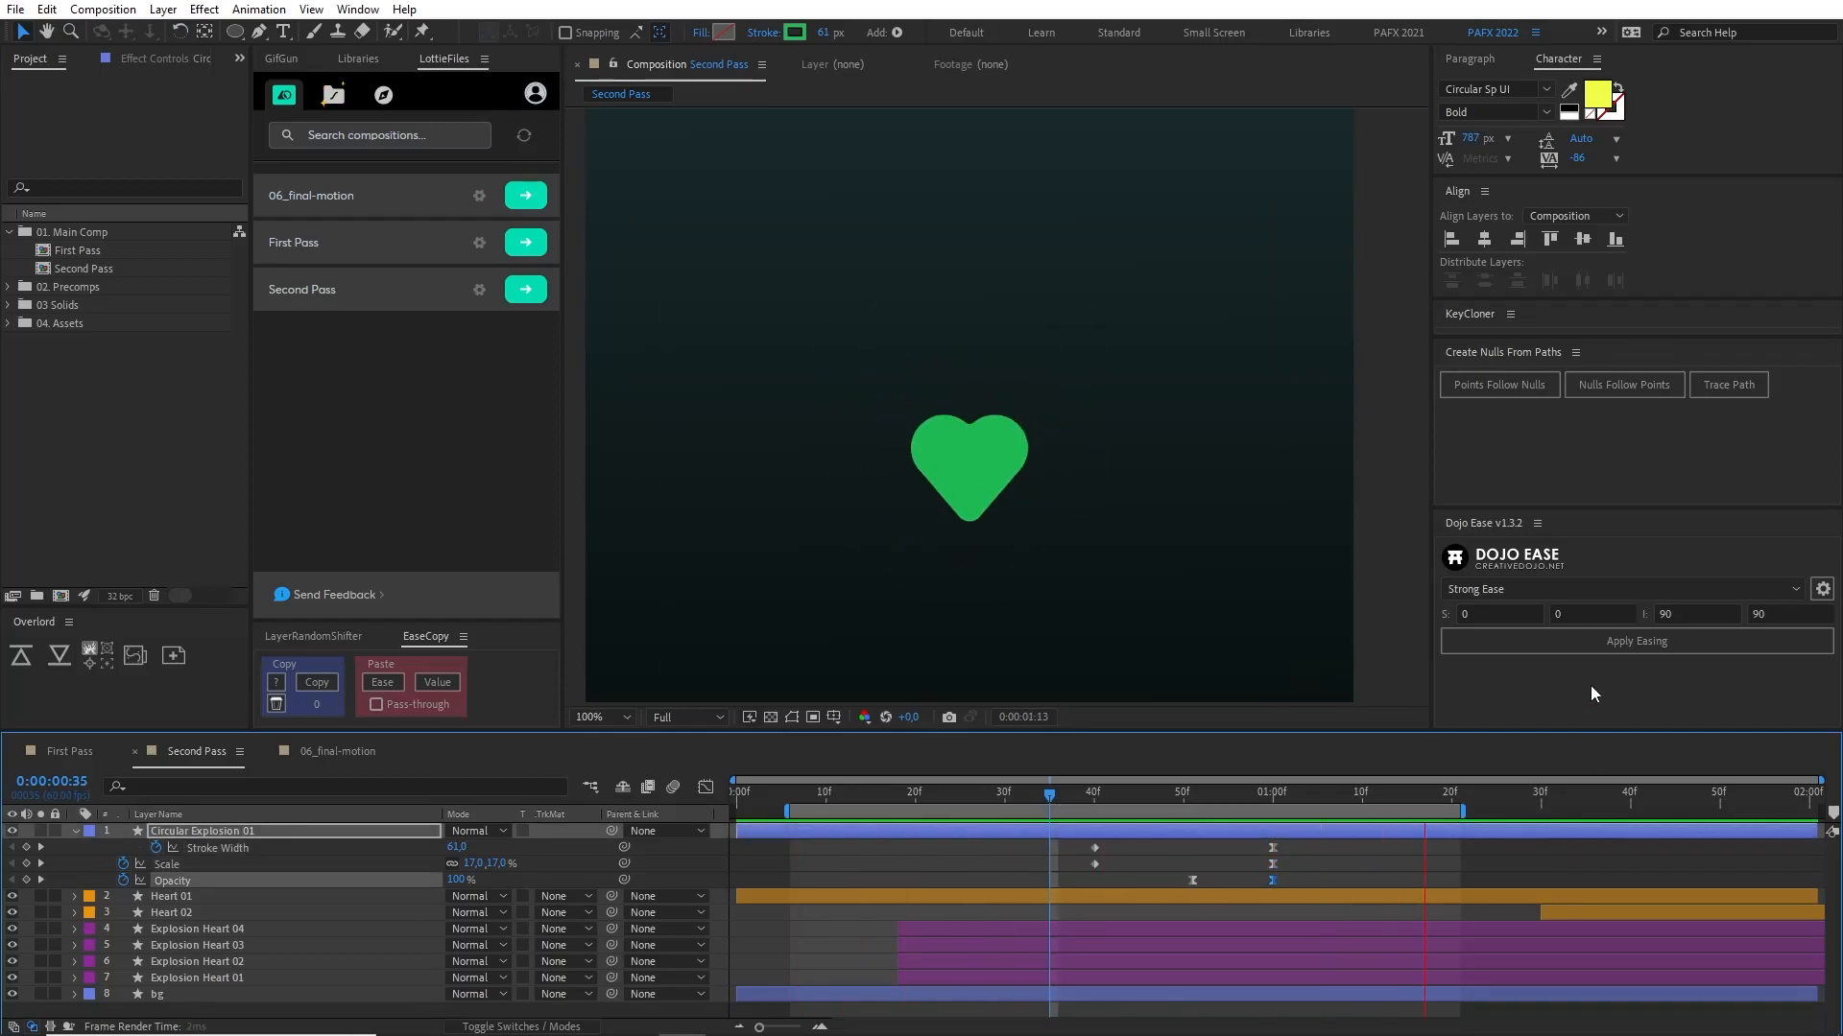
pyautogui.click(1584, 645)
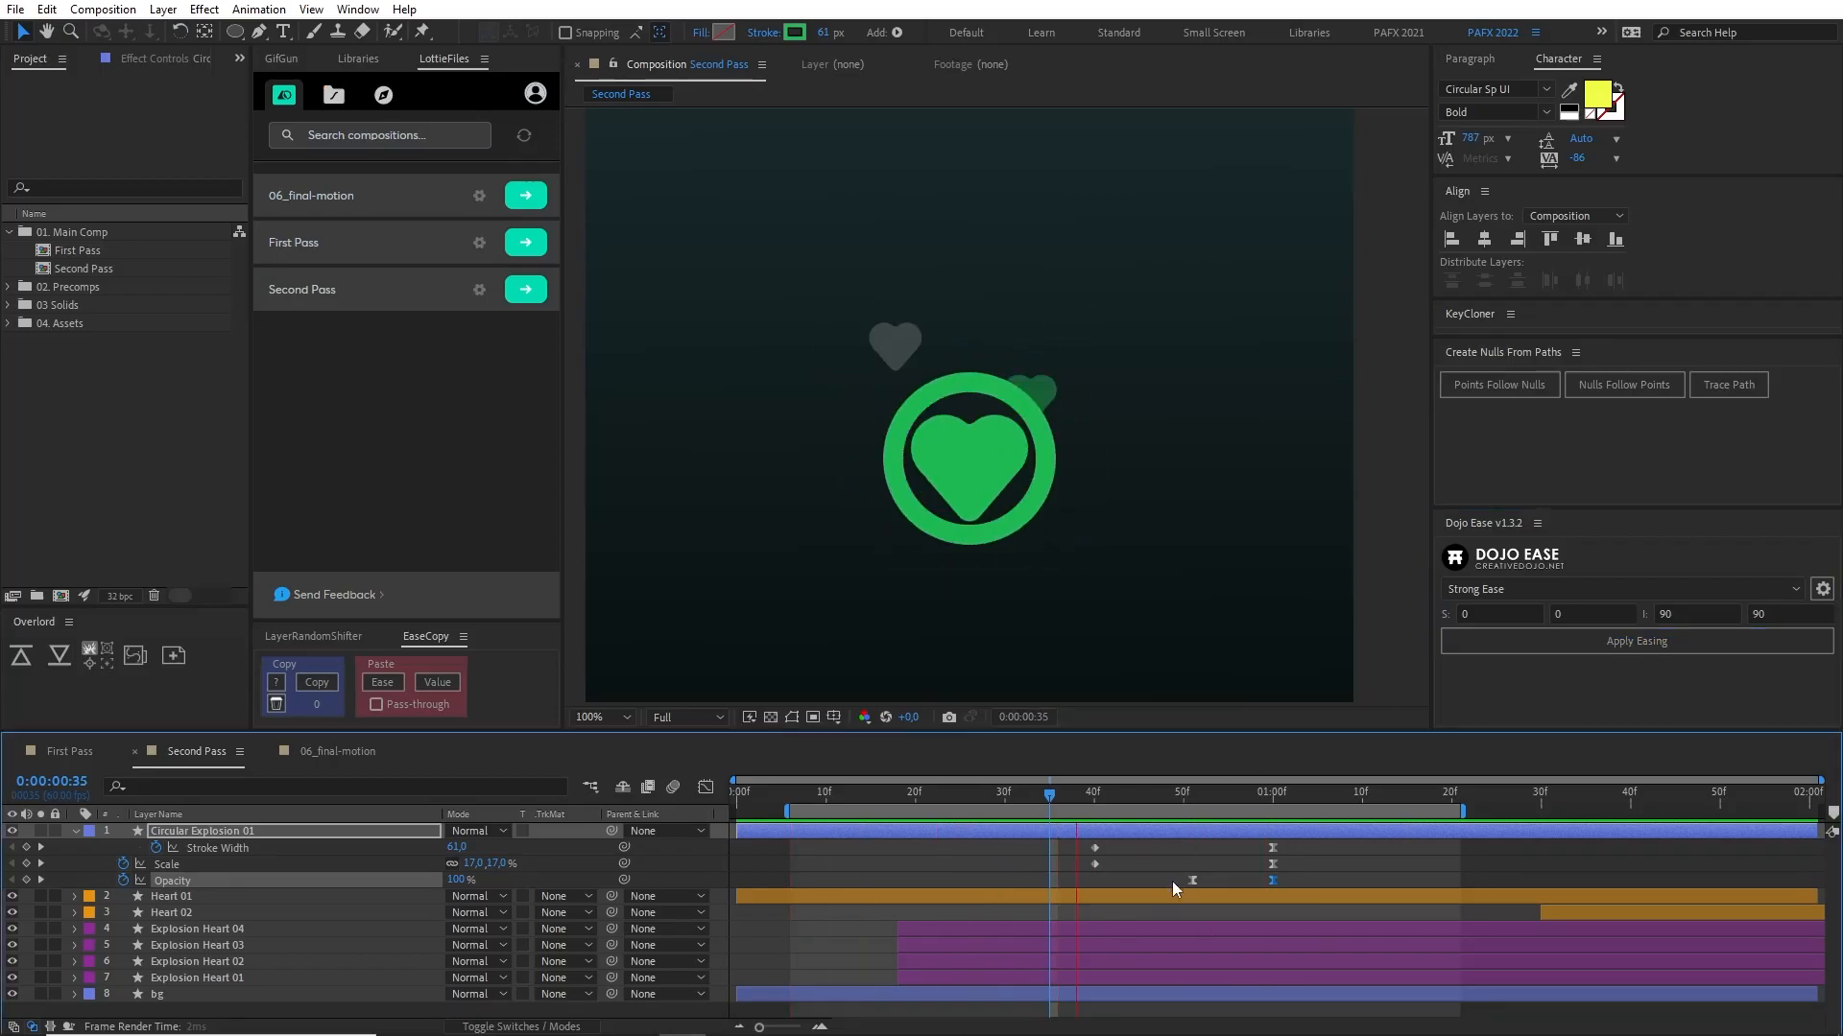
# Step: Move the ring's first Opacity keyframe to about frame 43 and all its ending keyframes to about 1:05, and check the reference
pyautogui.moveTo(1193, 880); pyautogui.dragTo(1119, 886)
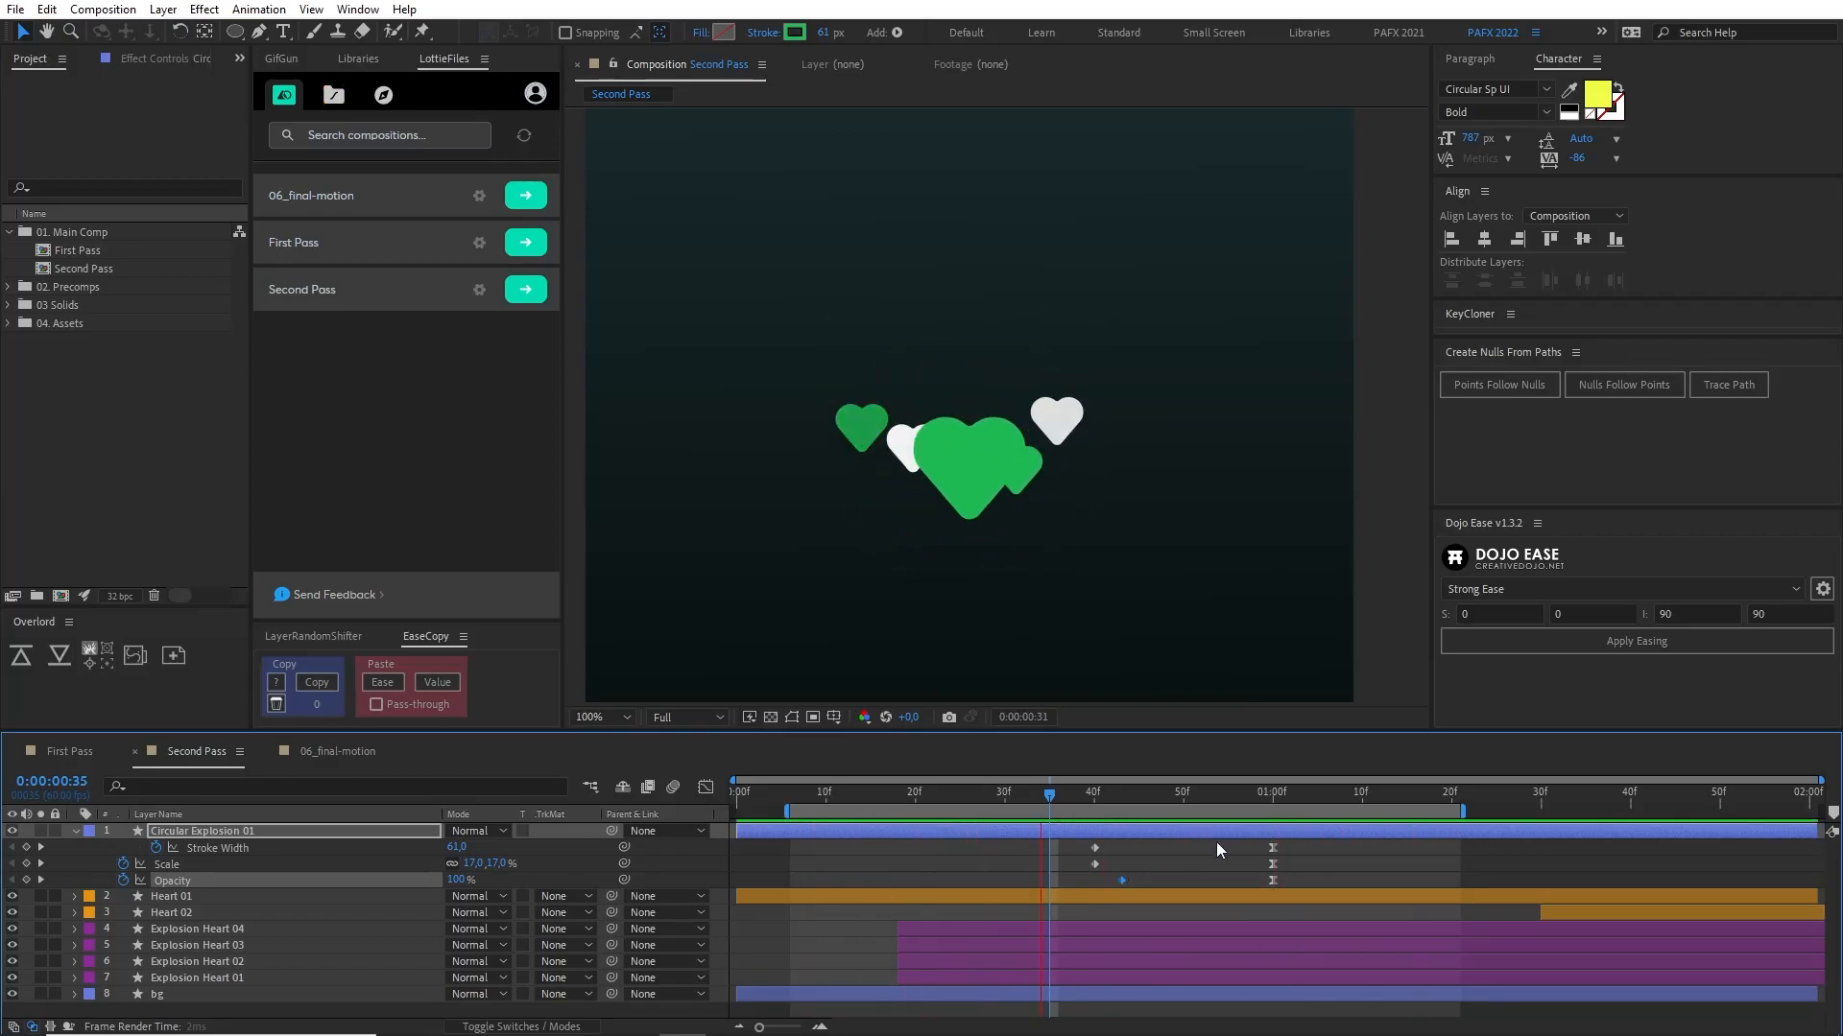
pyautogui.moveTo(1219, 850); pyautogui.dragTo(1302, 884)
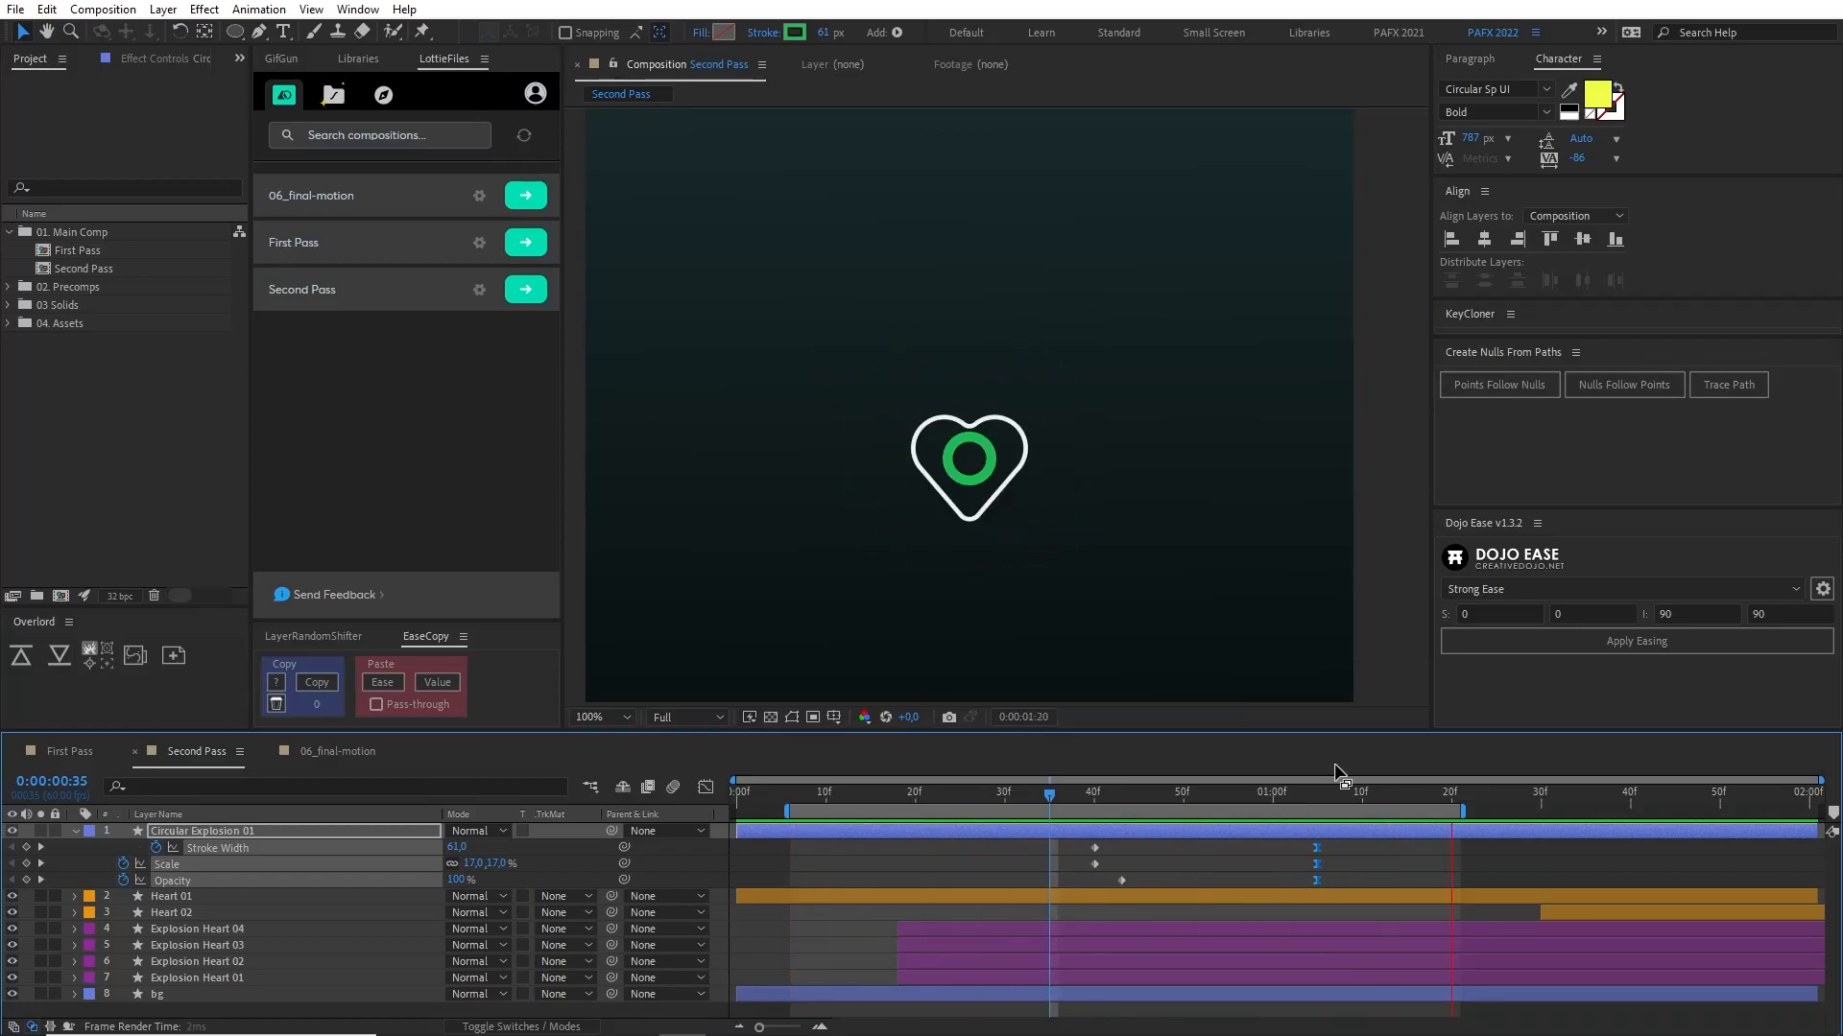
pyautogui.click(338, 752)
pyautogui.moveTo(821, 802); pyautogui.dragTo(907, 796)
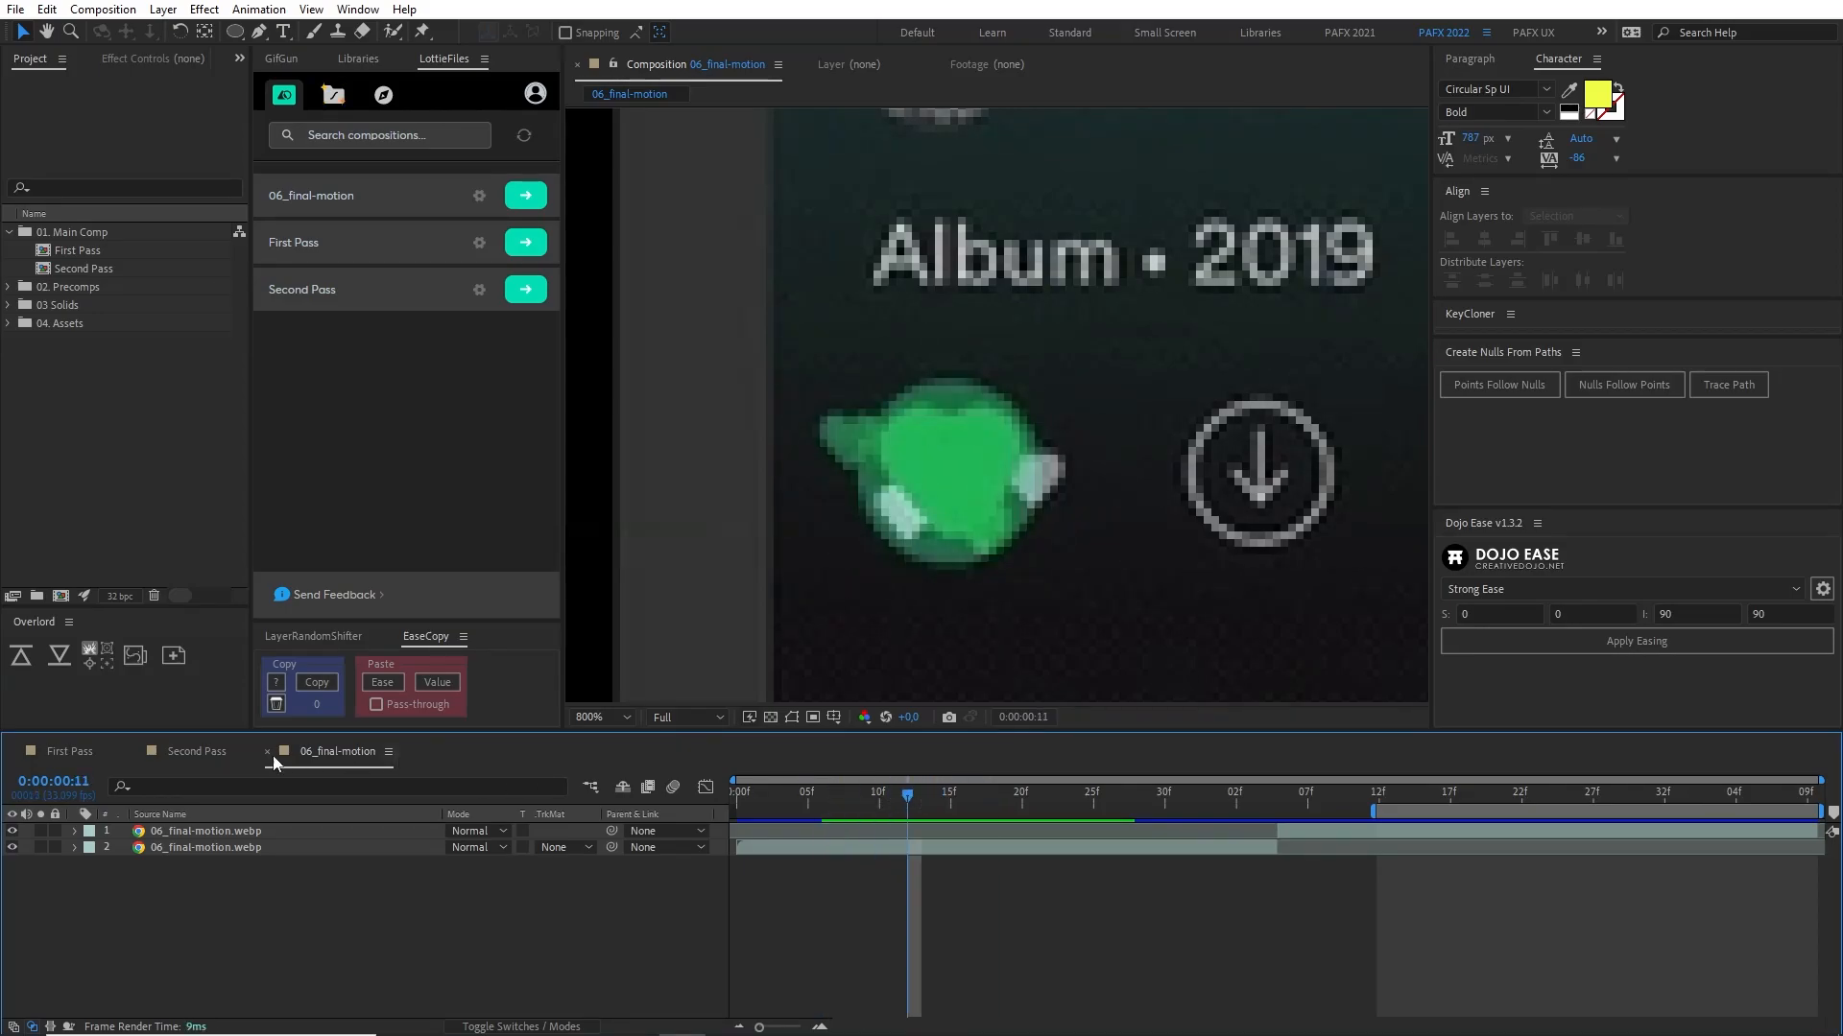
# Step: Trim the start of the Circular Explosion 01 layer in Second Pass to frame 40
pyautogui.click(207, 753)
pyautogui.click(1093, 797)
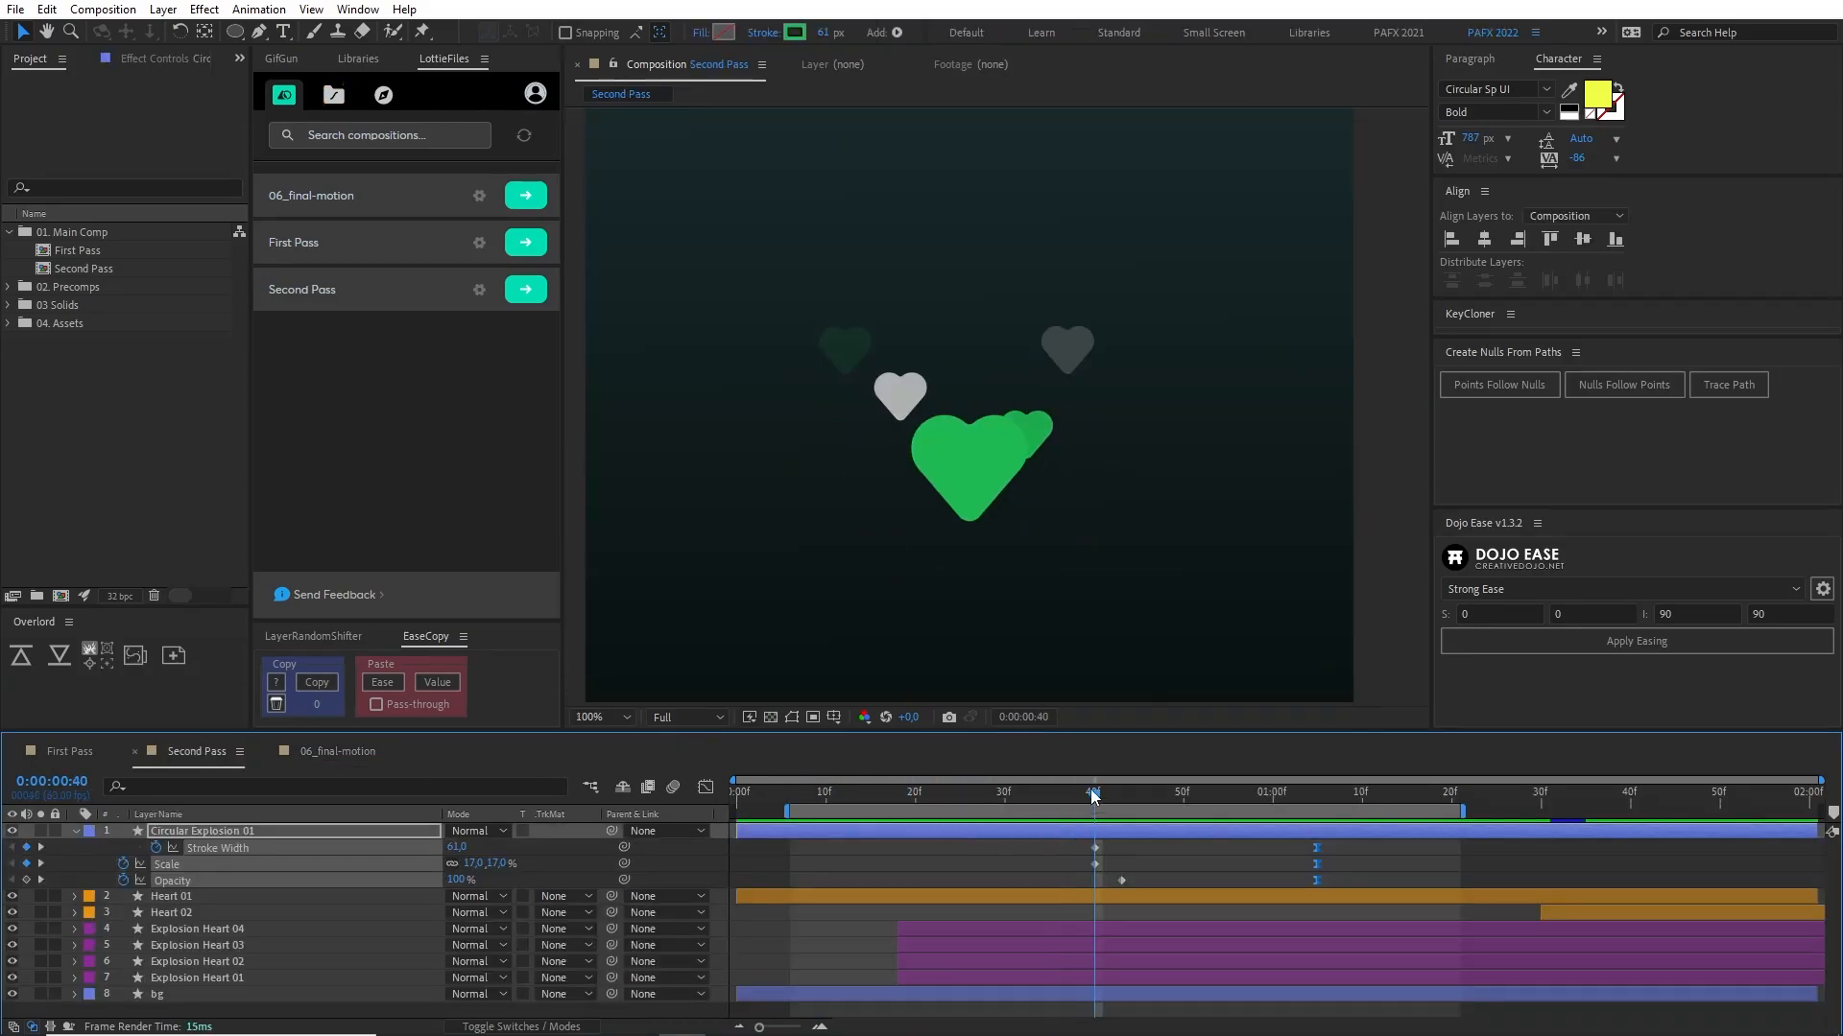
pyautogui.hotkey('alt', '[')
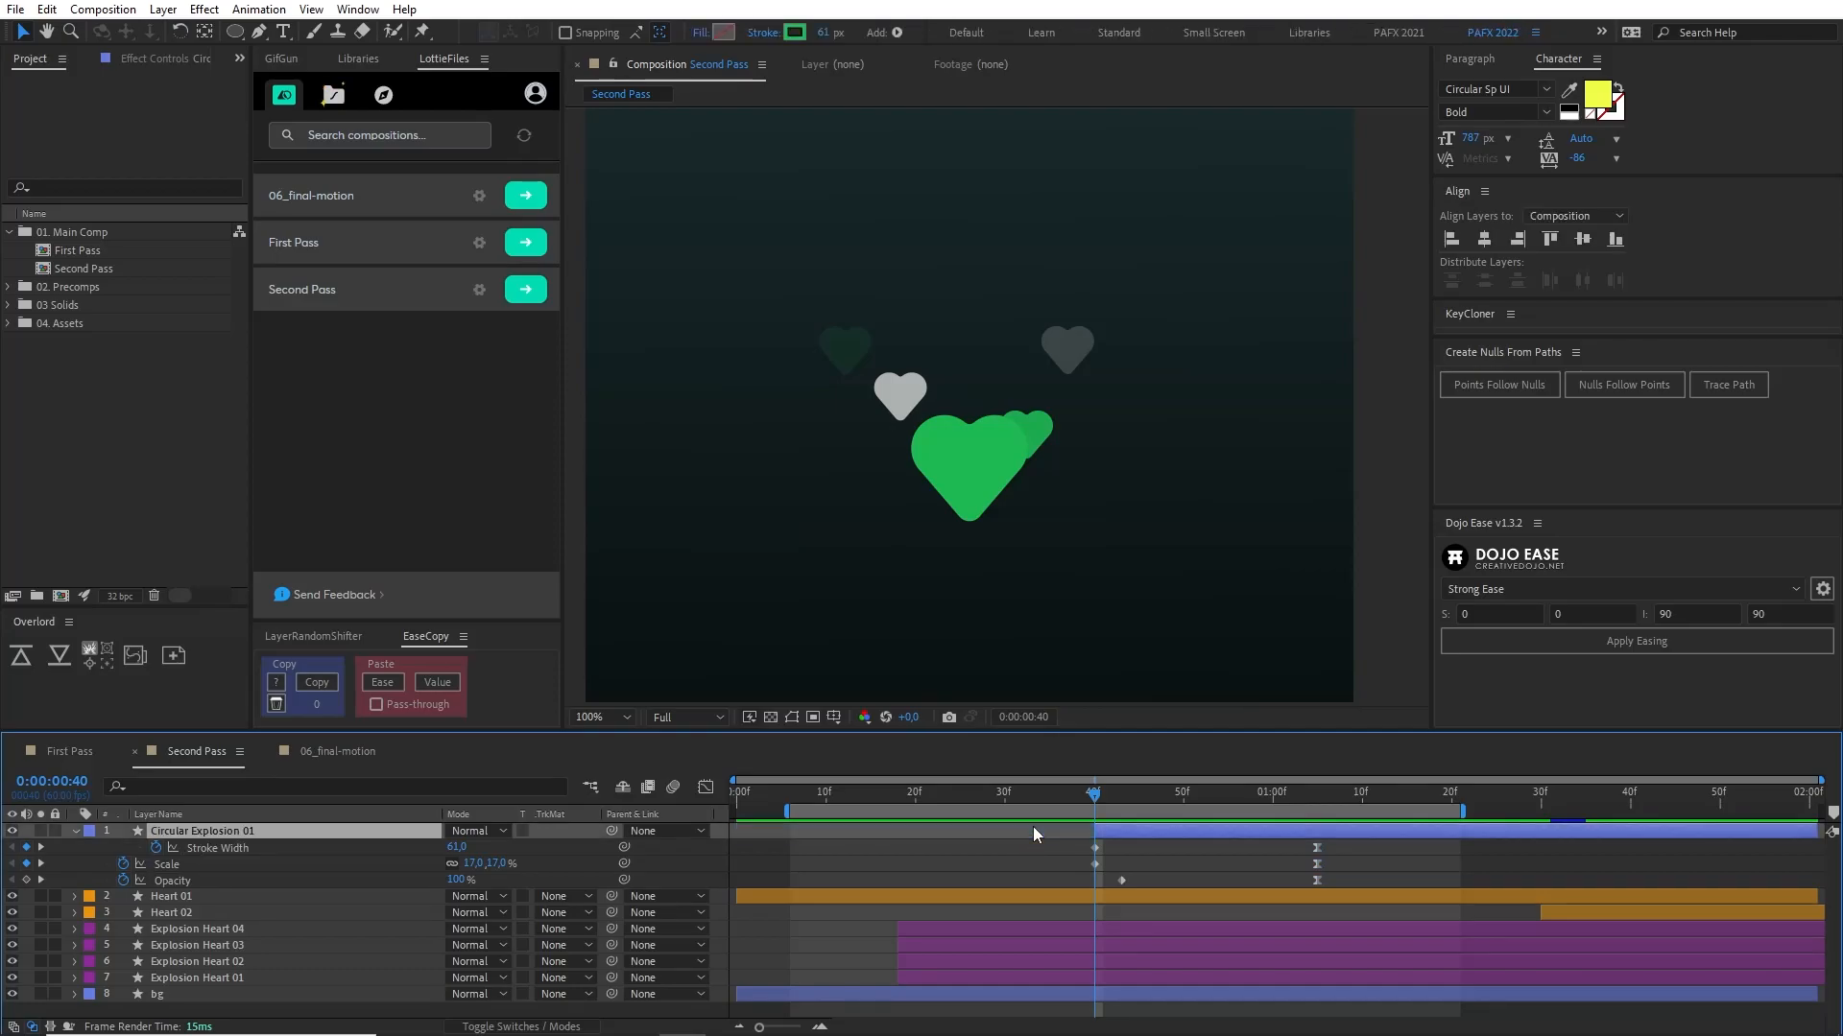
# Step: Check when the ring burst begins in the 06_final-motion reference, and shift Circular Explosion 01 to start at frame 21
pyautogui.moveTo(963, 792); pyautogui.dragTo(1009, 796)
pyautogui.click(338, 752)
pyautogui.click(879, 797)
pyautogui.moveTo(879, 803); pyautogui.dragTo(925, 806)
pyautogui.click(197, 751)
pyautogui.moveTo(1150, 831); pyautogui.dragTo(976, 829)
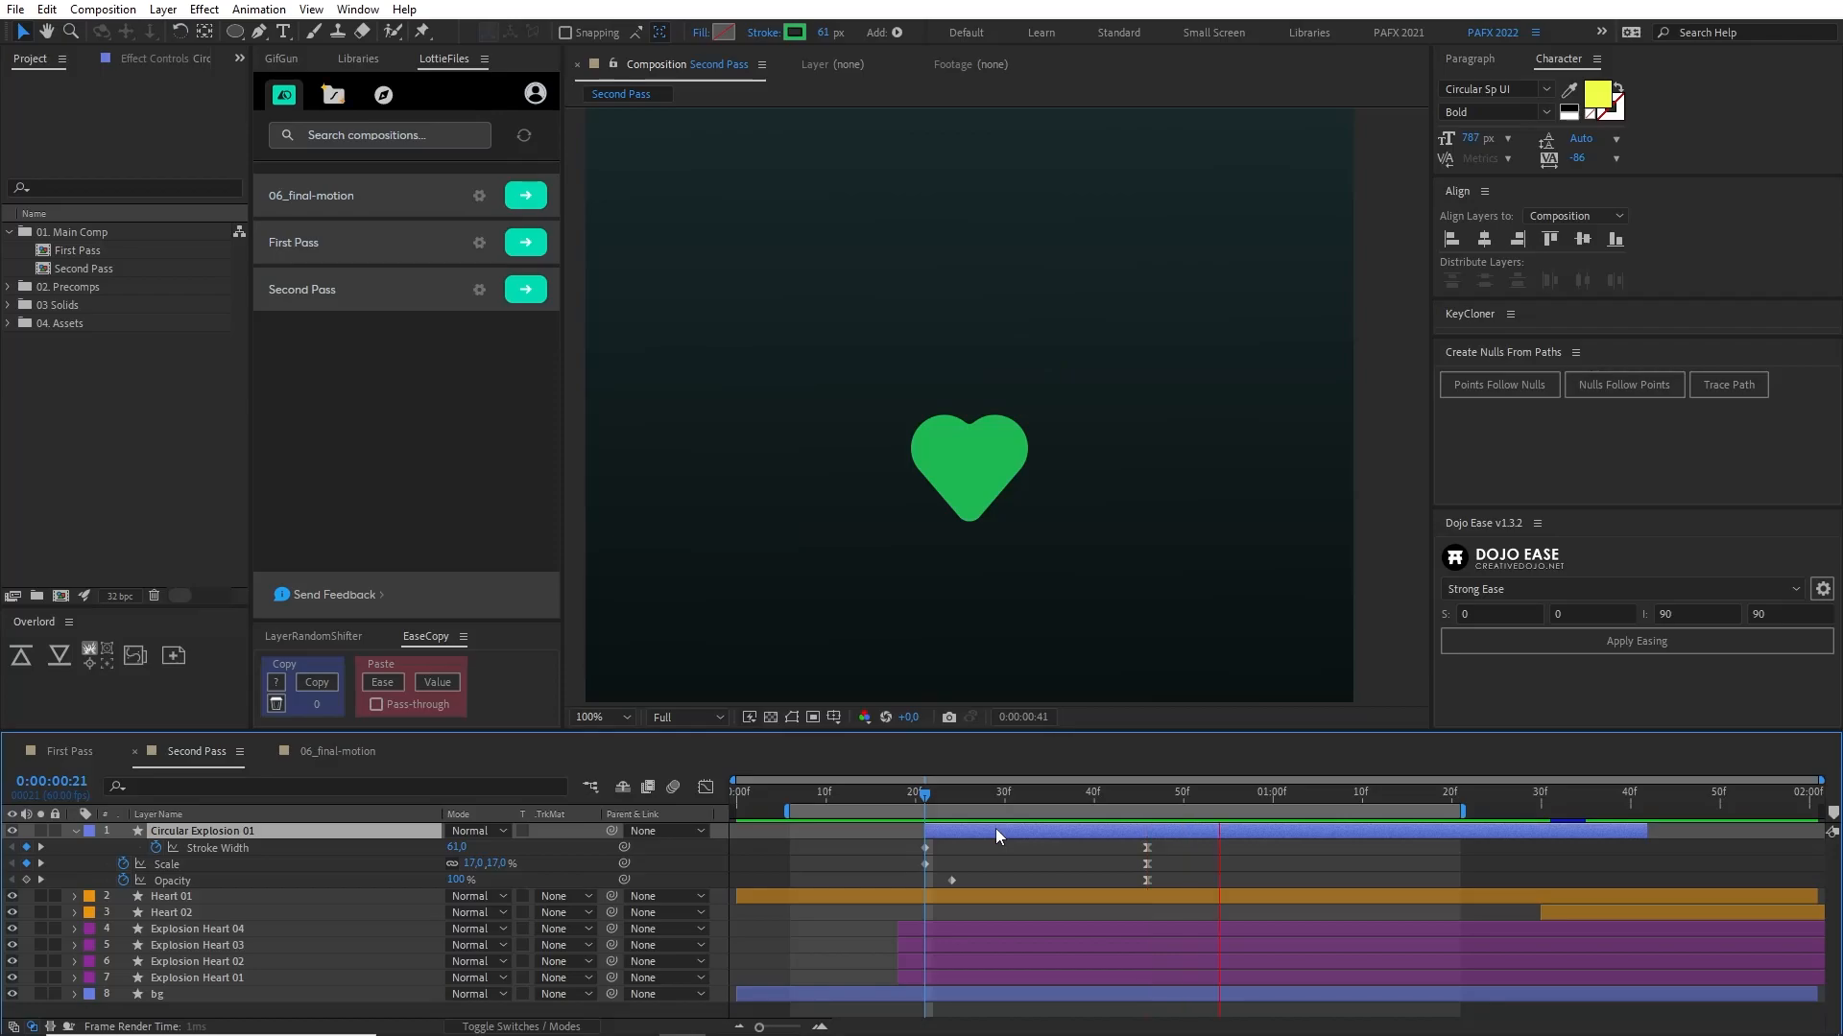
# Step: Duplicate Circular Explosion 01 and offset the copy to start at frame 30, checking the burst timing against the 06_final-motion reference
pyautogui.hotkey('ctrl', 'd')
pyautogui.moveTo(991, 835); pyautogui.dragTo(1083, 837)
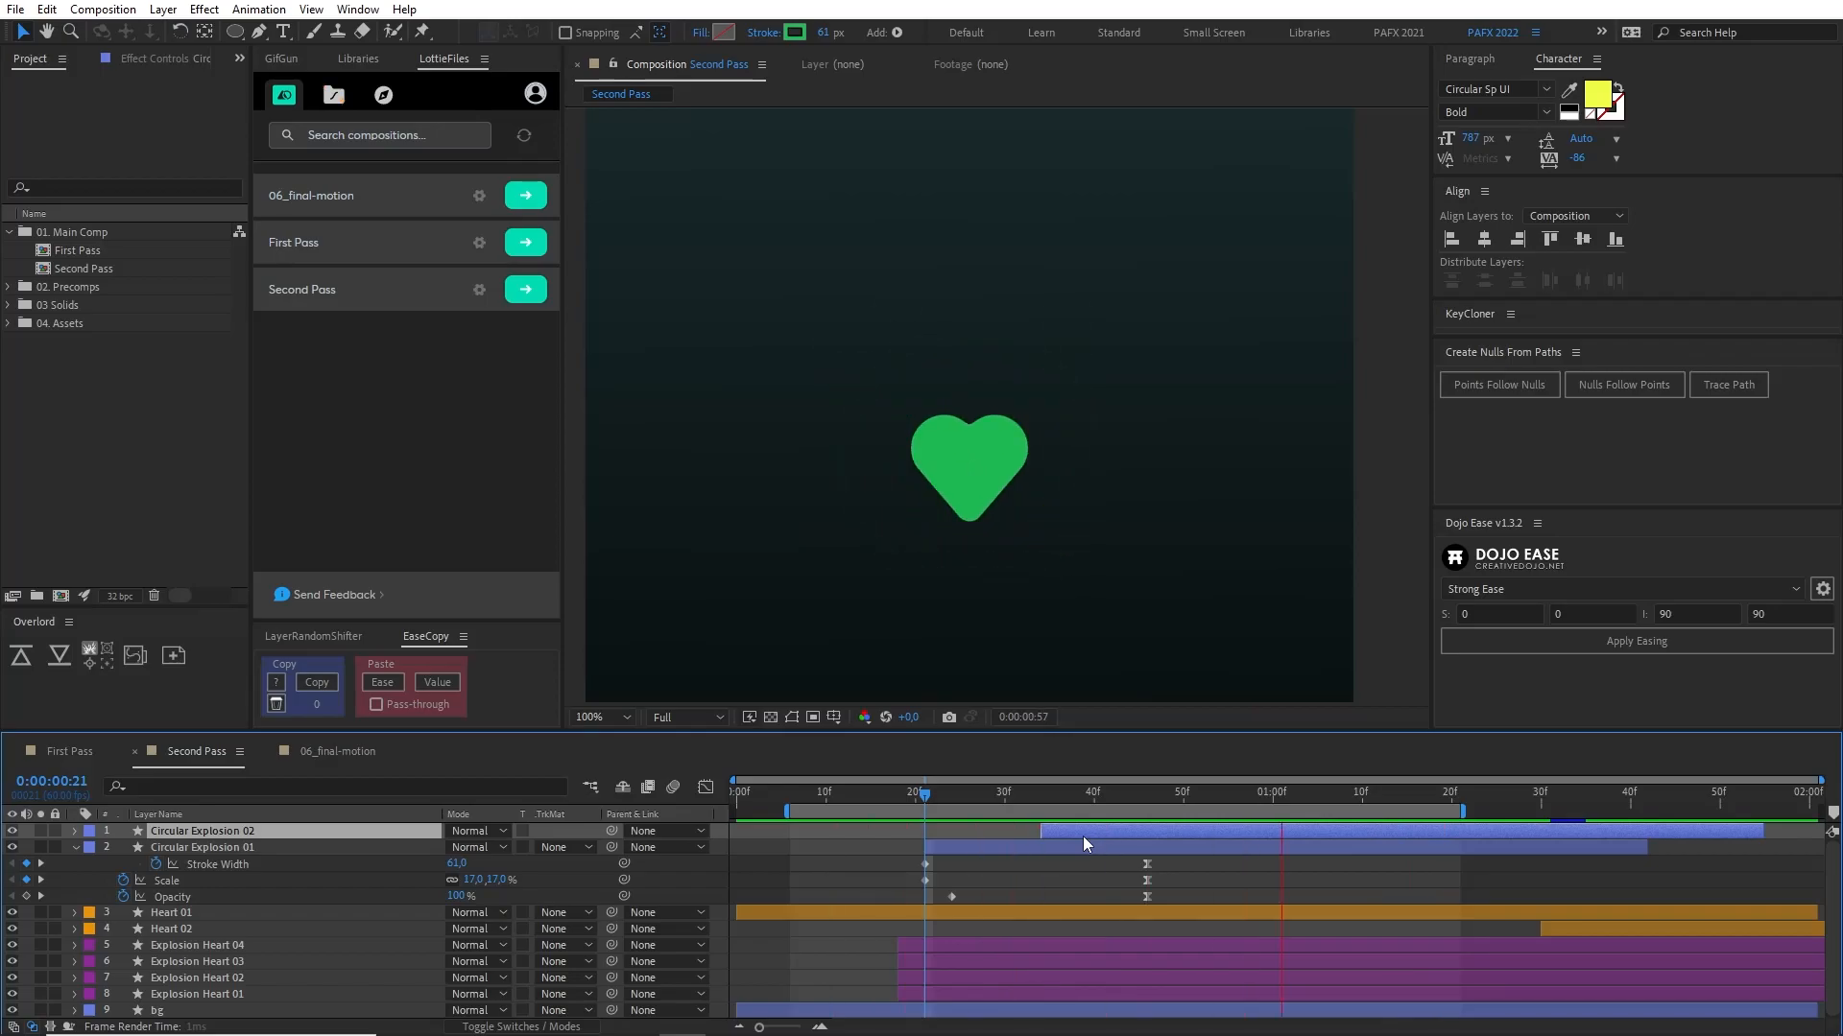
pyautogui.moveTo(1050, 835); pyautogui.dragTo(1044, 834)
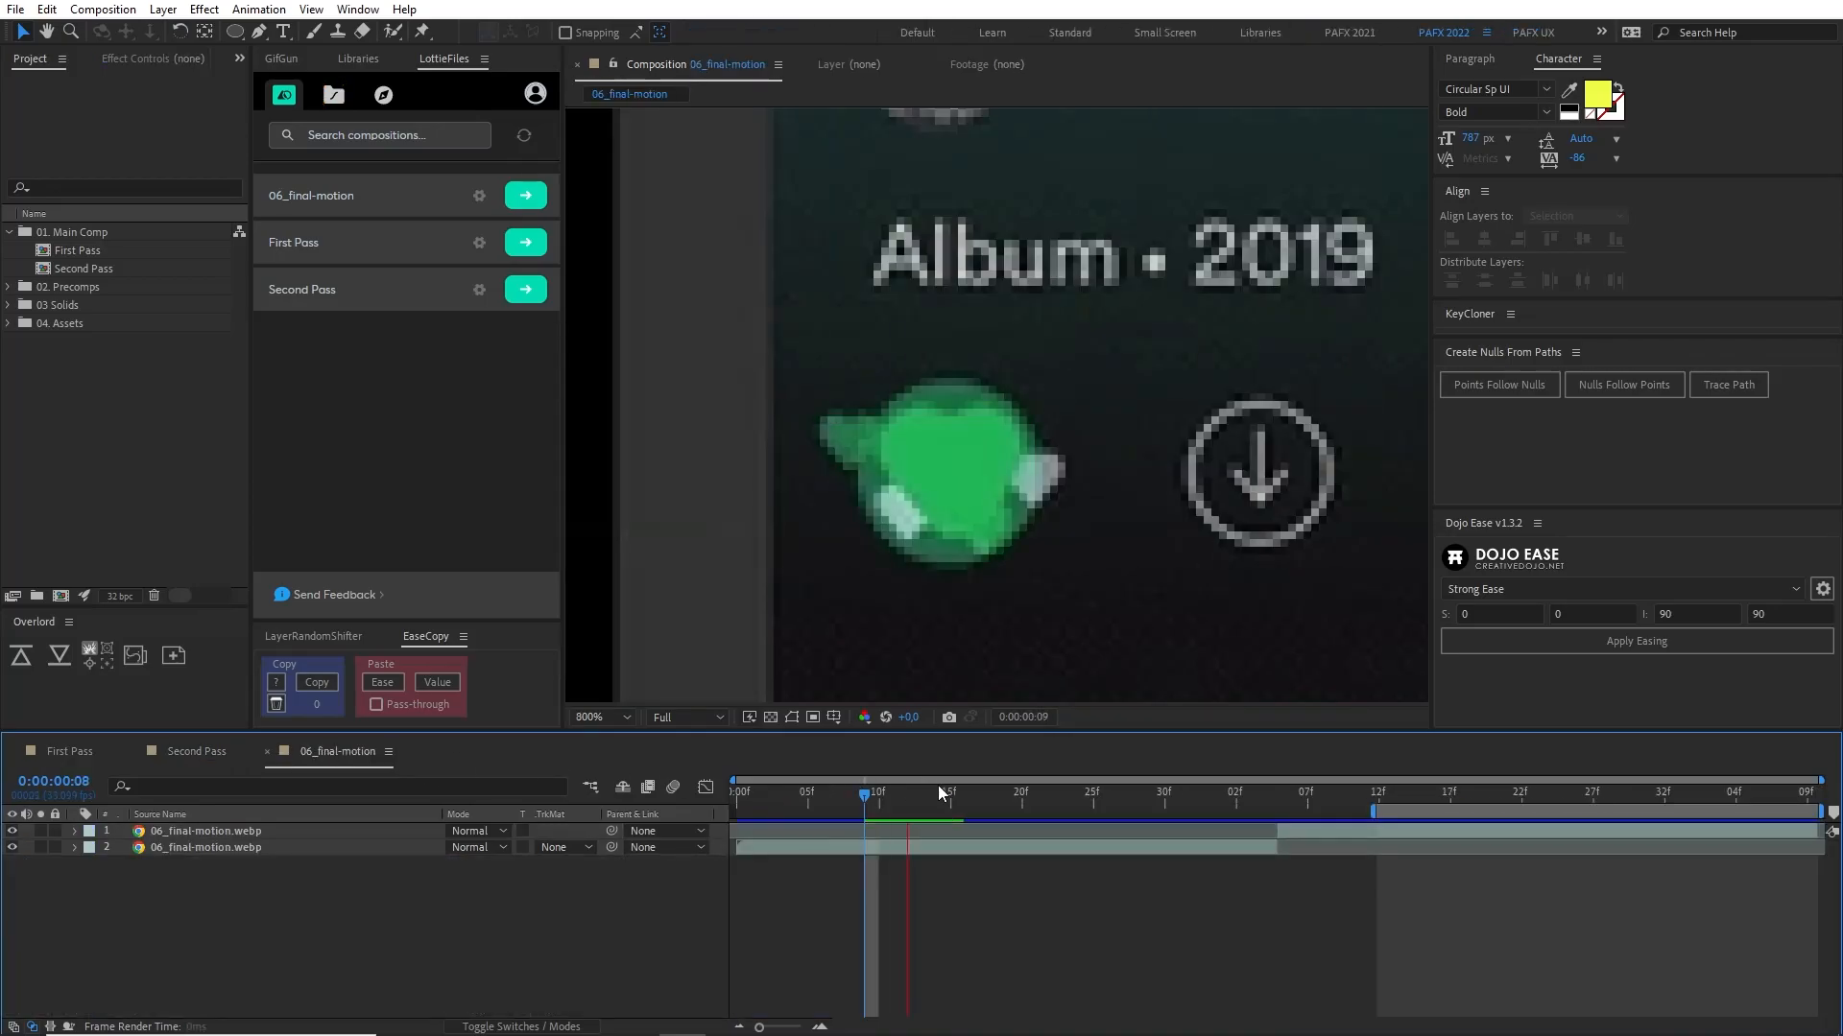
pyautogui.click(835, 792)
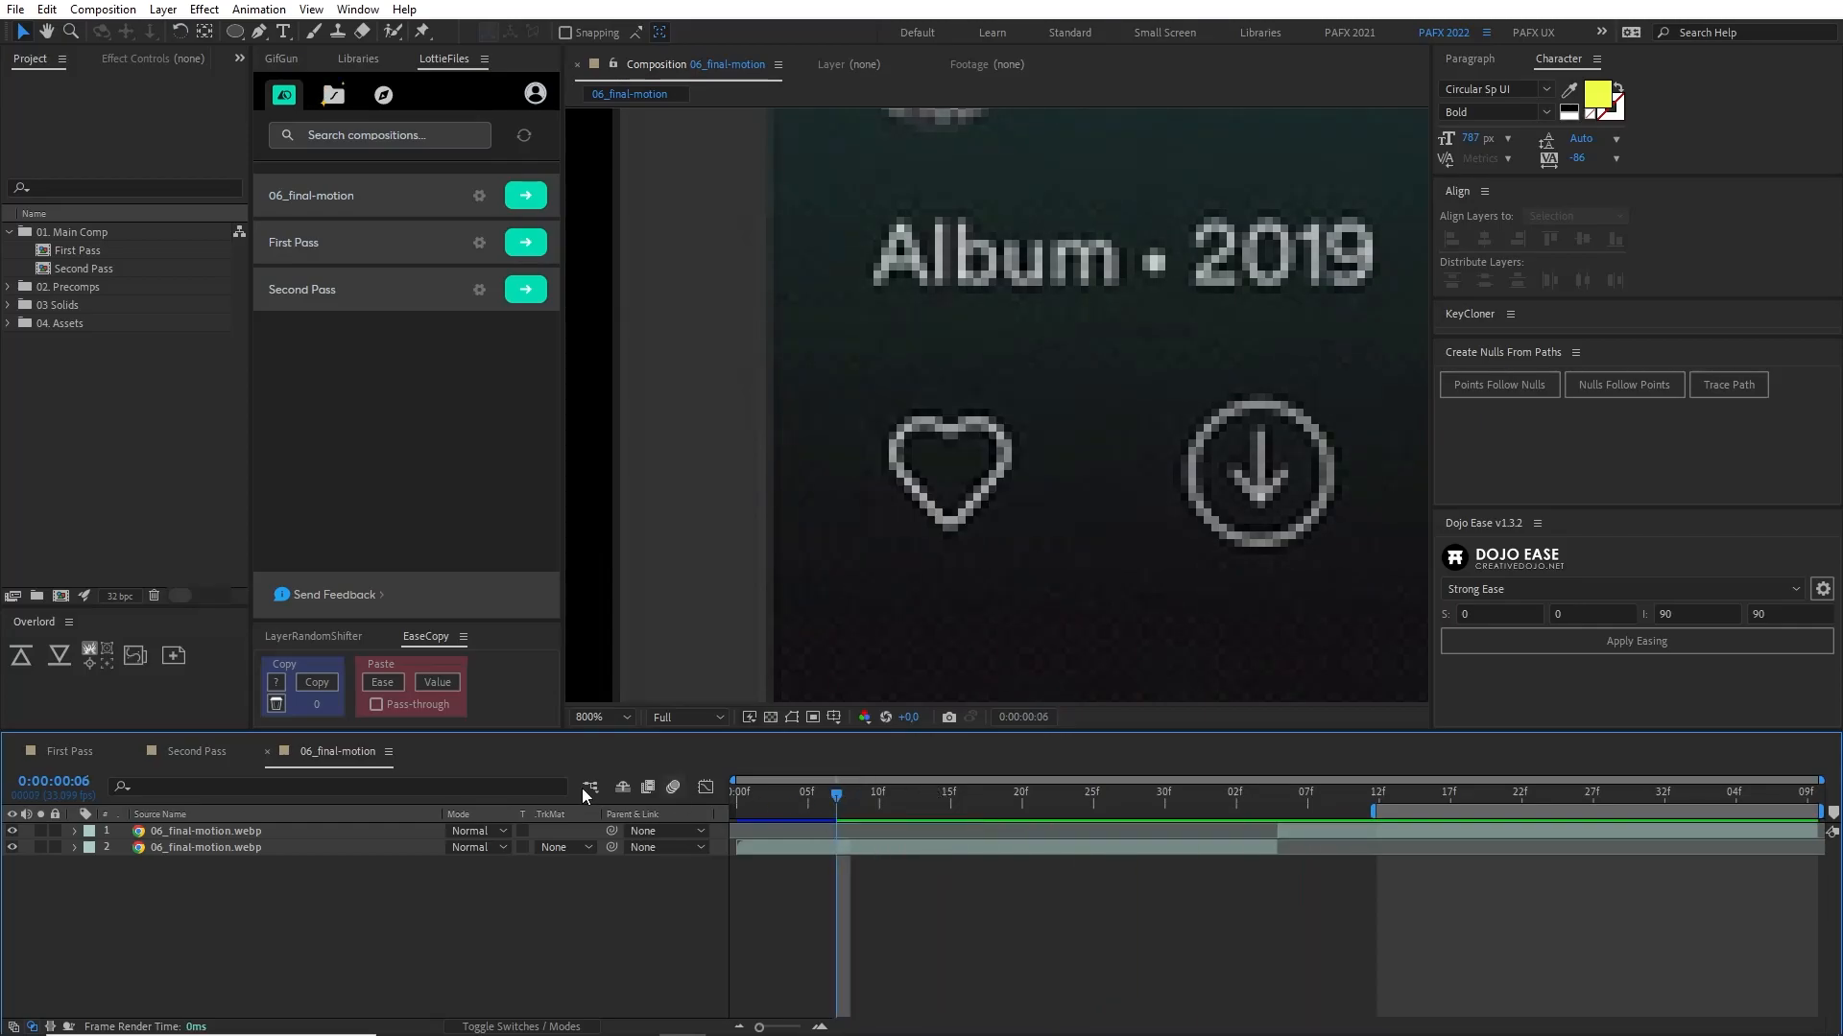
pyautogui.click(196, 752)
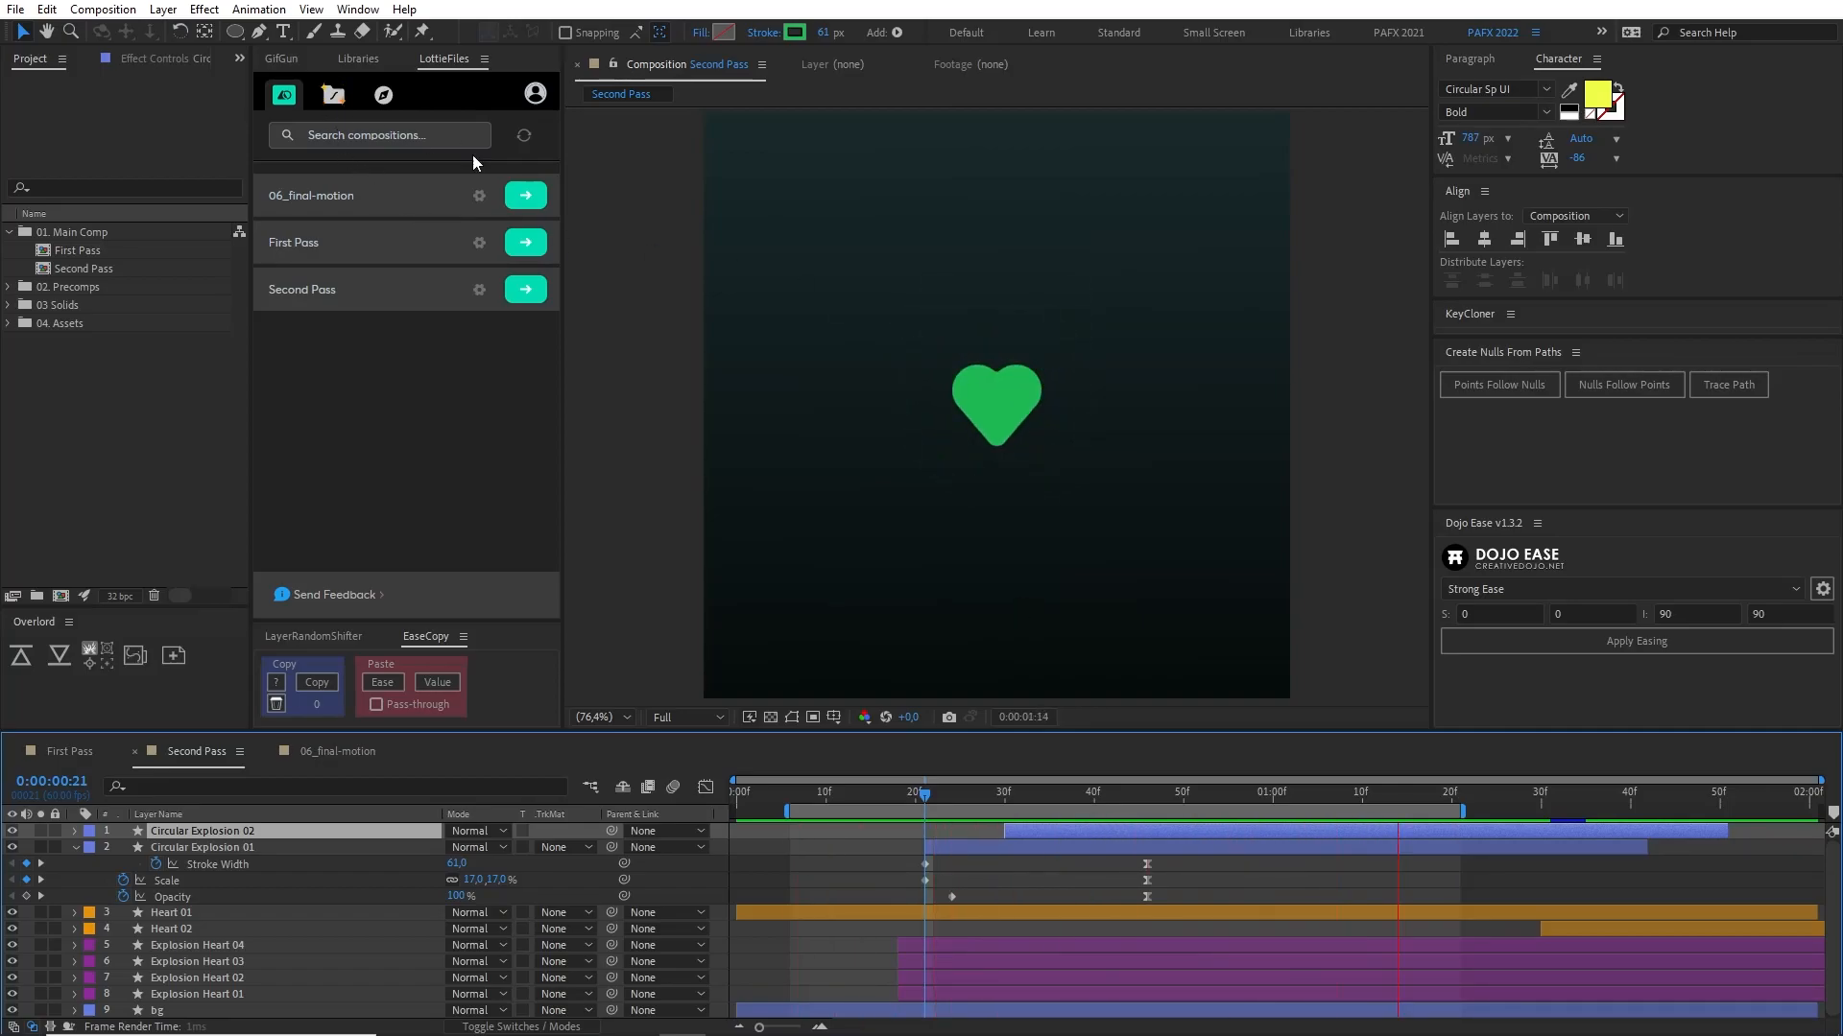
# Step: Preview the Second Pass animation in LottieFiles, return to its composition list, and scrub the timeline to frame 54
pyautogui.click(529, 289)
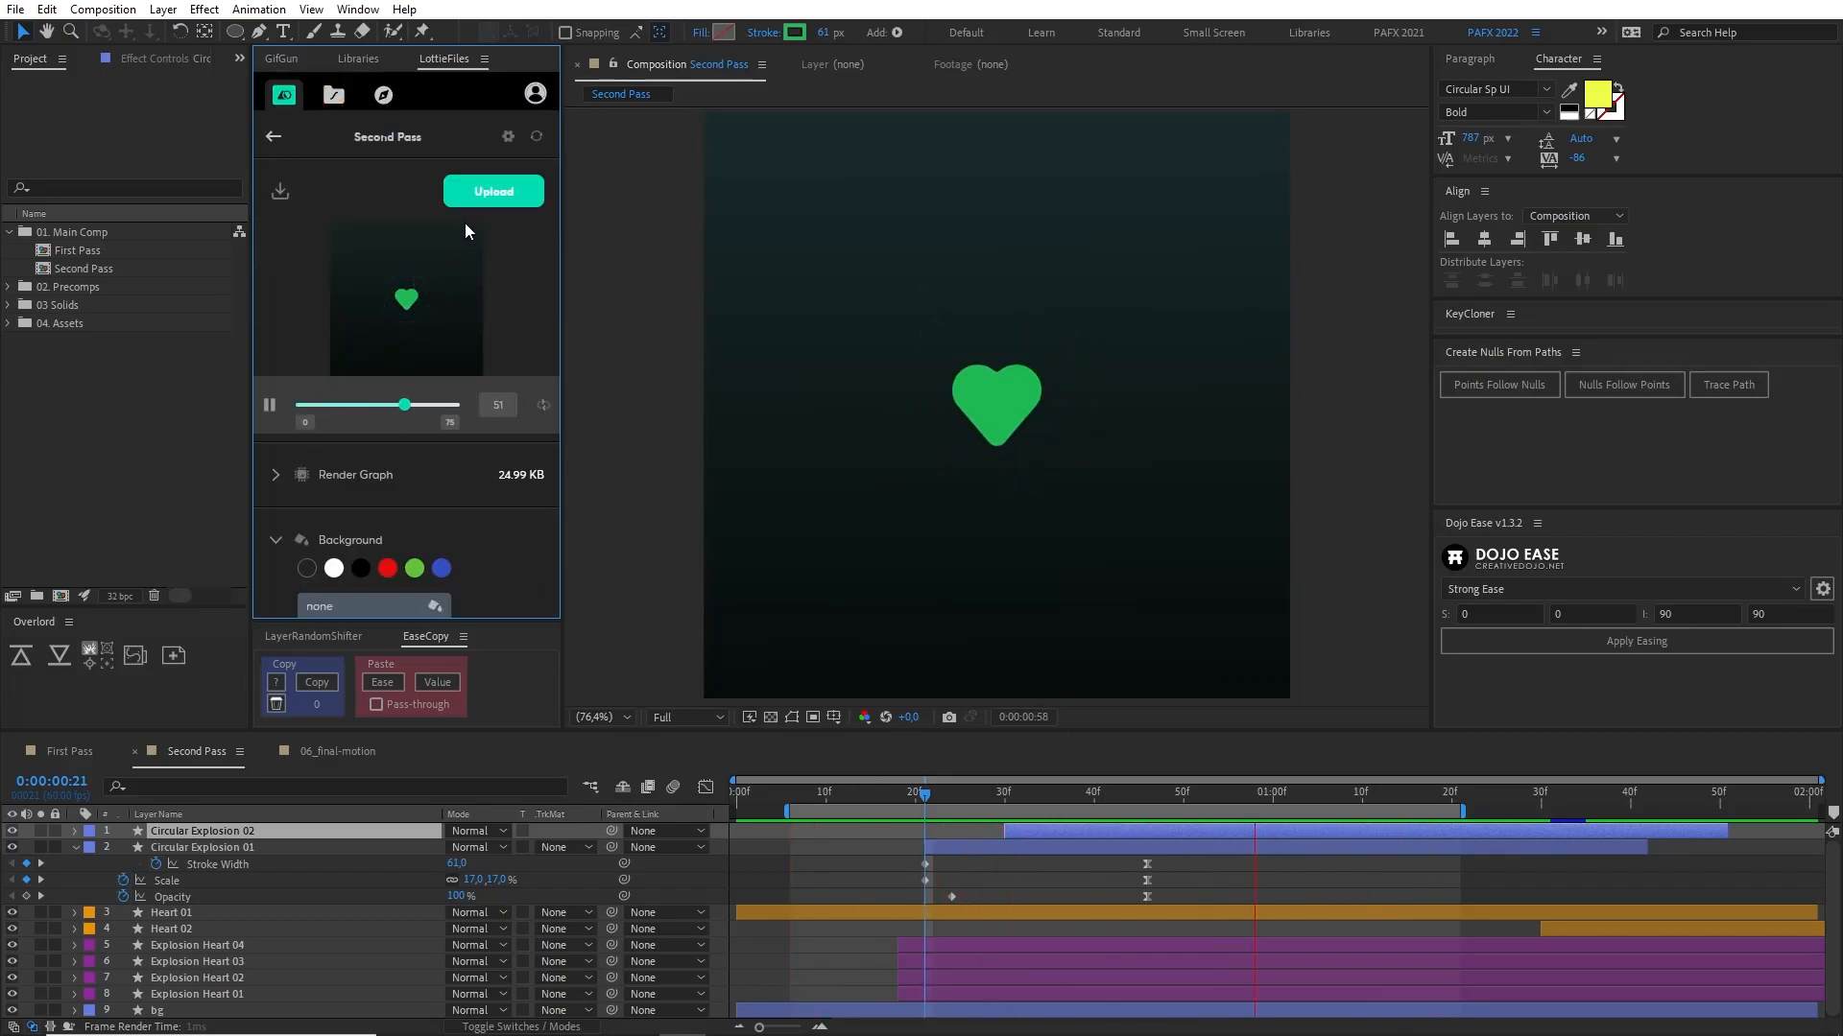
pyautogui.click(273, 137)
pyautogui.moveTo(946, 798); pyautogui.dragTo(1219, 802)
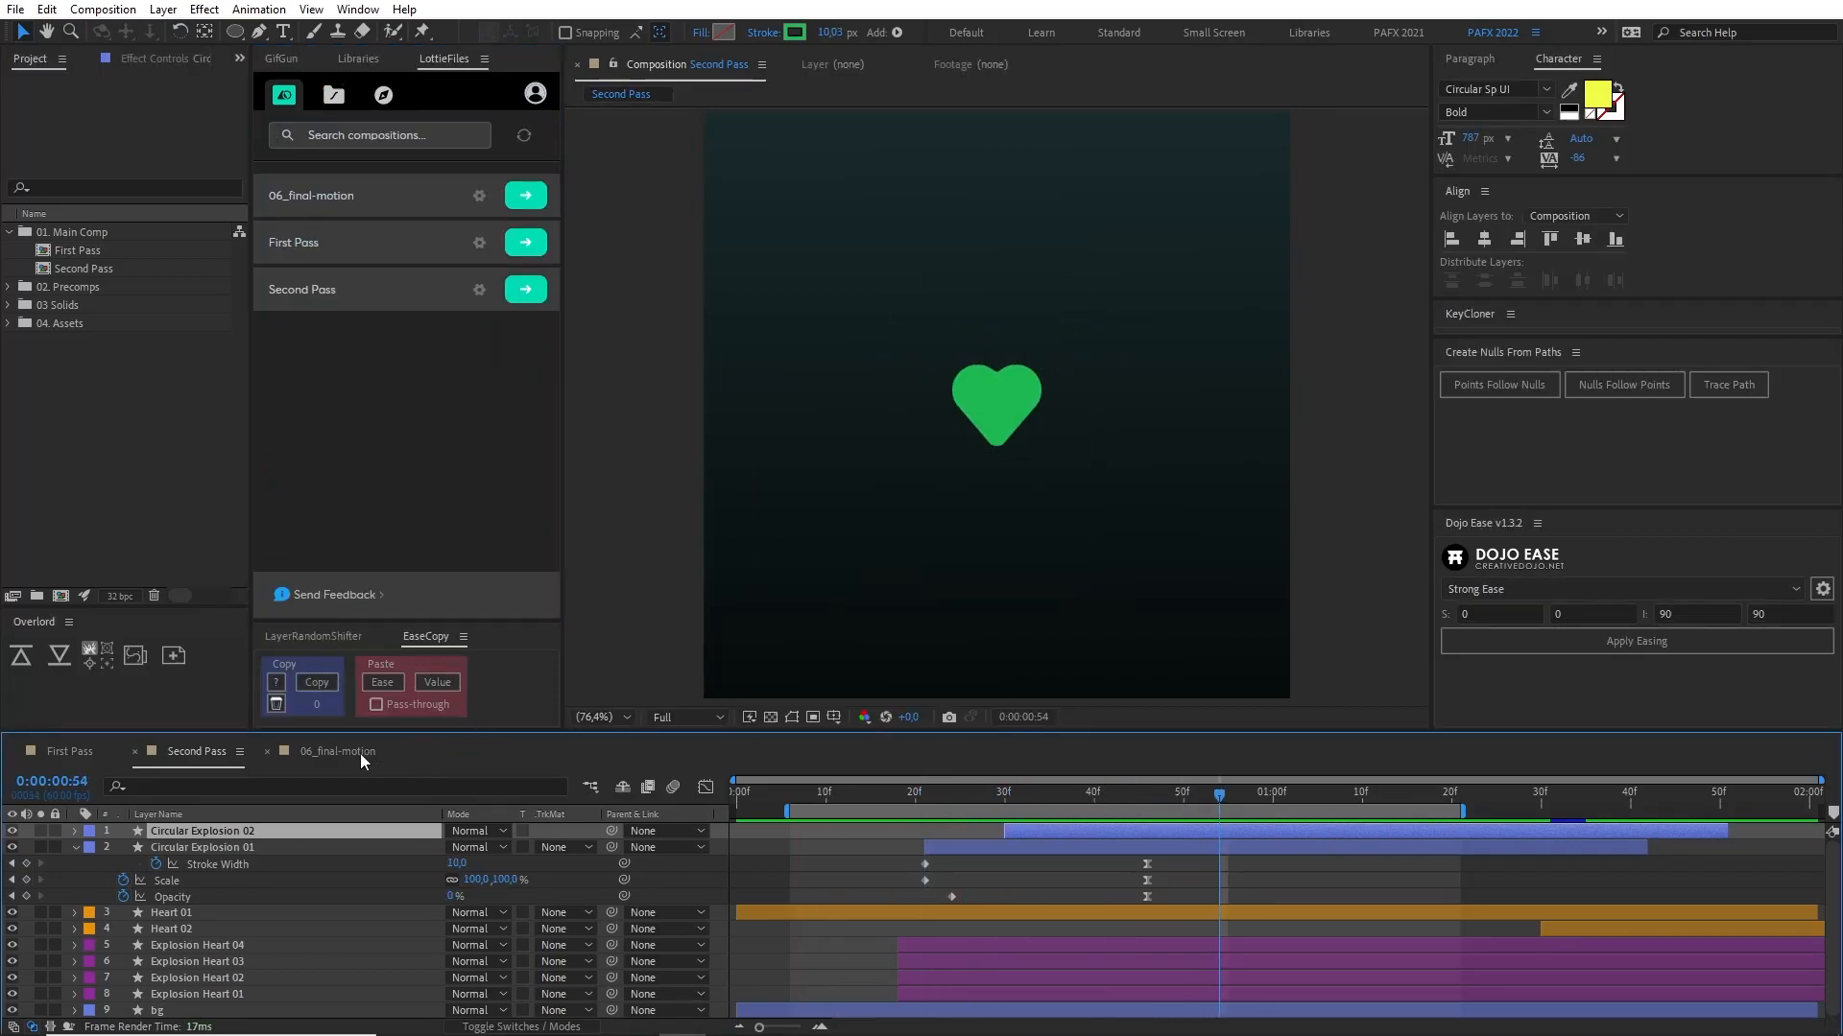
# Step: Examine the heart's change between filled and outlined near 1:21 to 1:30 in the 06_final-motion reference, and return to Second Pass
pyautogui.click(362, 753)
pyautogui.click(1420, 792)
pyautogui.press('space')
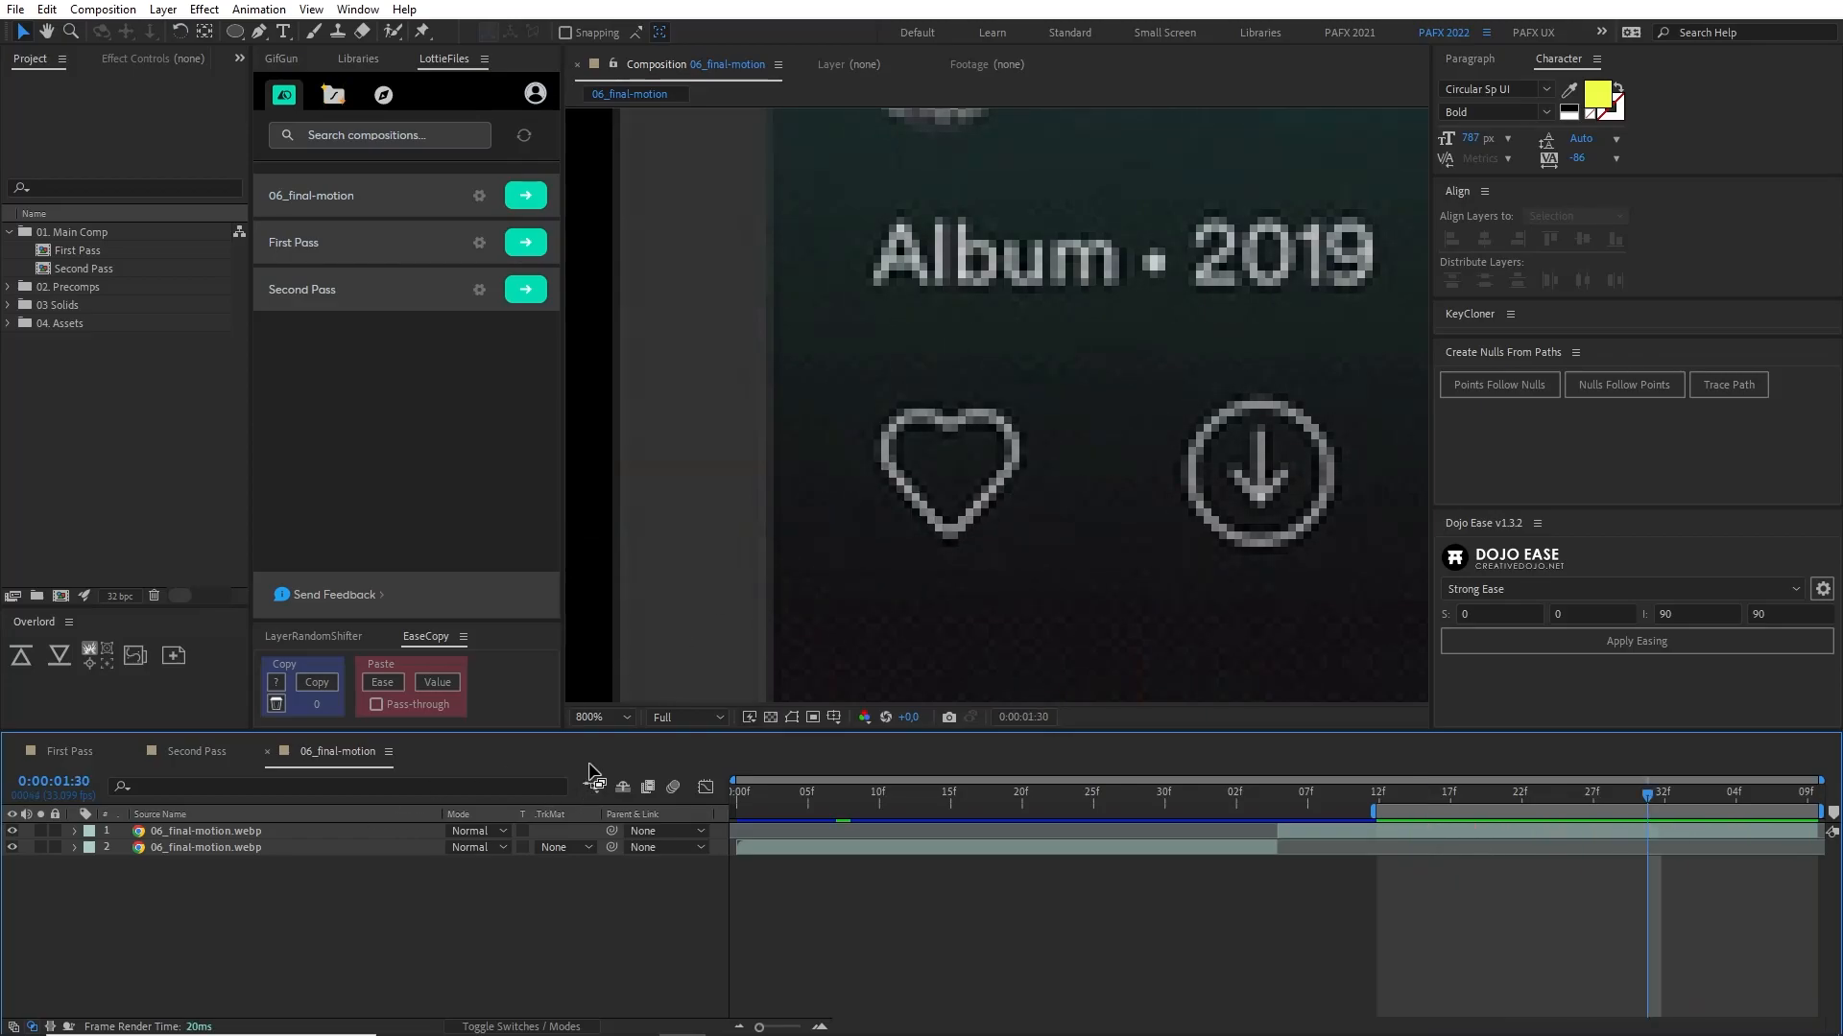
pyautogui.scroll(1, 922, 531)
pyautogui.moveTo(1030, 481); pyautogui.dragTo(1161, 379)
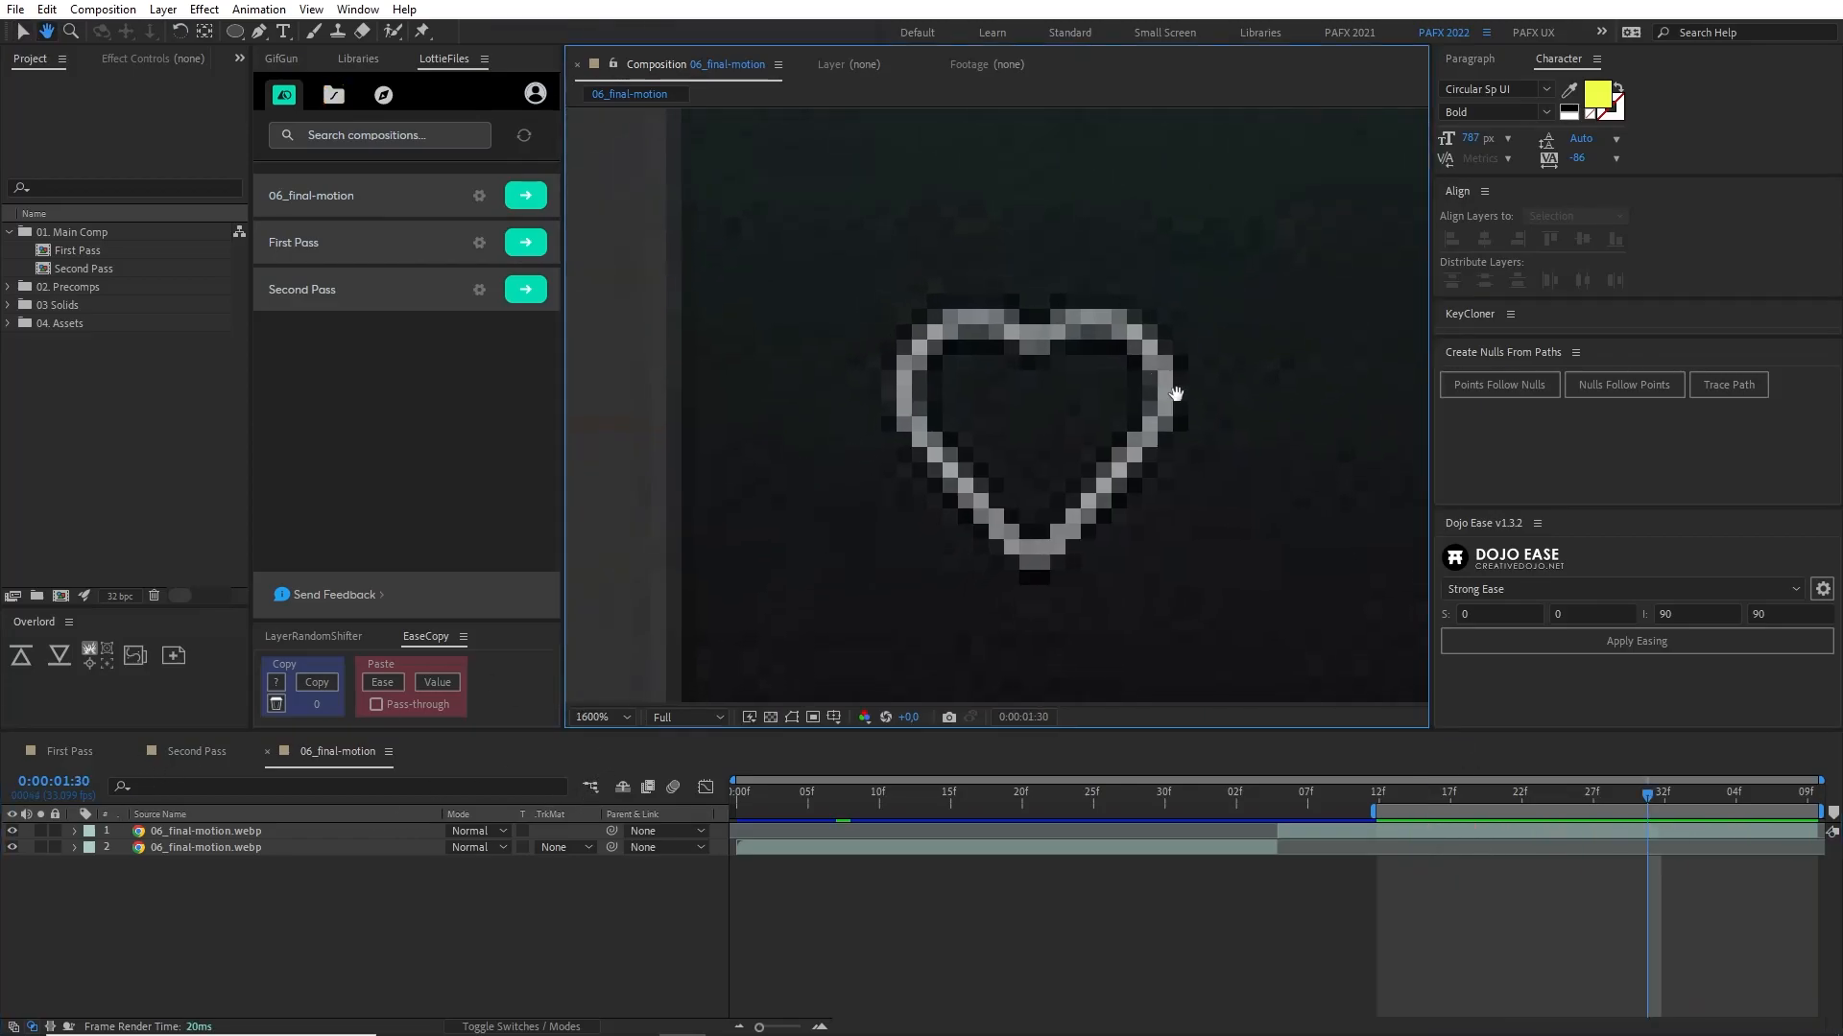
pyautogui.moveTo(1598, 785); pyautogui.dragTo(1493, 871)
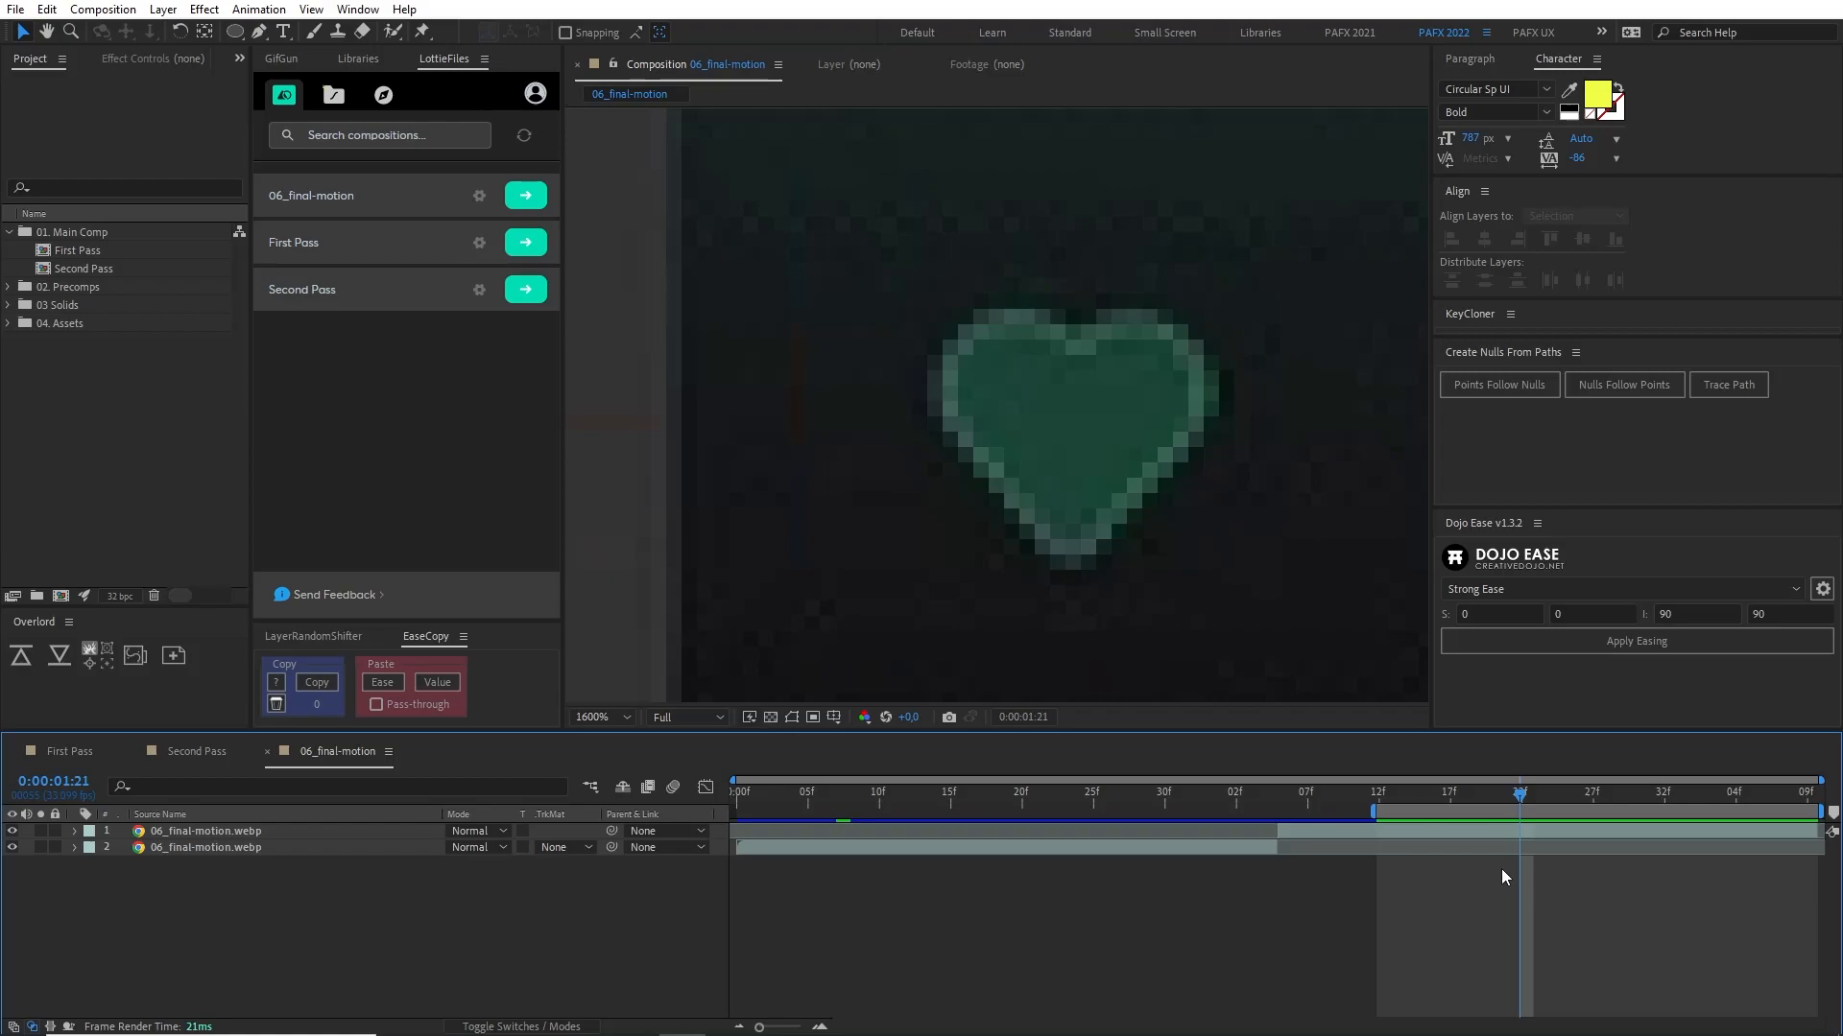
pyautogui.scroll(-1, 1206, 545)
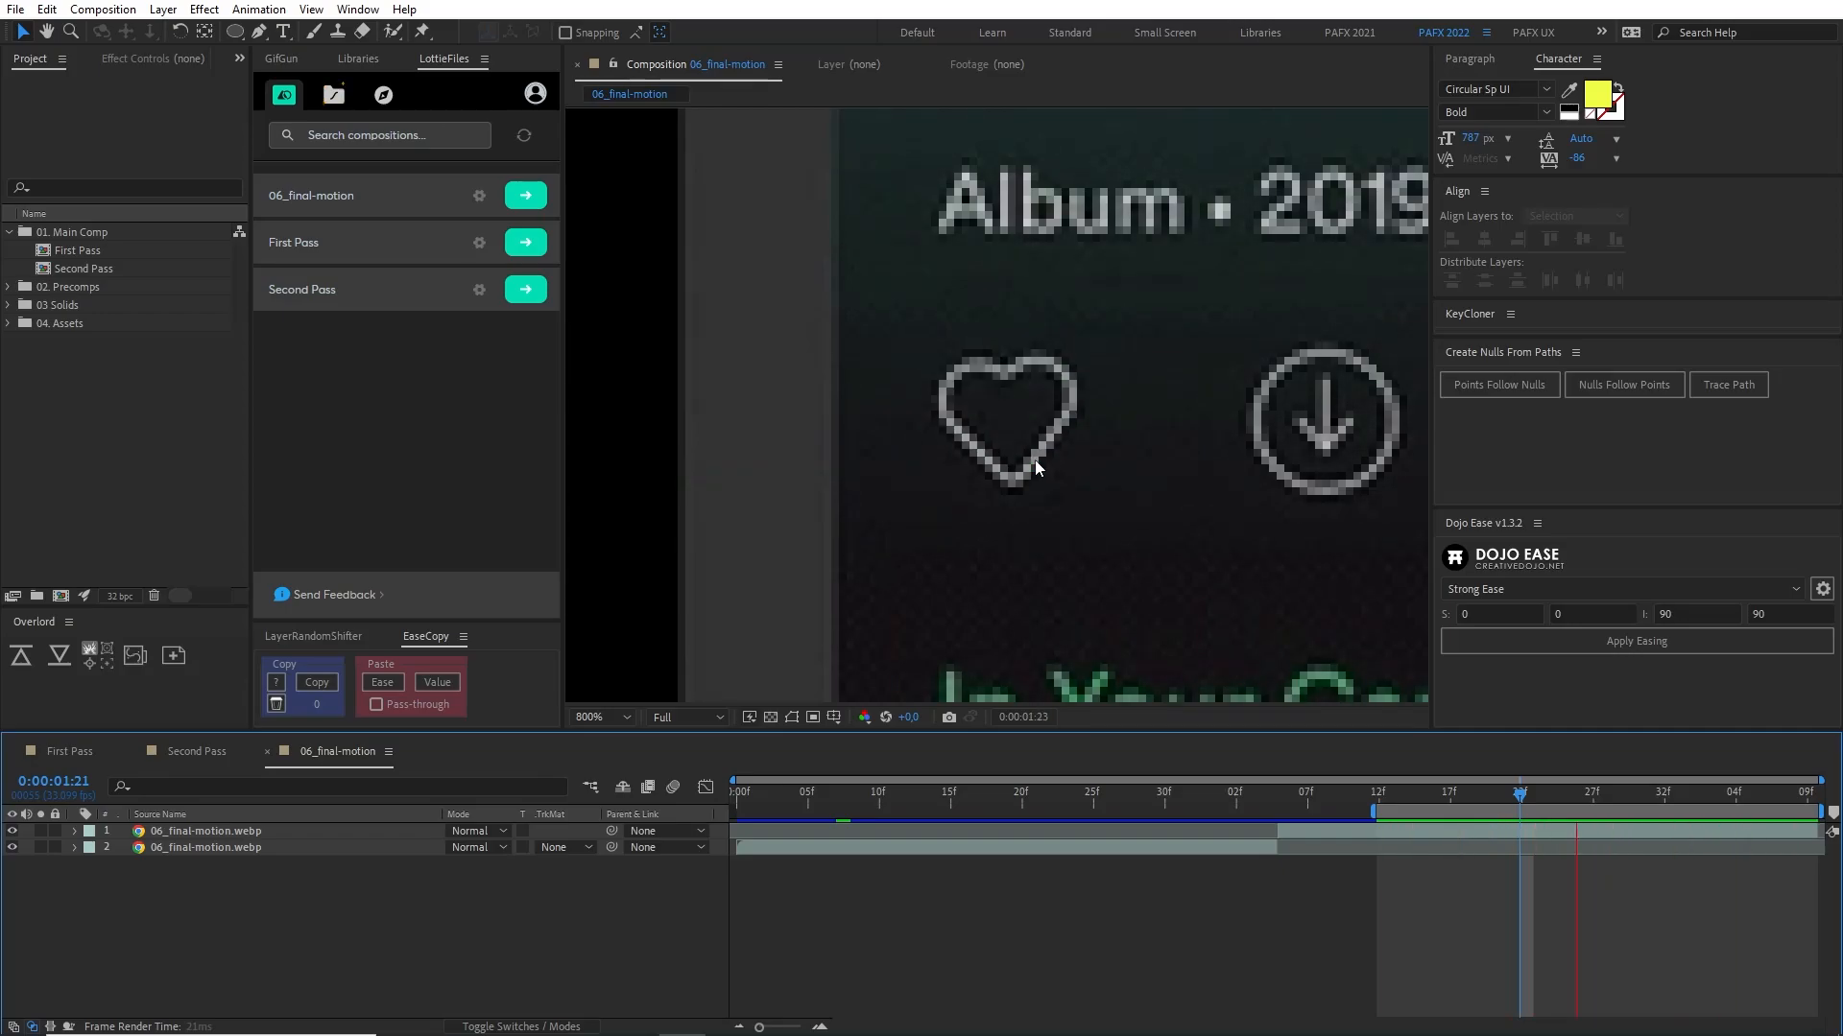
pyautogui.click(211, 752)
pyautogui.click(212, 751)
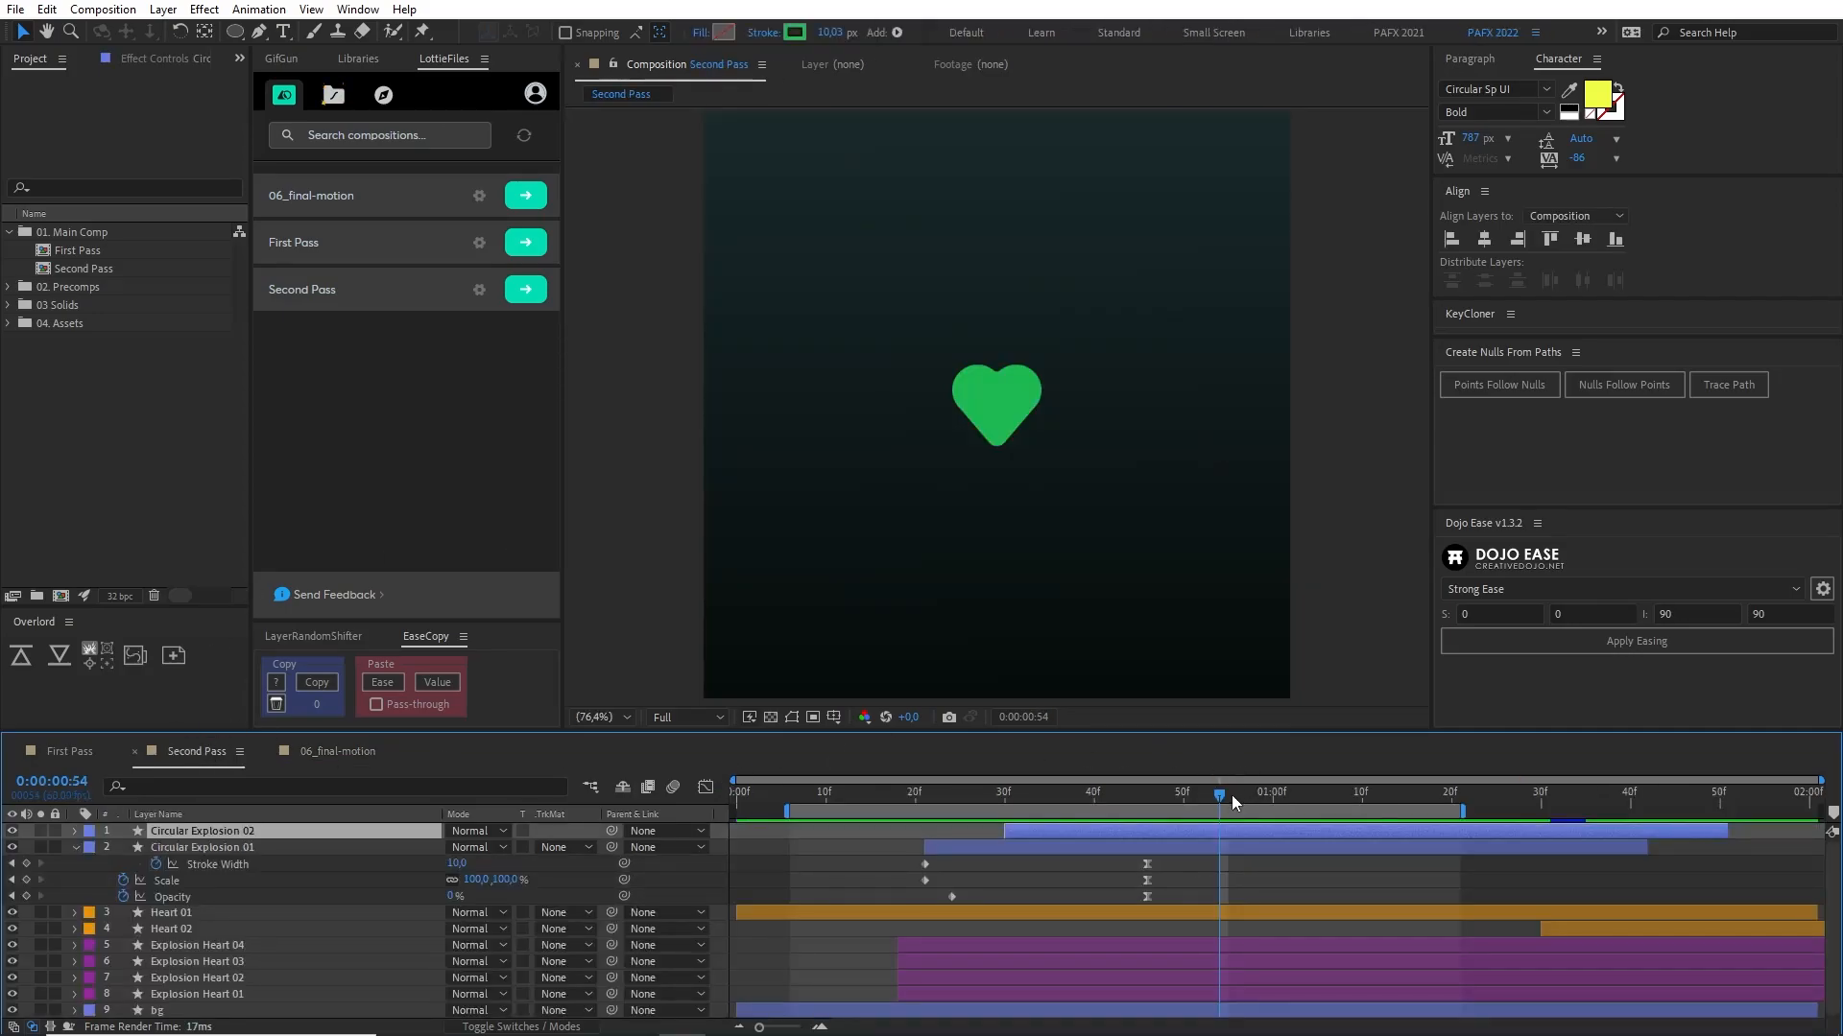
# Step: Add a null object at 1:30 and place it at the bottom tip of the heart
pyautogui.moveTo(1540, 809)
pyautogui.mouseDown()
pyautogui.moveTo(1609, 809)
pyautogui.moveTo(1511, 809)
pyautogui.moveTo(1551, 810)
pyautogui.mouseUp()
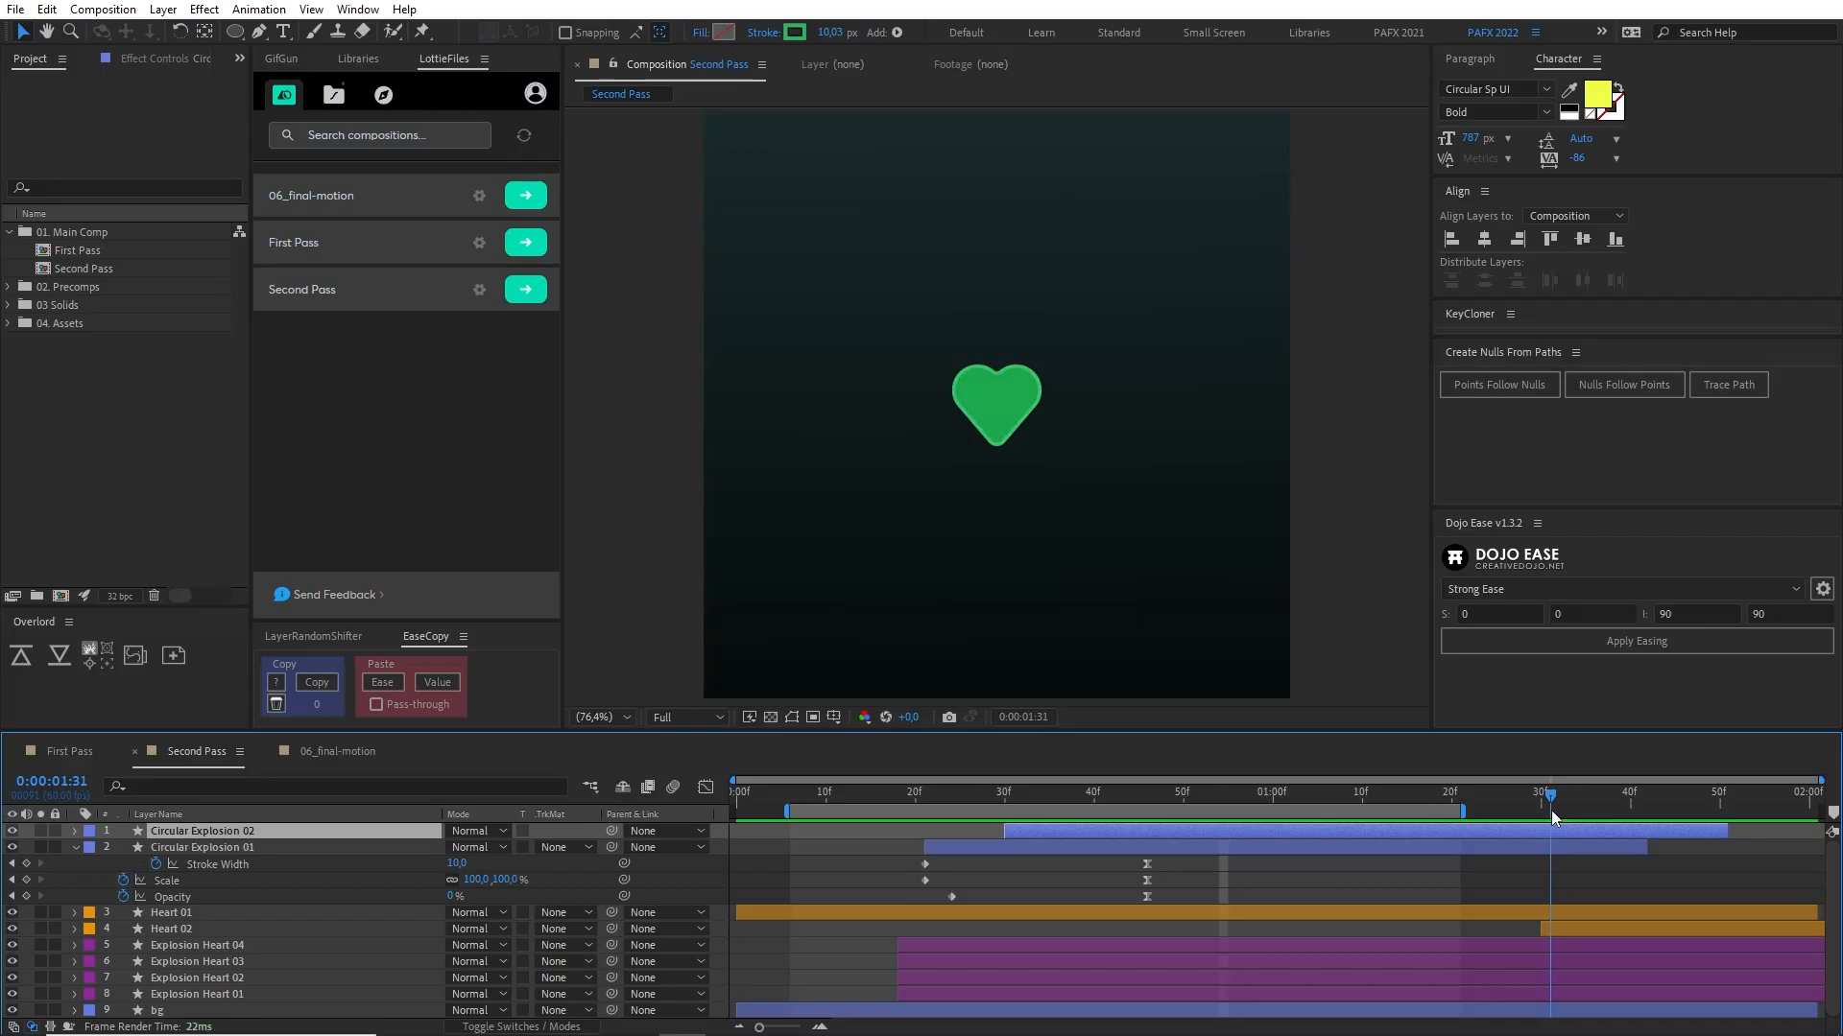
pyautogui.scroll(3, 989, 604)
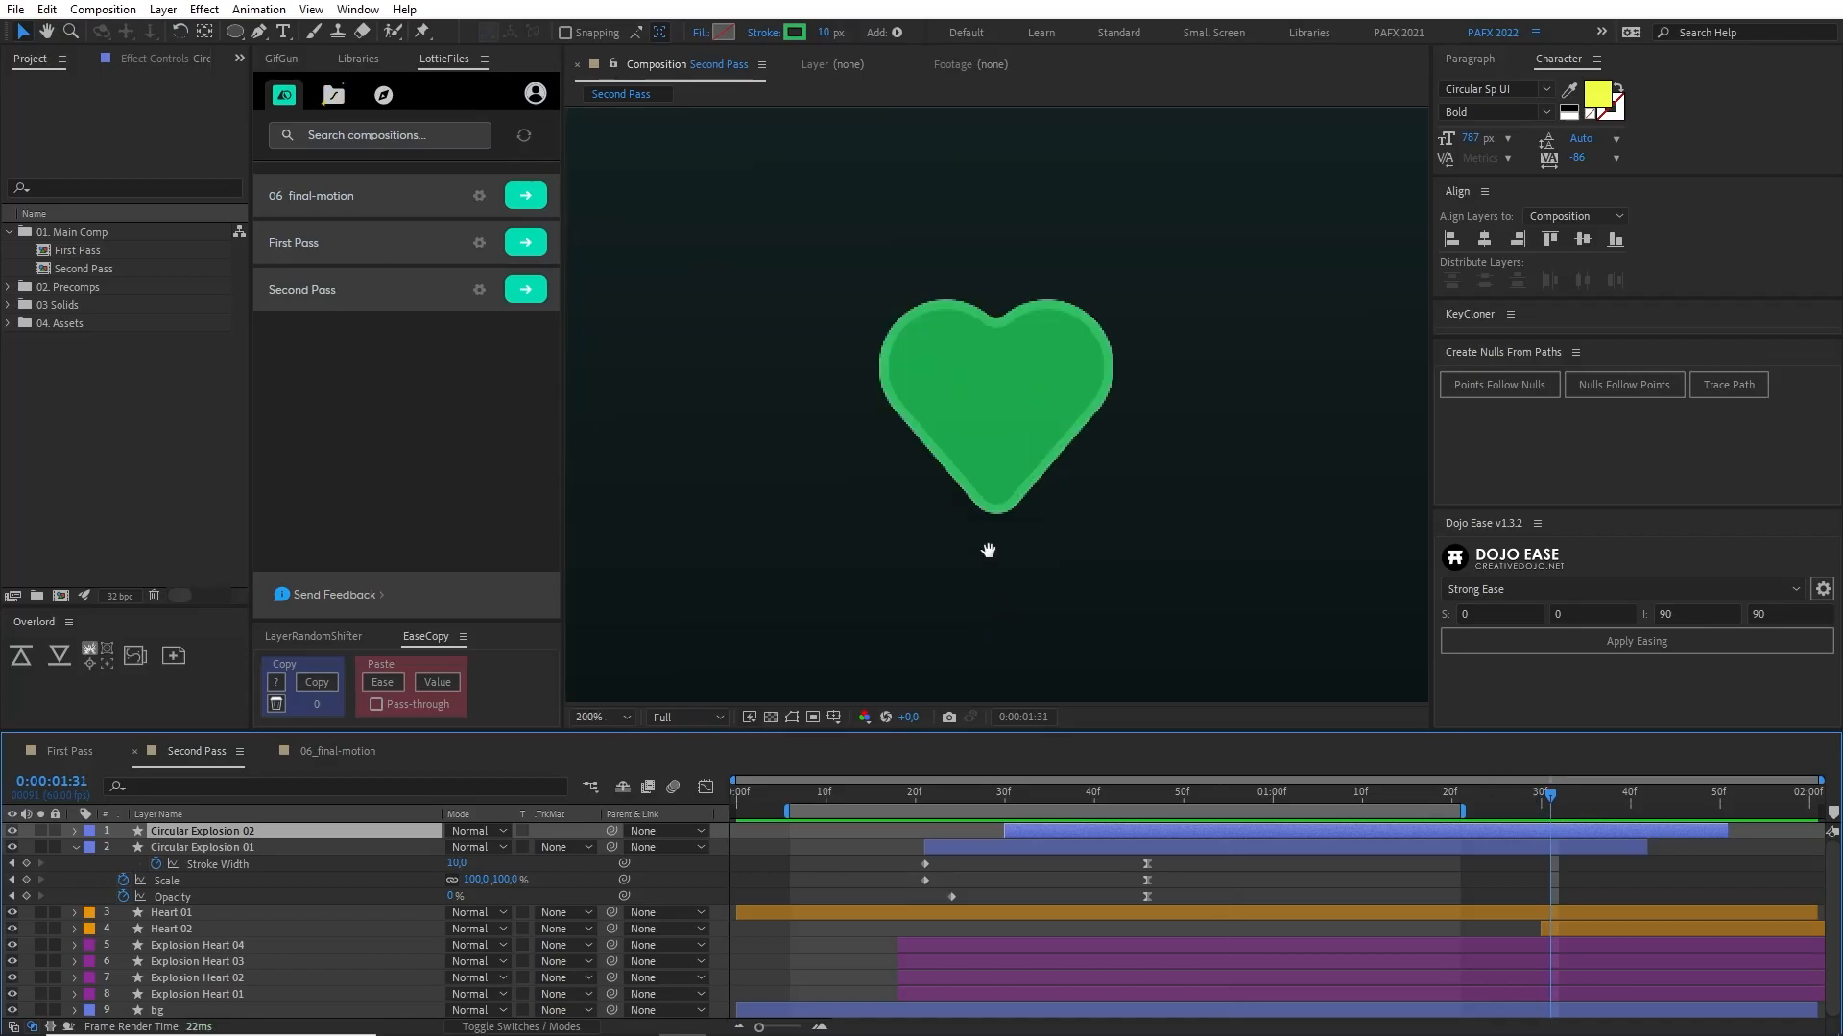
pyautogui.press('pageup')
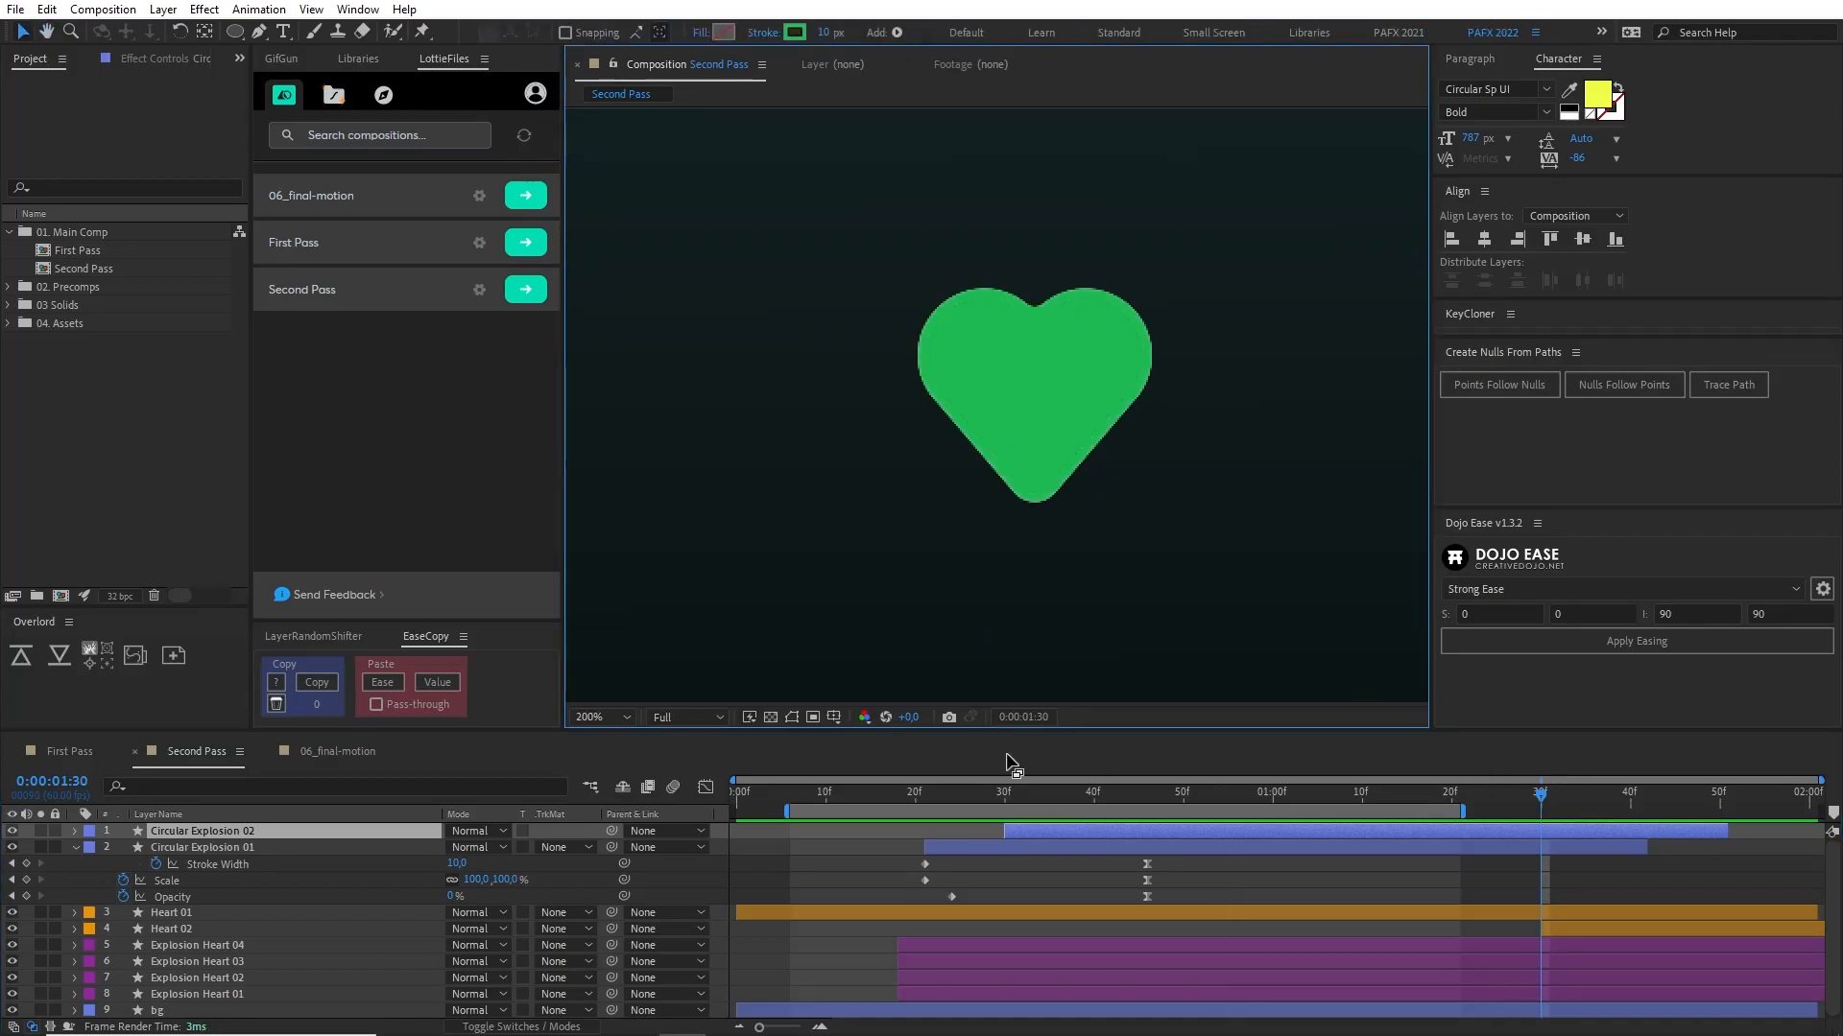
pyautogui.scroll(-2, 1037, 534)
pyautogui.press('h')
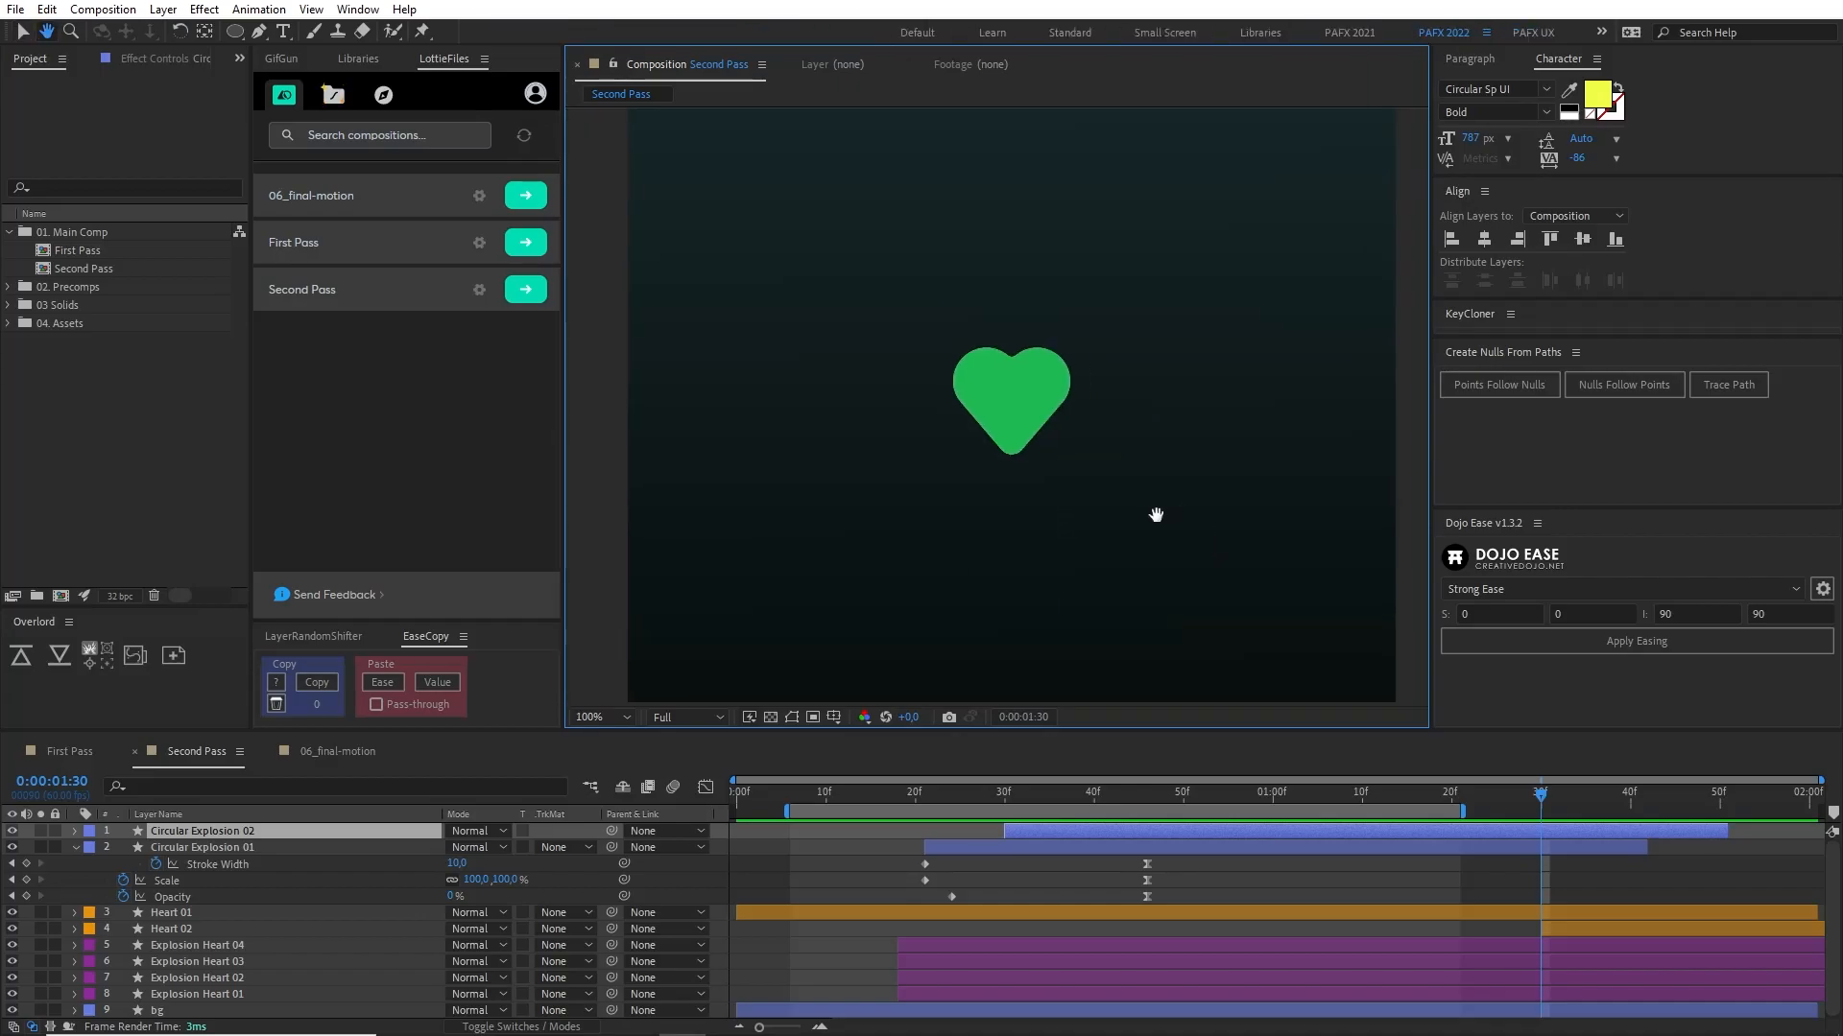
pyautogui.press('v')
pyautogui.hotkey('ctrl', 'alt', 'shift', 'y')
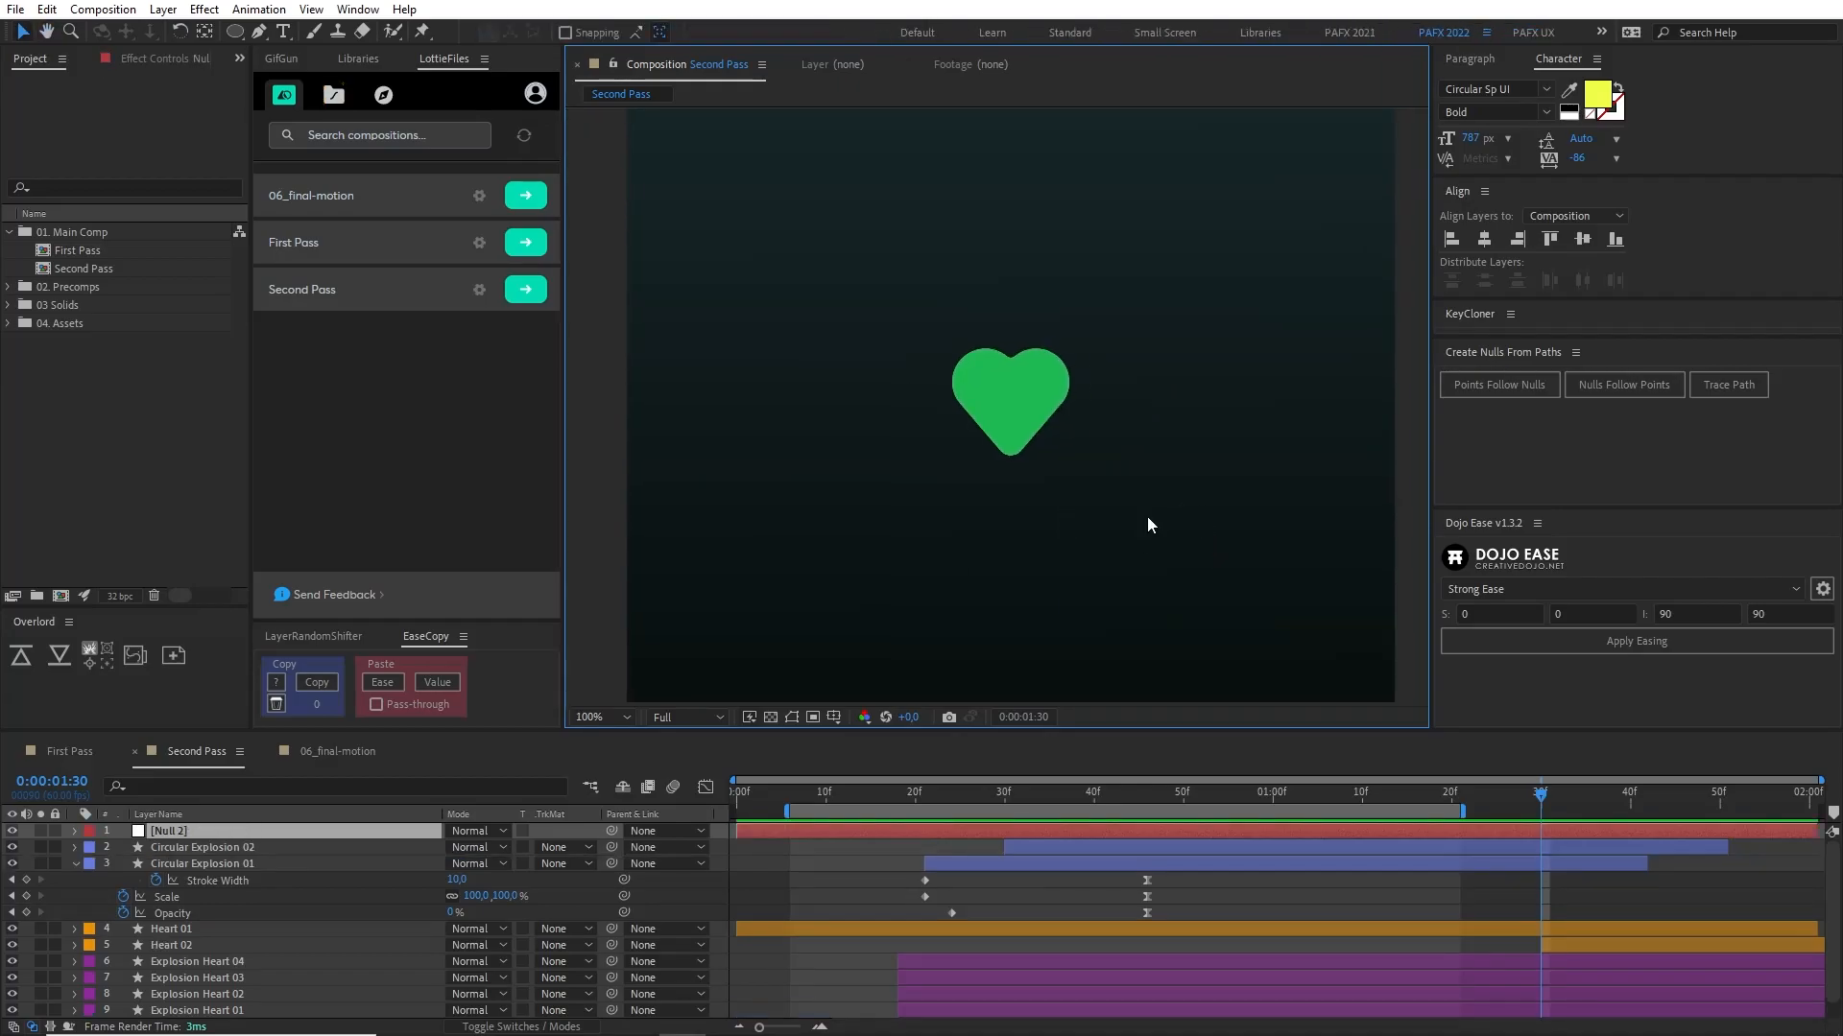
pyautogui.scroll(4, 1011, 422)
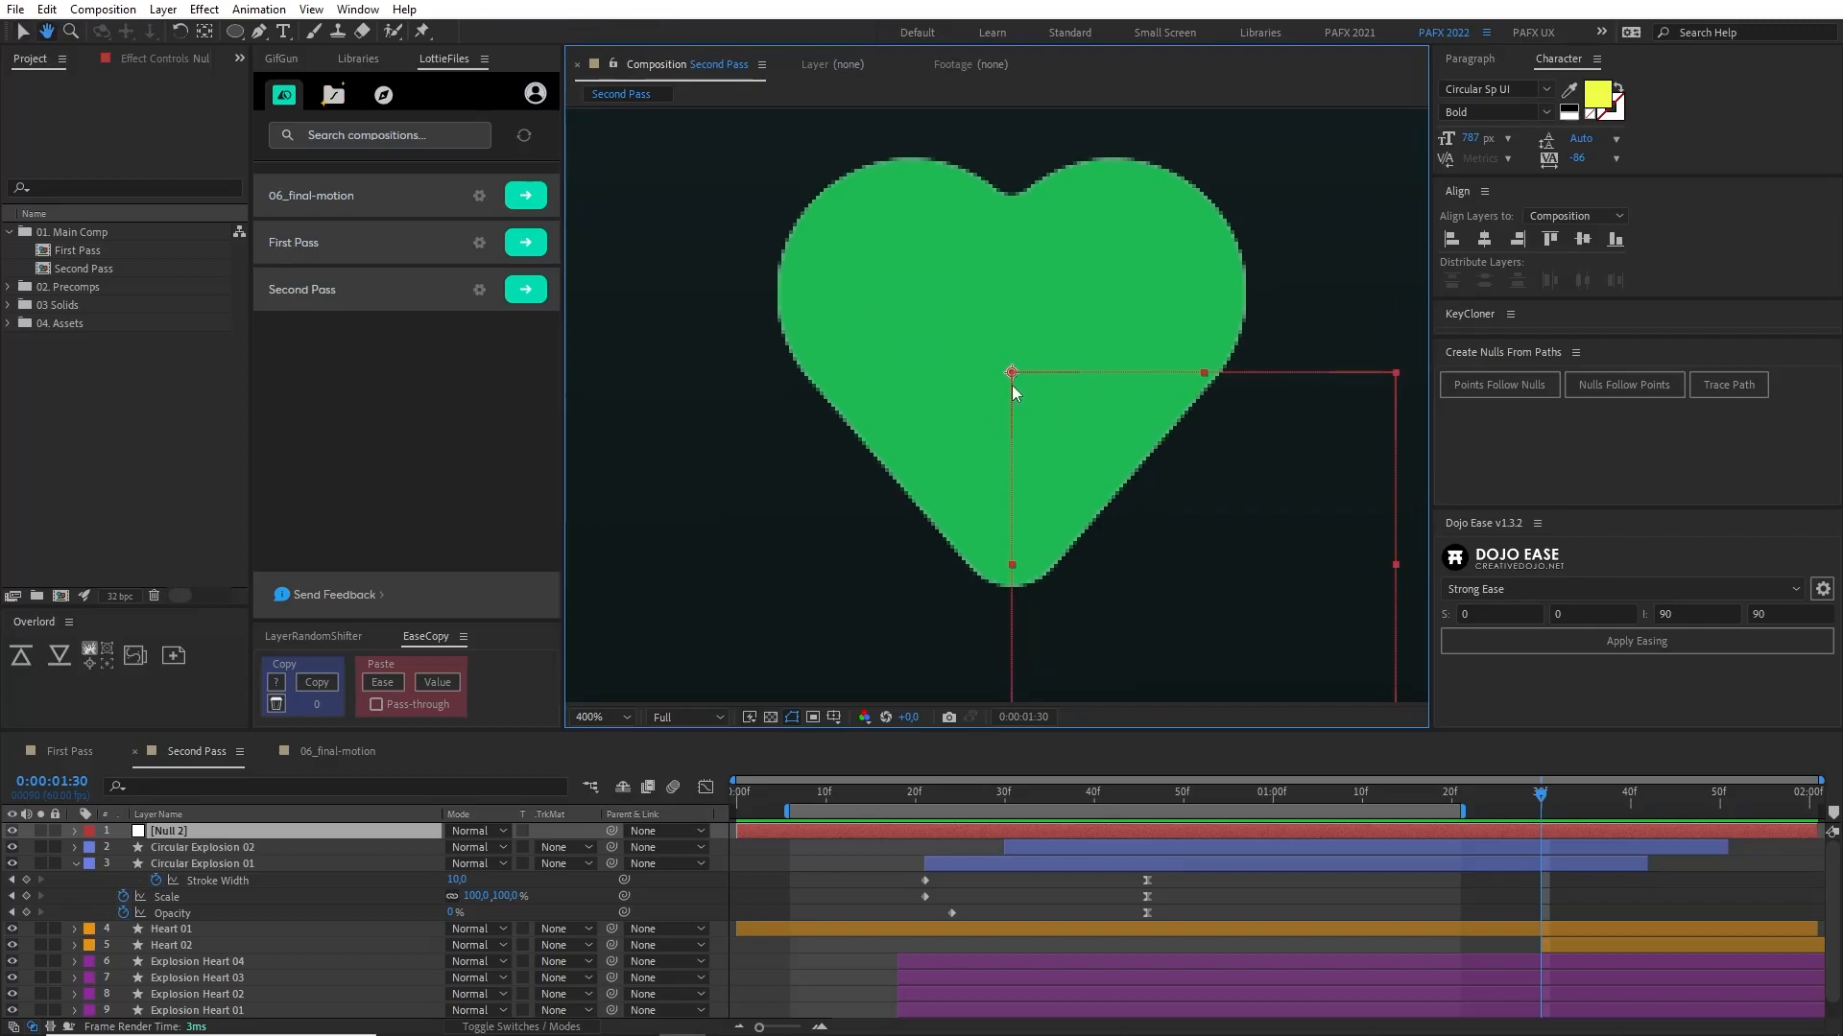
pyautogui.moveTo(1046, 443); pyautogui.dragTo(1046, 592)
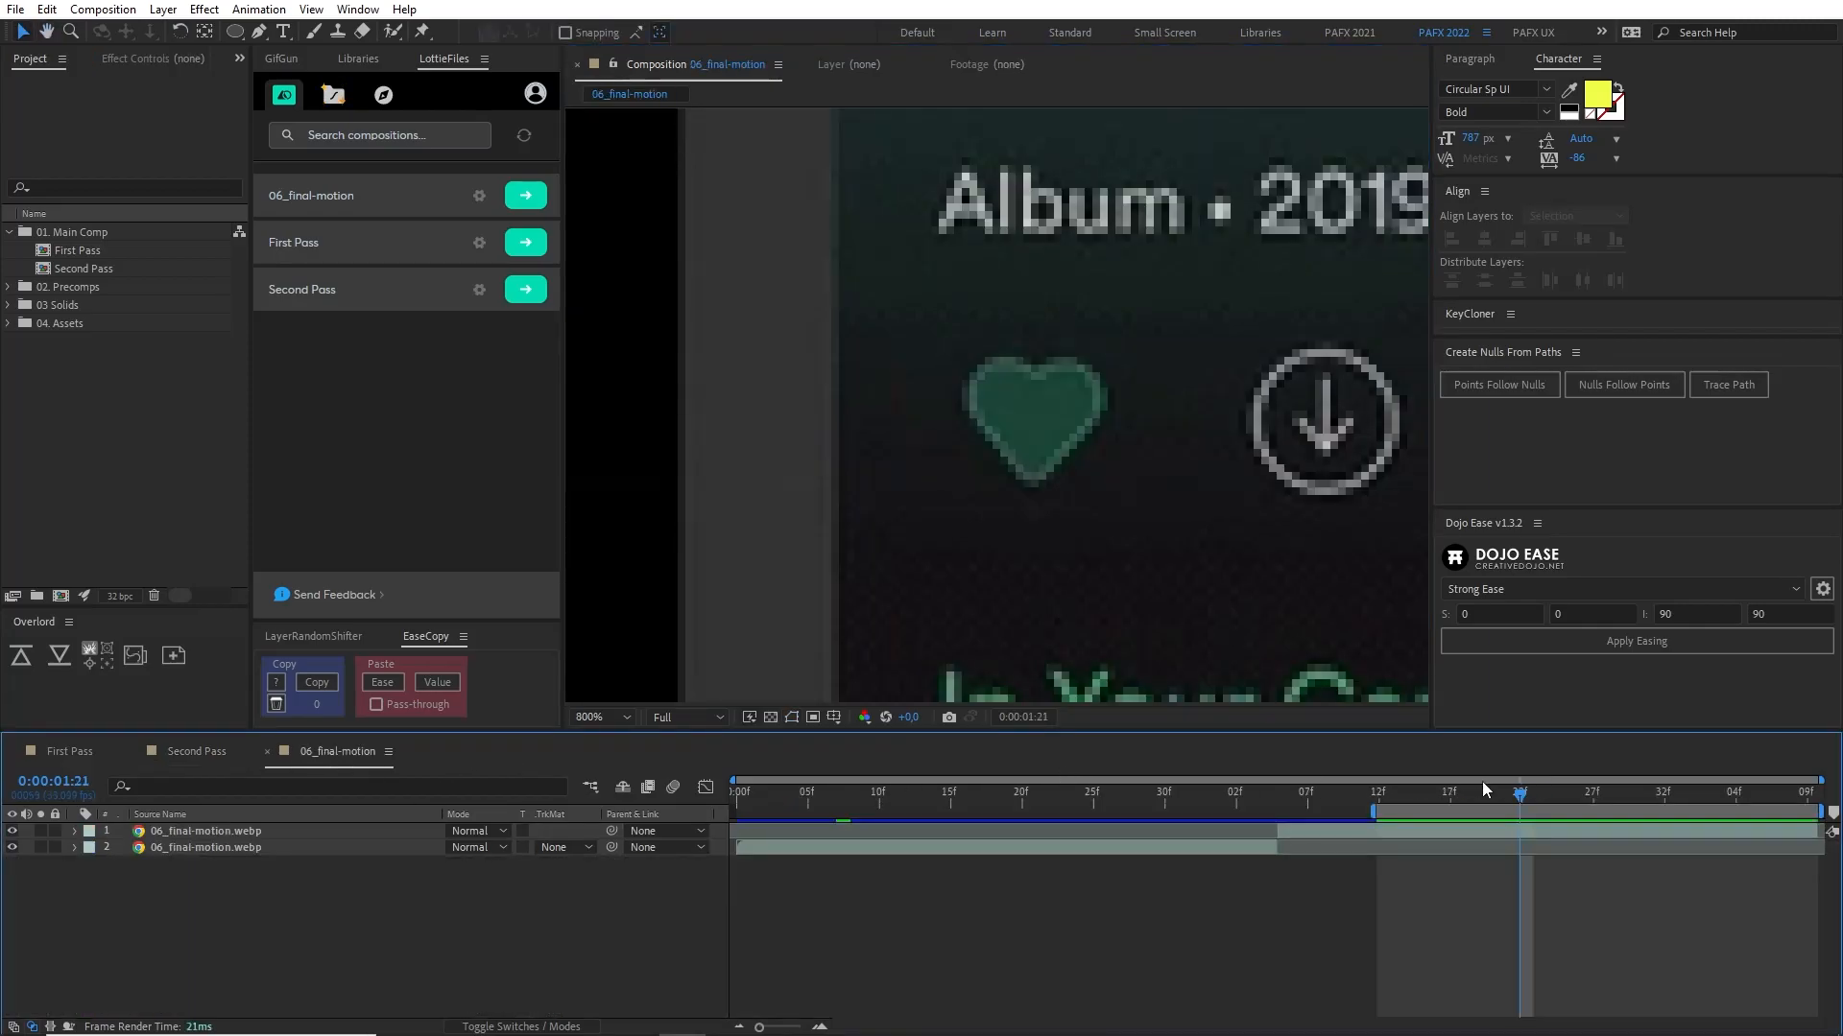
# Step: Examine the heart's movement around 1:20 to 1:22 in the 06_final-motion reference, and return to Second Pass
pyautogui.scroll(1, 1024, 543)
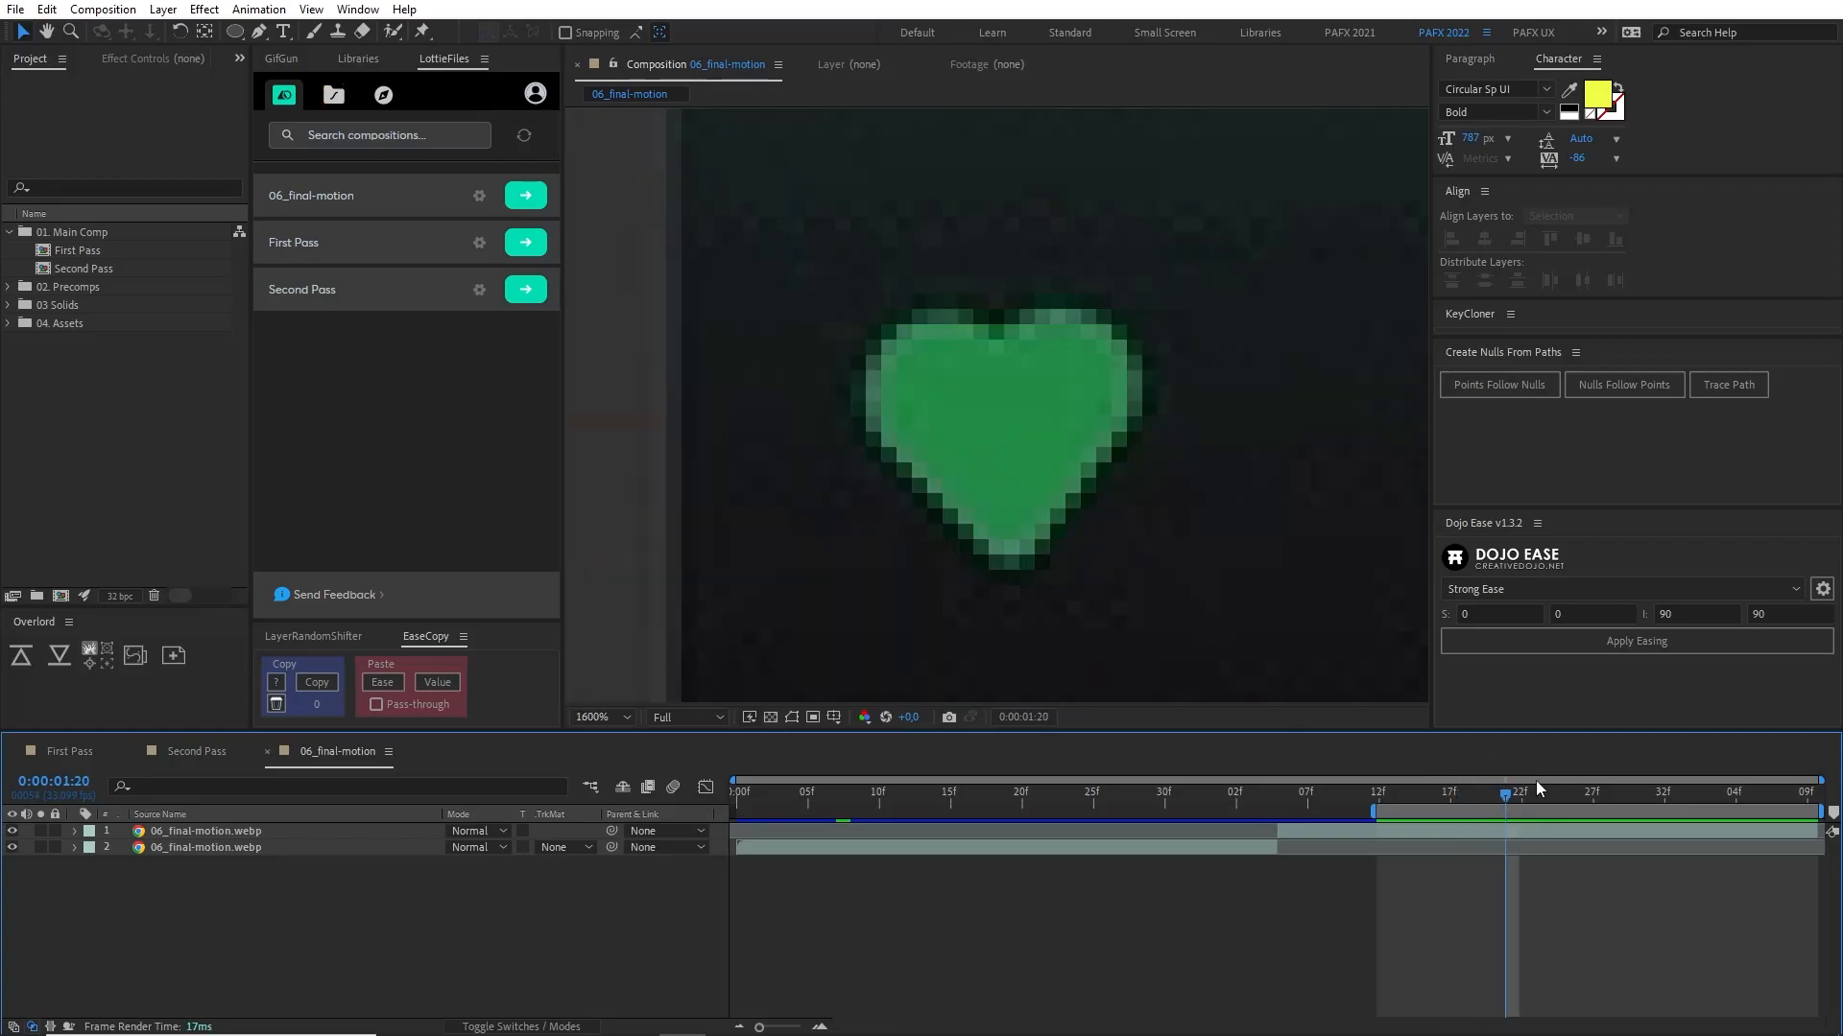
pyautogui.moveTo(1532, 812)
pyautogui.mouseDown()
pyautogui.moveTo(1511, 802)
pyautogui.moveTo(1598, 828)
pyautogui.moveTo(1533, 821)
pyautogui.mouseUp()
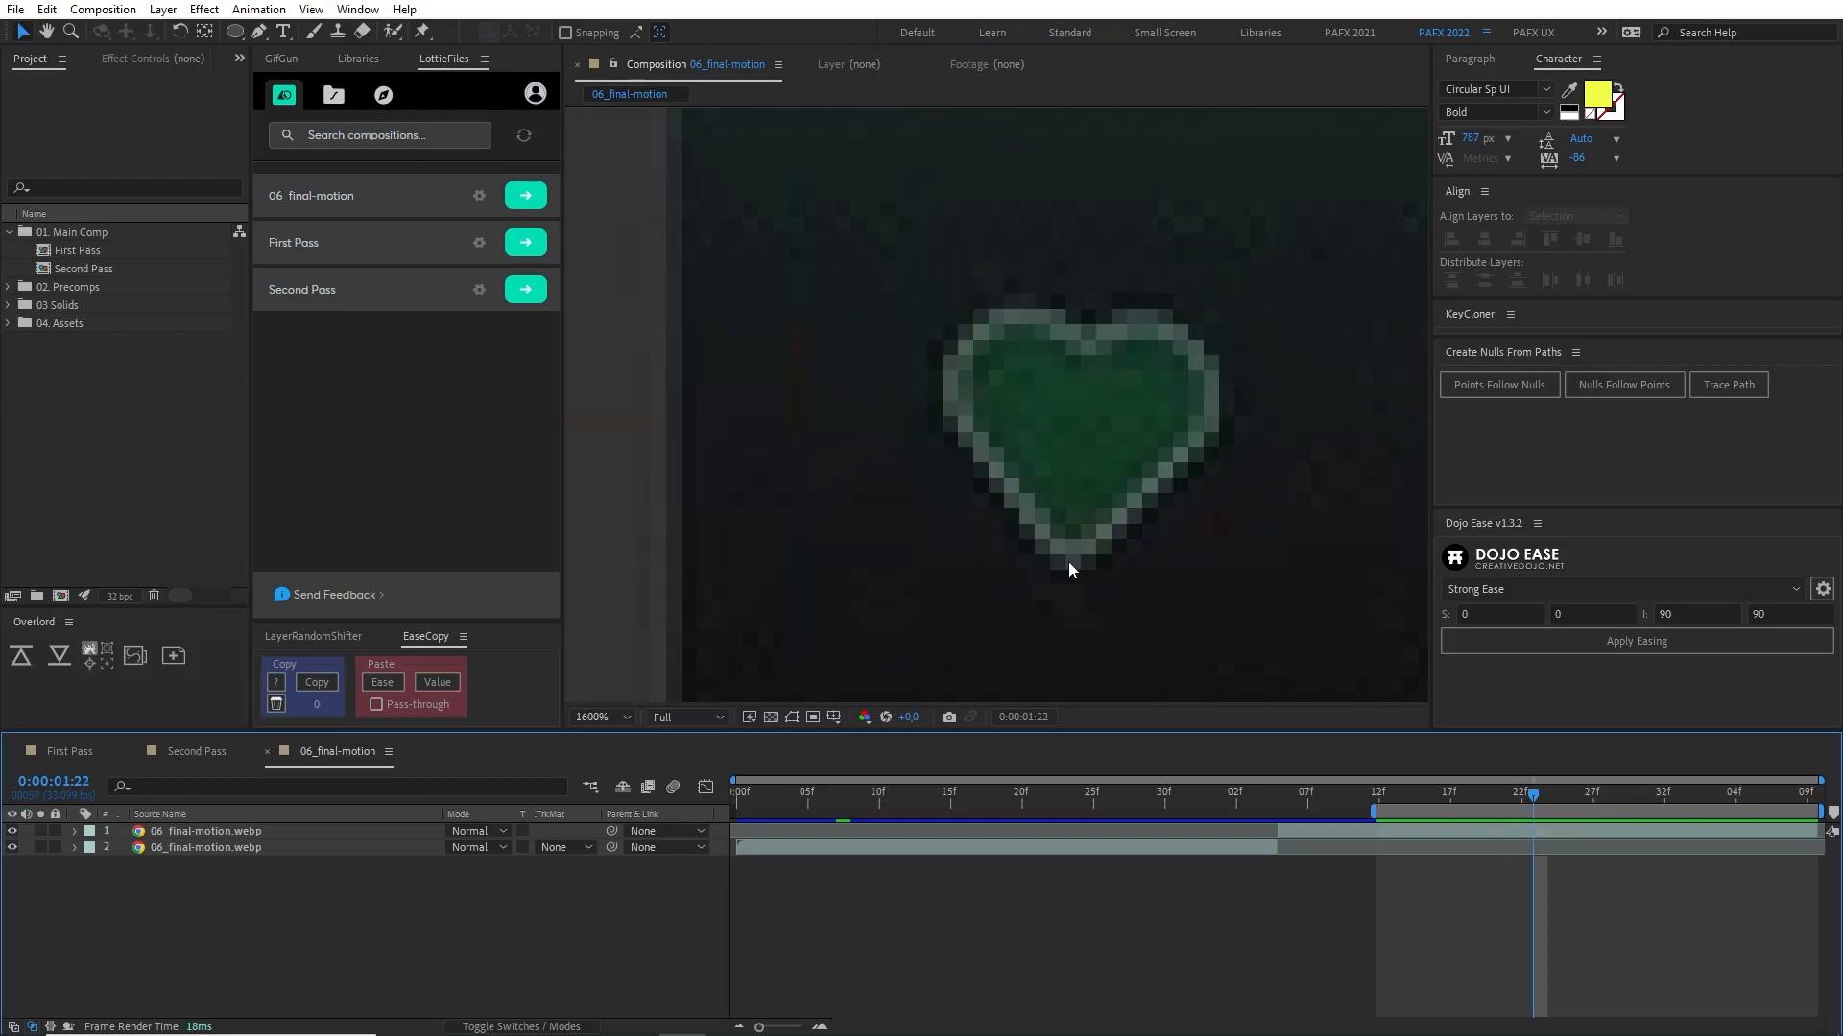
pyautogui.click(158, 763)
pyautogui.scroll(-4, 901, 424)
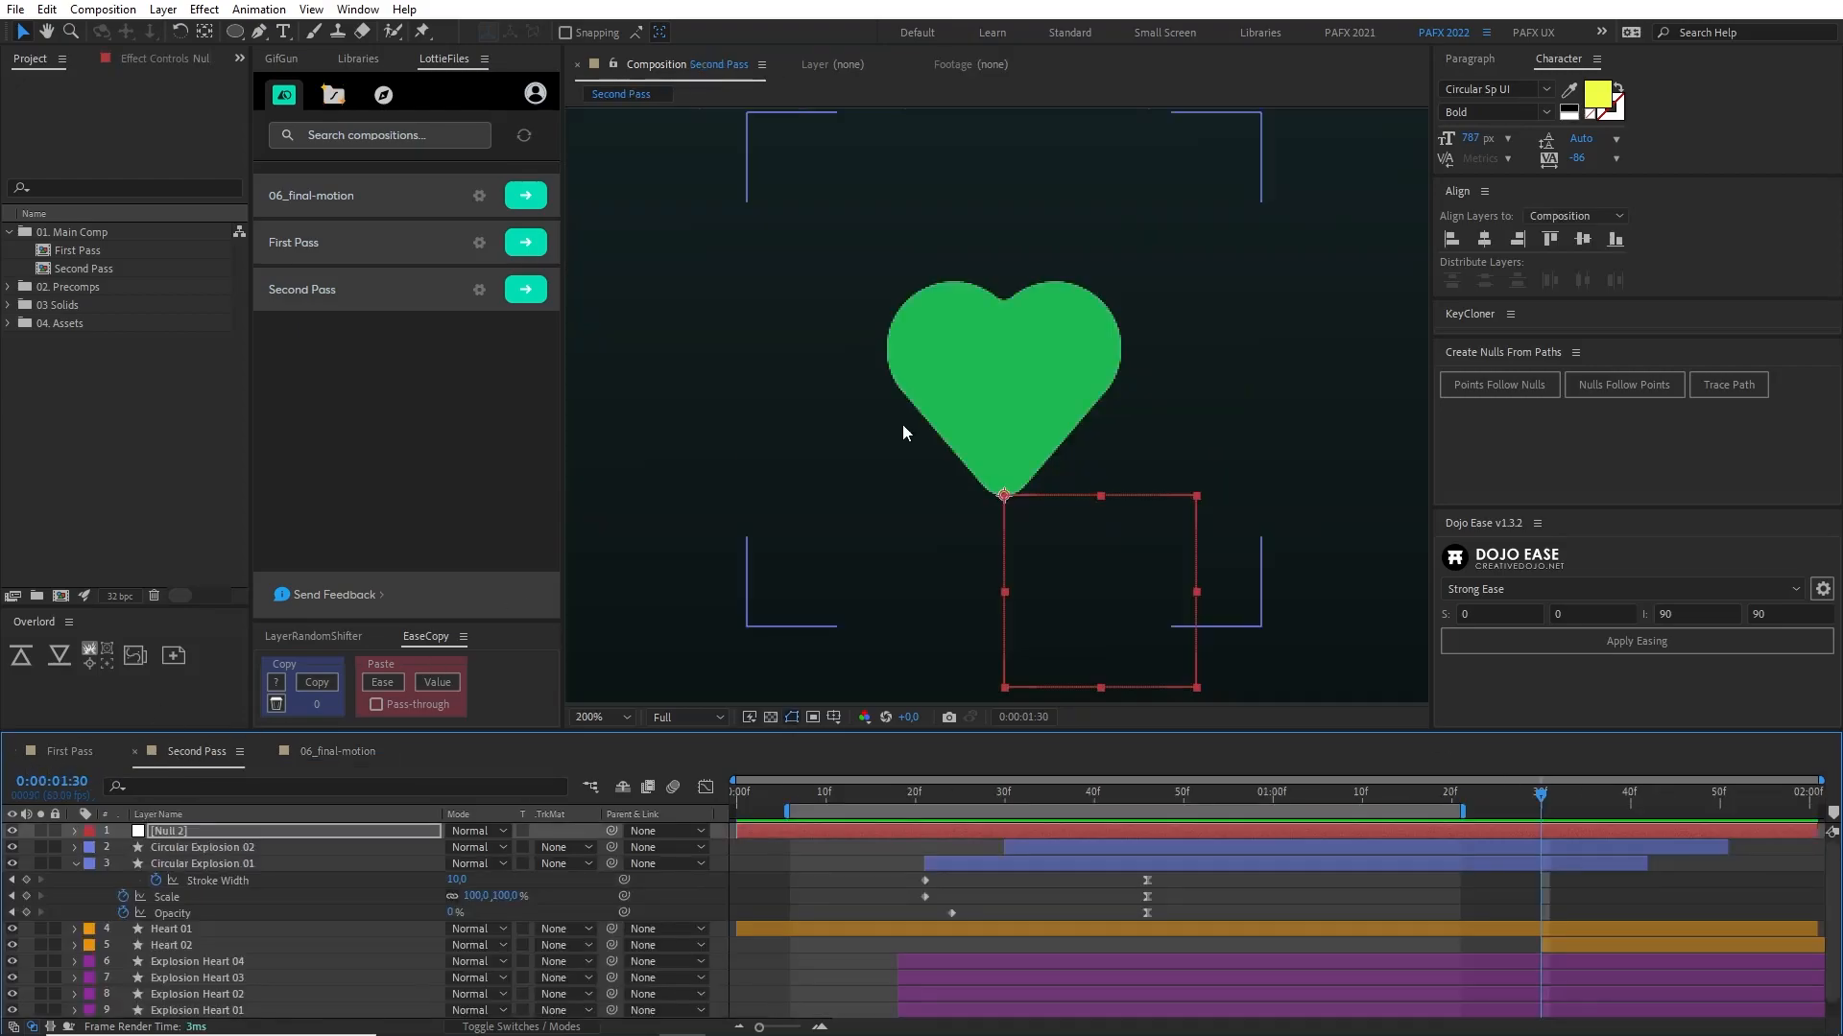
# Step: Start the work area at 1:25 and extend the Second Pass composition's duration to 0:00:03:01
pyautogui.moveTo(1492, 792); pyautogui.dragTo(1541, 798)
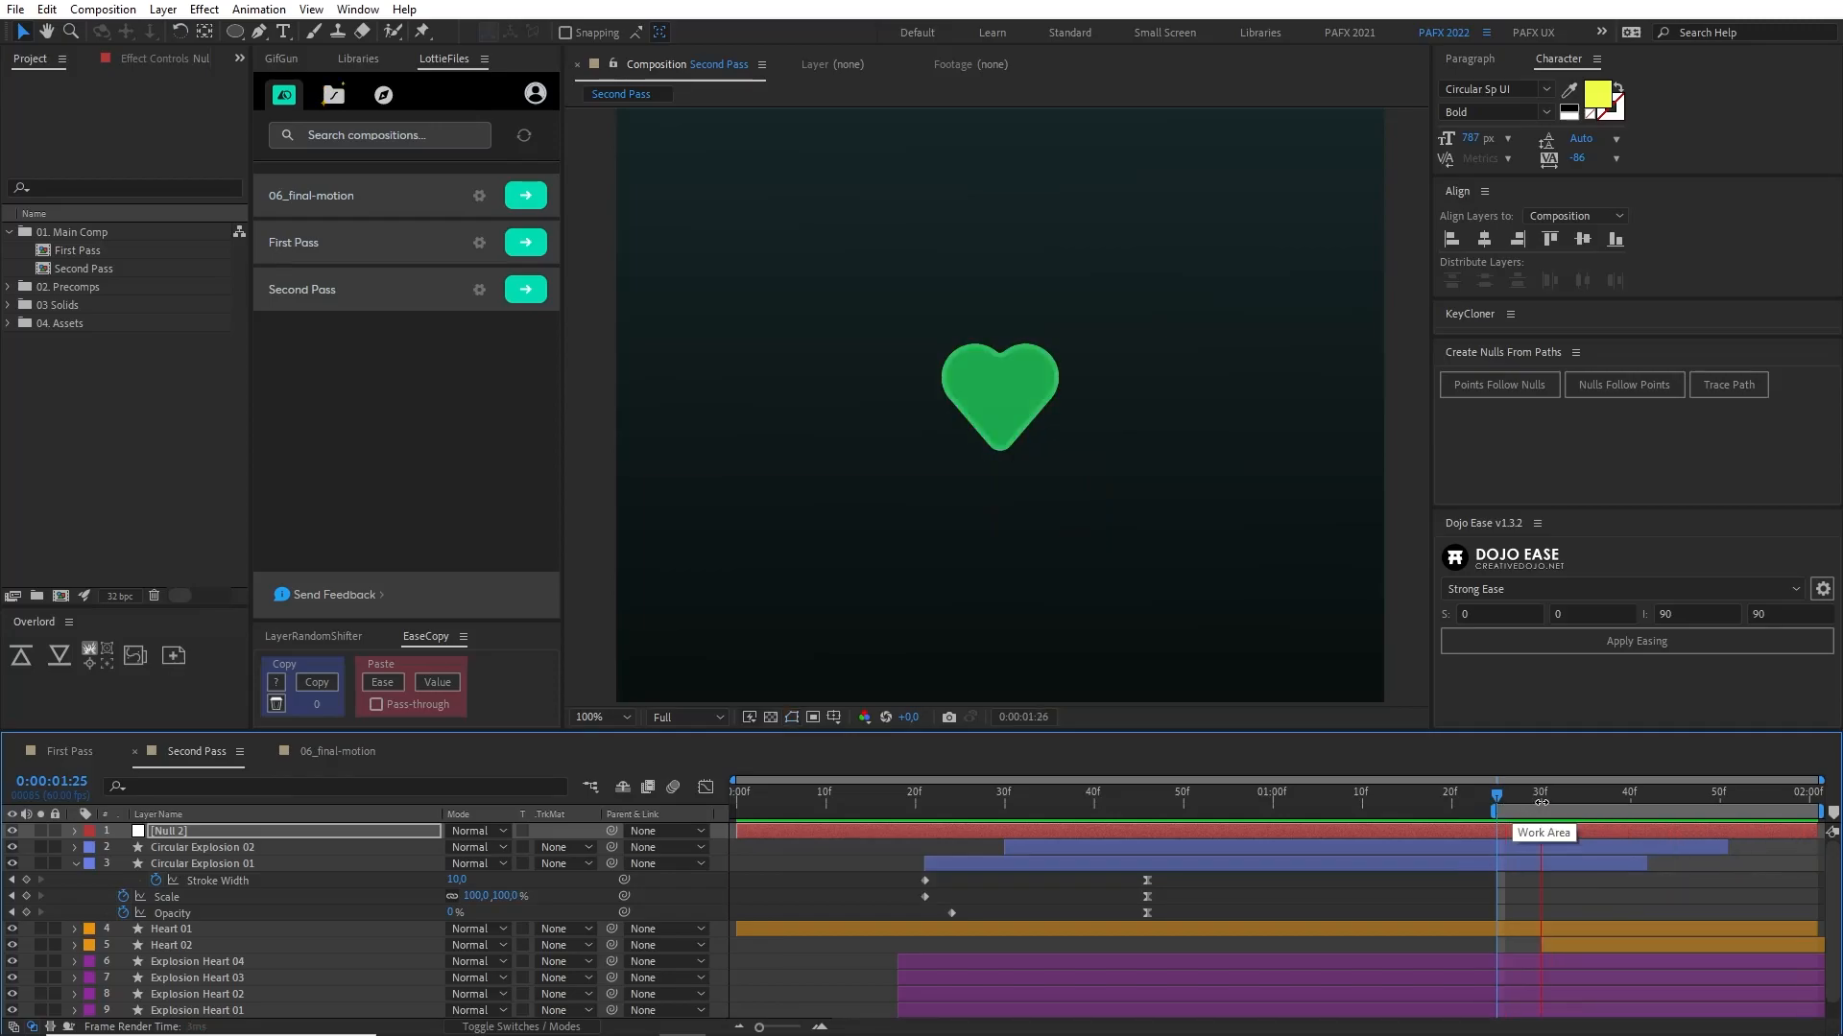
pyautogui.hotkey('ctrl', 'k')
pyautogui.click(906, 580)
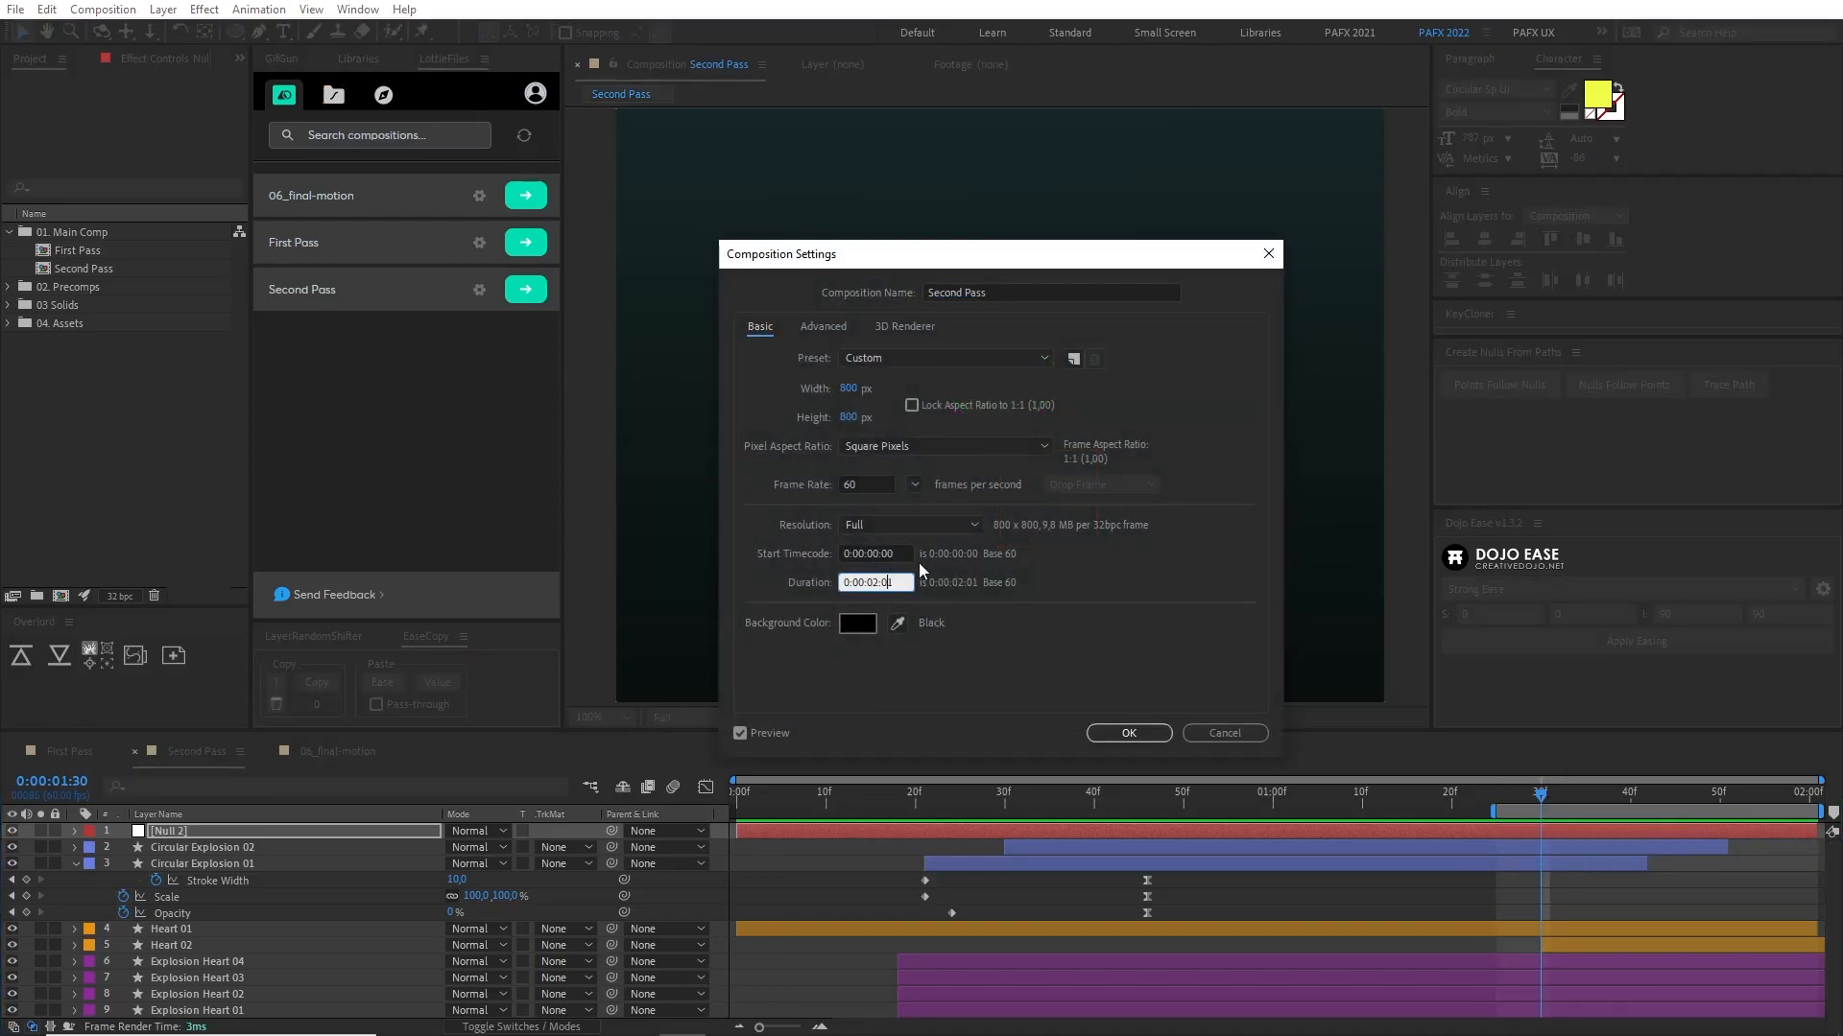
pyautogui.press('Left')
pyautogui.press('Left')
pyautogui.press('Left')
pyautogui.press('BackSpace')
pyautogui.write('3')
pyautogui.press('Right')
pyautogui.press('Right')
pyautogui.press('Return')
# Step: Lengthen the null, both Circular Explosion layers, both heart layers and the four Explosion Heart layers toward the new composition end
pyautogui.click(1397, 864)
pyautogui.click(1381, 833)
pyautogui.keyDown('shift'); pyautogui.click(1322, 862); pyautogui.keyUp('shift')
pyautogui.moveTo(1401, 847); pyautogui.dragTo(1839, 854)
pyautogui.click(1418, 929)
pyautogui.keyDown('shift'); pyautogui.click(1436, 1009); pyautogui.keyUp('shift')
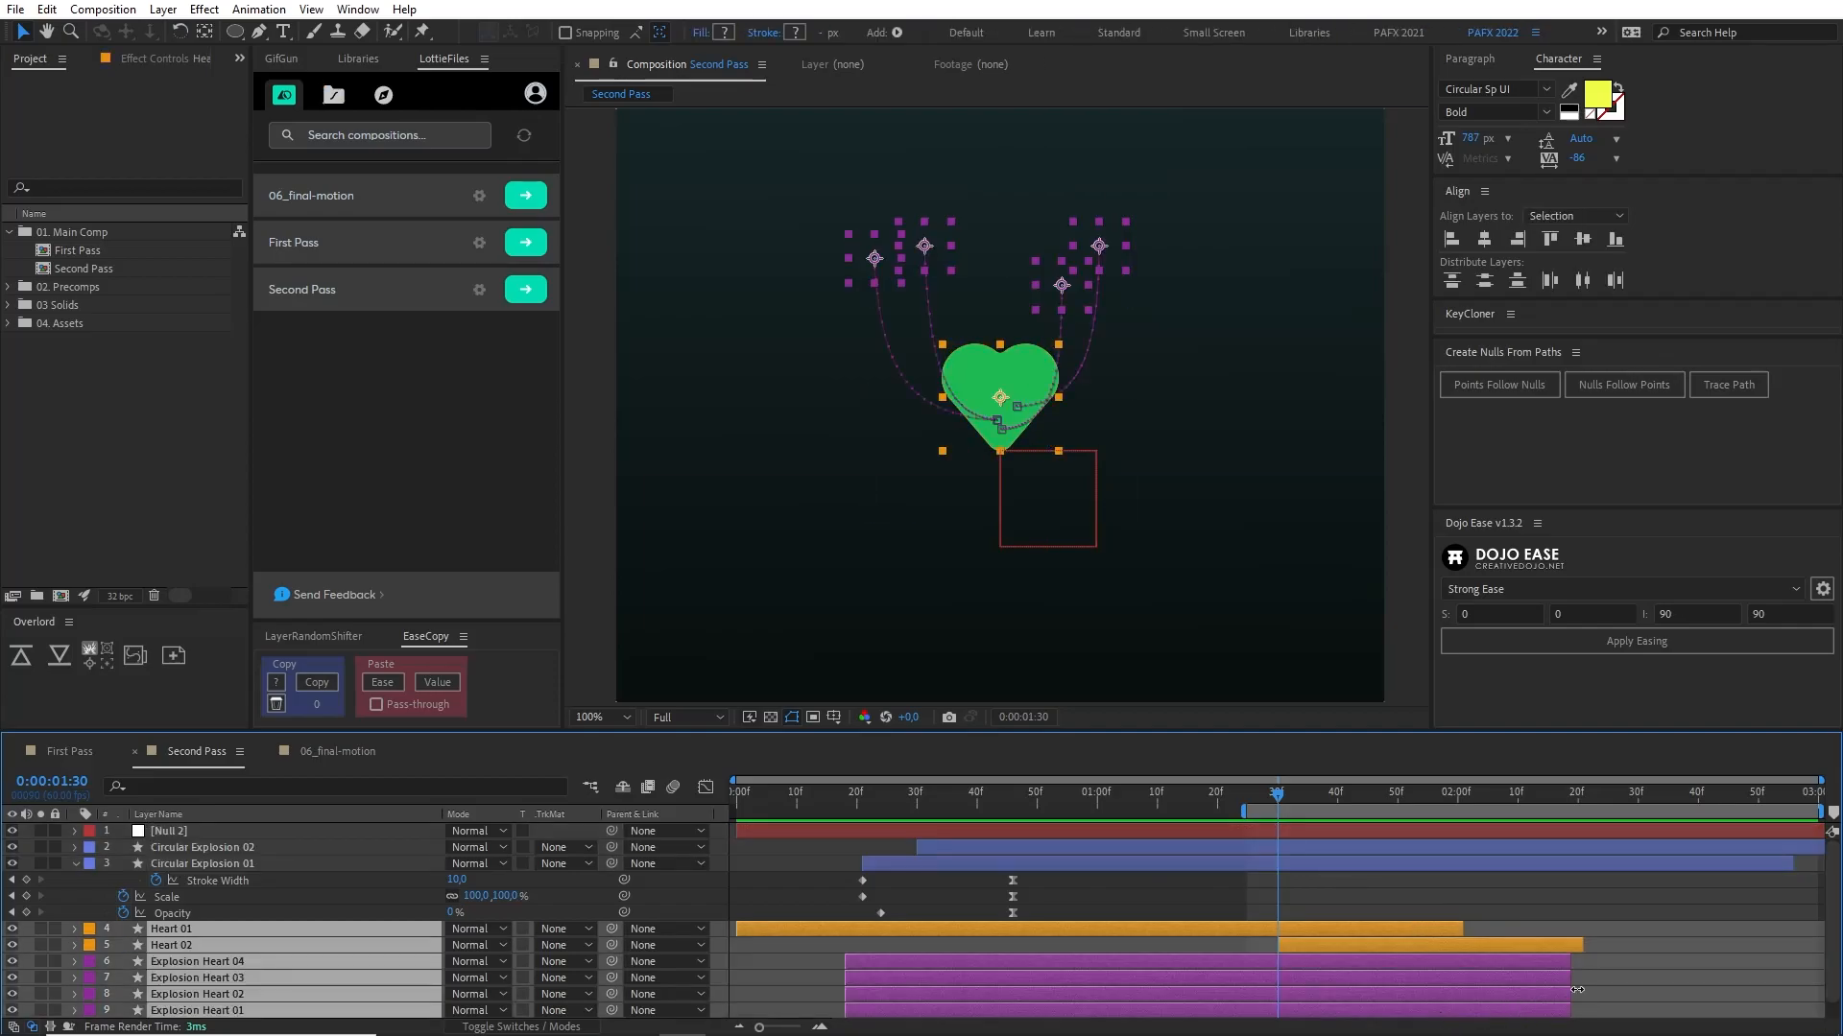
pyautogui.moveTo(1570, 978); pyautogui.dragTo(1840, 970)
pyautogui.click(1557, 868)
pyautogui.click(1599, 903)
pyautogui.moveTo(1794, 869); pyautogui.dragTo(1825, 871)
pyautogui.click(1075, 582)
pyautogui.scroll(1, 918, 566)
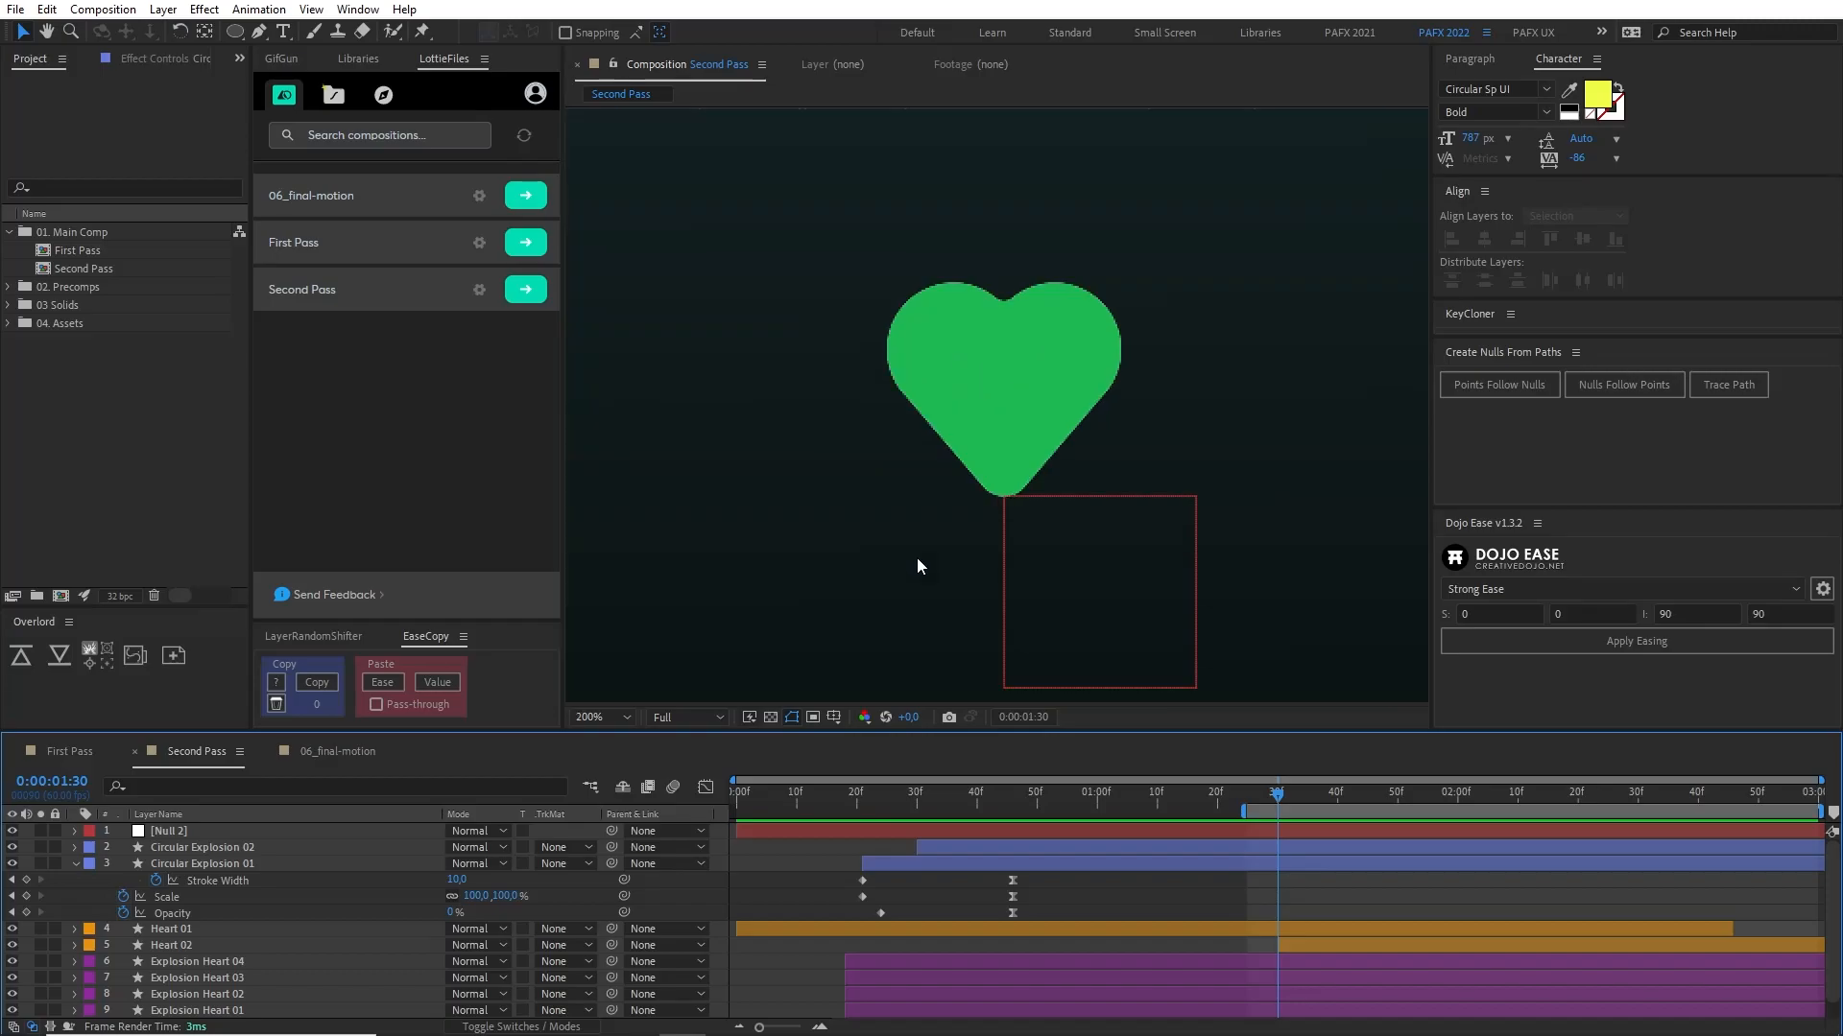
# Step: Collapse the revealed layer properties and parent Heart 01 and Heart 02 to Null 2
pyautogui.click(209, 835)
pyautogui.click(219, 865)
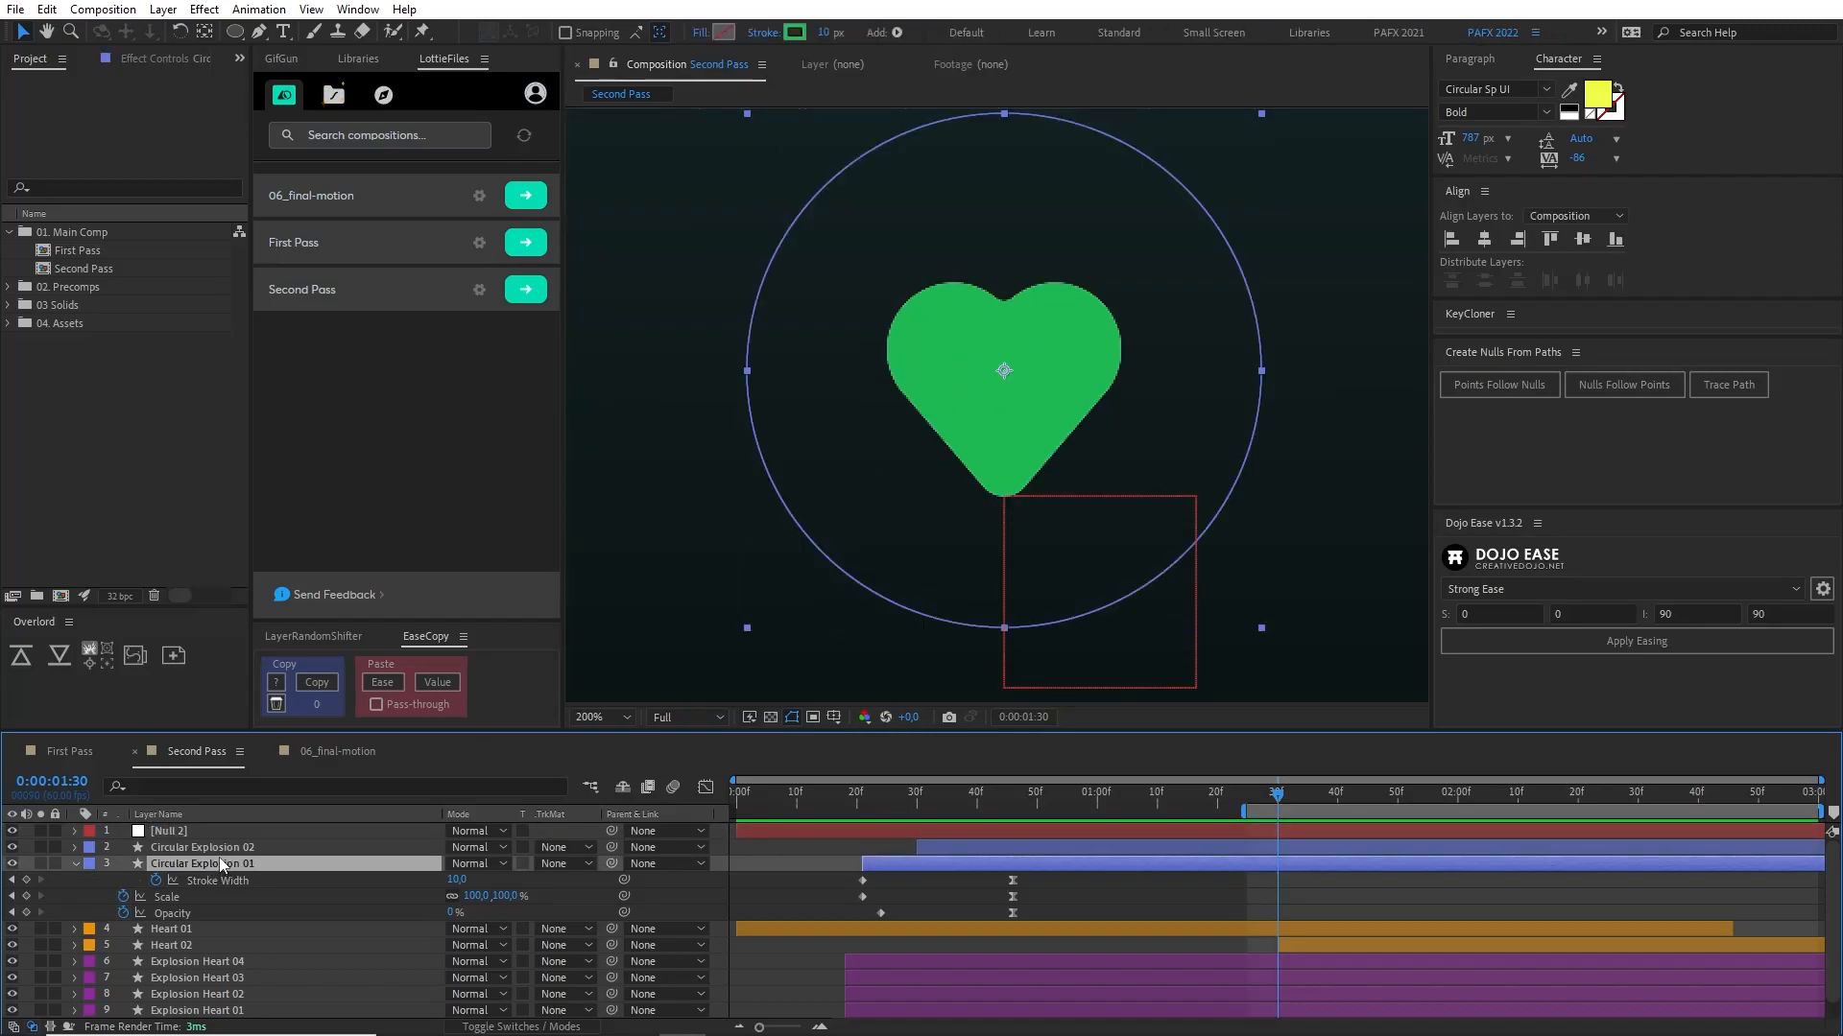
pyautogui.hotkey('ctrl', 'a')
pyautogui.press('u')
pyautogui.press('F2')
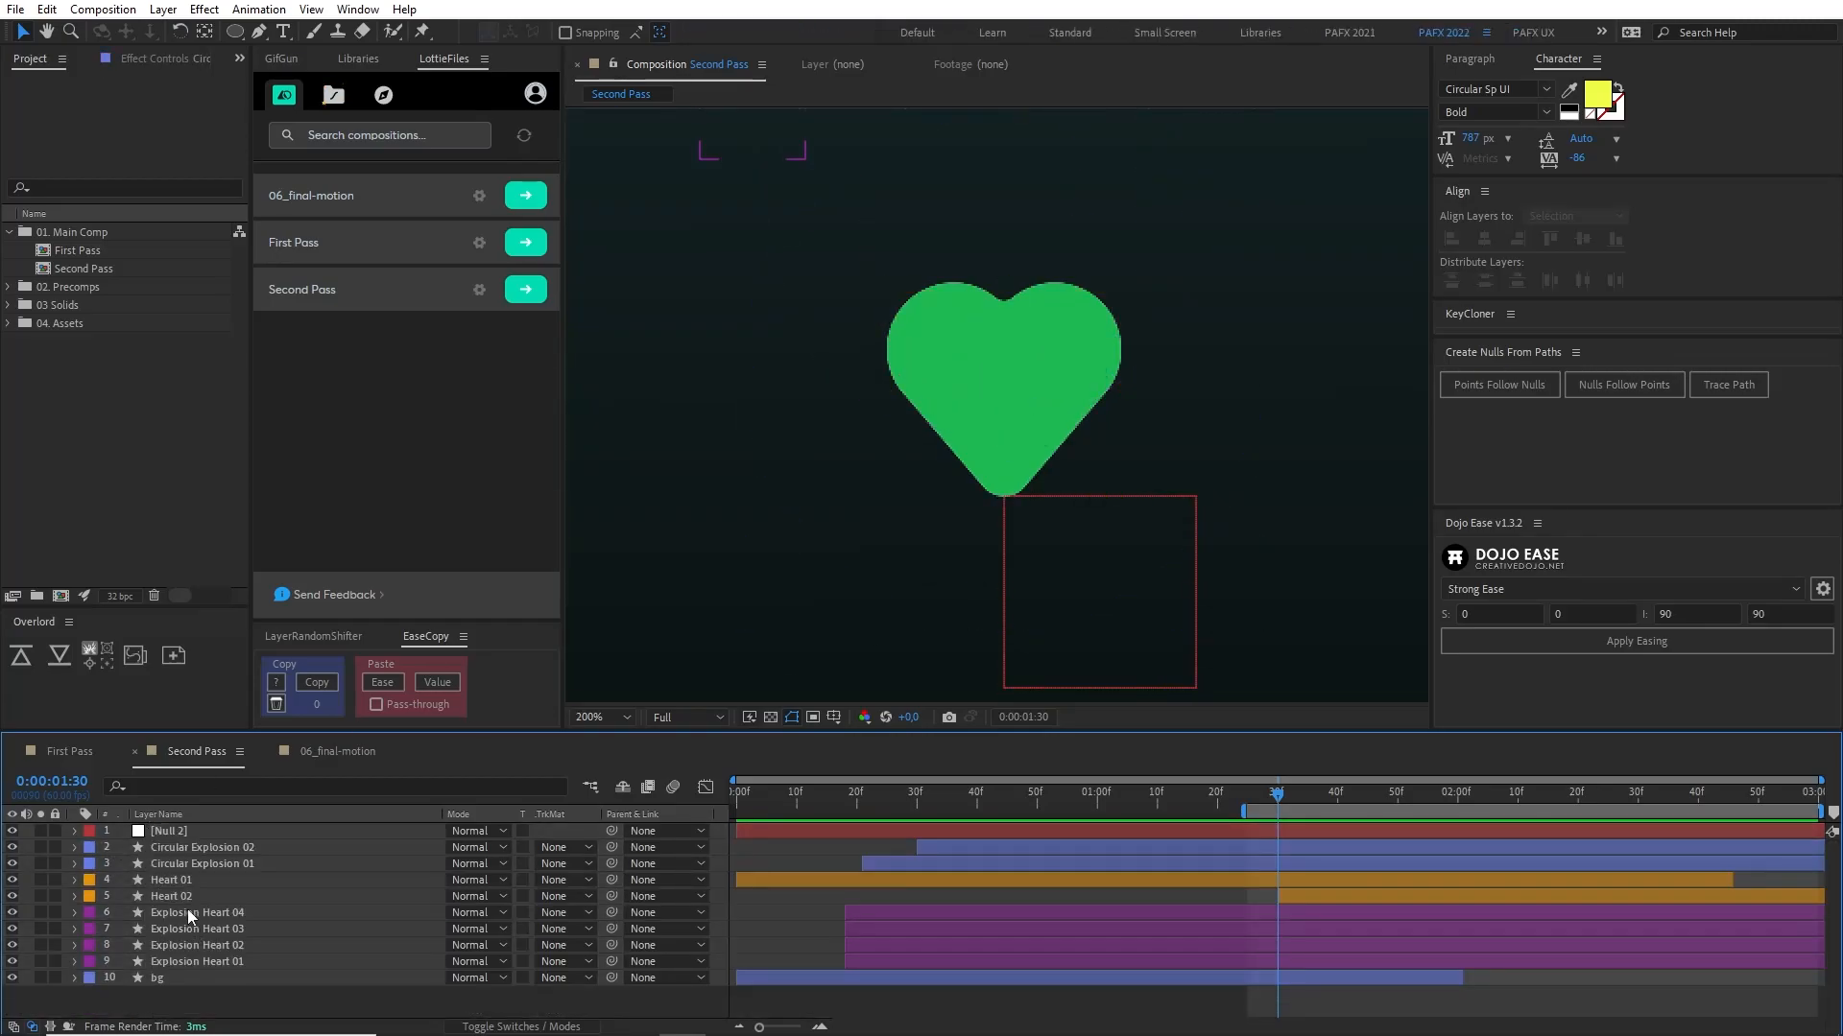
pyautogui.click(178, 881)
pyautogui.keyDown('shift'); pyautogui.click(179, 898); pyautogui.keyUp('shift')
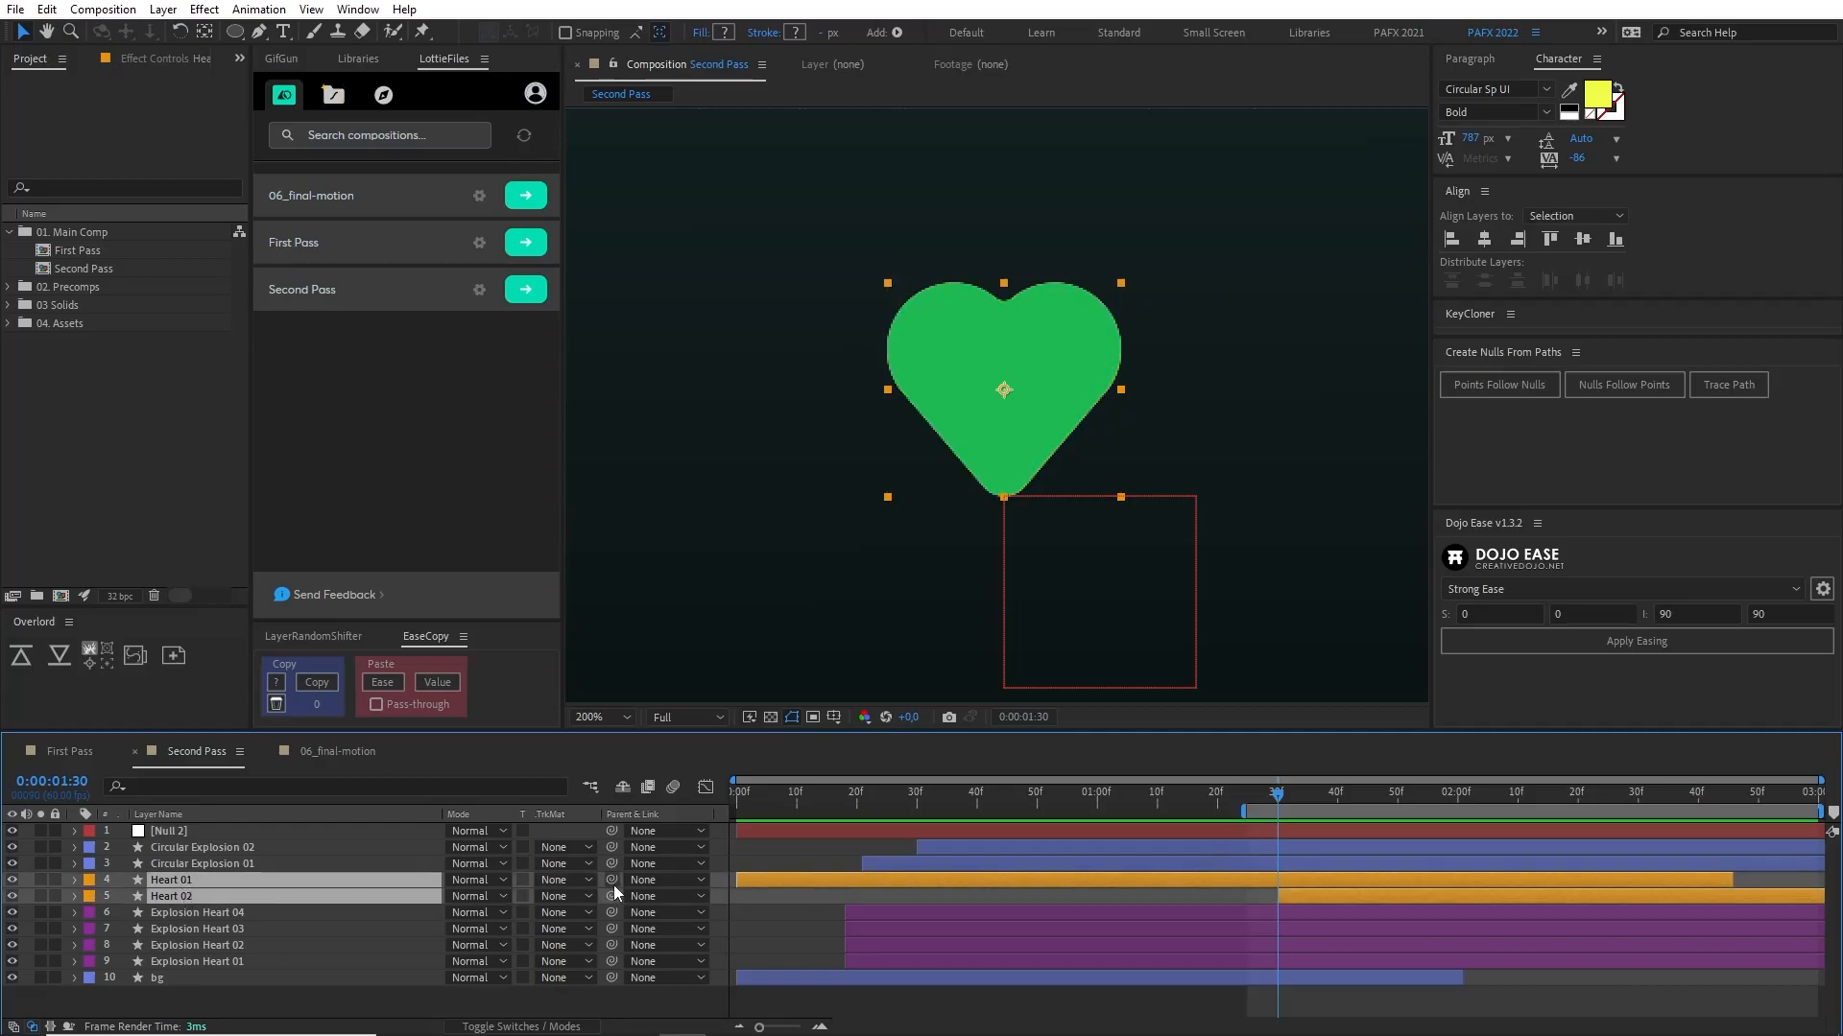
pyautogui.moveTo(276, 821); pyautogui.dragTo(261, 833)
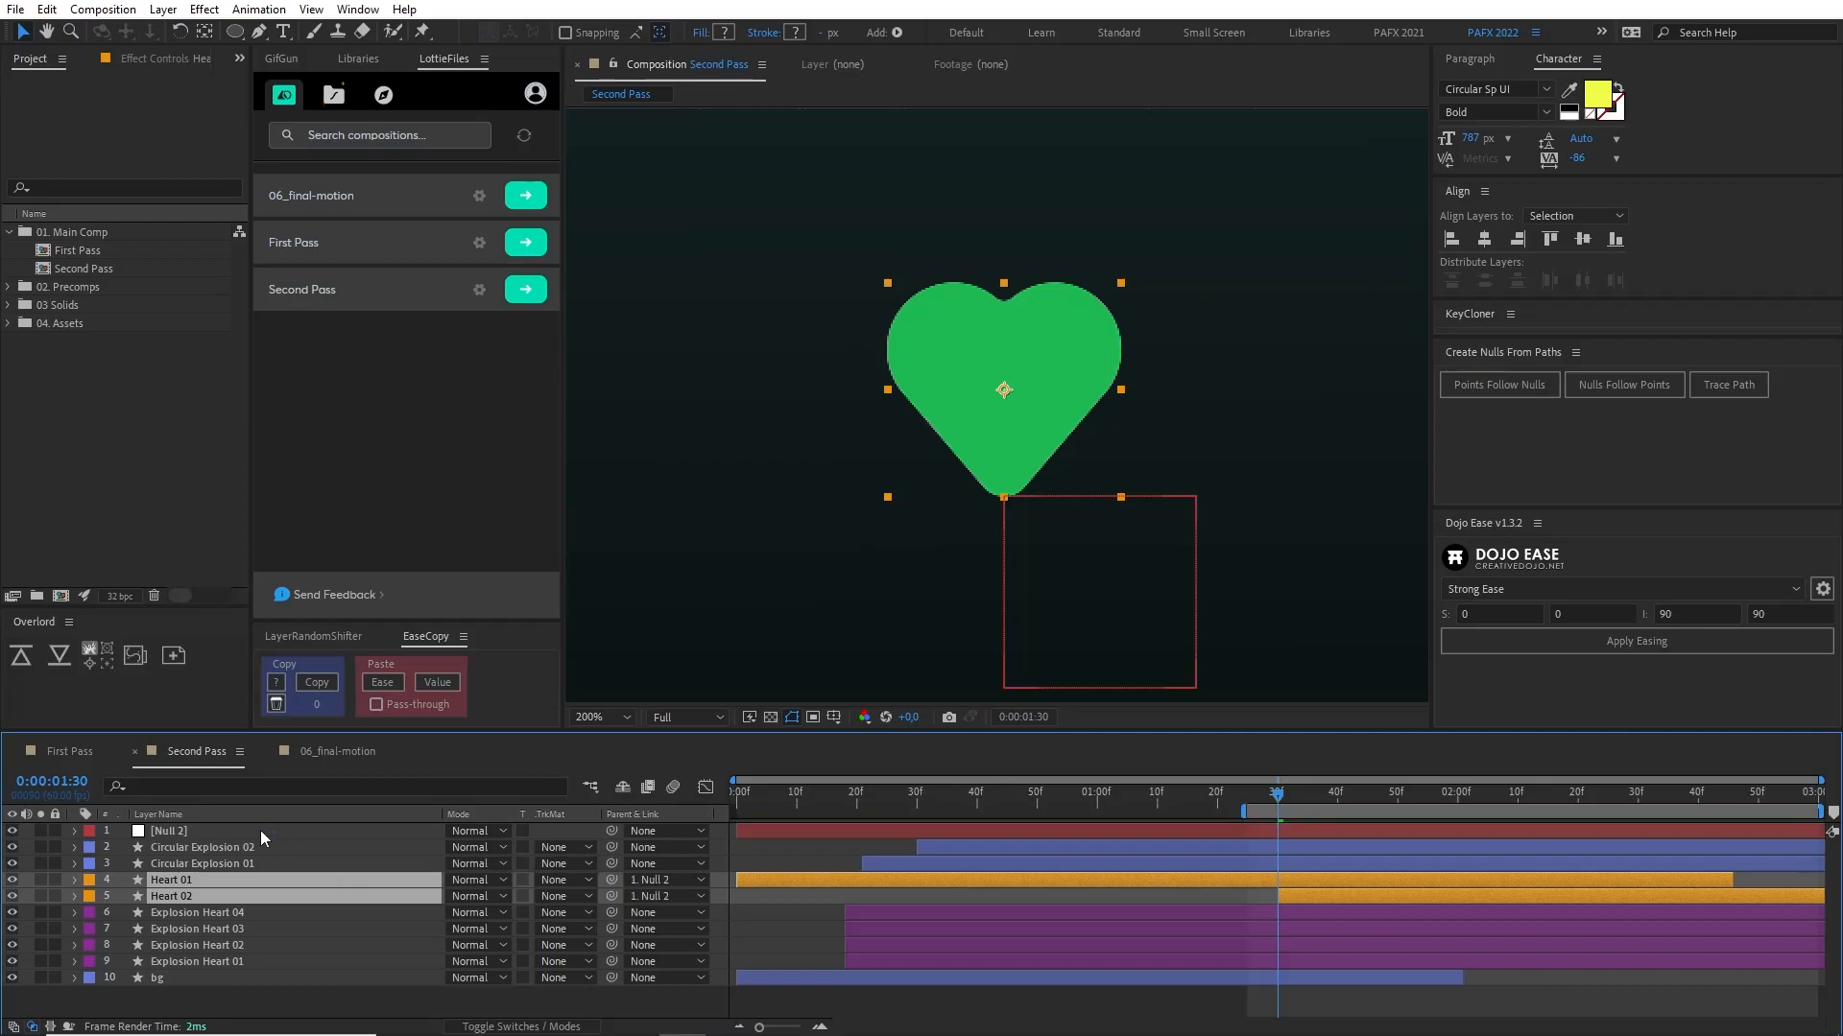
# Step: Trim Null 2 to start at 1:30 and add its first Position and Rotation keyframes there
pyautogui.click(220, 831)
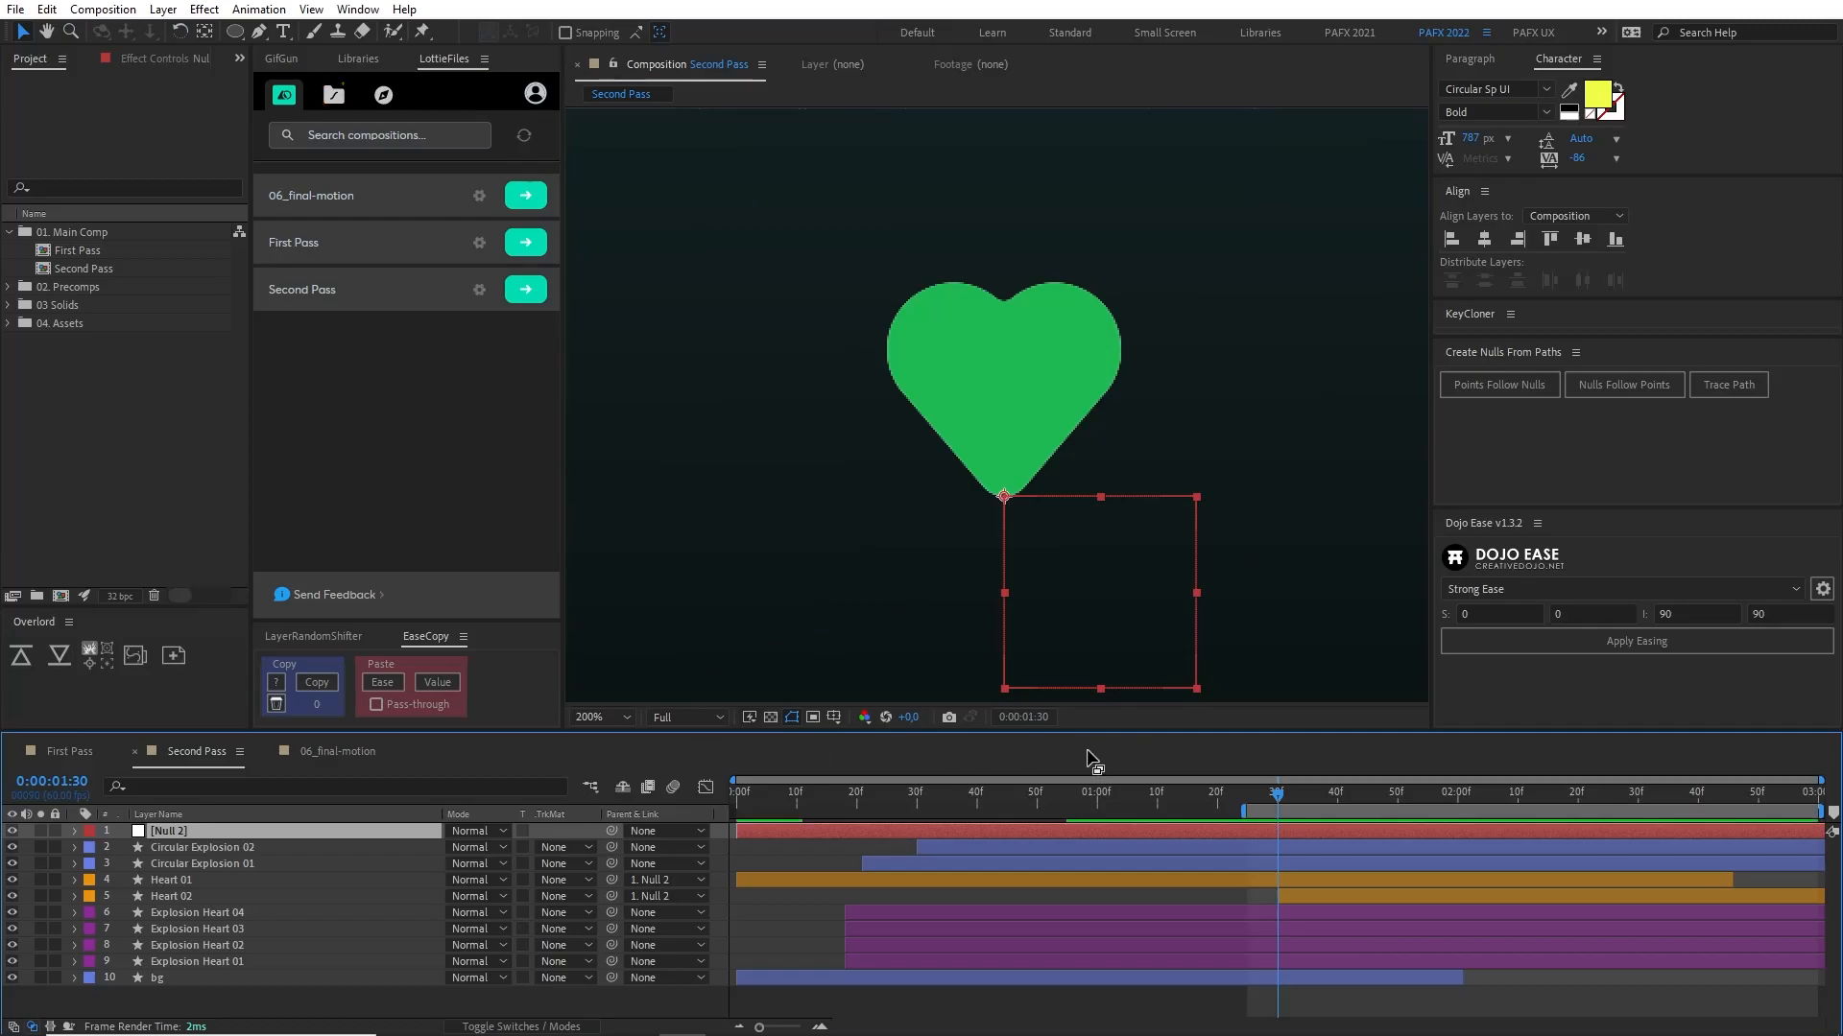
pyautogui.hotkey('alt', '[')
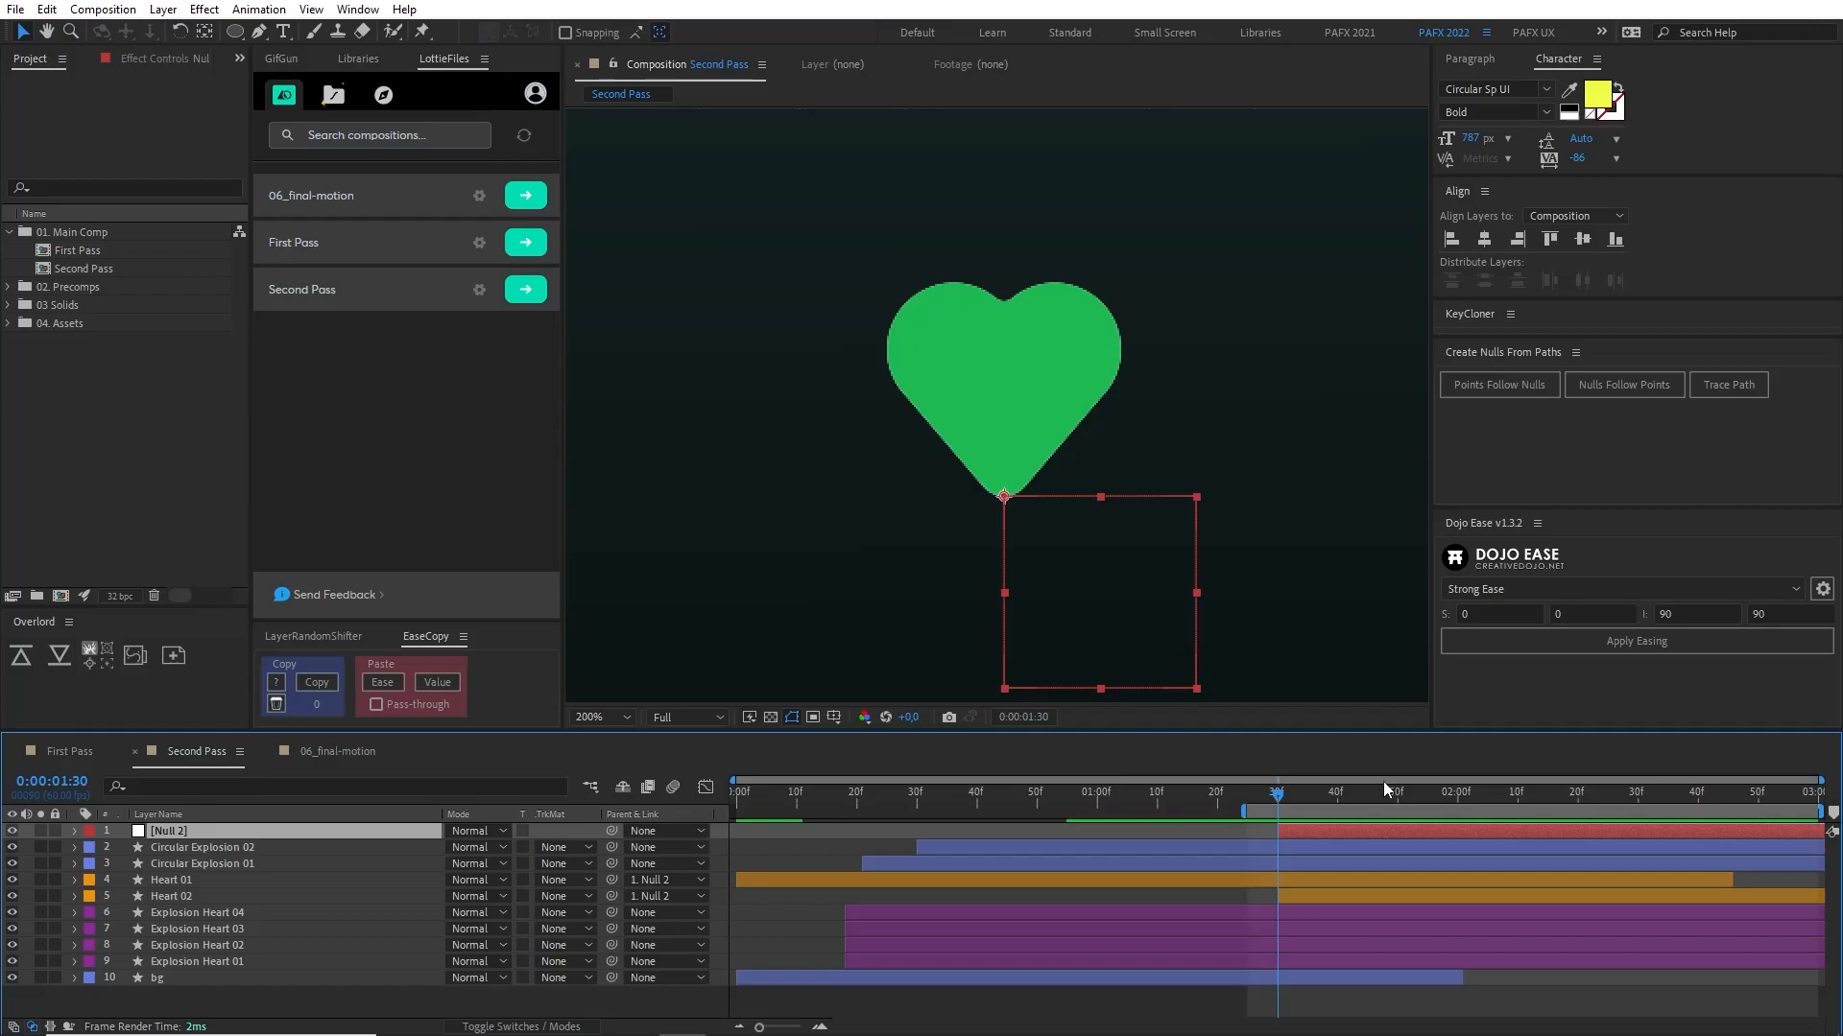
pyautogui.press('p')
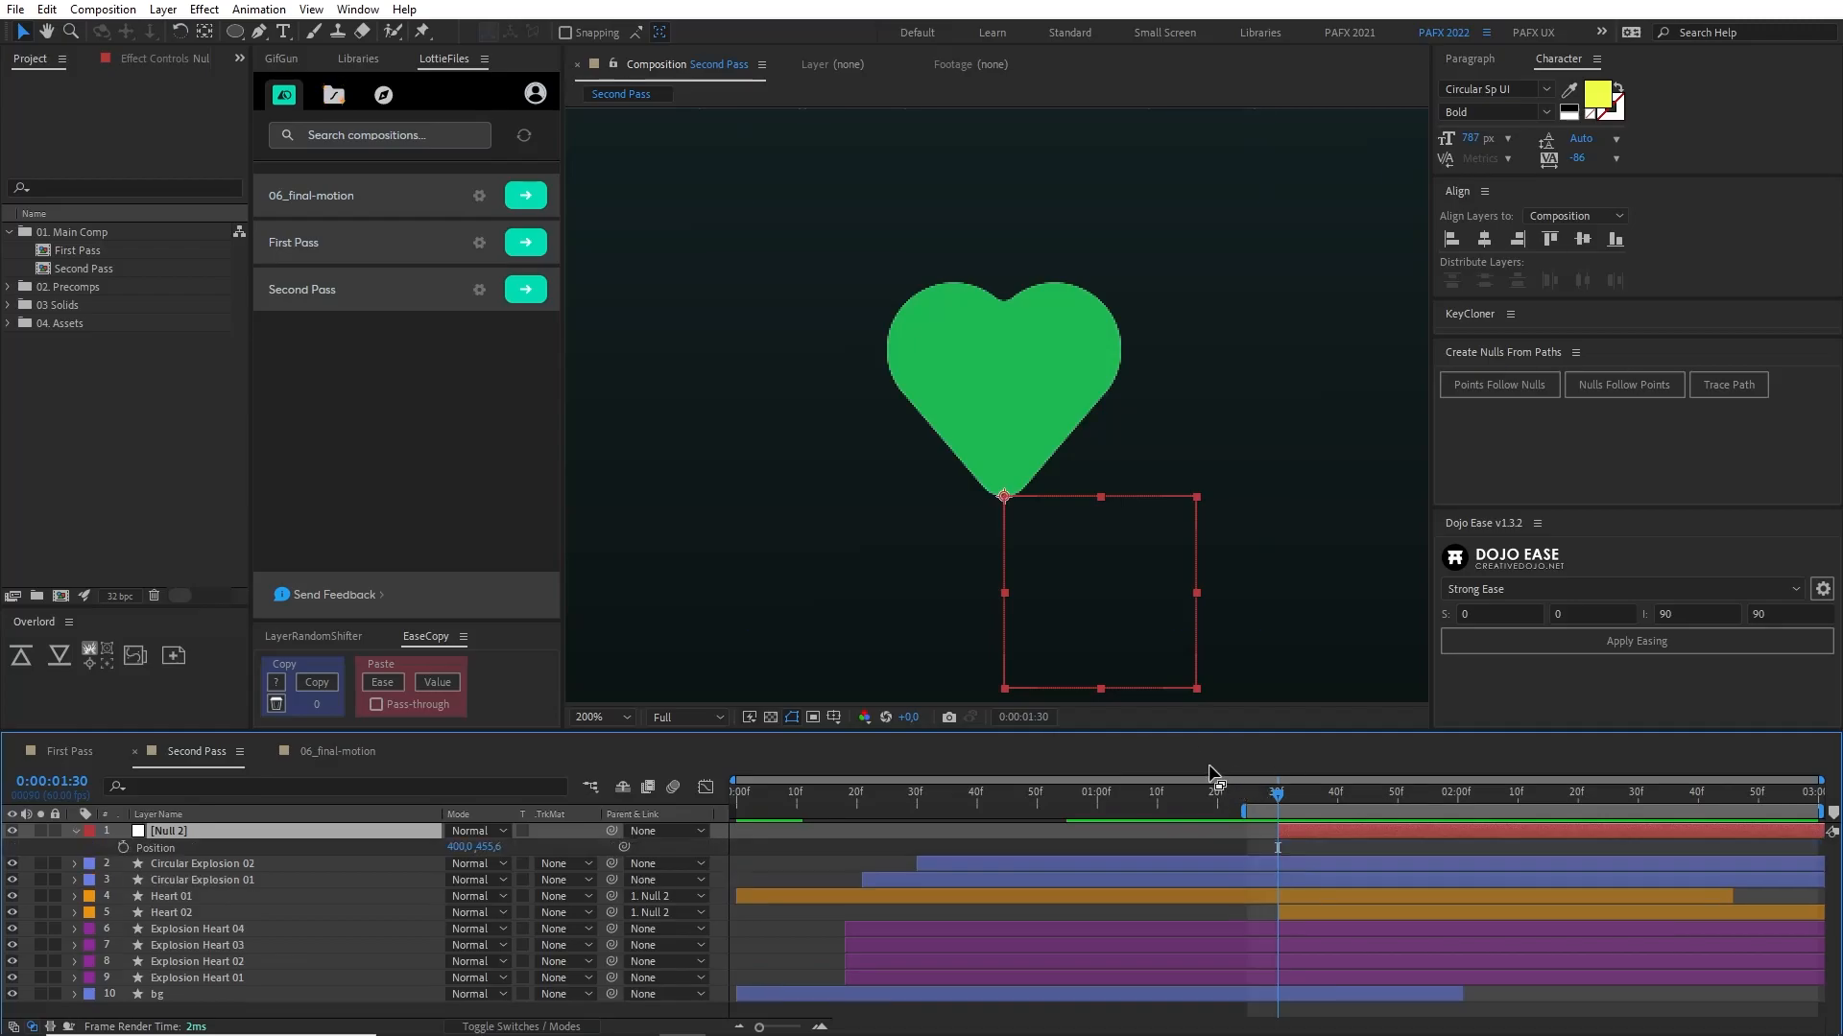
pyautogui.click(123, 848)
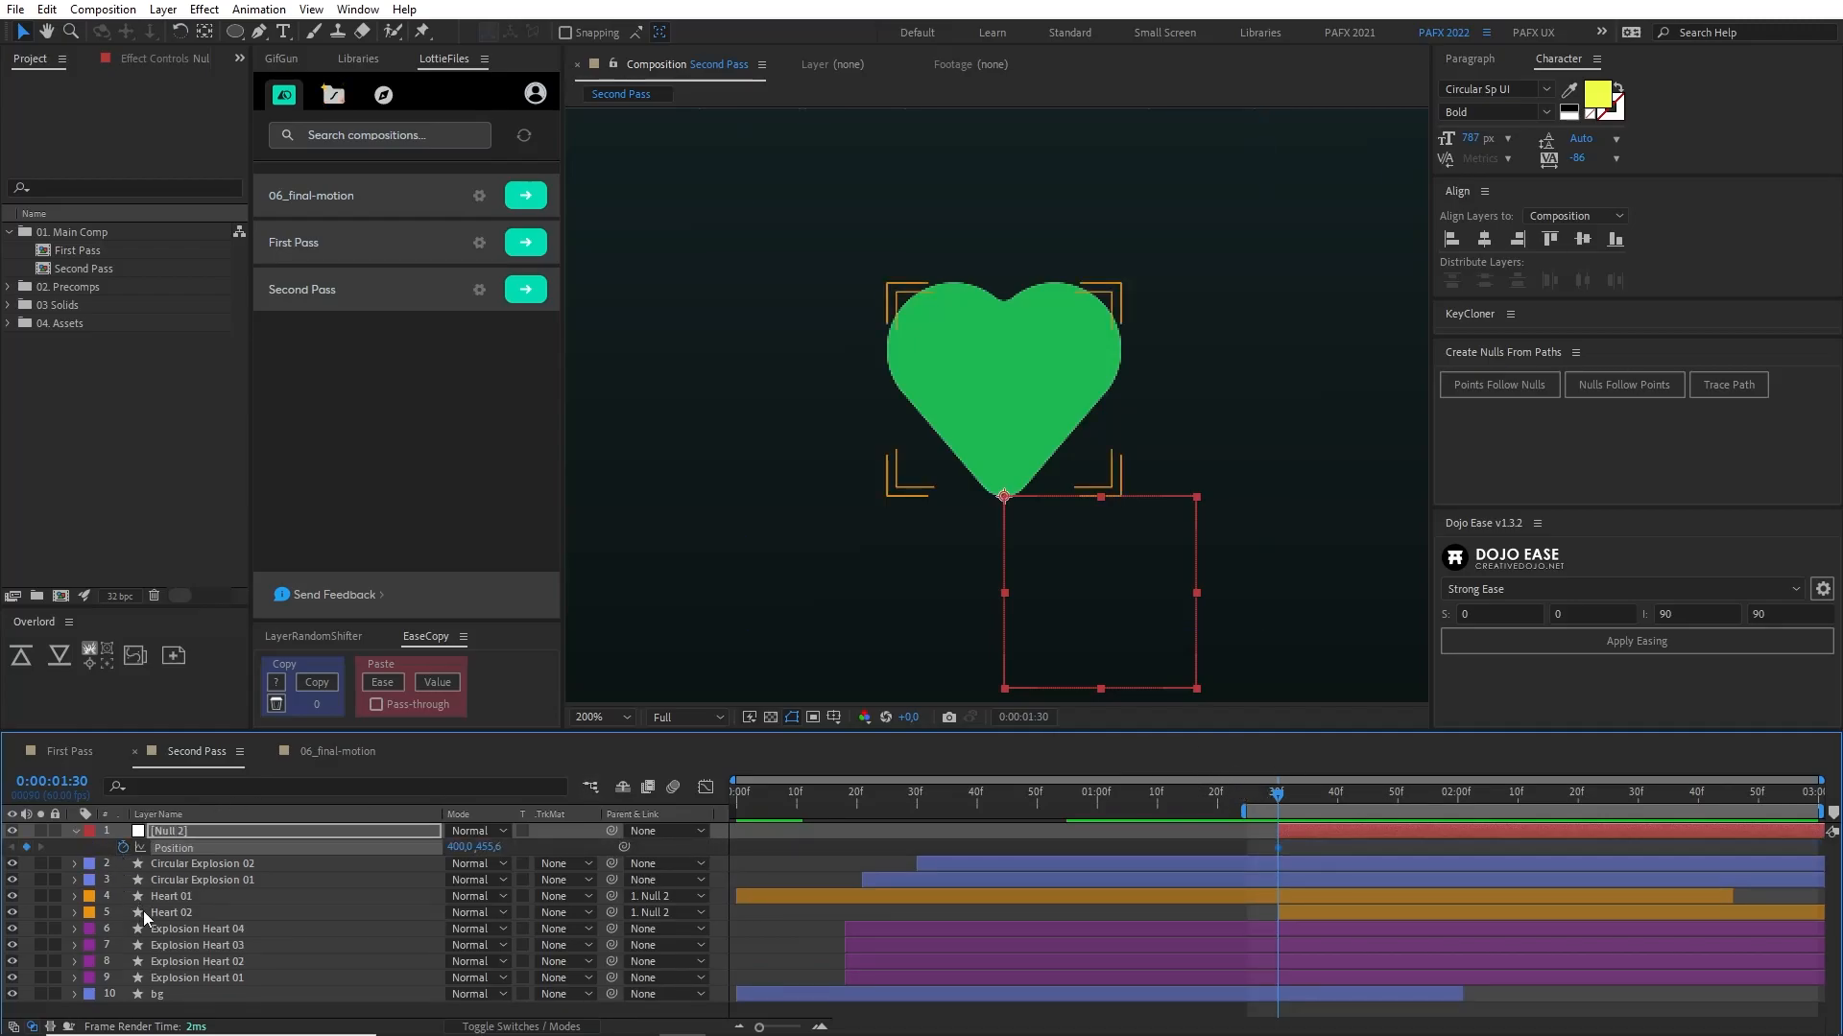
pyautogui.hotkey('shift', 'r')
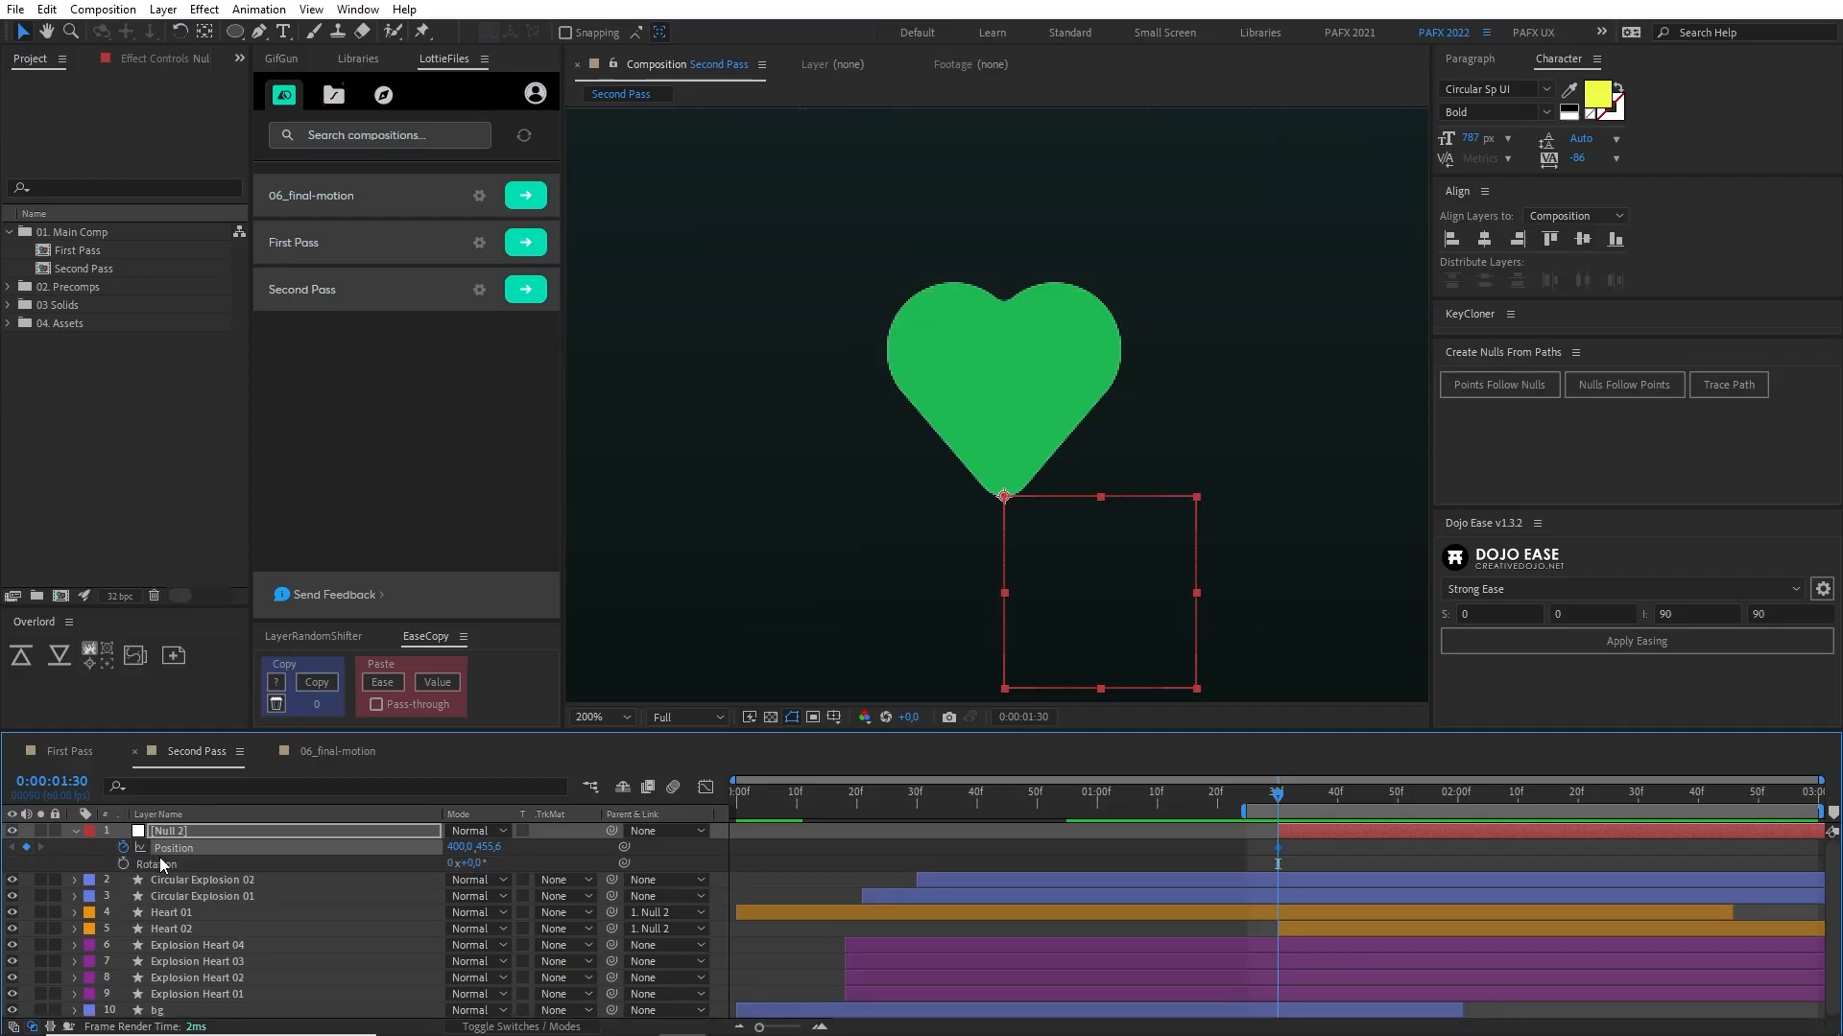
pyautogui.click(123, 864)
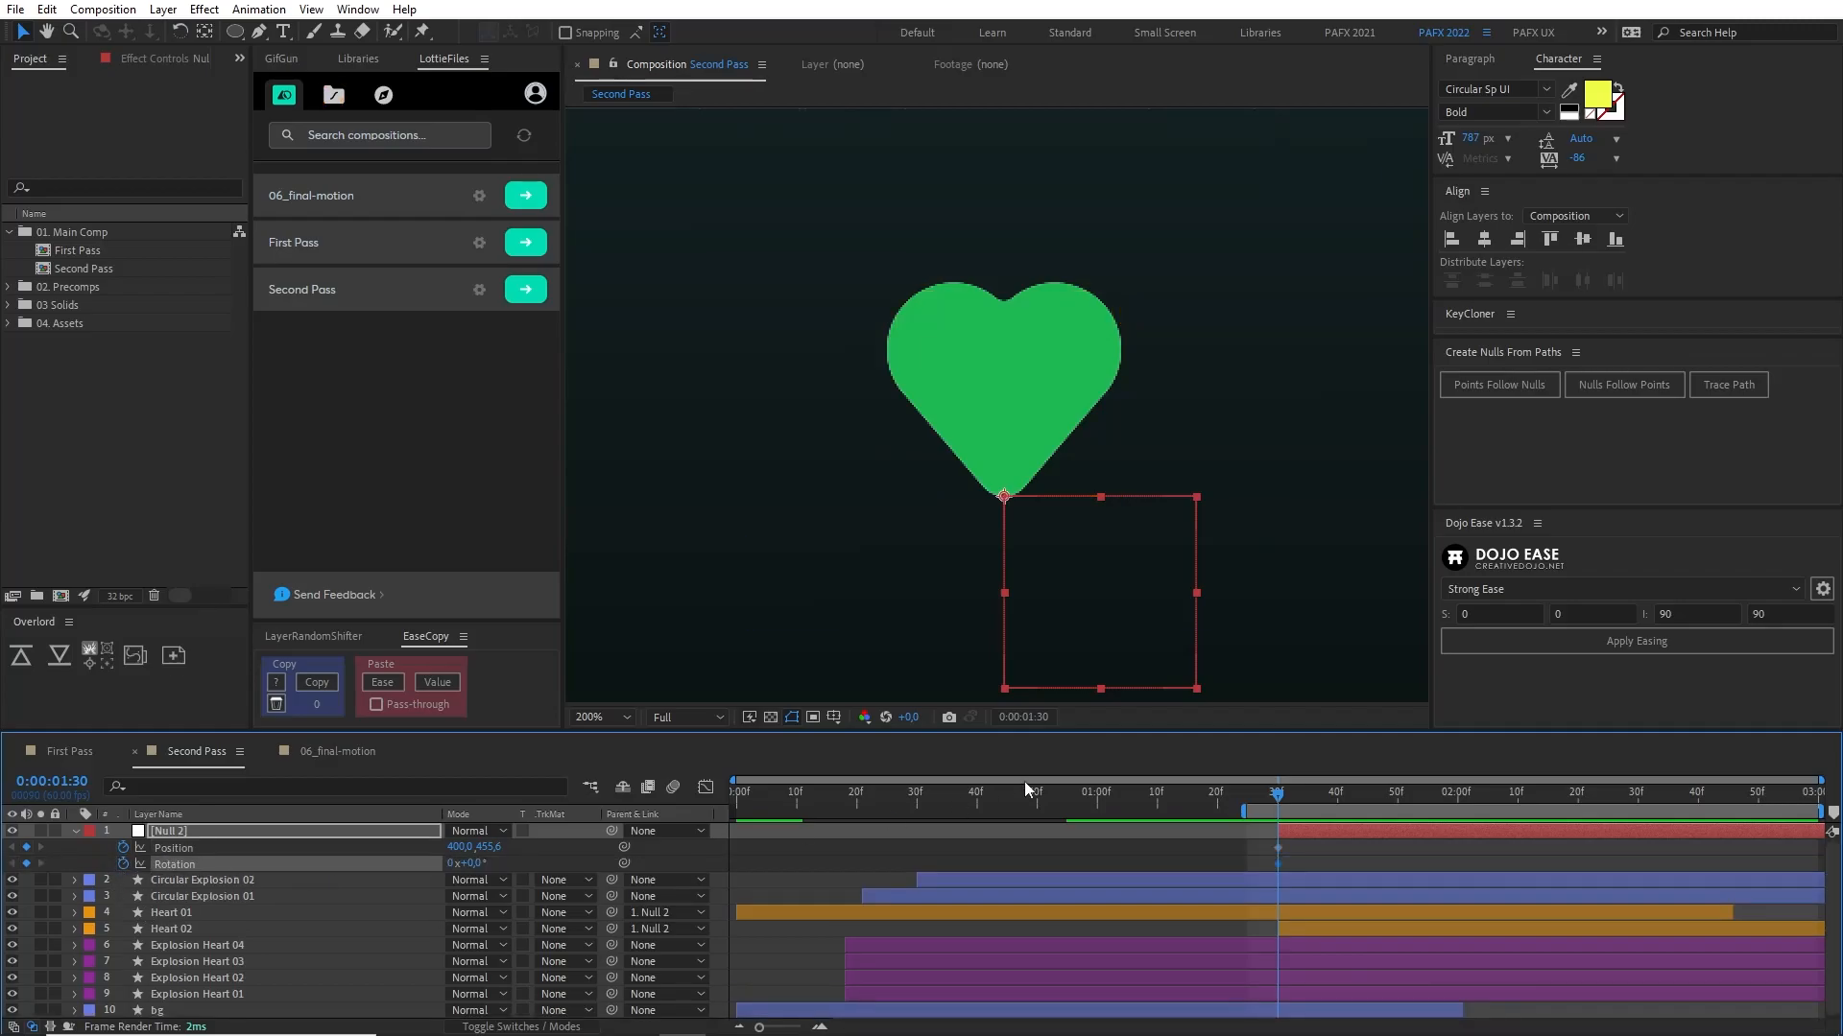
pyautogui.click(1186, 855)
pyautogui.click(1307, 825)
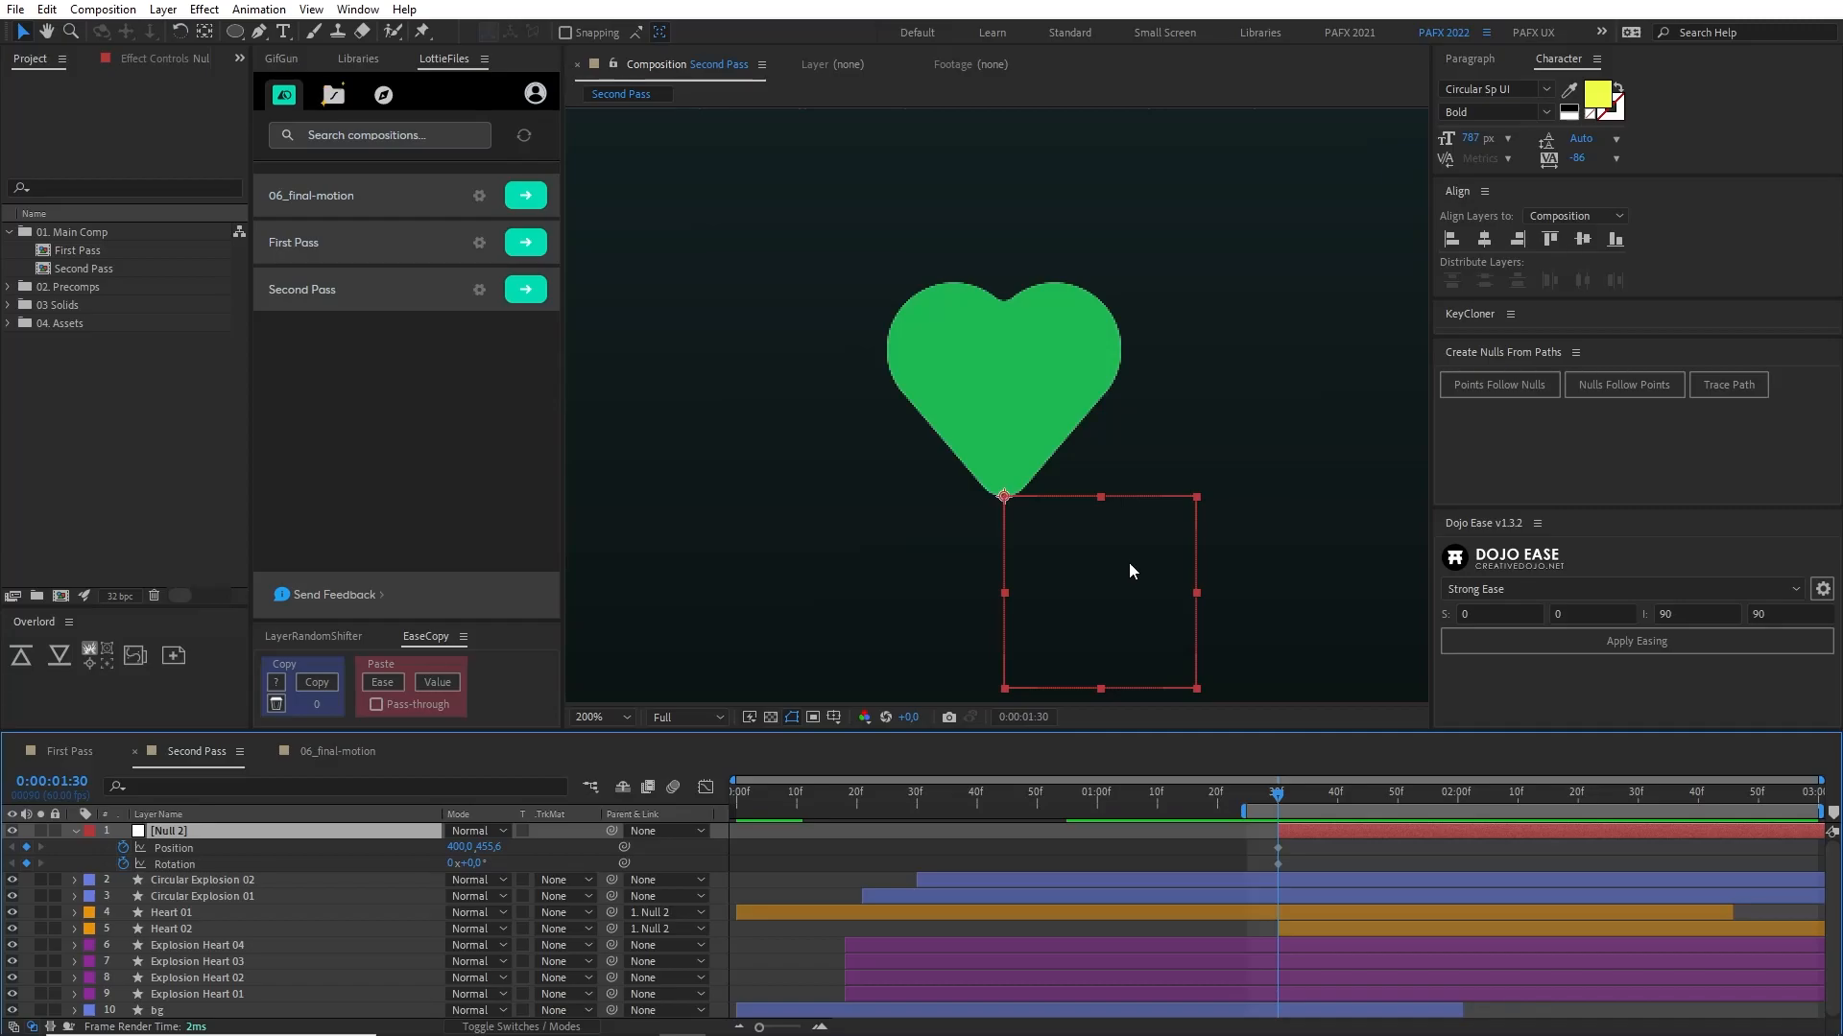
# Step: Check the heart's sideways movement from about 1:03 in the 06_final-motion reference, and return to Second Pass
pyautogui.click(338, 751)
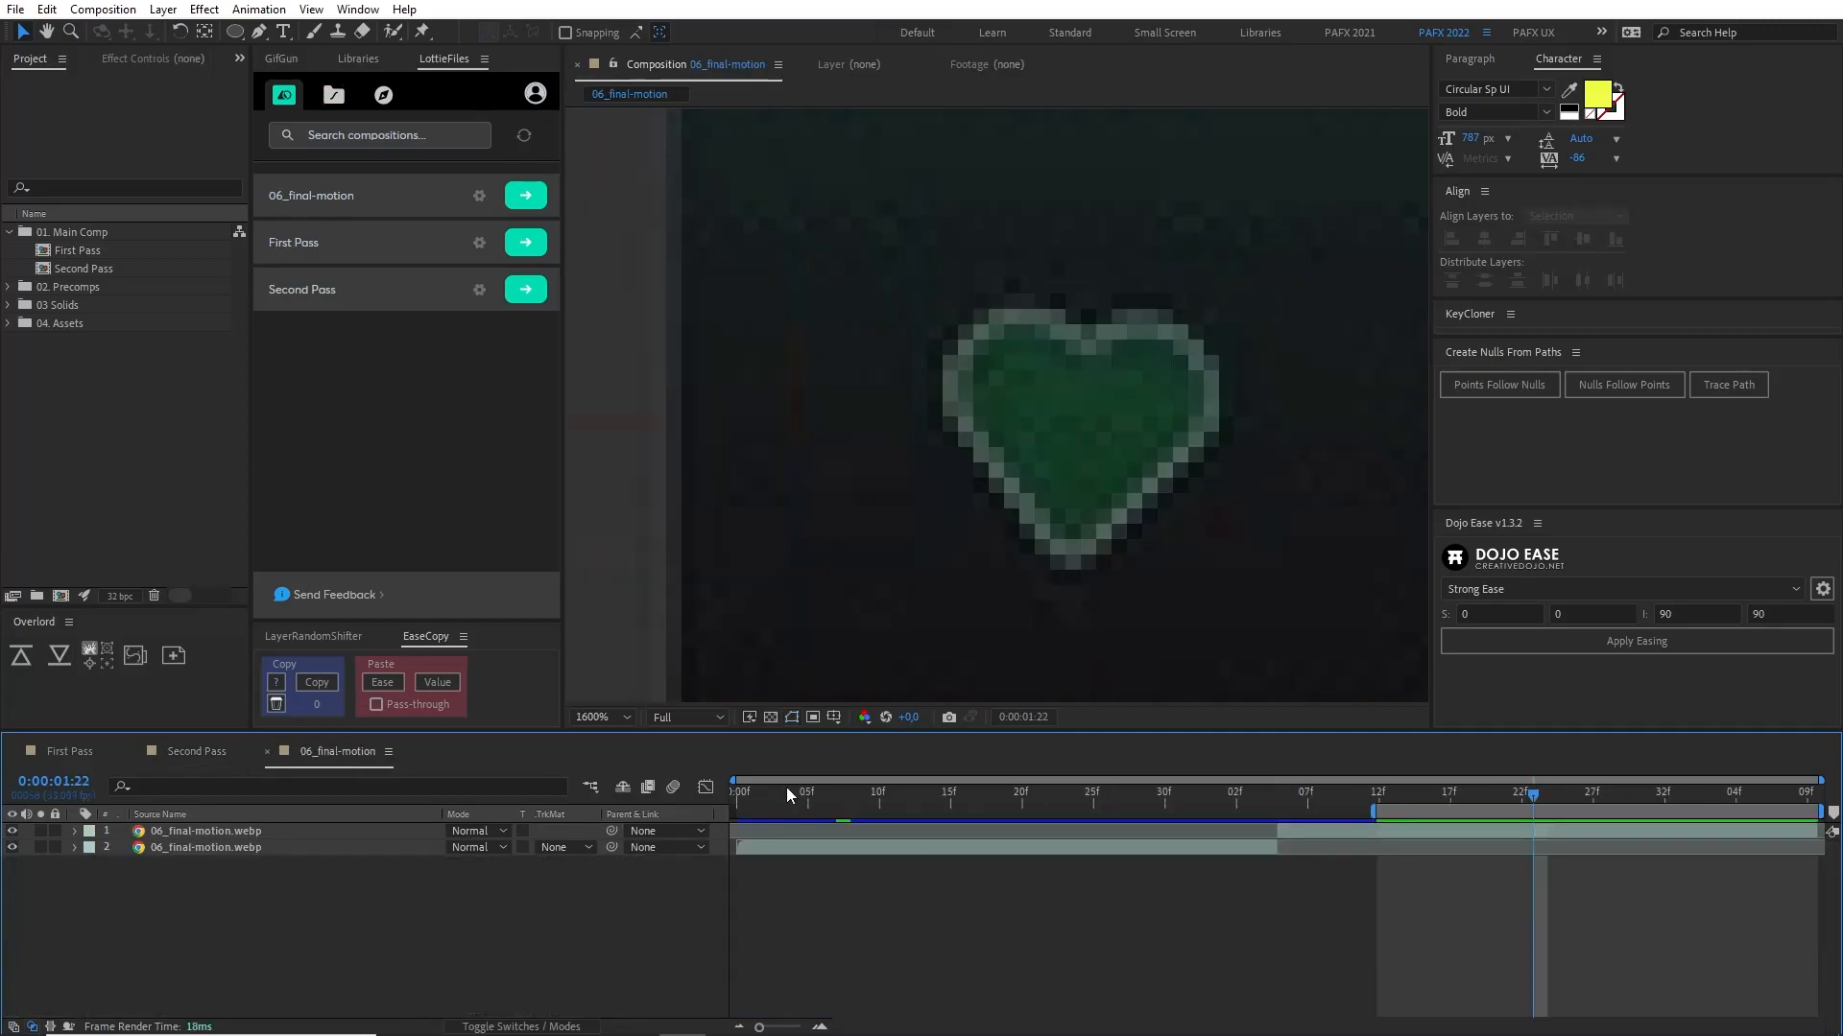
pyautogui.moveTo(1434, 792); pyautogui.dragTo(1263, 791)
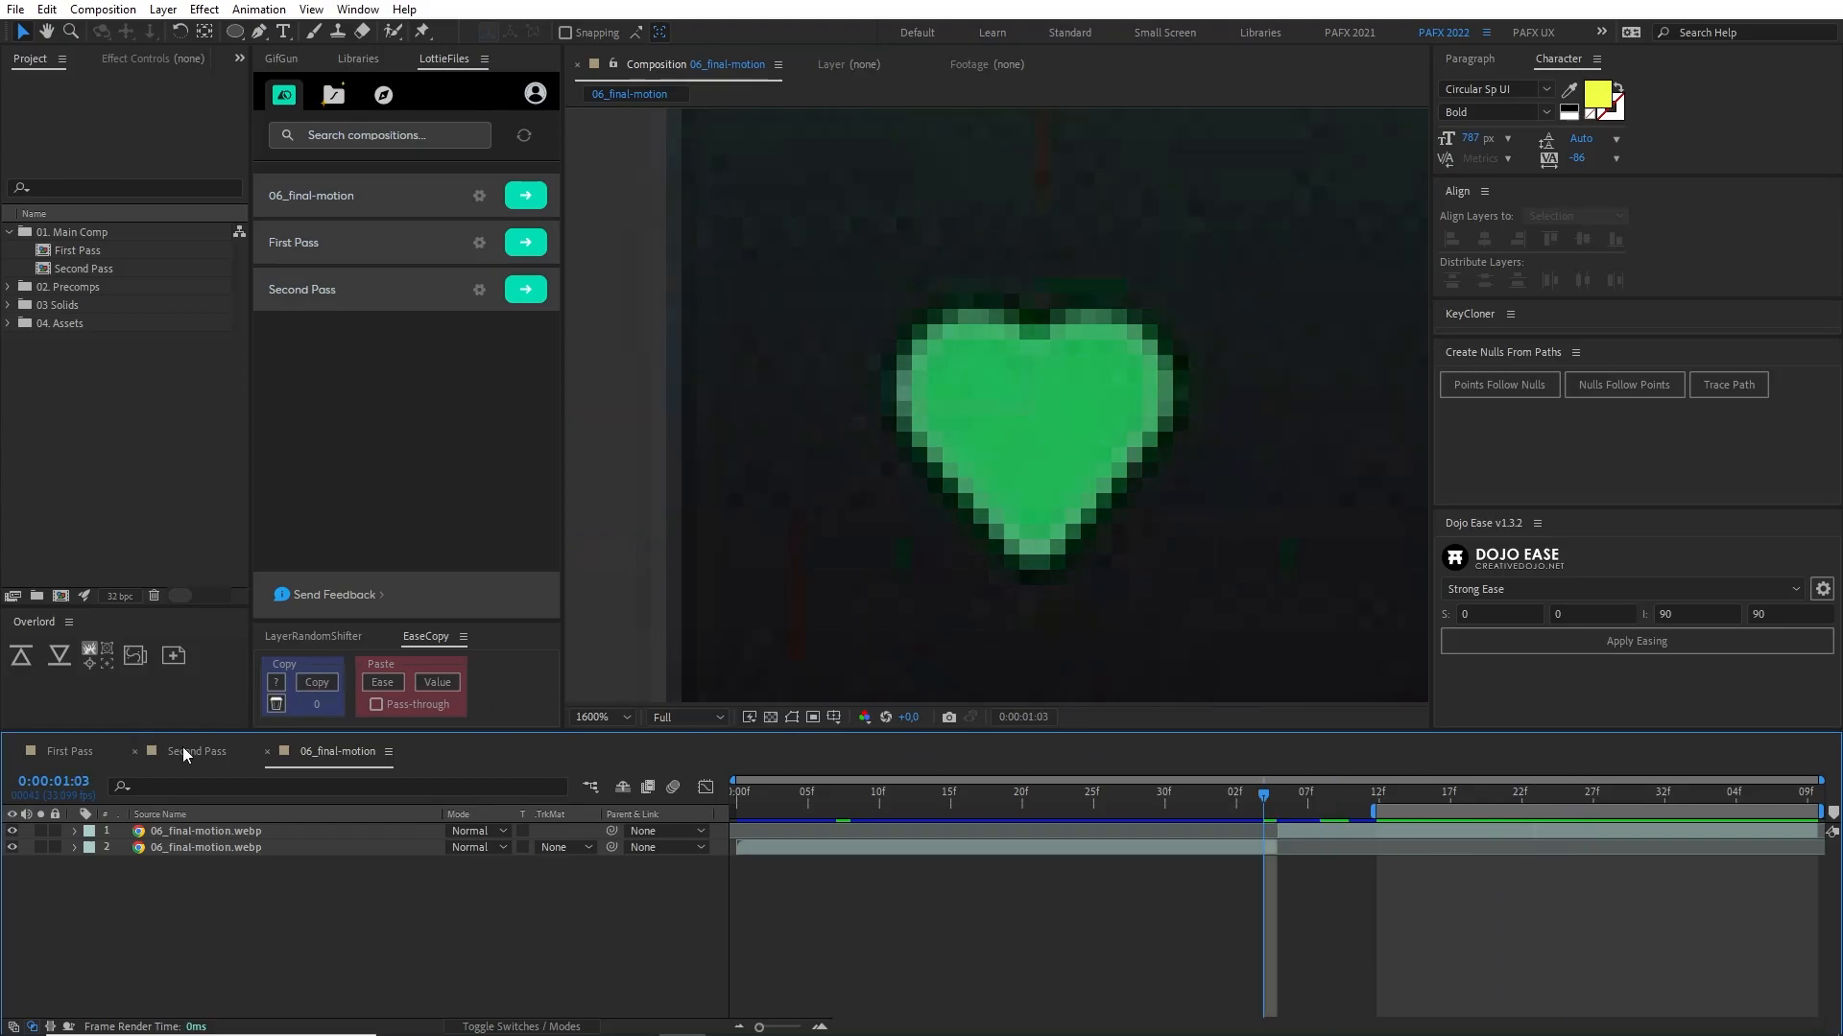
pyautogui.moveTo(1394, 793)
pyautogui.mouseDown()
pyautogui.moveTo(1468, 793)
pyautogui.moveTo(1390, 793)
pyautogui.mouseUp()
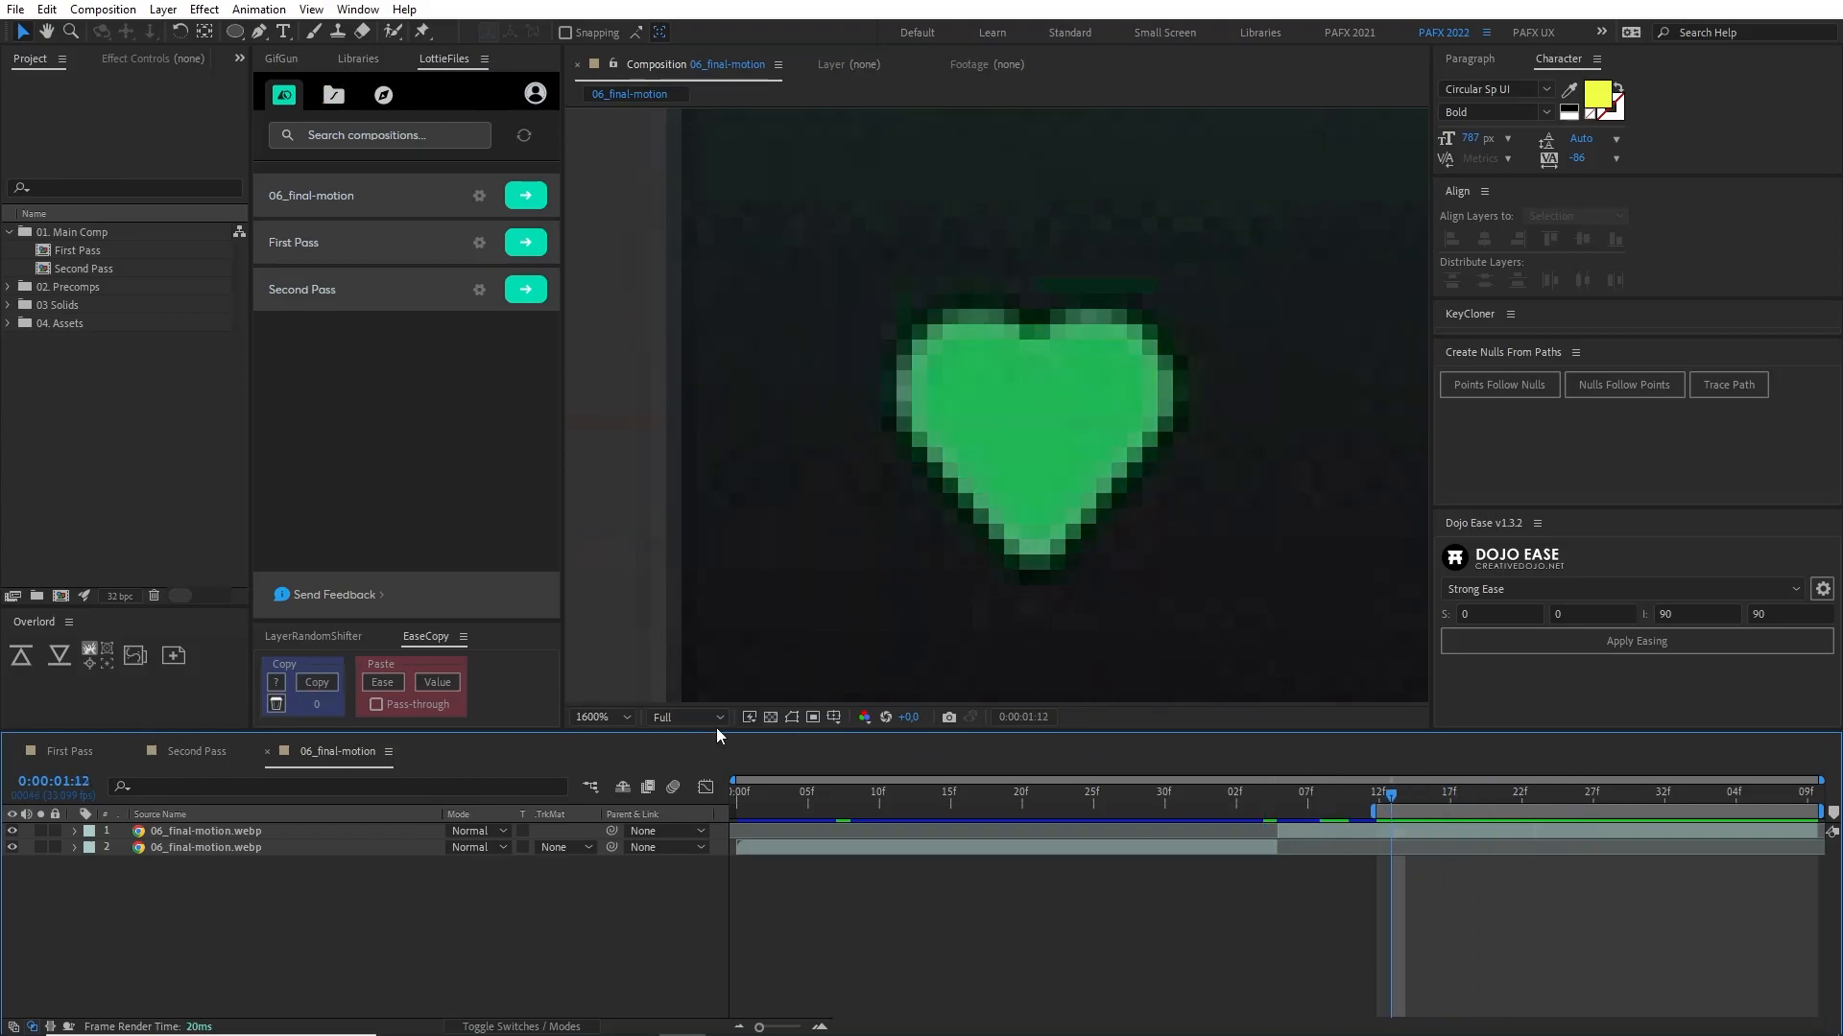
pyautogui.click(195, 753)
# Step: Keyframe Null 2's horizontal position at ten-frame intervals: 388 at 1:40, 413 at 1:50 and 380 at 2:00
pyautogui.click(1282, 794)
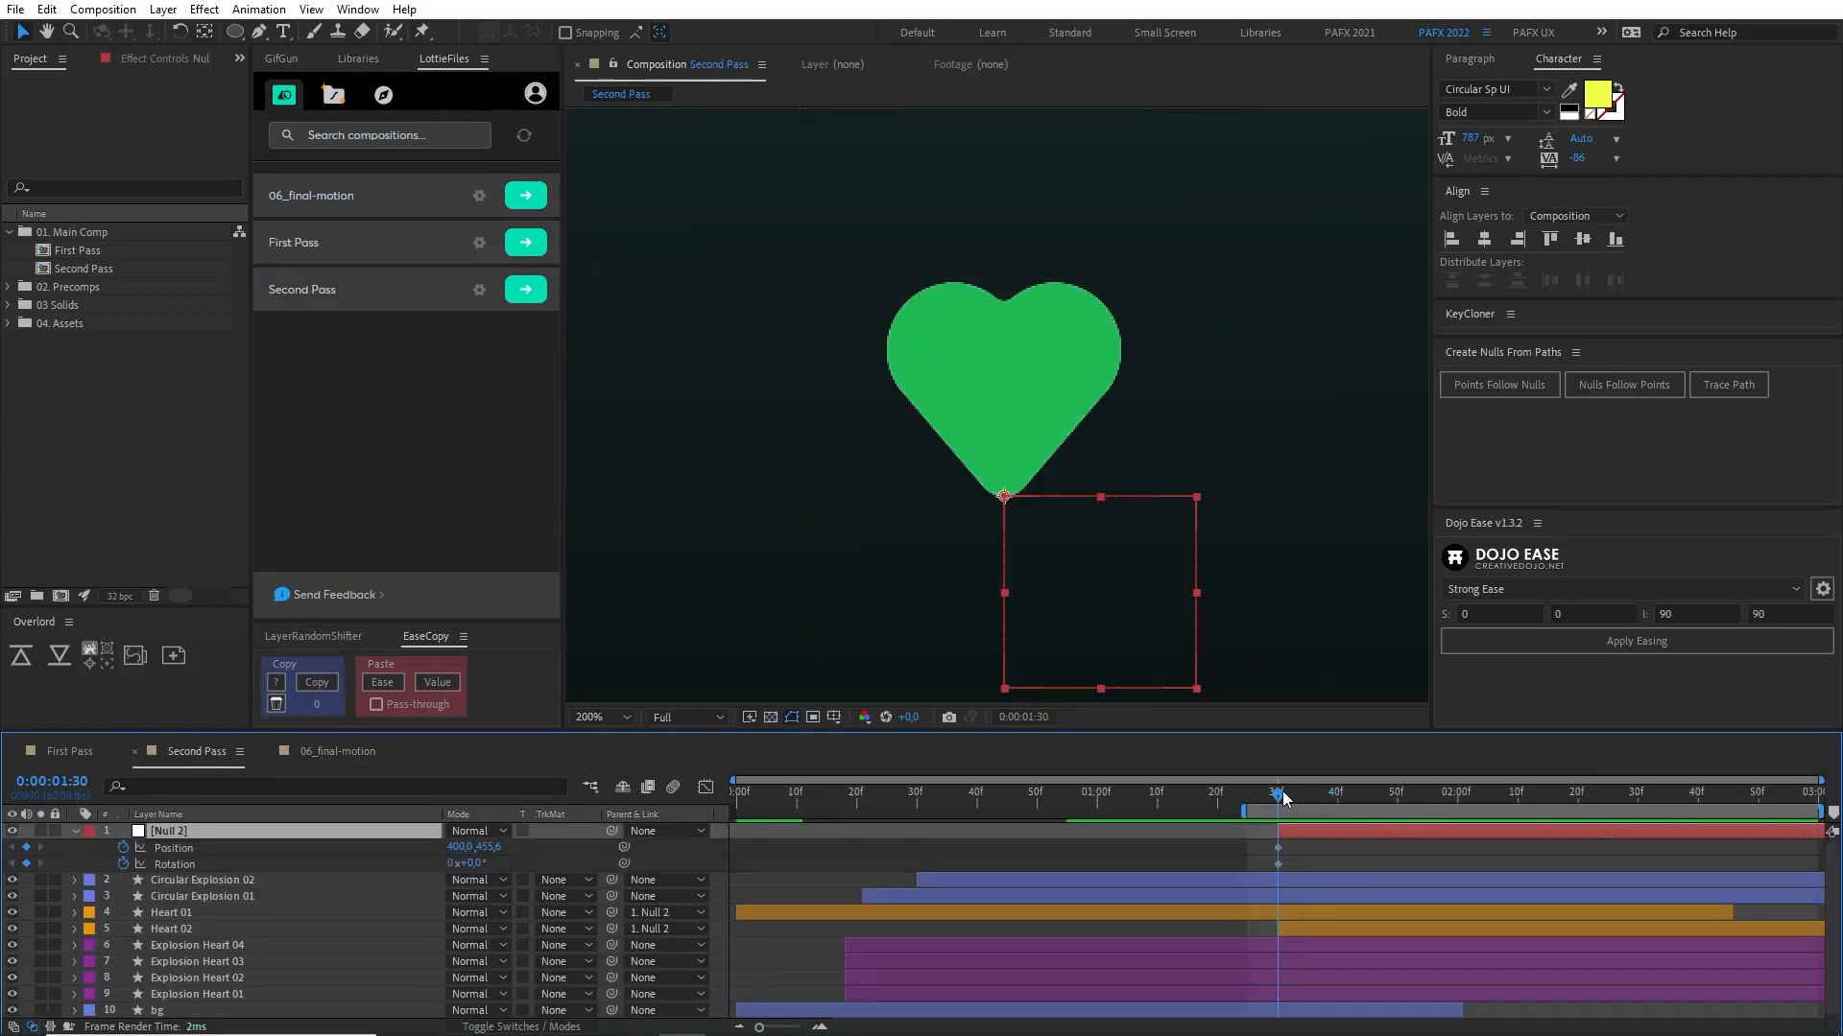
pyautogui.hotkey('shift', 'pagedown')
pyautogui.moveTo(465, 854); pyautogui.dragTo(452, 850)
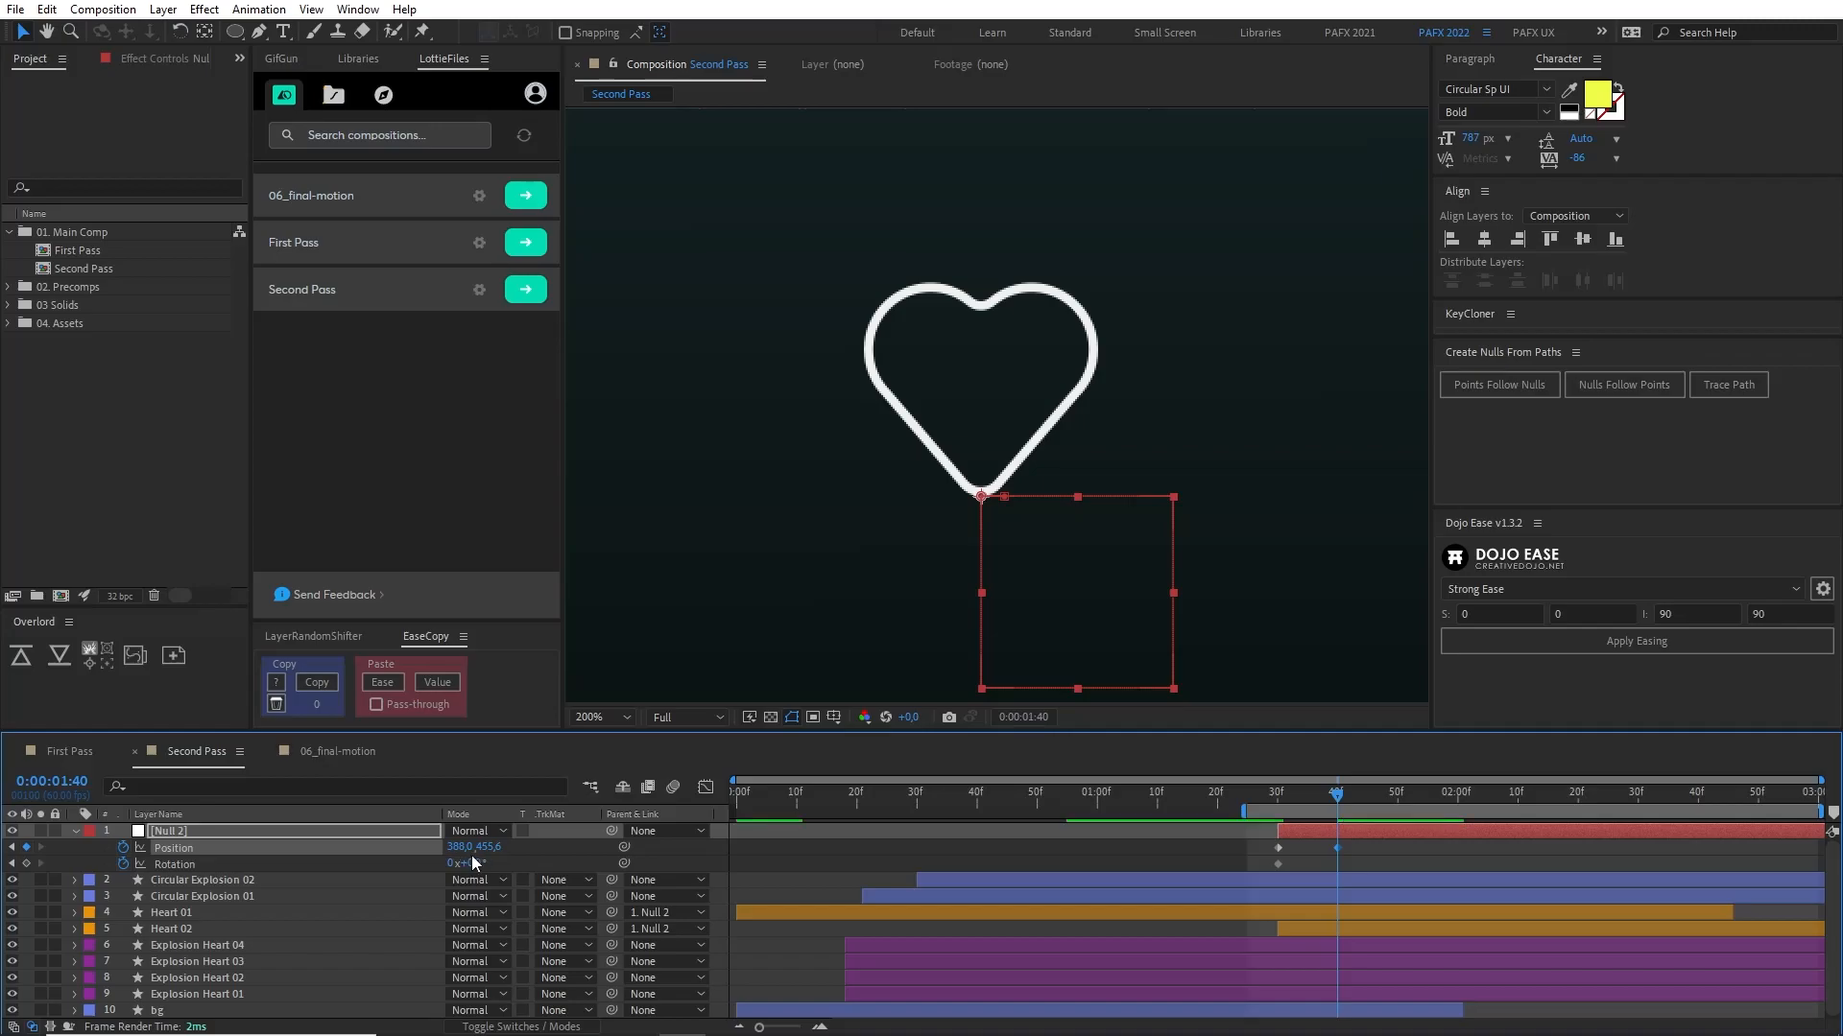
pyautogui.moveTo(461, 846); pyautogui.dragTo(483, 846)
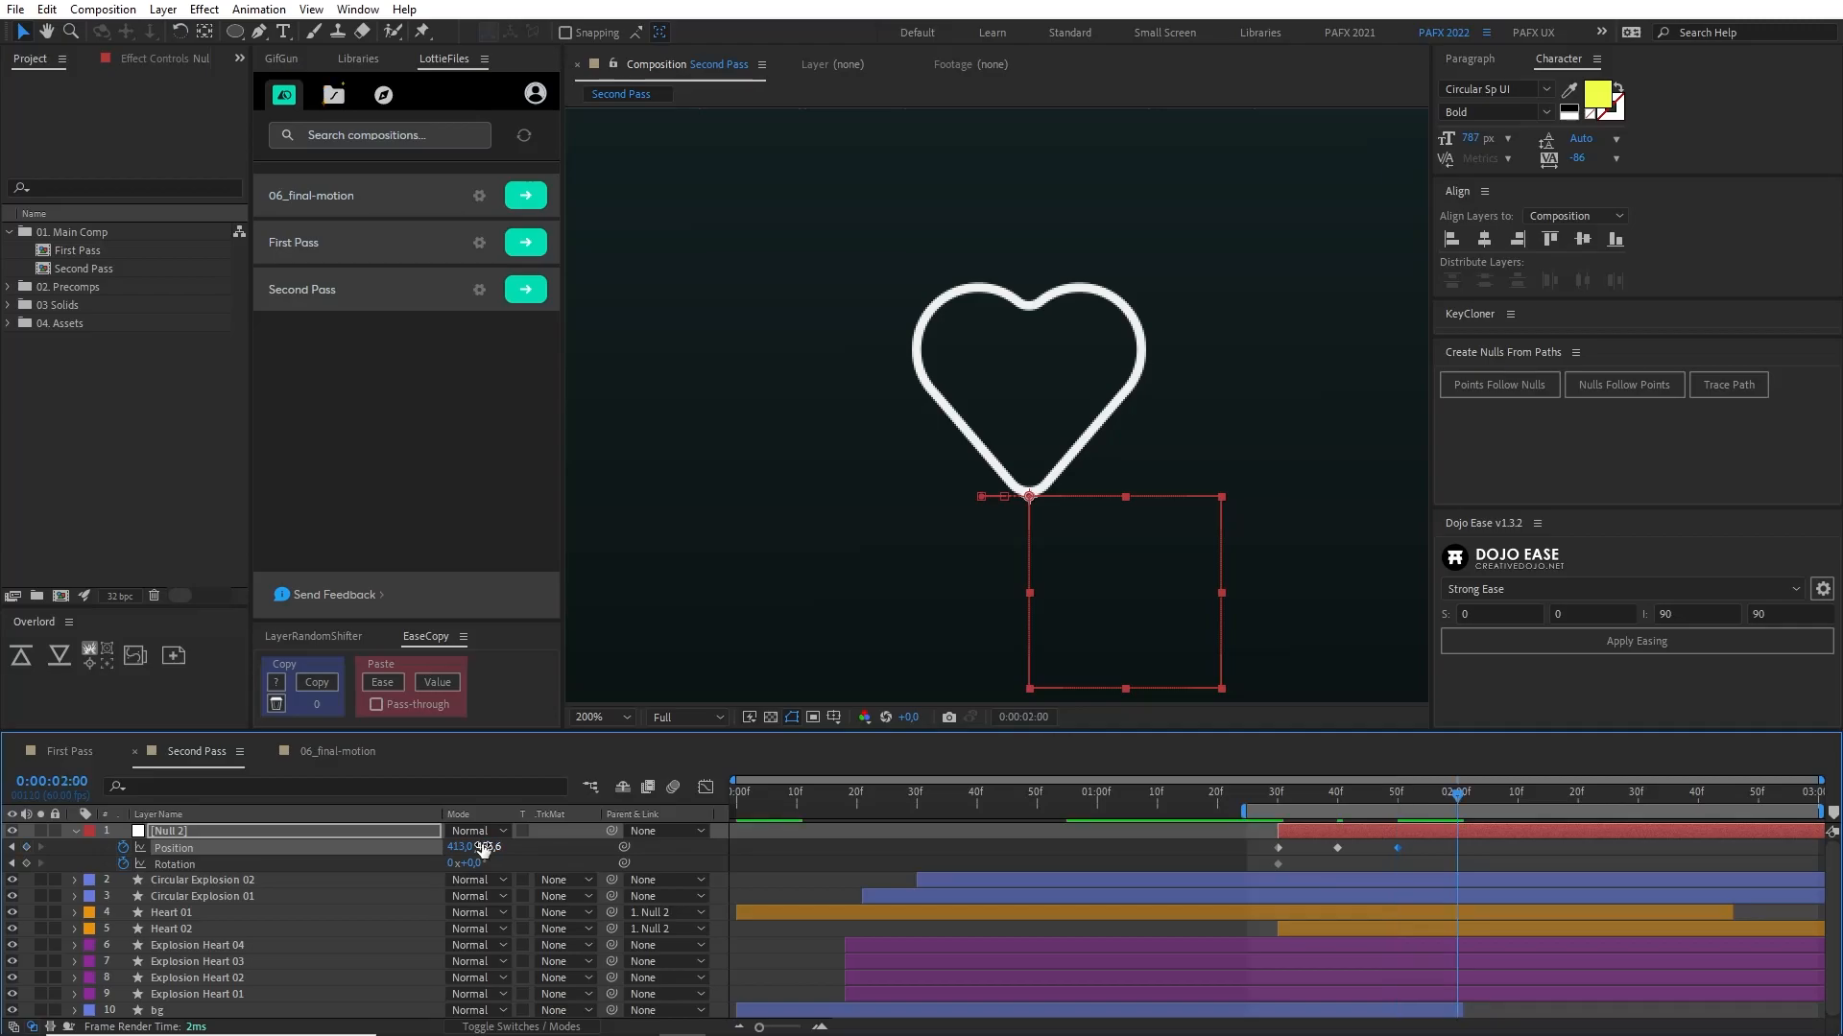
pyautogui.moveTo(452, 848); pyautogui.dragTo(427, 848)
# Step: Copy Null 2's first Position keyframe and paste it at 2:10 to return the heart to 400, 455.6
pyautogui.press('.')
pyautogui.press('.')
pyautogui.moveTo(963, 552); pyautogui.dragTo(954, 536)
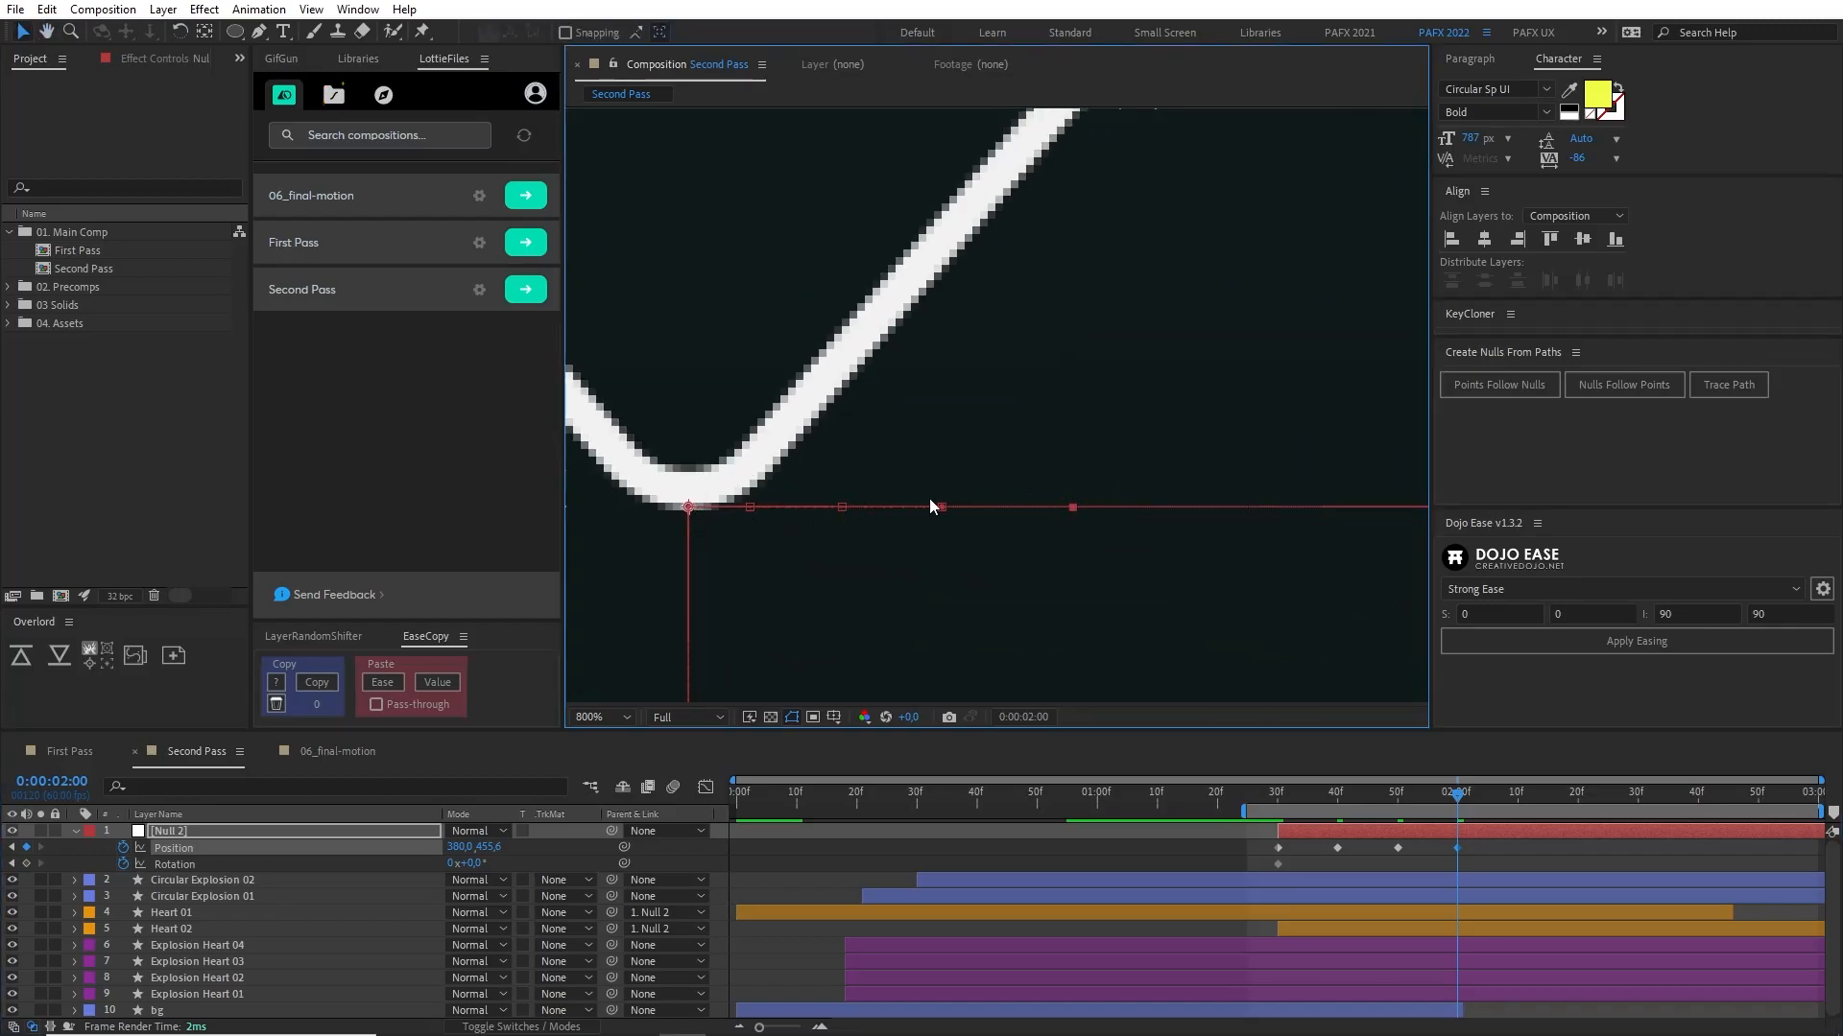
pyautogui.hotkey('shift', 'pagedown')
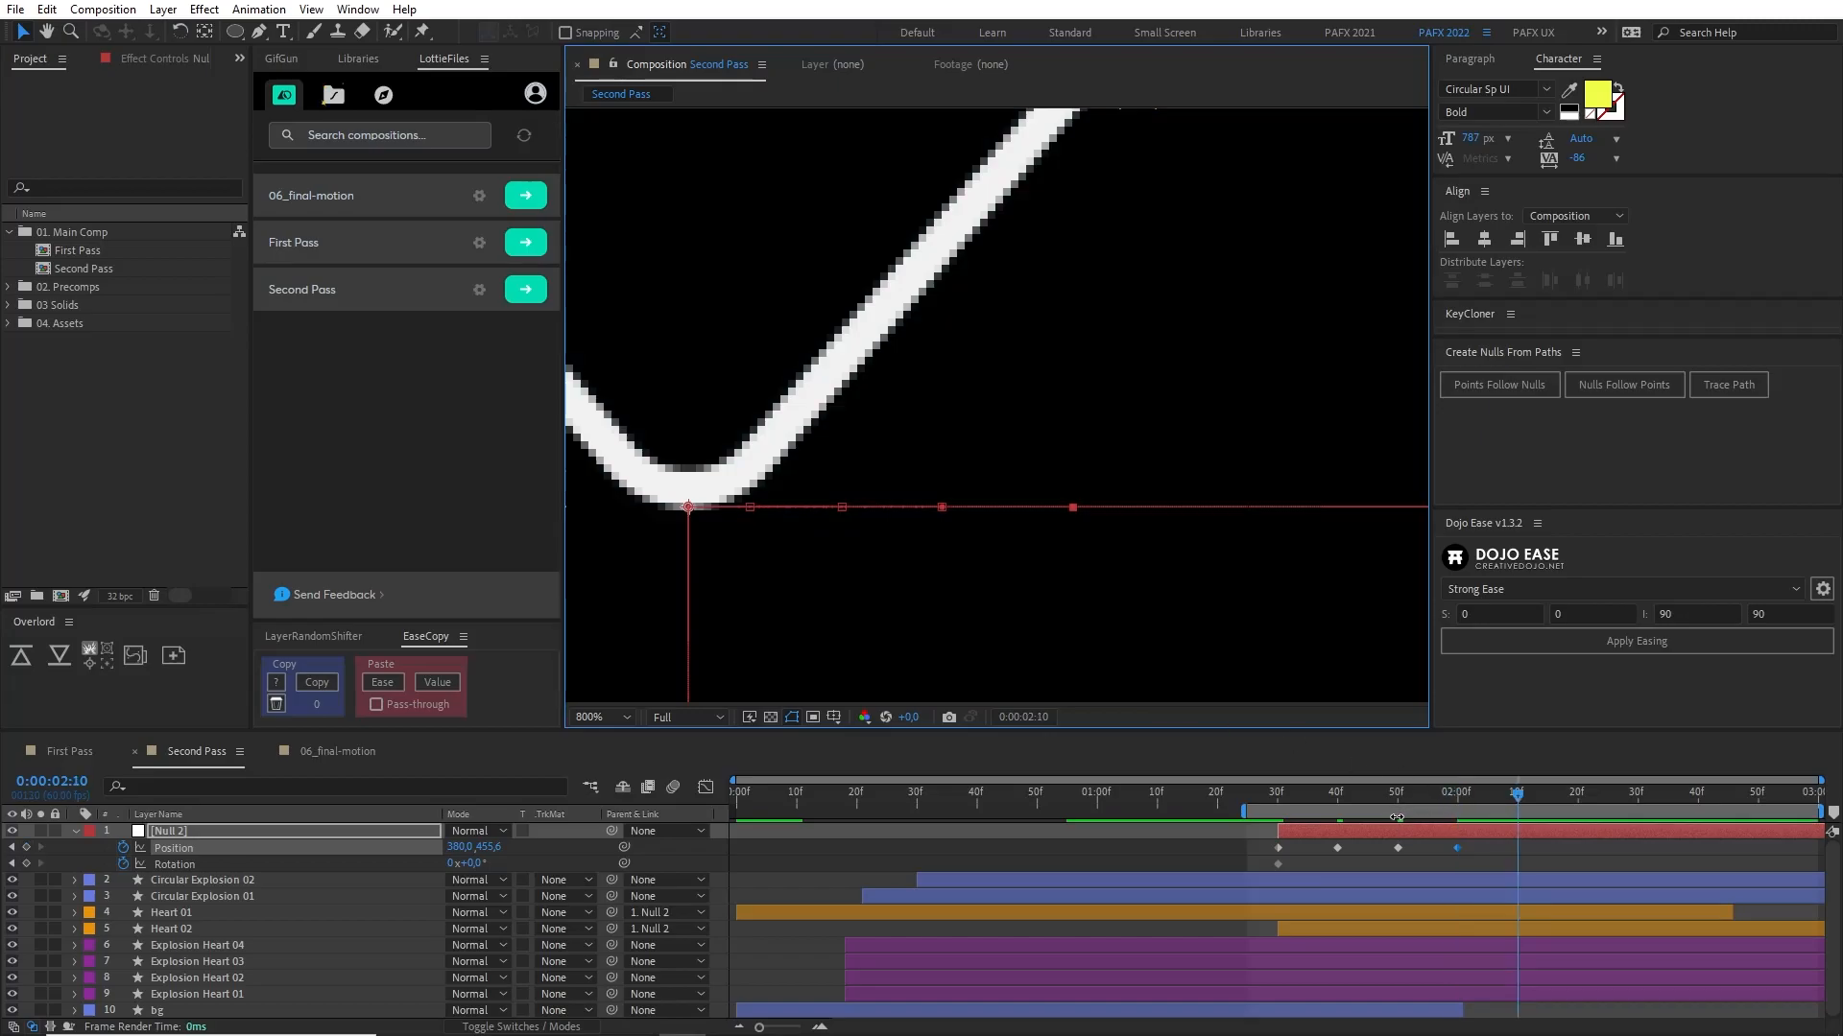
pyautogui.moveTo(1228, 835); pyautogui.dragTo(1290, 850)
pyautogui.hotkey('ctrl', 'c')
pyautogui.hotkey('ctrl', 'v')
pyautogui.scroll(-5, 1027, 523)
pyautogui.scroll(2, 983, 471)
pyautogui.moveTo(974, 441)
pyautogui.mouseDown()
pyautogui.moveTo(1001, 444)
pyautogui.moveTo(971, 426)
pyautogui.mouseUp()
pyautogui.scroll(-1, 995, 446)
pyautogui.scroll(1, 994, 443)
pyautogui.scroll(-1, 1478, 1001)
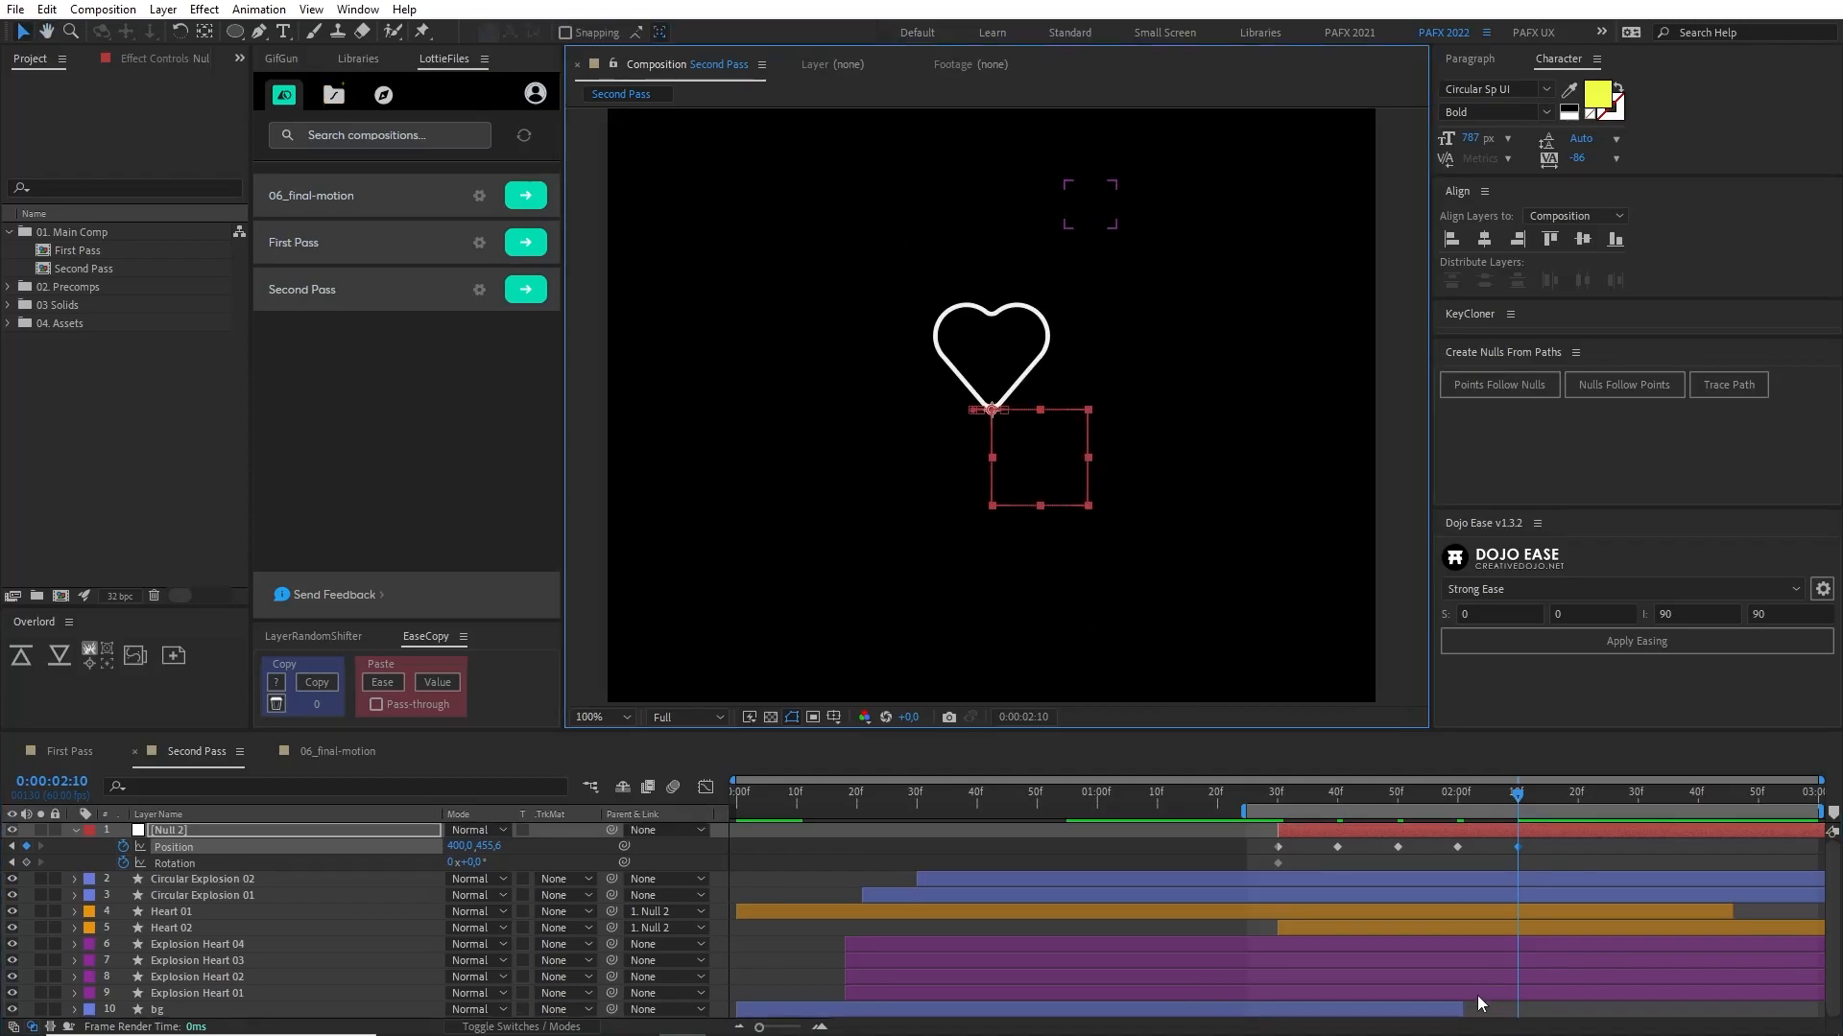
# Step: Extend the bg layer to the end of the composition and preview the heart's shake from 1:27
pyautogui.moveTo(1464, 1008); pyautogui.dragTo(1824, 1009)
pyautogui.click(1267, 797)
pyautogui.press('space')
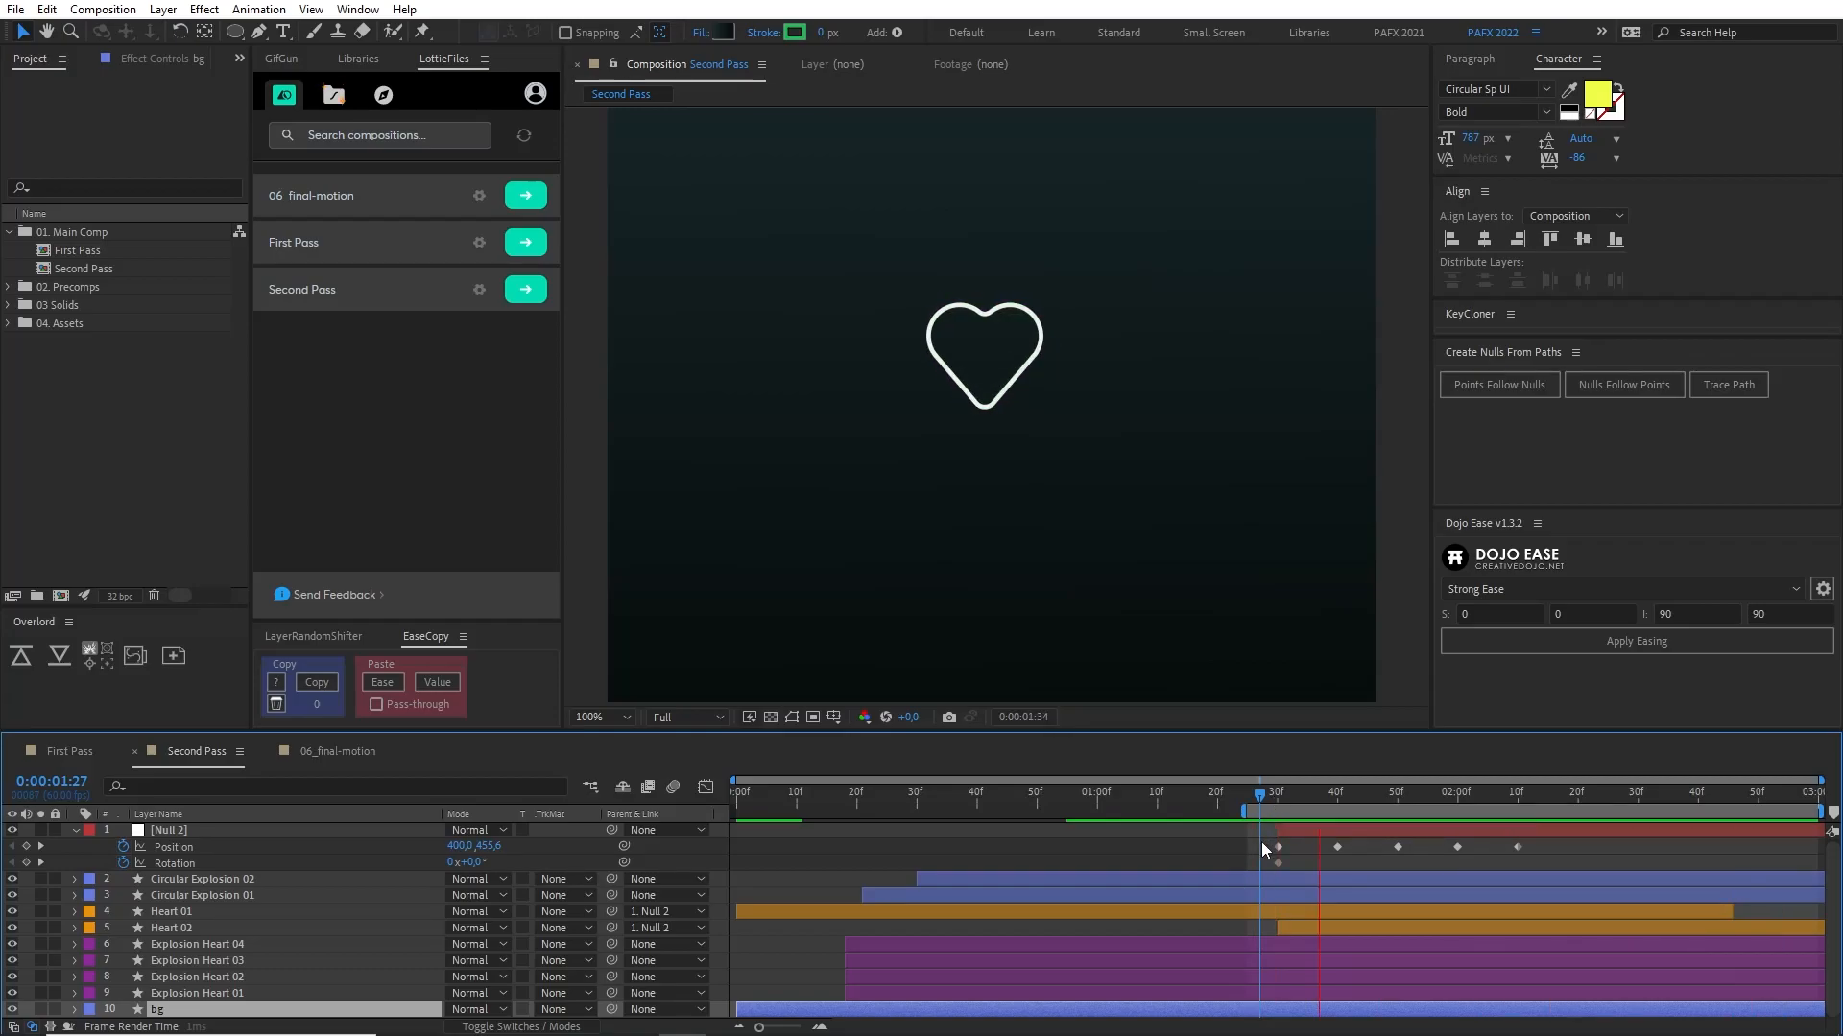
# Step: Apply Easy Ease to all of Null 2's Position and Rotation keyframes and end the work area at 2:20
pyautogui.moveTo(1259, 840); pyautogui.dragTo(1524, 873)
pyautogui.press('F9')
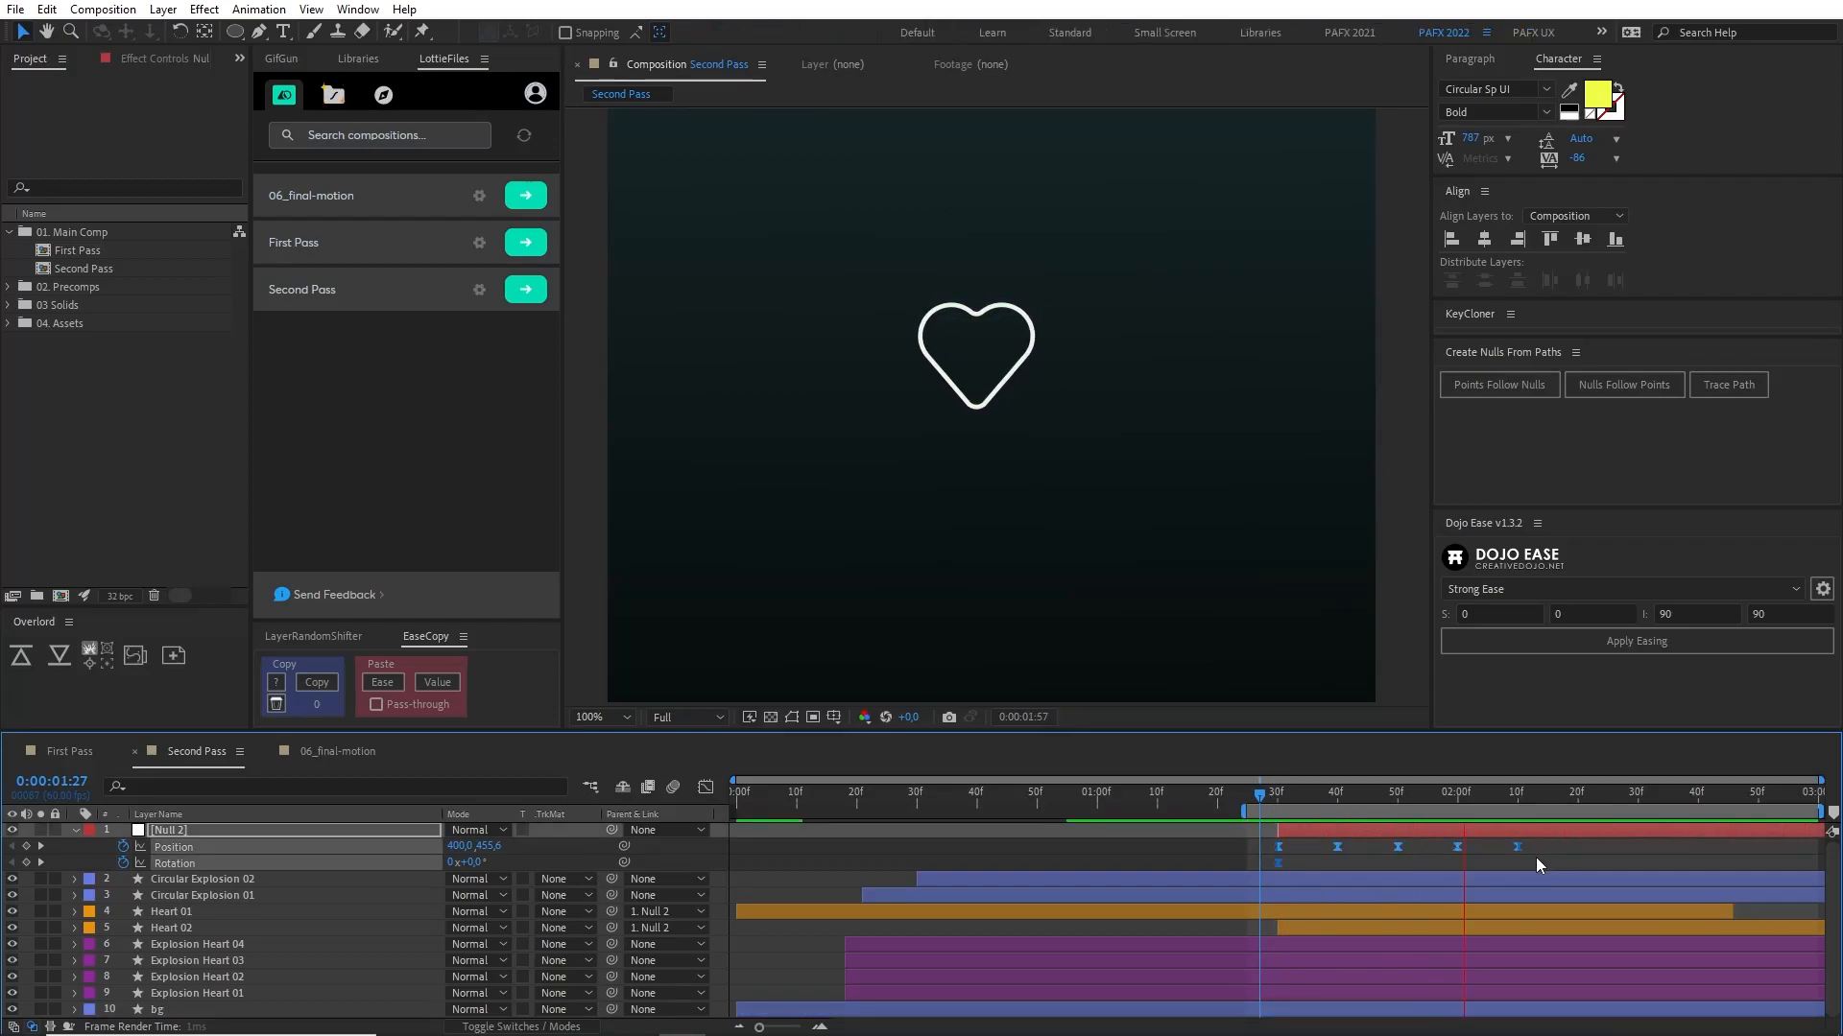
pyautogui.click(1576, 795)
pyautogui.press('n')
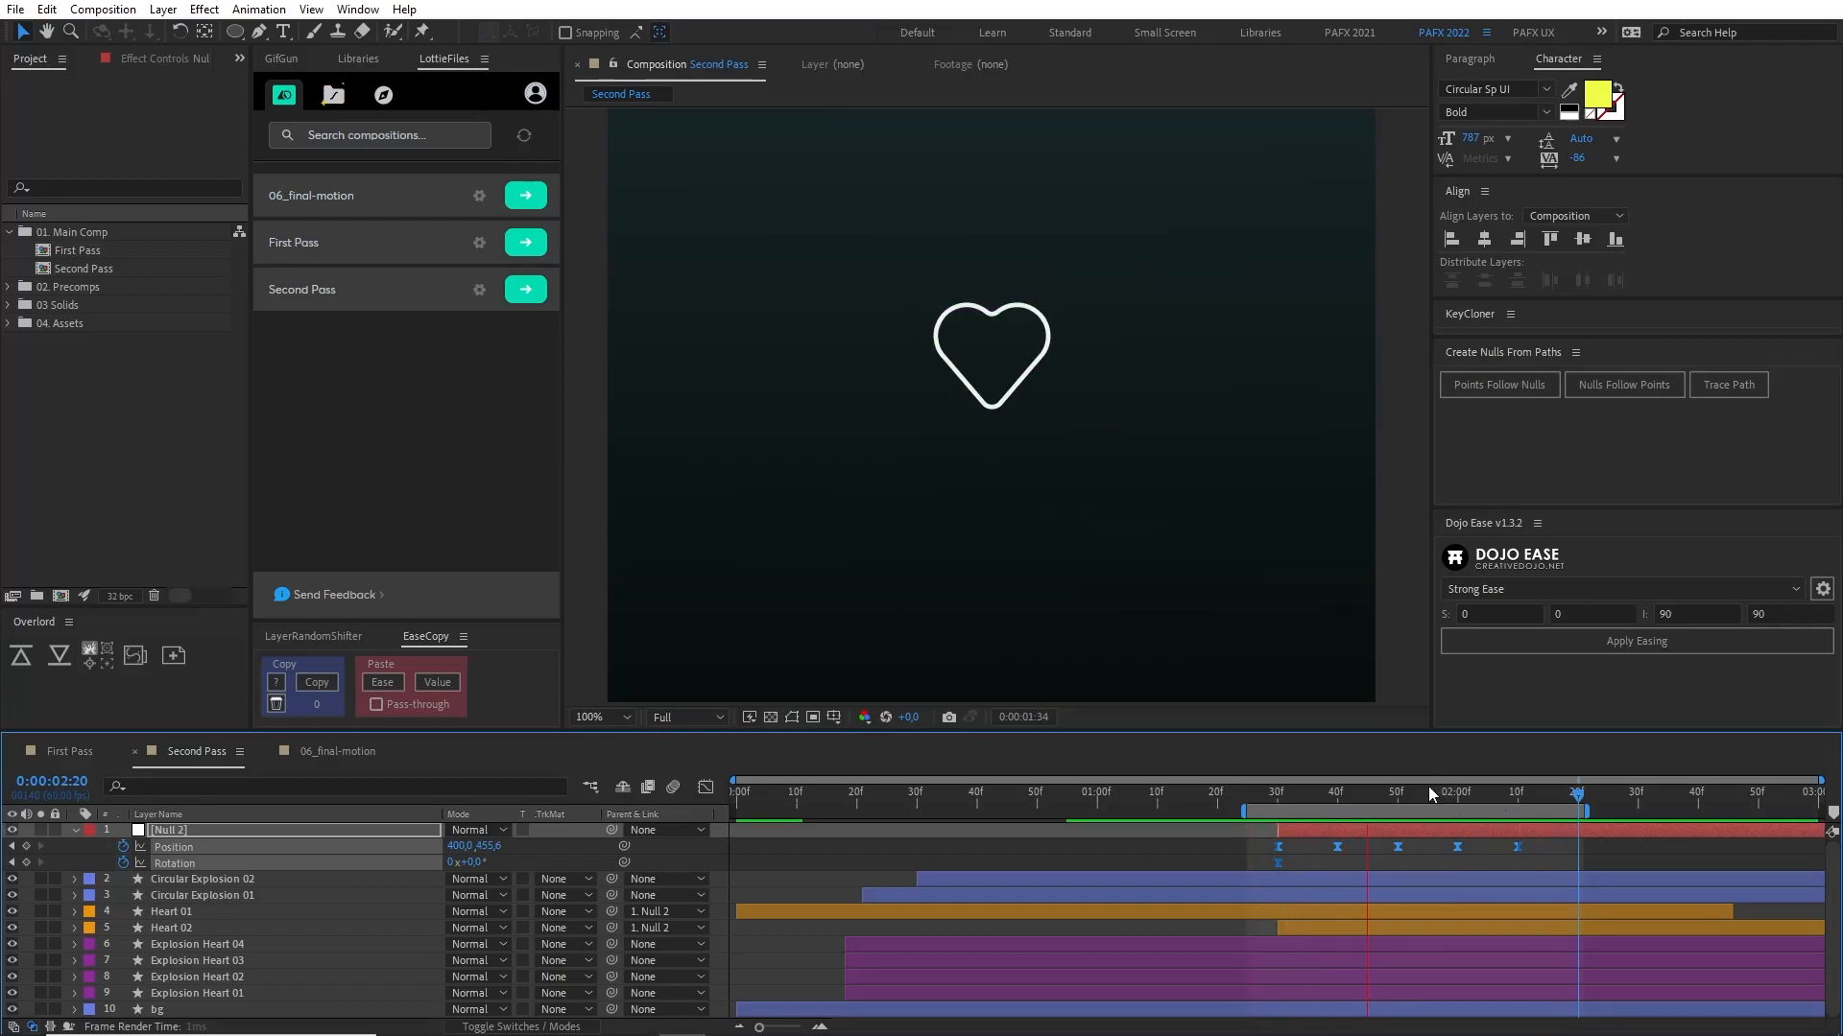
# Step: Set Null 2's horizontal position at 2:00 to 375.4 and preview the shake
pyautogui.moveTo(1357, 798); pyautogui.dragTo(1453, 850)
pyautogui.click(1051, 852)
pyautogui.moveTo(451, 849); pyautogui.dragTo(408, 848)
pyautogui.press('space')
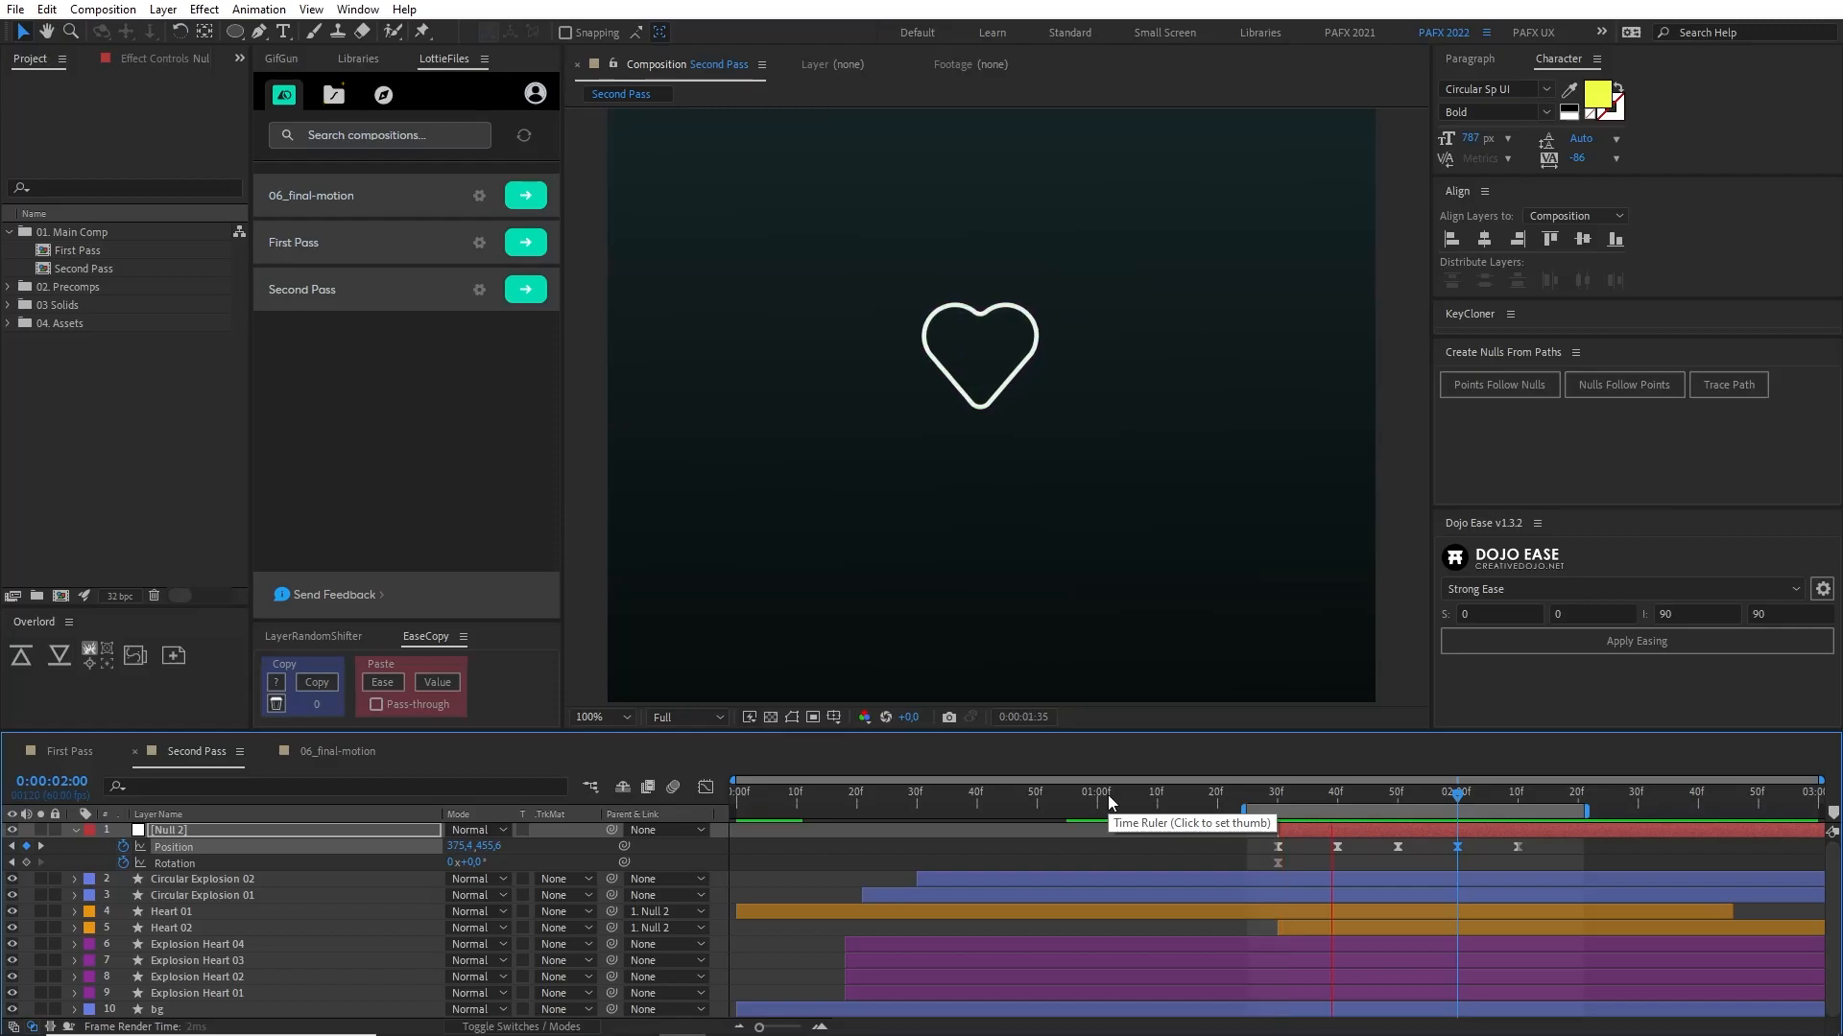
# Step: Compress Null 2's Position keyframes to eight-frame intervals, at 1:38, 1:46, 1:54 and 2:02, and preview the faster shake
pyautogui.press('space')
pyautogui.moveTo(1319, 841); pyautogui.dragTo(1540, 856)
pyautogui.moveTo(1341, 852); pyautogui.dragTo(1533, 888)
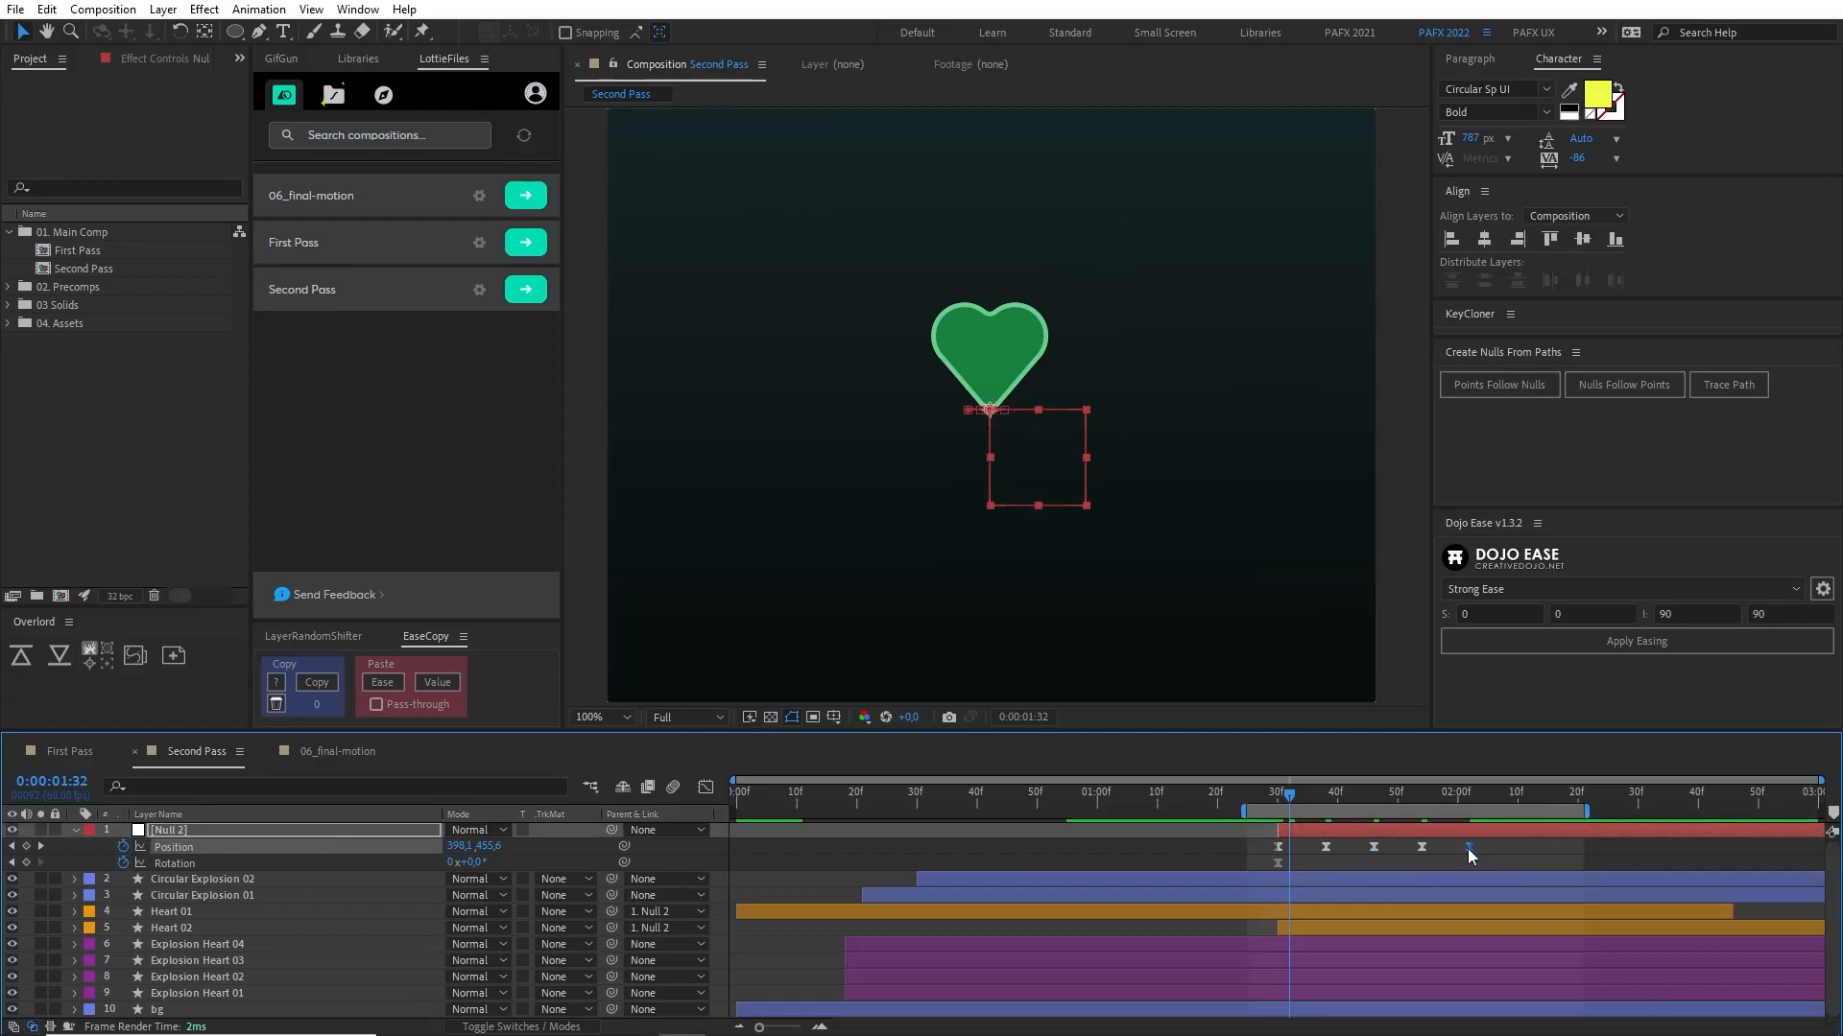
pyautogui.press('space')
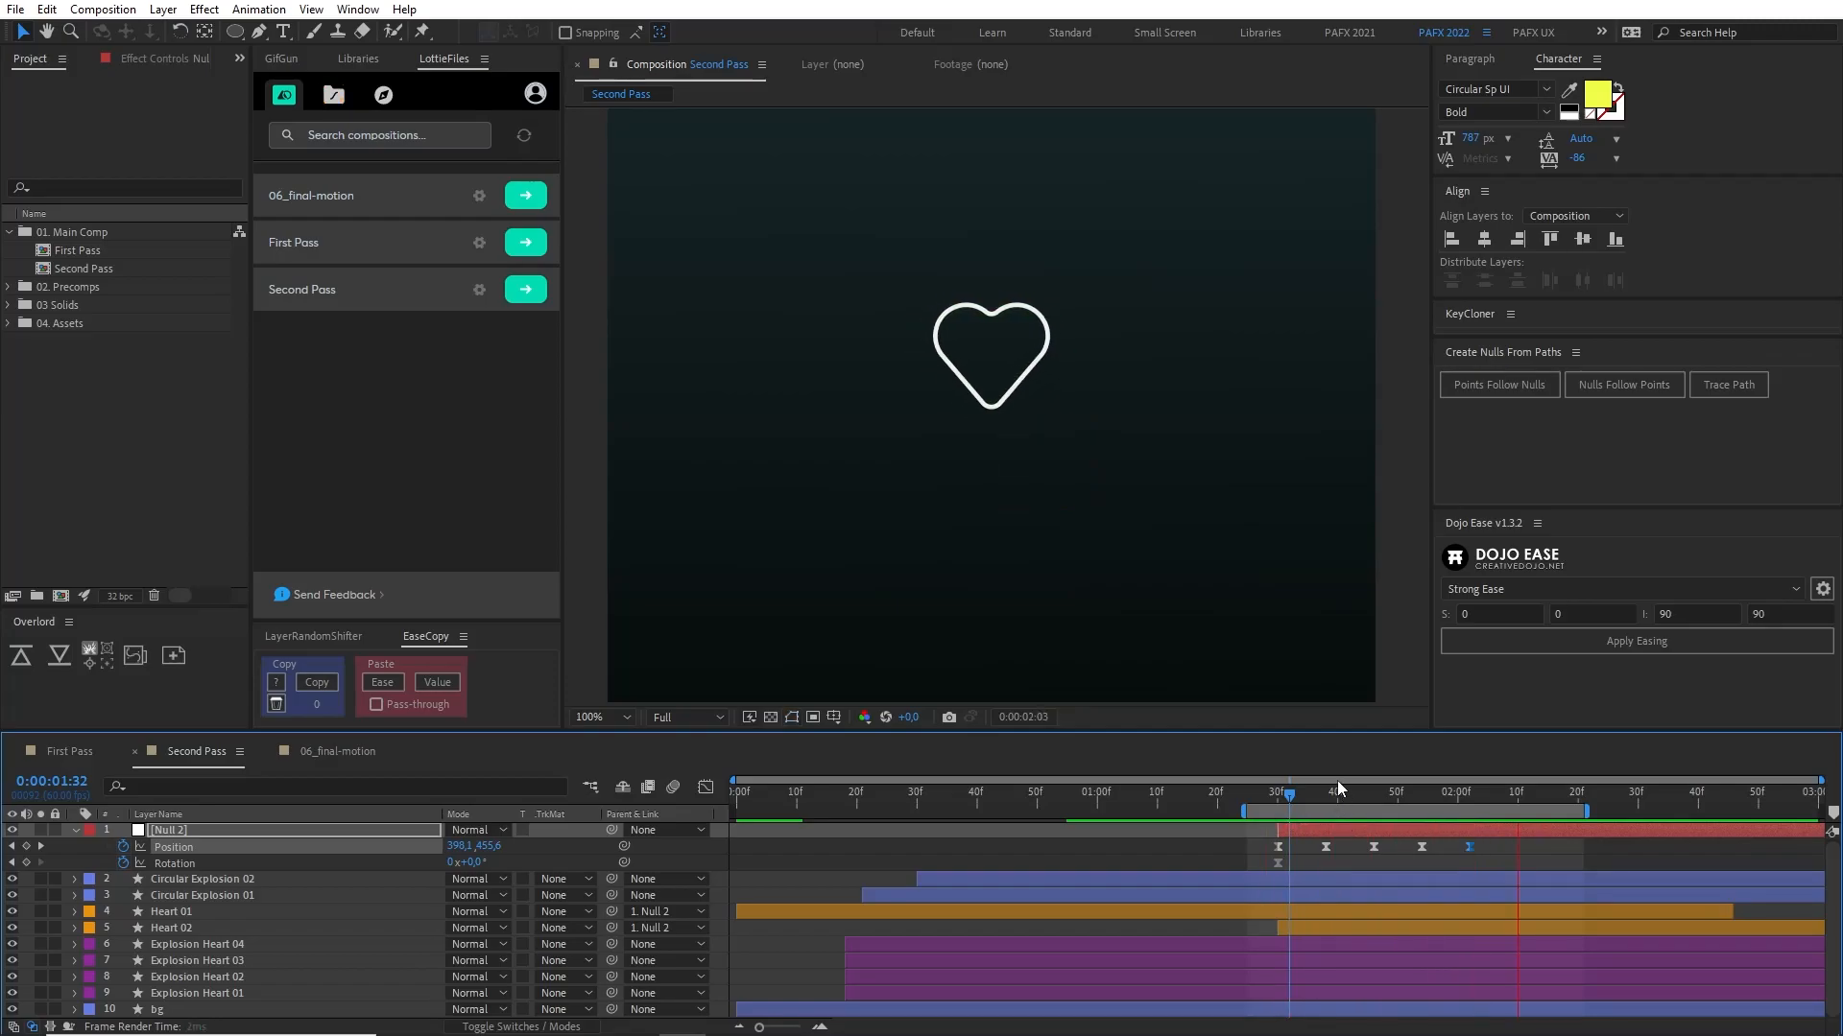
# Step: Tighten Null 2's Position keyframes to seven-frame intervals, at 1:37, 1:44, 1:51 and 1:58
pyautogui.moveTo(1321, 856); pyautogui.dragTo(1505, 883)
pyautogui.hotkey('alt', 'Left')
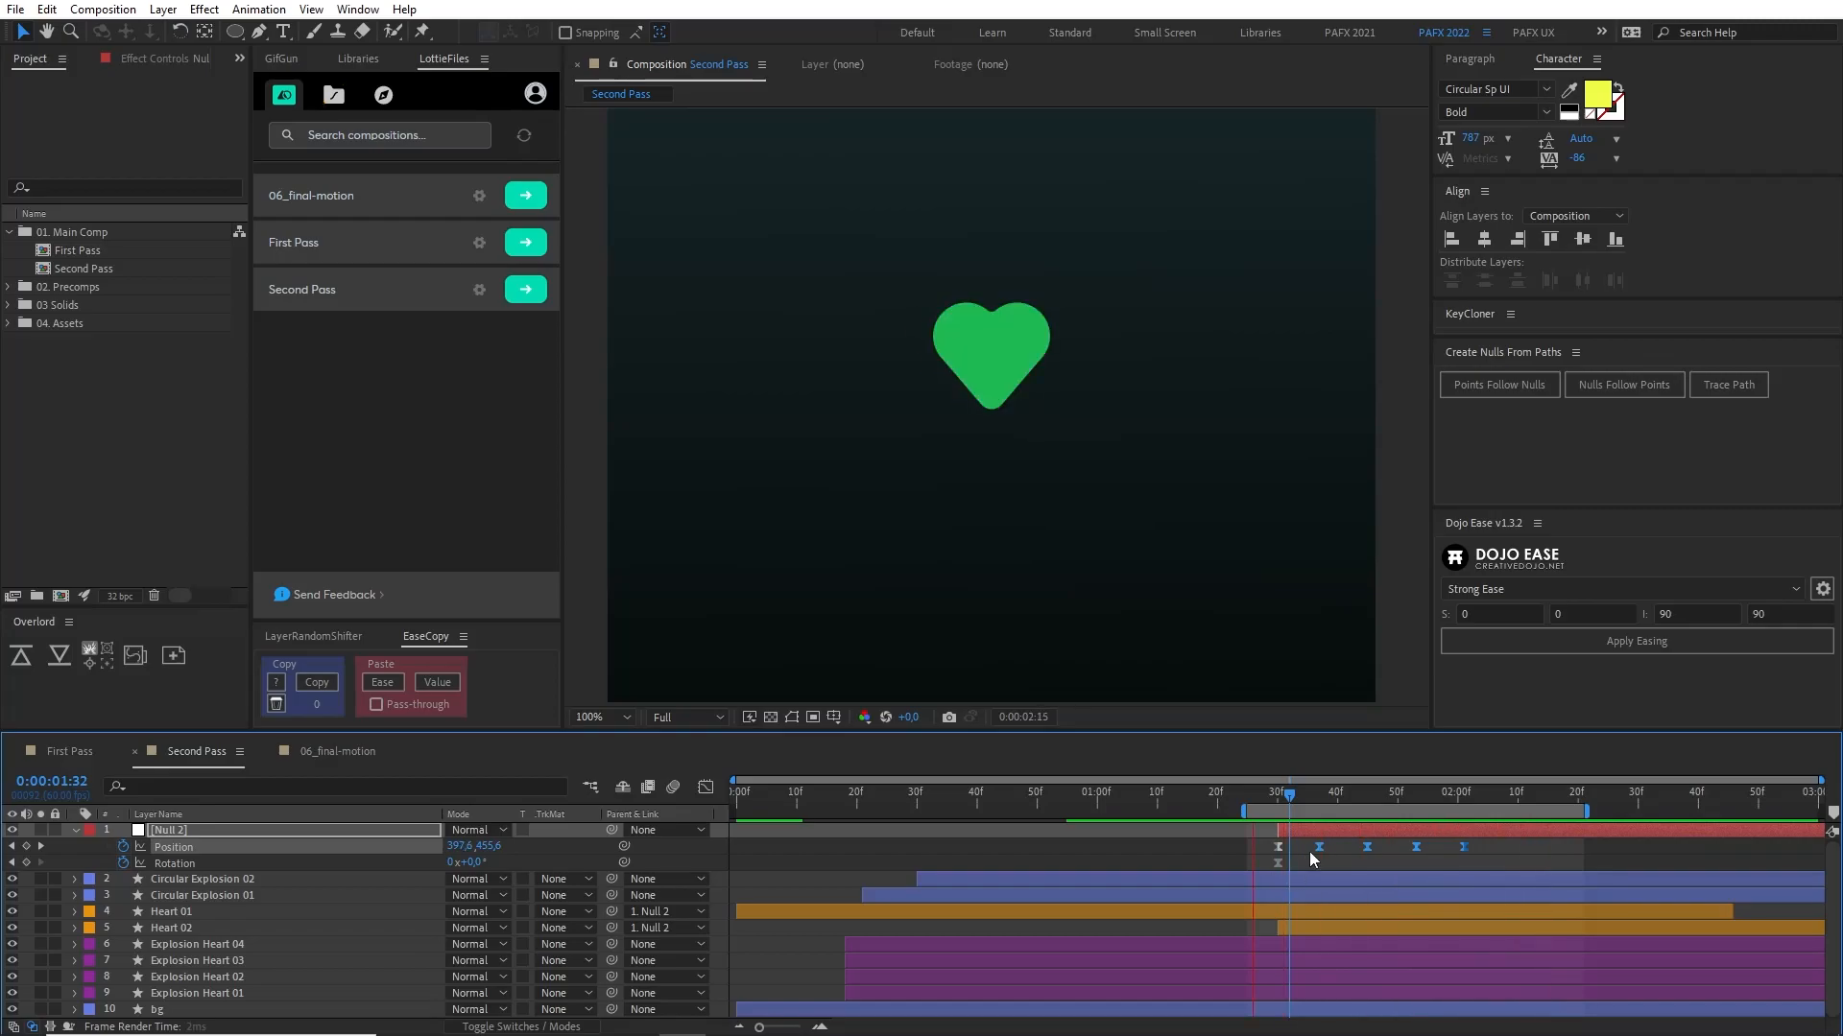
pyautogui.moveTo(1350, 843); pyautogui.dragTo(1570, 895)
pyautogui.hotkey('alt', 'Left')
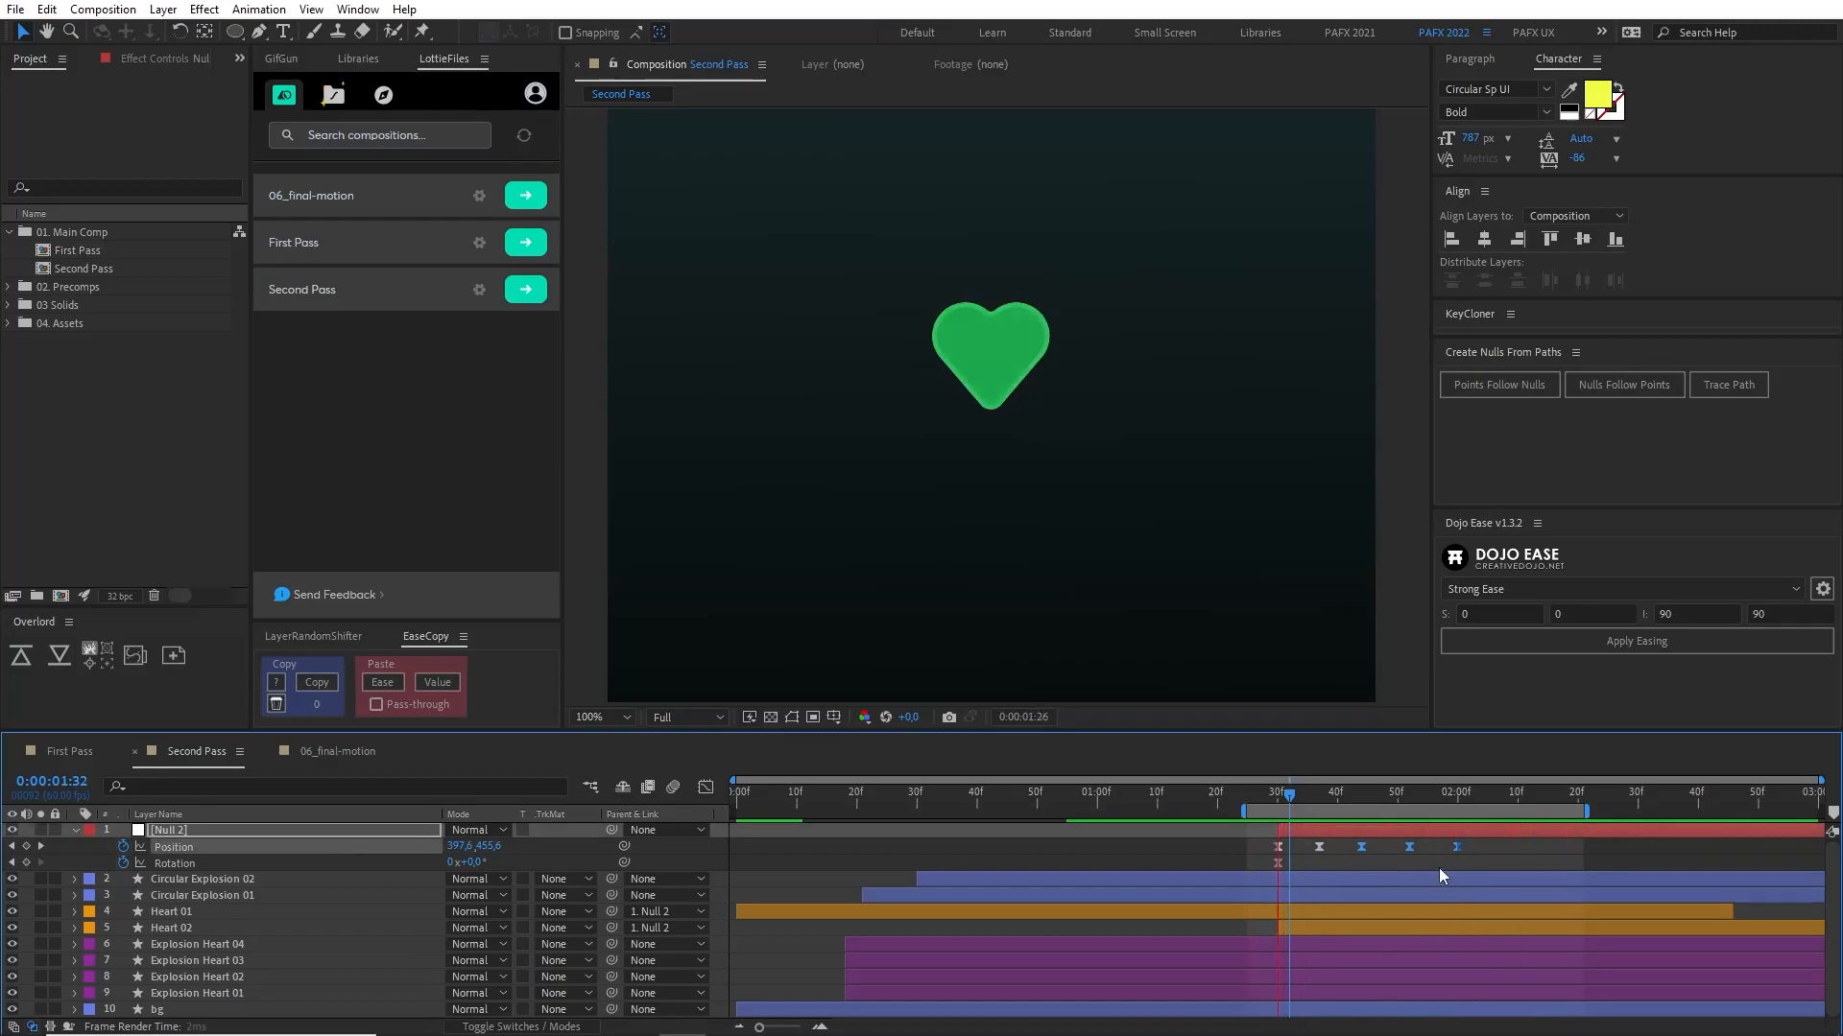
pyautogui.moveTo(1390, 849); pyautogui.dragTo(1638, 905)
pyautogui.hotkey('alt', 'Left')
pyautogui.moveTo(1430, 840); pyautogui.dragTo(1403, 805)
pyautogui.hotkey('alt', 'Left')
# Step: Set Null 2's horizontal position at 1:51 to 381 and preview the shake from 1:27
pyautogui.click(1391, 866)
pyautogui.scroll(1, 970, 499)
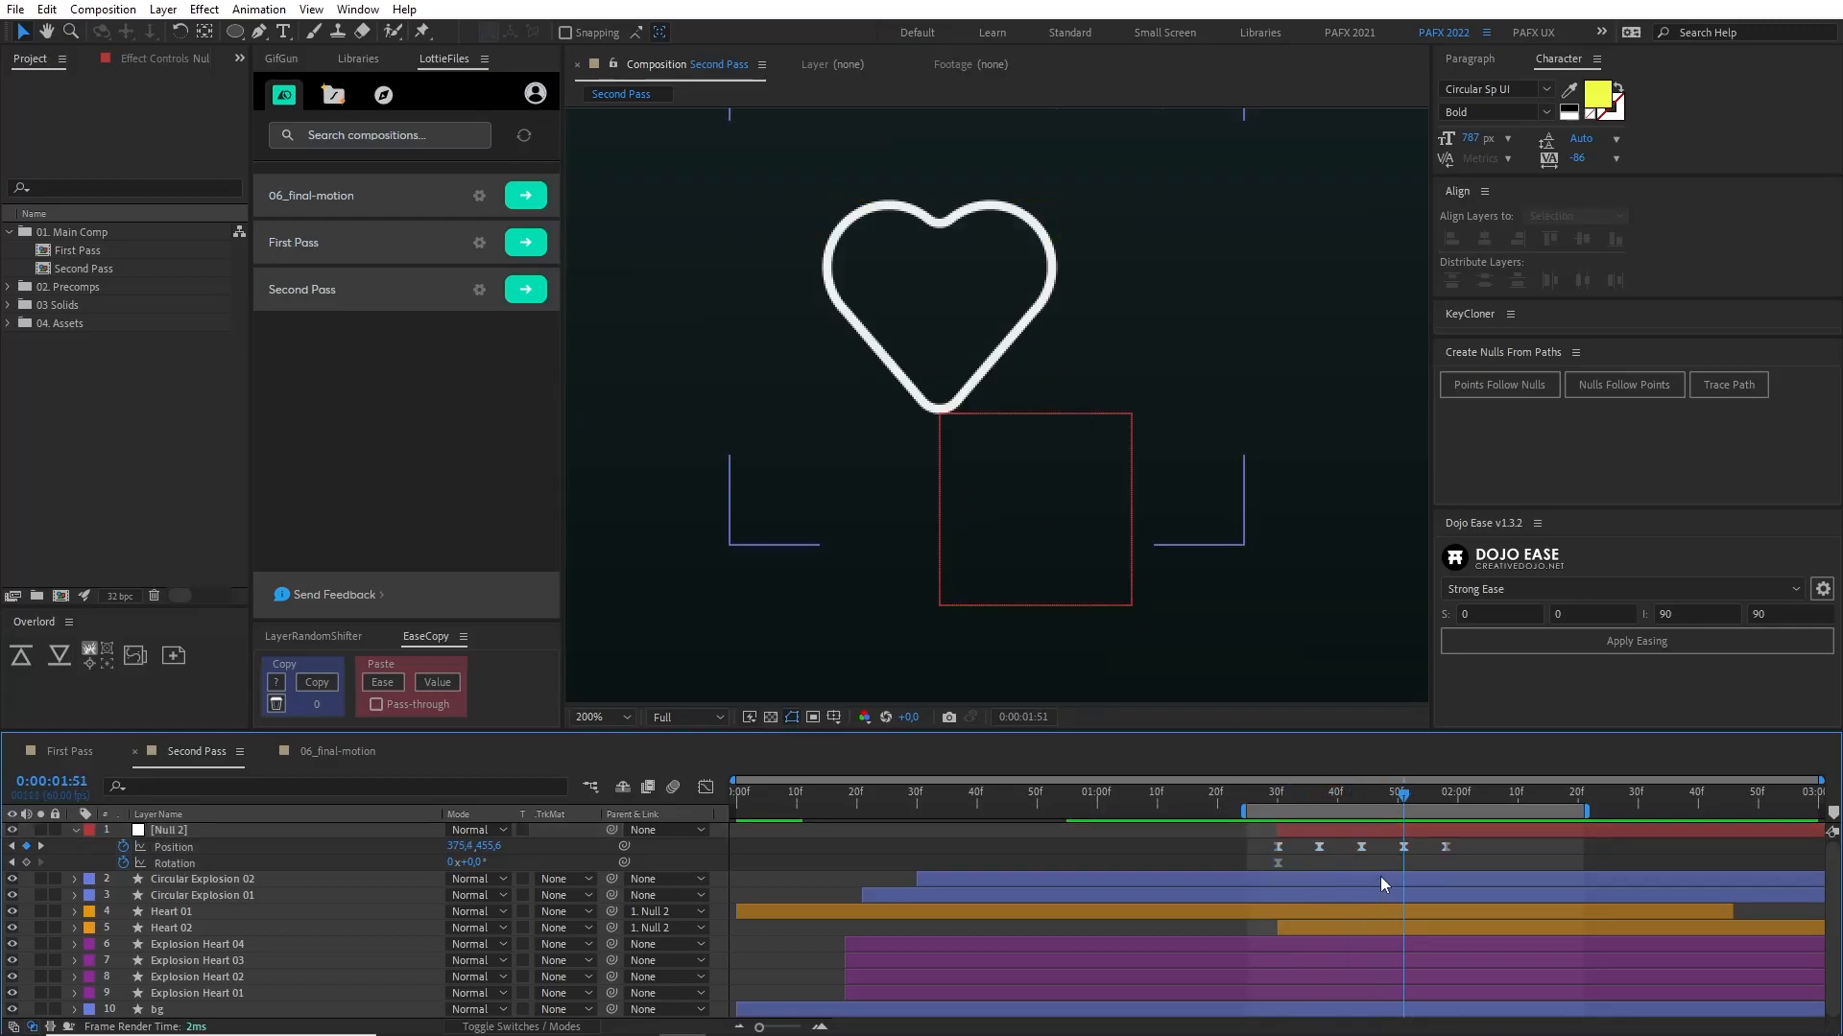
pyautogui.click(1375, 831)
pyautogui.scroll(1, 948, 469)
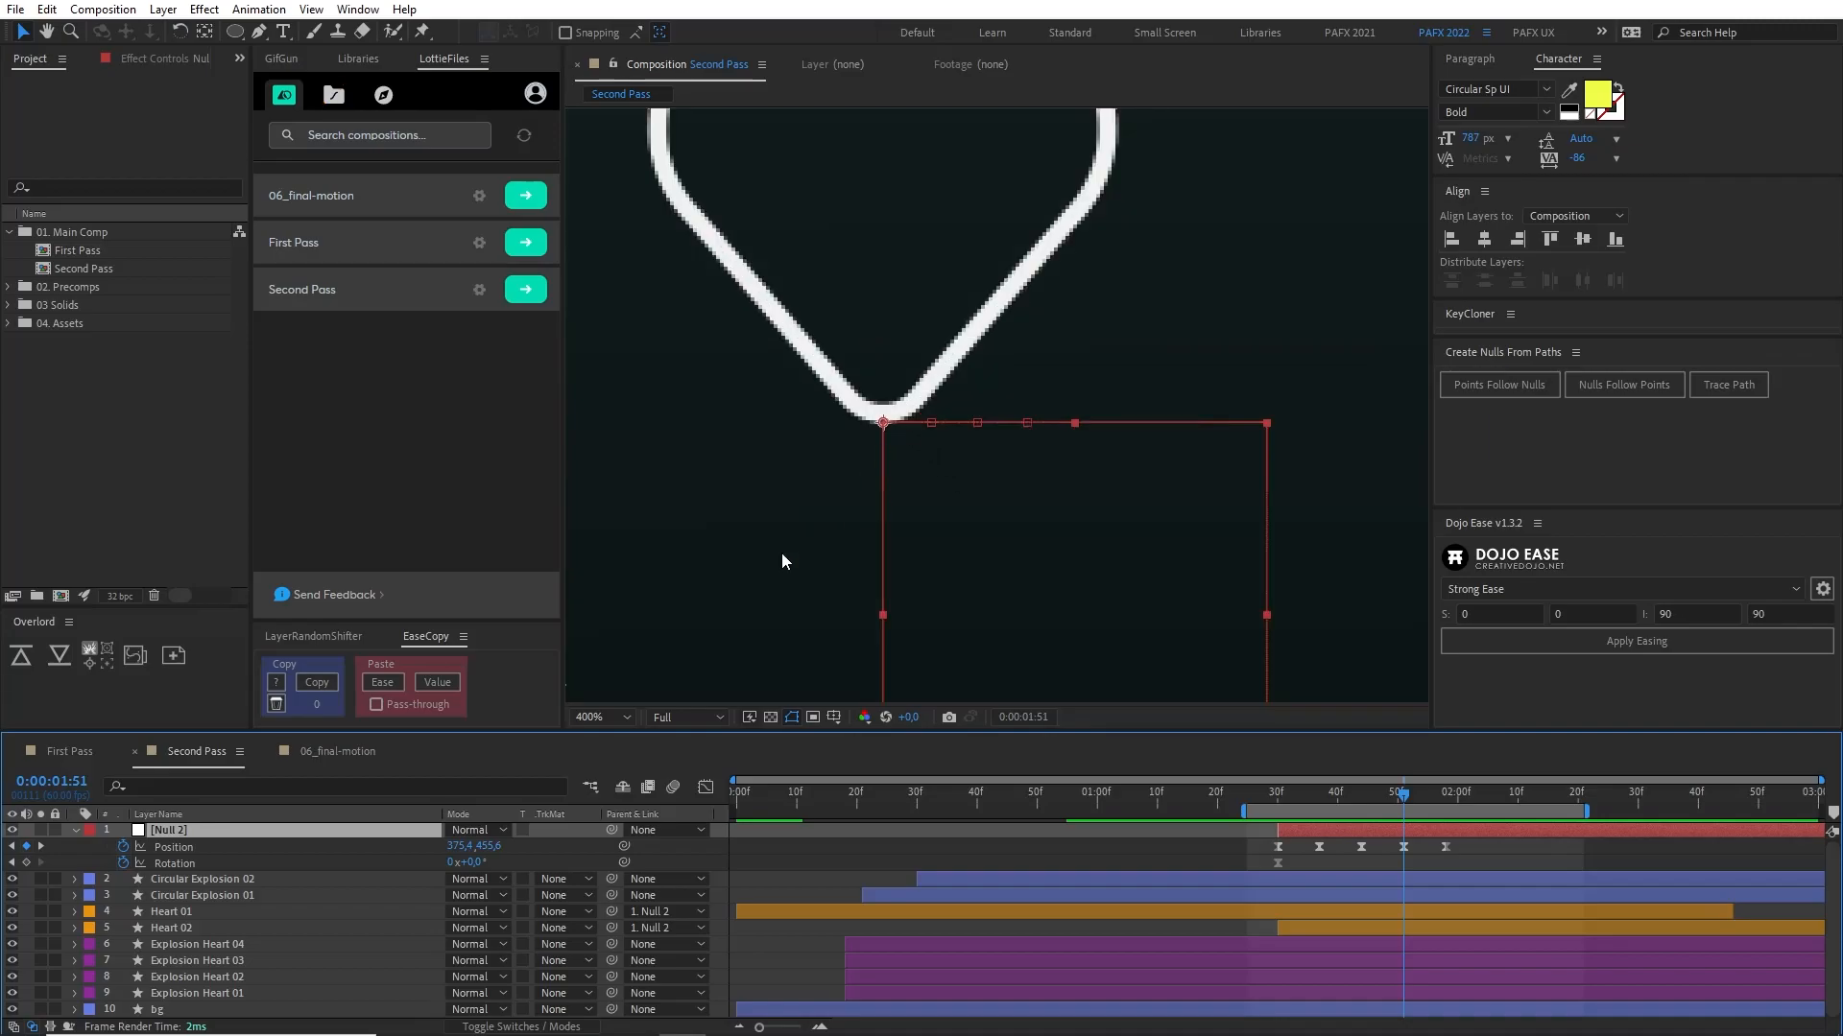
pyautogui.moveTo(451, 847); pyautogui.dragTo(459, 847)
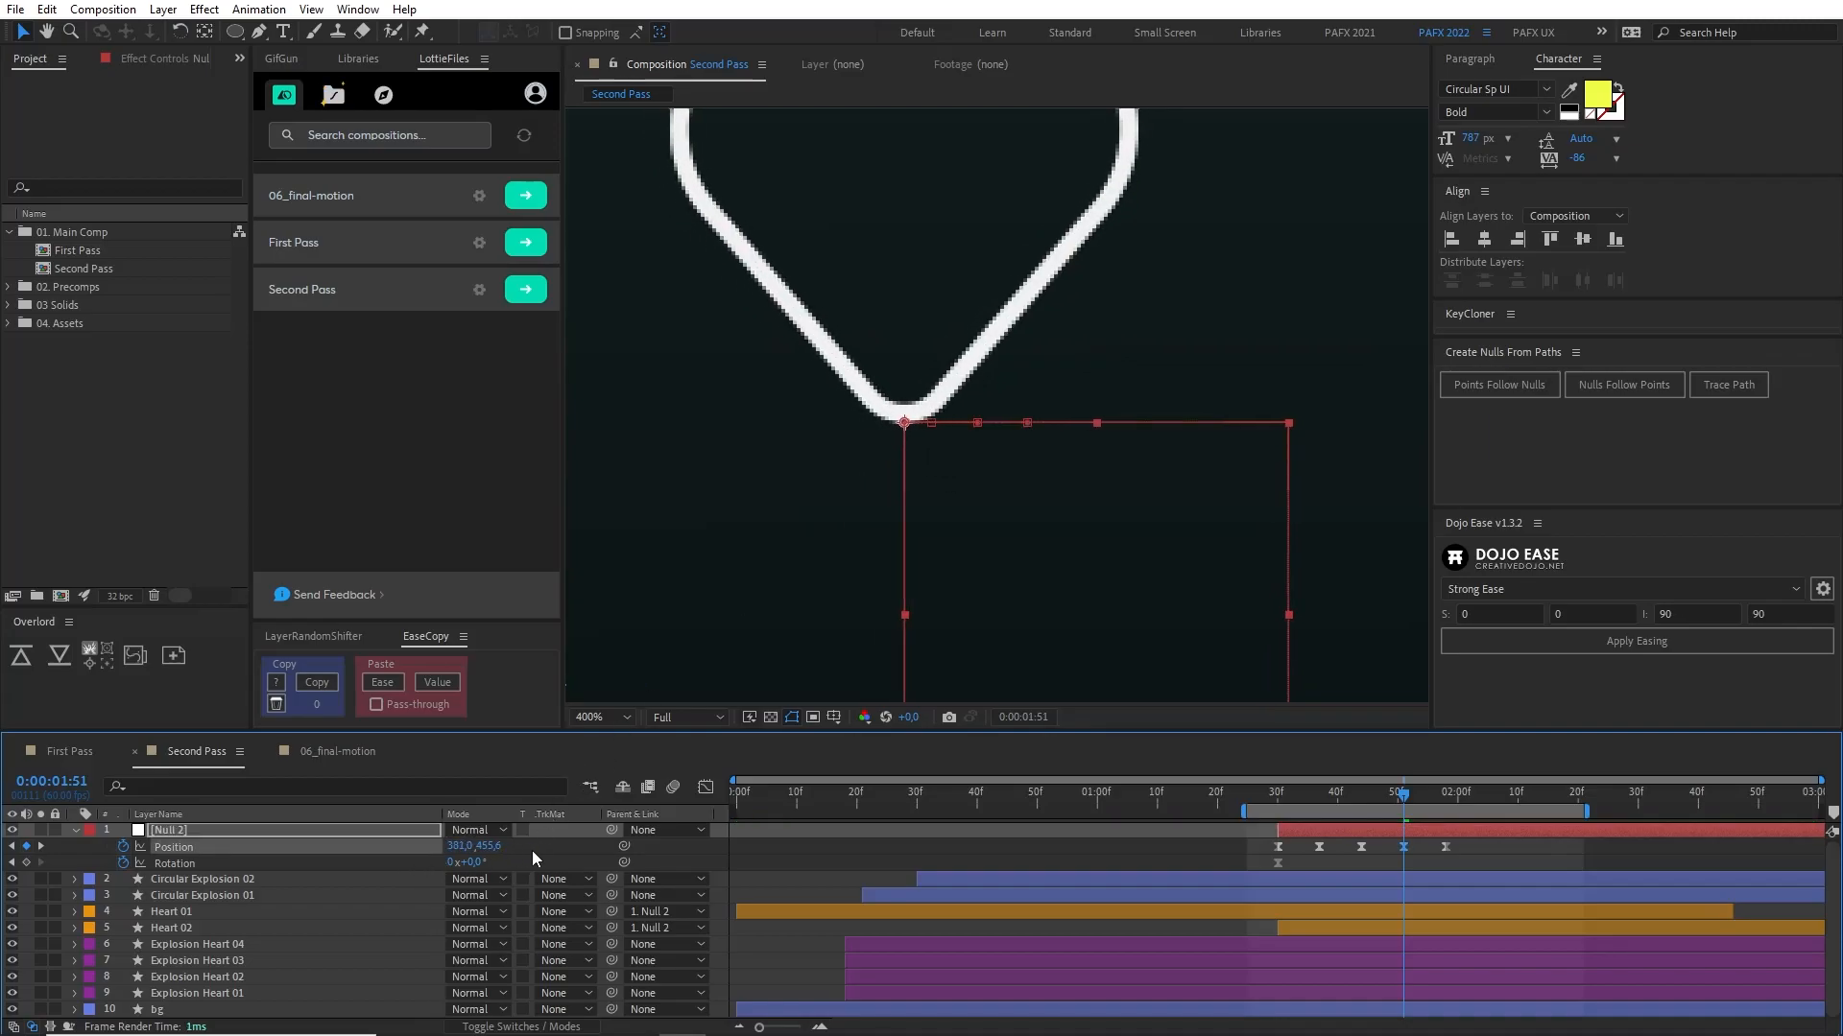
pyautogui.click(1260, 793)
pyautogui.hotkey('shift', '/')
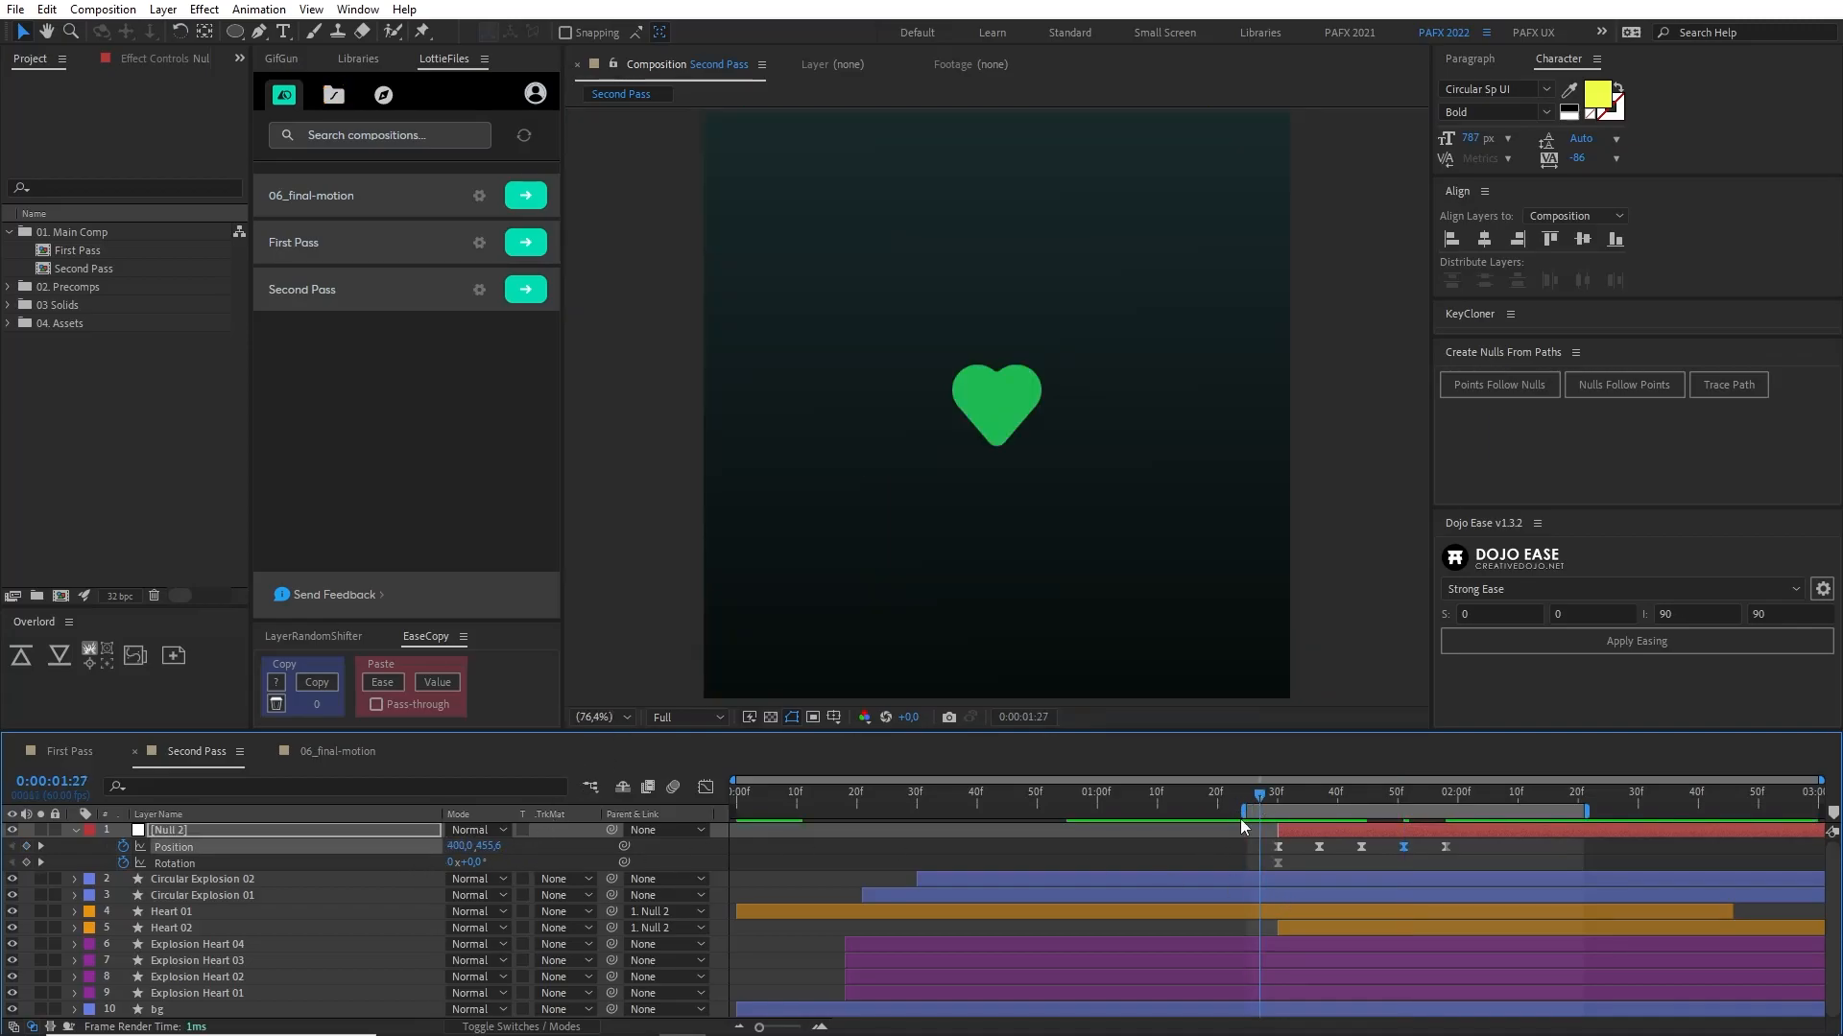
pyautogui.press('space')
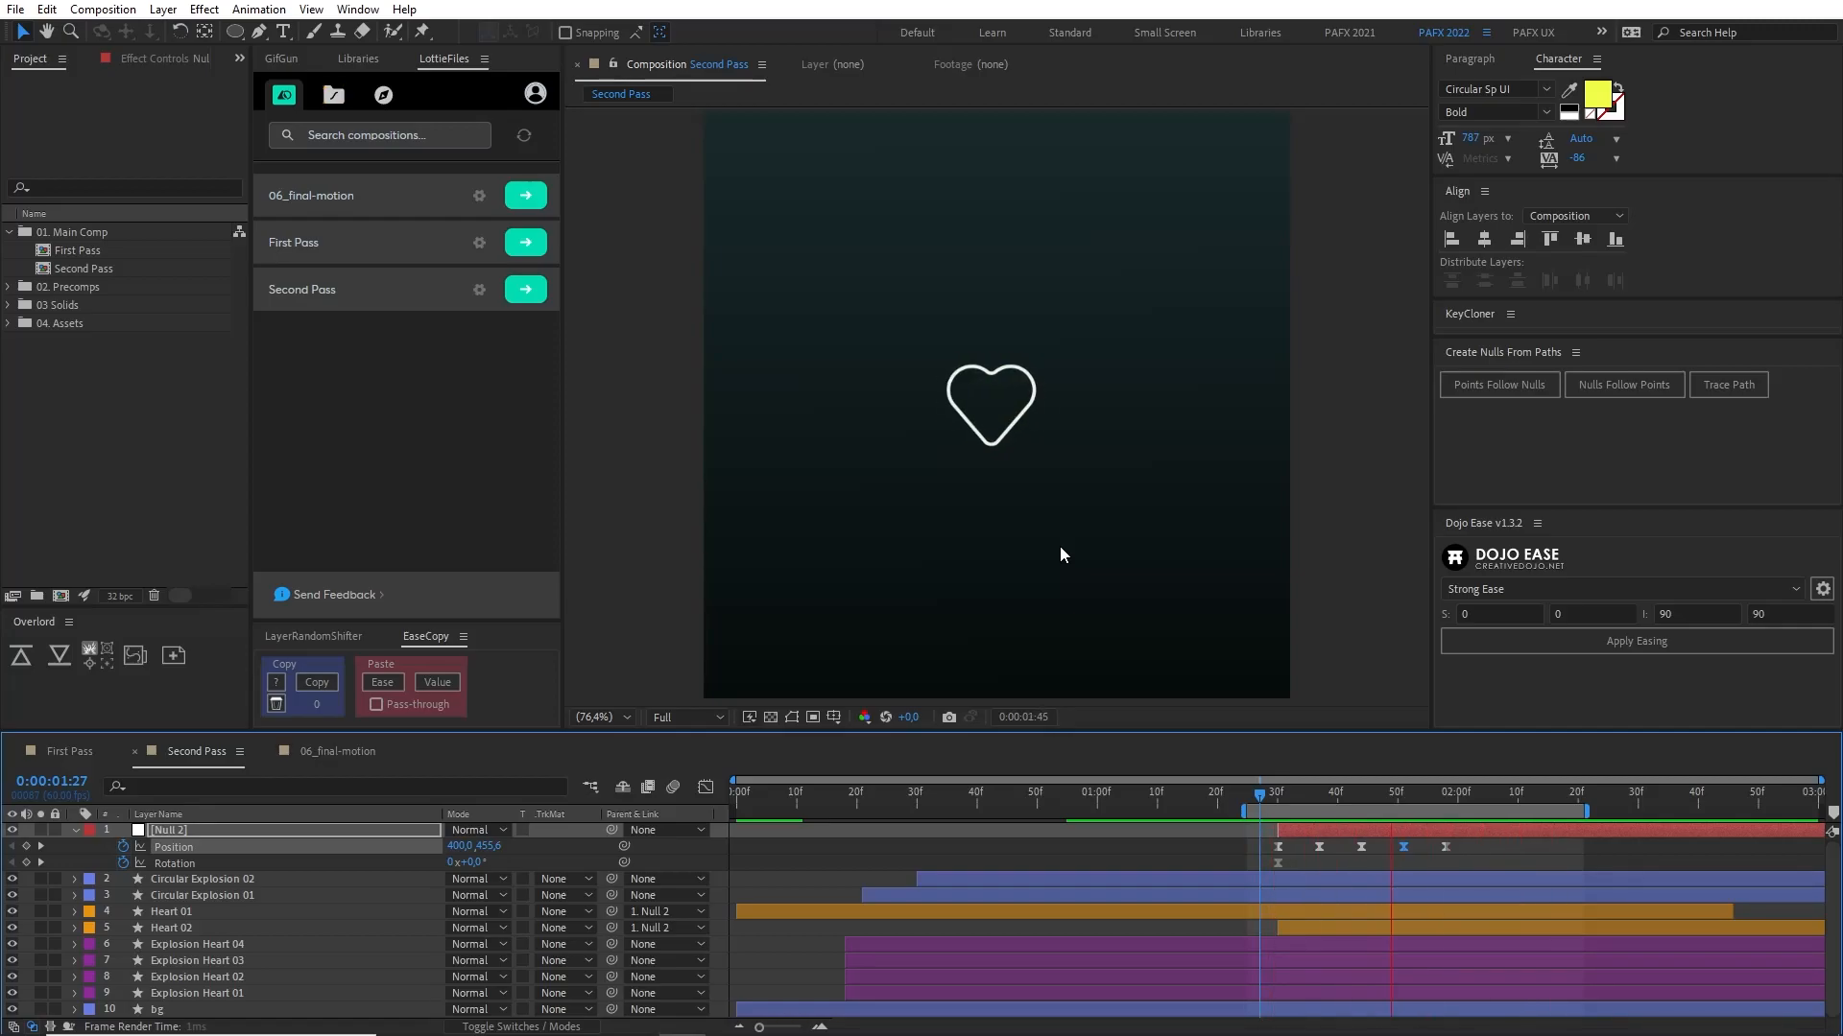
# Step: Keyframe Null 2's Rotation to 3.7° at 1:37, where the heart reaches its first sideways position
pyautogui.click(1277, 809)
pyautogui.scroll(4, 926, 440)
pyautogui.scroll(1, 945, 466)
pyautogui.moveTo(945, 457); pyautogui.dragTo(1008, 531)
pyautogui.scroll(-1, 1035, 533)
pyautogui.press('v')
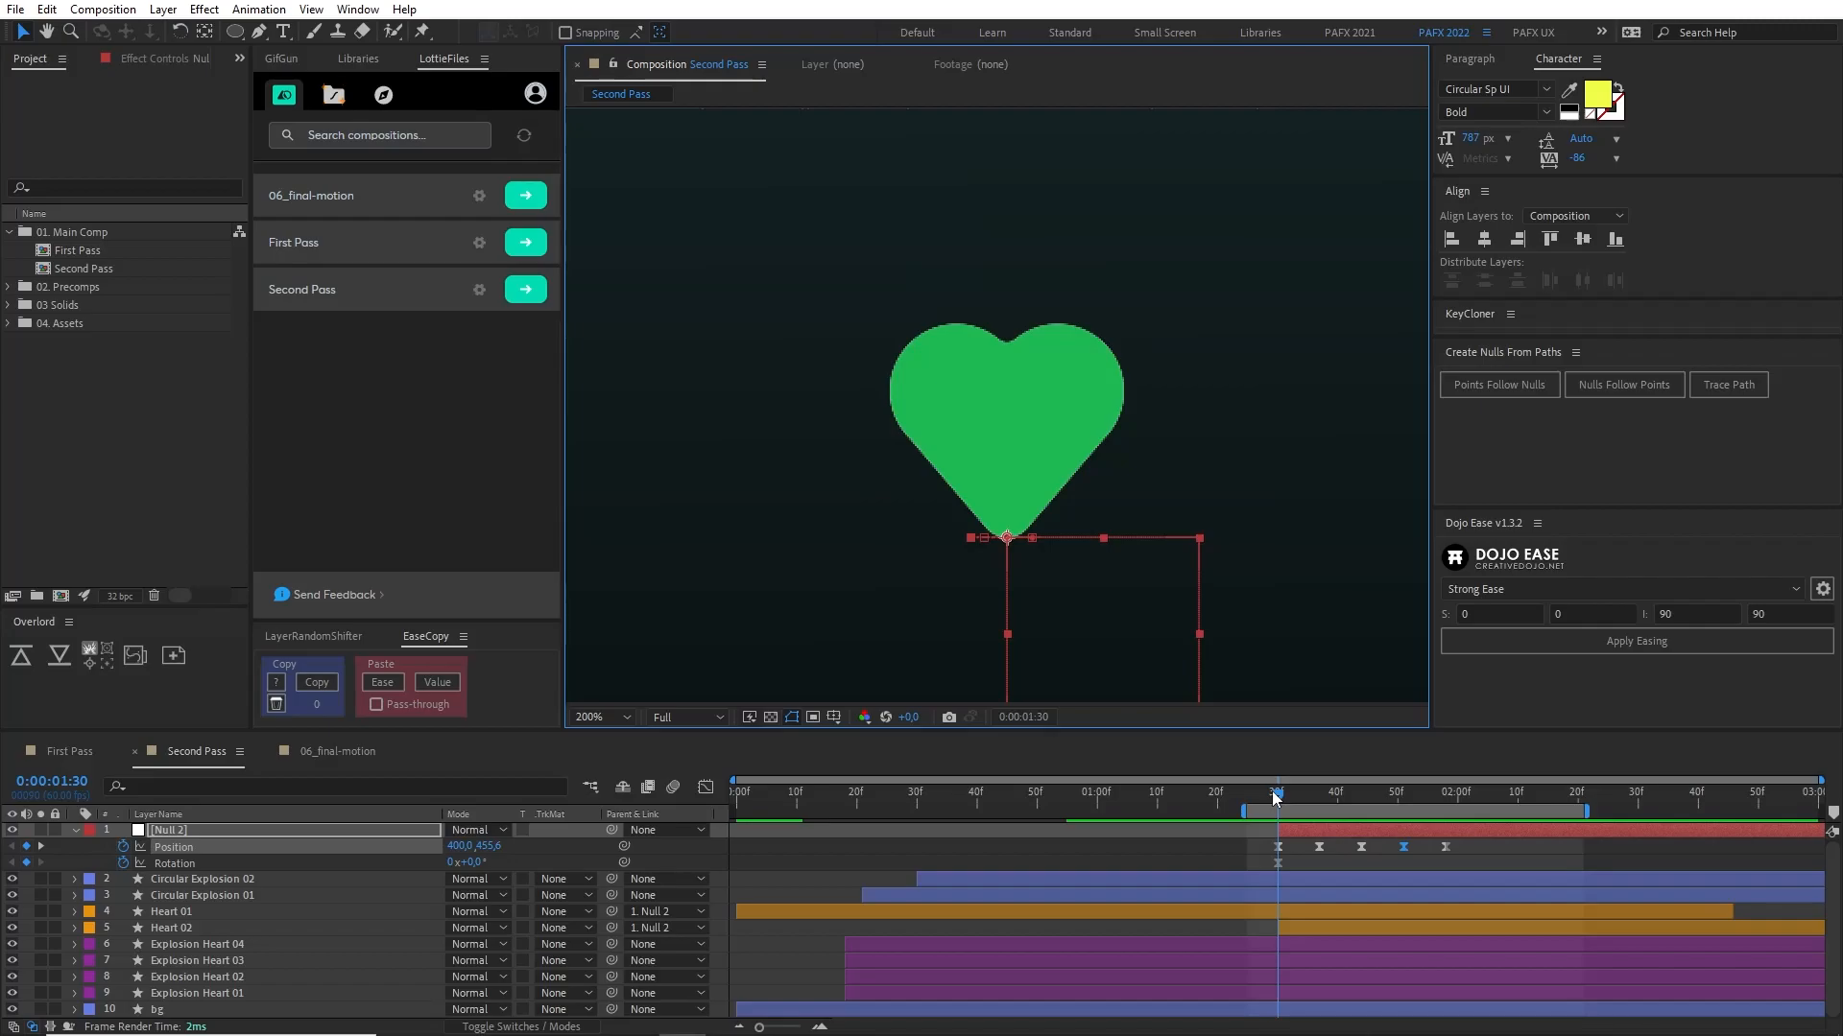
pyautogui.moveTo(1277, 804); pyautogui.dragTo(1319, 804)
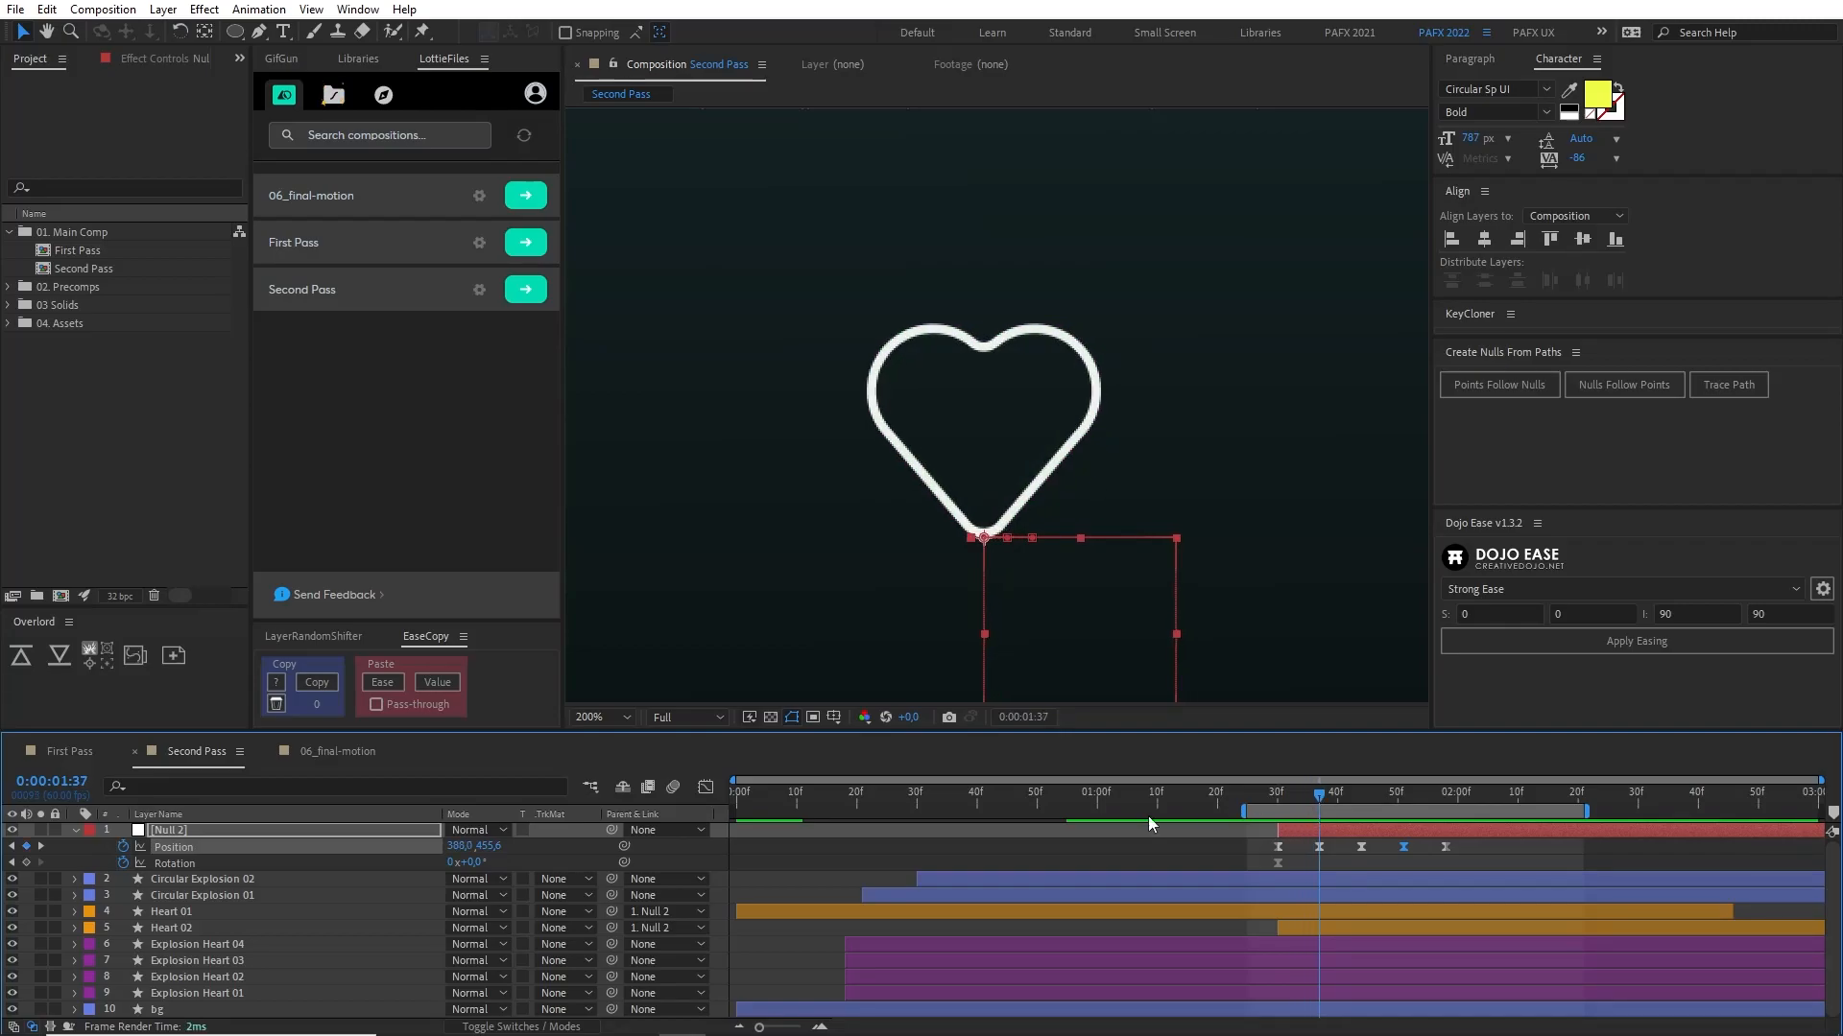
pyautogui.moveTo(475, 862); pyautogui.dragTo(479, 862)
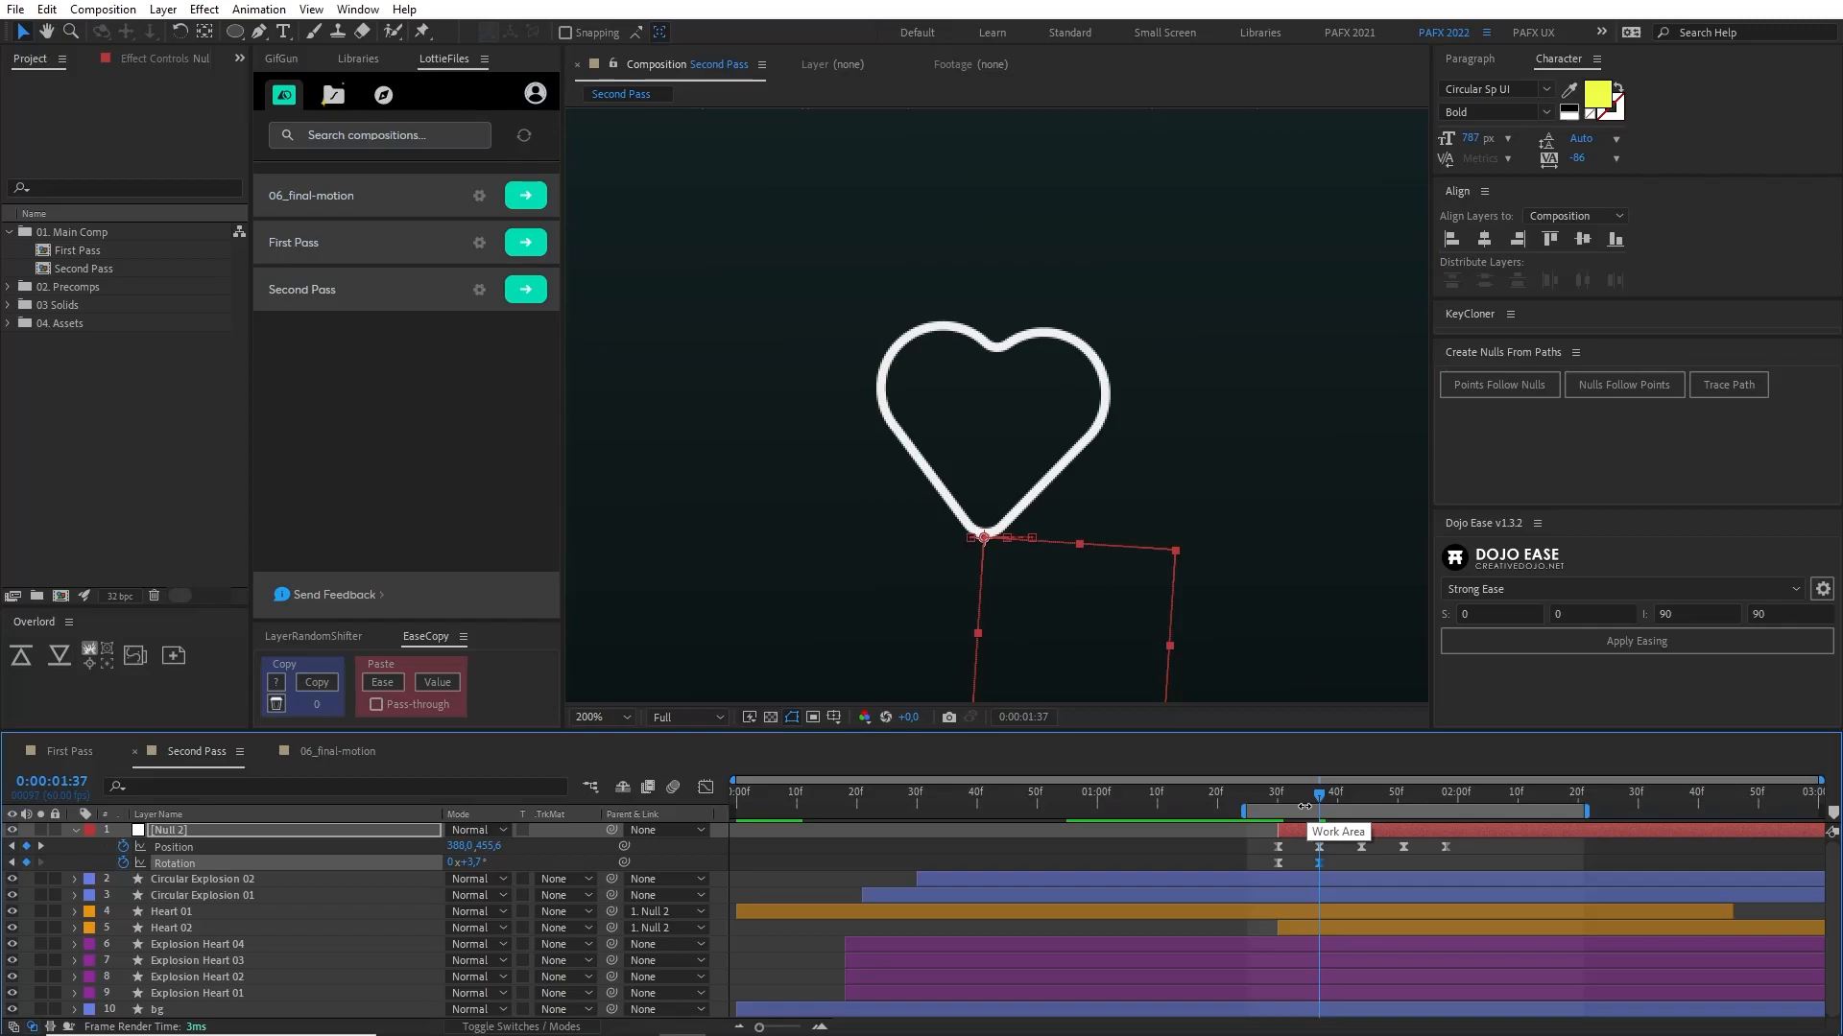
# Step: Move Null 2's 3.7° Rotation keyframe to 1:34, ahead of the matching Position keyframe
pyautogui.moveTo(1244, 794); pyautogui.dragTo(1287, 803)
pyautogui.press('=')
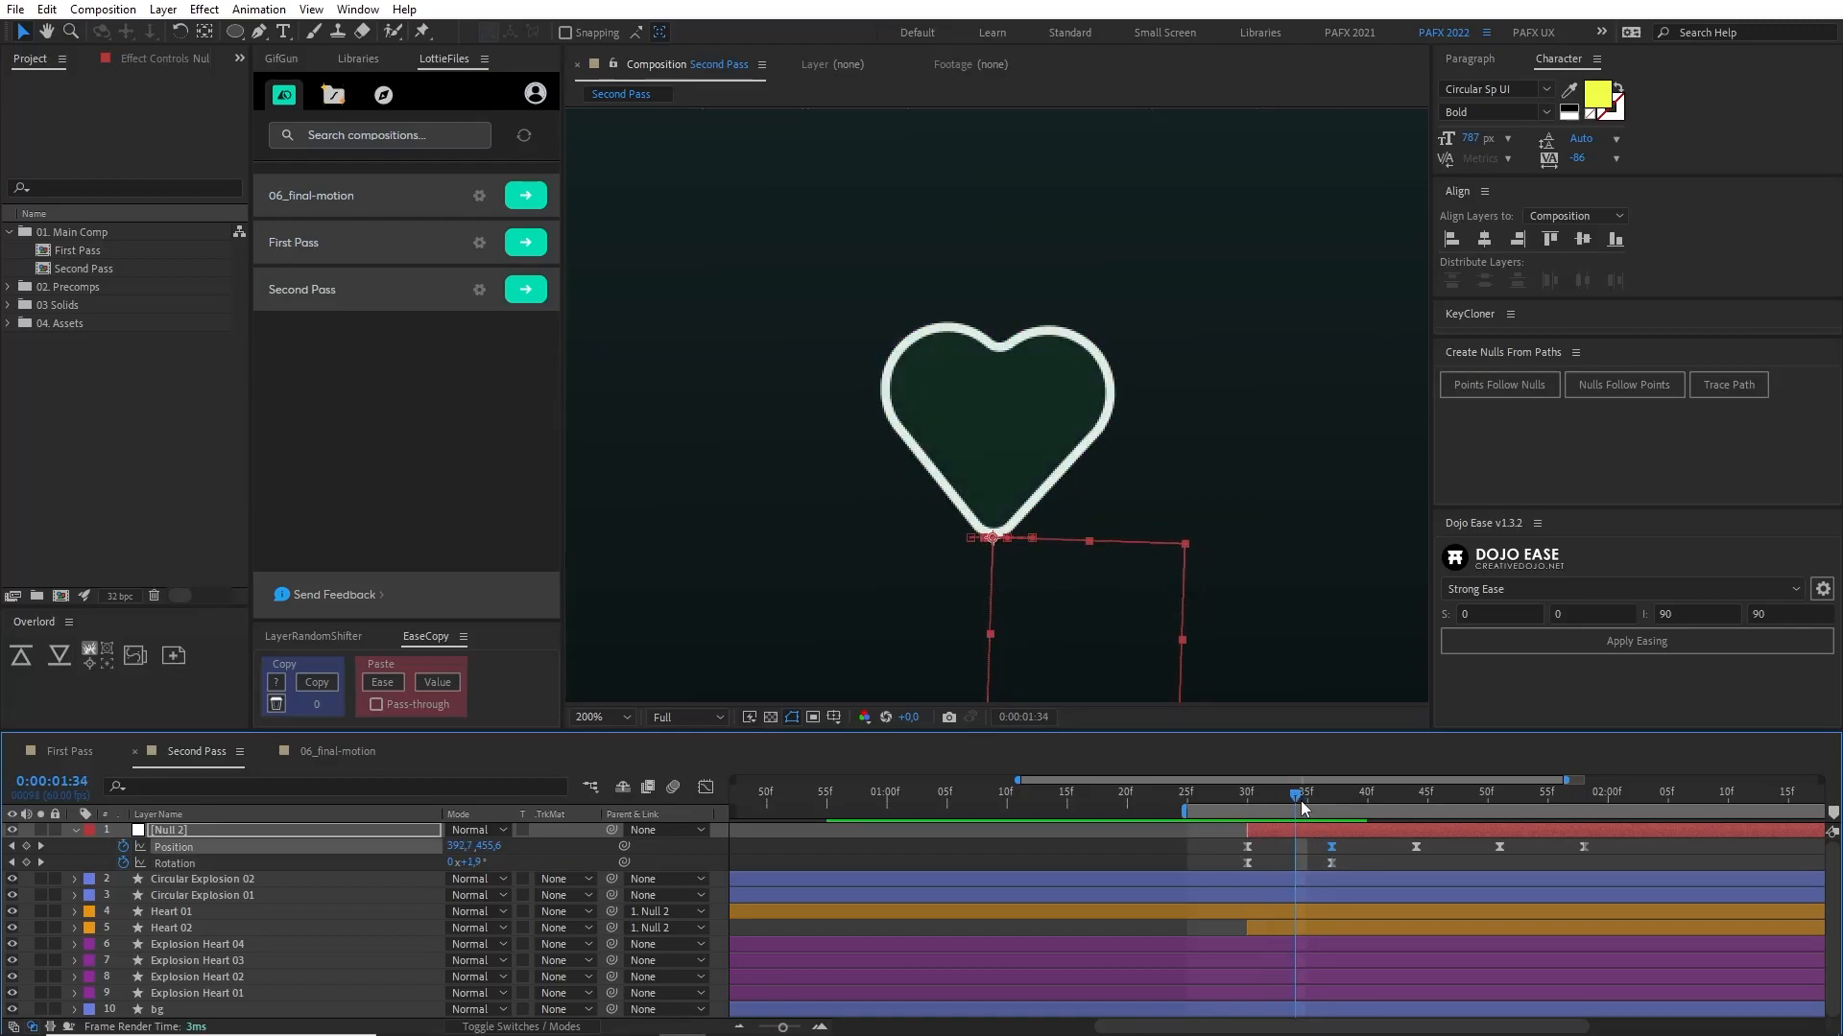
pyautogui.moveTo(1329, 863)
pyautogui.mouseDown()
pyautogui.moveTo(1344, 877)
pyautogui.moveTo(1311, 861)
pyautogui.mouseUp()
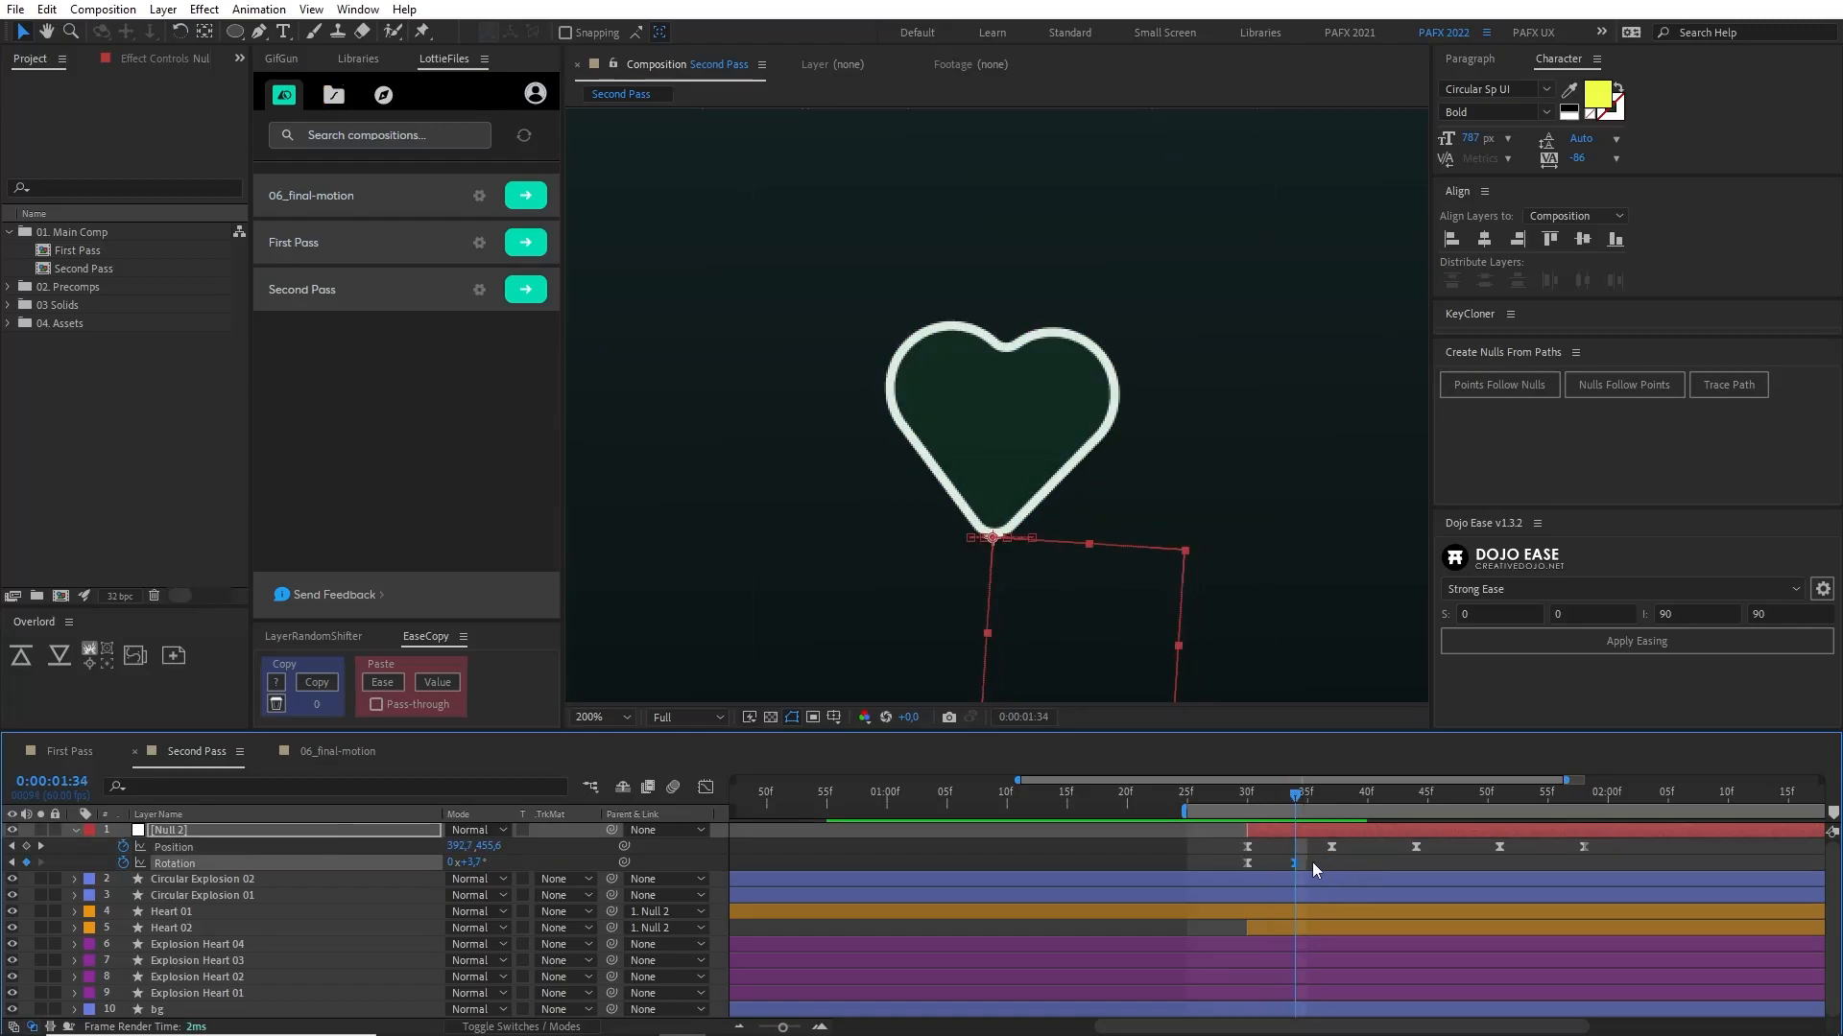
# Step: Continue Null 2's rotational wobble with a counterclockwise tilt at 1:40, 6.2° at 1:46 and another tilt at 1:53
pyautogui.moveTo(1287, 787); pyautogui.dragTo(1362, 809)
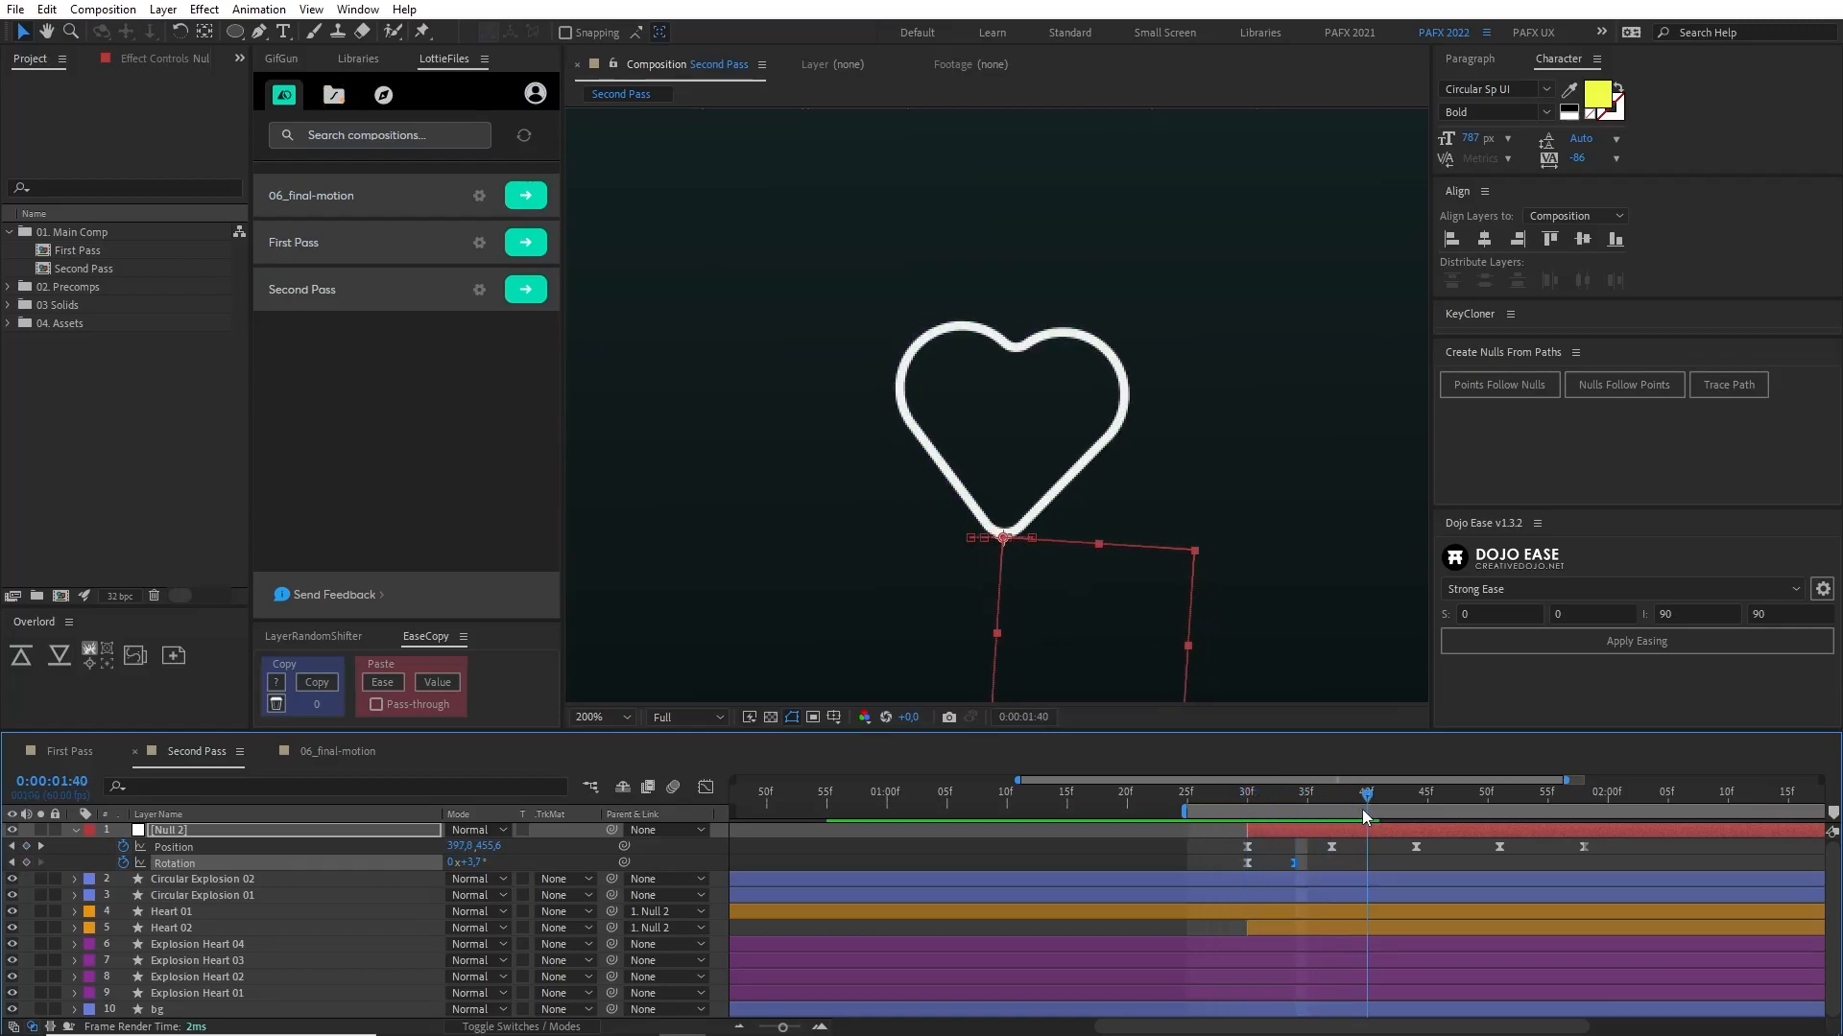
pyautogui.moveTo(477, 863); pyautogui.dragTo(399, 867)
pyautogui.moveTo(1248, 792); pyautogui.dragTo(1367, 817)
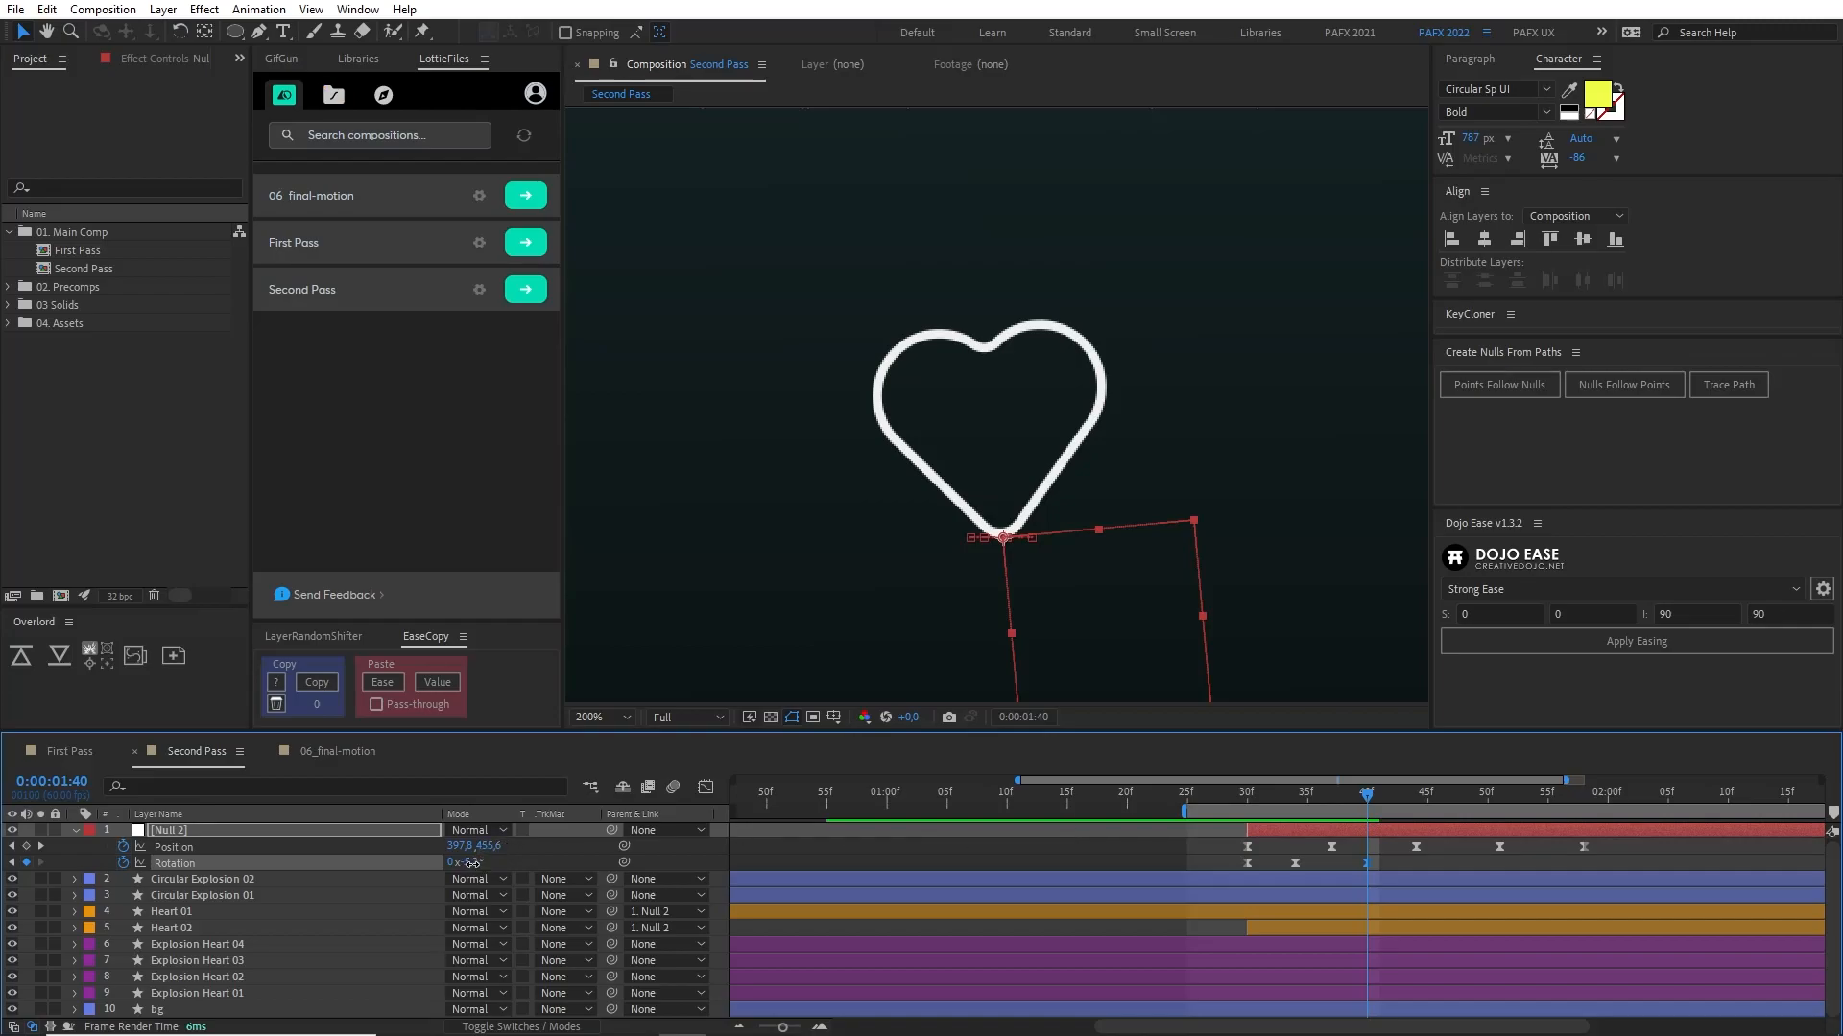
pyautogui.moveTo(472, 863); pyautogui.dragTo(543, 857)
pyautogui.moveTo(1368, 802); pyautogui.dragTo(1439, 855)
pyautogui.moveTo(469, 867); pyautogui.dragTo(587, 869)
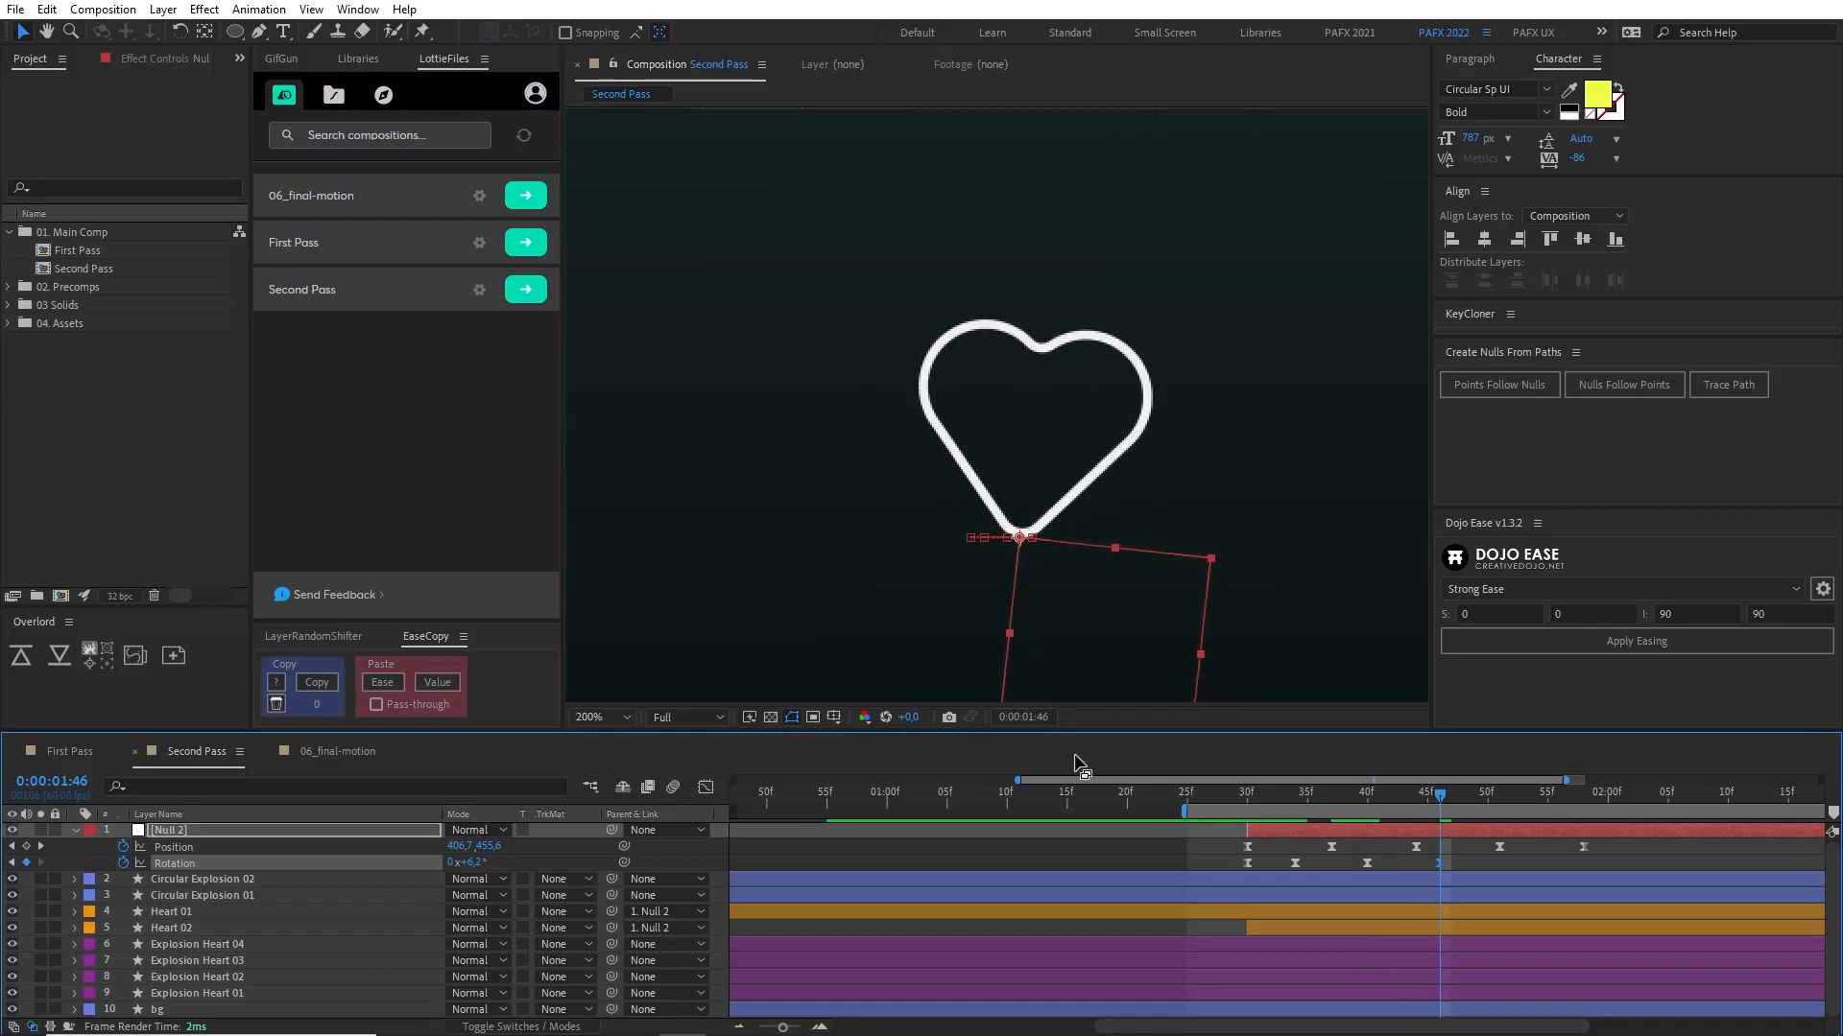
pyautogui.moveTo(1451, 804); pyautogui.dragTo(1524, 810)
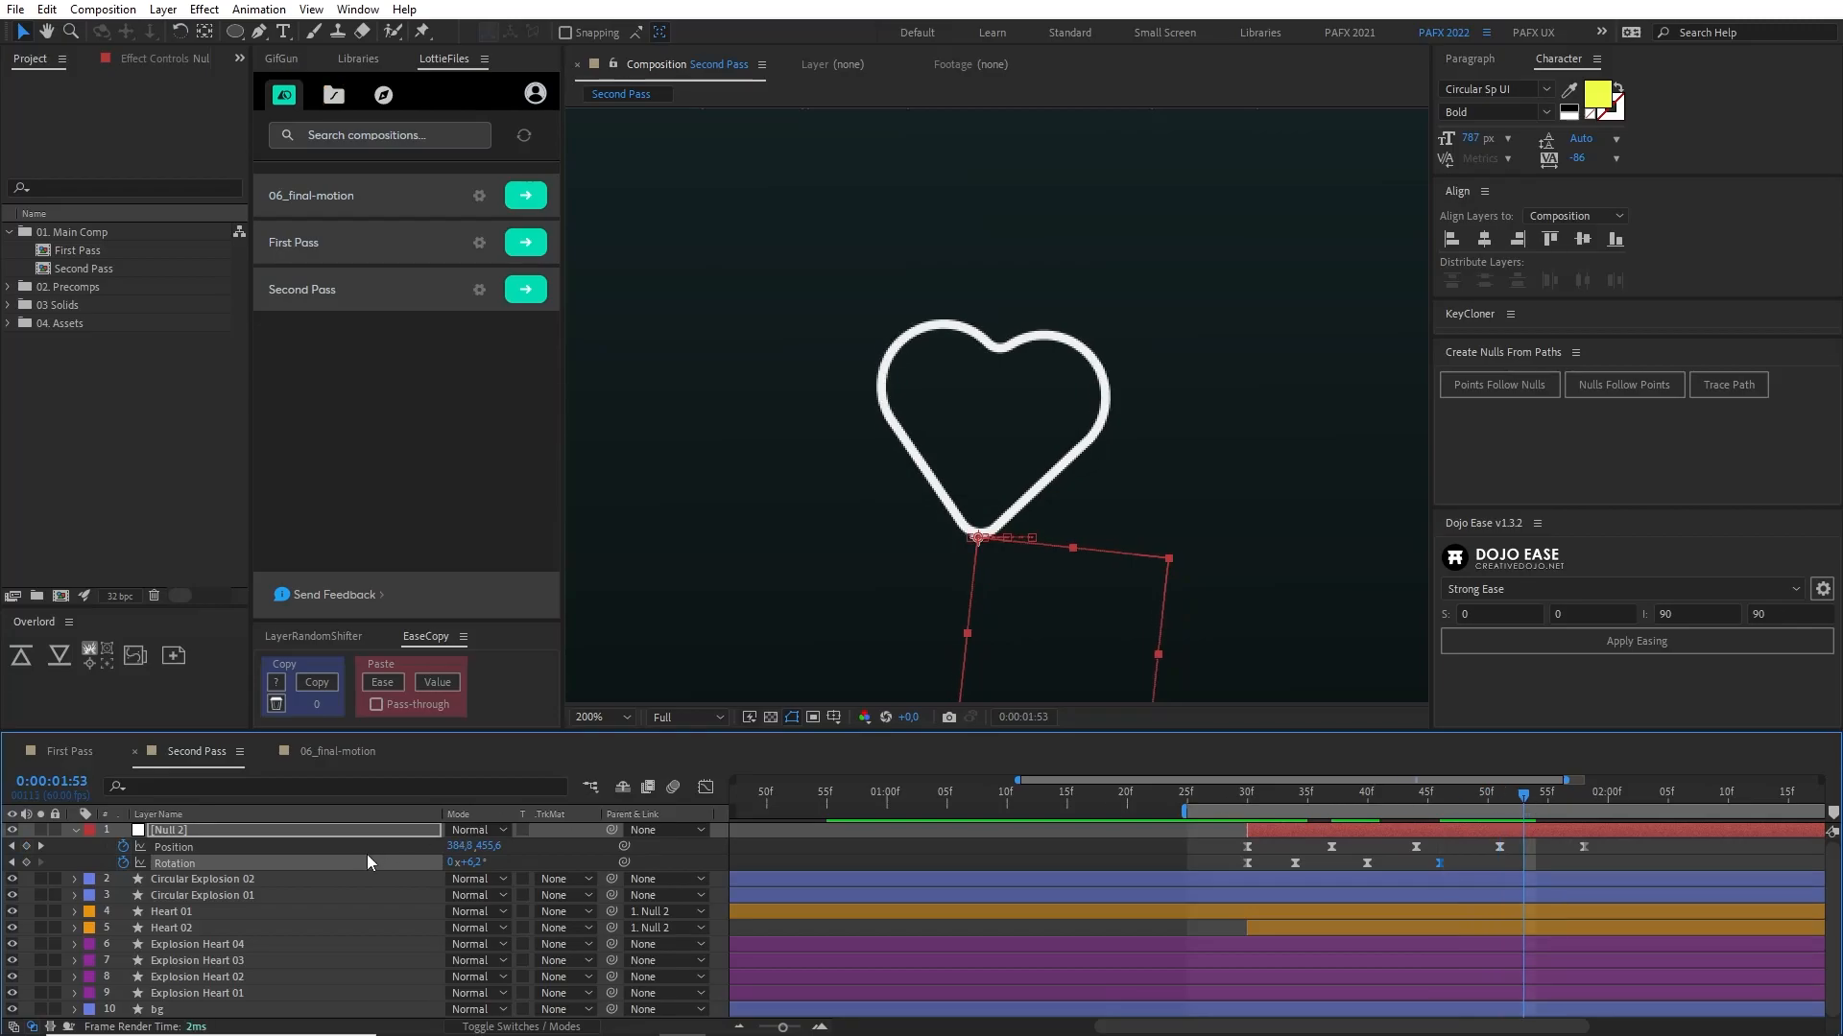
pyautogui.moveTo(477, 862)
pyautogui.mouseDown()
pyautogui.moveTo(368, 862)
pyautogui.moveTo(455, 874)
pyautogui.mouseUp()
# Step: Copy Null 2's first Rotation keyframe, paste it at 2:00 to straighten the heart, and select all the Rotation keyframes
pyautogui.moveTo(1530, 800); pyautogui.dragTo(1615, 810)
pyautogui.click(1216, 858)
pyautogui.click(1247, 863)
pyautogui.hotkey('ctrl', 'c')
pyautogui.hotkey('ctrl', 'v')
pyautogui.moveTo(1201, 862); pyautogui.dragTo(1695, 921)
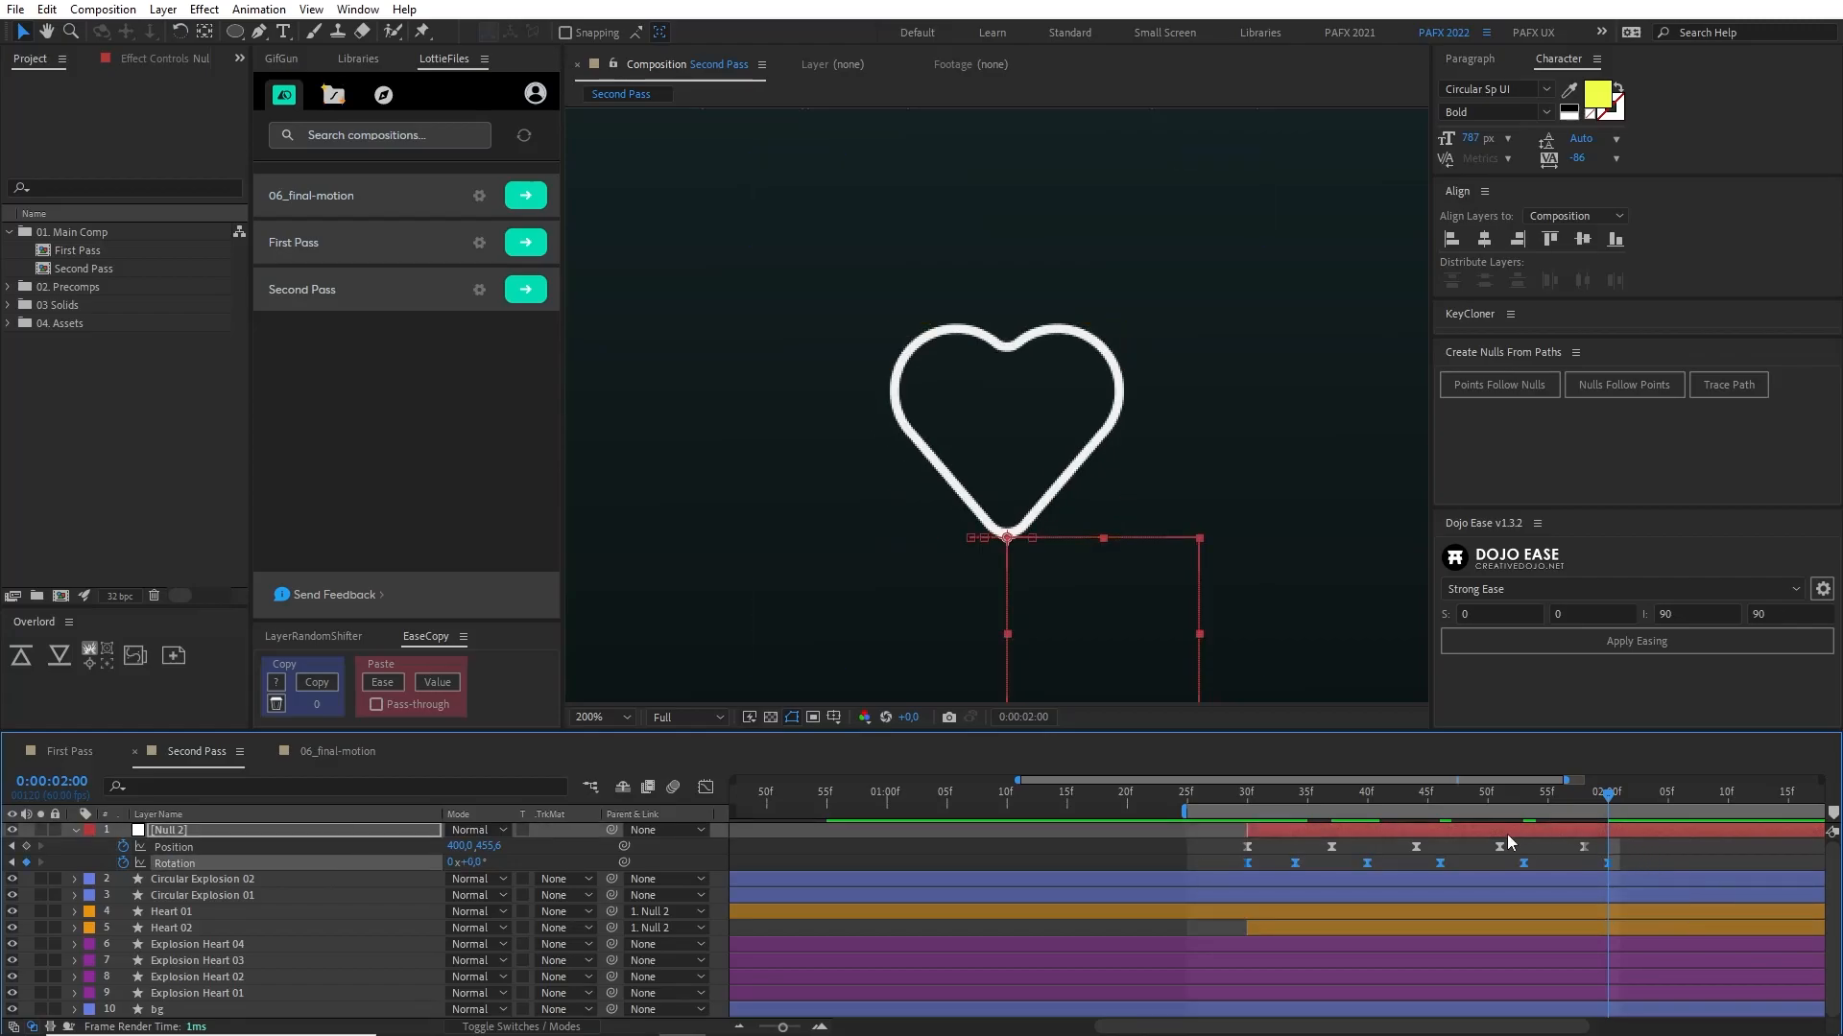
# Step: End the work area at 2:10 and preview the heart's combined shake and rotation
pyautogui.moveTo(1246, 792); pyautogui.dragTo(1725, 797)
pyautogui.press('n')
pyautogui.press('space')
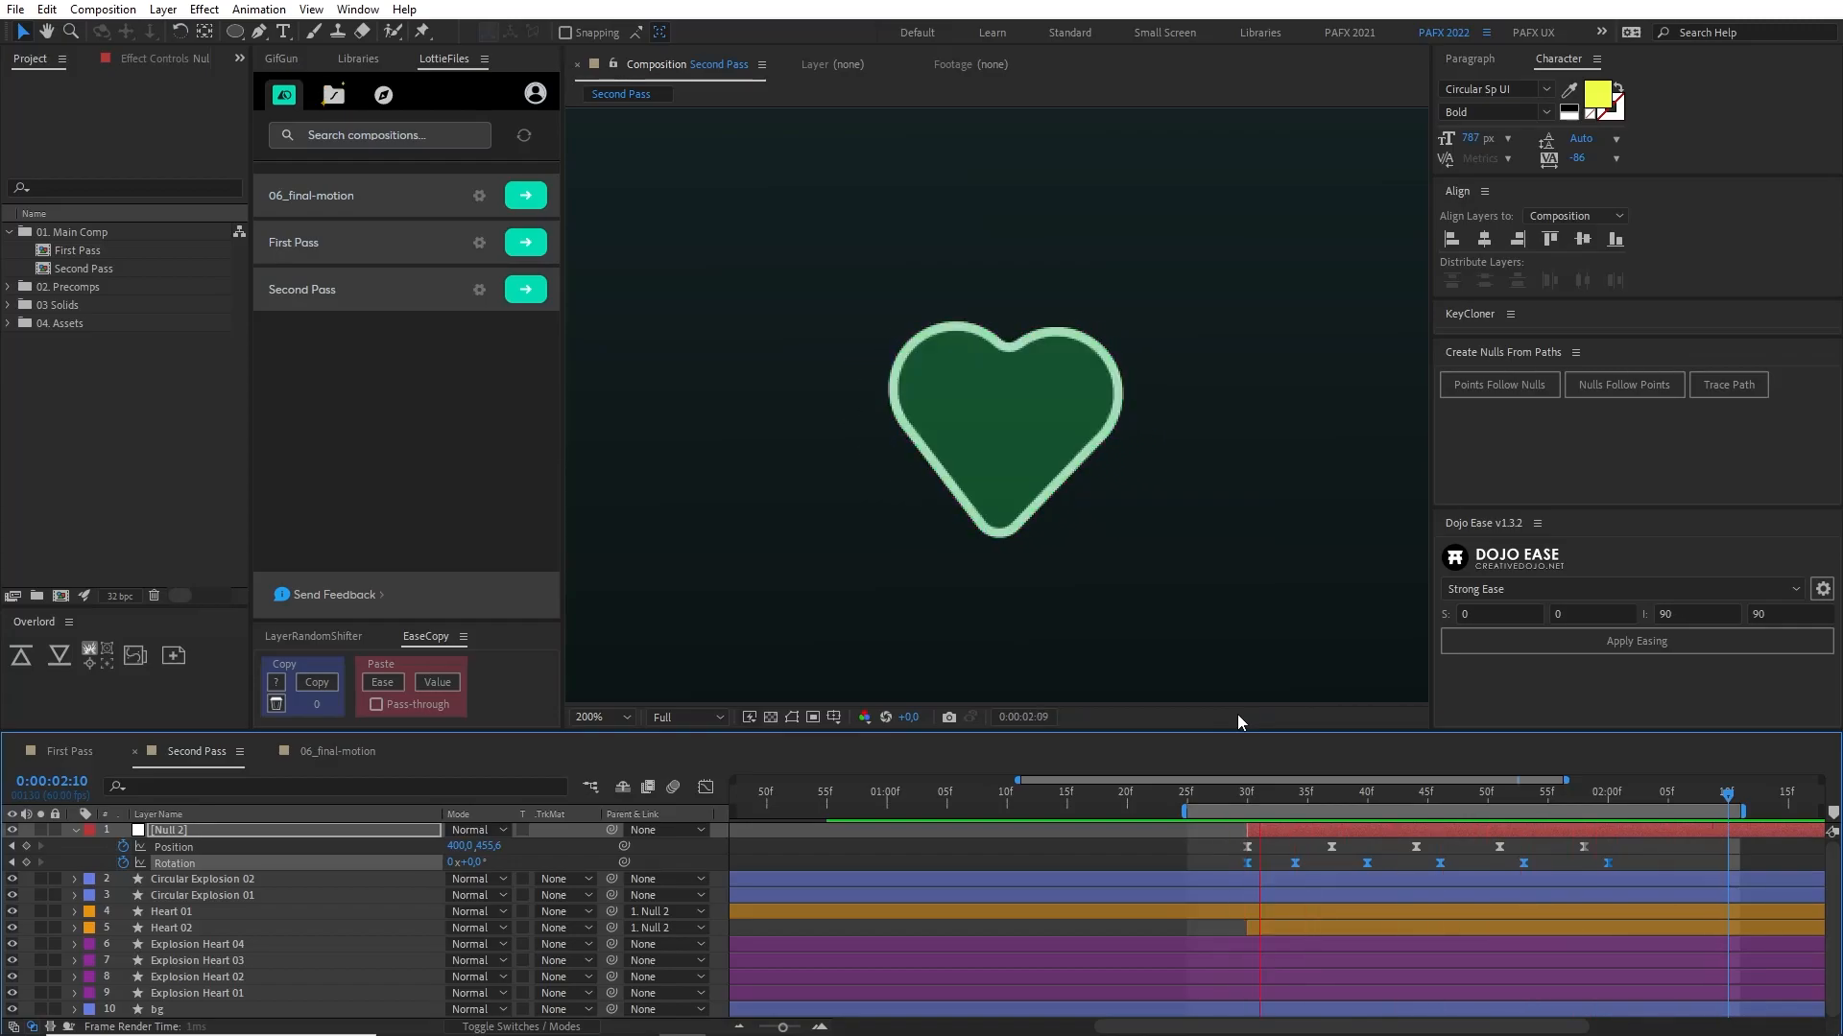
pyautogui.scroll(-4, 1191, 624)
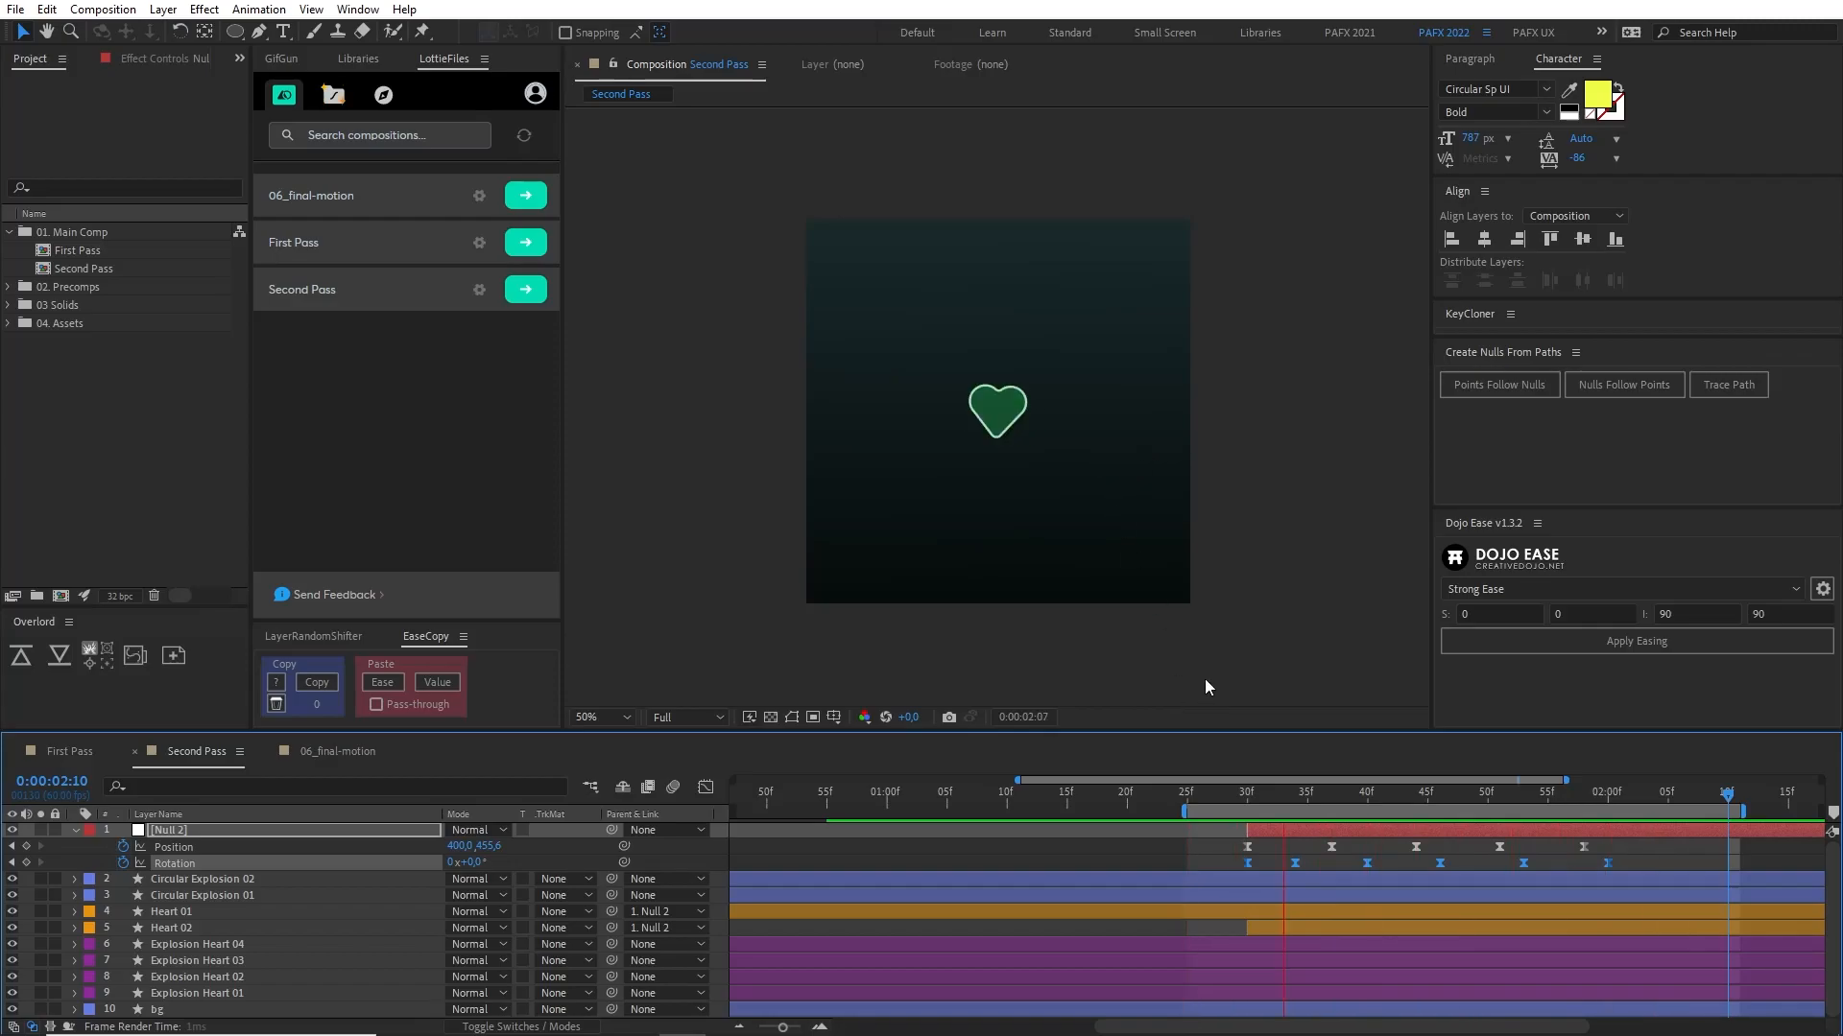
pyautogui.scroll(2, 1055, 545)
# Step: Shift the Null 2 layer with its keyframes to start at 1:21 and preview the shake from 1:14
pyautogui.moveTo(1233, 795); pyautogui.dragTo(1281, 806)
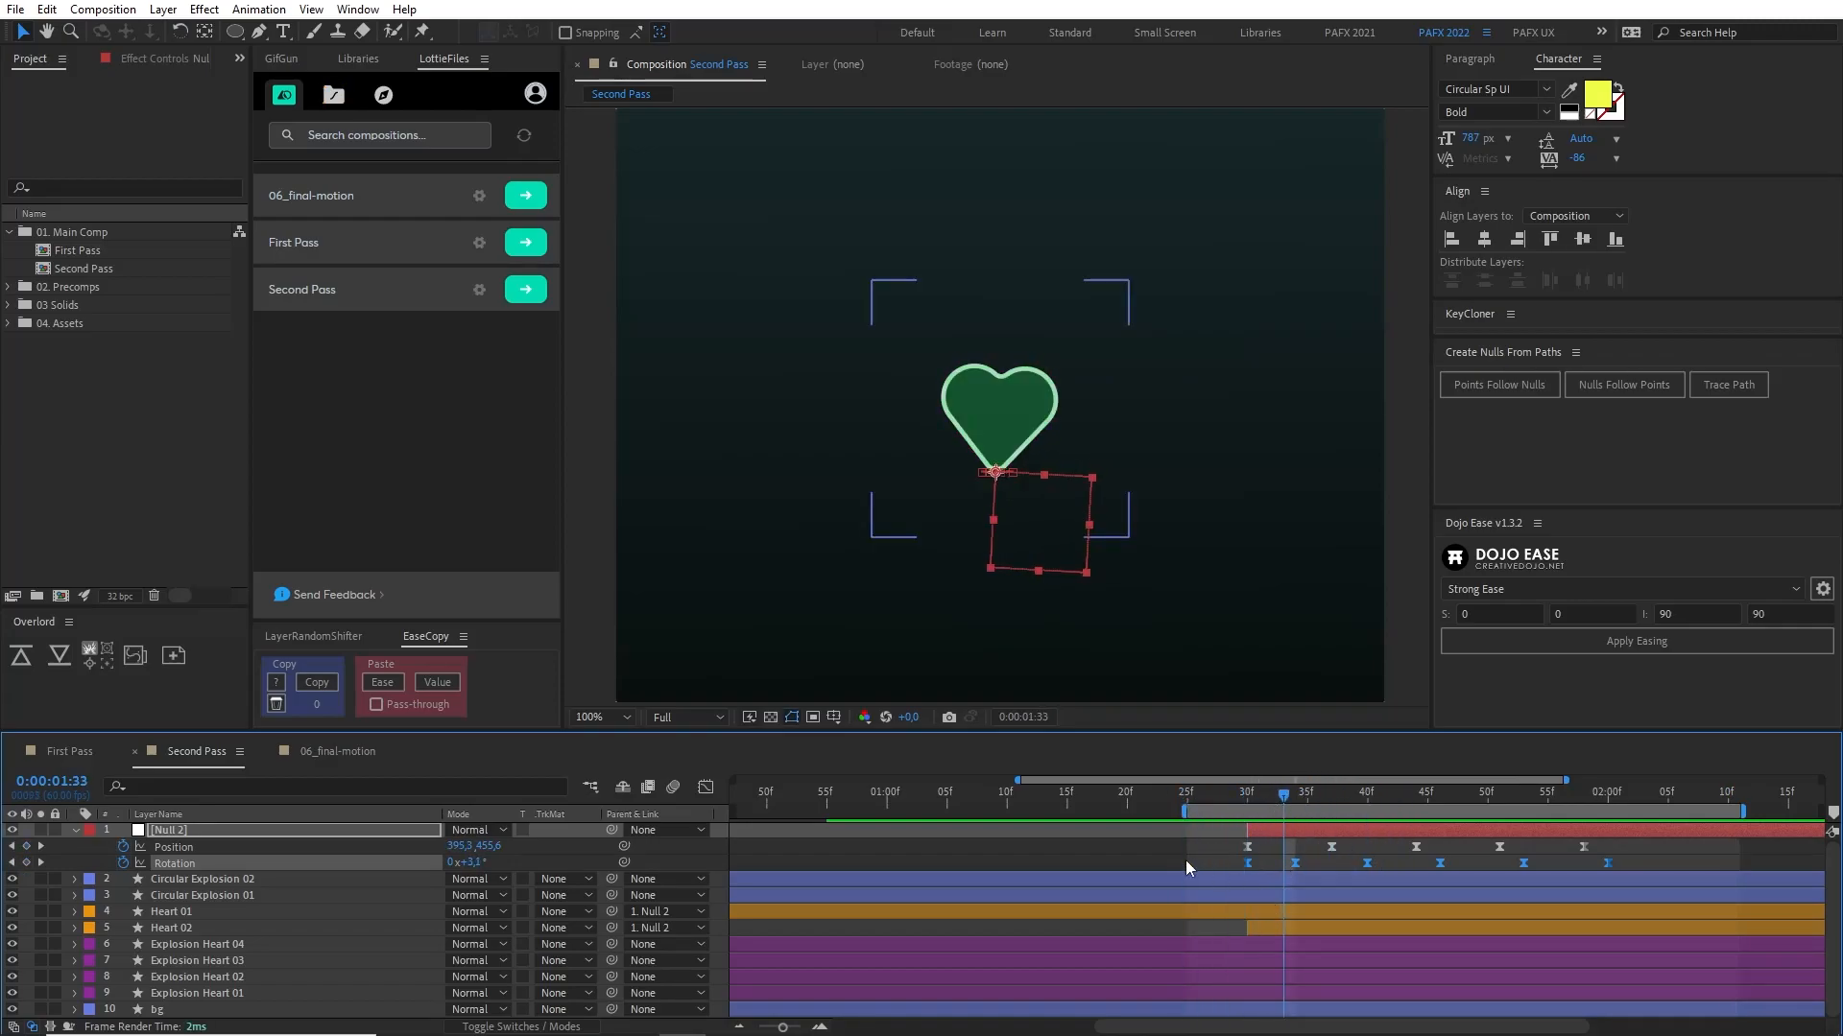
pyautogui.click(197, 896)
pyautogui.moveTo(1290, 793); pyautogui.dragTo(1213, 837)
pyautogui.click(1296, 831)
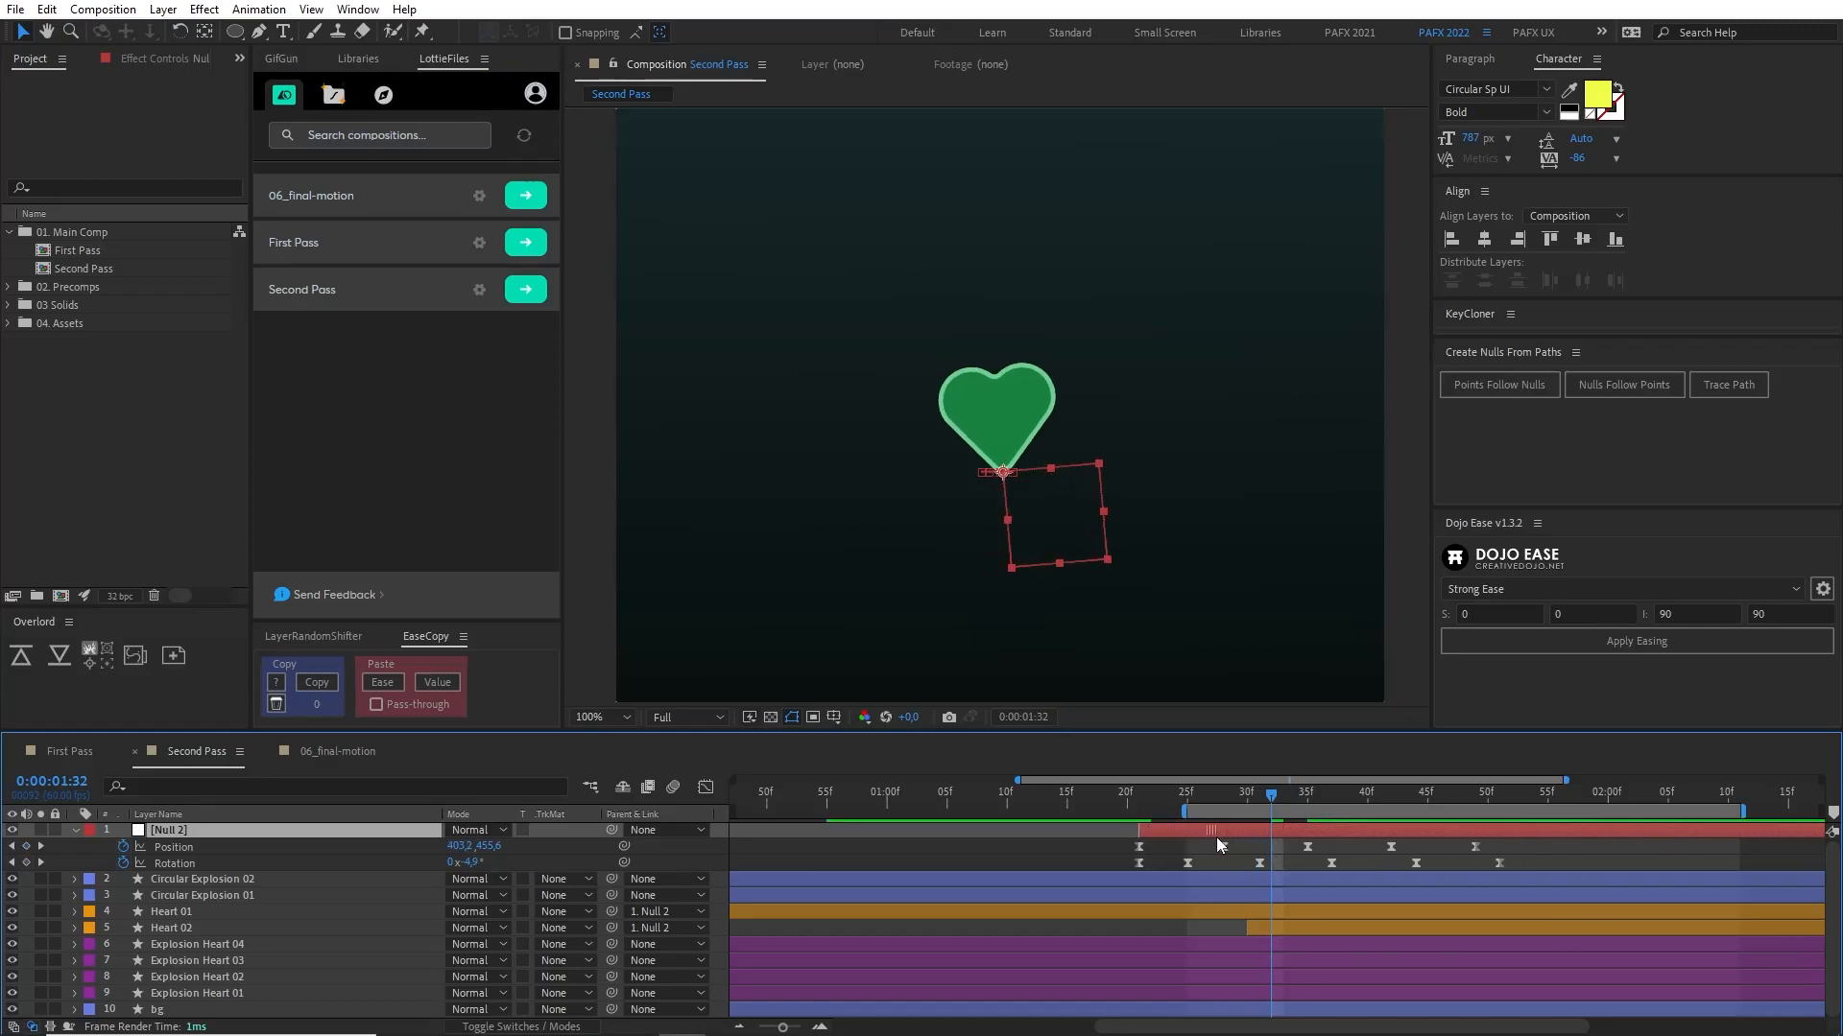
pyautogui.moveTo(1033, 799); pyautogui.dragTo(1056, 802)
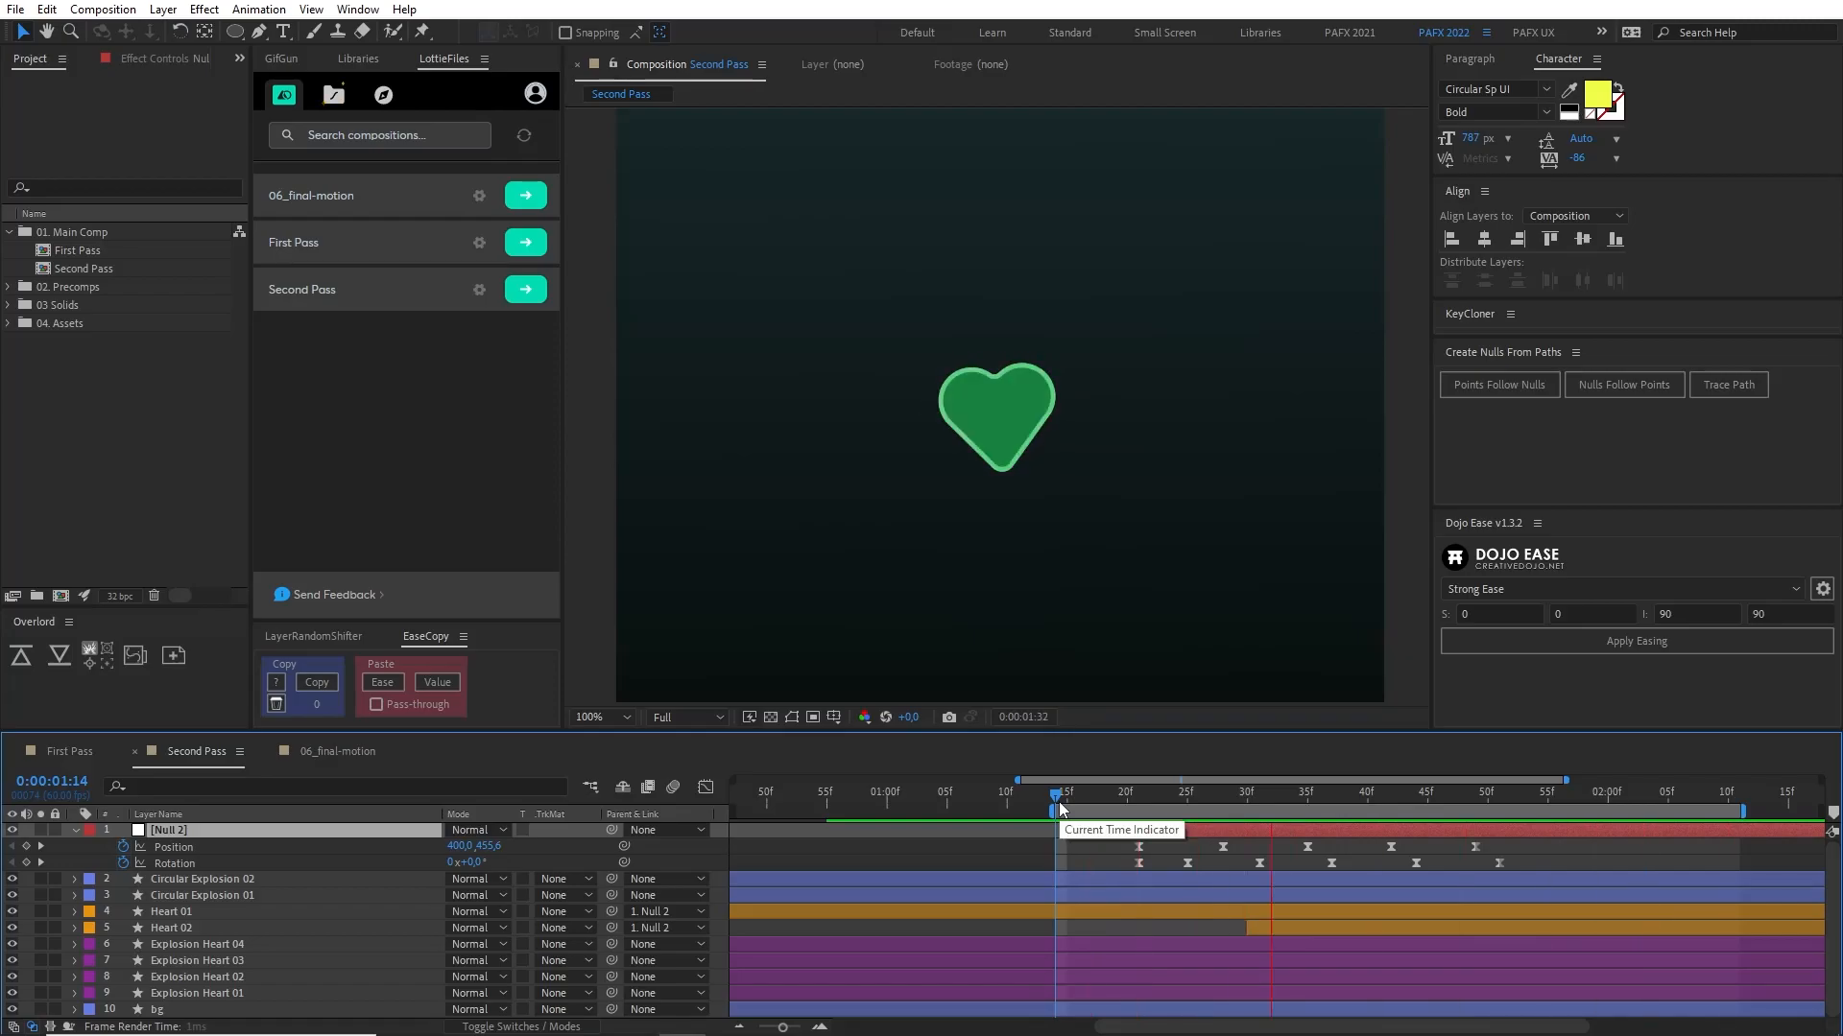
pyautogui.press('space')
pyautogui.moveTo(1211, 802)
pyautogui.mouseDown()
pyautogui.moveTo(1178, 804)
pyautogui.moveTo(1235, 803)
pyautogui.mouseUp()
pyautogui.press('space')
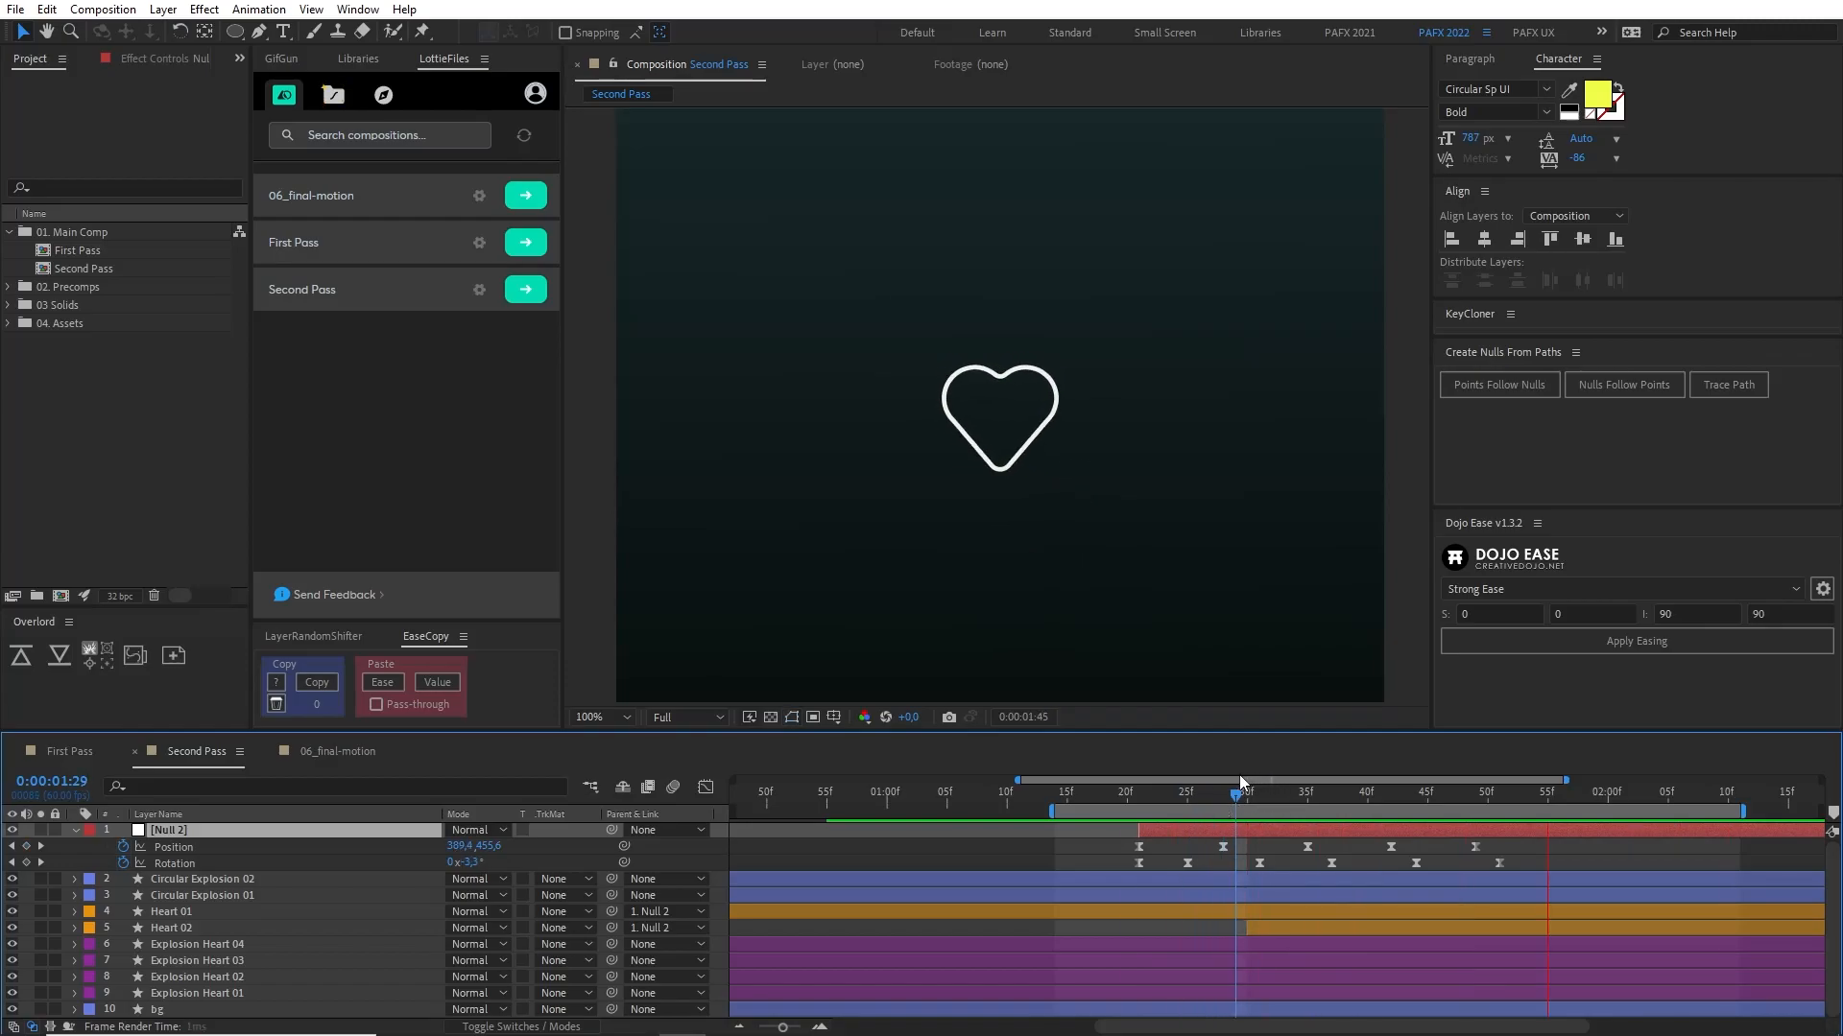
# Step: Start the work area at 0:00 and preview the whole like and unlike animation
pyautogui.press('-')
pyautogui.press('-')
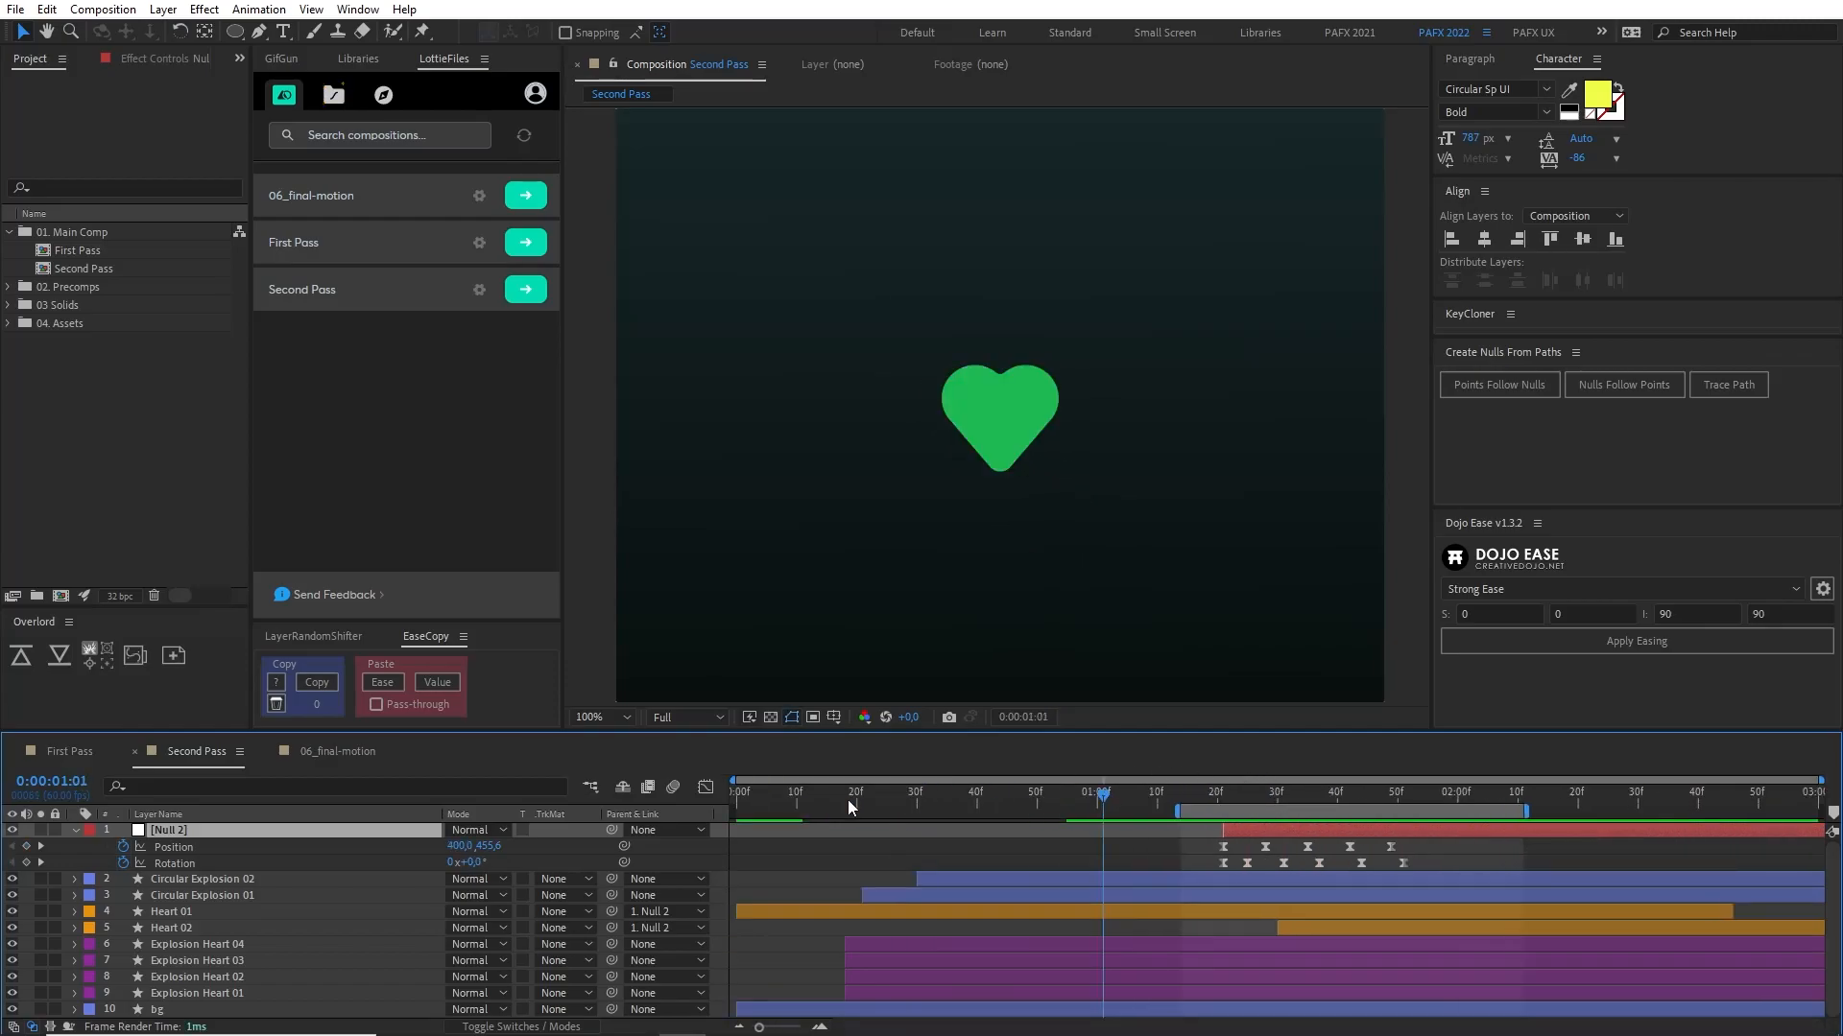
pyautogui.click(739, 790)
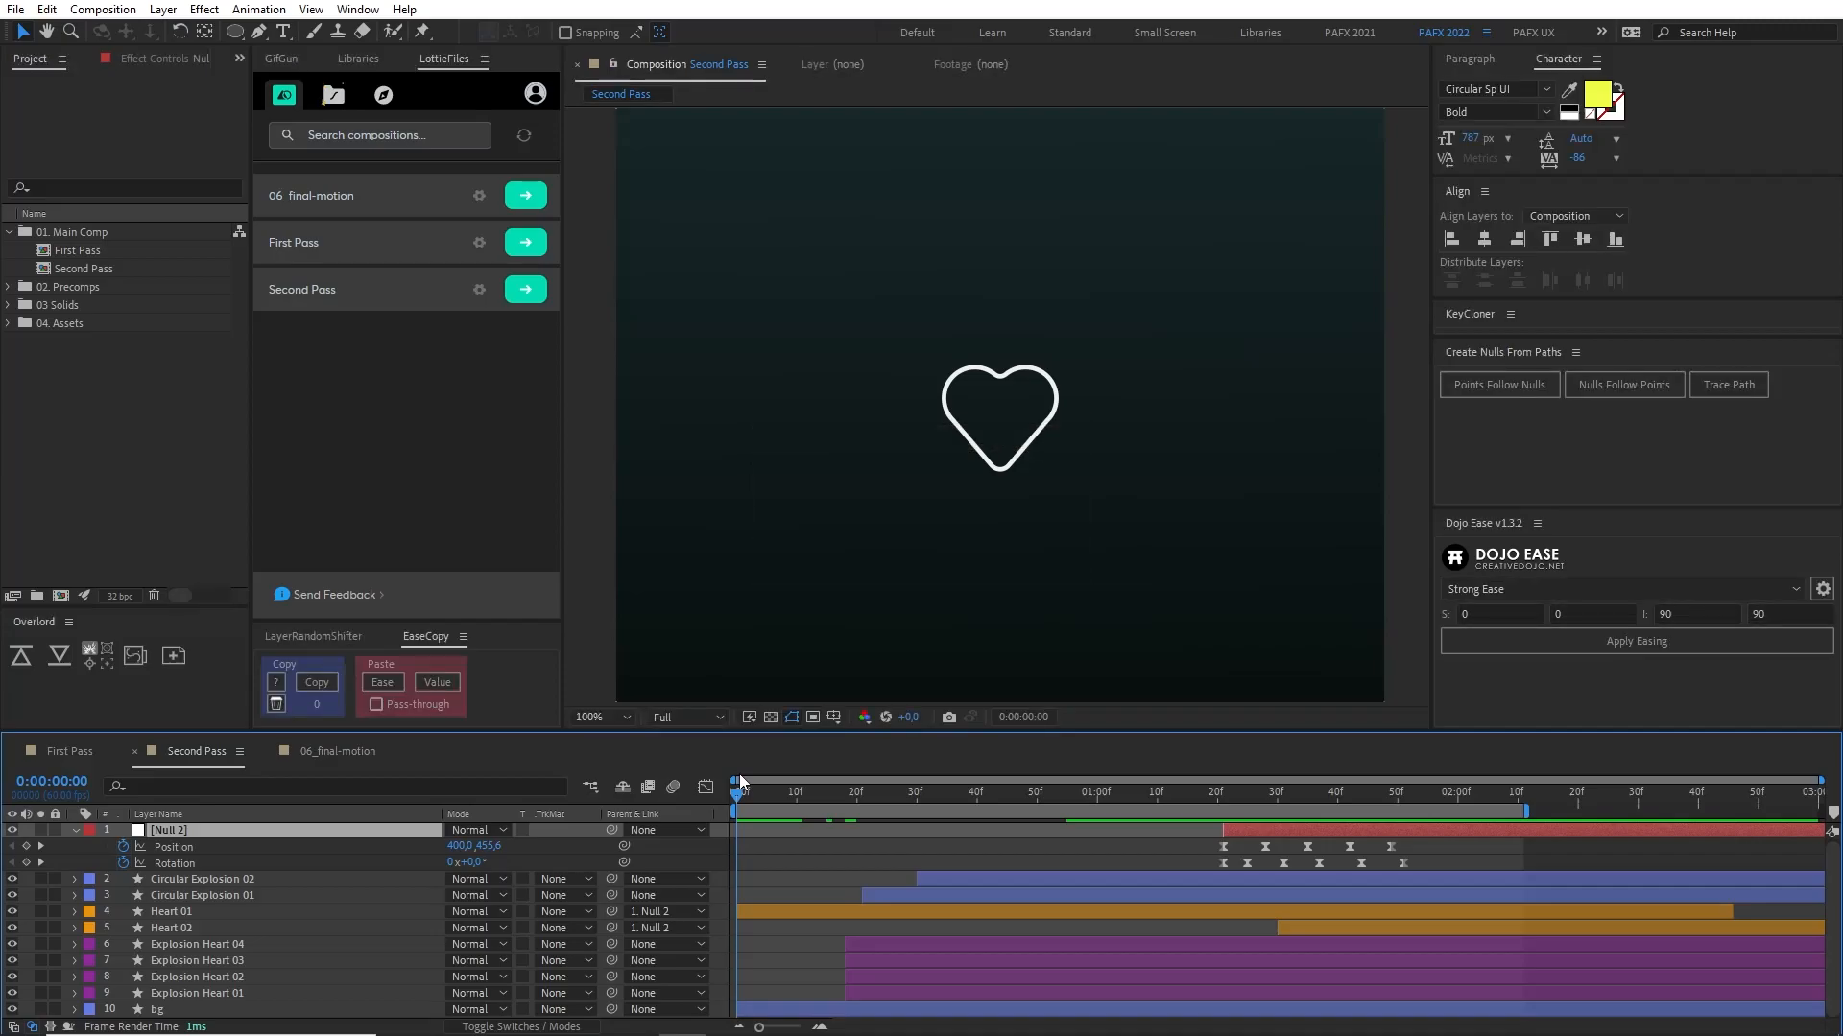
pyautogui.press('space')
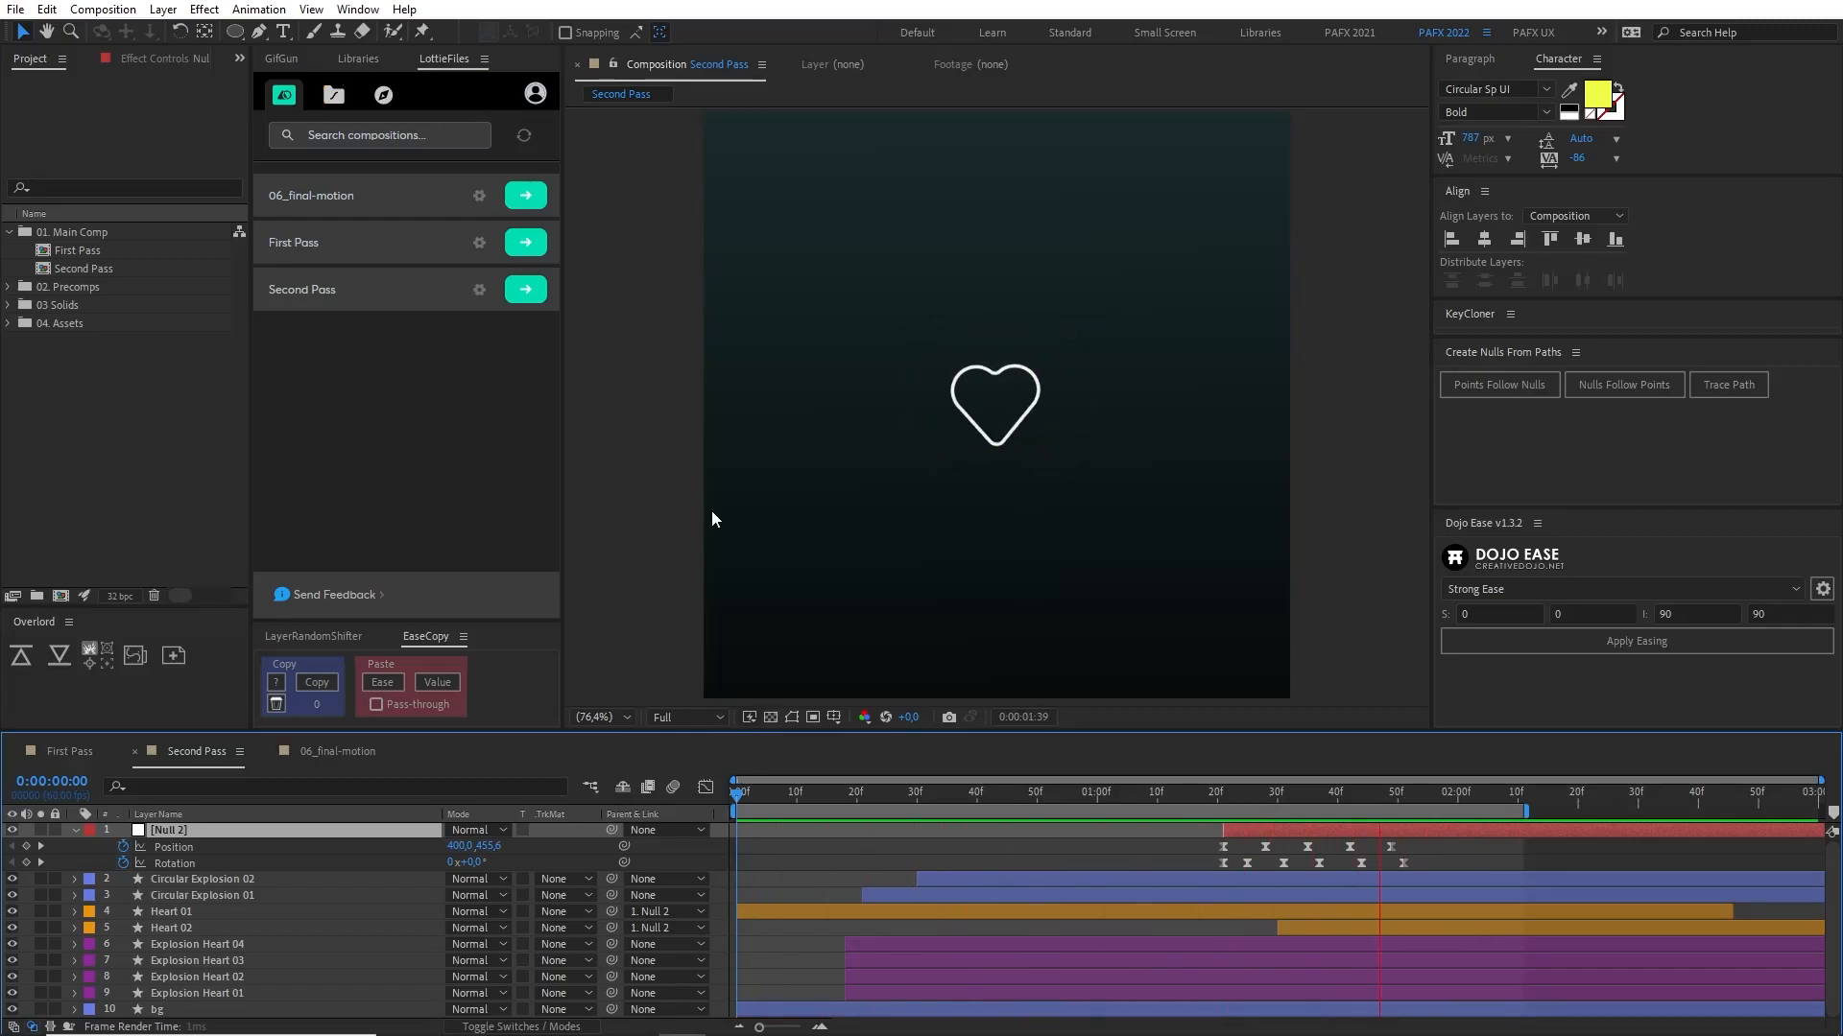
# Step: Switch to the 06_final-motion reference, start its work area at 0:00, and examine how the second phone's heart animates
pyautogui.click(353, 752)
pyautogui.press('space')
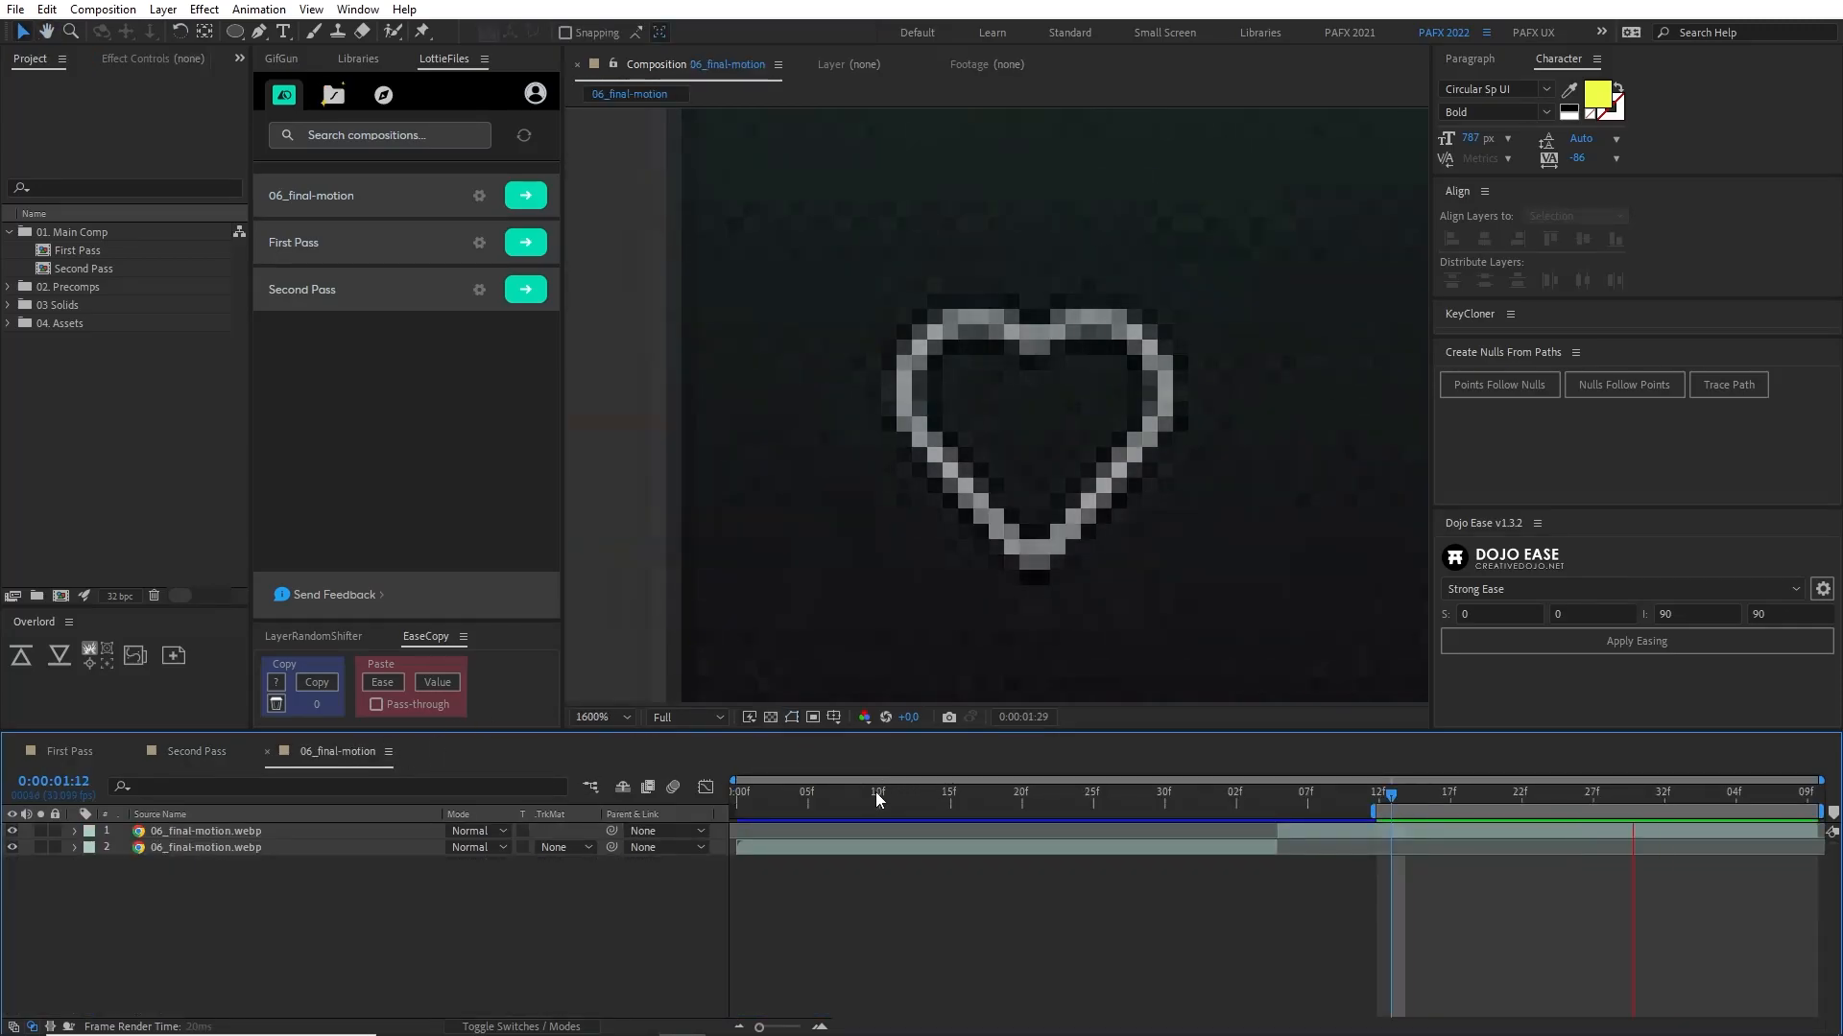
pyautogui.moveTo(817, 793); pyautogui.dragTo(609, 772)
pyautogui.press('b')
pyautogui.hotkey('shift', '/')
pyautogui.press('space')
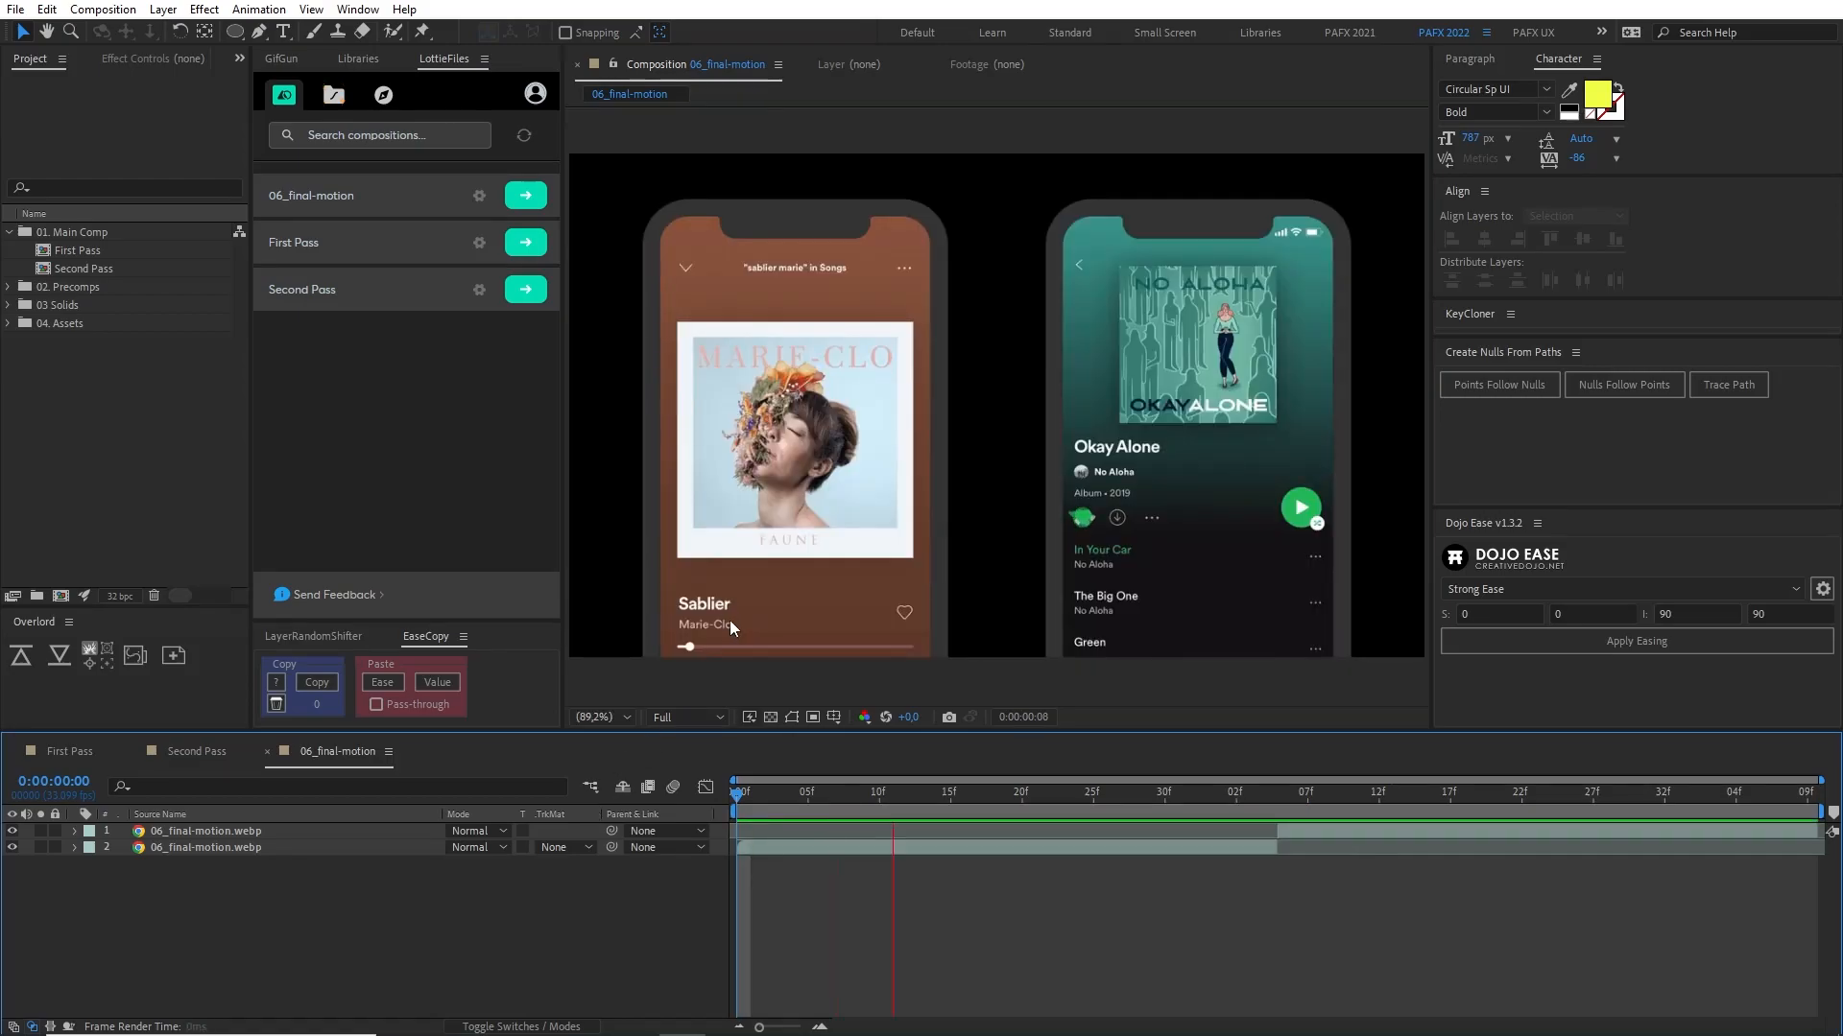
pyautogui.scroll(1, 1118, 561)
pyautogui.moveTo(1108, 516); pyautogui.dragTo(1084, 479)
pyautogui.scroll(1, 1056, 485)
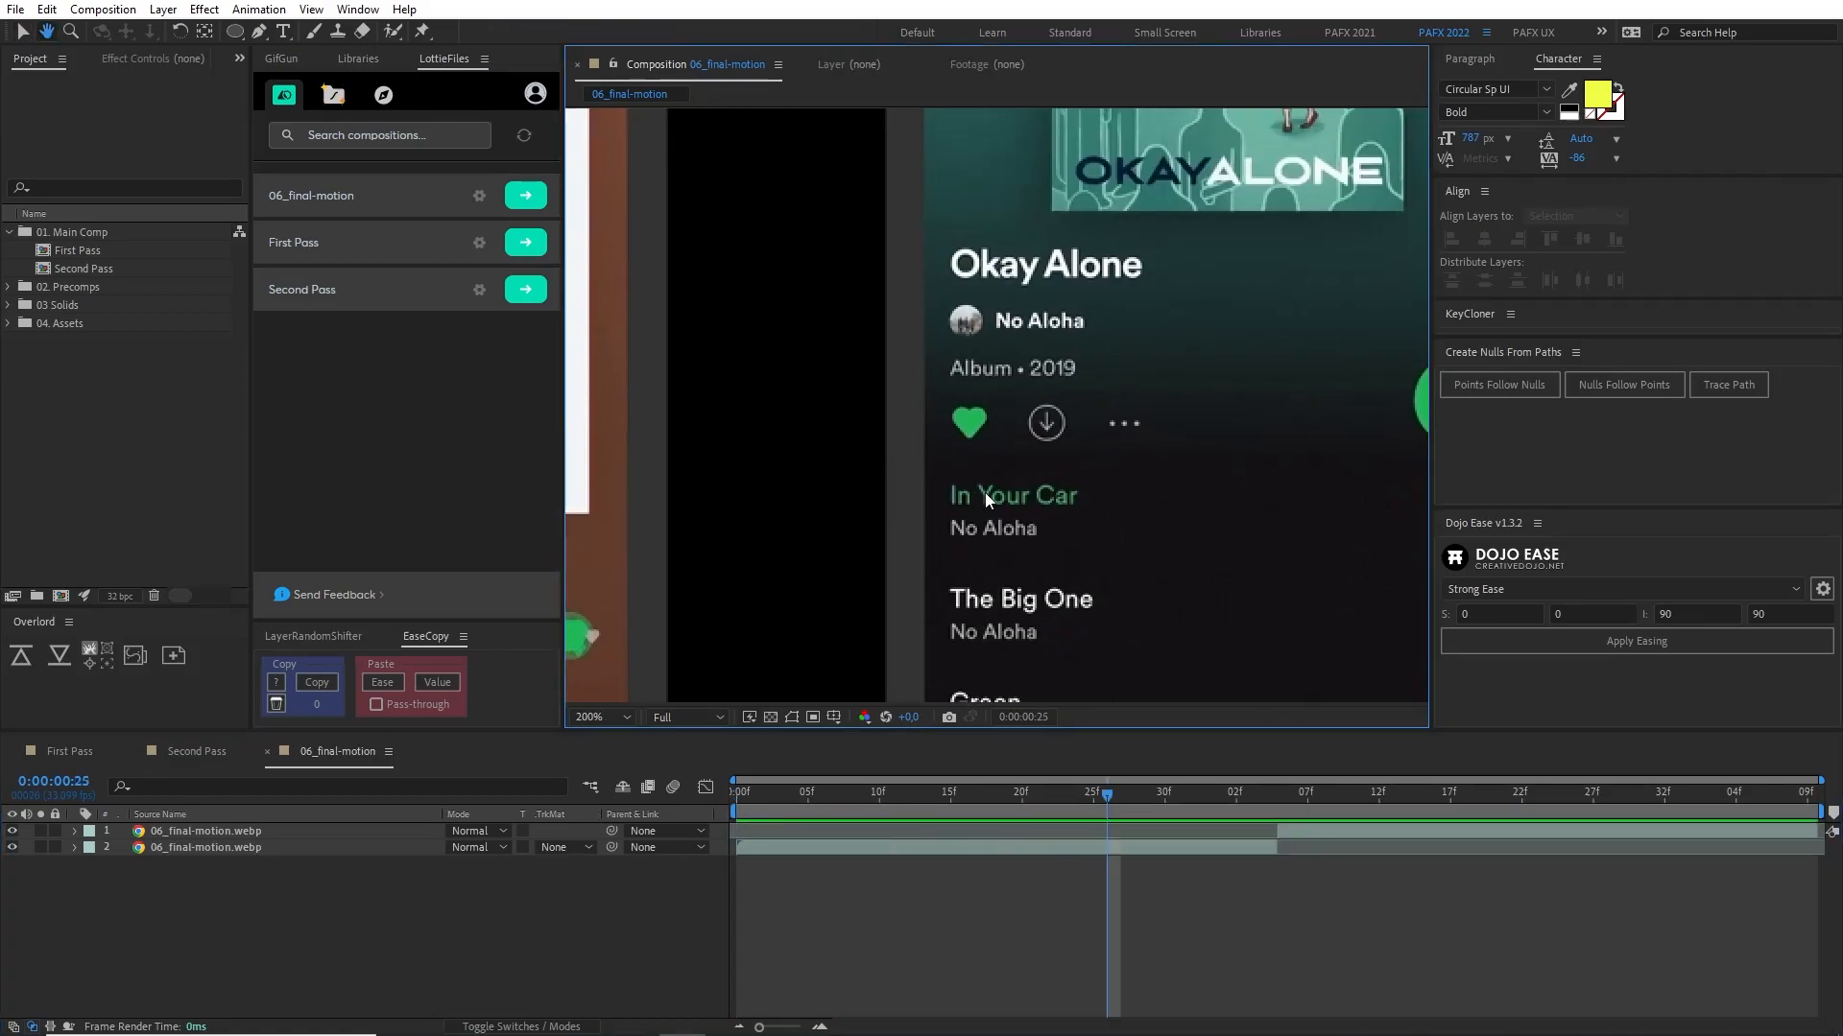
pyautogui.scroll(2, 985, 492)
pyautogui.press('space')
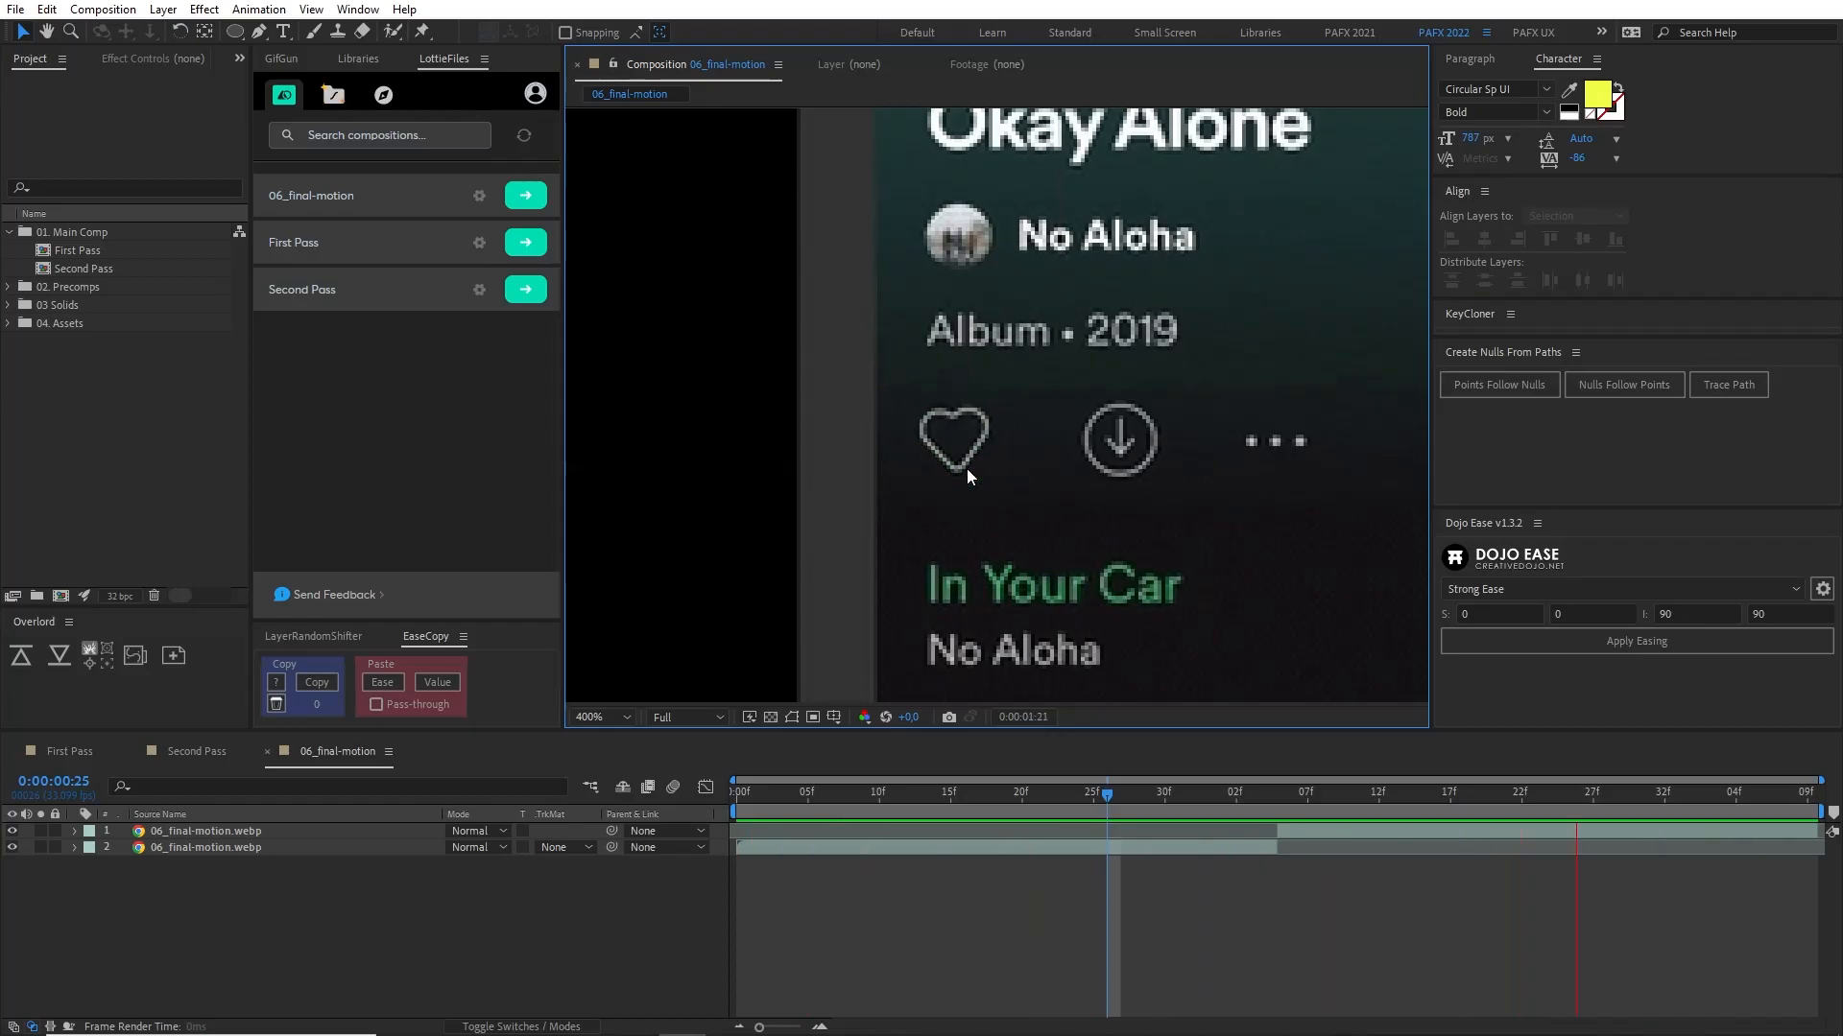
# Step: Return to the Second Pass composition and compress all of Null 2's position and rotation keyframes so the last falls at about 1:47
pyautogui.click(197, 750)
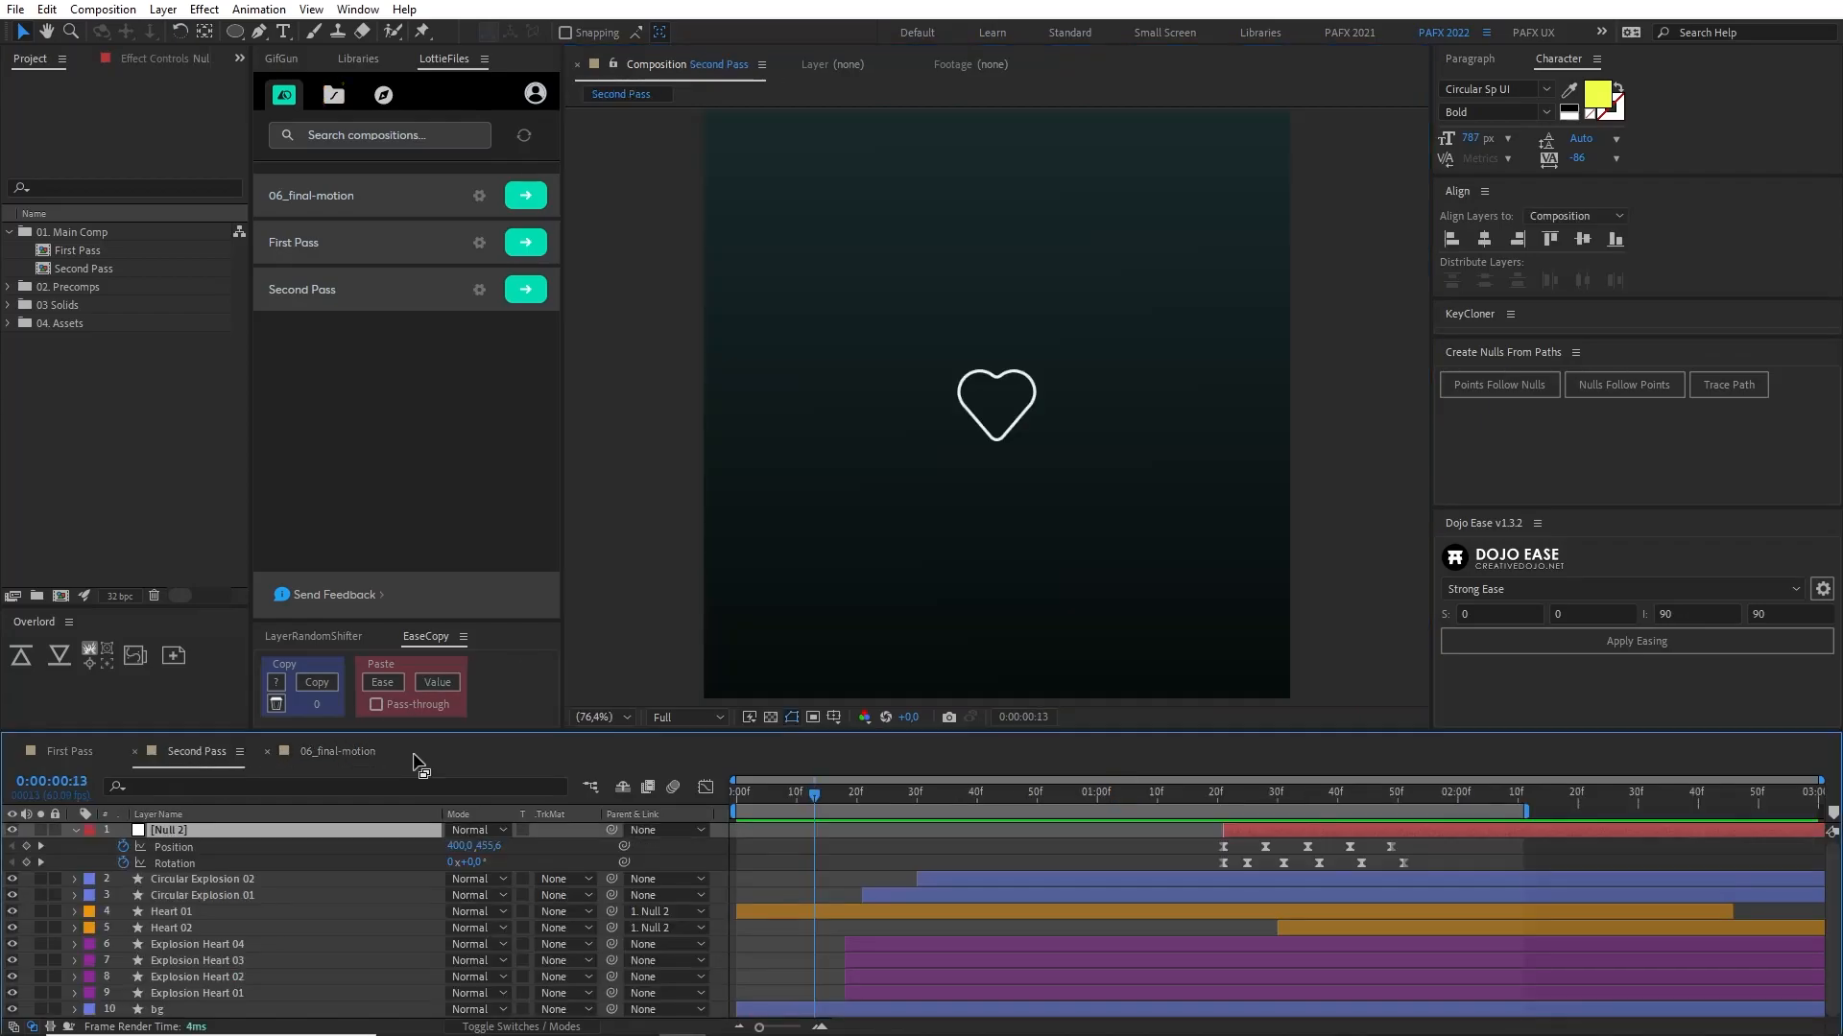
pyautogui.press('space')
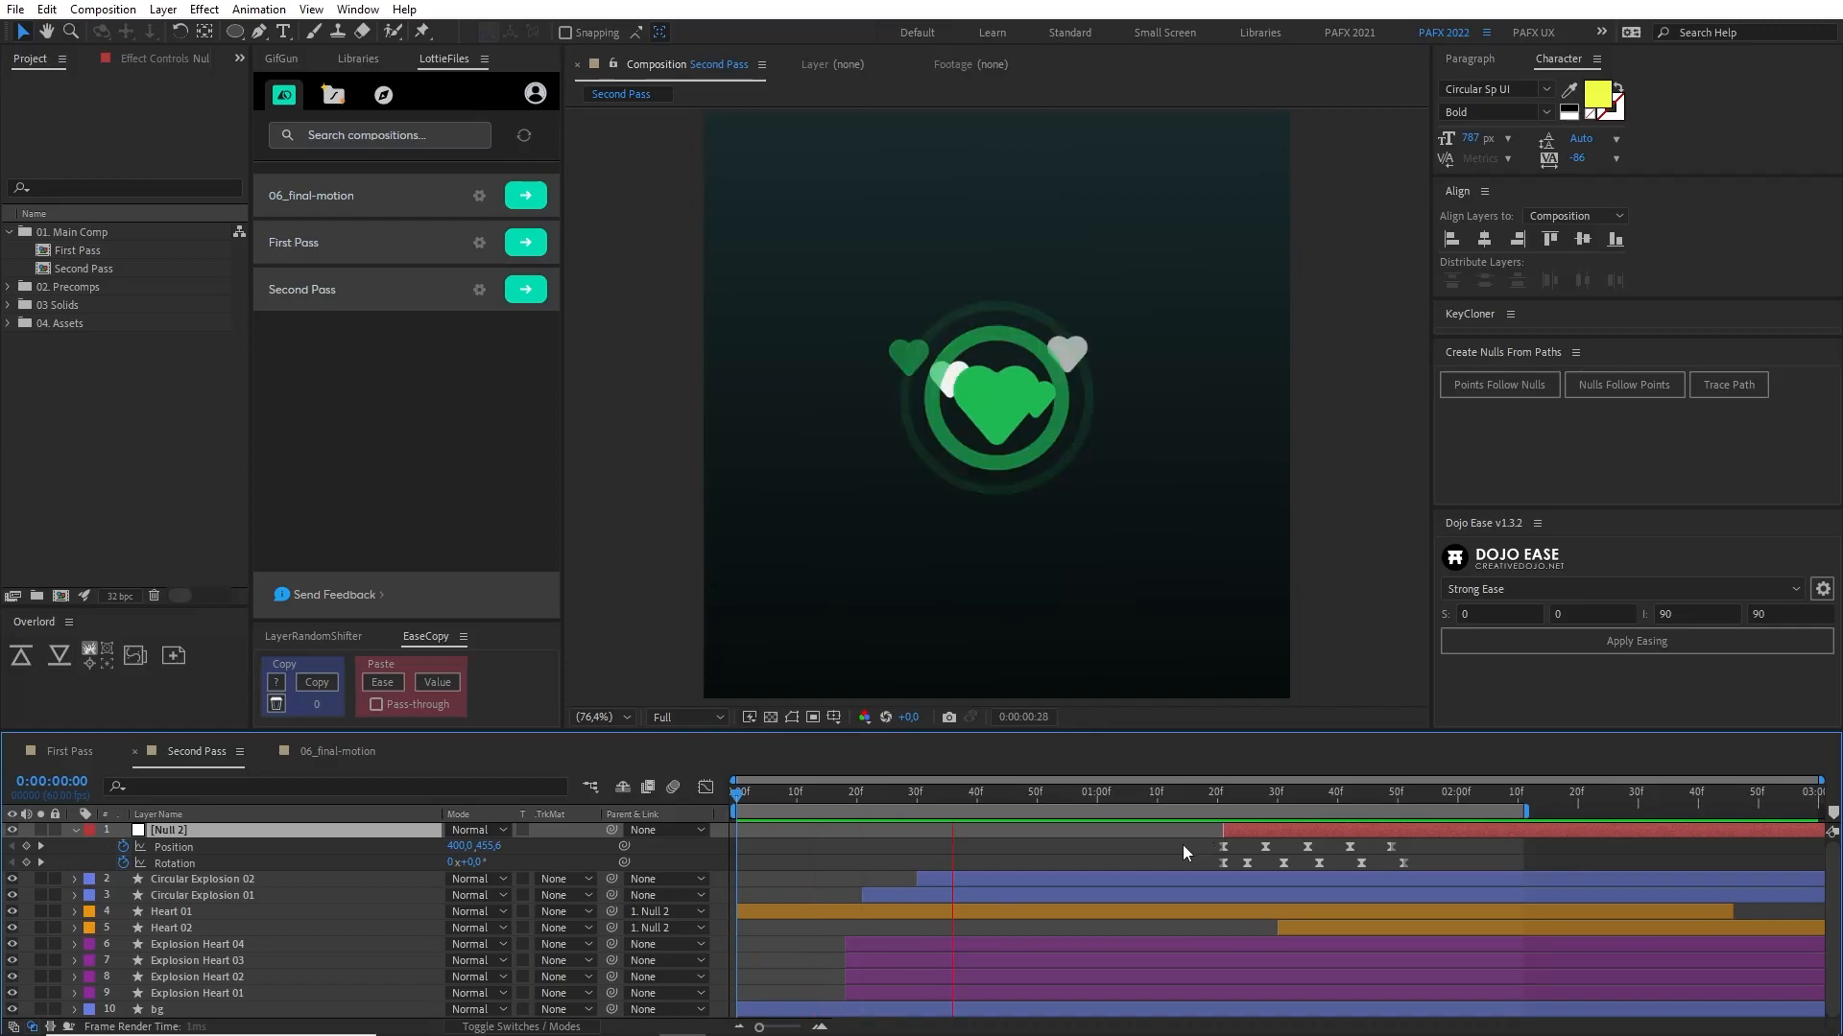
pyautogui.moveTo(1182, 840); pyautogui.dragTo(1432, 871)
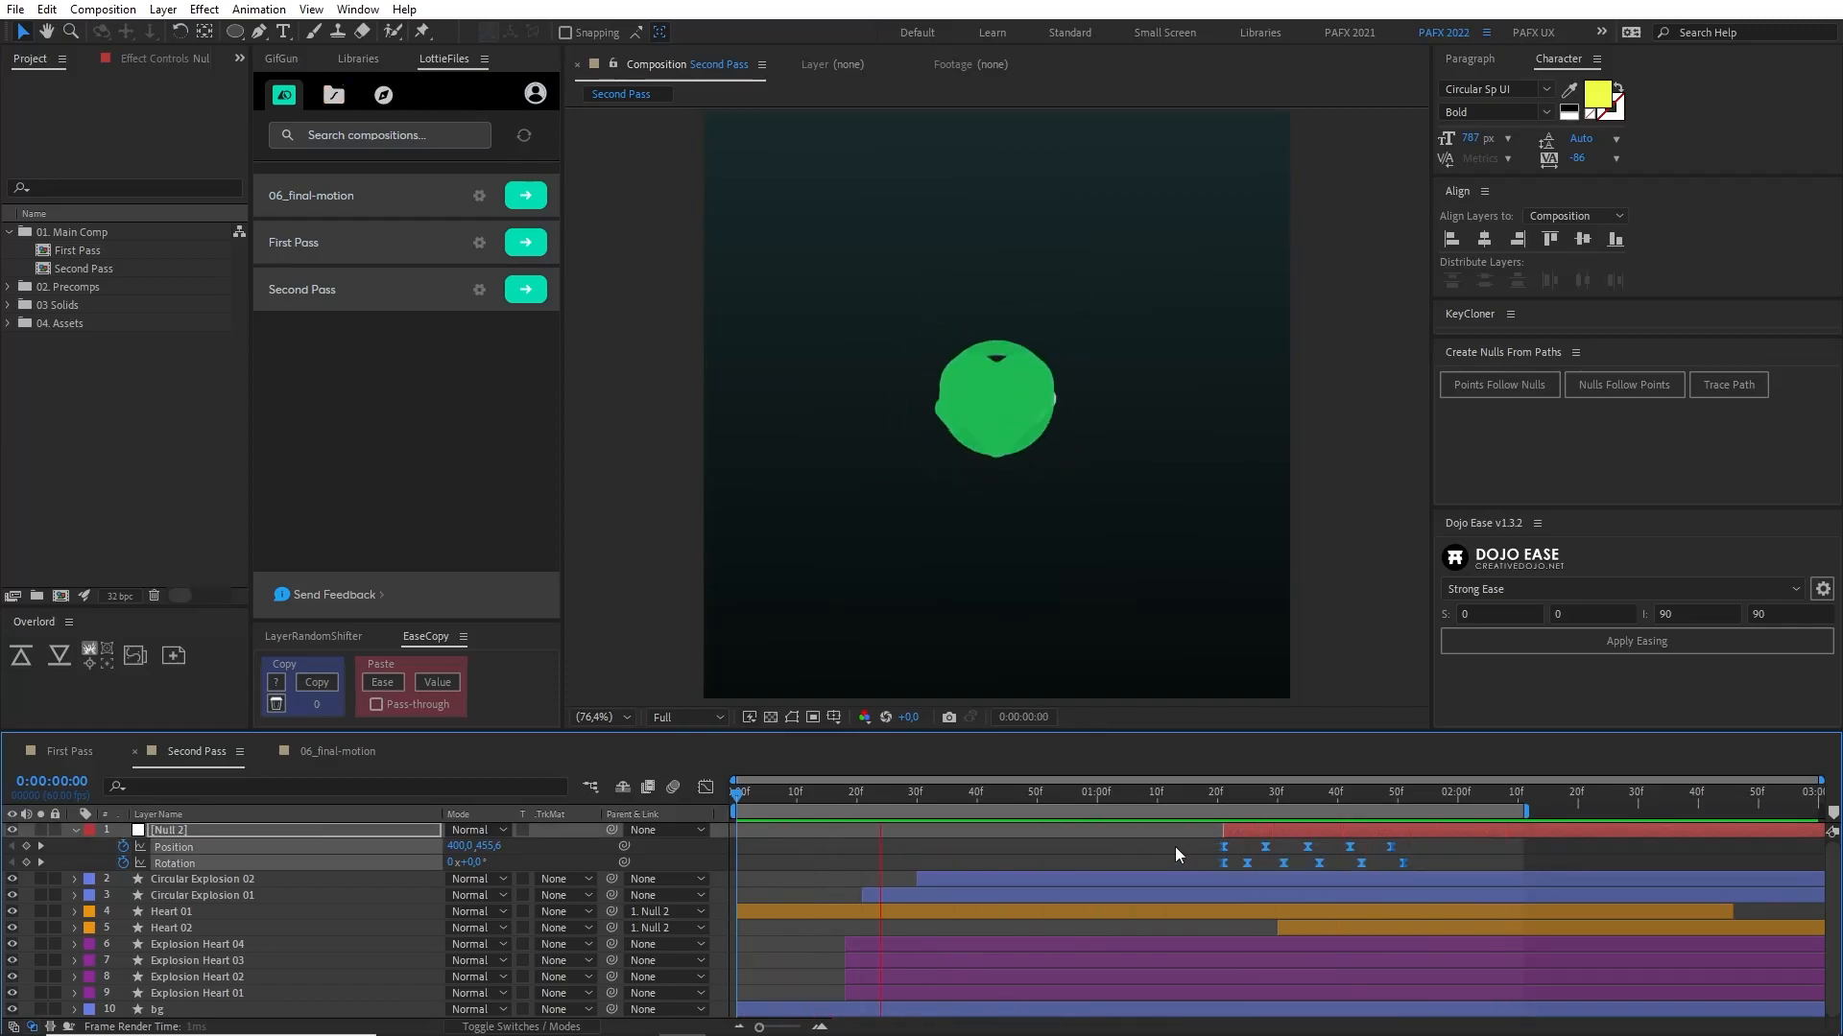
pyautogui.moveTo(1404, 865); pyautogui.dragTo(1382, 868)
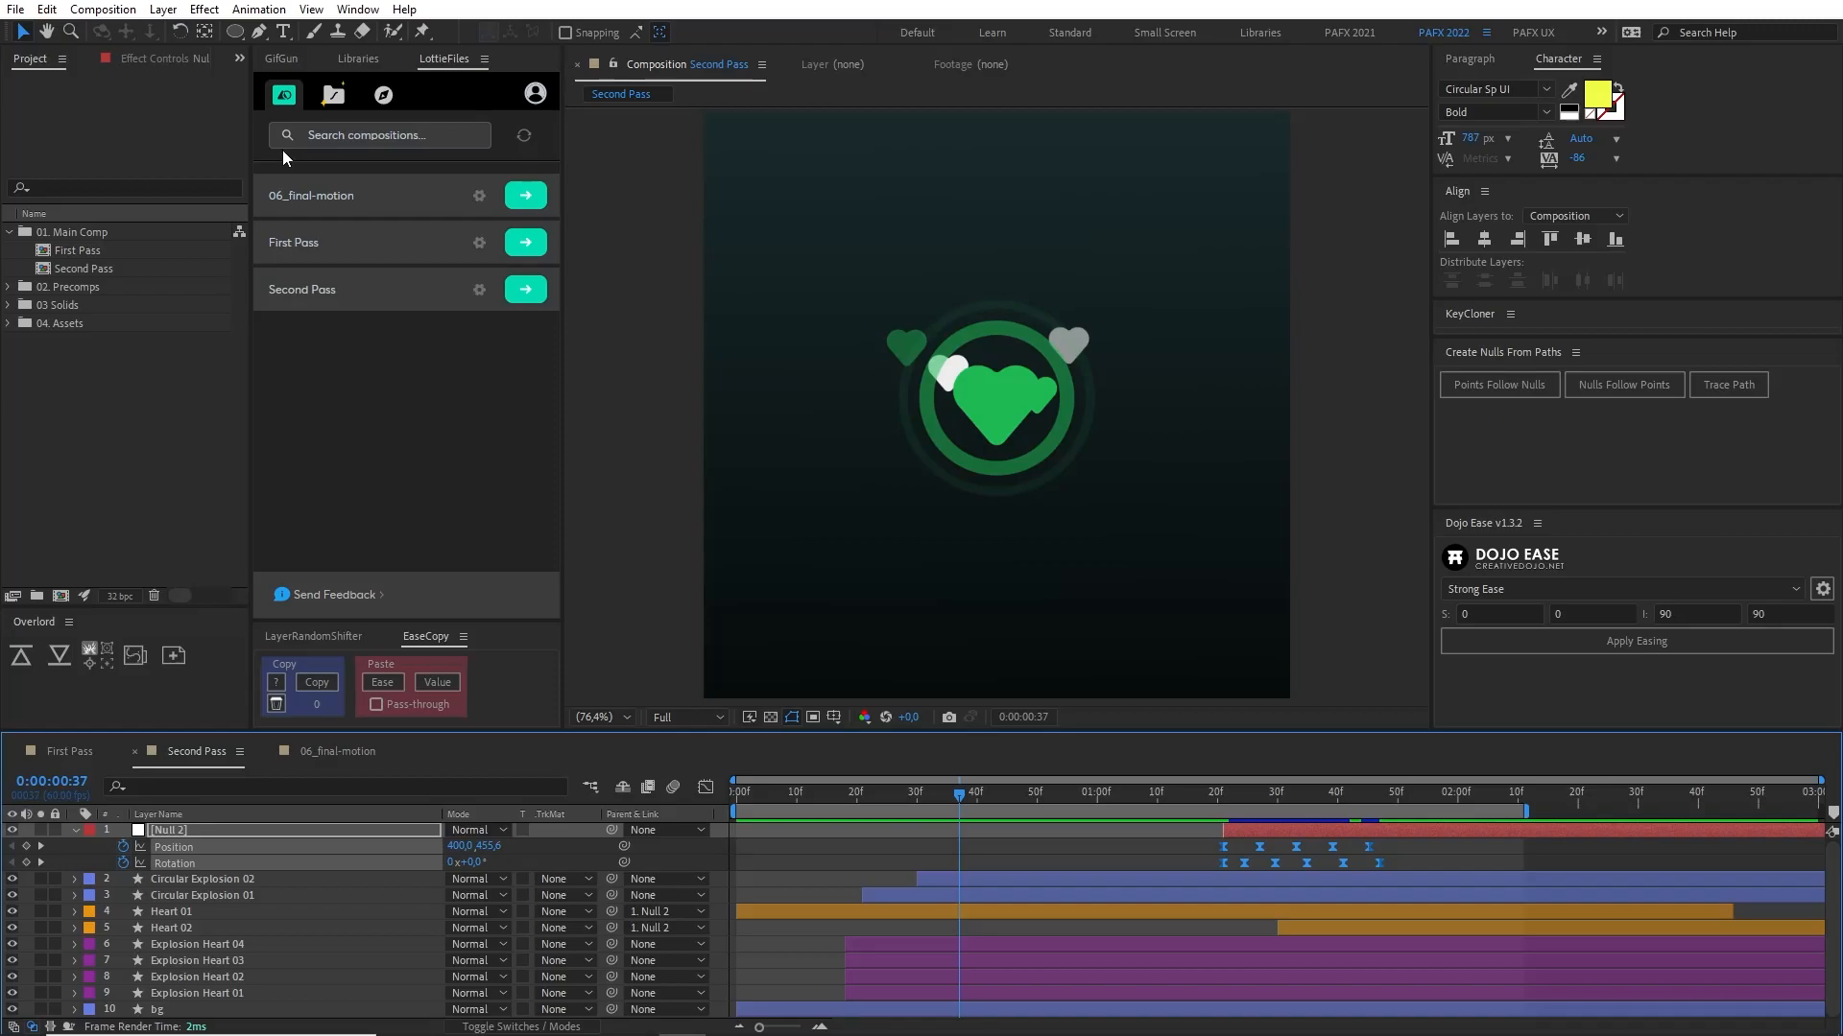
# Step: Render a LottieFiles preview of the Second Pass composition and hide the bg layer to leave the background transparent
pyautogui.click(525, 289)
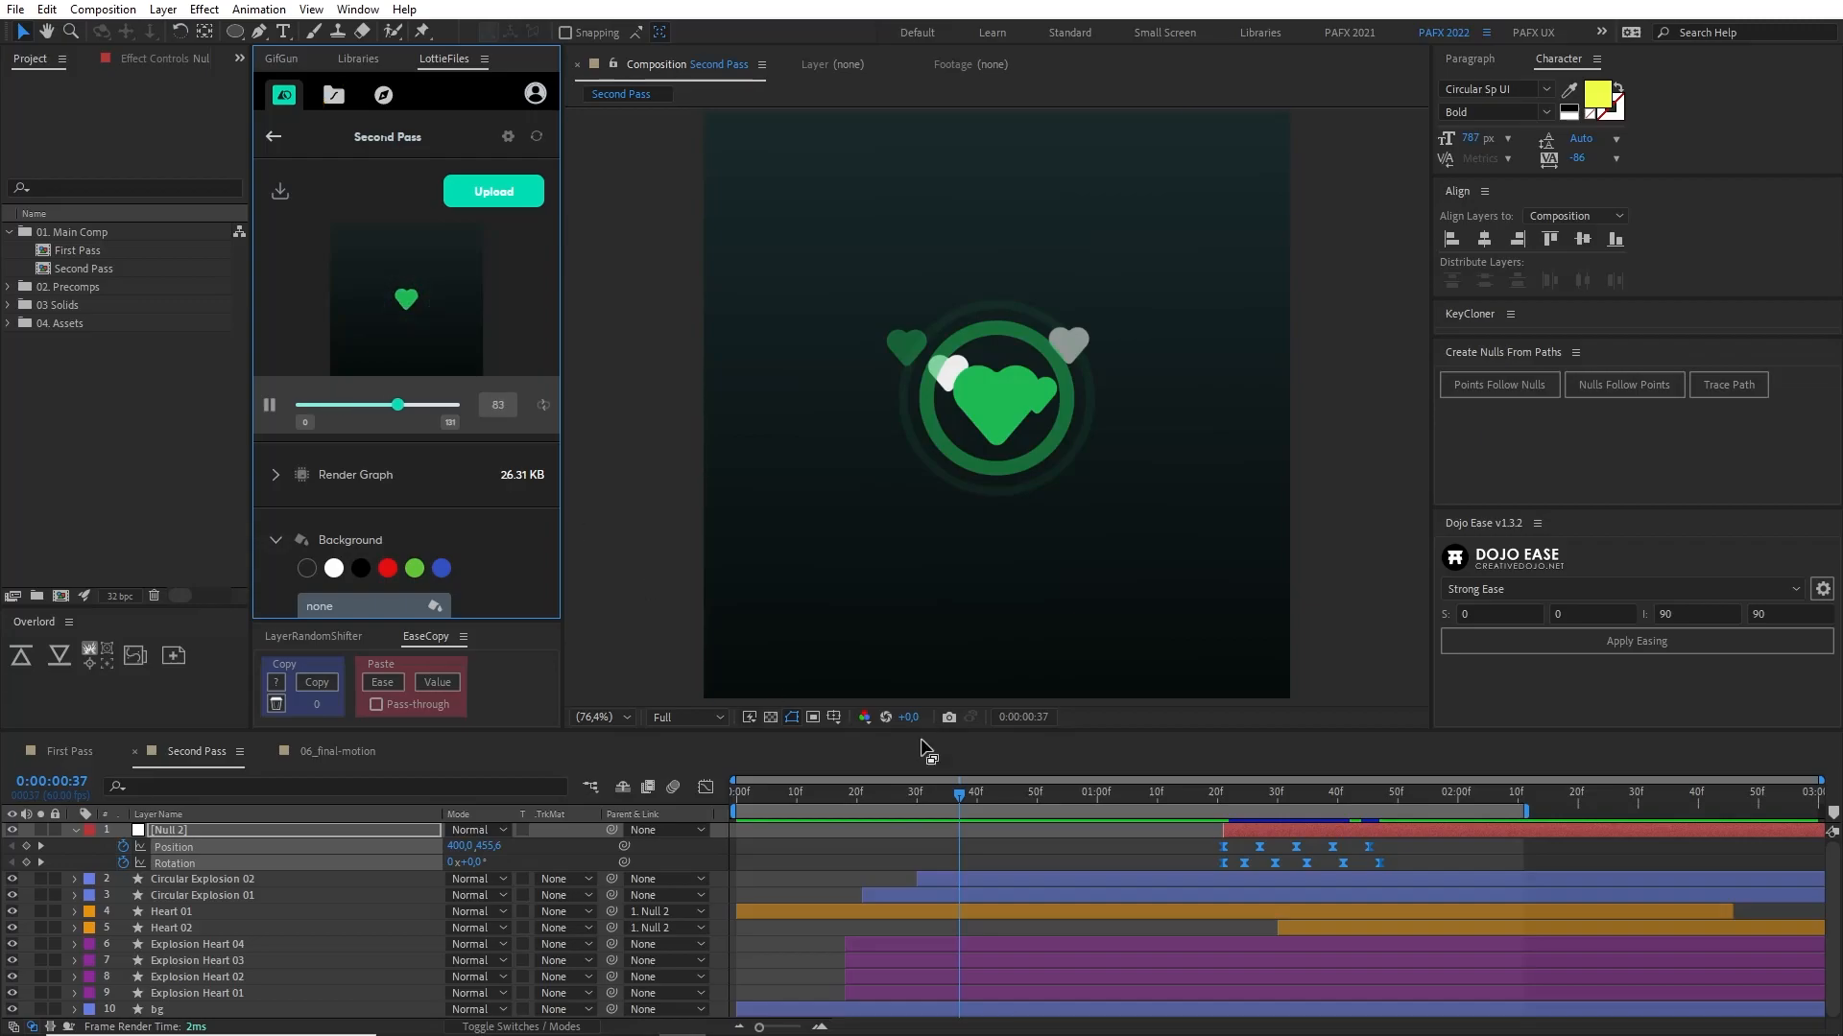
pyautogui.click(13, 1011)
pyautogui.moveTo(982, 791)
pyautogui.mouseDown()
pyautogui.moveTo(1015, 802)
pyautogui.moveTo(981, 802)
pyautogui.mouseUp()
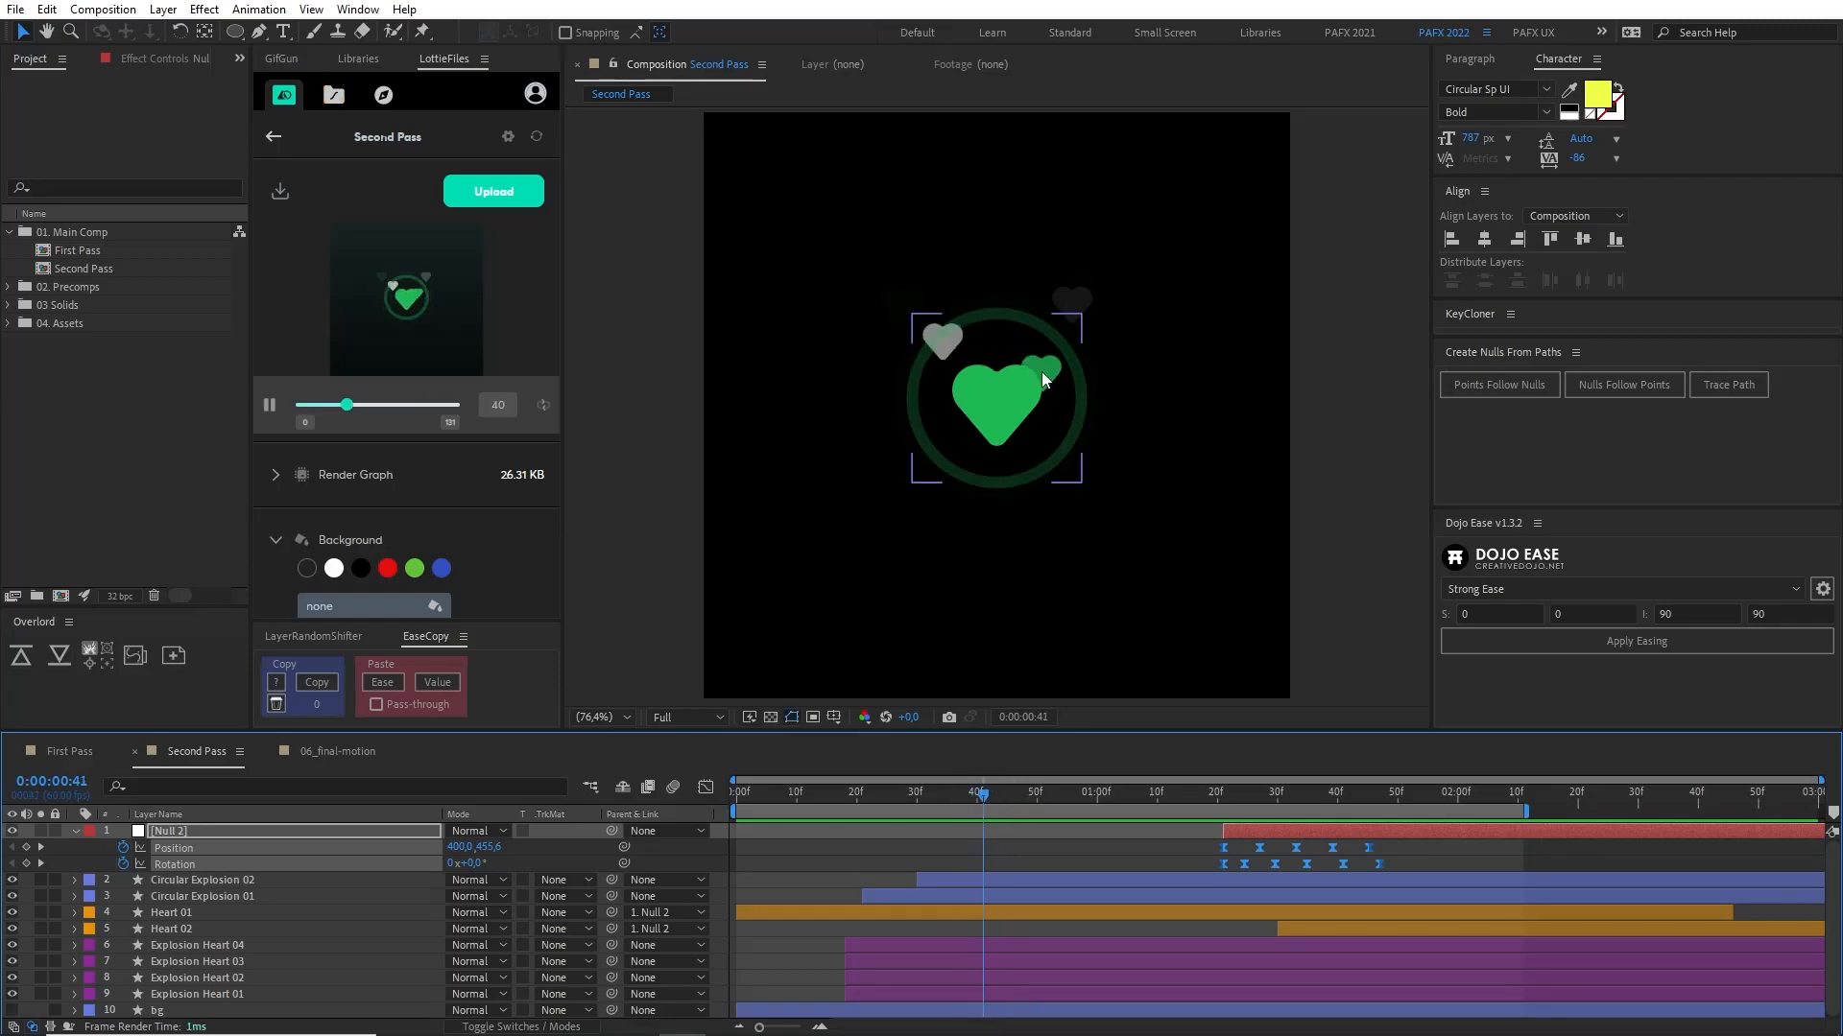
# Step: Resize the Second Pass composition to 400 by 400 px and preview the animation in the smaller frame
pyautogui.hotkey('ctrl', 'k')
pyautogui.click(1114, 492)
pyautogui.write('400')
pyautogui.press('Tab')
pyautogui.write('400')
pyautogui.press('Return')
pyautogui.press('space')
pyautogui.moveTo(1171, 793); pyautogui.dragTo(766, 798)
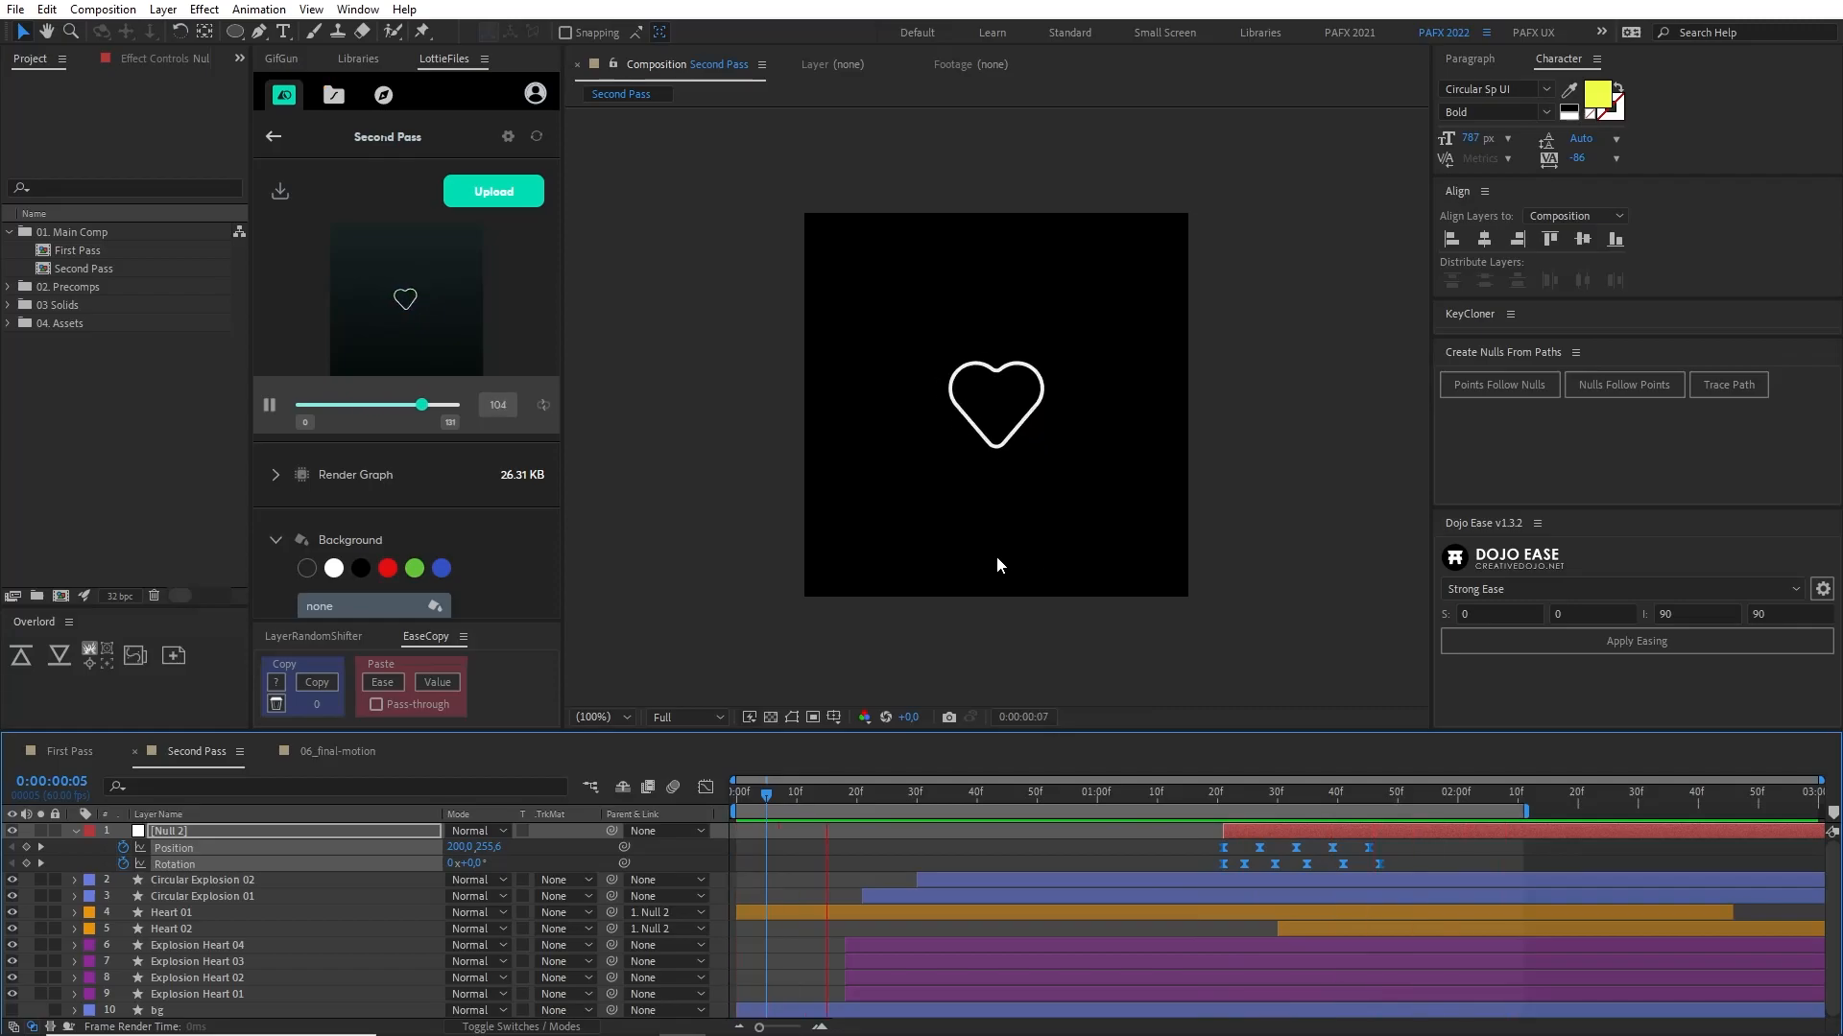
# Step: Go back to the LottieFiles composition list and render the resized Second Pass again
pyautogui.click(274, 139)
pyautogui.click(526, 291)
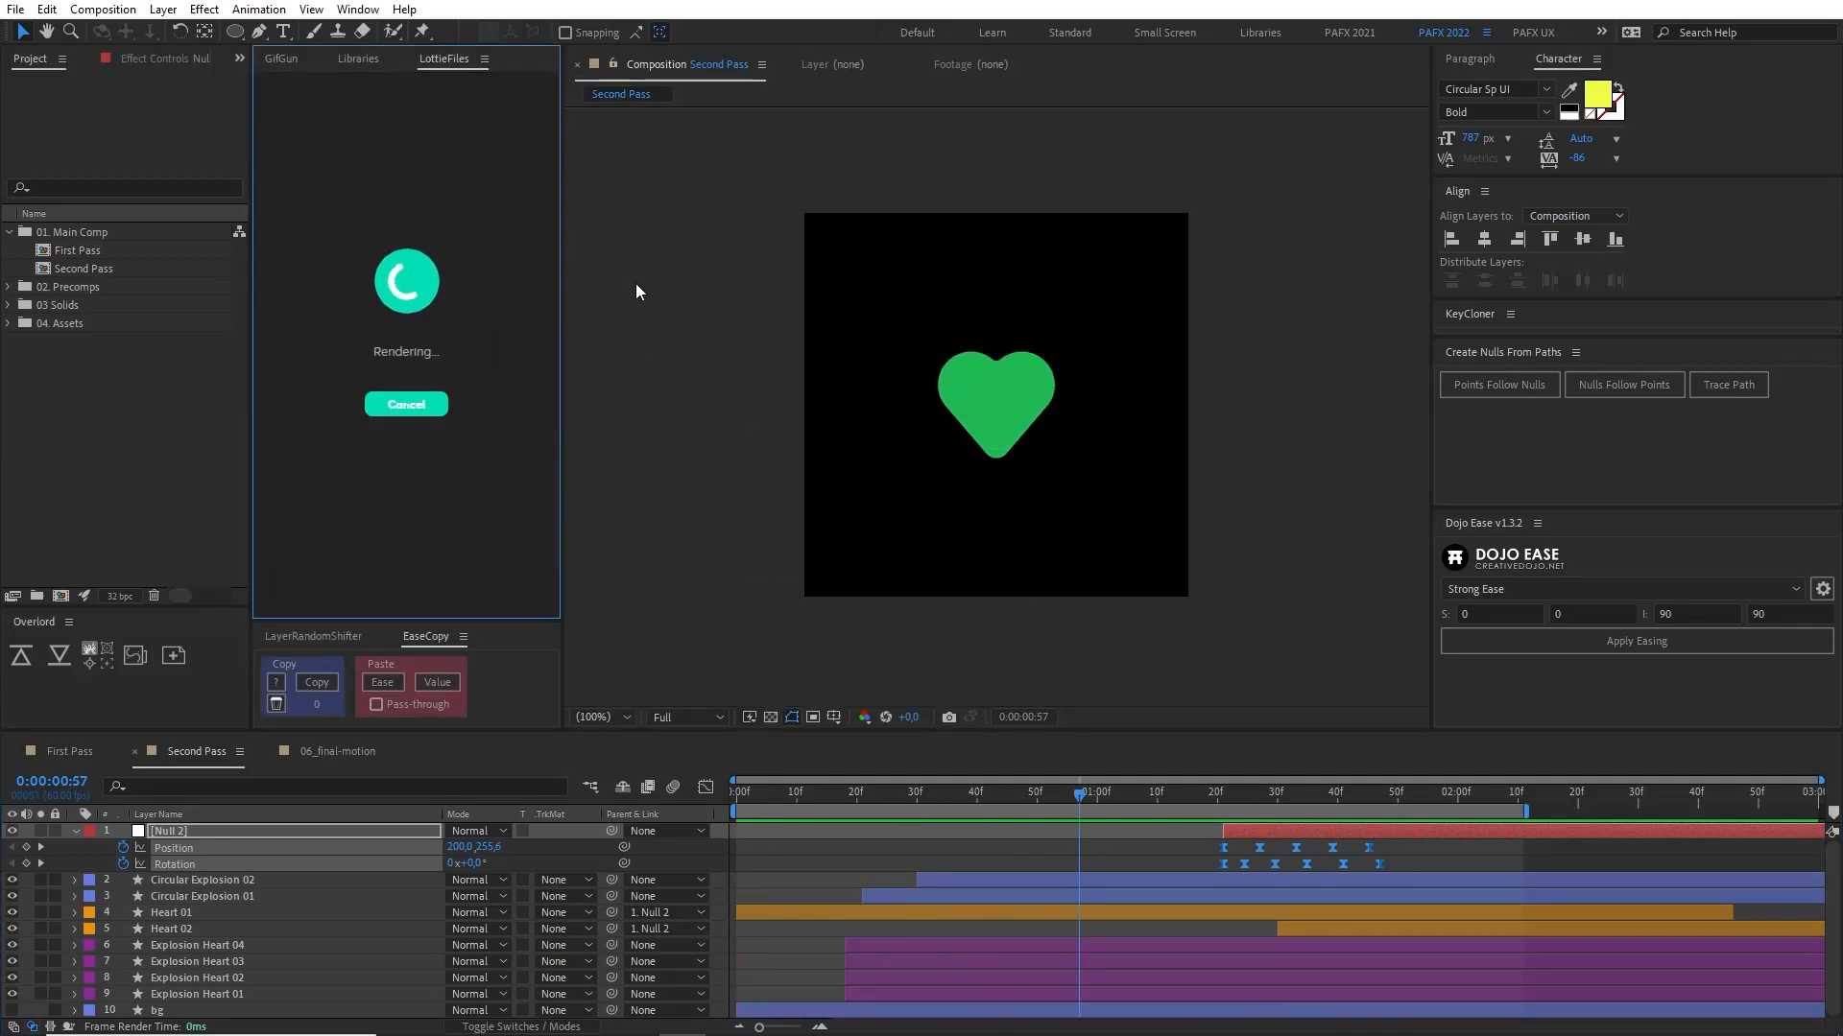